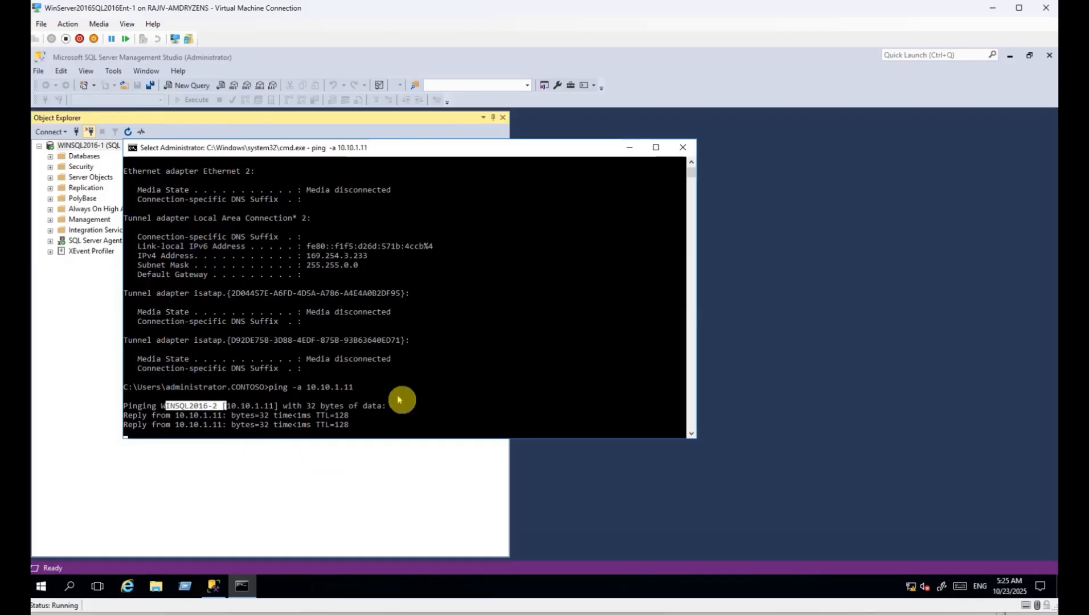
# Ping 10.10.1.12 with ping -a and highlight the resolved WINSQL2016 host name as it replies.
pyautogui.rightClick(394, 396)
pyautogui.write('ping -a 10.10.1.12')
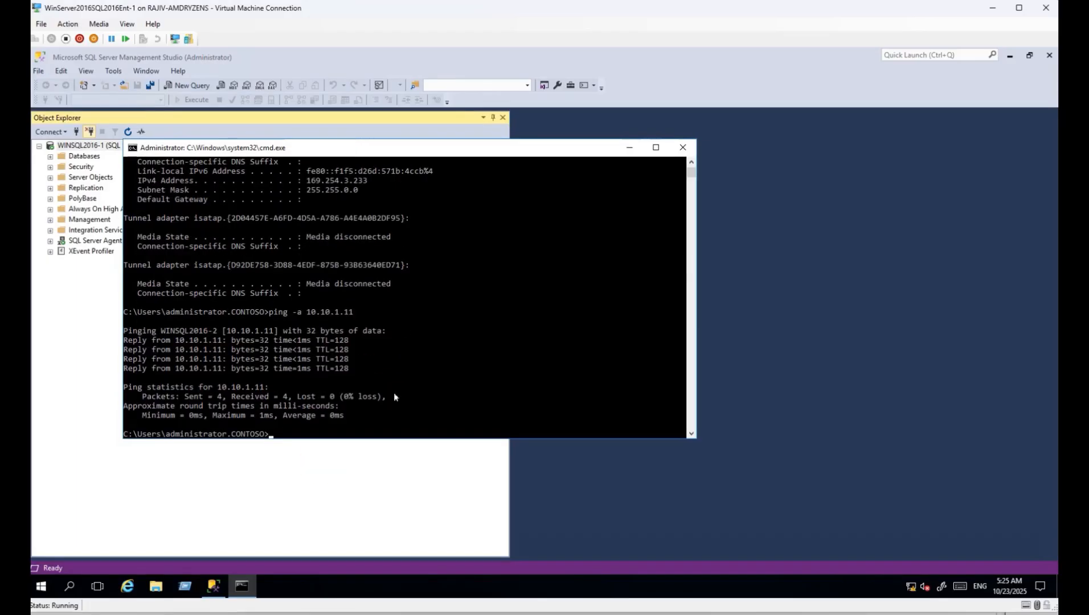
pyautogui.press('Return')
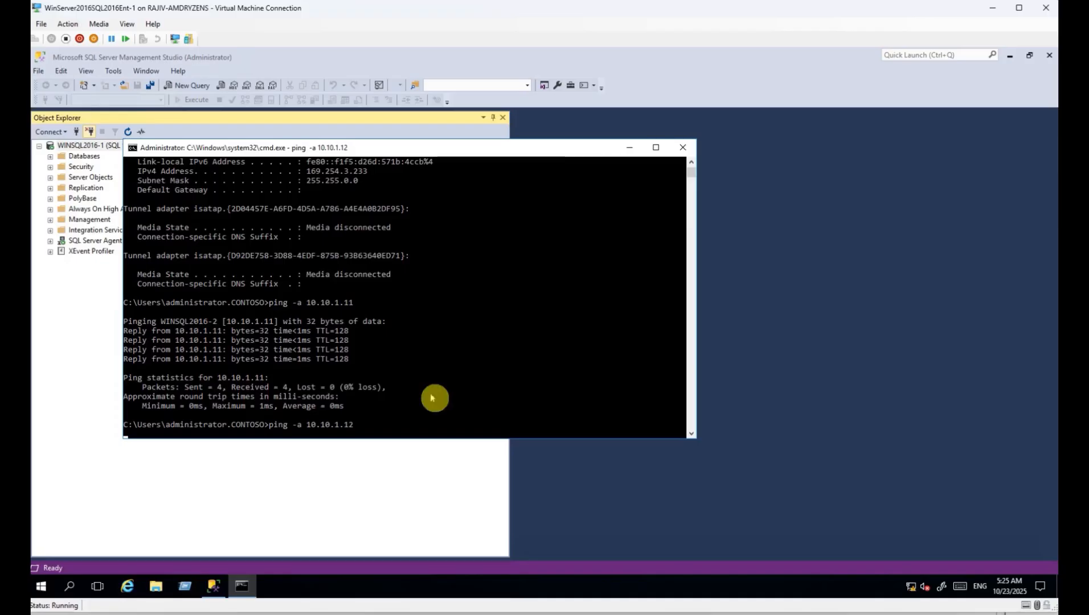
pyautogui.moveTo(228, 425); pyautogui.dragTo(265, 426)
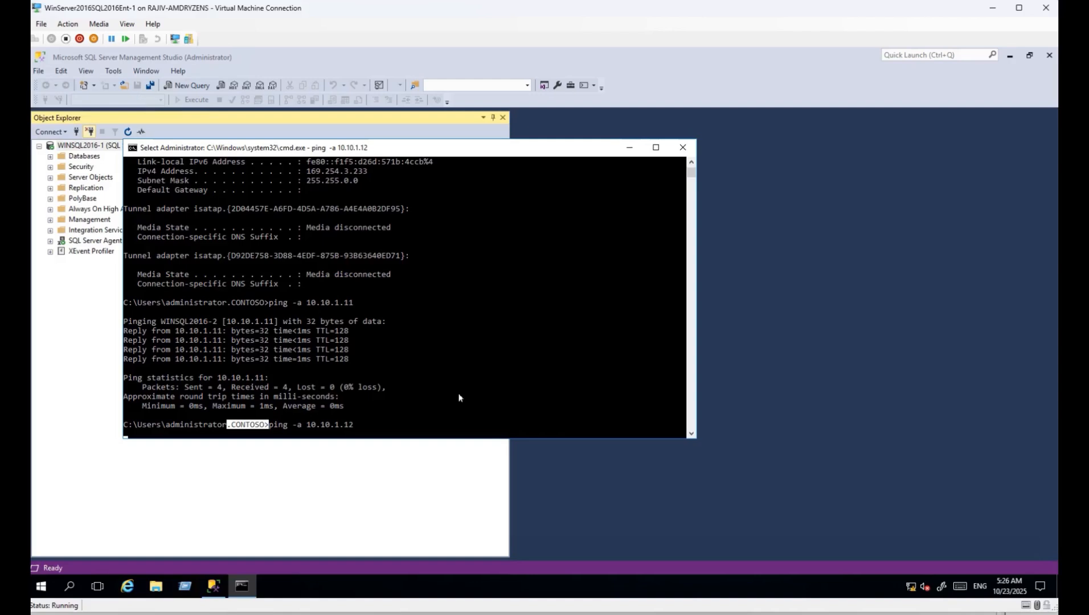
pyautogui.click(449, 377)
pyautogui.rightClick(514, 372)
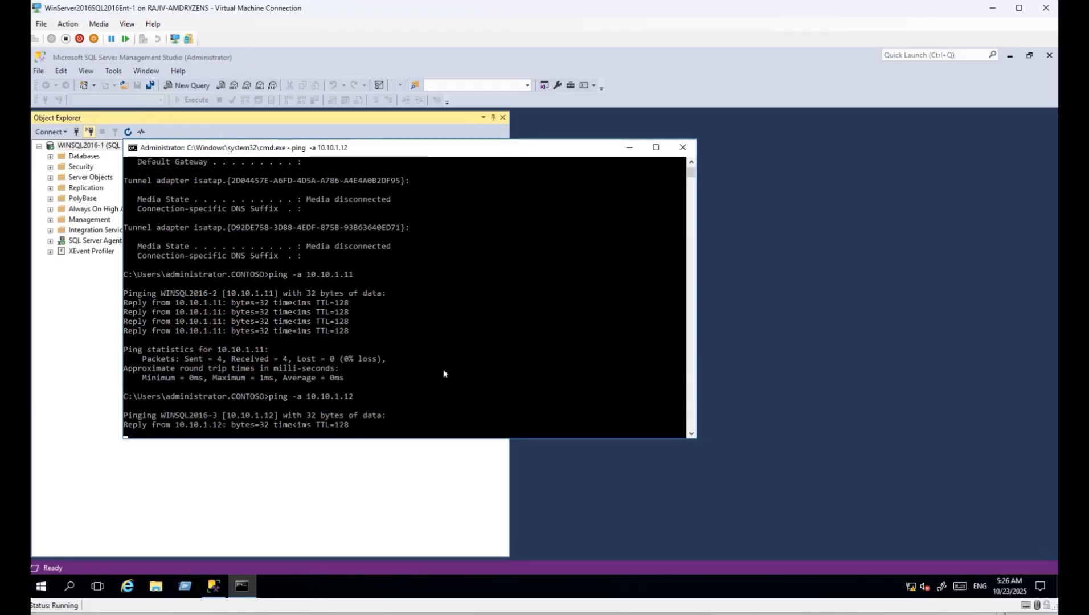
pyautogui.moveTo(162, 394); pyautogui.dragTo(213, 397)
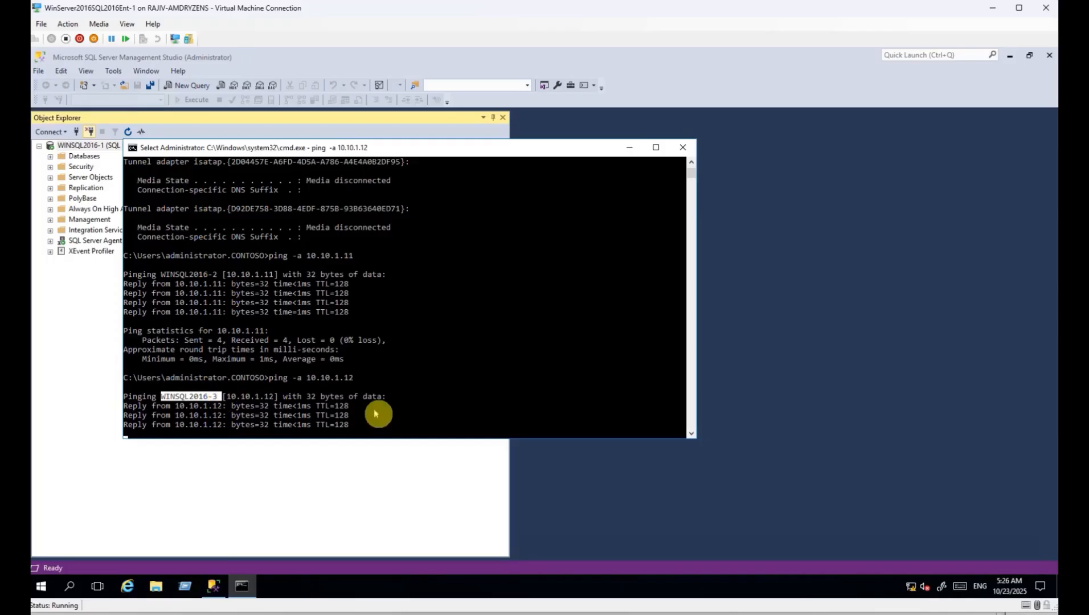
pyautogui.press('Return')
pyautogui.press('Return')
pyautogui.press('Return')
pyautogui.press('Return')
# Clear the console and ping 10.20.1.10, highlighting the resolved host WIN16SQL16GR2-1.
pyautogui.write('cls')
pyautogui.press('Return')
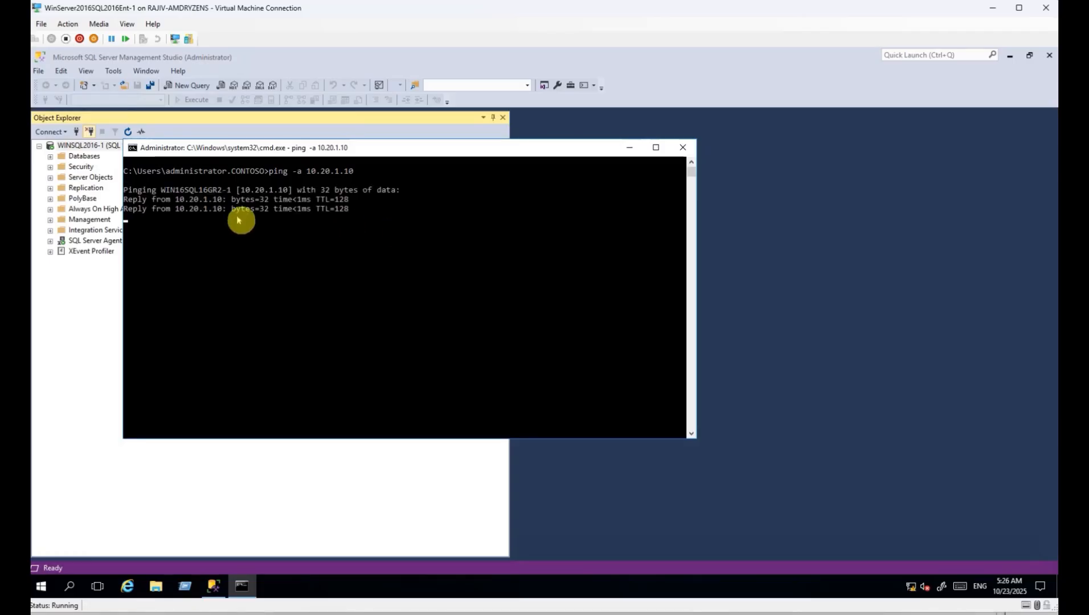
pyautogui.moveTo(162, 192); pyautogui.dragTo(228, 194)
pyautogui.rightClick(379, 330)
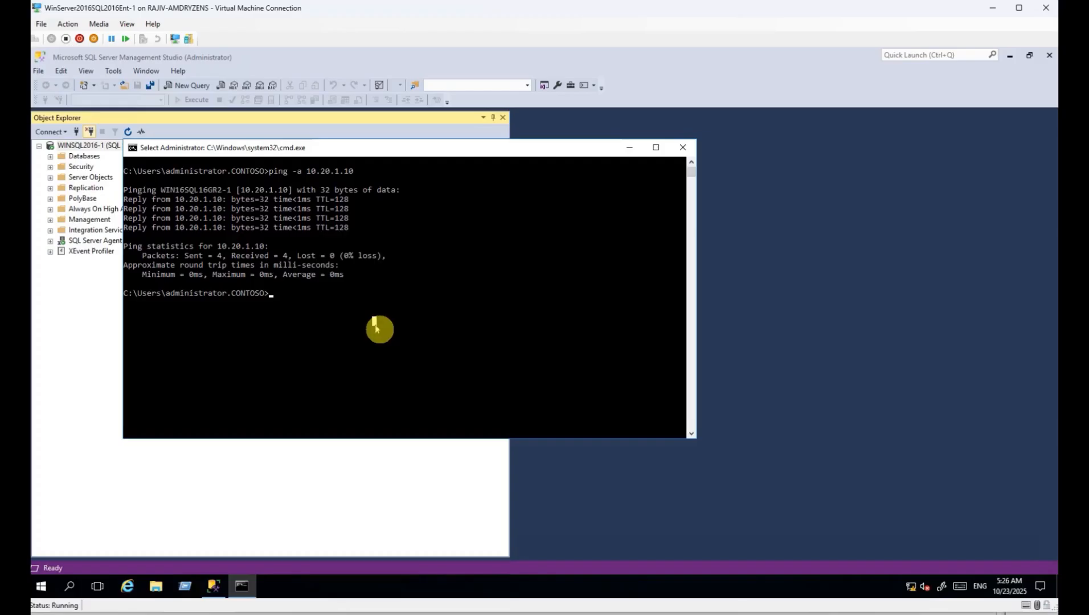
# Rerun the ping for 10.20.1.11, highlight WIN16SQL16GR2-2, and return to Management Studio.
pyautogui.press('Up')
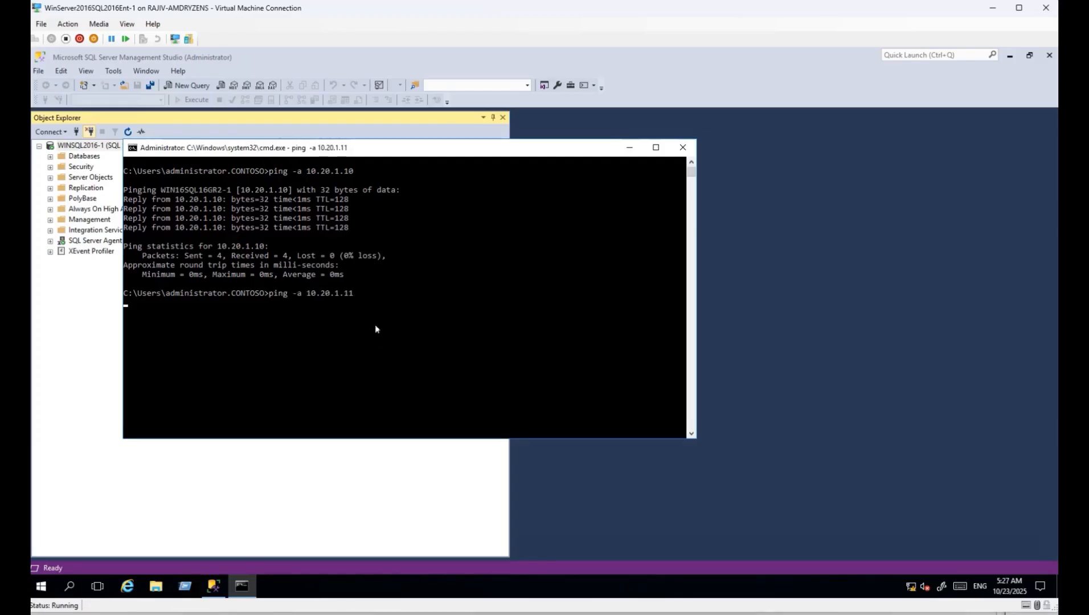
pyautogui.moveTo(204, 191); pyautogui.dragTo(222, 192)
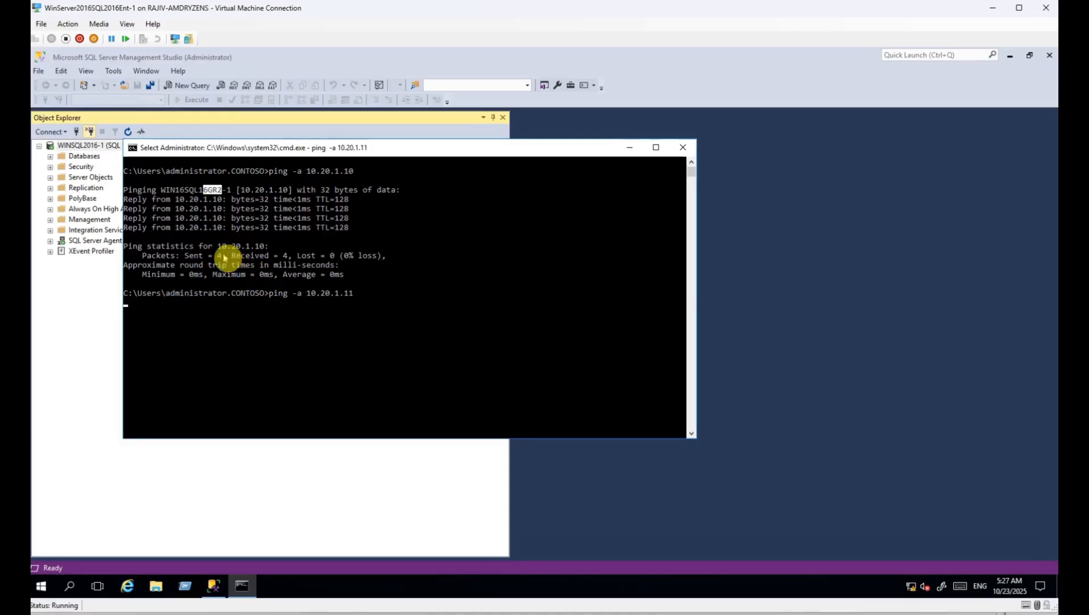
pyautogui.rightClick(336, 341)
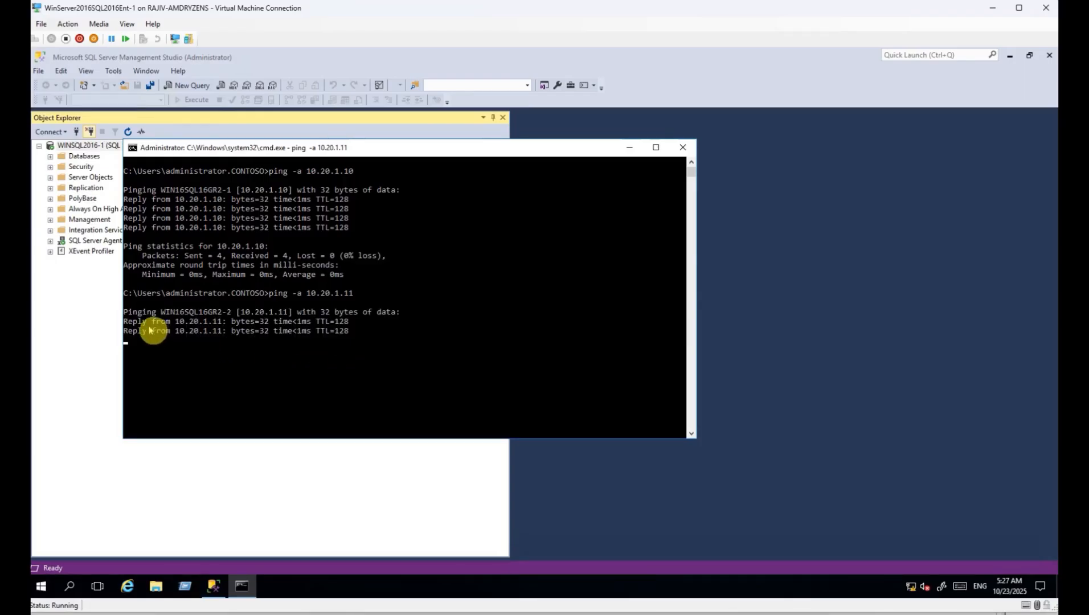
pyautogui.moveTo(151, 328); pyautogui.dragTo(323, 328)
pyautogui.click(69, 283)
# Expand AGSQL16-GR1 to review its replicas, AGTestSQL16 database and SQL16GR1 listener.
pyautogui.click(50, 209)
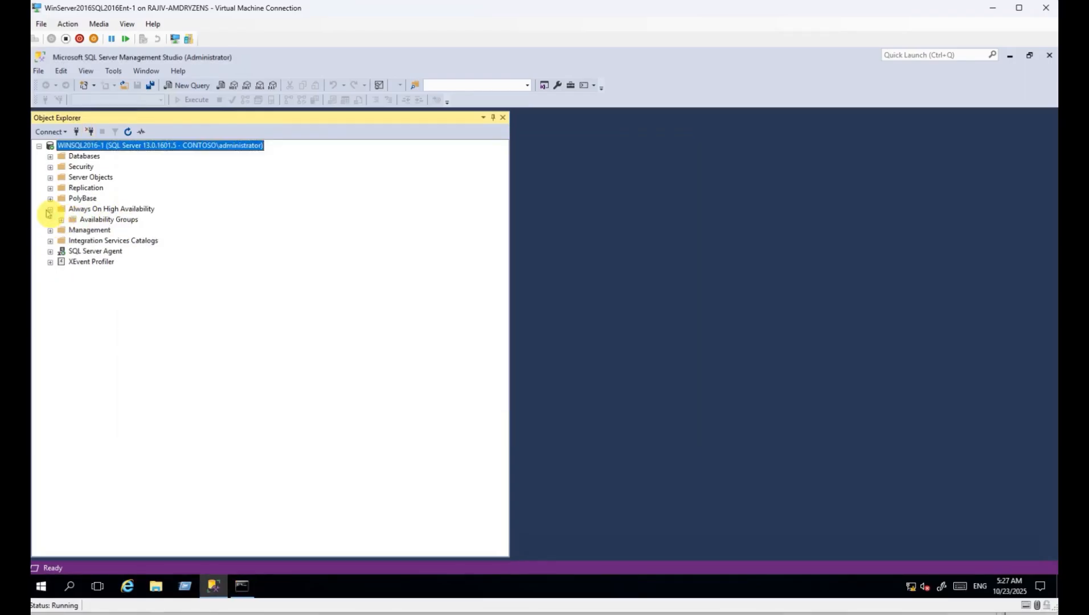
pyautogui.click(61, 219)
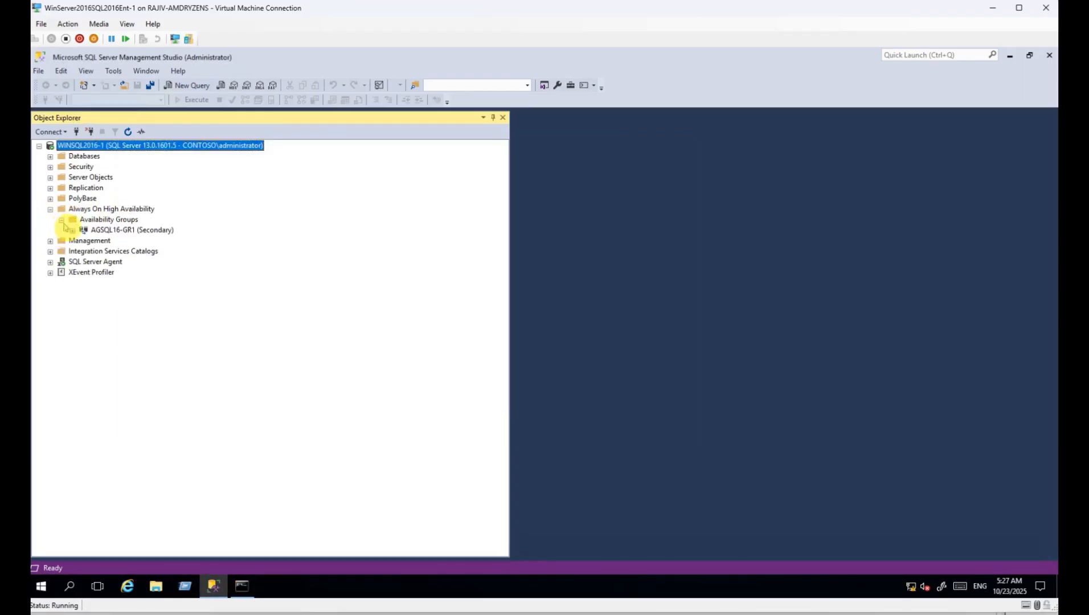
pyautogui.click(116, 231)
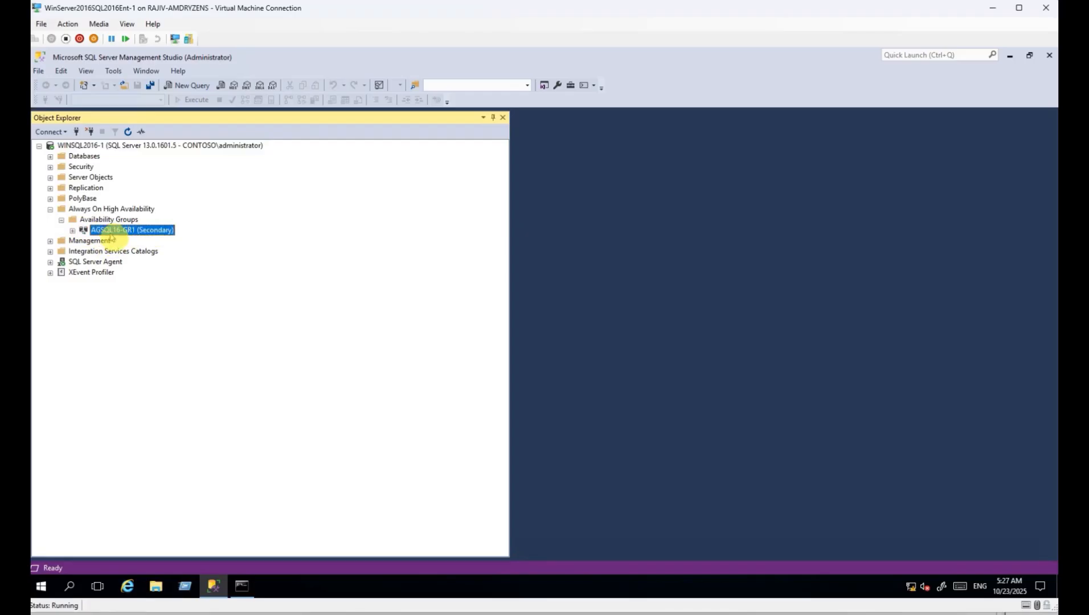
pyautogui.click(72, 231)
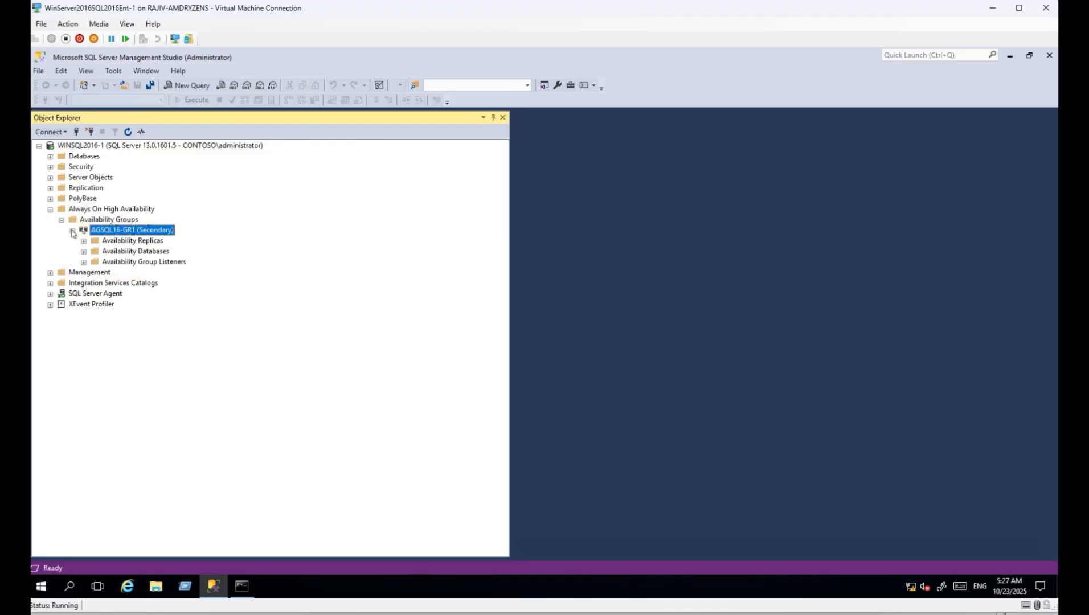
pyautogui.click(84, 262)
pyautogui.click(132, 273)
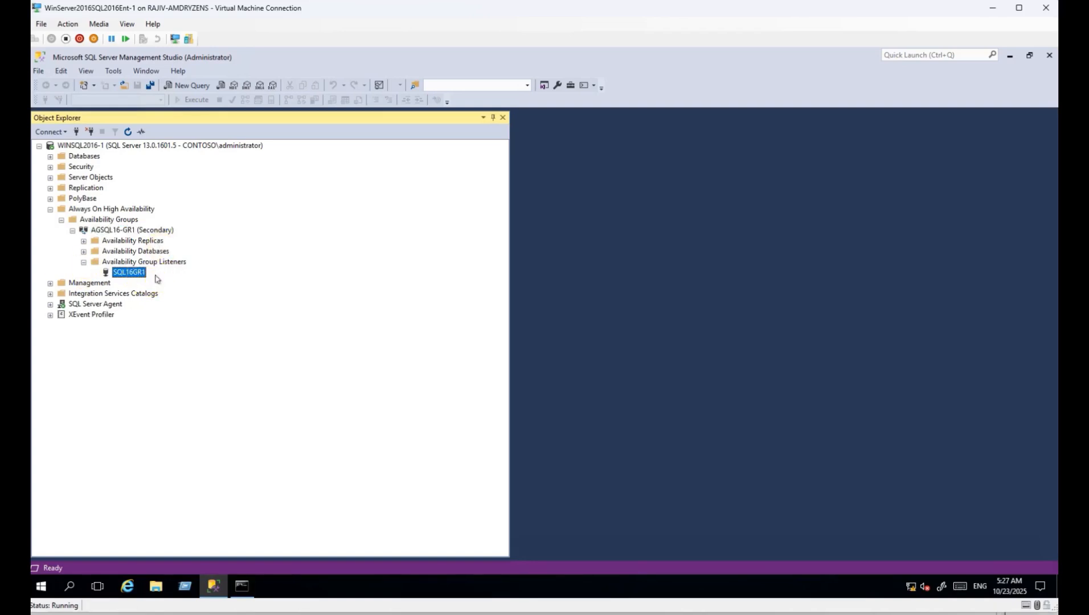
pyautogui.click(83, 251)
pyautogui.click(149, 262)
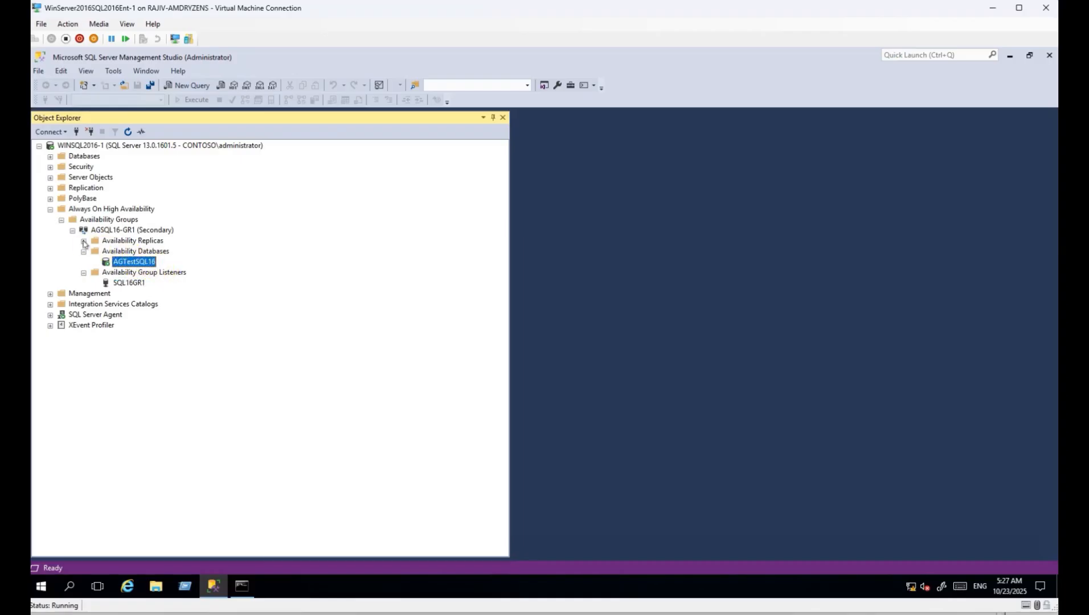
pyautogui.click(84, 241)
pyautogui.click(144, 234)
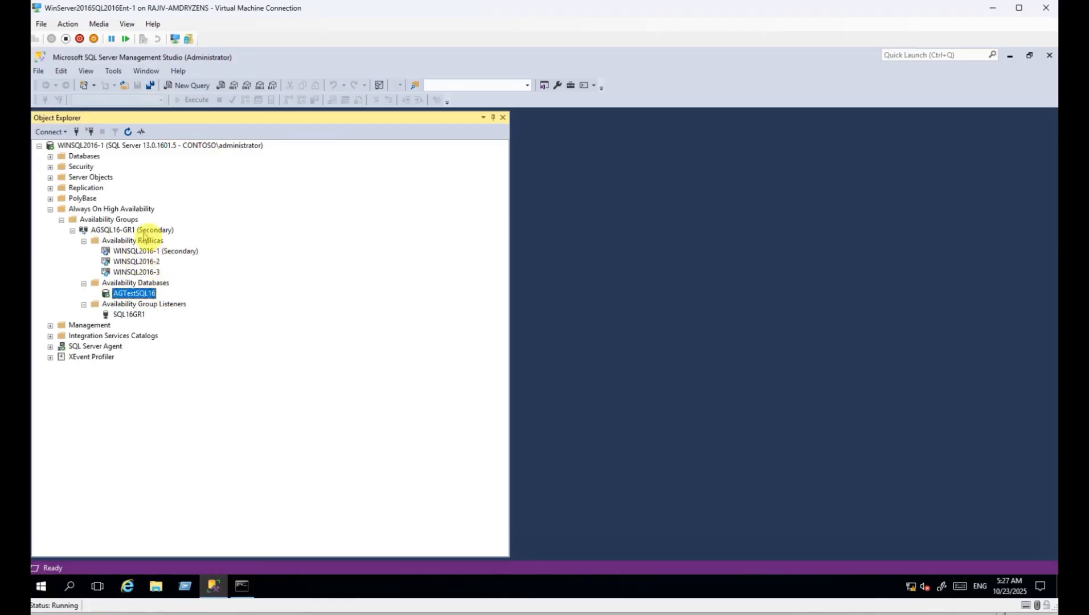
# Run the Failover wizard on AGSQL16-GR1, making WINSQL2016-1 the primary replica.
pyautogui.rightClick(143, 236)
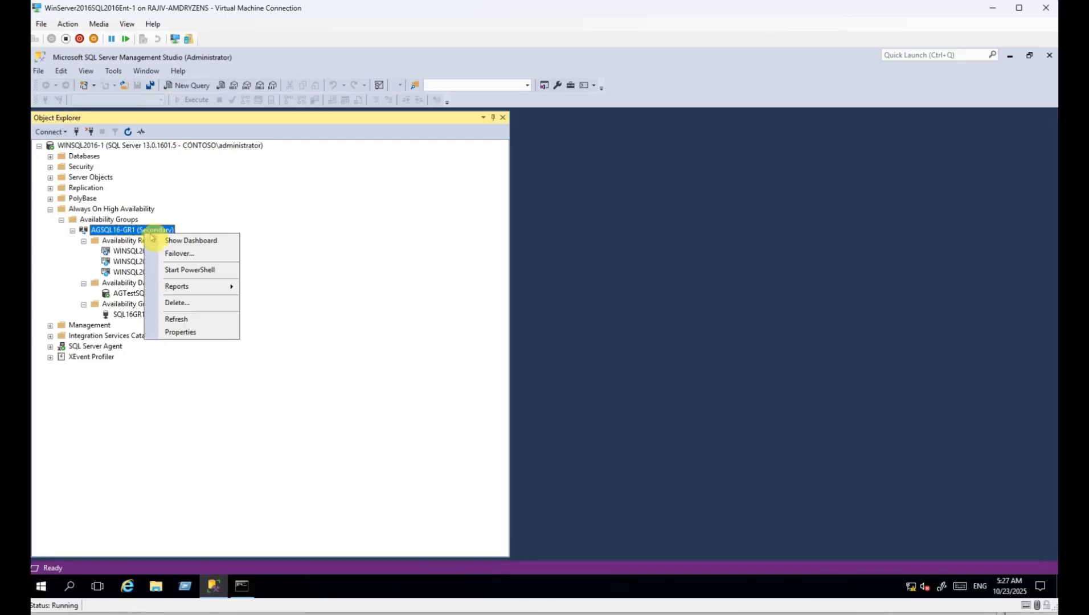
pyautogui.click(209, 253)
pyautogui.click(693, 513)
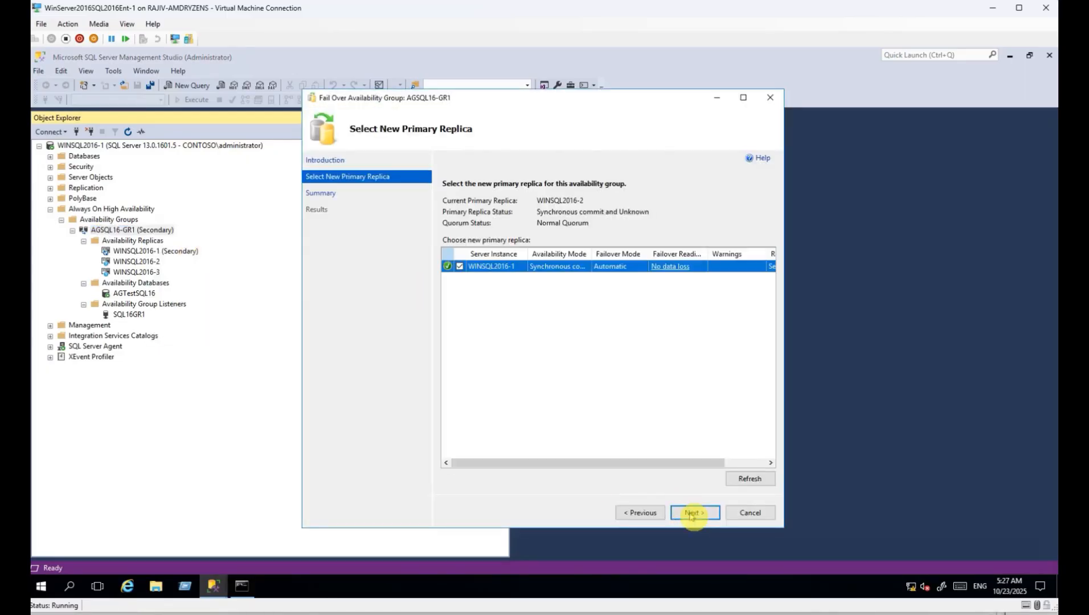
pyautogui.click(690, 512)
pyautogui.click(694, 512)
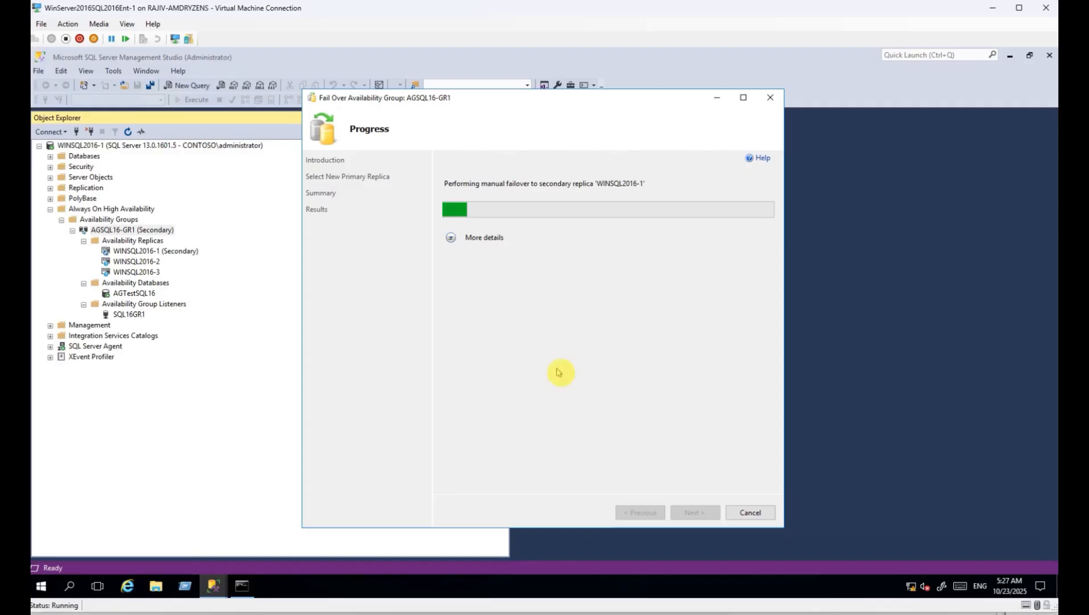
pyautogui.click(451, 240)
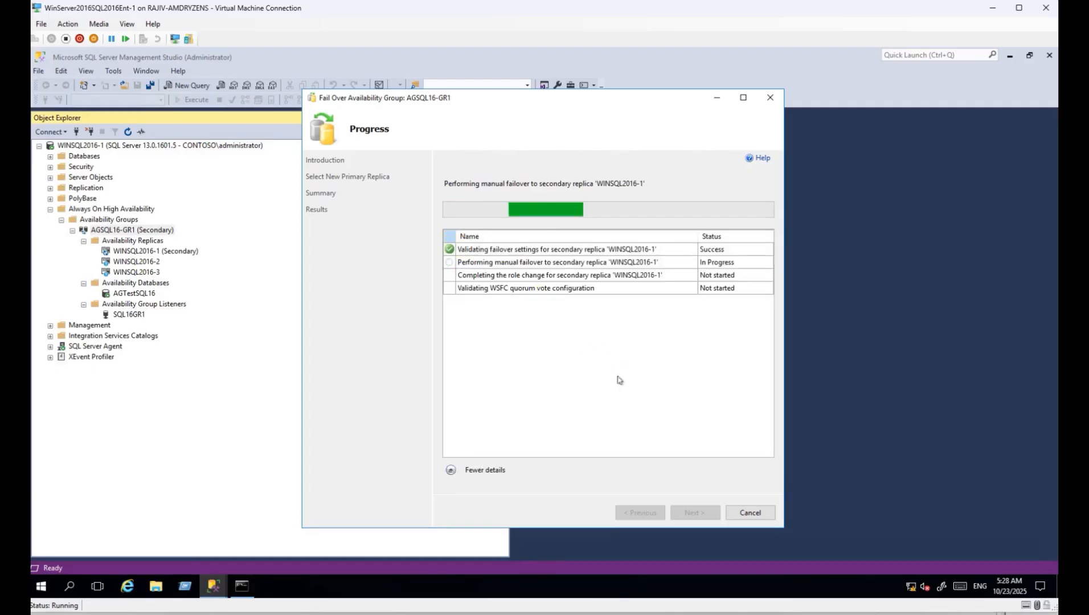
pyautogui.click(747, 513)
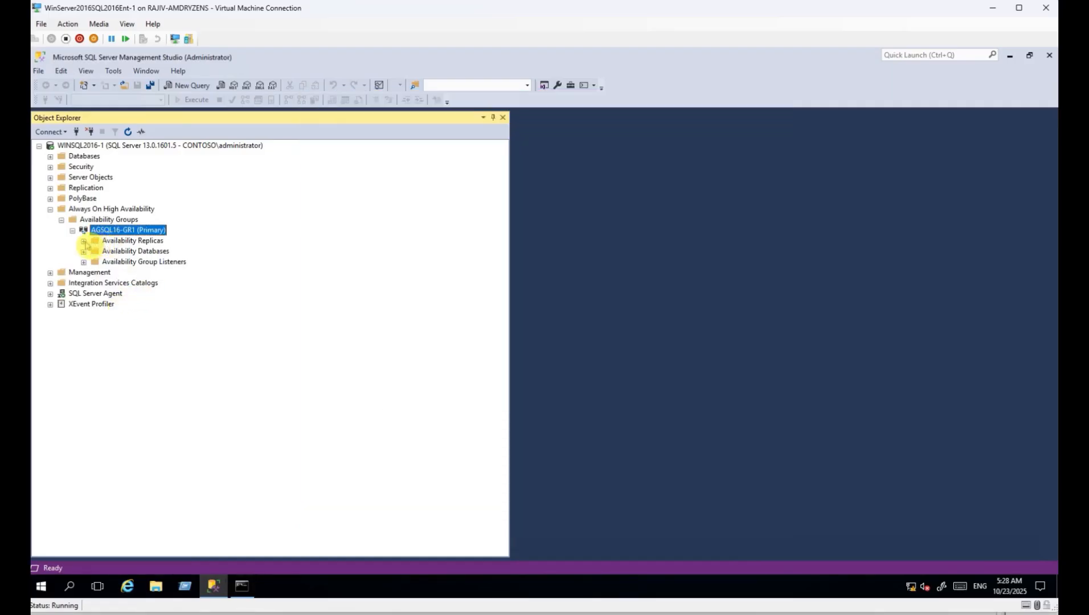
# Connect Object Explorer to the WINSQL2016-2 and WINSQL2016-3 secondary replicas.
pyautogui.click(84, 241)
pyautogui.click(100, 147)
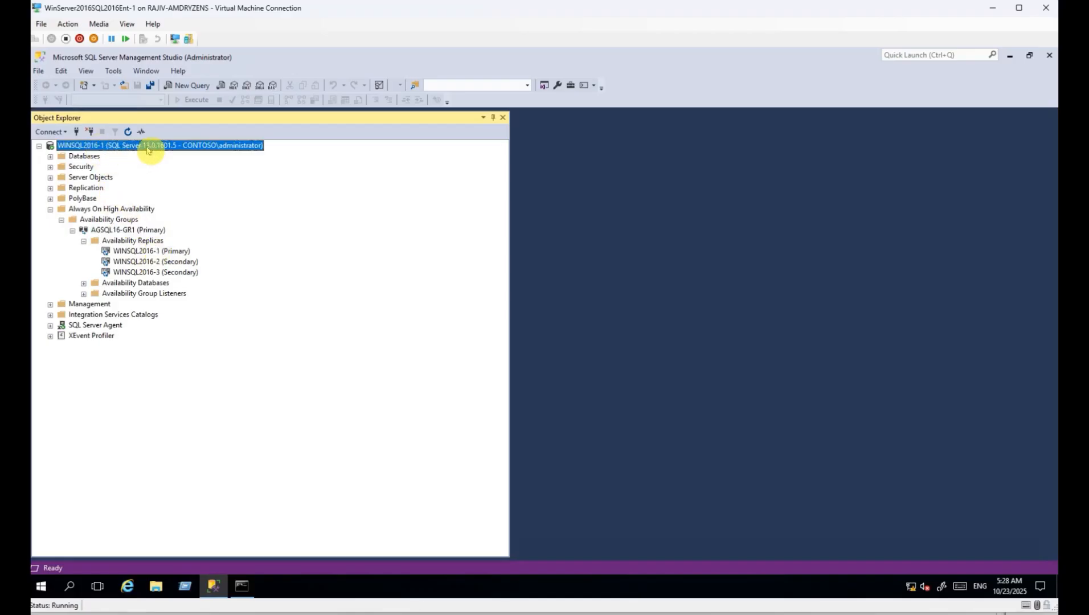
pyautogui.click(147, 251)
pyautogui.rightClick(152, 263)
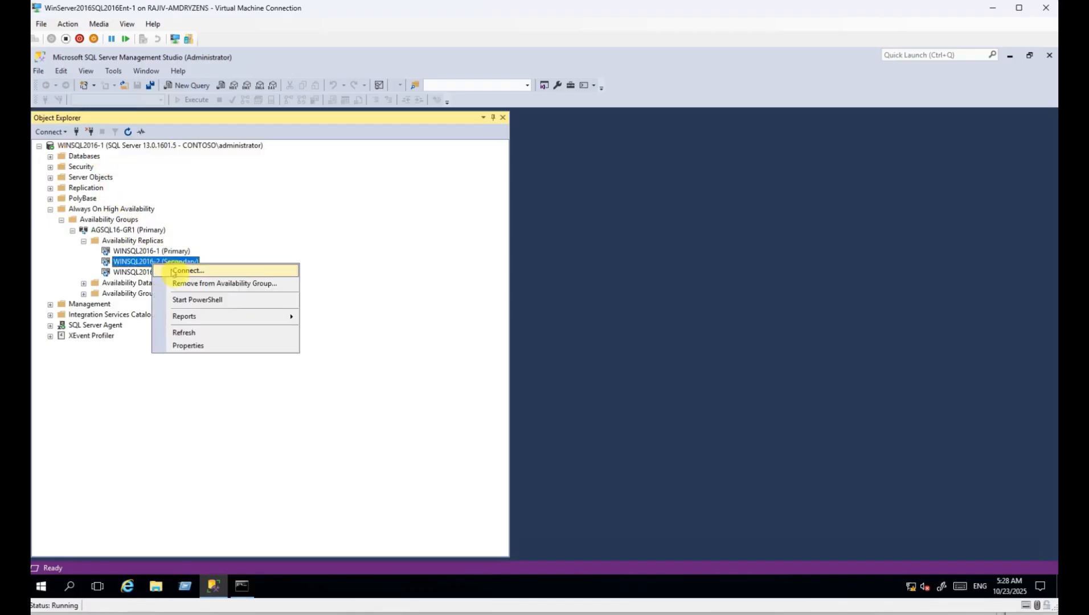
pyautogui.click(182, 271)
pyautogui.click(502, 446)
pyautogui.rightClick(143, 272)
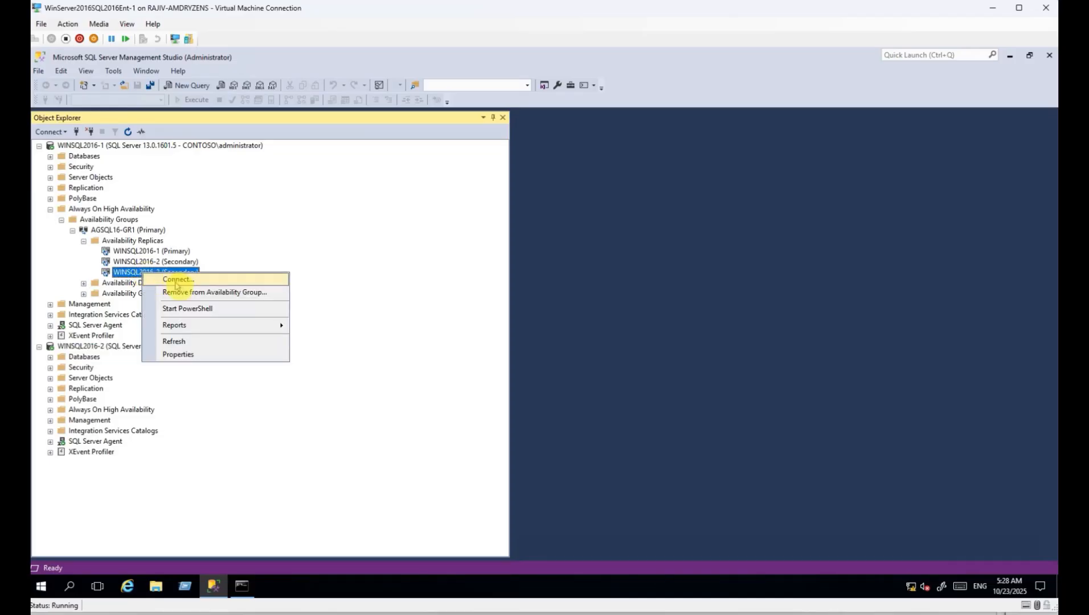
pyautogui.click(176, 280)
pyautogui.click(502, 446)
# Collapse the new server nodes and open the AGSQL16-GR1 health dashboard.
pyautogui.click(40, 329)
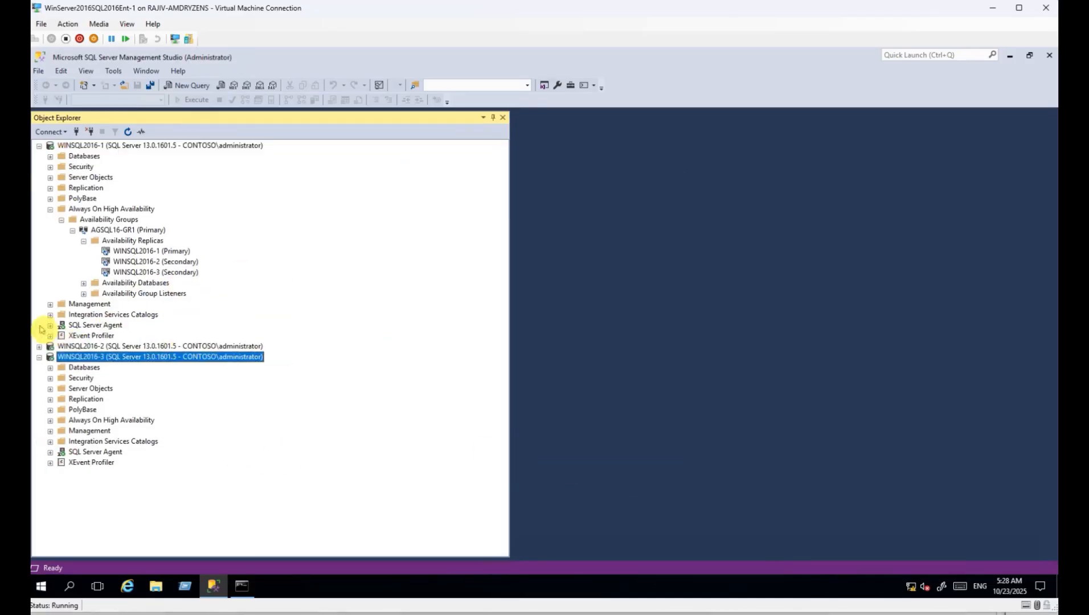
pyautogui.click(39, 357)
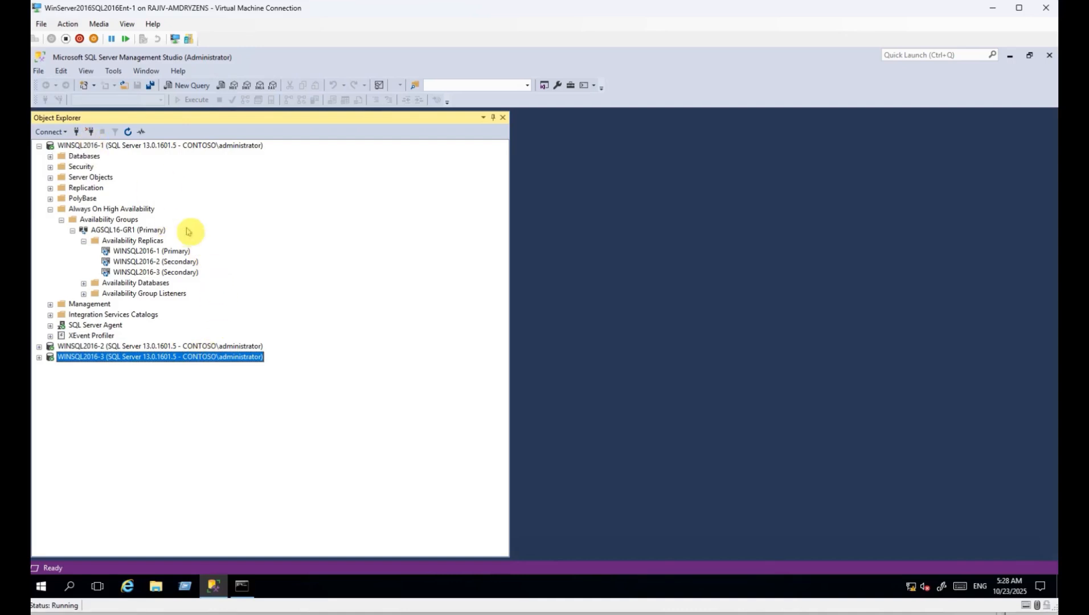
pyautogui.rightClick(116, 230)
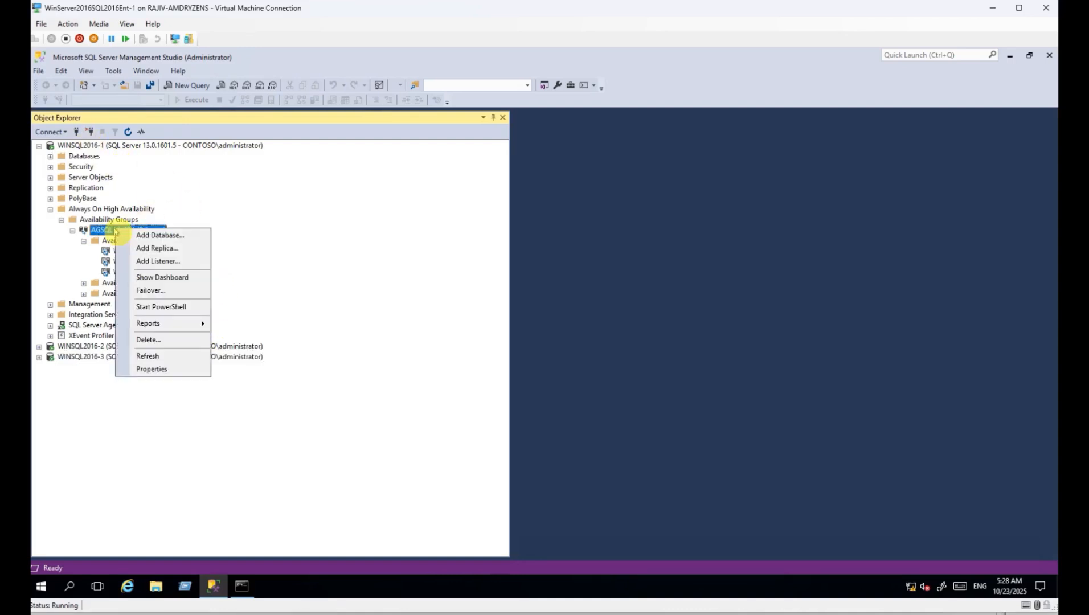
pyautogui.click(161, 278)
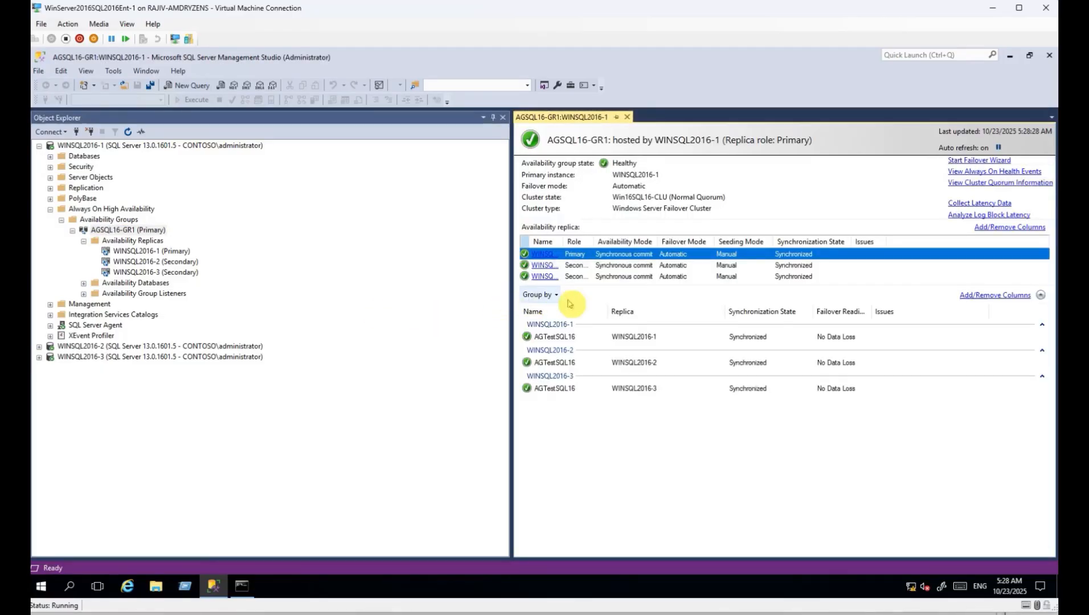
# Connect Object Explorer to WIN16SQL16GR2-1 and WIN16SQL16GR2-2.
pyautogui.click(39, 145)
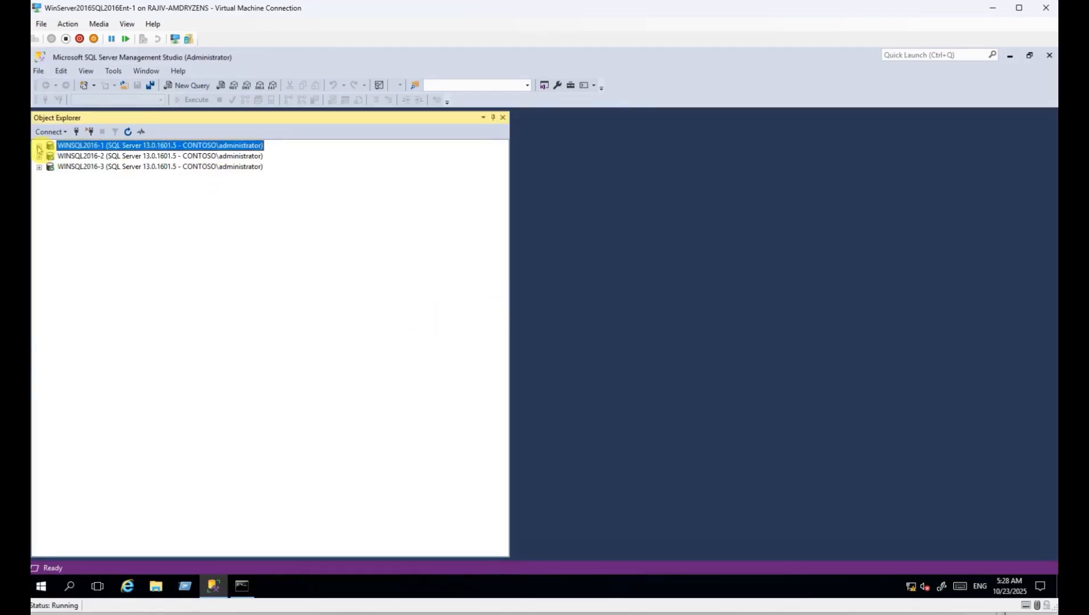
pyautogui.click(76, 132)
pyautogui.click(660, 277)
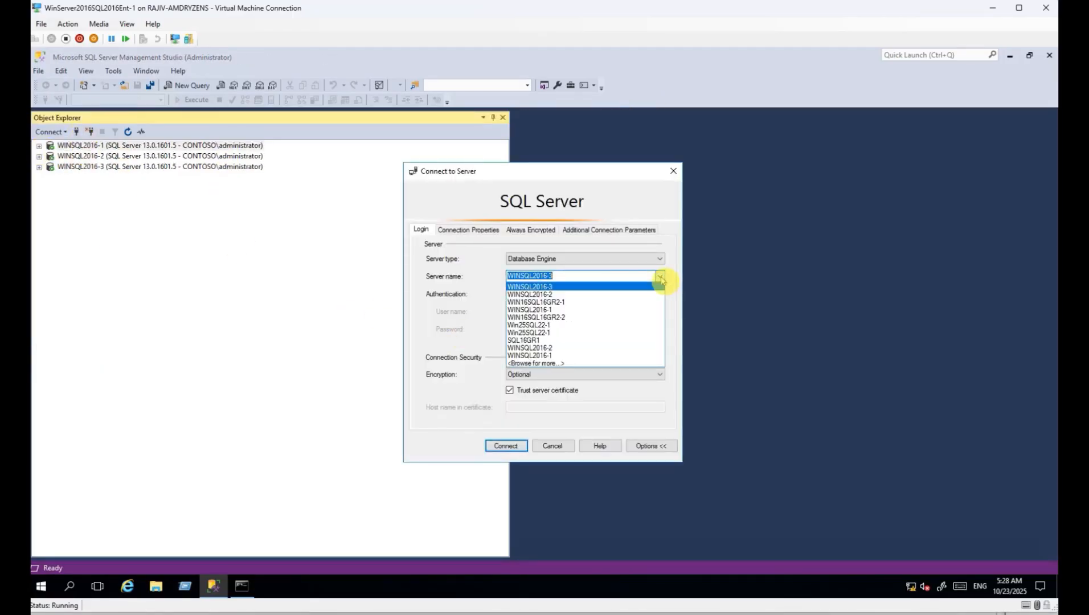
pyautogui.click(573, 307)
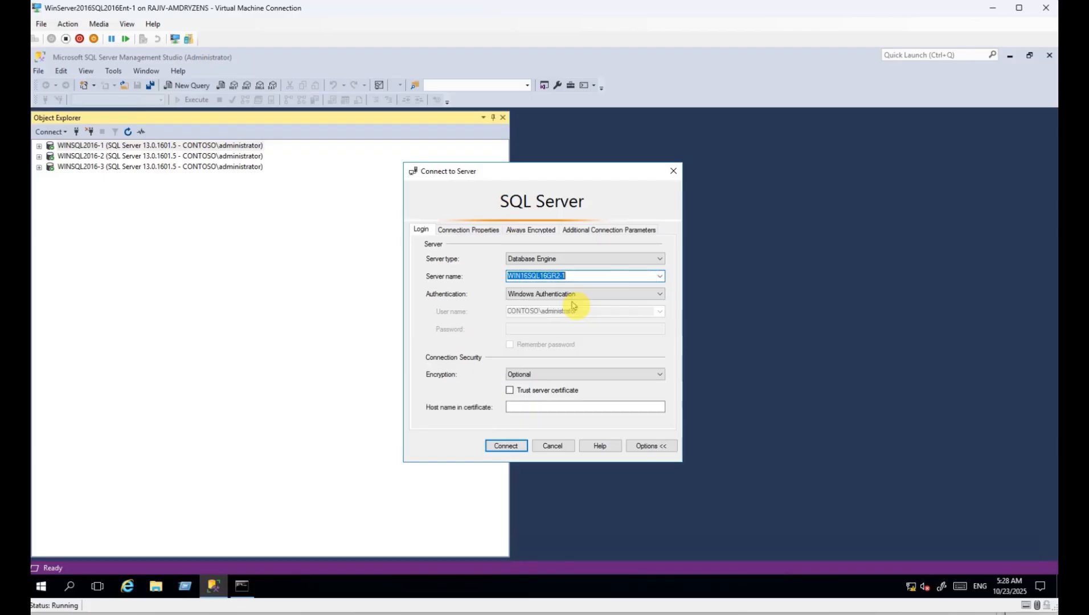
pyautogui.click(502, 446)
pyautogui.click(77, 131)
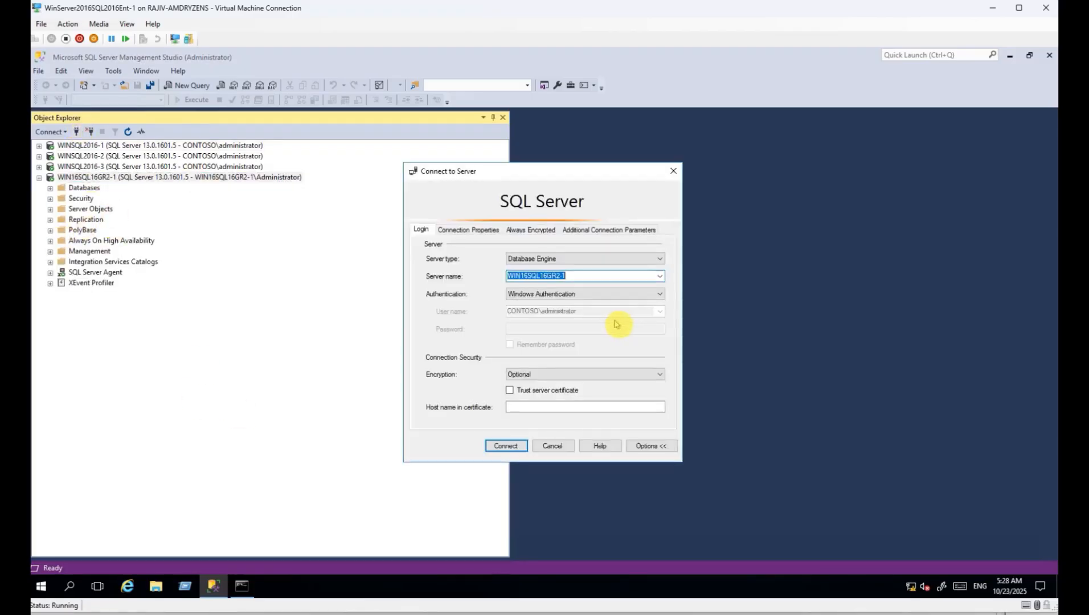
pyautogui.write('2')
pyautogui.press('Return')
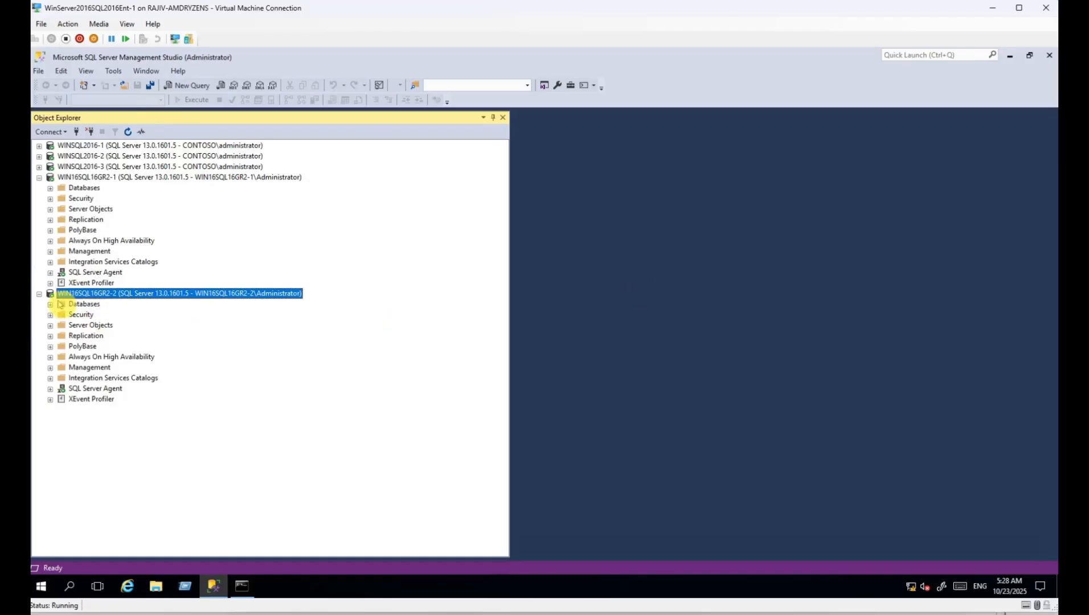
# Remove AGTestSQL16 from the AGSQL16GR2-1 availability group on WIN16SQL16GR2-1.
pyautogui.click(50, 241)
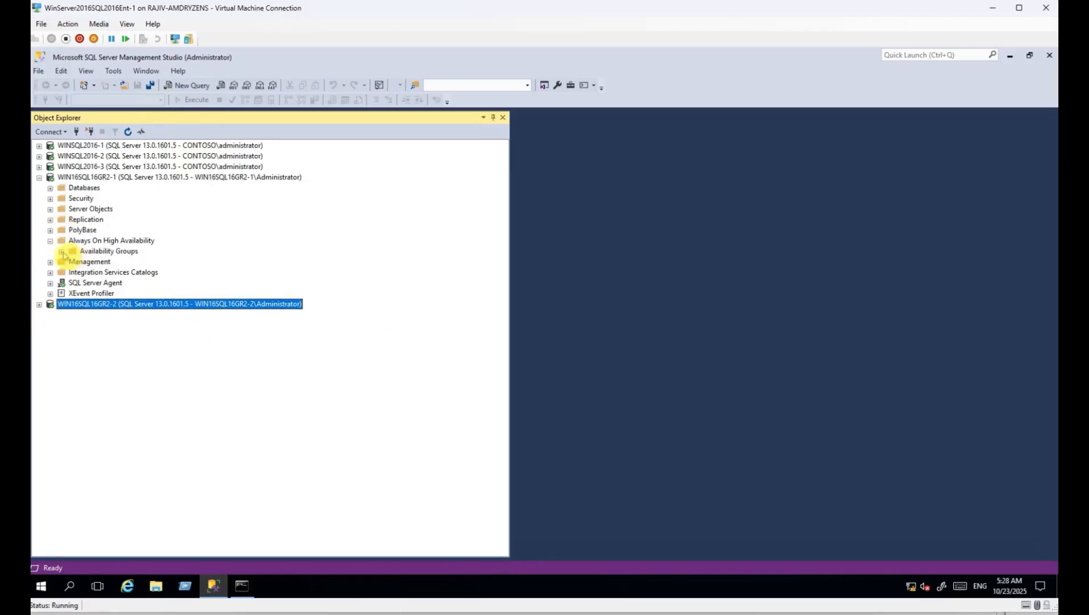
pyautogui.click(61, 251)
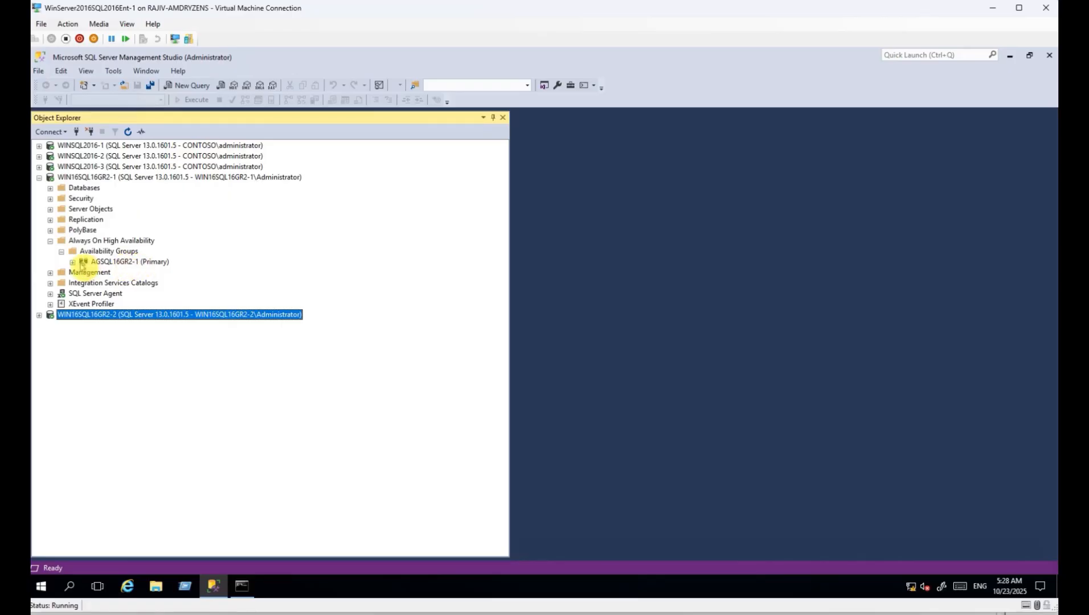
pyautogui.click(72, 262)
pyautogui.click(84, 284)
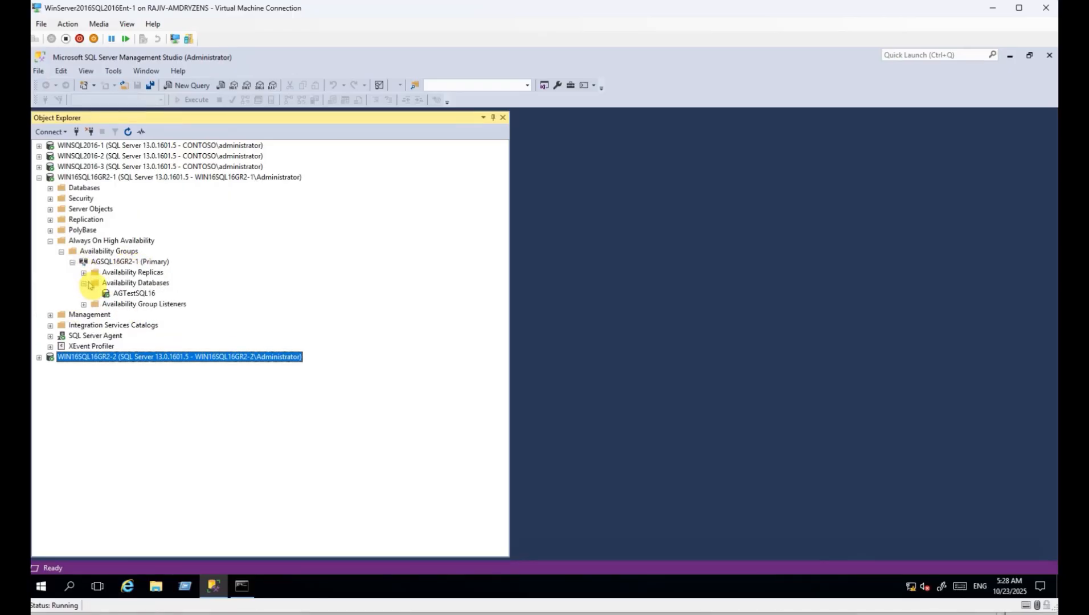
pyautogui.rightClick(148, 295)
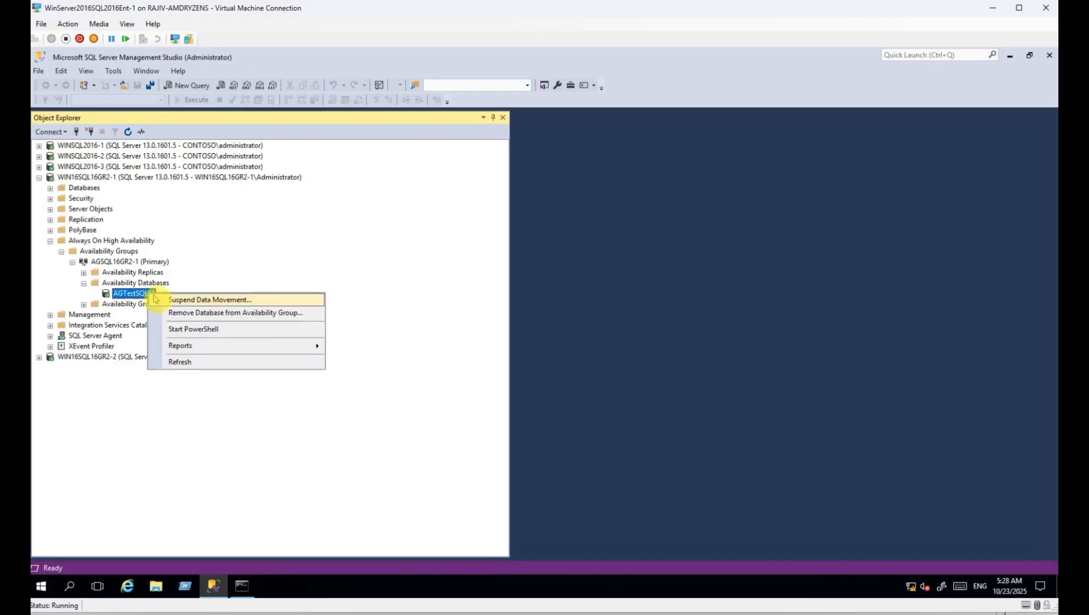
pyautogui.click(239, 315)
pyautogui.click(637, 450)
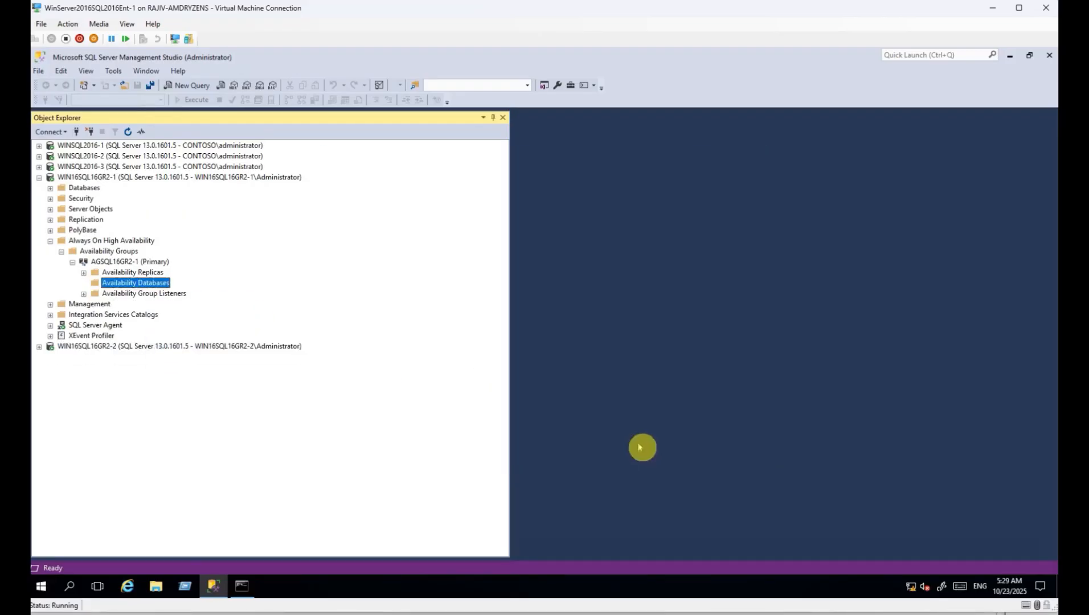
# Inspect the secondary AGSQL16GR2-1 on WIN16SQL16GR2-2 and the SQL16GR2 listener on the primary.
pyautogui.click(38, 346)
pyautogui.click(50, 442)
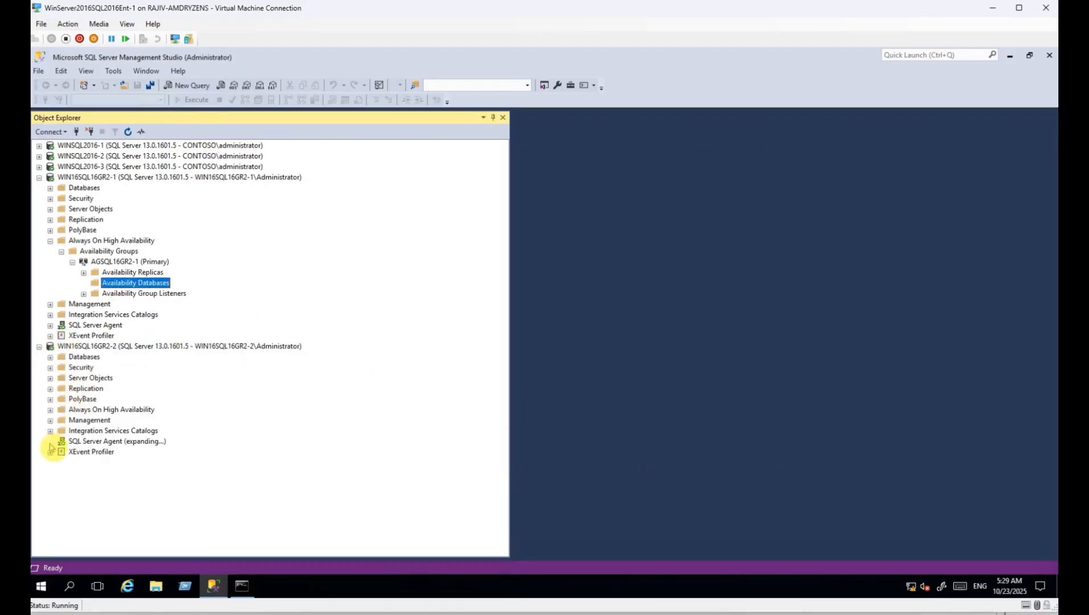
pyautogui.click(50, 410)
pyautogui.click(61, 420)
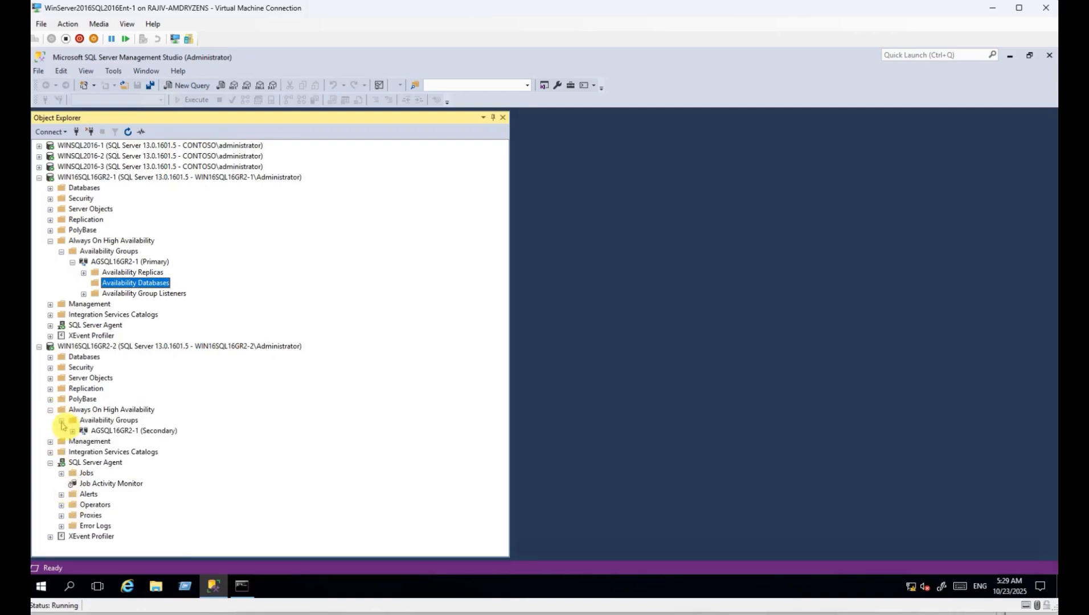
pyautogui.click(72, 432)
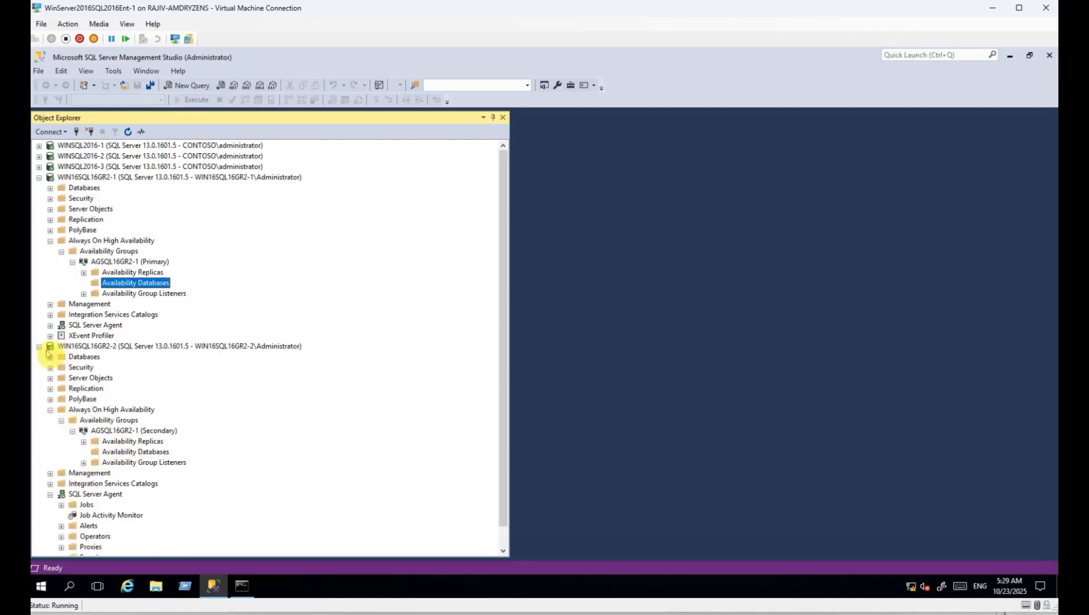
pyautogui.click(39, 346)
pyautogui.click(84, 294)
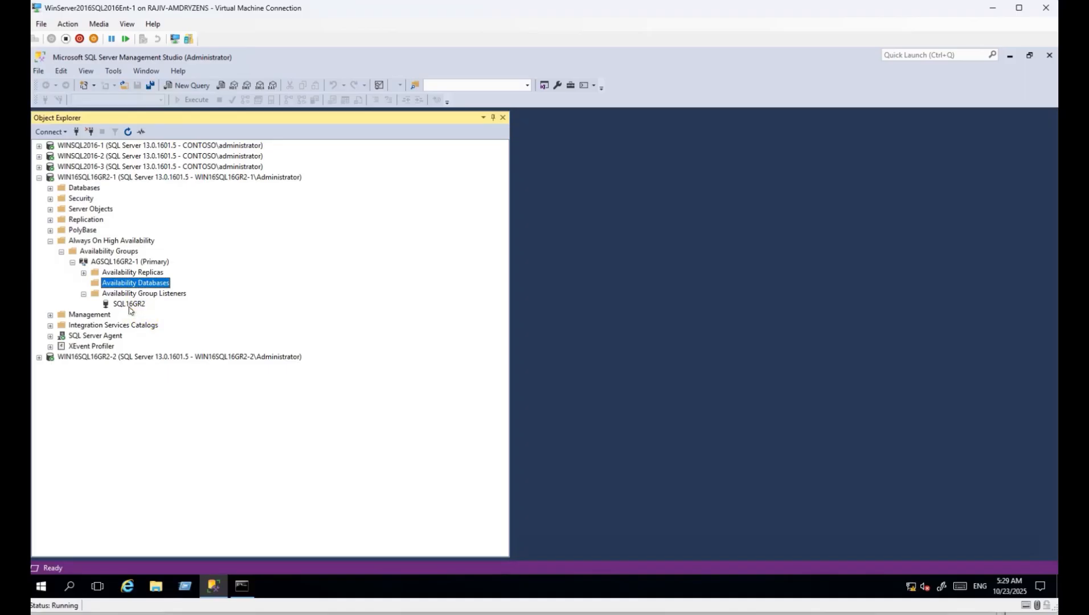
pyautogui.click(131, 307)
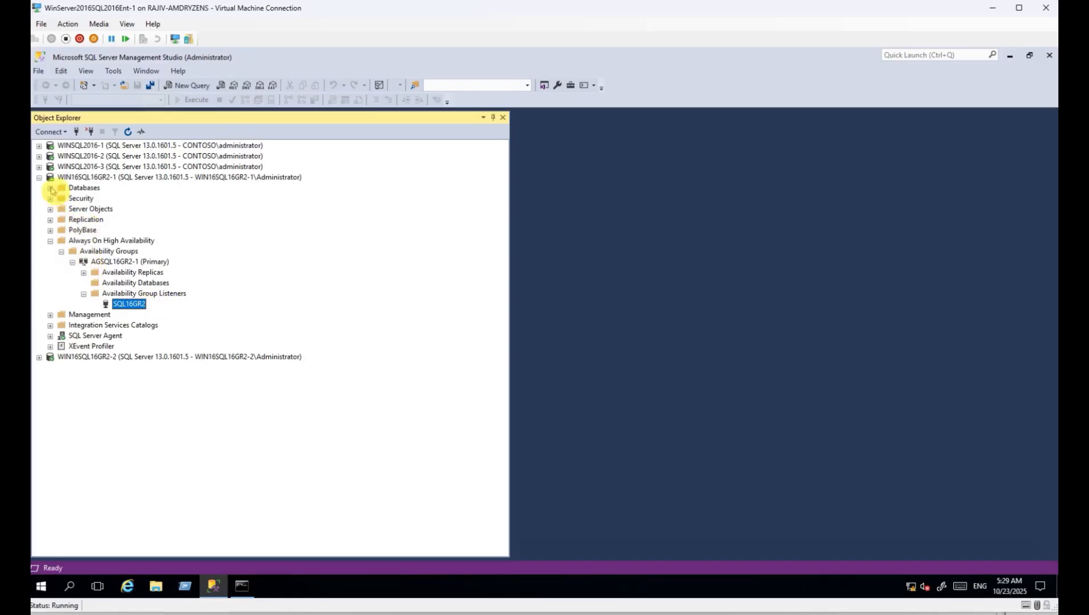
pyautogui.click(50, 188)
# Delete the AGTestSQL16 database from WIN16SQL16GR2-1.
pyautogui.click(85, 188)
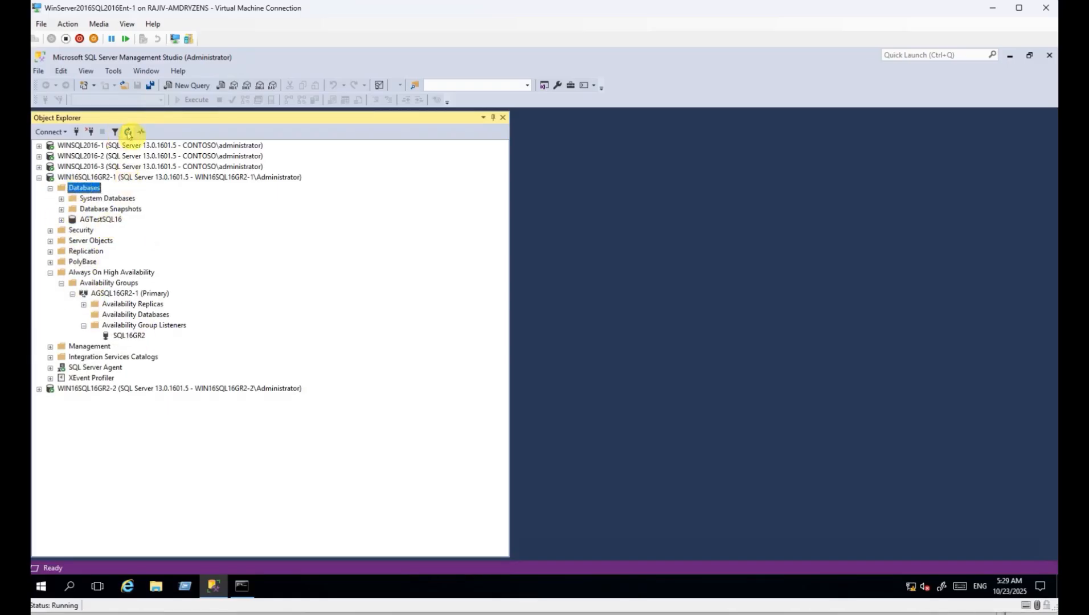
pyautogui.rightClick(111, 221)
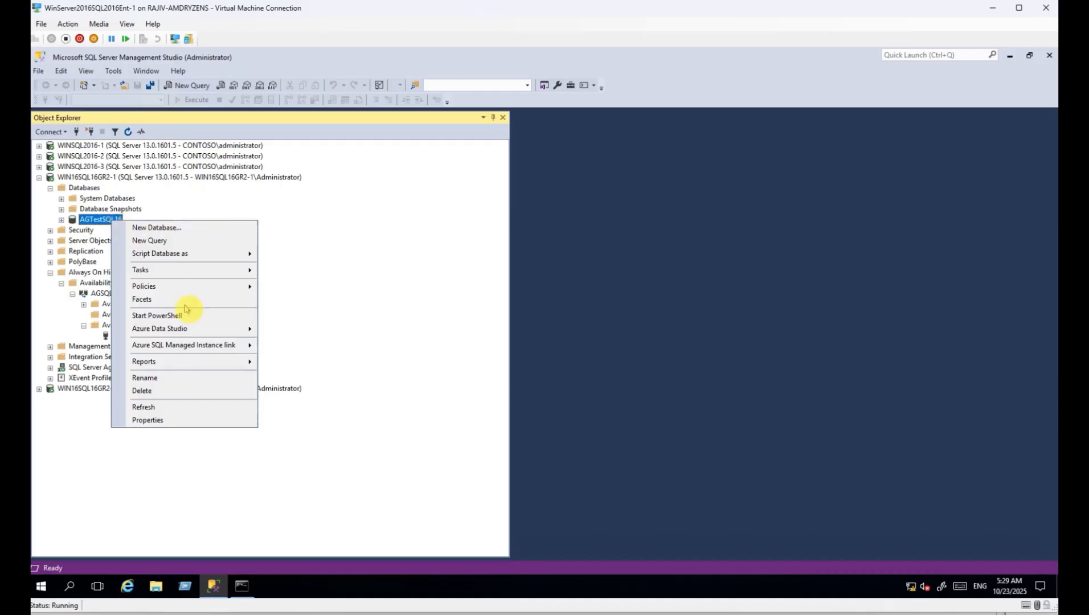
pyautogui.click(212, 390)
pyautogui.click(647, 489)
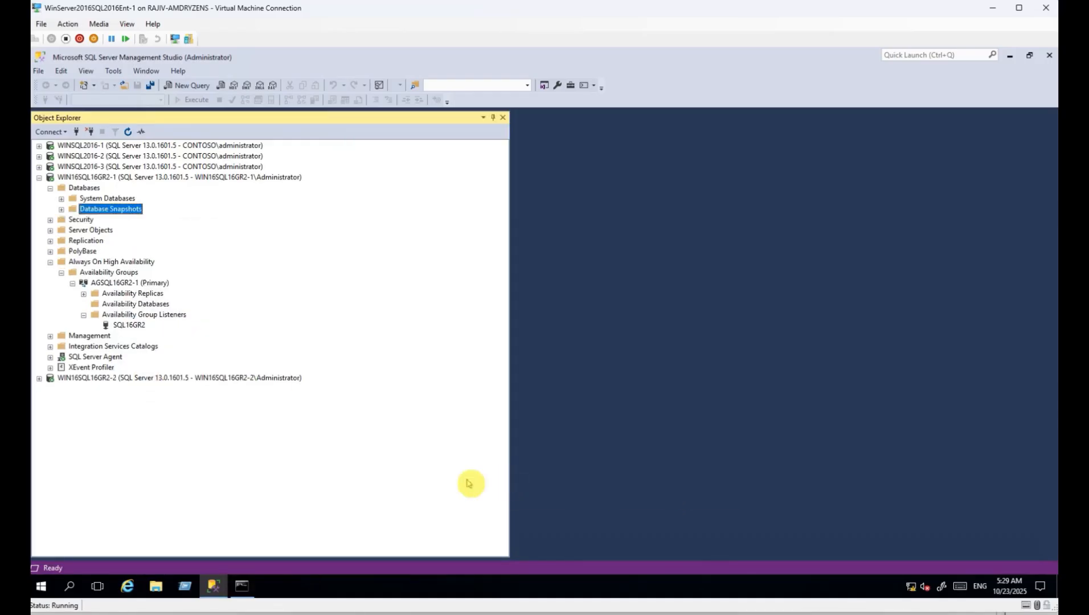
# Delete the restoring AGTestSQL16 copy from WIN16SQL16GR2-2.
pyautogui.click(39, 378)
pyautogui.click(50, 336)
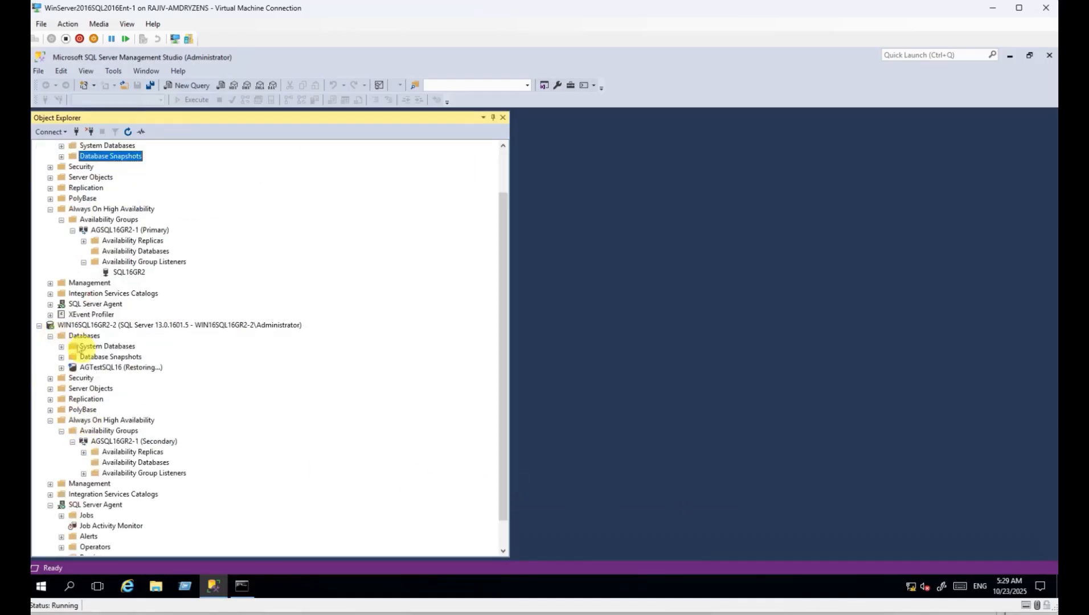
pyautogui.rightClick(105, 367)
pyautogui.click(150, 530)
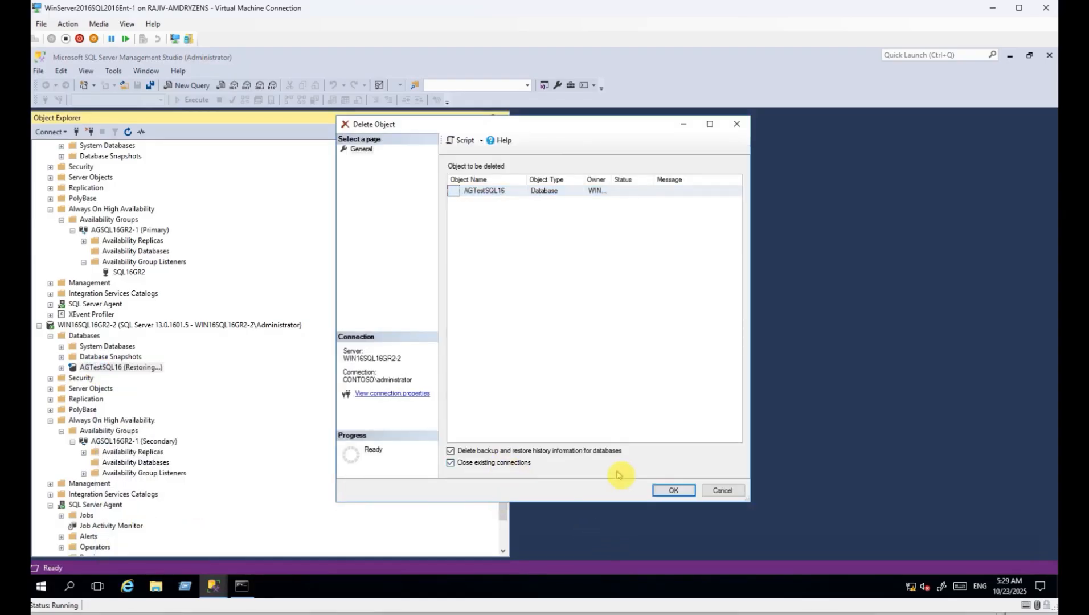
pyautogui.click(672, 490)
pyautogui.click(39, 325)
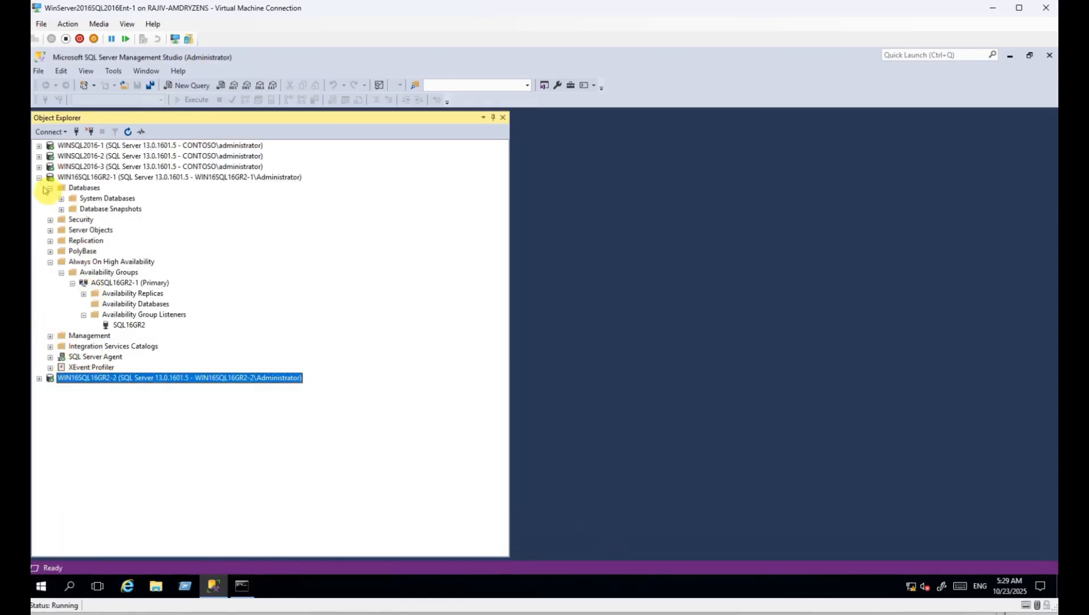
# Check AGTestSQL16 shows Synchronized under WINSQL2016-1's Databases, then collapse the server nodes.
pyautogui.click(89, 198)
pyautogui.click(84, 187)
pyautogui.click(39, 177)
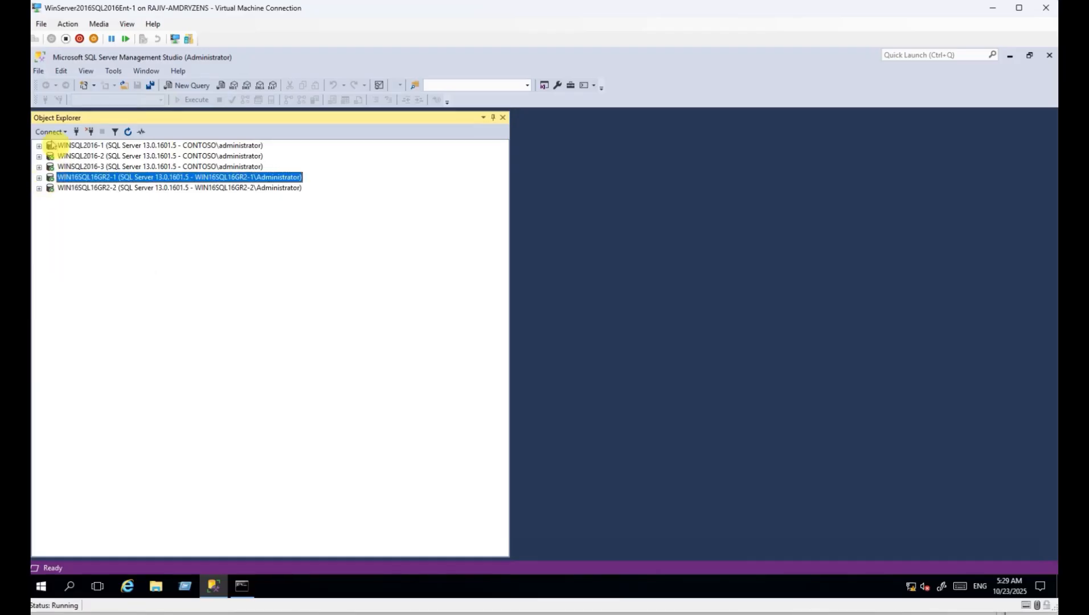
pyautogui.click(39, 146)
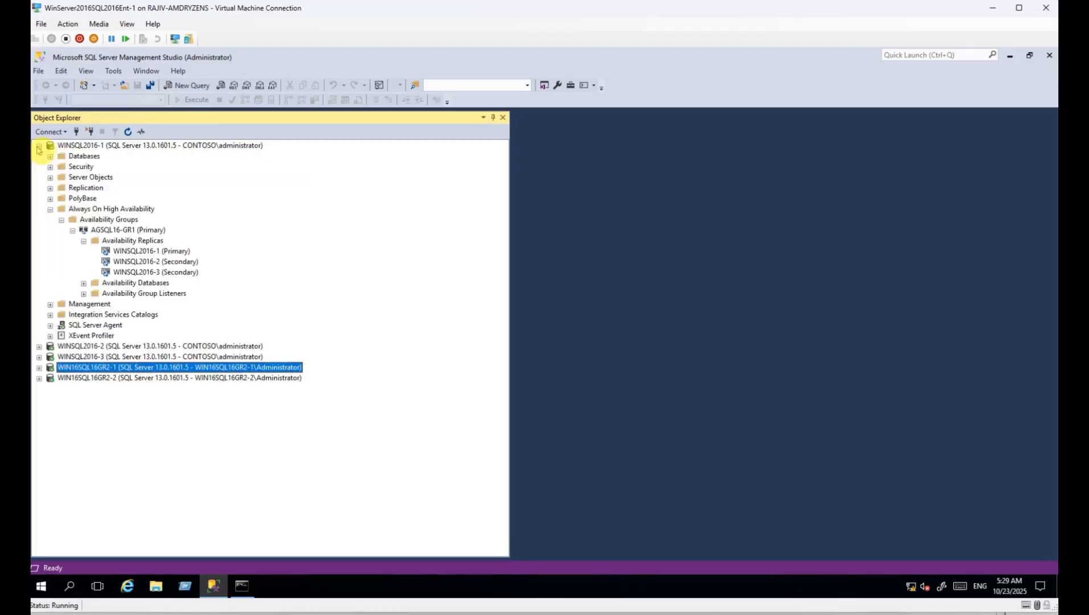
pyautogui.click(49, 210)
pyautogui.click(50, 156)
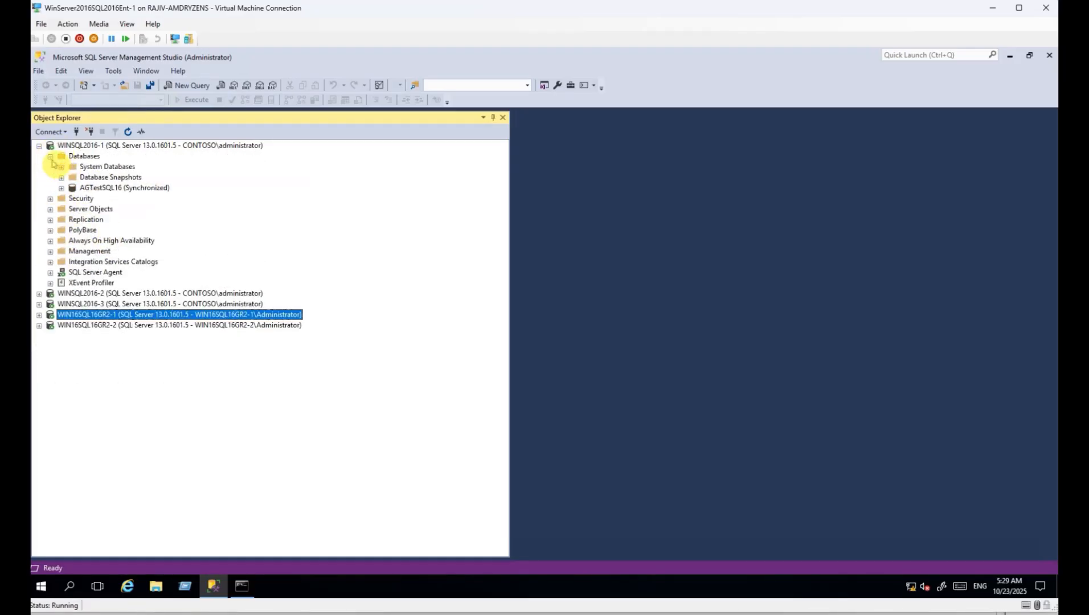
pyautogui.click(106, 189)
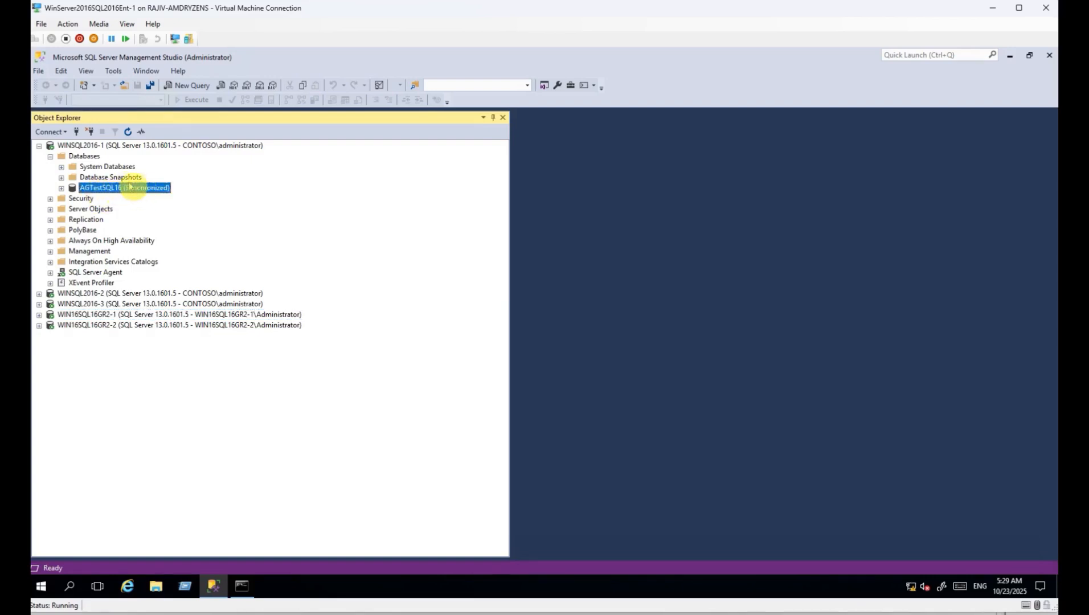
pyautogui.doubleClick(71, 146)
pyautogui.click(79, 157)
pyautogui.click(88, 167)
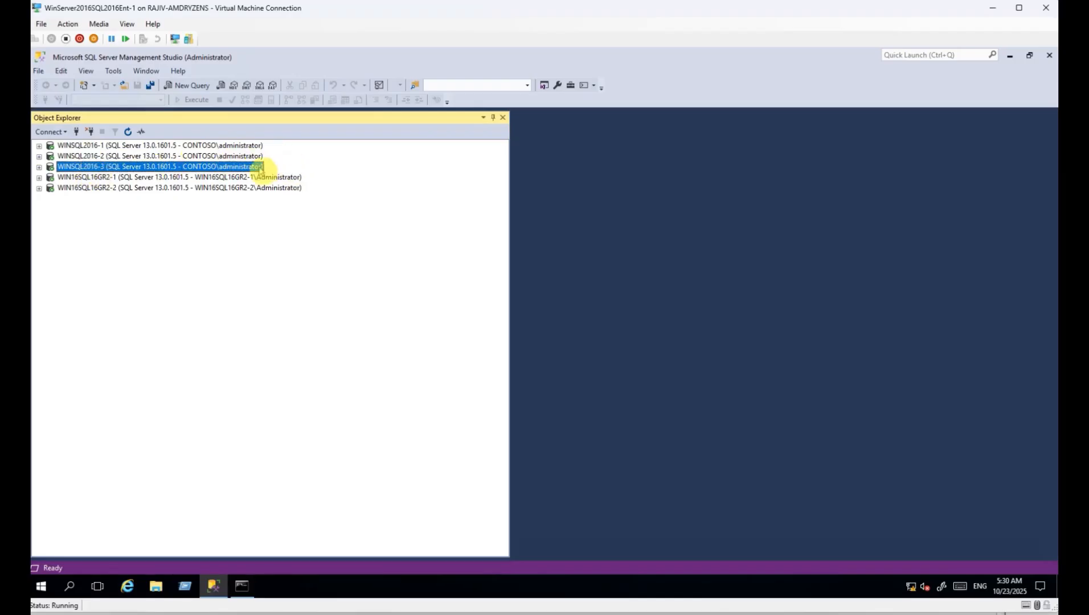
pyautogui.click(202, 178)
pyautogui.click(240, 189)
pyautogui.click(242, 191)
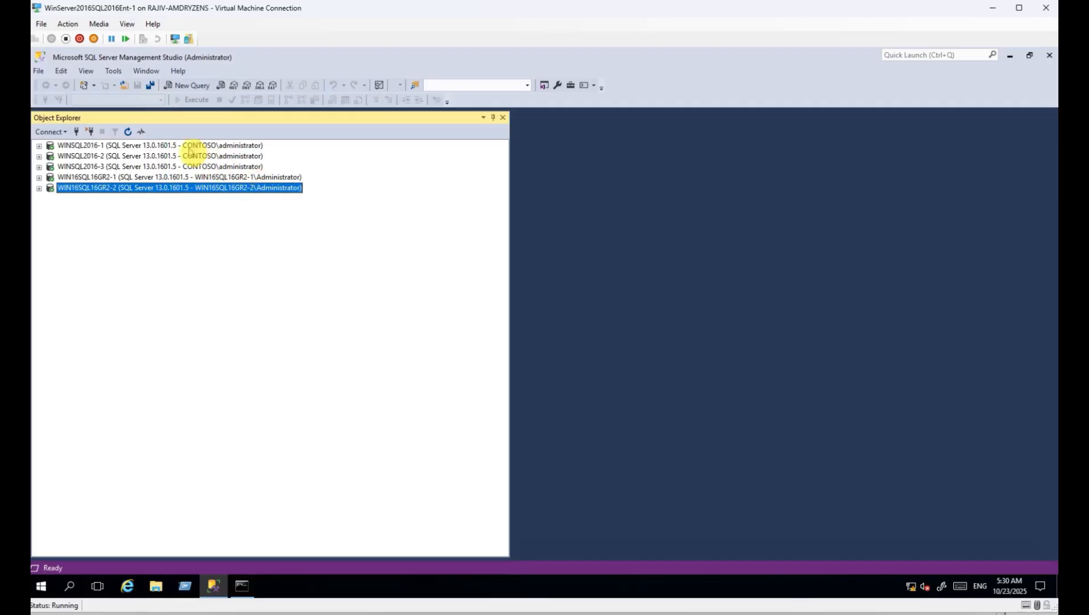
pyautogui.click(186, 147)
pyautogui.click(205, 167)
pyautogui.click(219, 178)
pyautogui.click(228, 189)
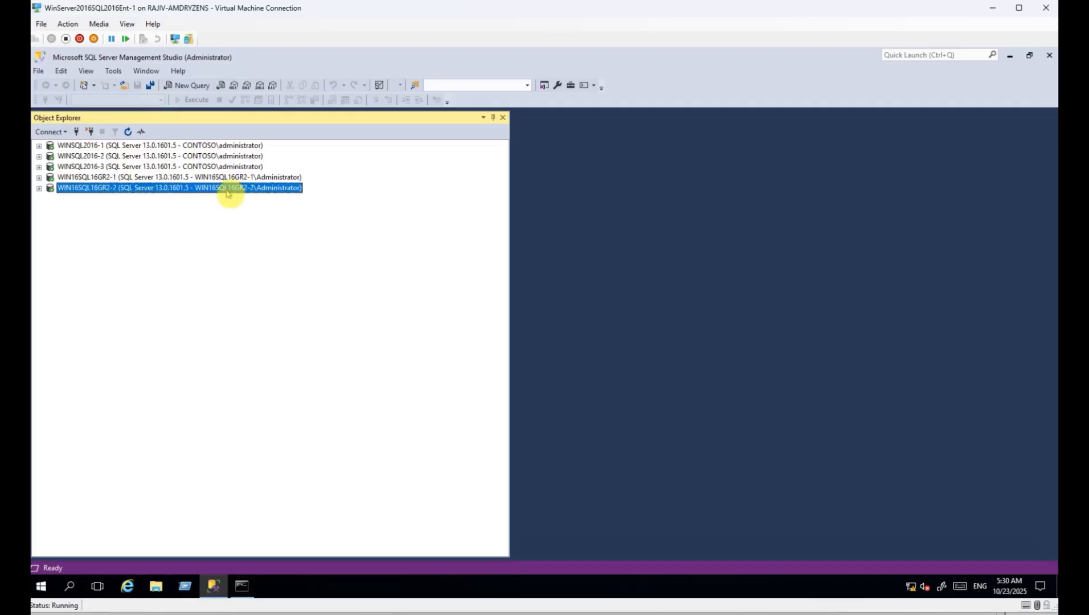
pyautogui.click(227, 192)
pyautogui.click(296, 302)
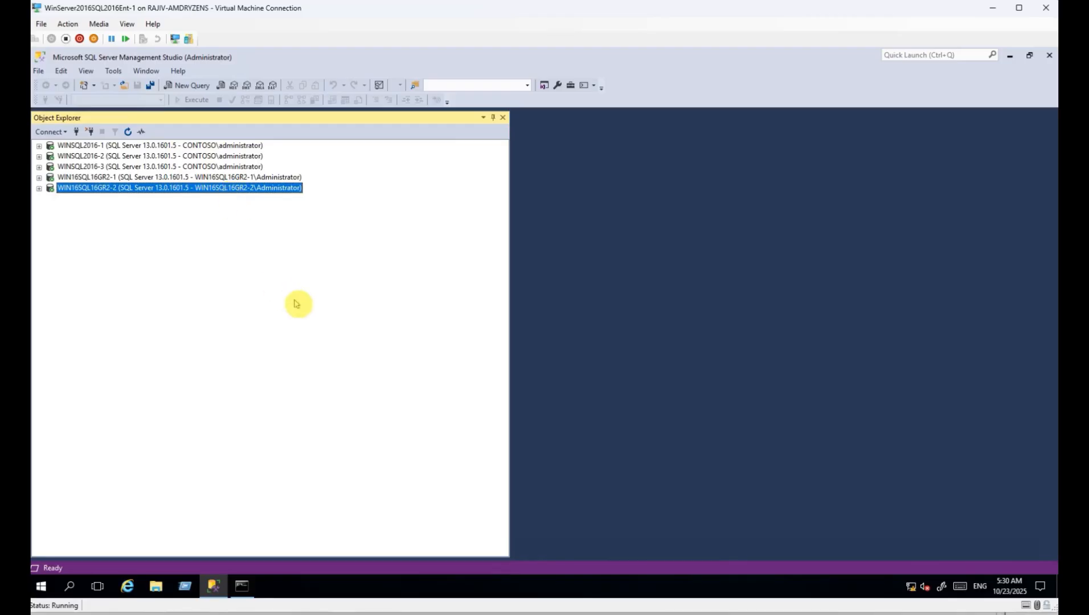
pyautogui.click(295, 306)
pyautogui.click(296, 303)
pyautogui.click(297, 301)
pyautogui.click(296, 277)
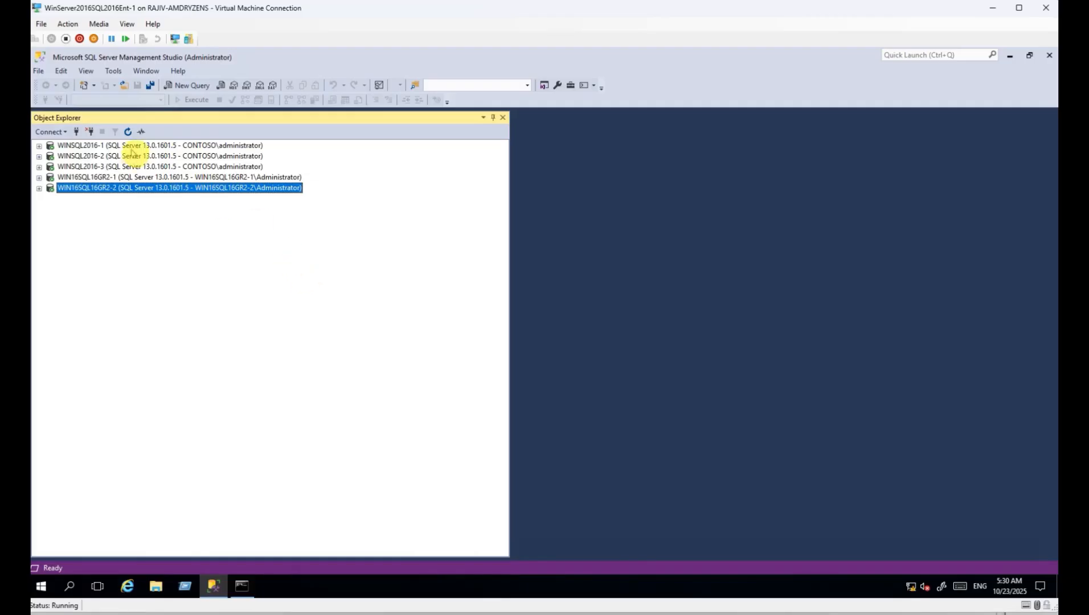
pyautogui.click(112, 146)
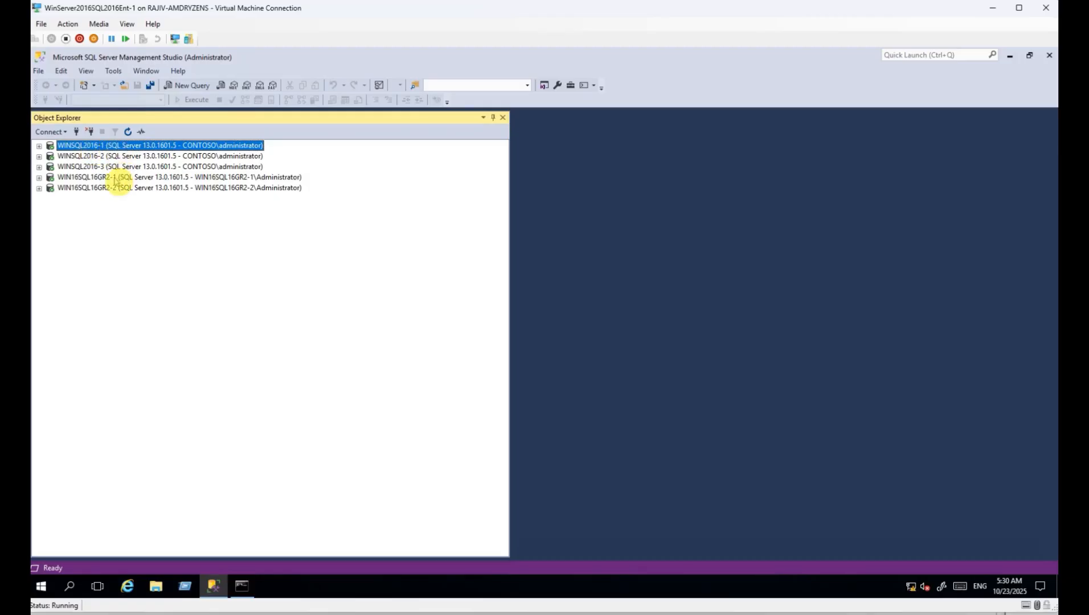
pyautogui.click(114, 178)
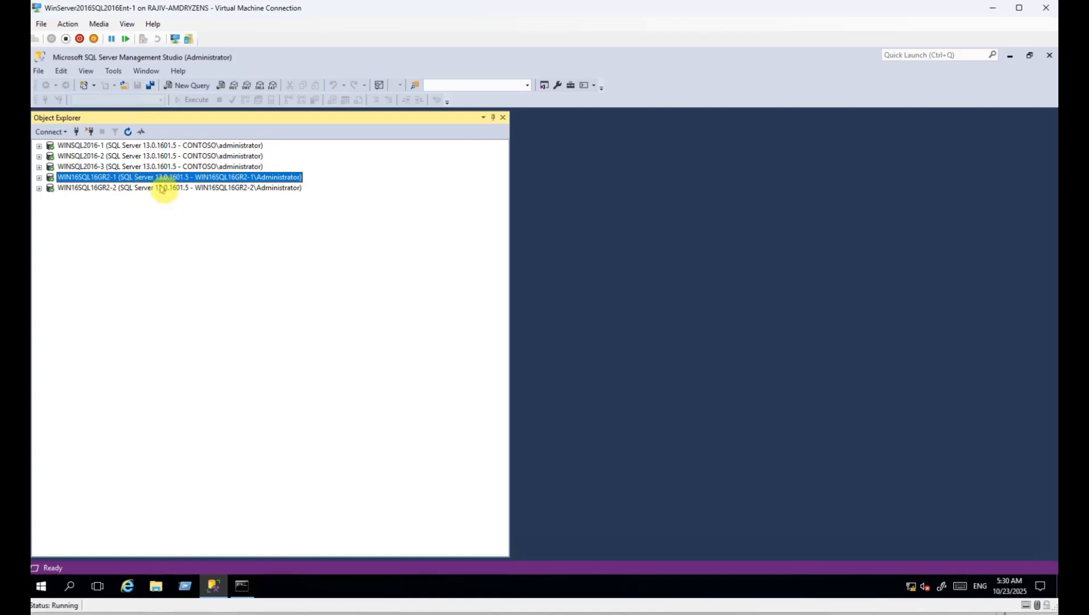
pyautogui.click(105, 147)
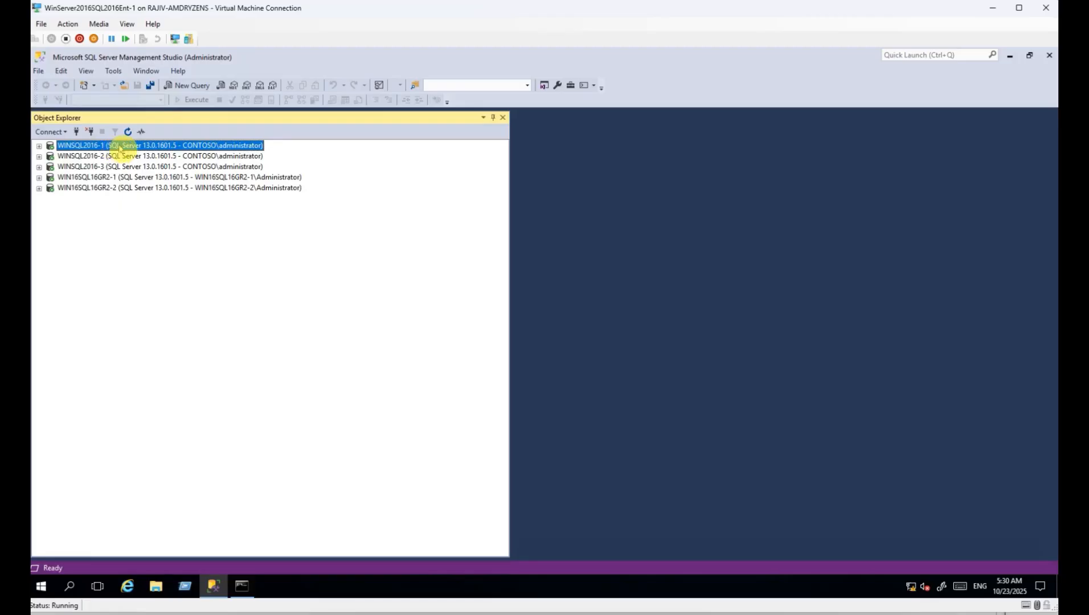
pyautogui.click(116, 178)
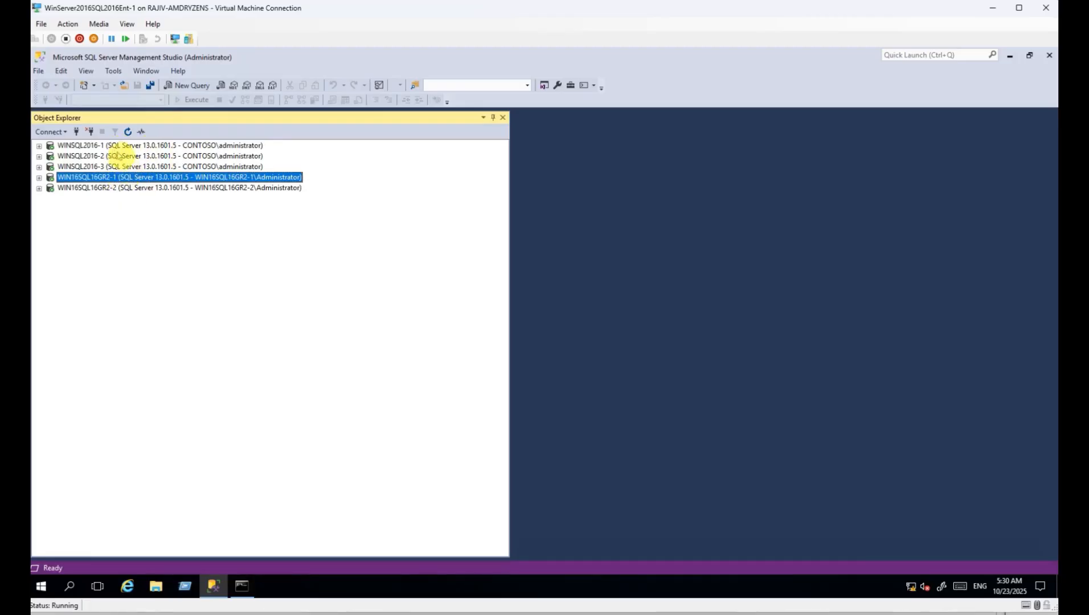
pyautogui.click(101, 145)
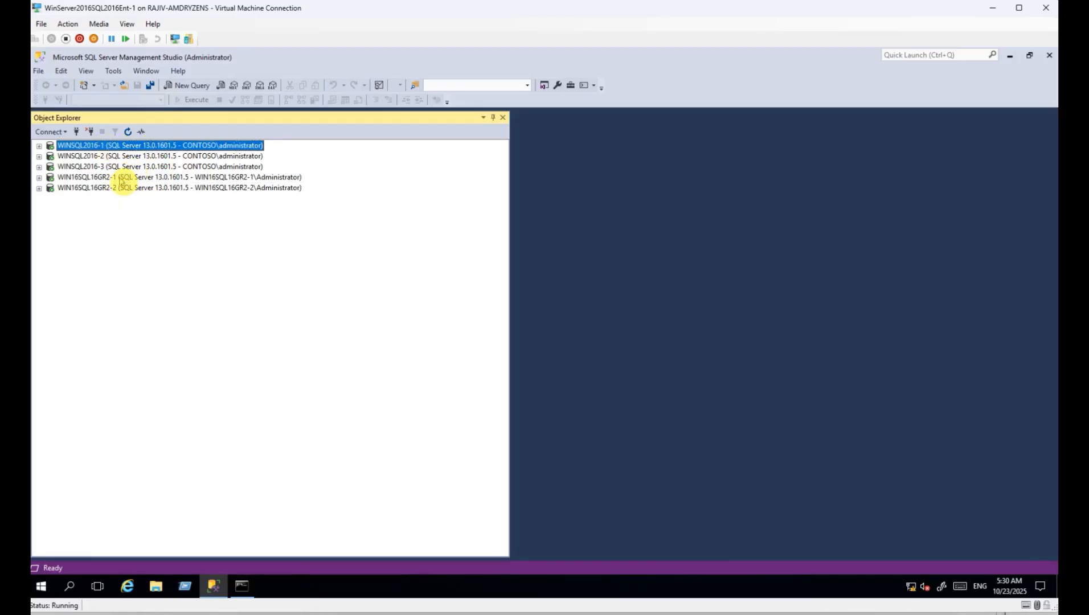
pyautogui.click(121, 179)
pyautogui.click(110, 147)
pyautogui.click(112, 179)
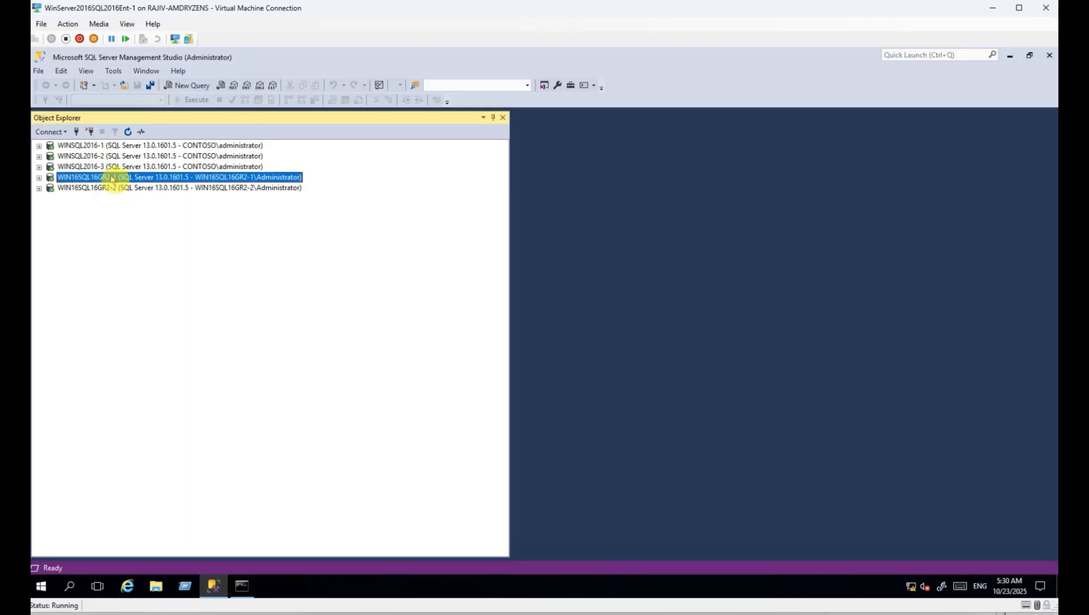
pyautogui.hotkey('ctrl', '1')
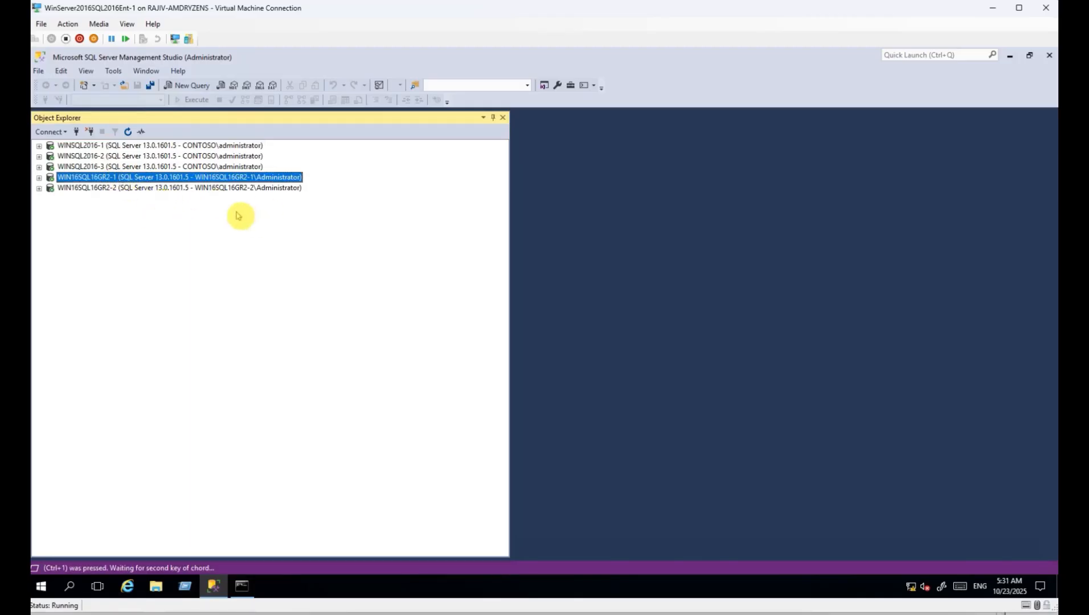
pyautogui.click(109, 147)
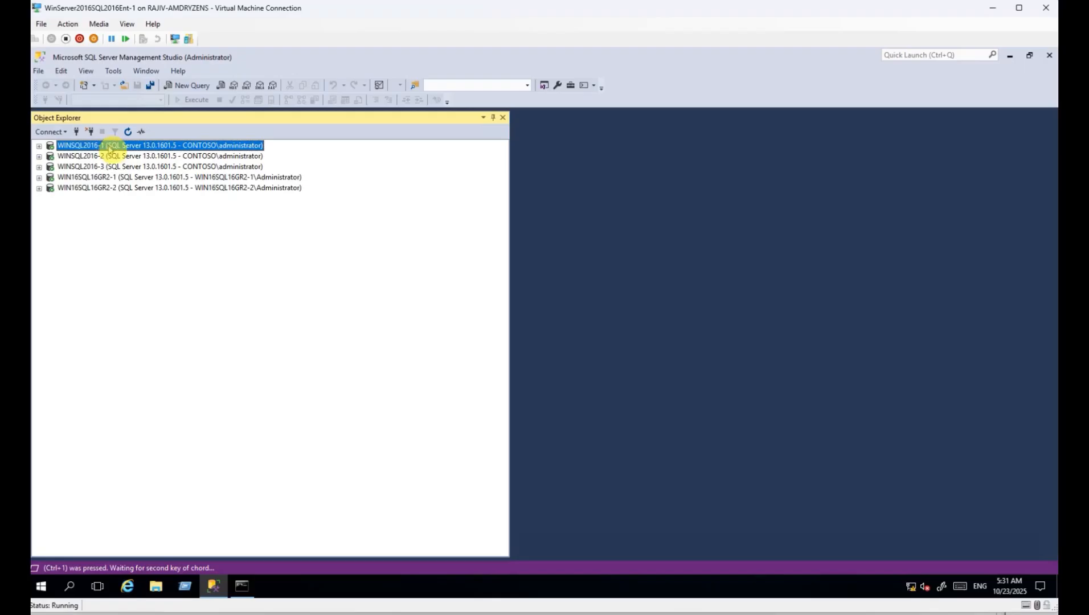
pyautogui.click(129, 178)
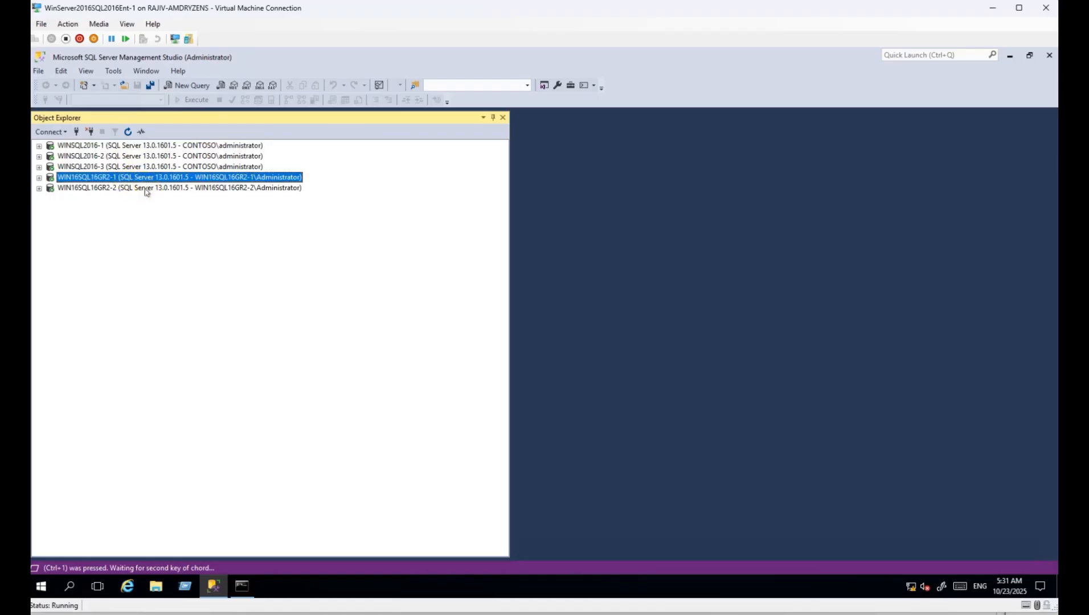
pyautogui.click(145, 190)
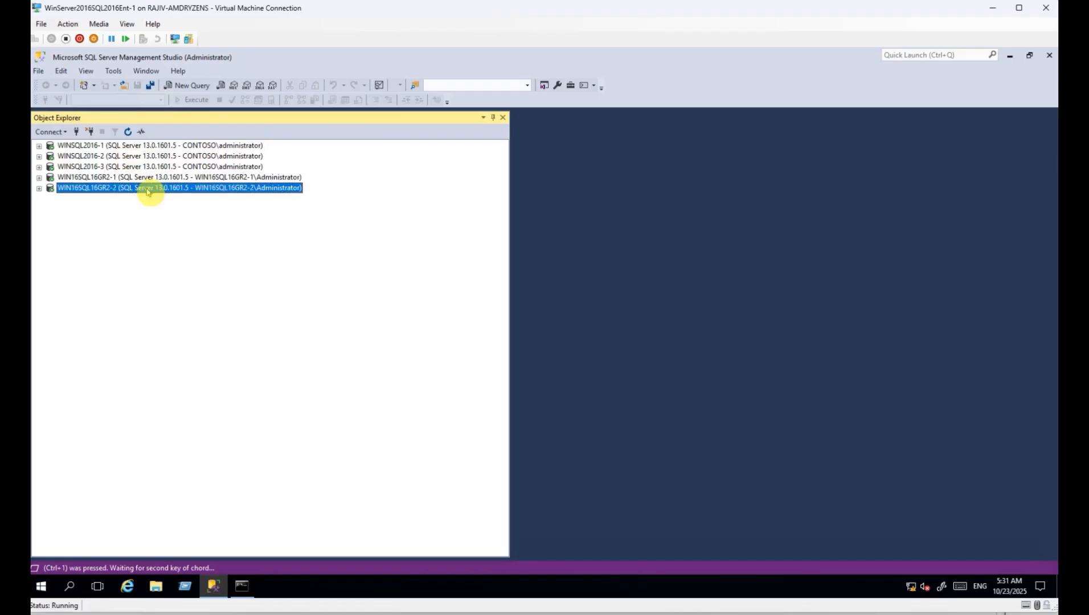
pyautogui.click(104, 146)
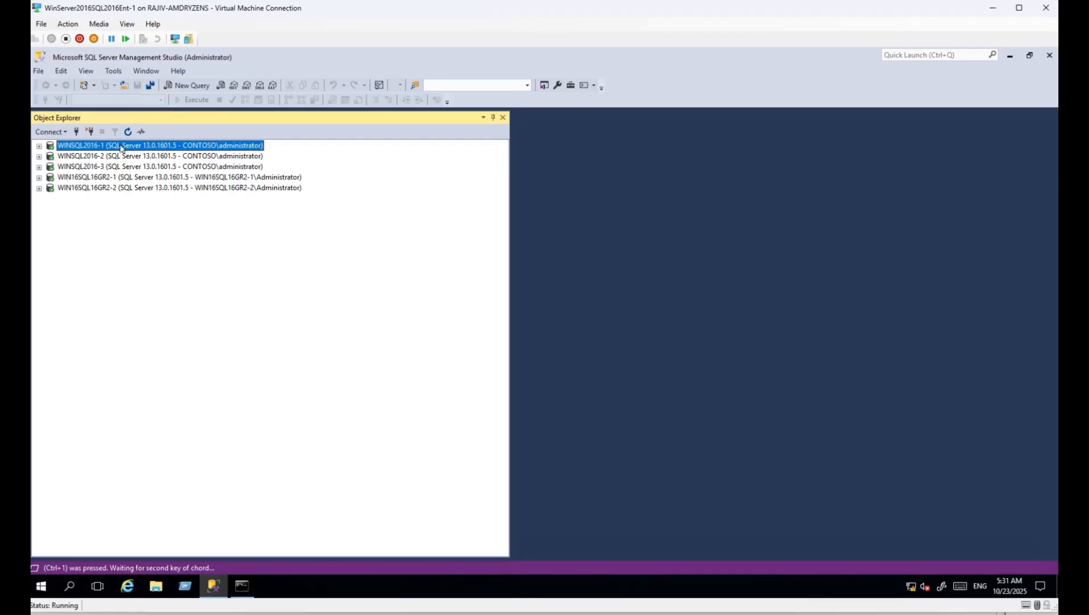
# Locate the Hadr_endpoint database mirroring endpoint under WINSQL2016-1's Server Objects.
pyautogui.click(39, 146)
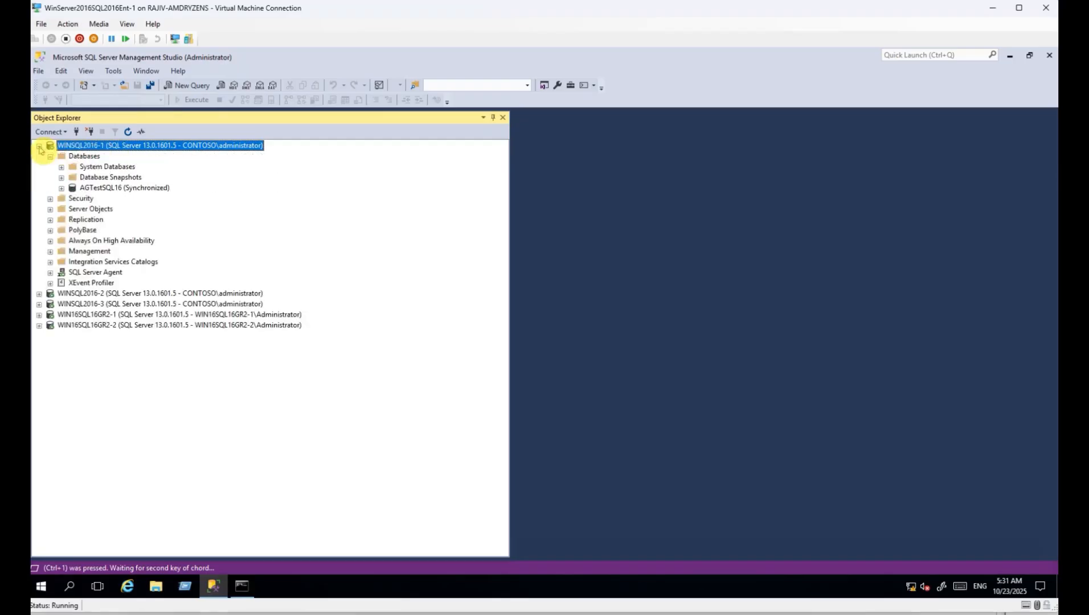
pyautogui.click(50, 156)
pyautogui.click(50, 177)
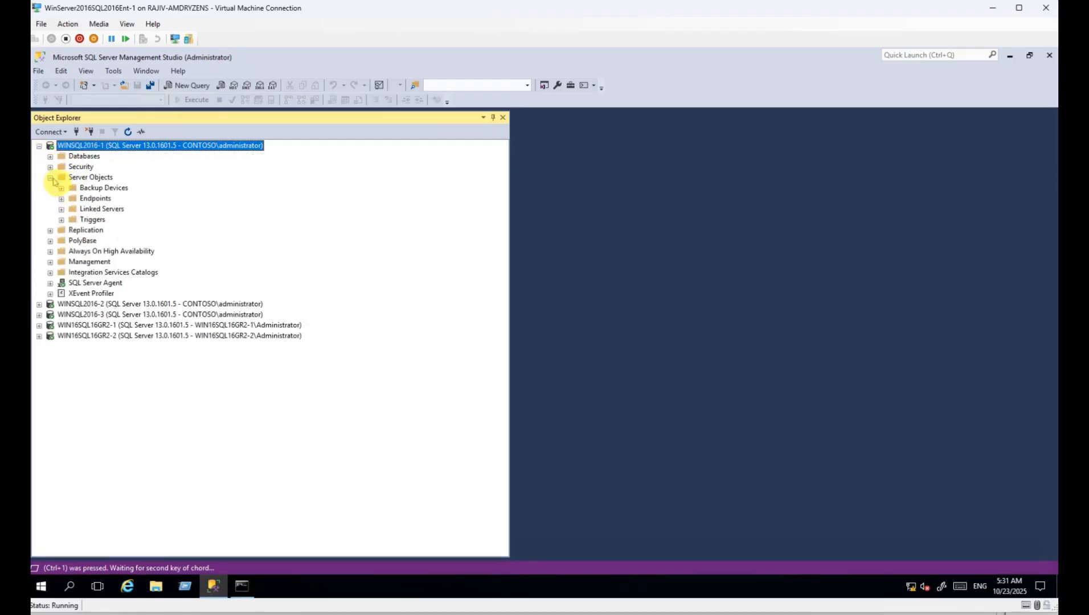
pyautogui.click(61, 198)
pyautogui.click(72, 220)
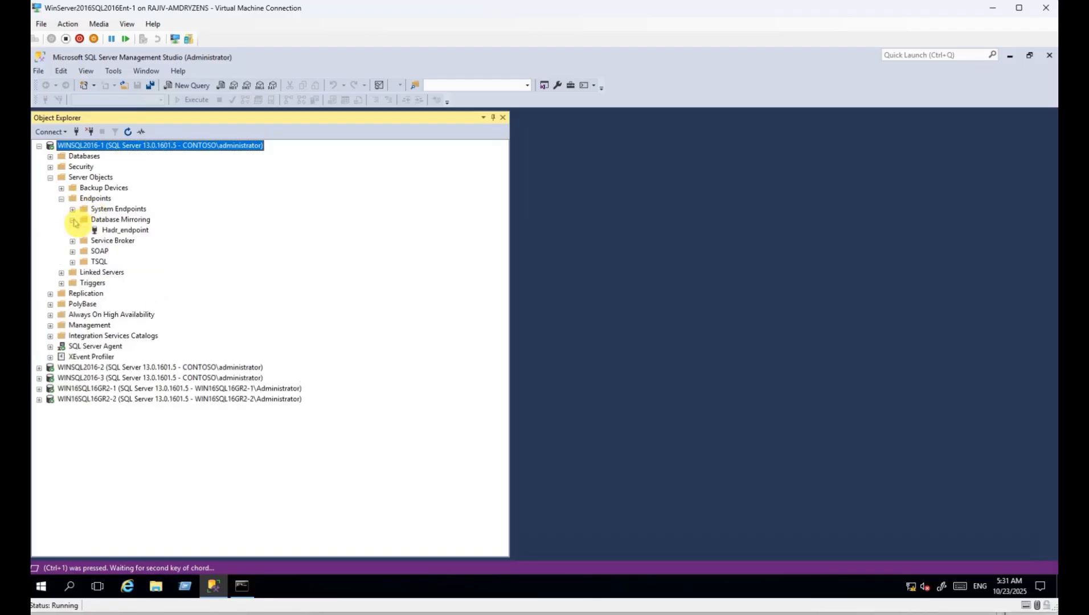
pyautogui.click(126, 230)
pyautogui.click(39, 146)
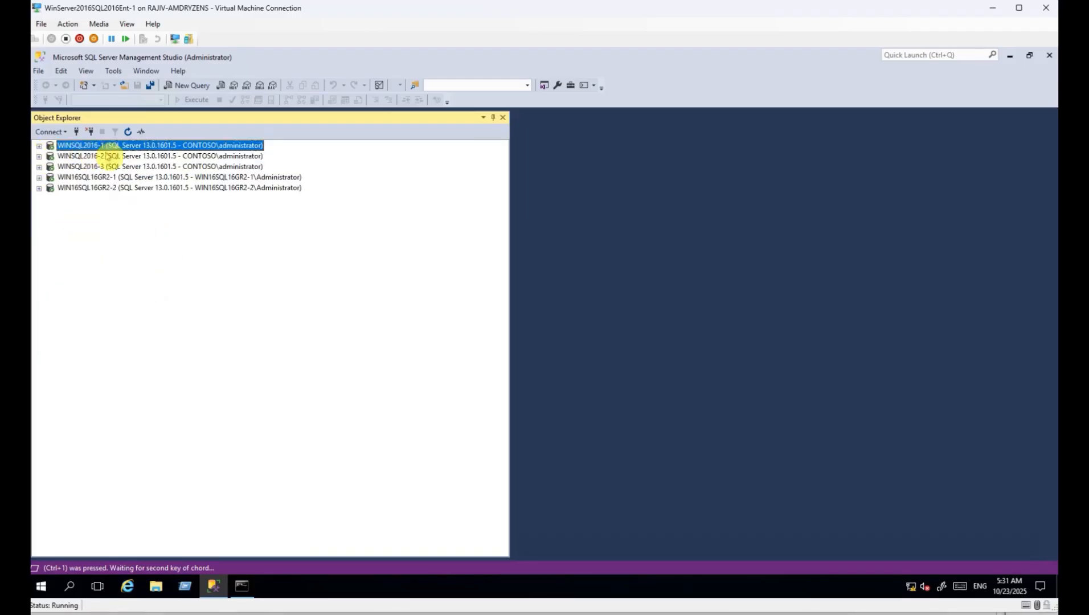
# Walk through the five connected servers, from WINSQL2016-1 to WIN16SQL16GR2-2.
pyautogui.press('Down')
pyautogui.press('Down')
pyautogui.press('Down')
pyautogui.press('Down')
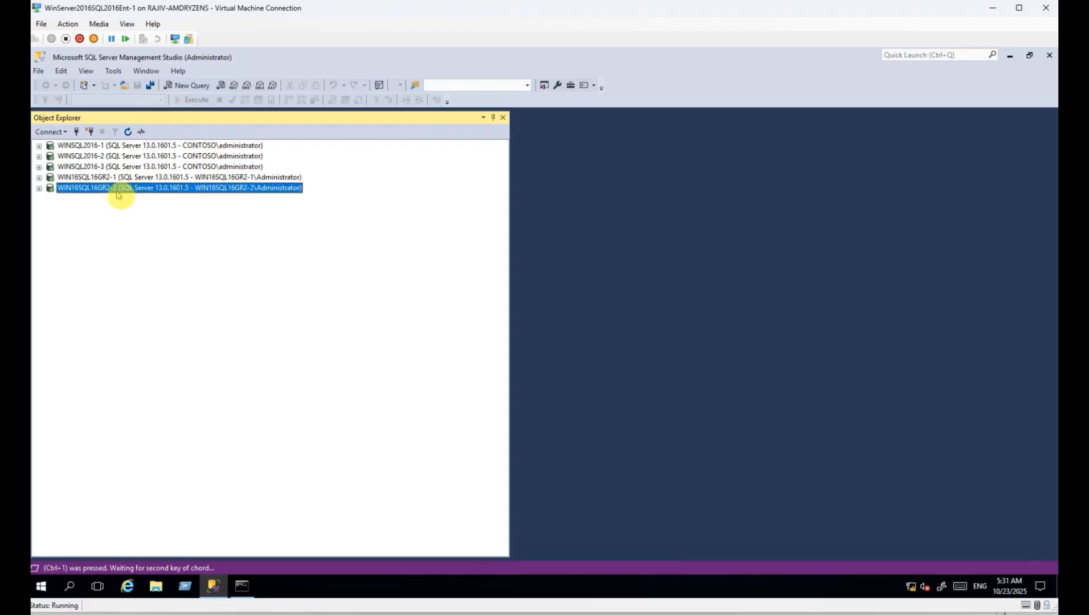
pyautogui.click(101, 156)
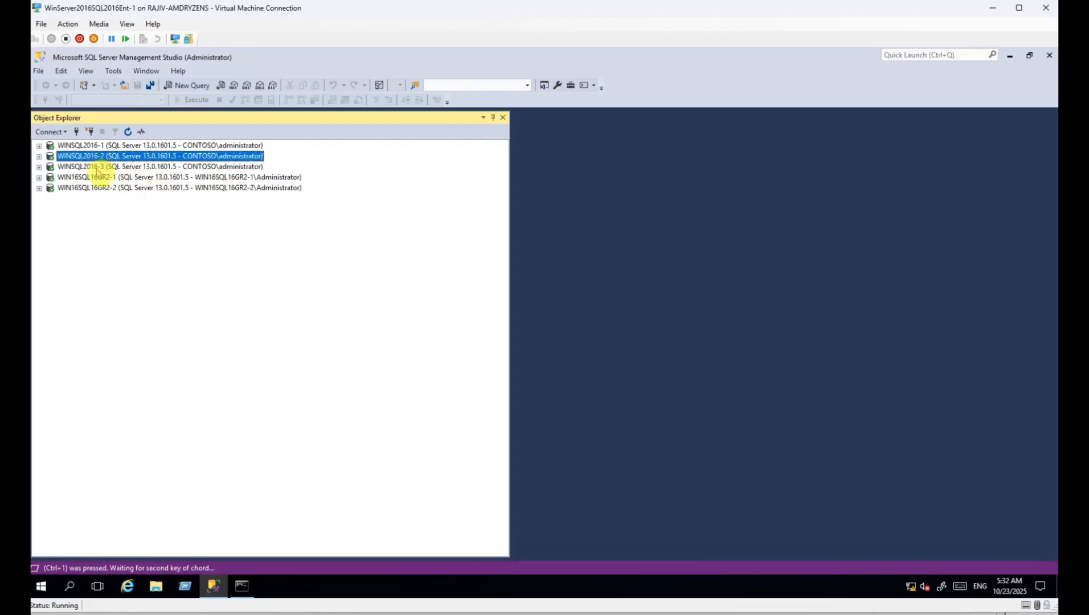
pyautogui.click(101, 179)
pyautogui.click(104, 188)
pyautogui.click(97, 166)
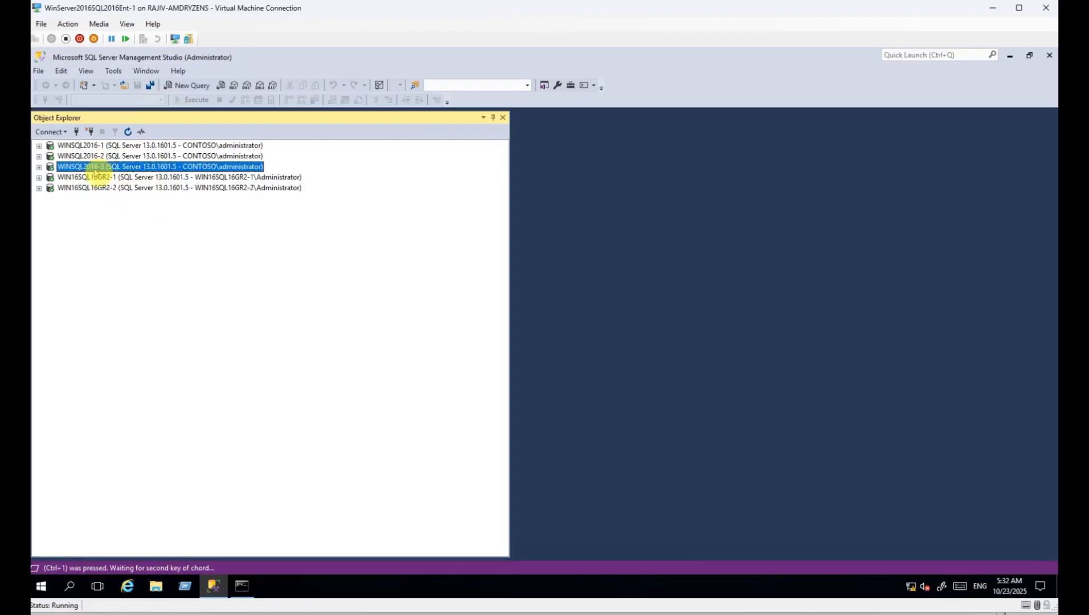
pyautogui.click(95, 177)
pyautogui.click(98, 146)
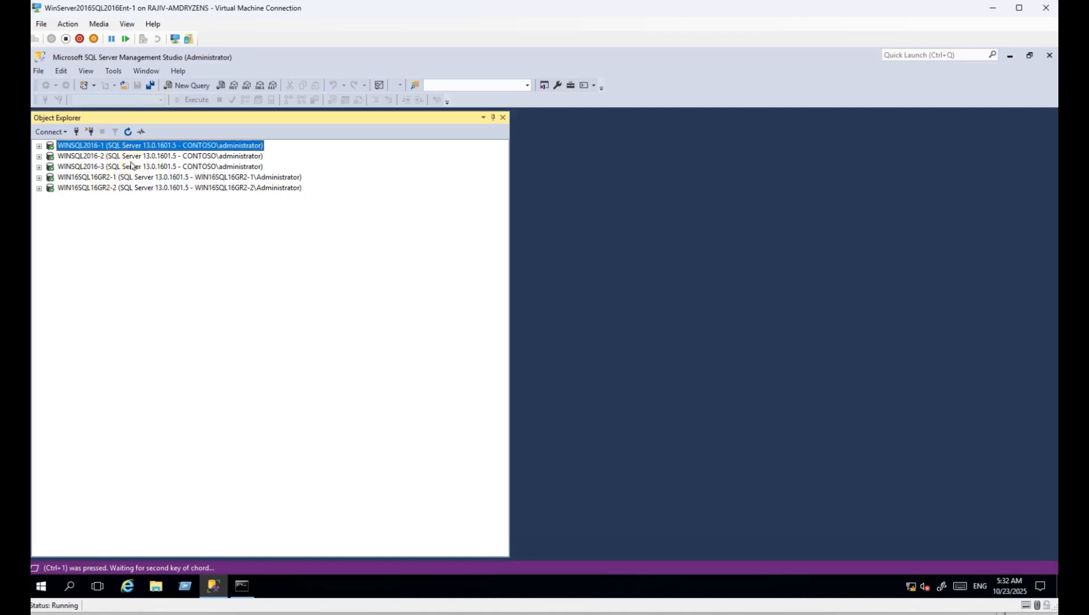
pyautogui.click(100, 156)
pyautogui.click(98, 167)
pyautogui.click(98, 178)
pyautogui.click(99, 190)
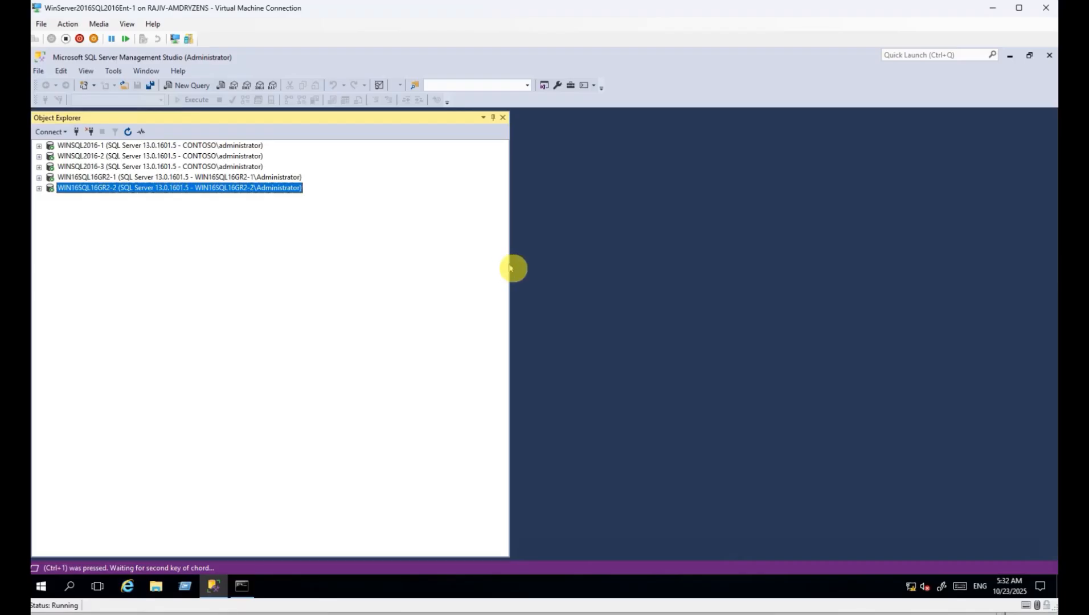
# Narrow Object Explorer and open a new query against WINSQL2016-1's master database.
pyautogui.moveTo(508, 265); pyautogui.dragTo(318, 262)
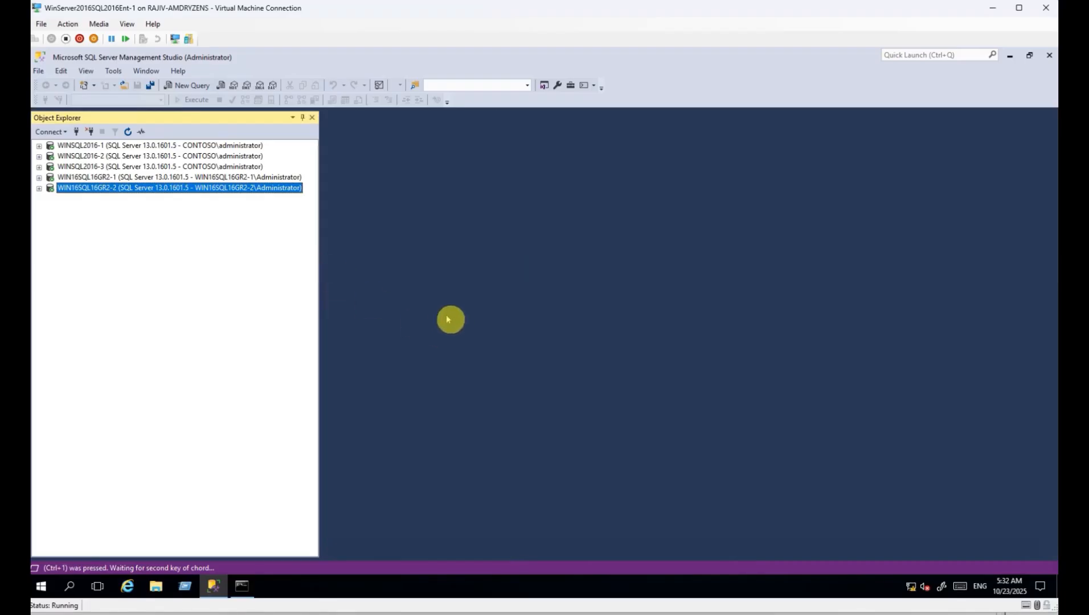
pyautogui.click(99, 147)
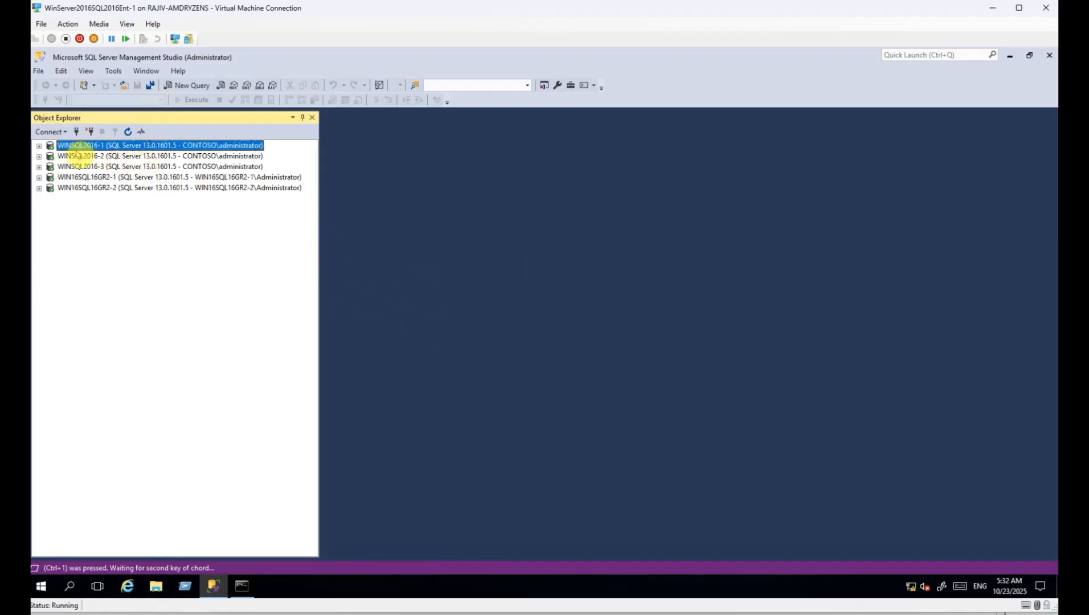
pyautogui.click(200, 86)
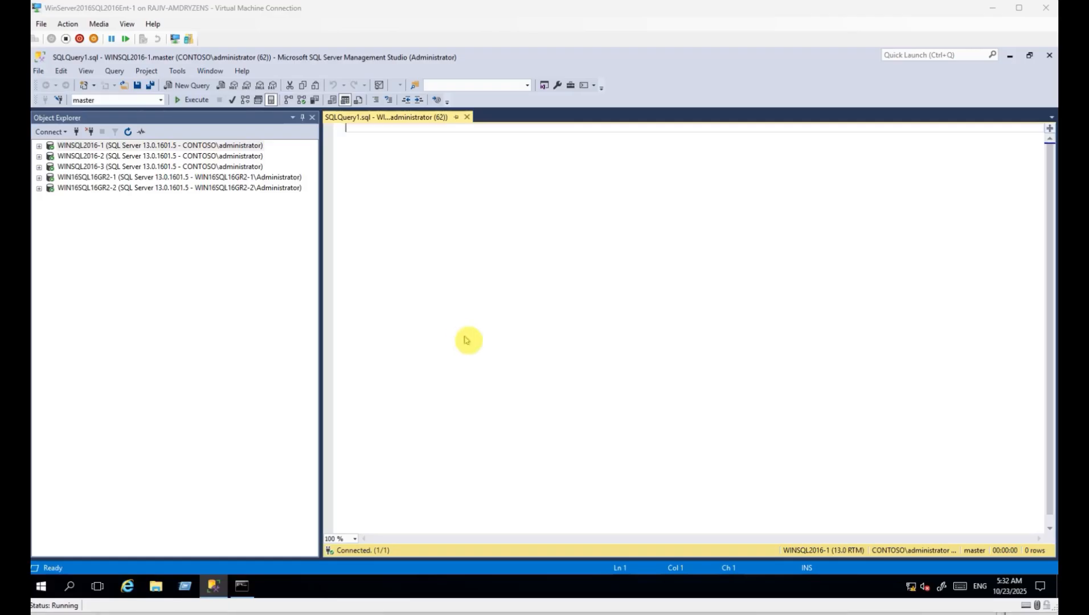
pyautogui.click(495, 302)
pyautogui.hotkey('ctrl', '1')
pyautogui.hotkey('ctrl', 'v')
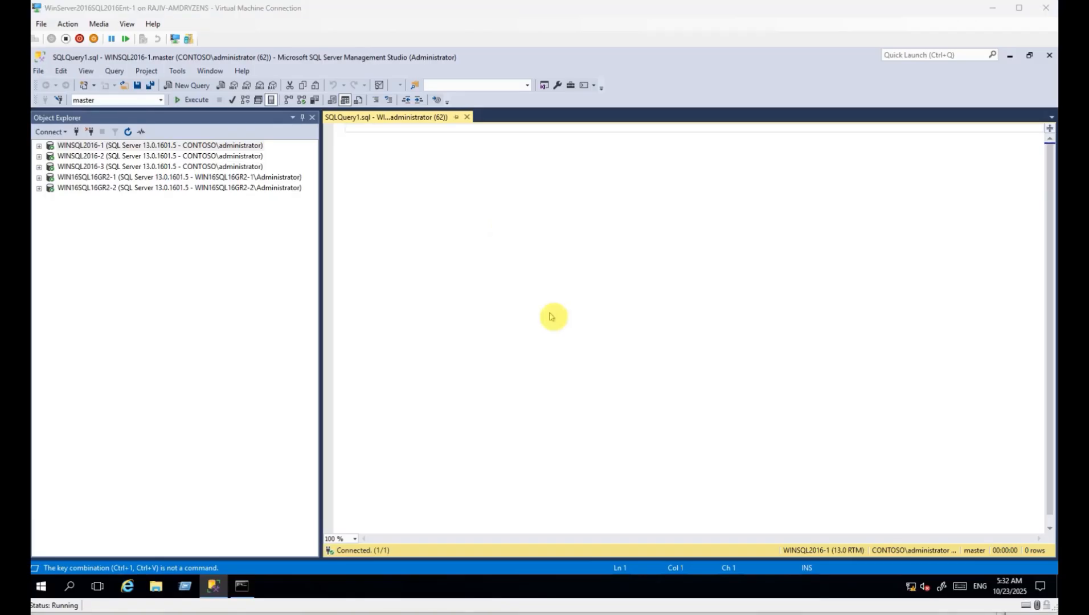
pyautogui.rightClick(419, 254)
pyautogui.click(450, 284)
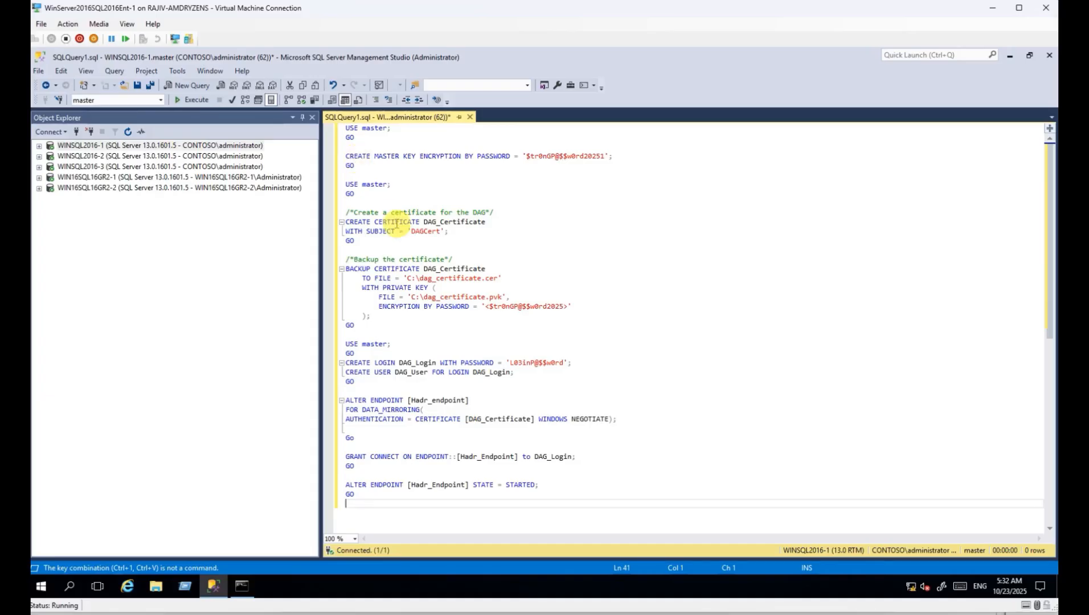
pyautogui.moveTo(383, 221); pyautogui.dragTo(470, 231)
pyautogui.moveTo(374, 156); pyautogui.dragTo(466, 159)
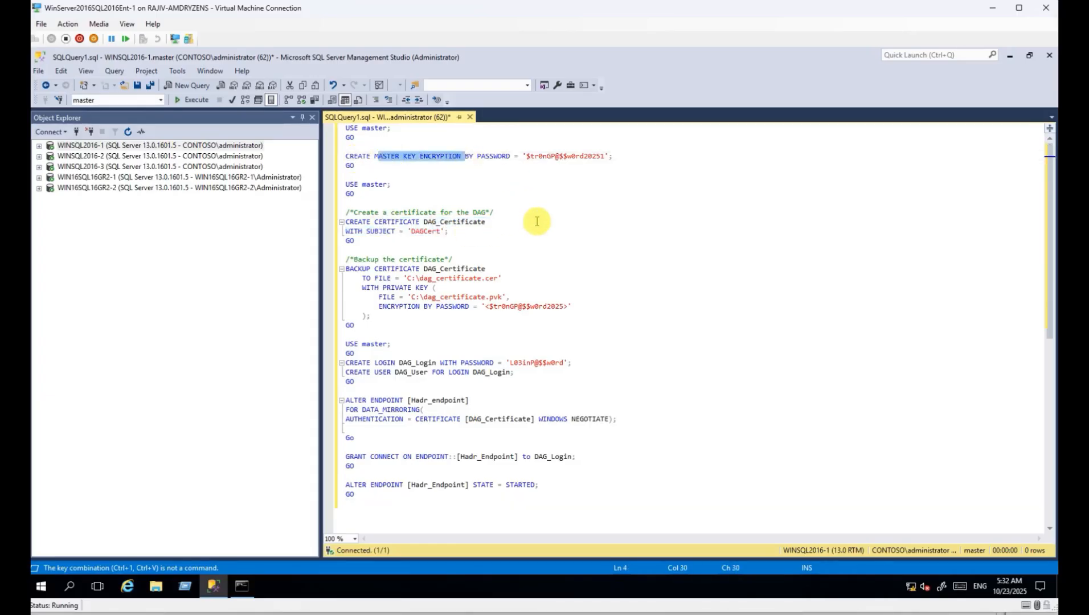
pyautogui.moveTo(351, 221); pyautogui.dragTo(448, 222)
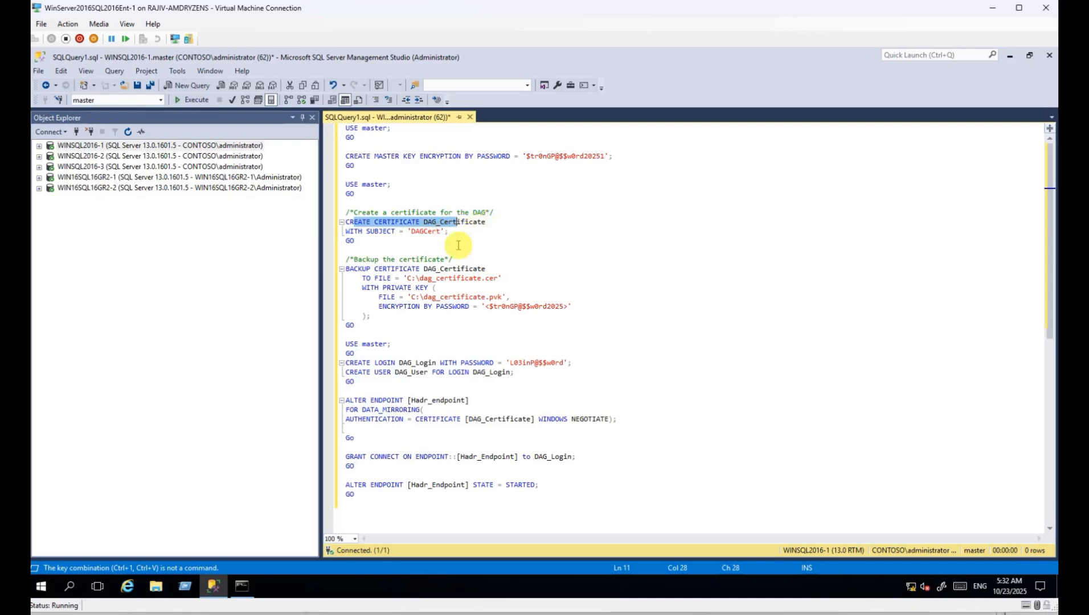
pyautogui.moveTo(350, 268); pyautogui.dragTo(525, 307)
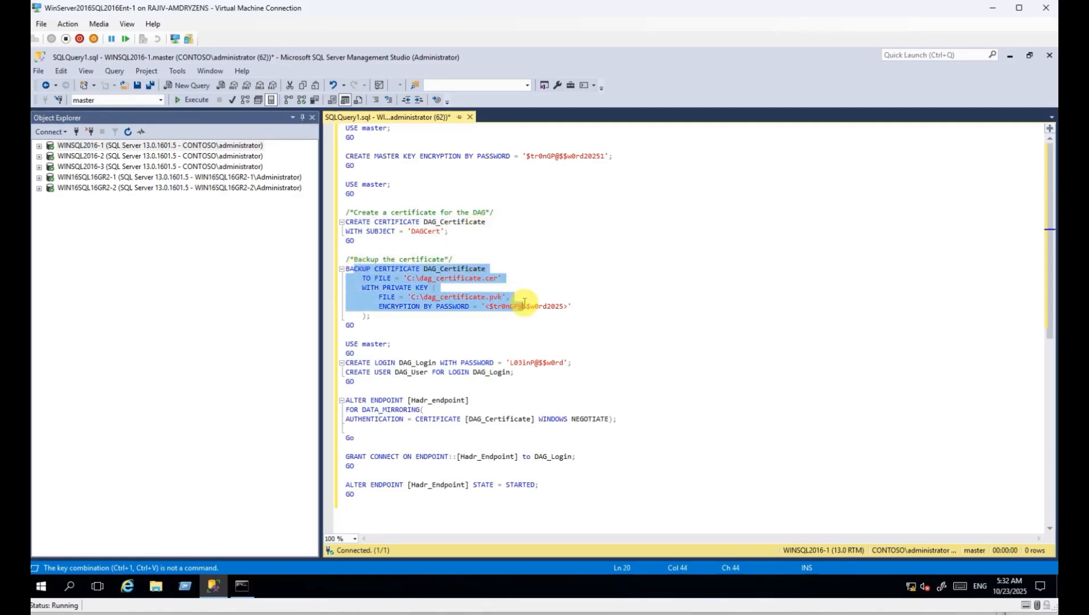
pyautogui.doubleClick(505, 306)
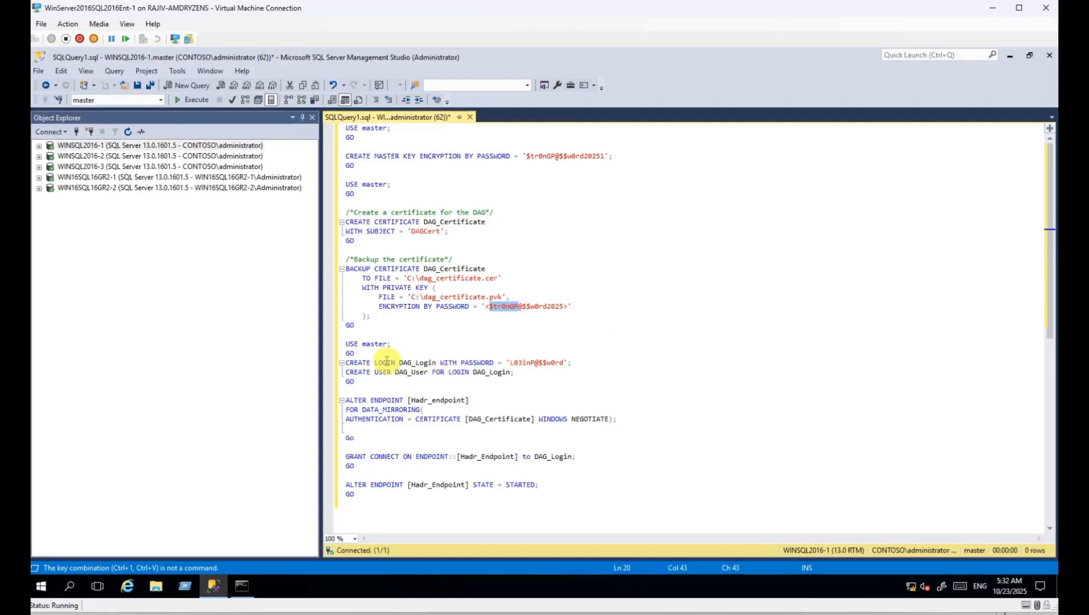
pyautogui.moveTo(358, 363); pyautogui.dragTo(446, 363)
pyautogui.click(459, 364)
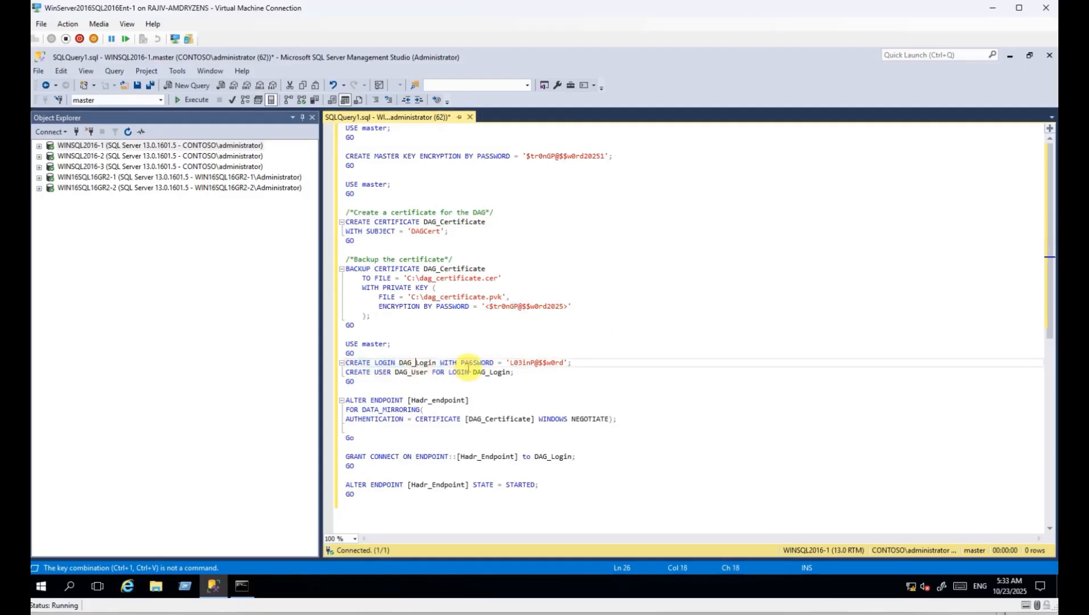
pyautogui.doubleClick(524, 362)
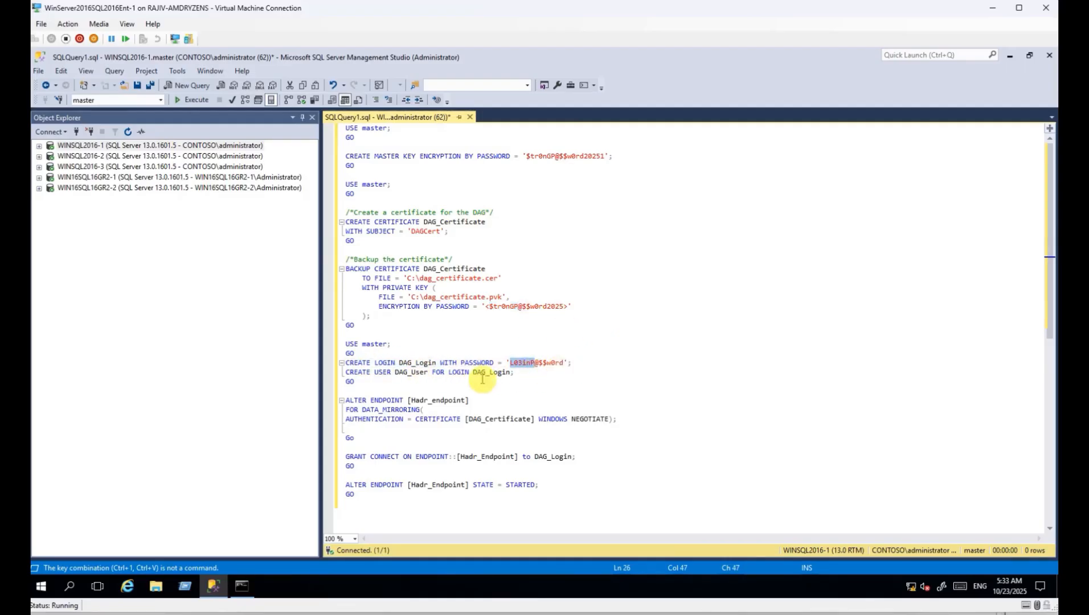
pyautogui.moveTo(359, 373); pyautogui.dragTo(510, 373)
pyautogui.doubleClick(417, 362)
pyautogui.scroll(-2, 559, 385)
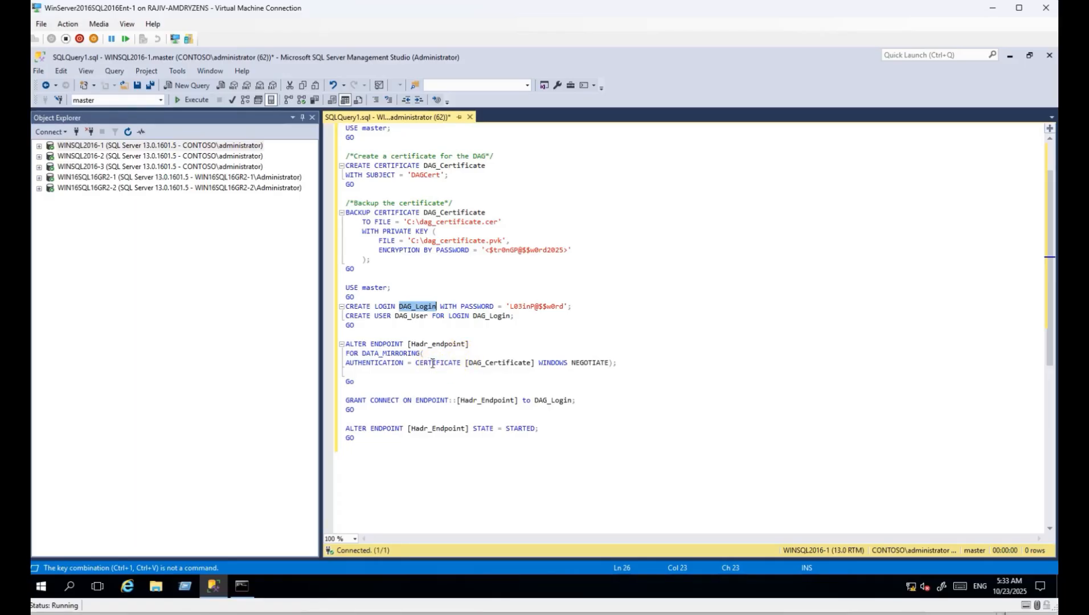
pyautogui.moveTo(538, 362); pyautogui.dragTo(610, 366)
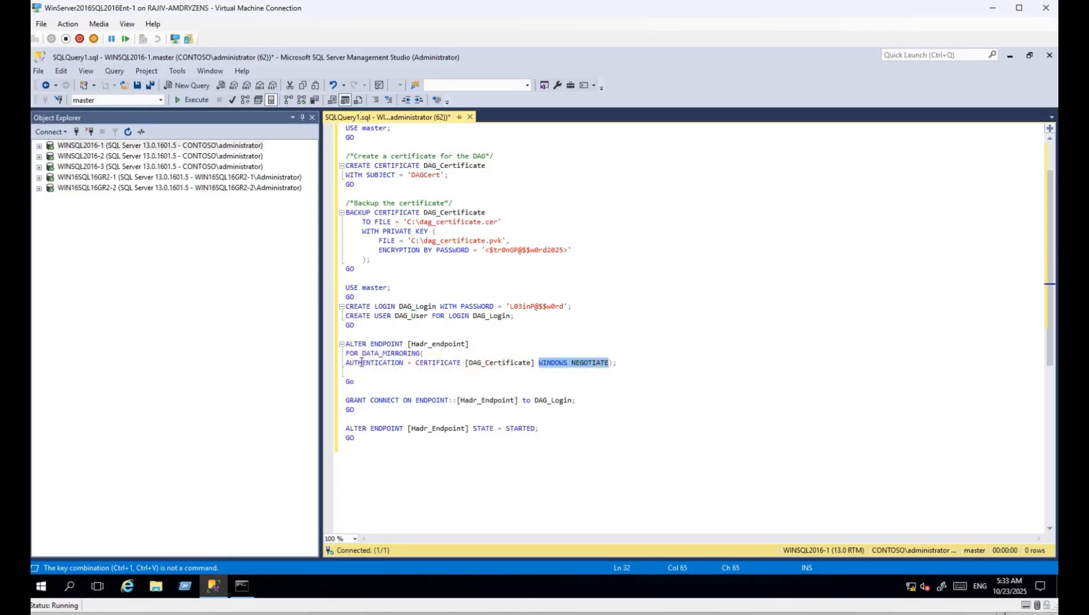
pyautogui.click(538, 364)
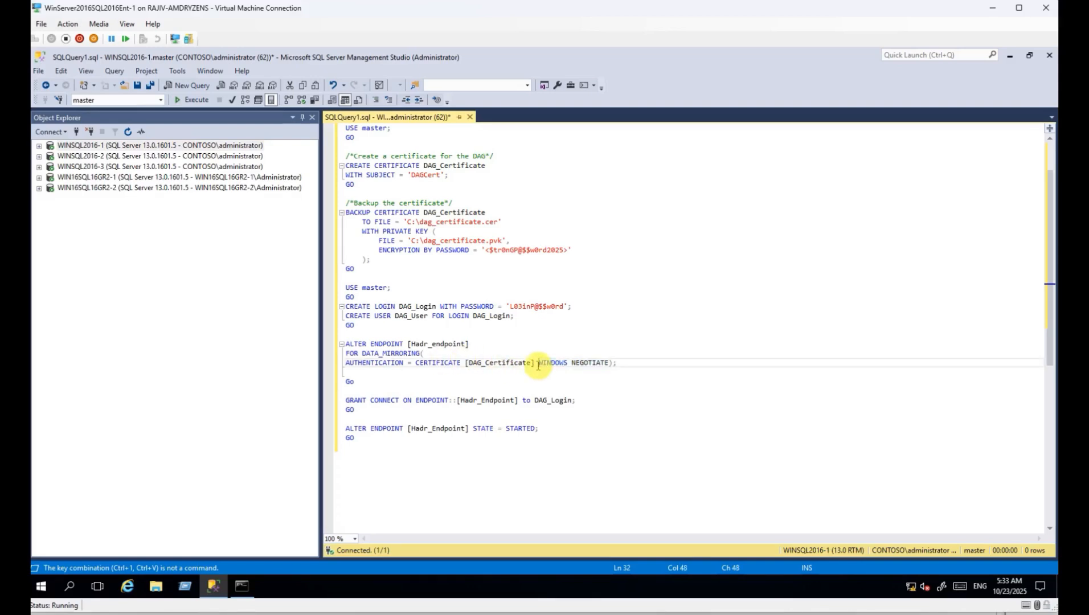
pyautogui.moveTo(537, 364); pyautogui.dragTo(421, 364)
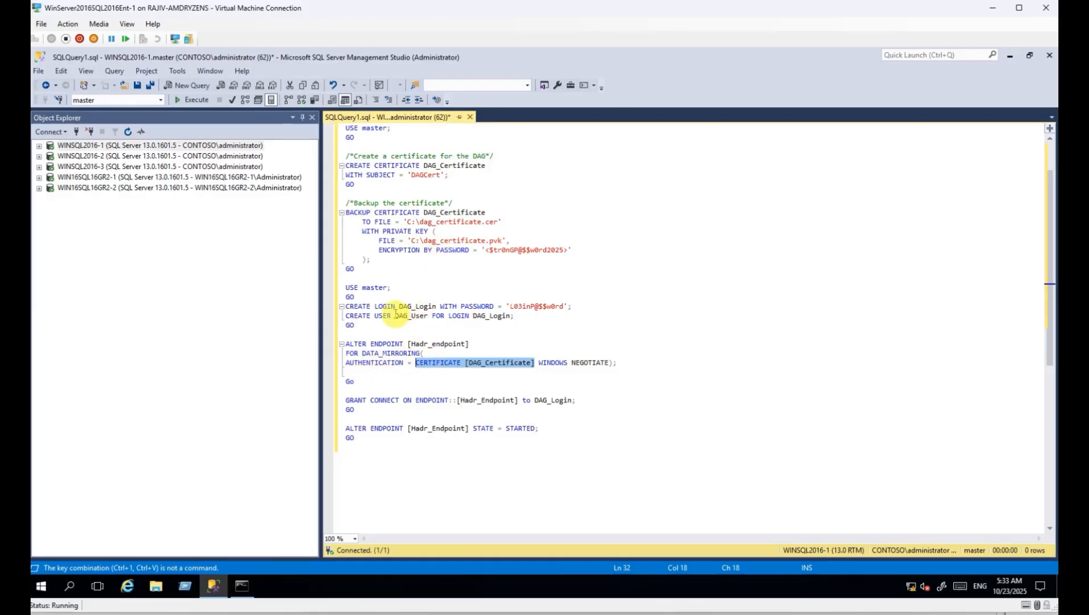
pyautogui.doubleClick(486, 364)
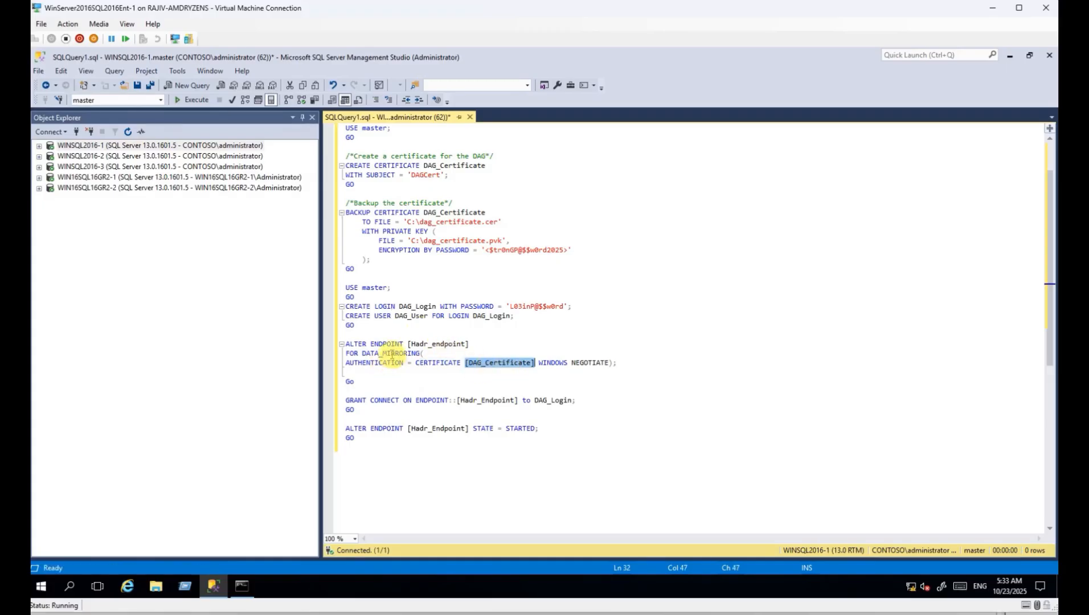
pyautogui.click(371, 343)
pyautogui.moveTo(424, 348); pyautogui.dragTo(461, 363)
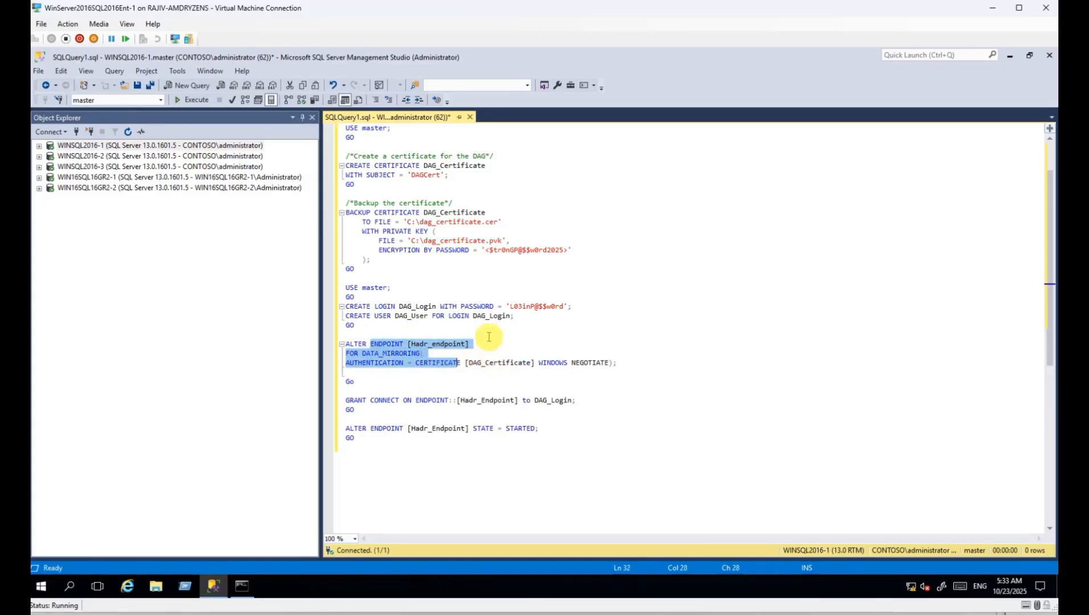
pyautogui.click(462, 392)
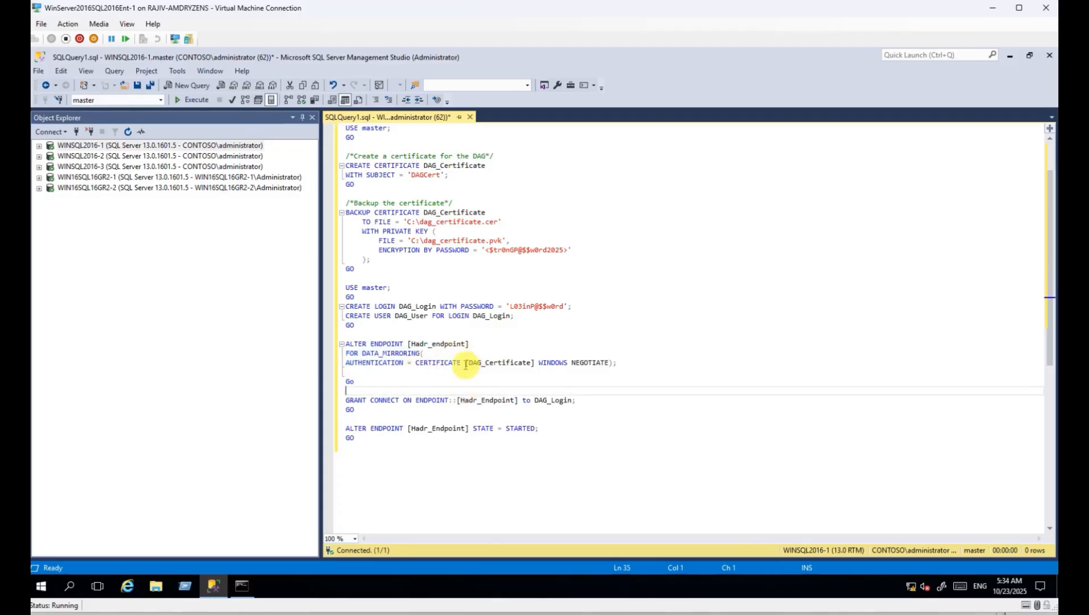
pyautogui.moveTo(465, 363); pyautogui.dragTo(598, 363)
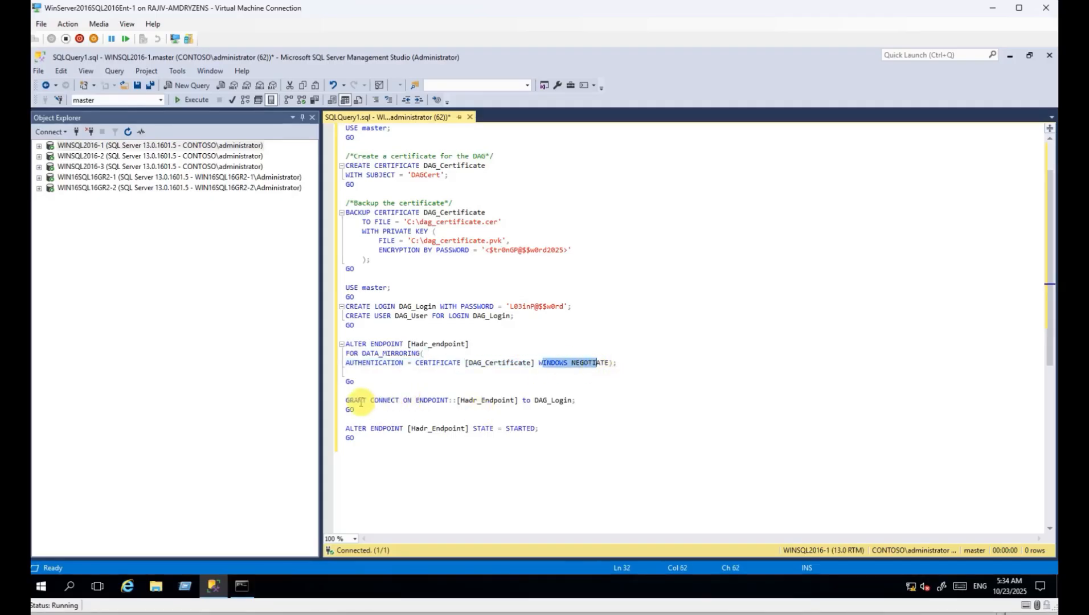
pyautogui.moveTo(354, 401); pyautogui.dragTo(399, 401)
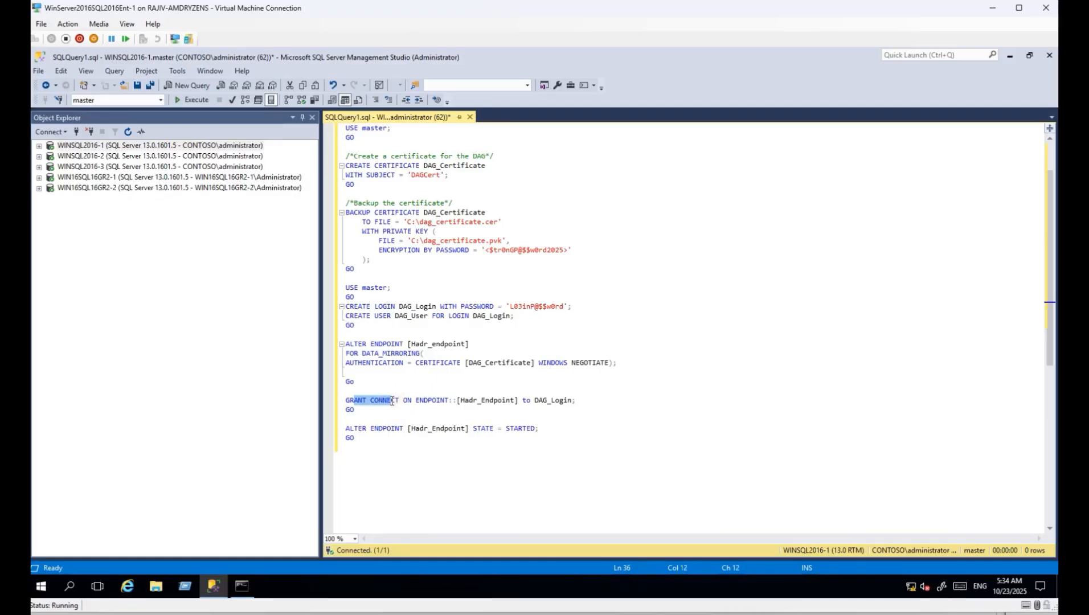
pyautogui.click(355, 410)
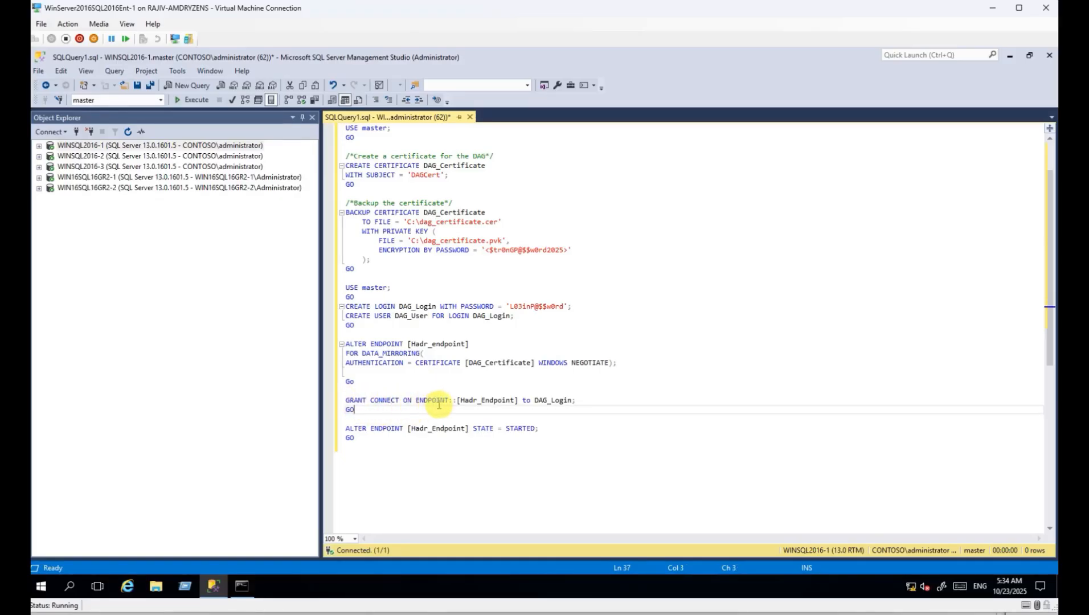
pyautogui.moveTo(469, 401); pyautogui.dragTo(564, 401)
pyautogui.moveTo(387, 308); pyautogui.dragTo(445, 308)
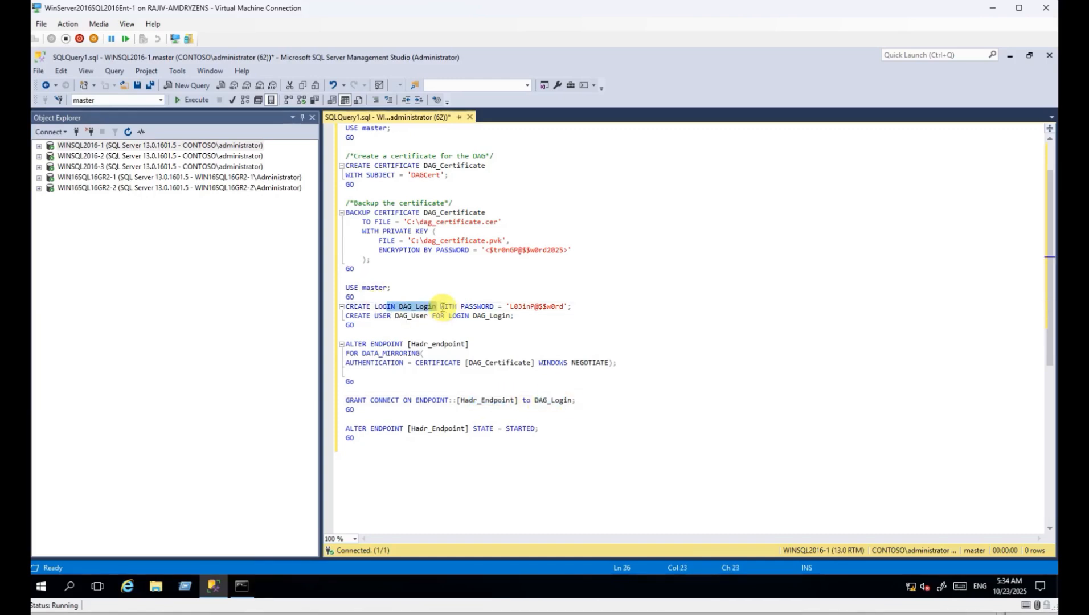
pyautogui.moveTo(358, 441); pyautogui.dragTo(349, 429)
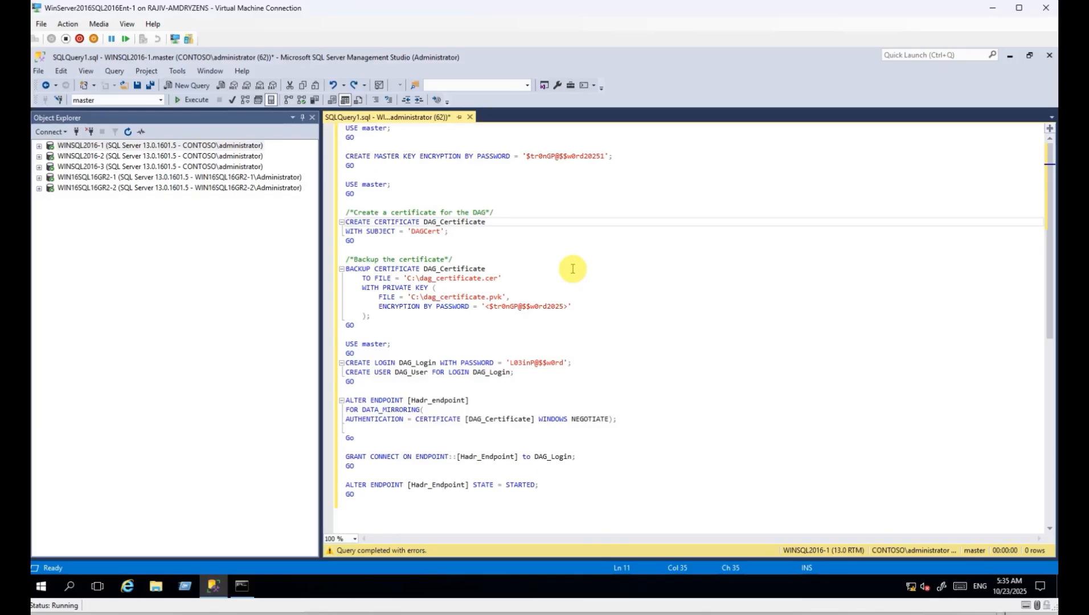
# Run the USE master and CREATE MASTER KEY batch on WINSQL2016-1.
pyautogui.click(376, 165)
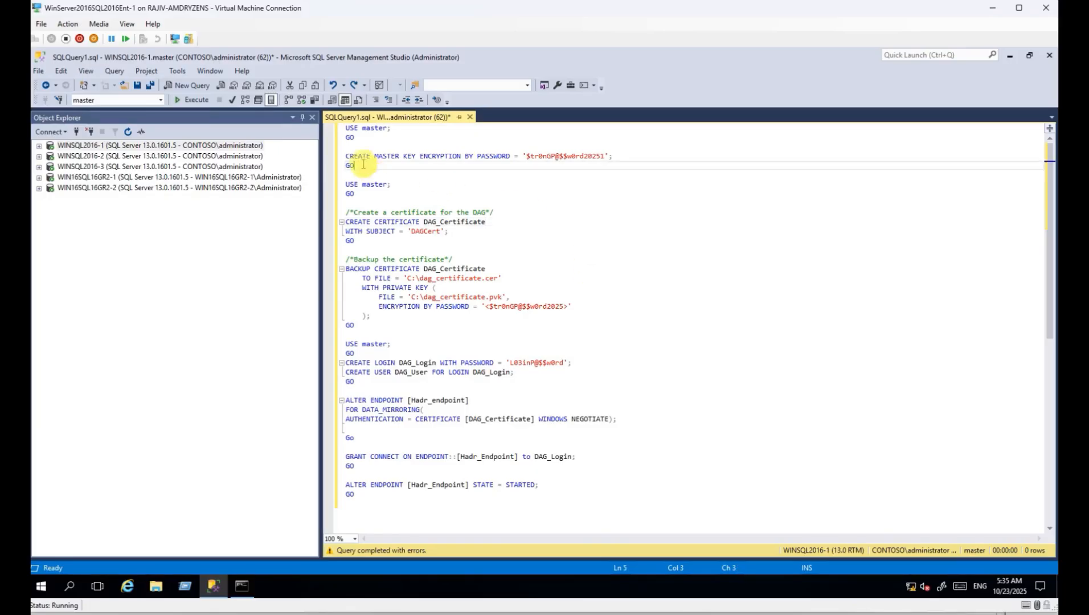
pyautogui.hotkey('ctrl', 'shift', 'Home')
pyautogui.click(194, 99)
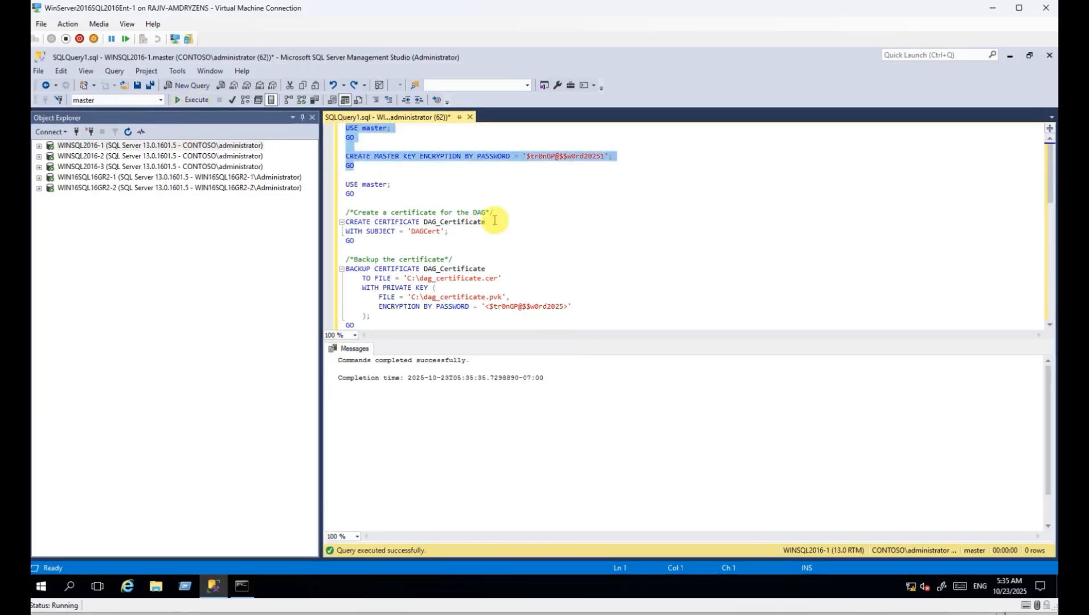
# Create DAG_Certificate and select the BACKUP CERTIFICATE batch.
pyautogui.moveTo(368, 245); pyautogui.dragTo(346, 212)
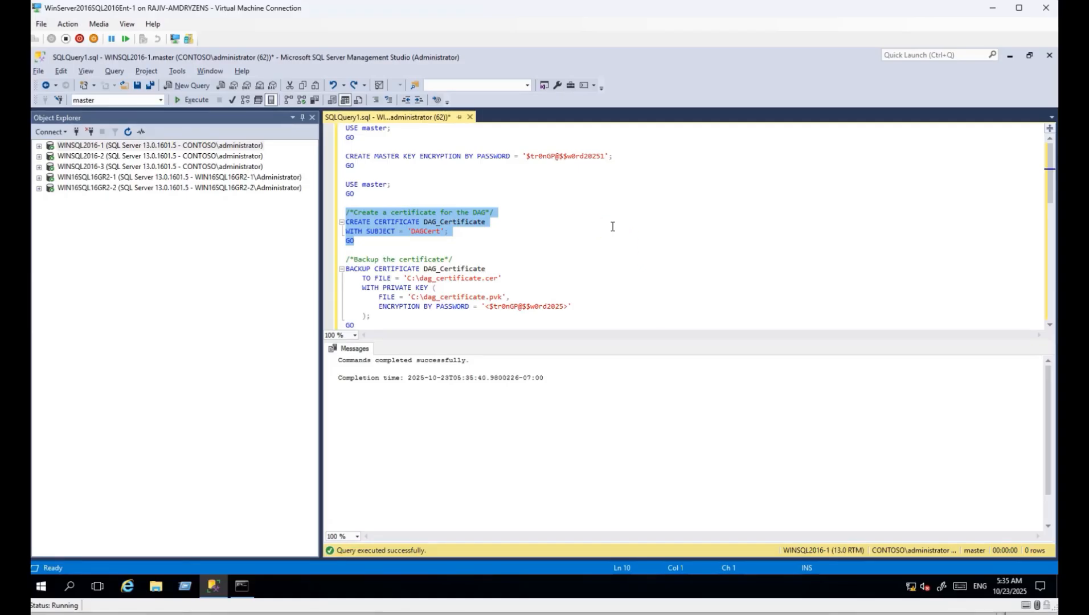
pyautogui.hotkey('ctrl', 'r')
pyautogui.scroll(-1, 552, 267)
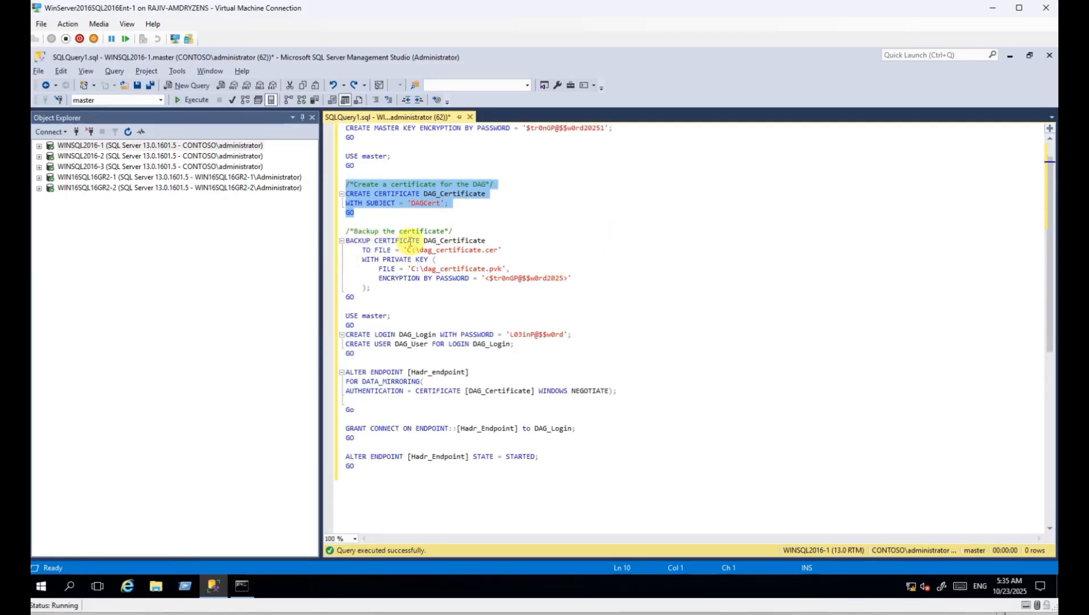
pyautogui.moveTo(427, 241); pyautogui.dragTo(473, 240)
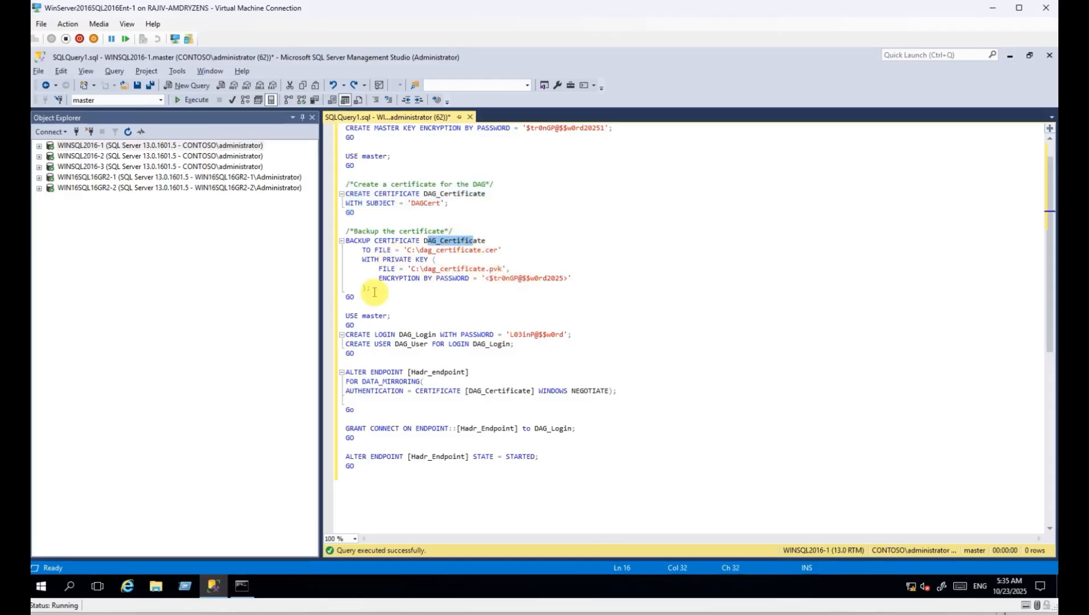
pyautogui.click(356, 295)
pyautogui.moveTo(356, 295); pyautogui.dragTo(344, 240)
pyautogui.click(156, 586)
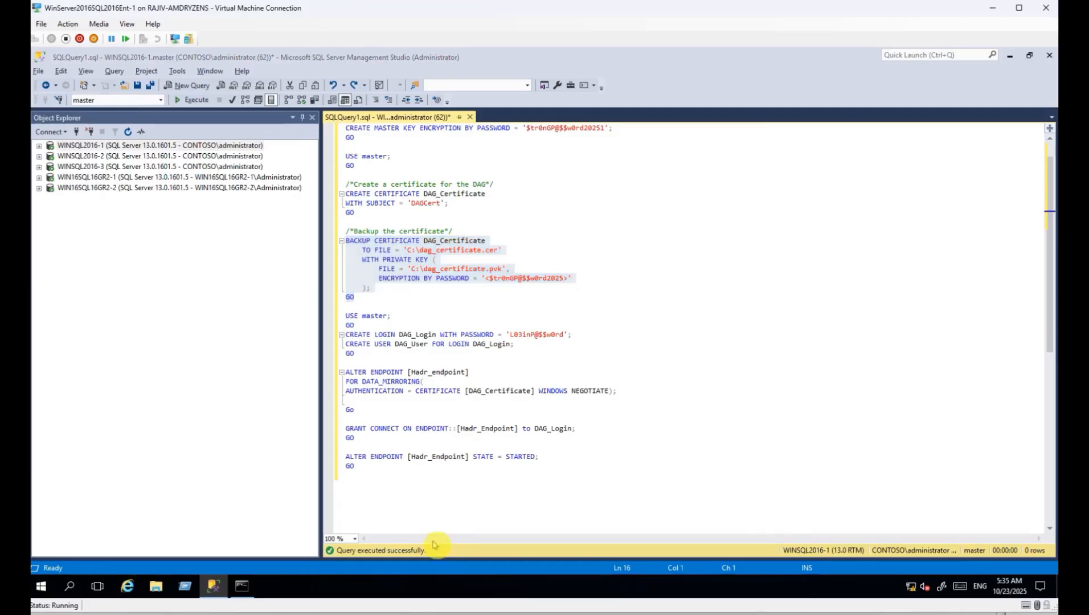
# Permanently delete the old dag_certificate and dag_certificate.pvk files from C:\.
pyautogui.click(265, 342)
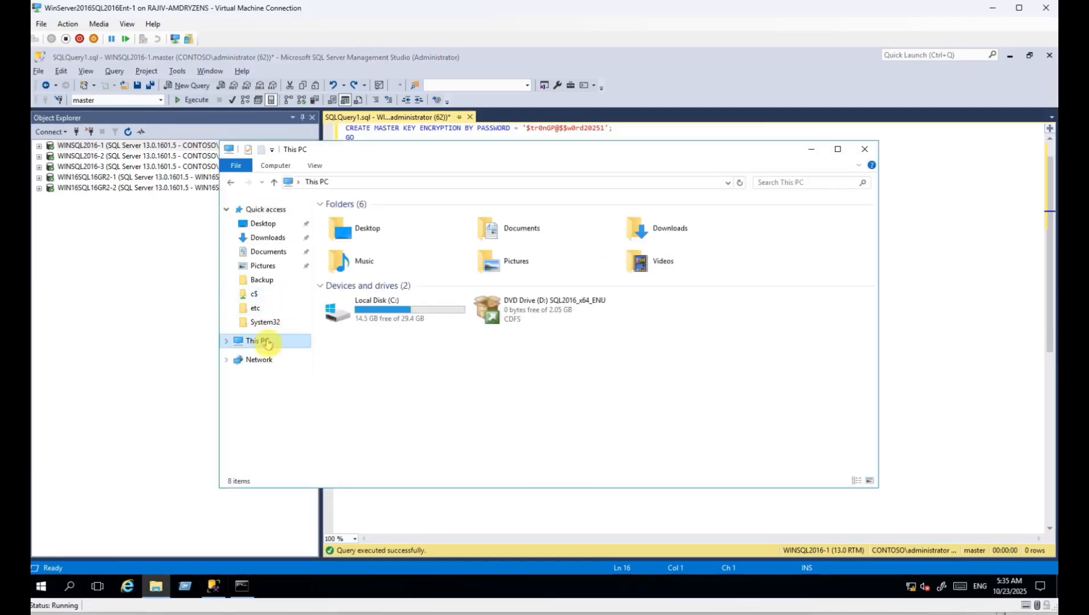
pyautogui.doubleClick(394, 315)
pyautogui.moveTo(373, 341); pyautogui.dragTo(360, 294)
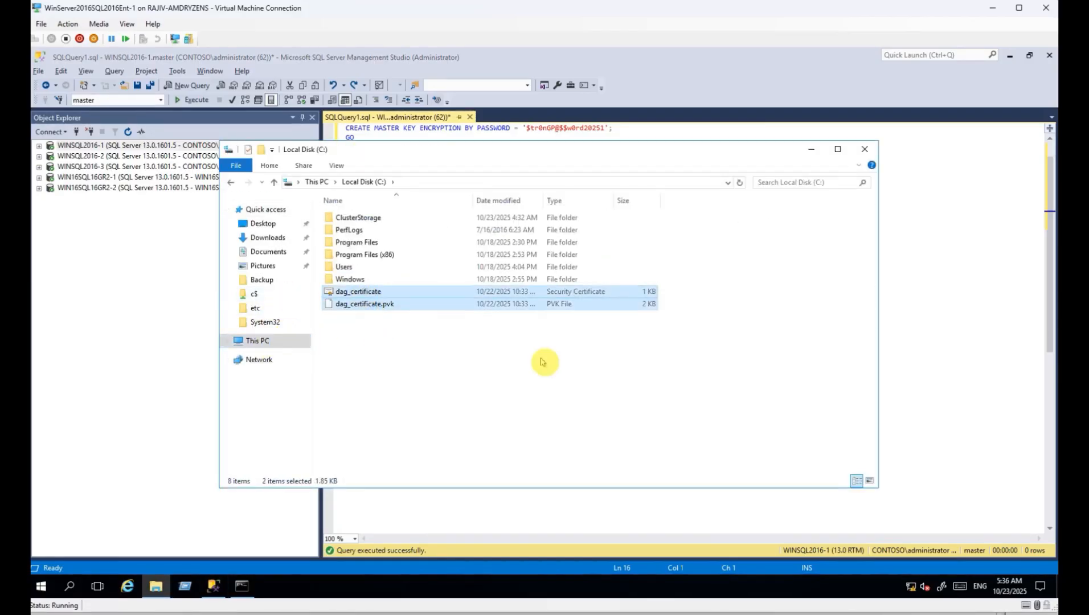
pyautogui.hotkey('shift', 'Delete')
pyautogui.press('Return')
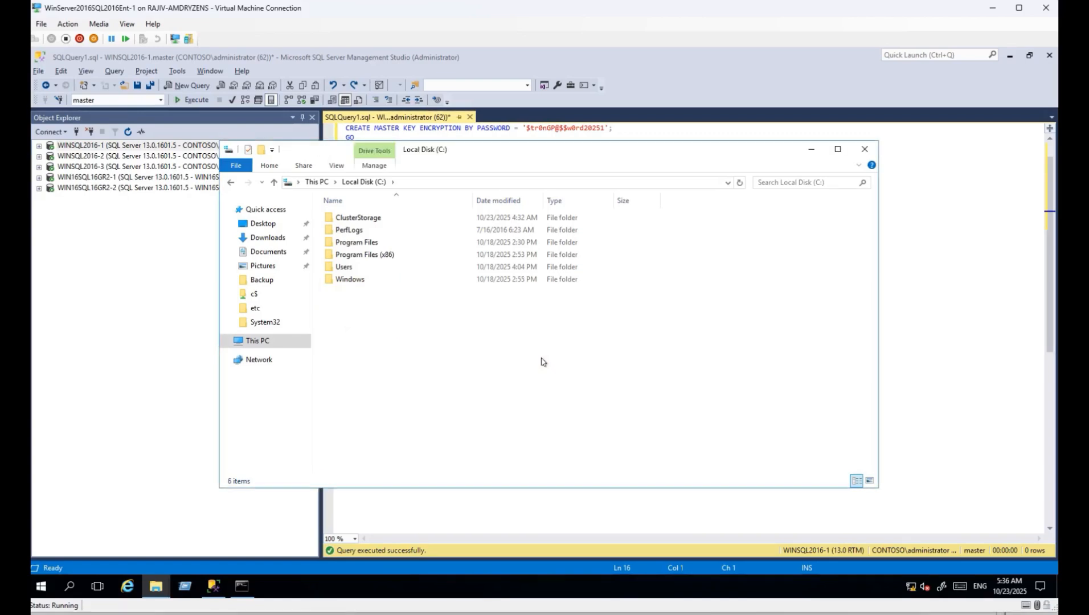
pyautogui.click(811, 150)
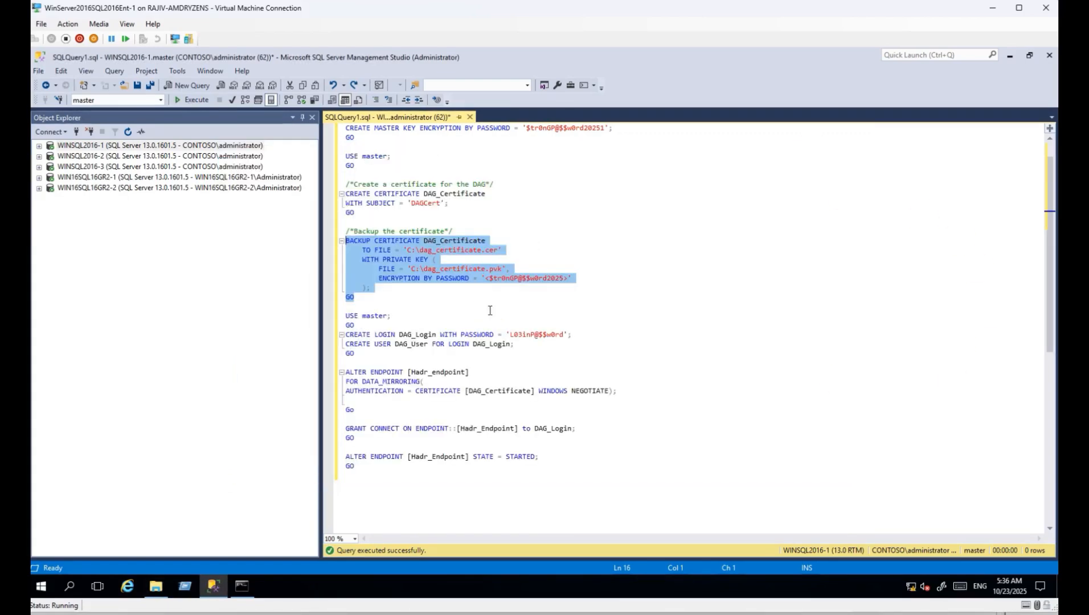
# Run the BACKUP CERTIFICATE batch and confirm fresh dag_certificate files appear in C:\.
pyautogui.click(194, 100)
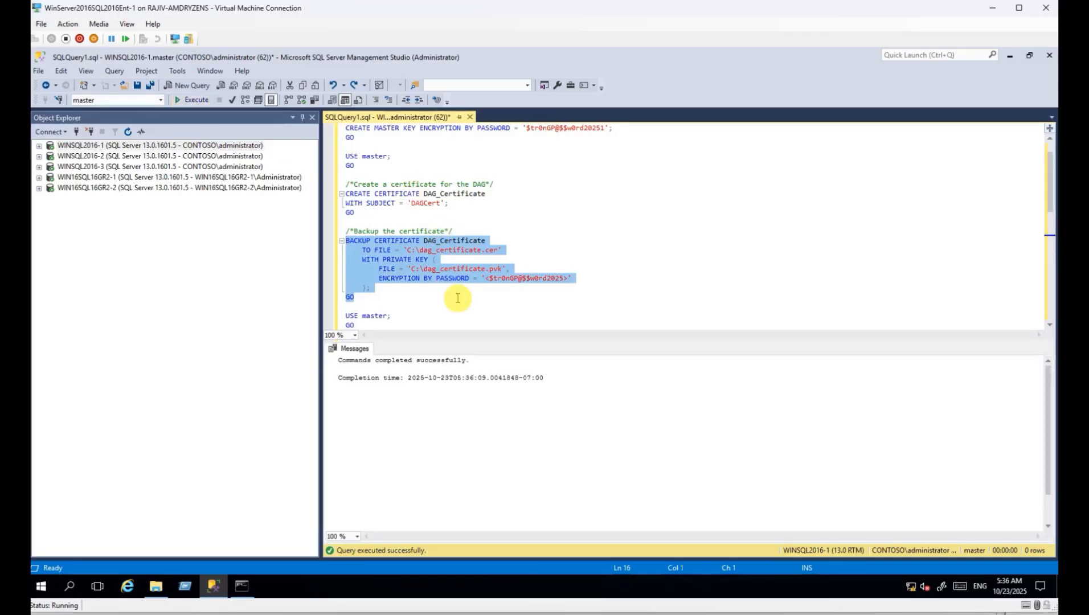
pyautogui.hotkey('alt', 'Tab')
pyautogui.moveTo(393, 336); pyautogui.dragTo(399, 292)
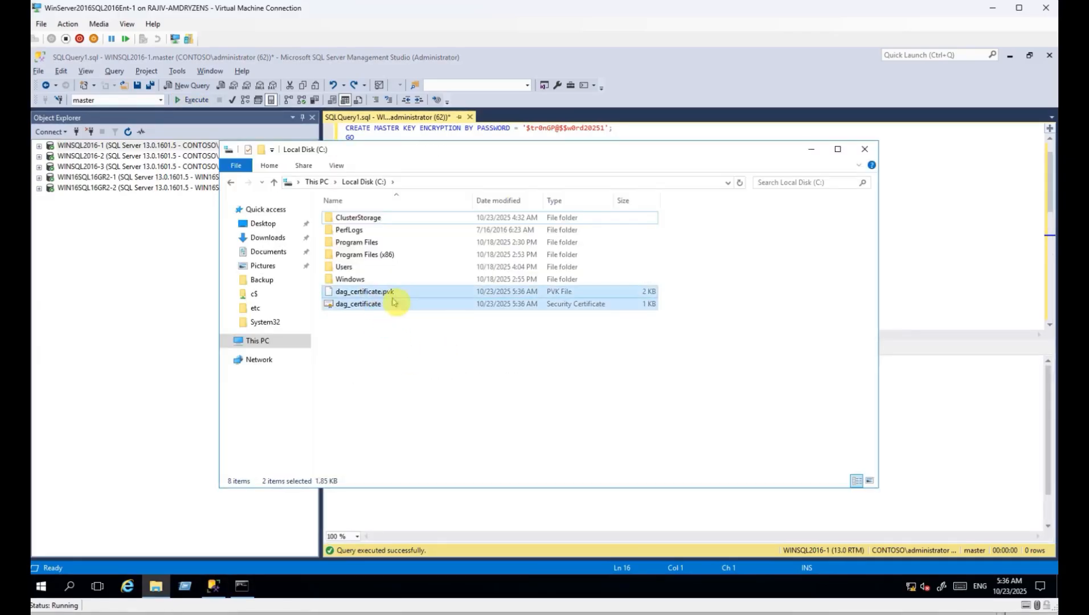
pyautogui.click(811, 149)
pyautogui.scroll(-1, 626, 254)
pyautogui.hotkey('ctrl', 'r')
# Create the DAG login and user, and switch Hadr_Endpoint to certificate authentication on WINSQL2016-1.
pyautogui.scroll(-2, 512, 279)
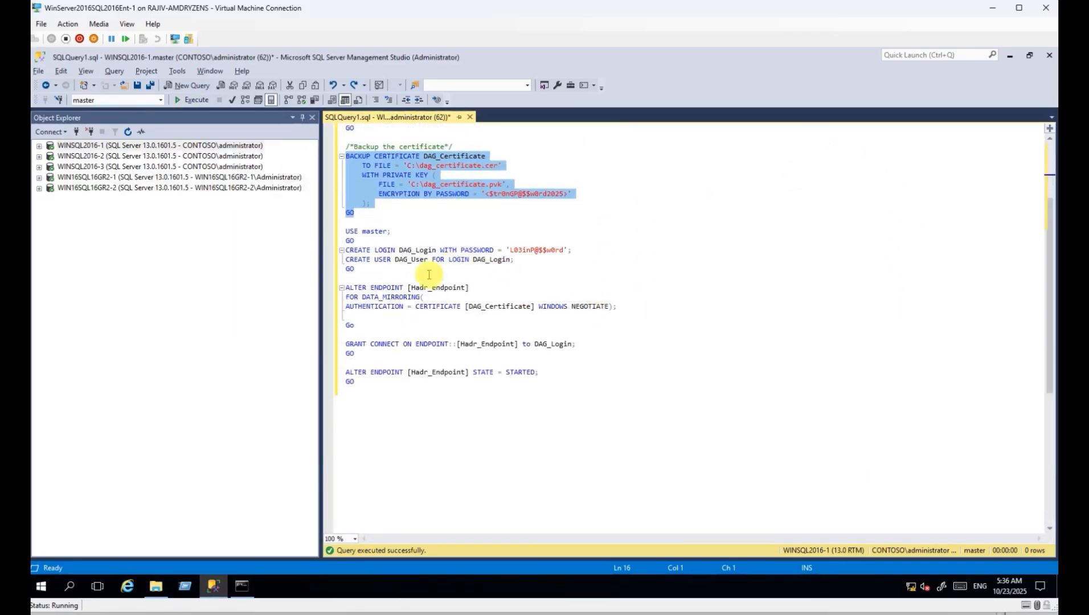
pyautogui.moveTo(356, 251); pyautogui.dragTo(438, 259)
pyautogui.moveTo(354, 270); pyautogui.dragTo(345, 231)
pyautogui.press('F5')
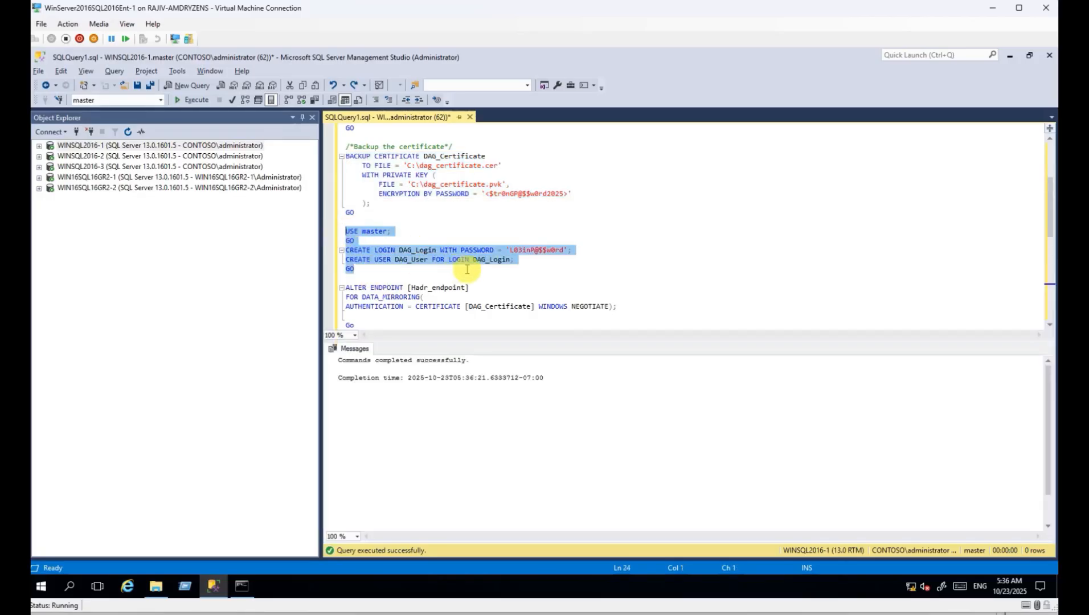
pyautogui.scroll(-3, 532, 266)
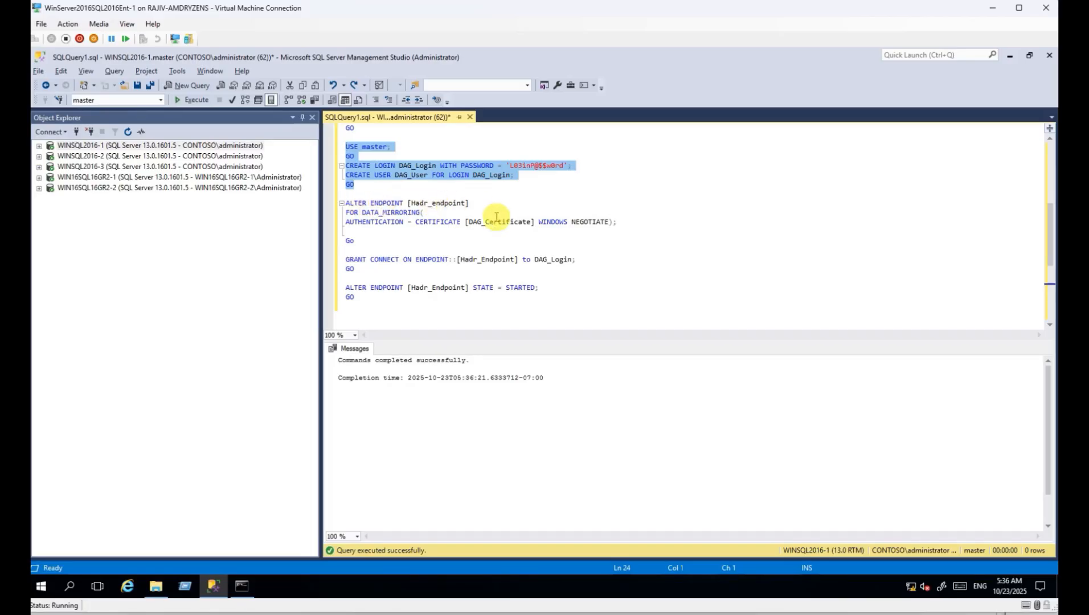
pyautogui.moveTo(357, 240); pyautogui.dragTo(344, 202)
pyautogui.press('F5')
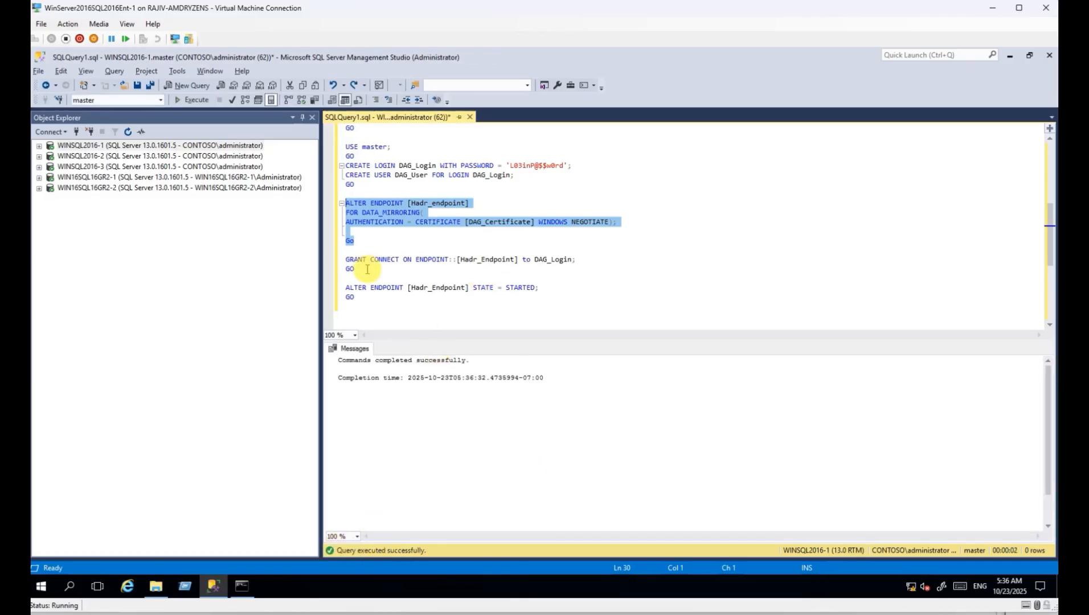
# Grant DAG_Login CONNECT on Hadr_Endpoint and restart the endpoint with STATE = STARTED.
pyautogui.moveTo(367, 269); pyautogui.dragTo(345, 260)
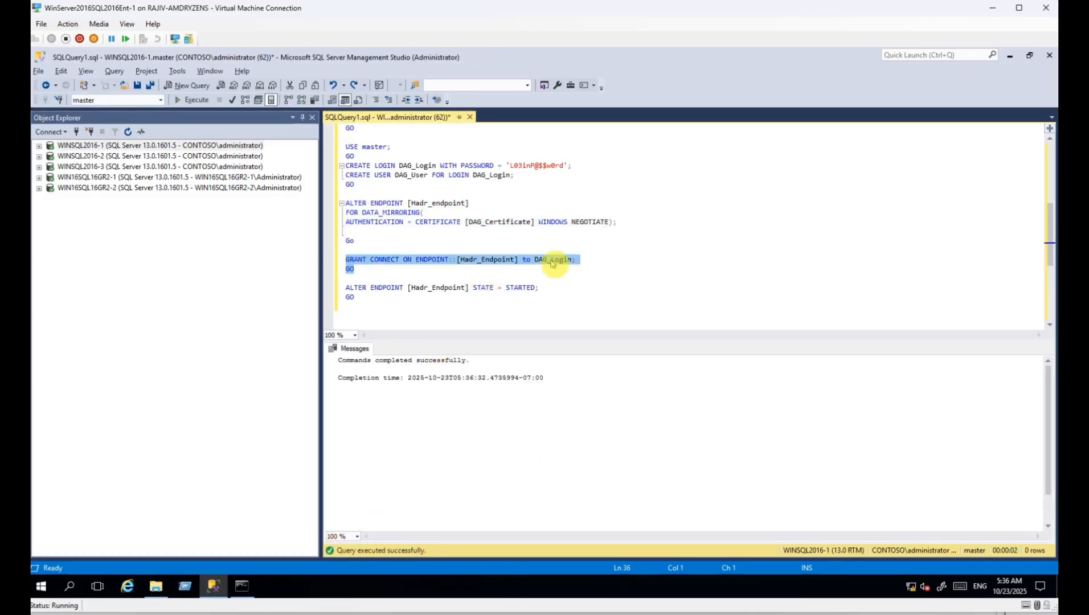
pyautogui.press('F5')
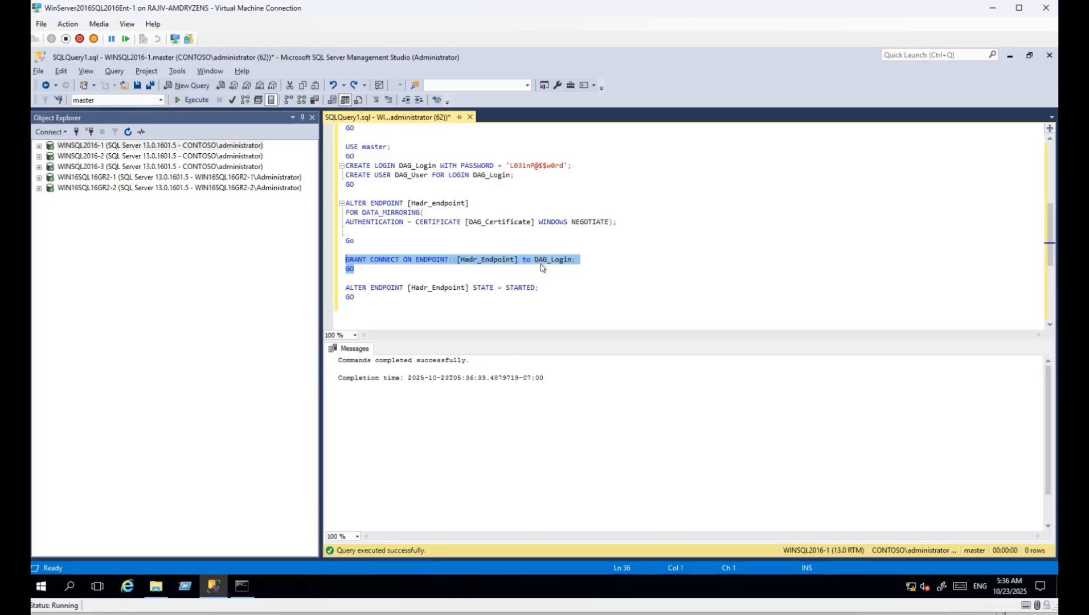
pyautogui.moveTo(360, 298); pyautogui.dragTo(348, 290)
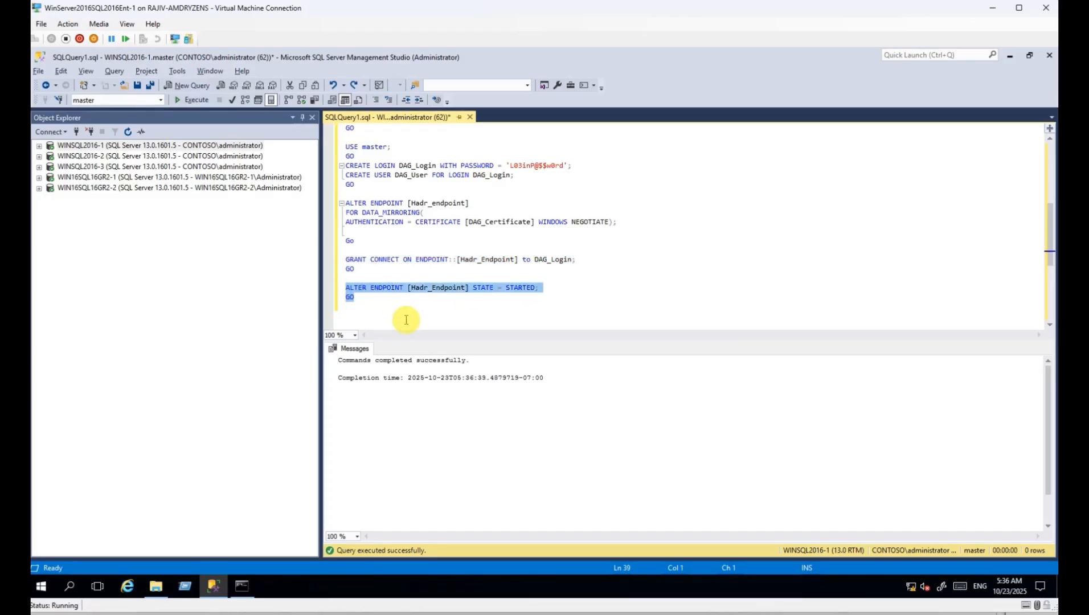
pyautogui.press('F5')
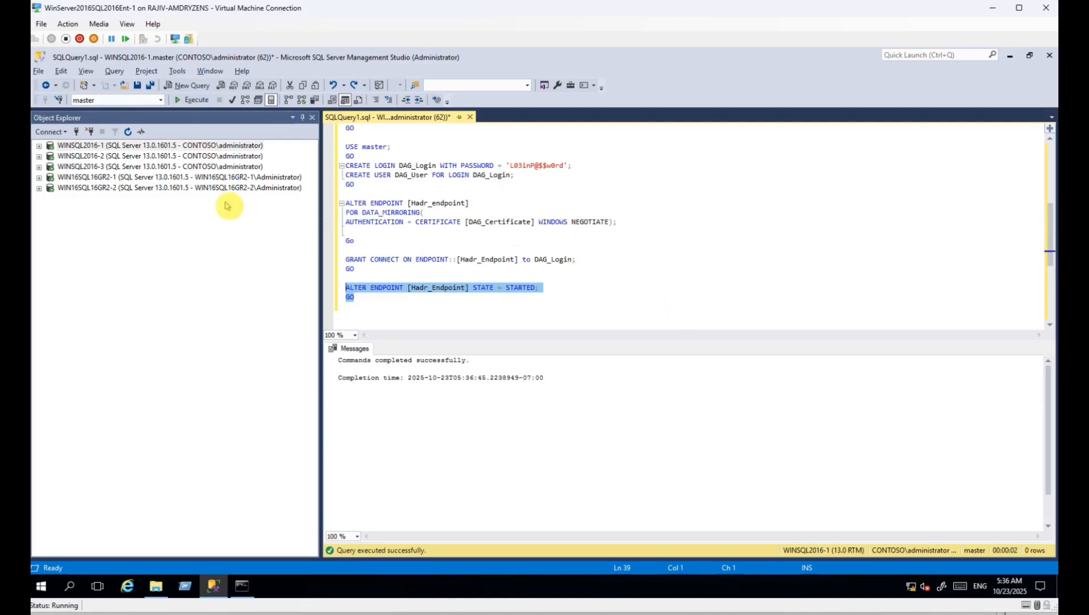
# Review the script's CREATE CERTIFICATE and CREATE LOGIN statements in the query editor.
pyautogui.click(165, 147)
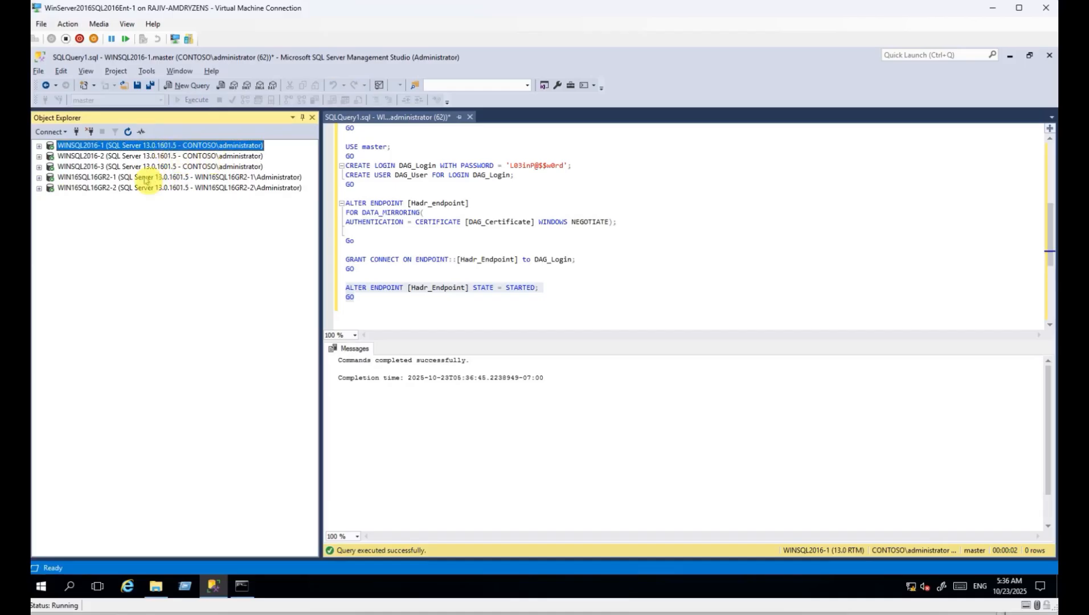
pyautogui.click(116, 179)
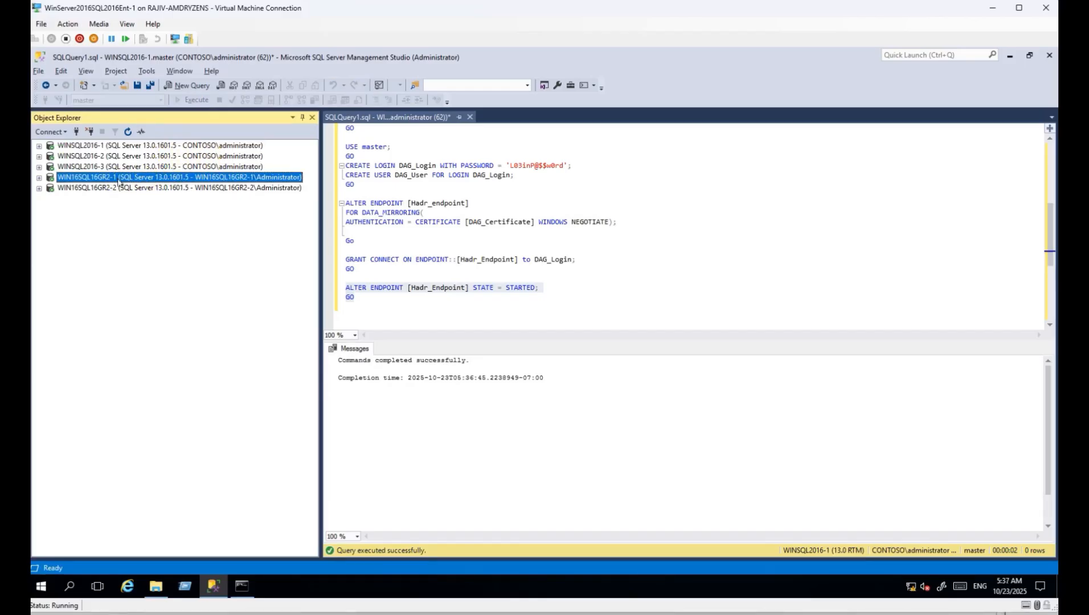
pyautogui.scroll(7, 478, 250)
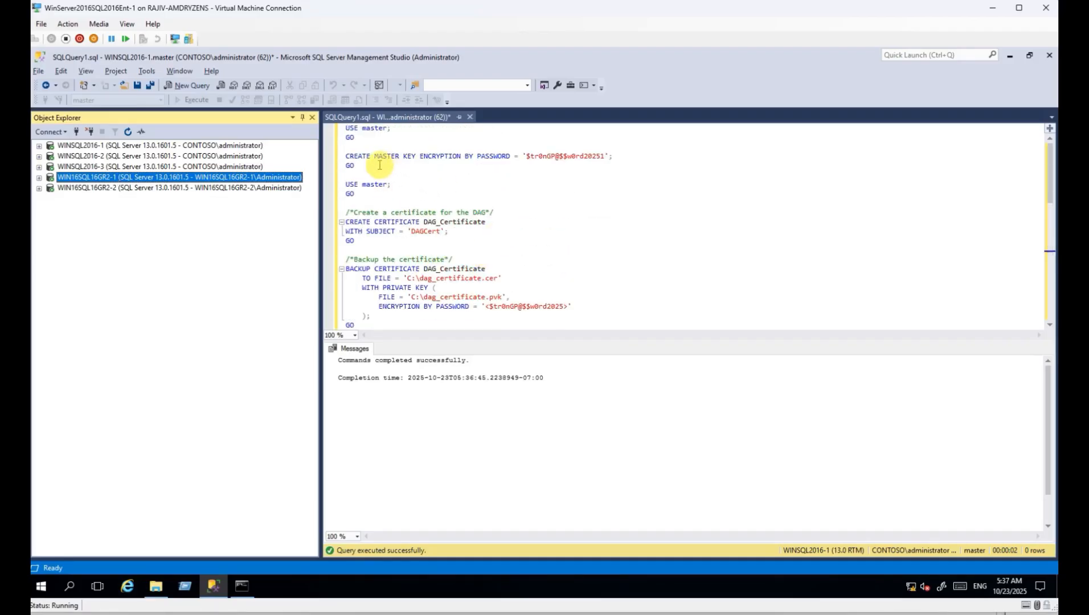
pyautogui.moveTo(371, 170); pyautogui.dragTo(334, 150)
pyautogui.scroll(-2, 481, 229)
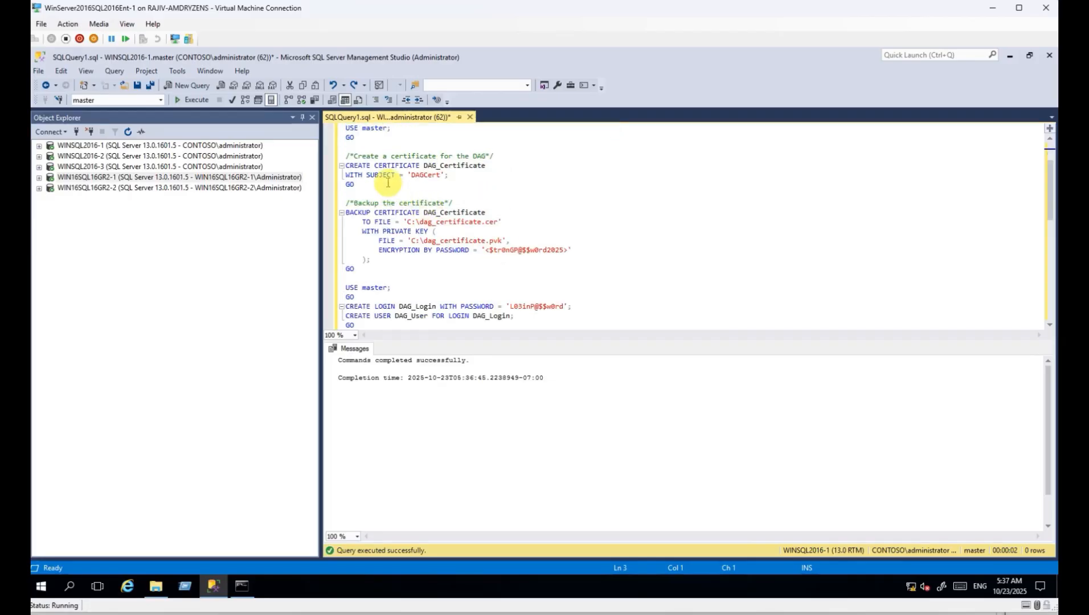
pyautogui.moveTo(375, 188); pyautogui.dragTo(346, 165)
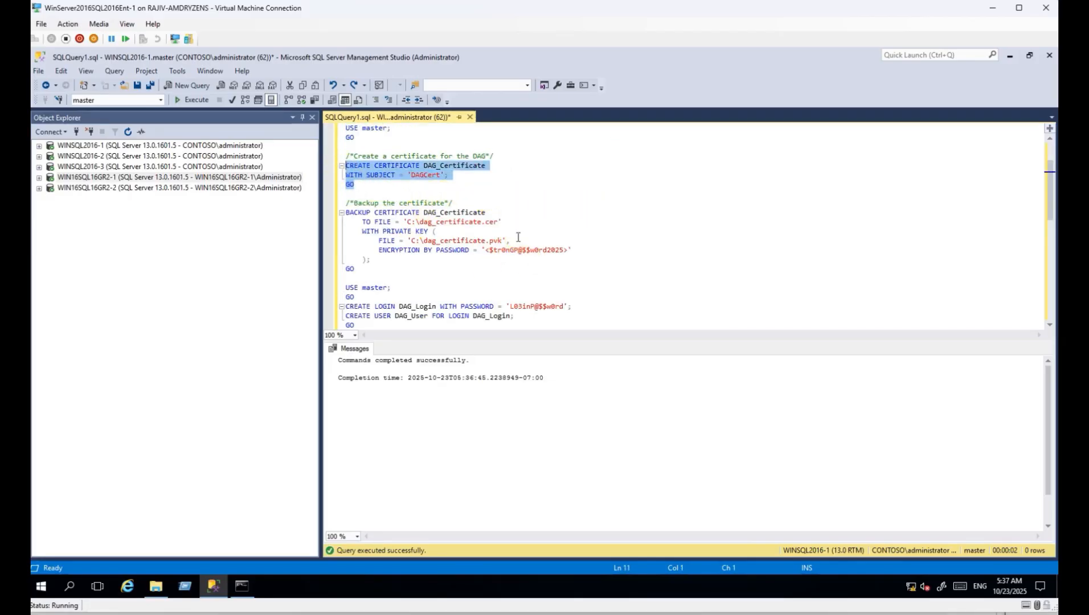
pyautogui.scroll(-1, 515, 239)
pyautogui.scroll(-3, 542, 259)
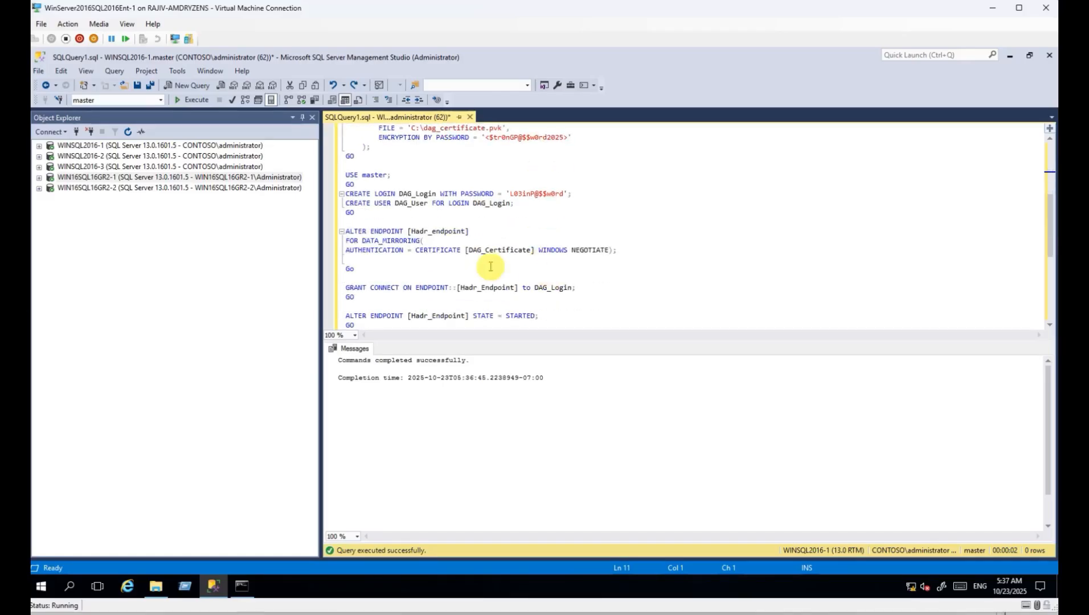
pyautogui.click(473, 194)
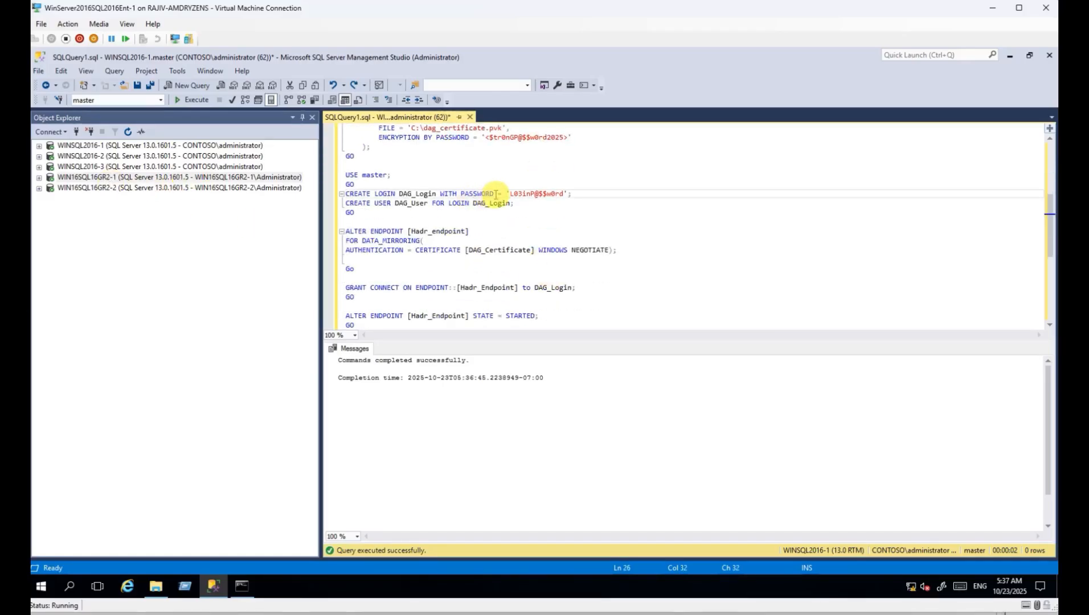
pyautogui.scroll(6, 493, 208)
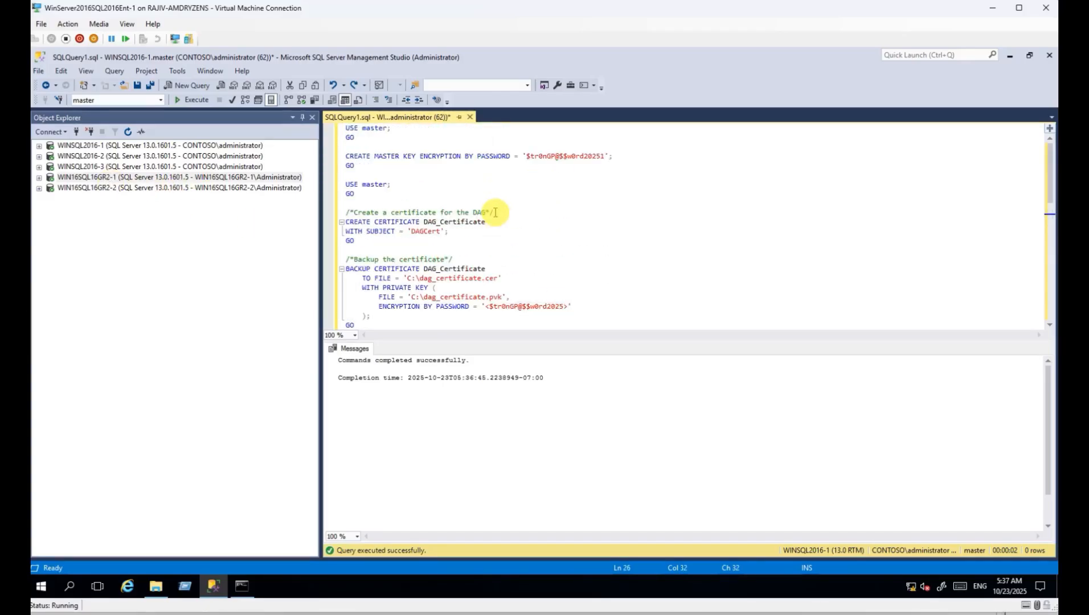
# Select WINSQL2016-2 in Object Explorer and start a new query connected to it.
pyautogui.click(103, 178)
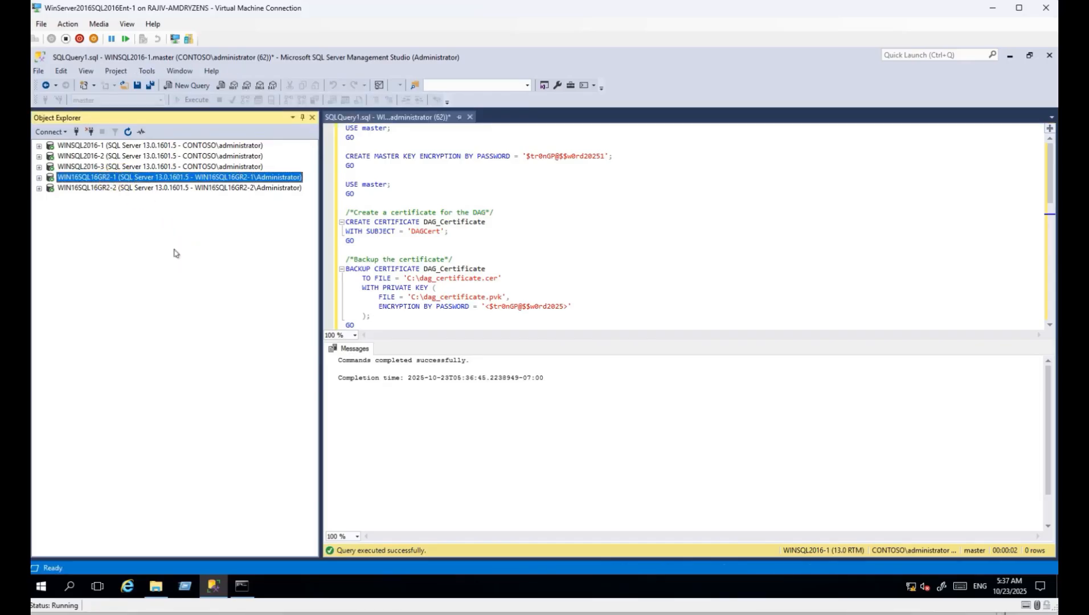
pyautogui.click(103, 147)
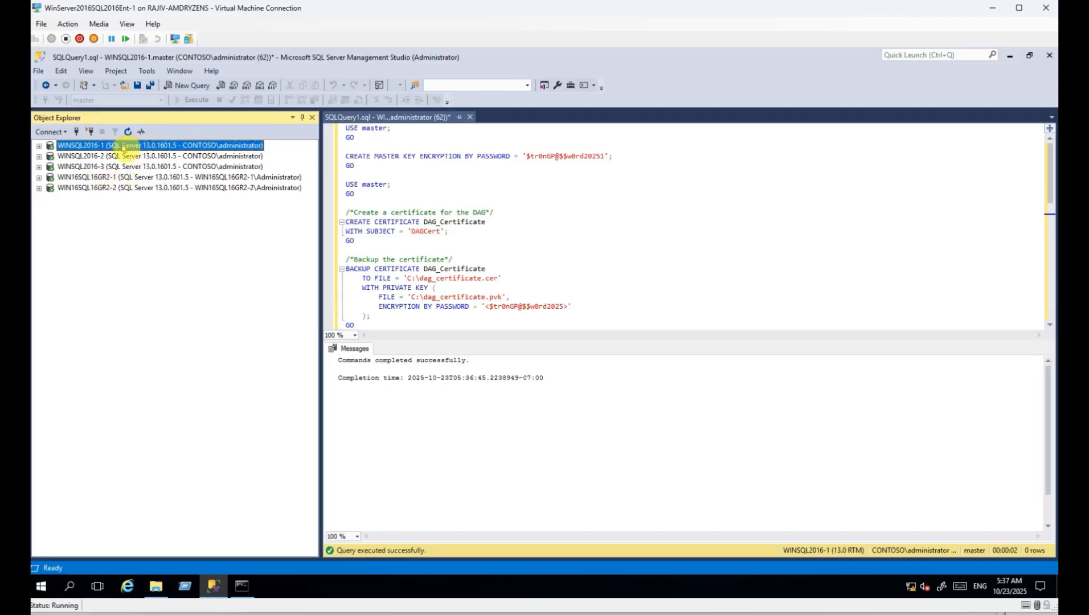
pyautogui.click(128, 157)
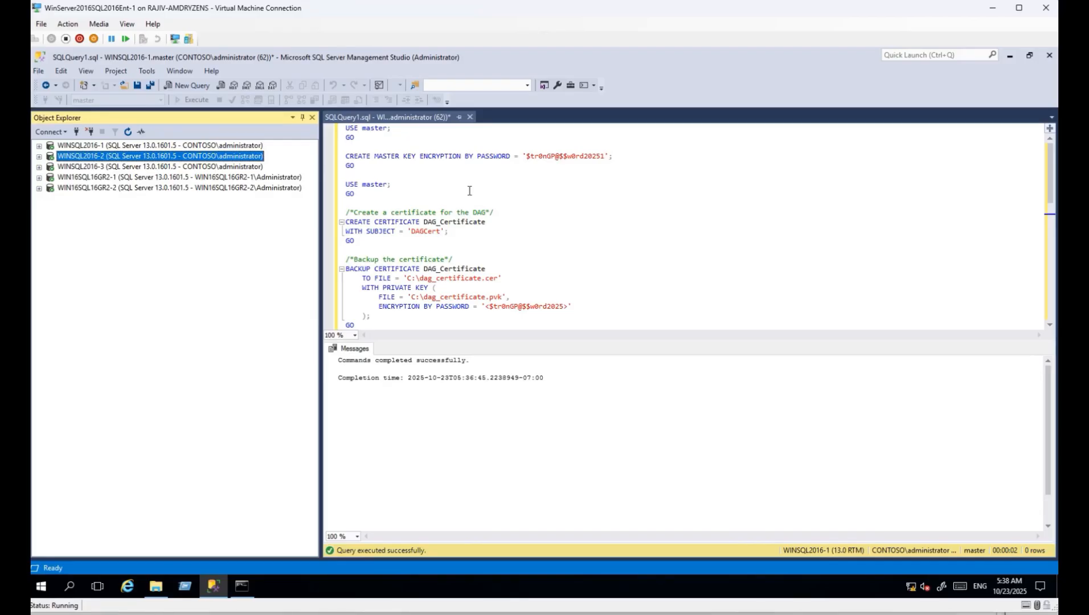
pyautogui.click(91, 167)
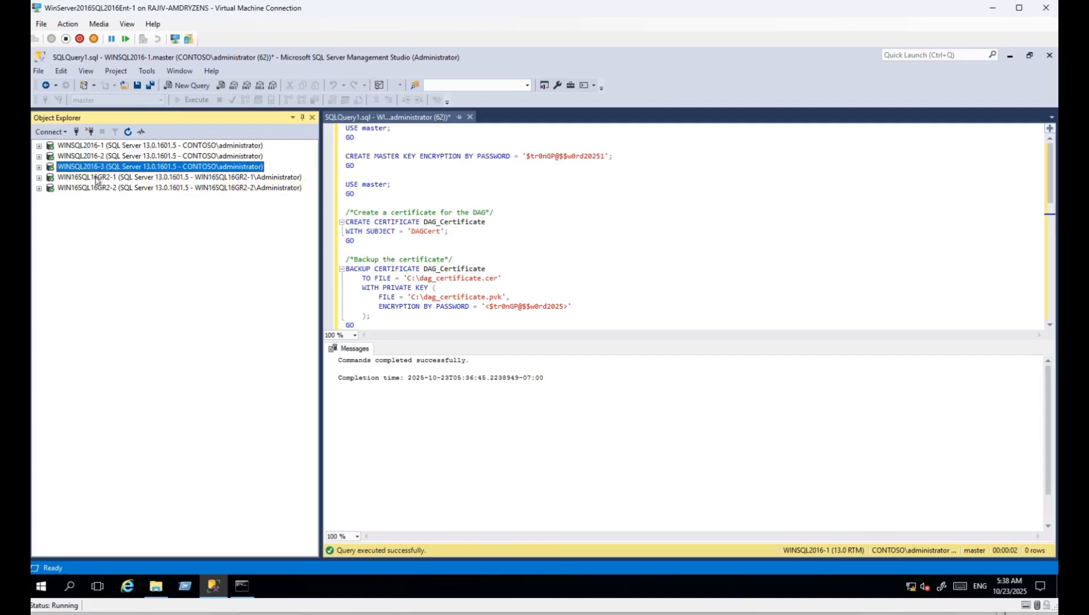
pyautogui.click(96, 179)
pyautogui.click(98, 188)
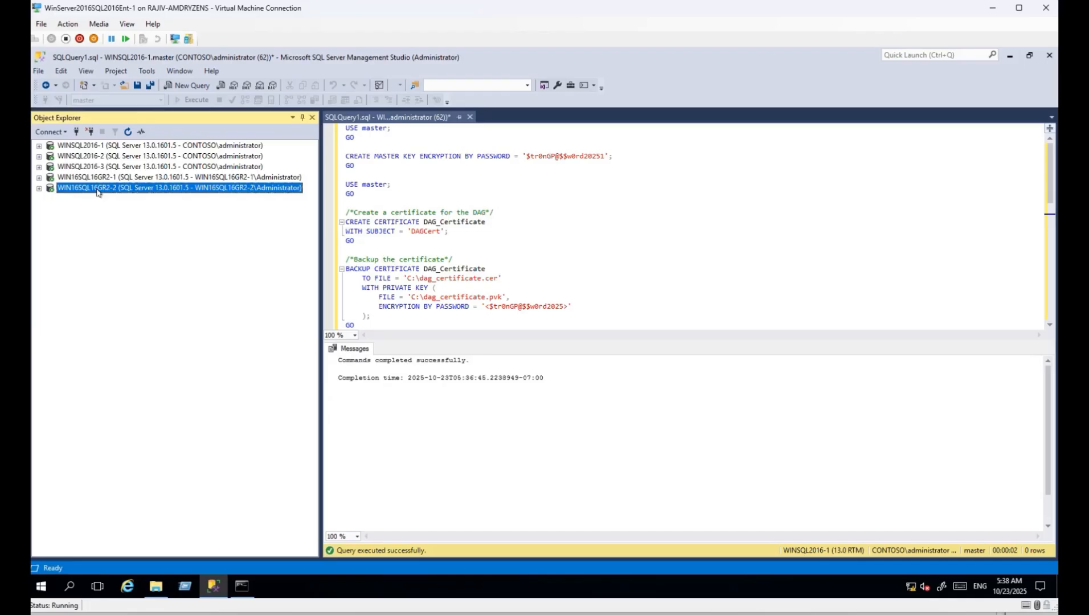
pyautogui.click(522, 267)
pyautogui.scroll(-6, 521, 267)
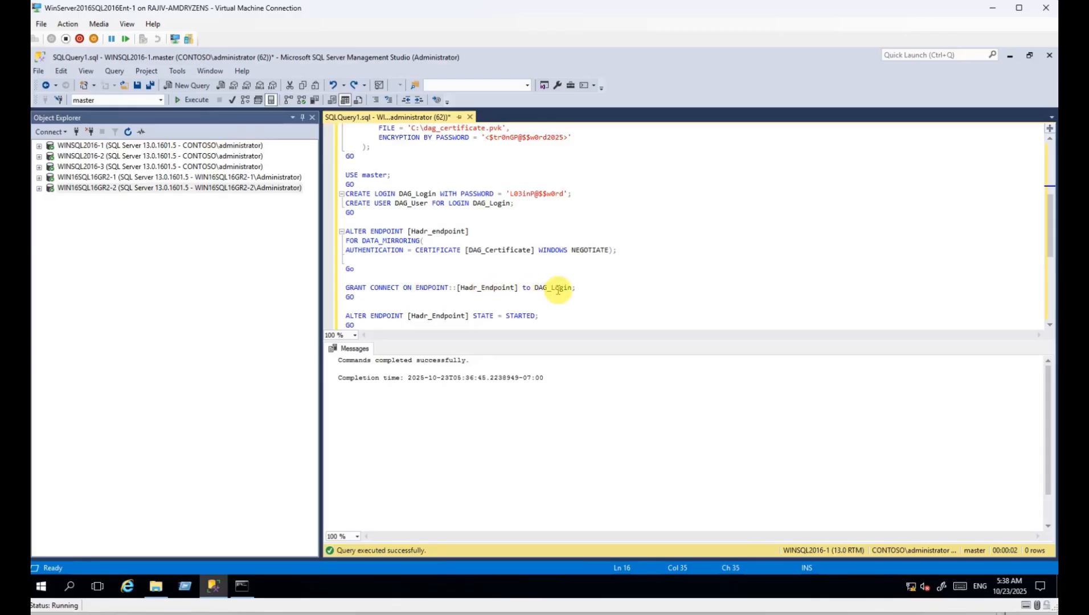
pyautogui.click(134, 227)
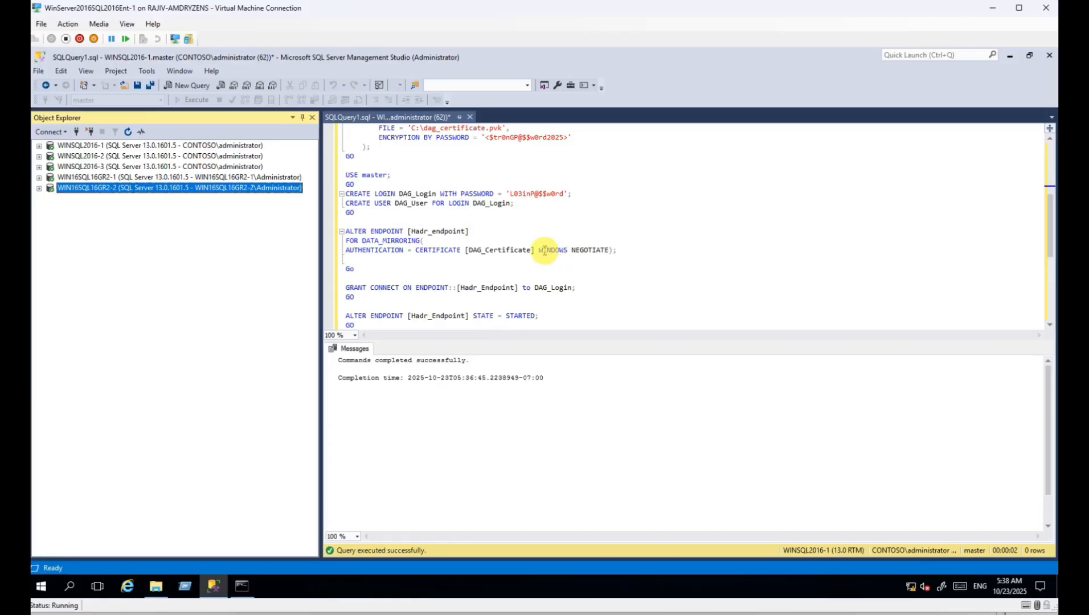
pyautogui.scroll(6, 547, 254)
pyautogui.click(110, 156)
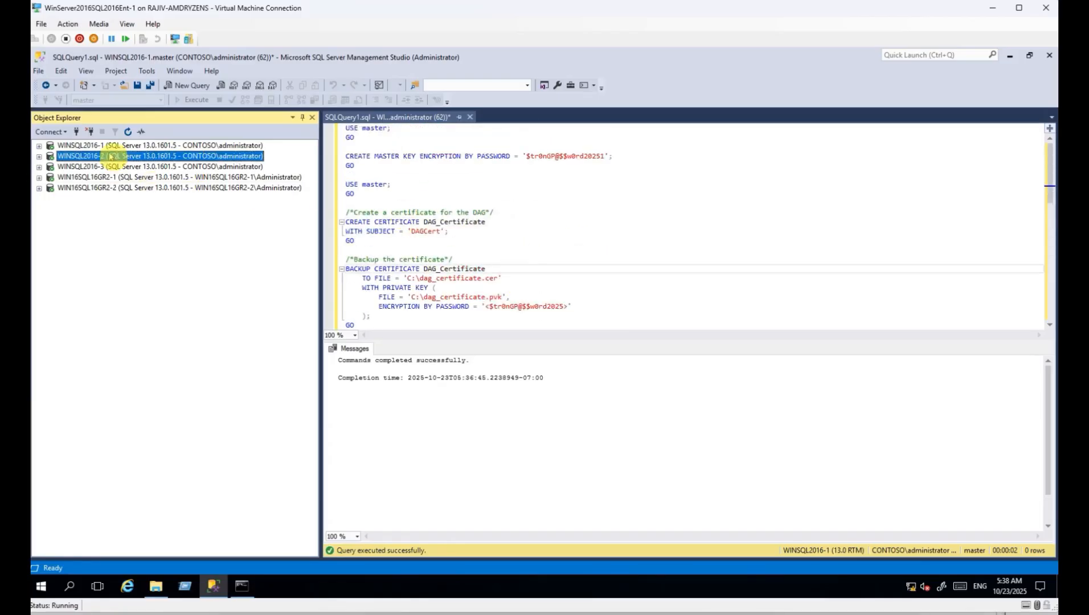
pyautogui.click(188, 85)
# Paste the certificate setup script and run its master key lines, which fail because a key already exists.
pyautogui.hotkey('ctrl', 'v')
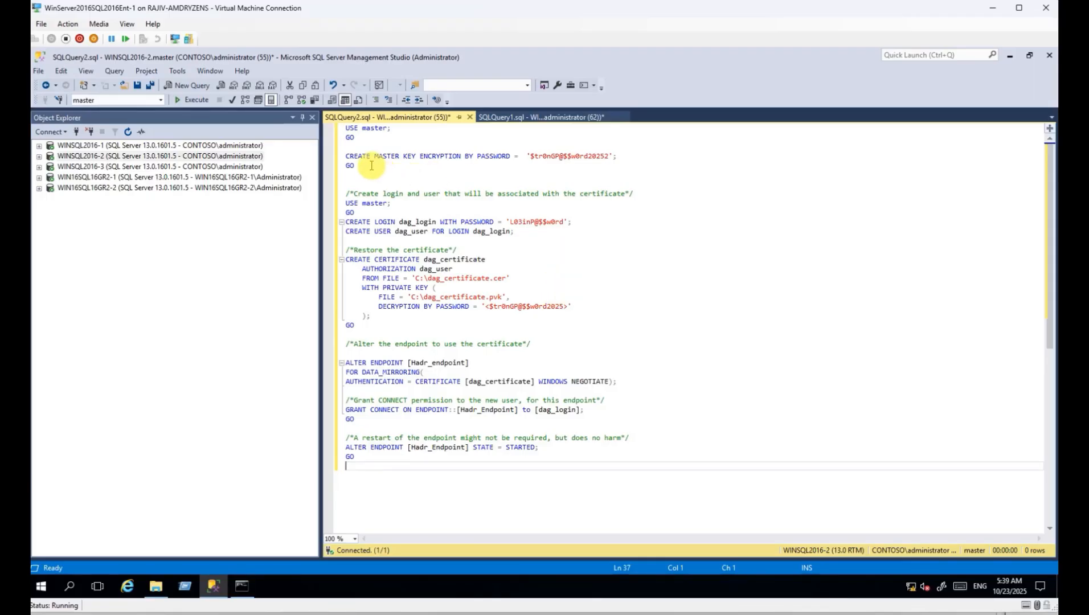
pyautogui.moveTo(371, 164); pyautogui.dragTo(341, 126)
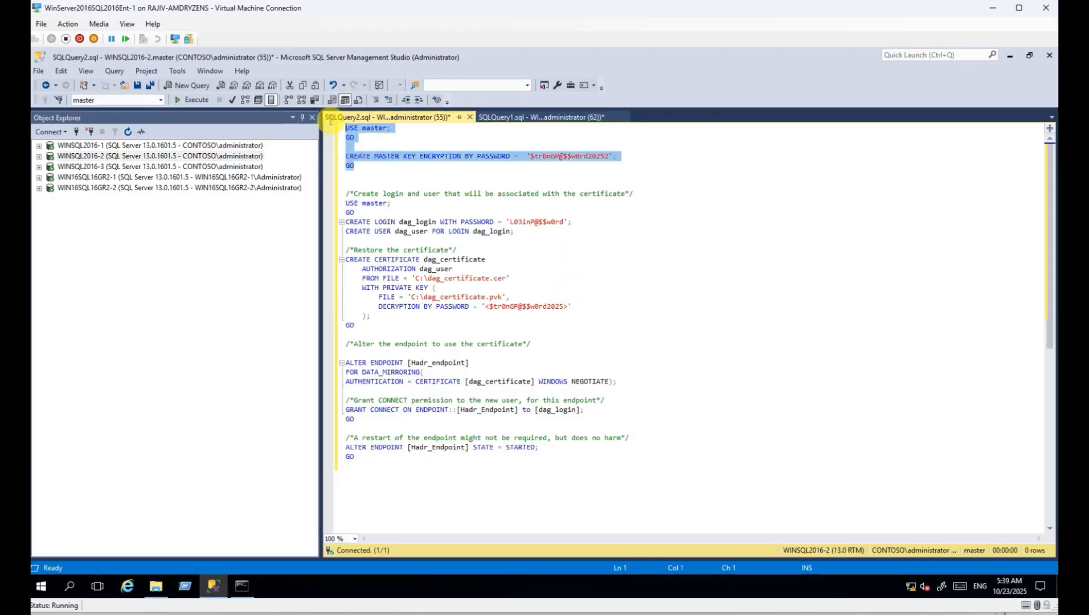
pyautogui.click(194, 101)
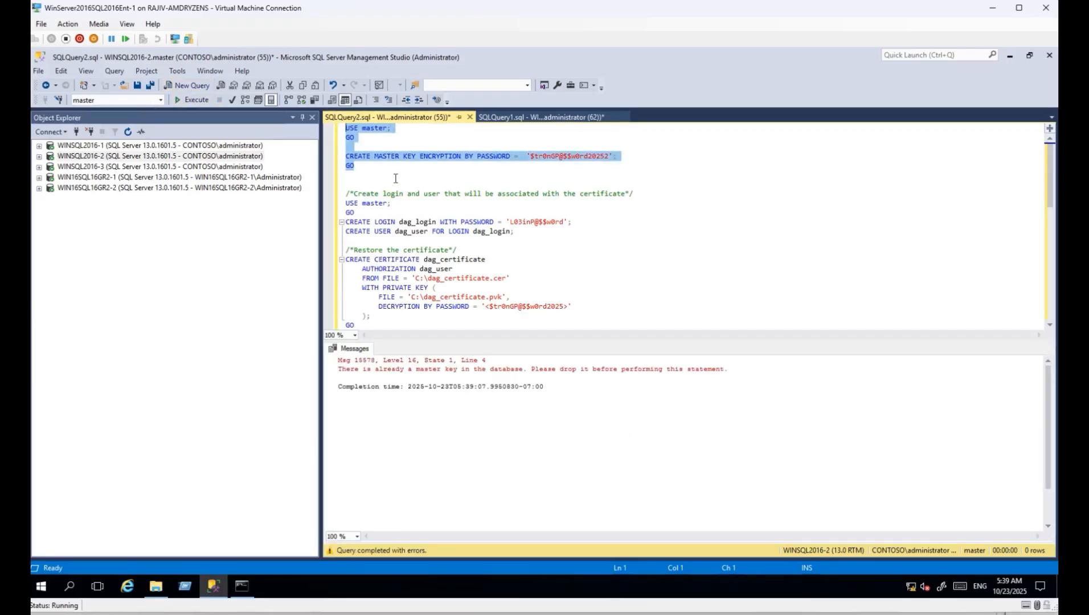
pyautogui.hotkey('ctrl', 'r')
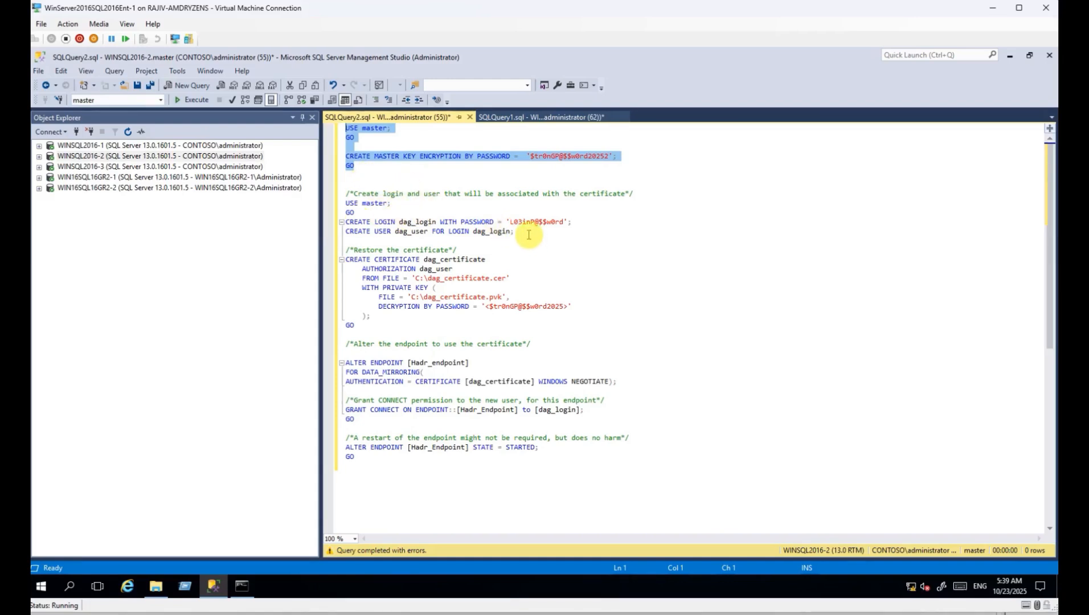
# Run the CREATE LOGIN/USER lines to create dag_login and dag_user on WINSQL2016-2.
pyautogui.moveTo(529, 235); pyautogui.dragTo(341, 203)
pyautogui.press('F5')
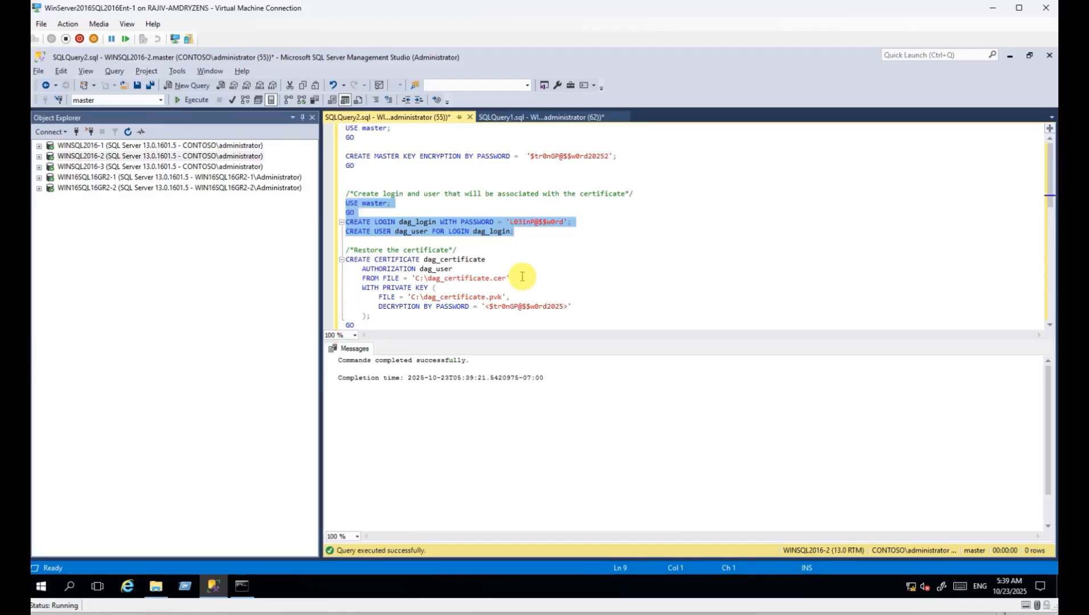
pyautogui.moveTo(356, 250); pyautogui.dragTo(449, 250)
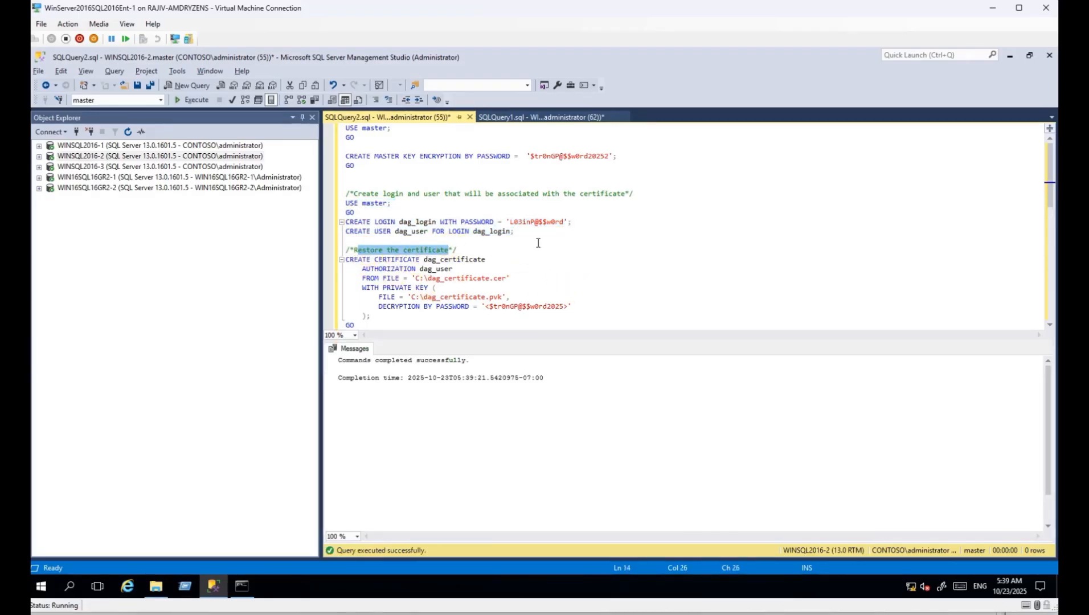
pyautogui.click(115, 158)
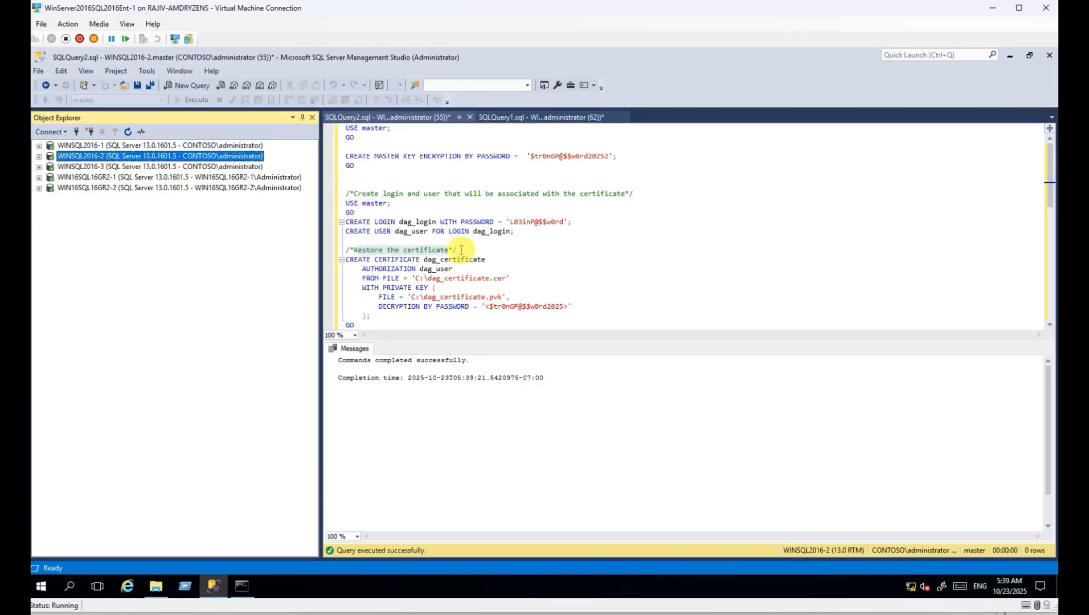
# Copy the two dag_certificate files from the local C: drive.
pyautogui.click(156, 586)
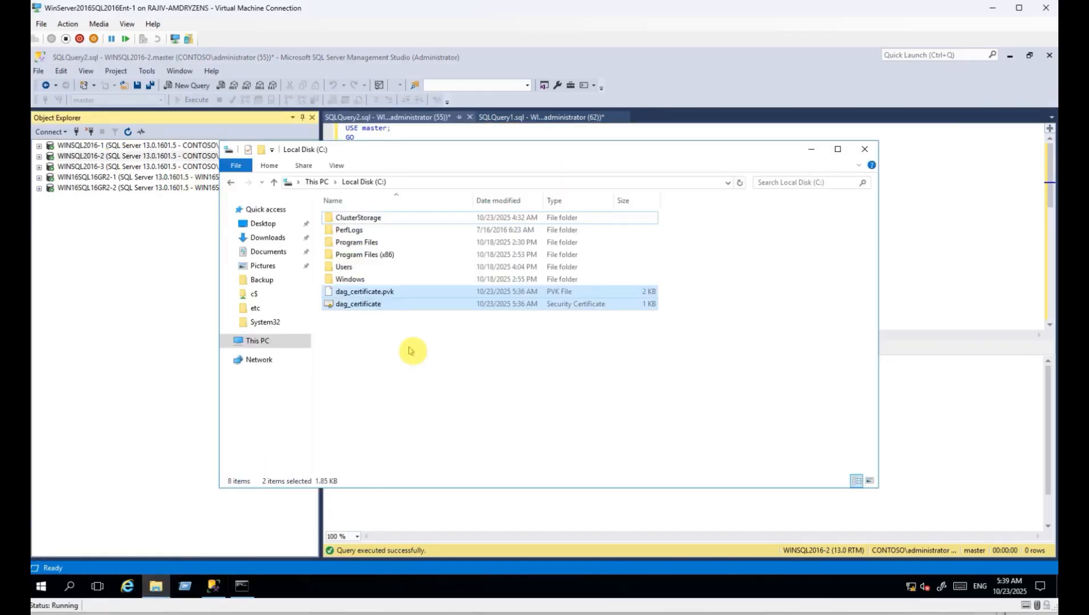
pyautogui.moveTo(409, 347); pyautogui.dragTo(378, 294)
pyautogui.click(100, 168)
pyautogui.click(99, 179)
pyautogui.click(97, 189)
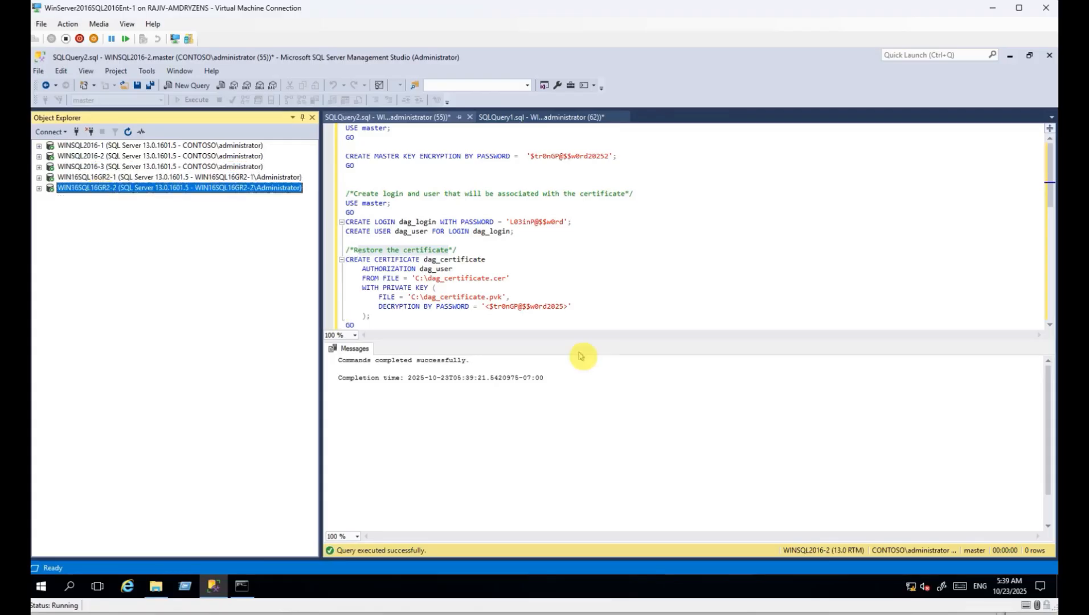
pyautogui.hotkey('alt', 'Tab')
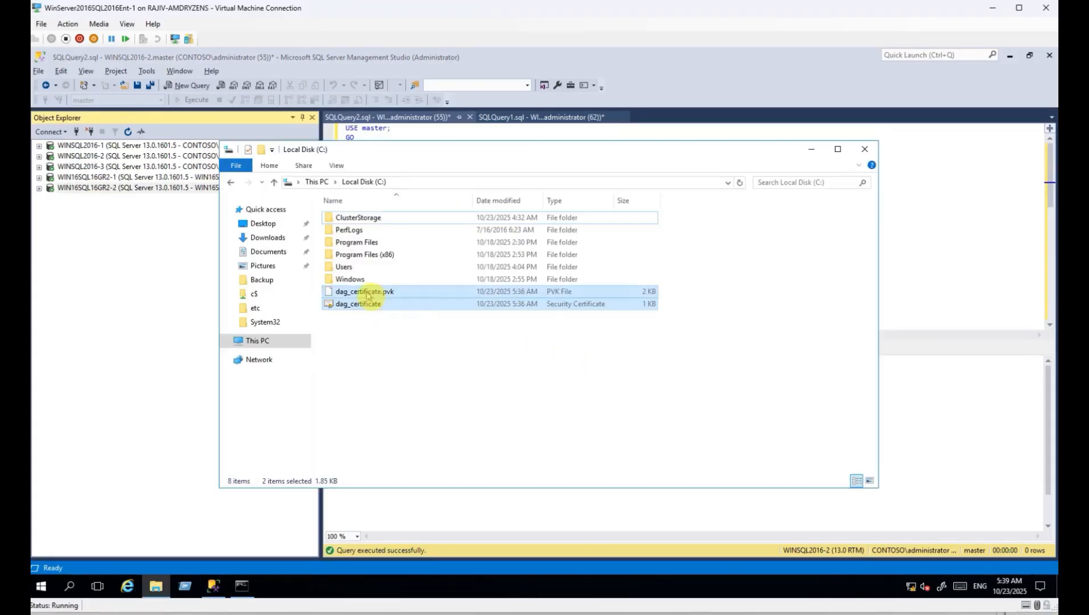
pyautogui.rightClick(365, 292)
pyautogui.click(231, 349)
# On \\WINSQL2016-2\c$, delete the three old files and paste the dag_certificate files.
pyautogui.click(418, 183)
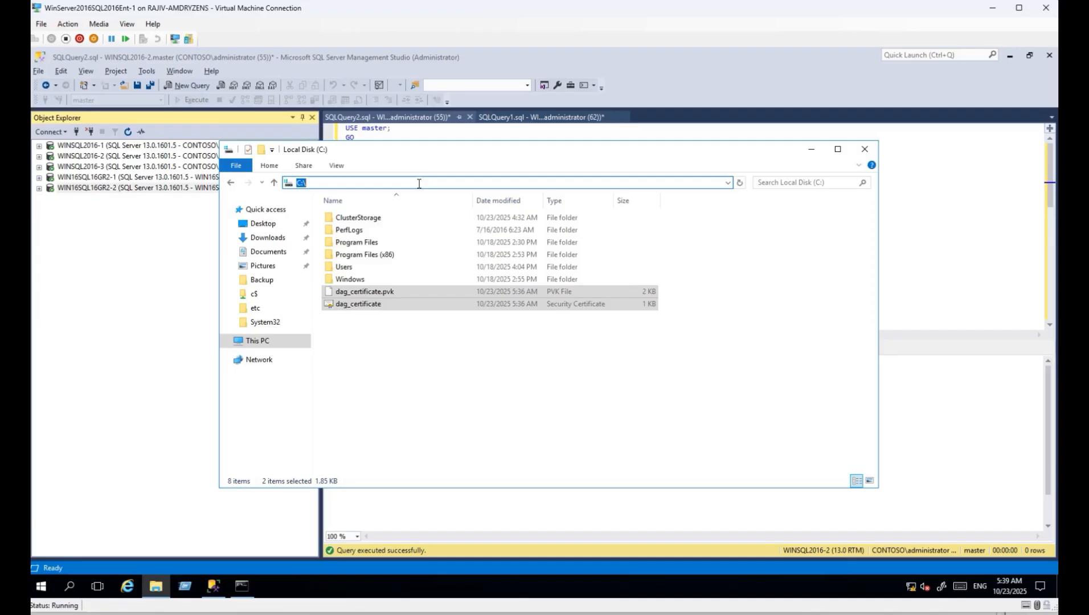
pyautogui.write('\\\\')
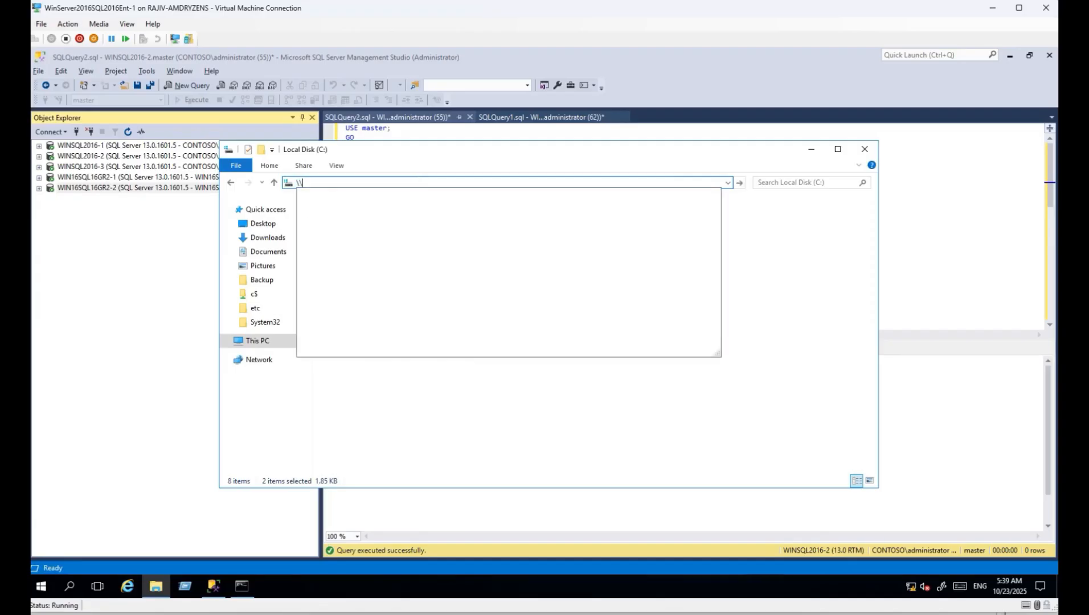
pyautogui.write('winsql')
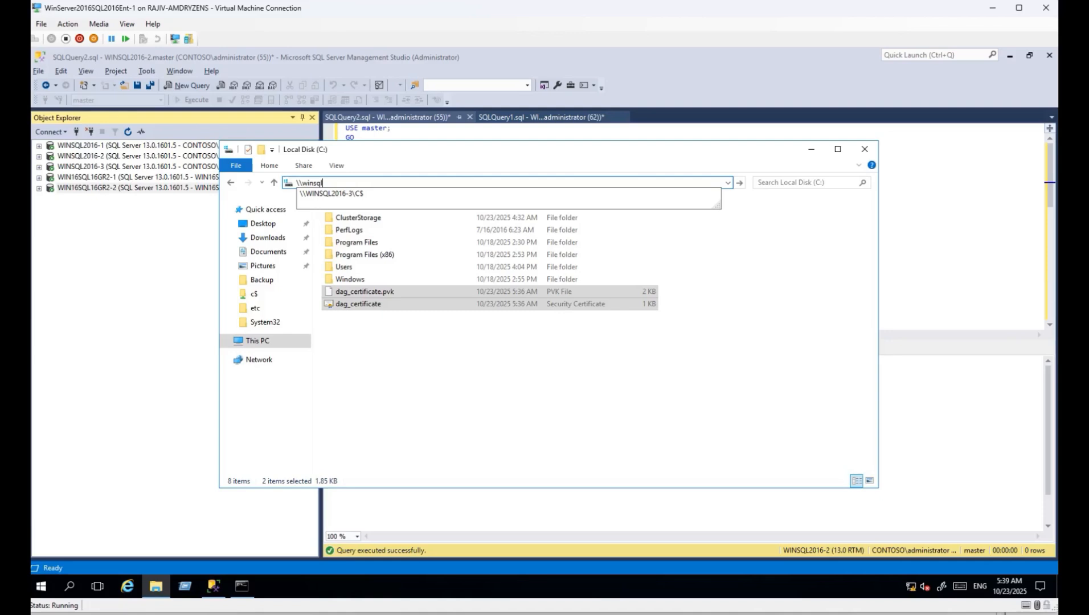
pyautogui.press('Down')
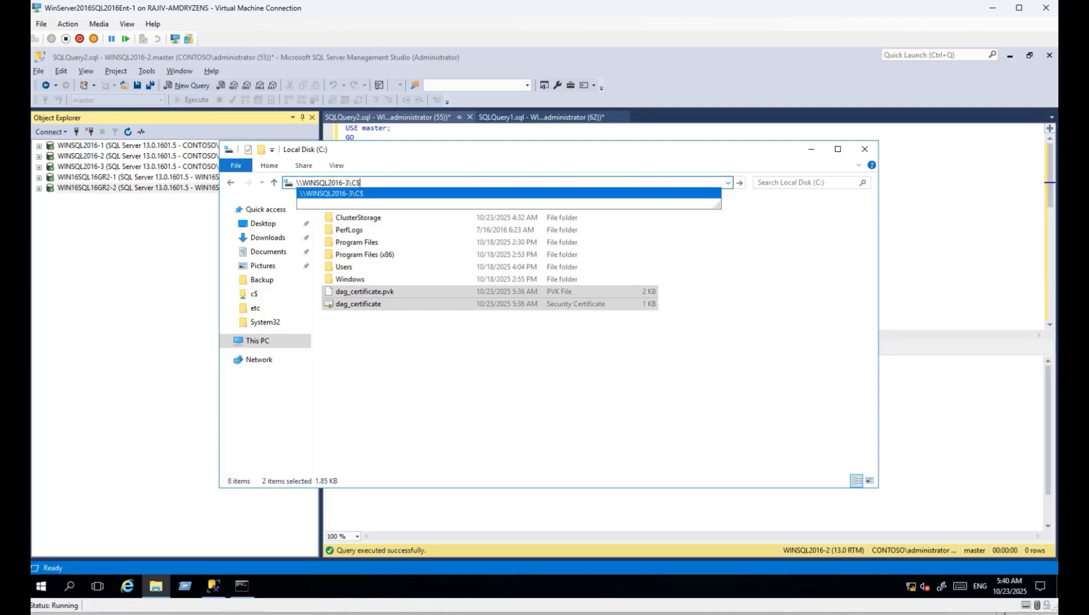
pyautogui.press('BackSpace')
pyautogui.write('2')
pyautogui.press('Return')
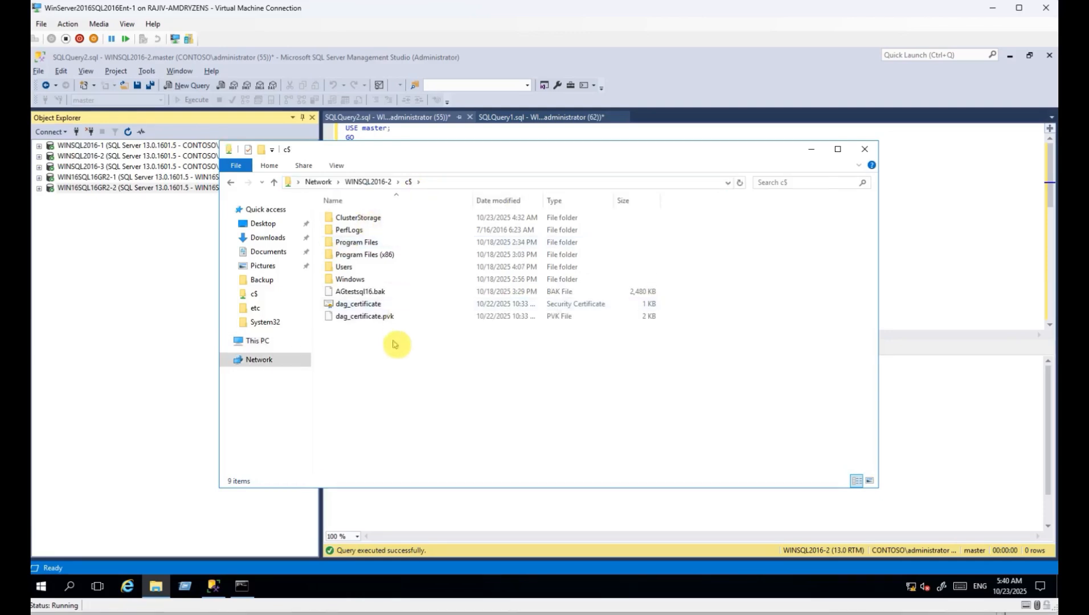
pyautogui.moveTo(393, 349); pyautogui.dragTo(368, 288)
pyautogui.press('Delete')
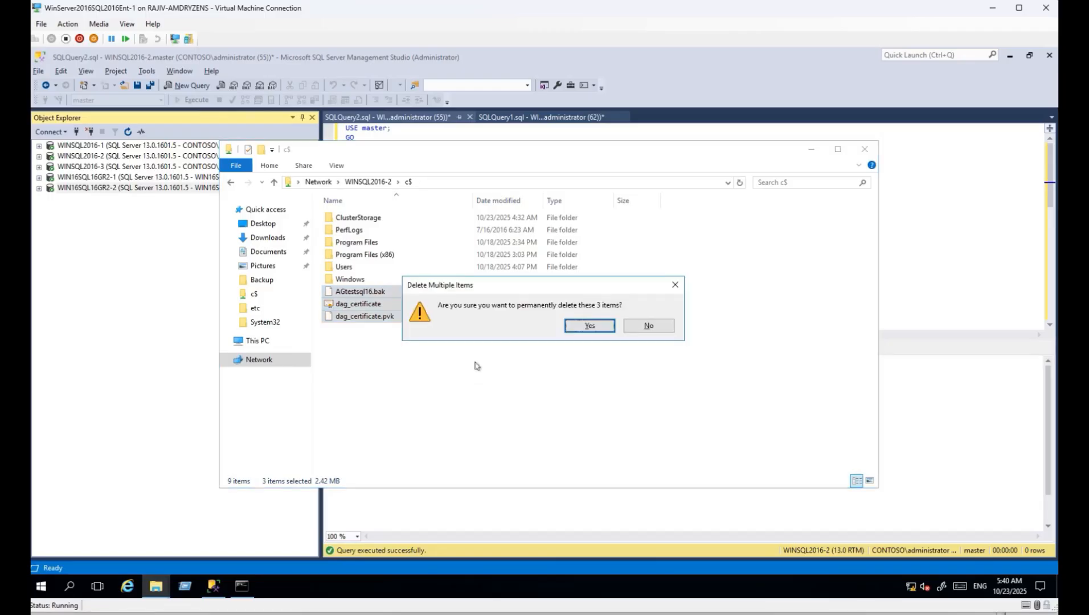
pyautogui.press('Return')
pyautogui.hotkey('ctrl', 'v')
# On WINSQL2016-3's C$ share, replace the four old backup and certificate files with the dag_certificate files.
pyautogui.click(452, 183)
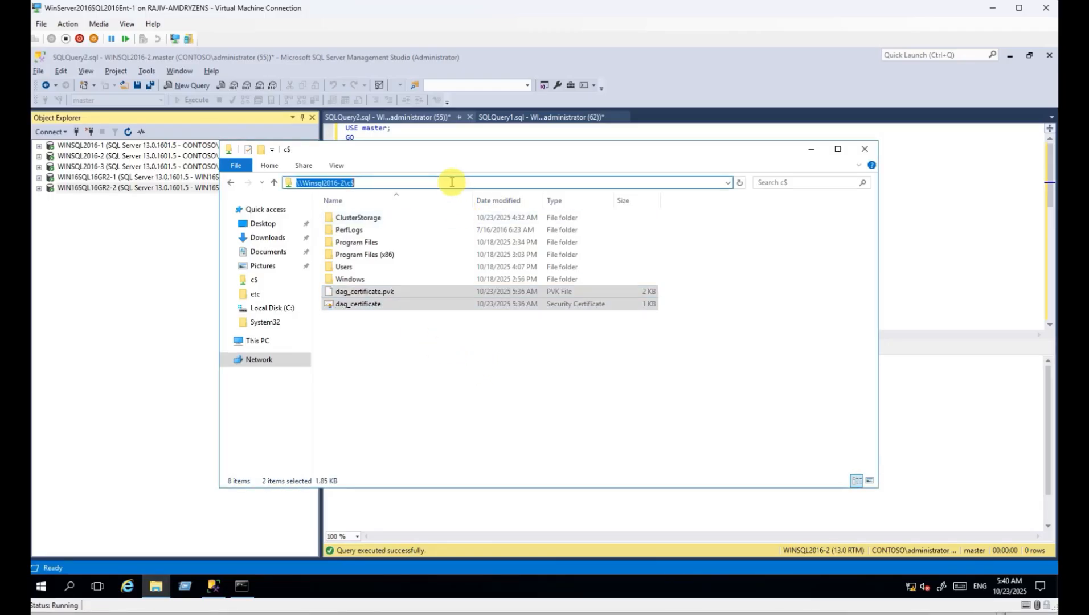
pyautogui.click(344, 182)
pyautogui.press('BackSpace')
pyautogui.write('3')
pyautogui.press('Return')
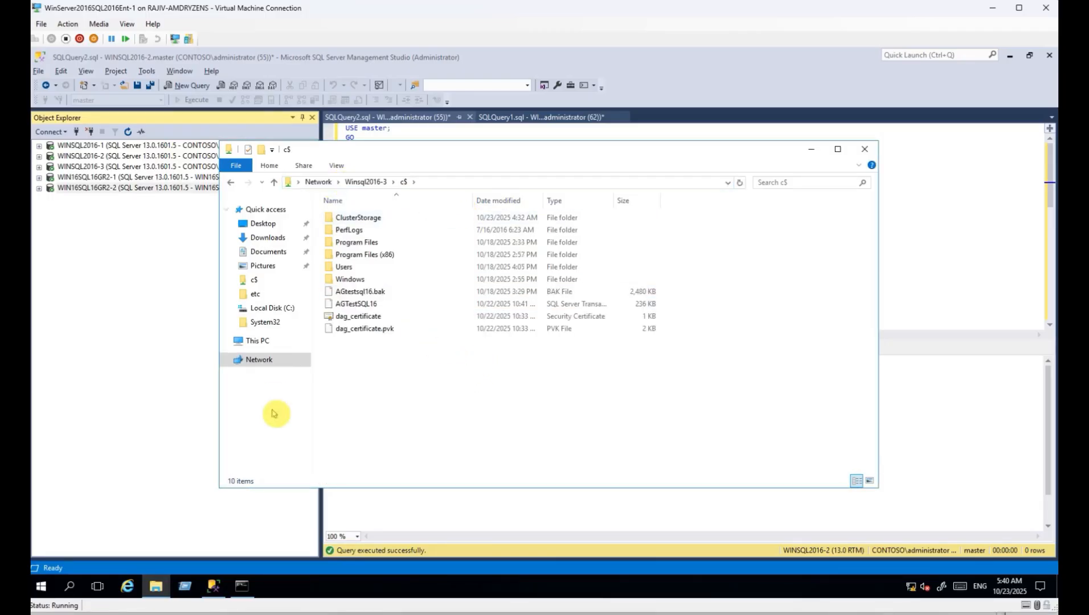
pyautogui.moveTo(396, 388); pyautogui.dragTo(393, 288)
pyautogui.press('Delete')
pyautogui.press('Return')
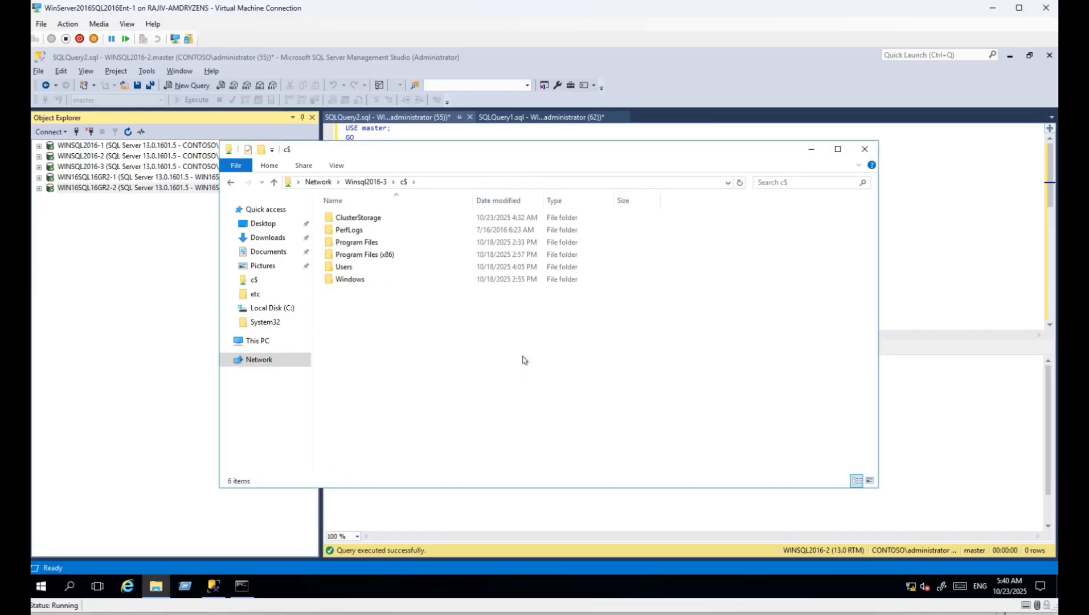
pyautogui.hotkey('ctrl', 'v')
# On Win16sql16GR2-1's C$ share, replace the five old files with the dag_certificate files.
pyautogui.click(450, 182)
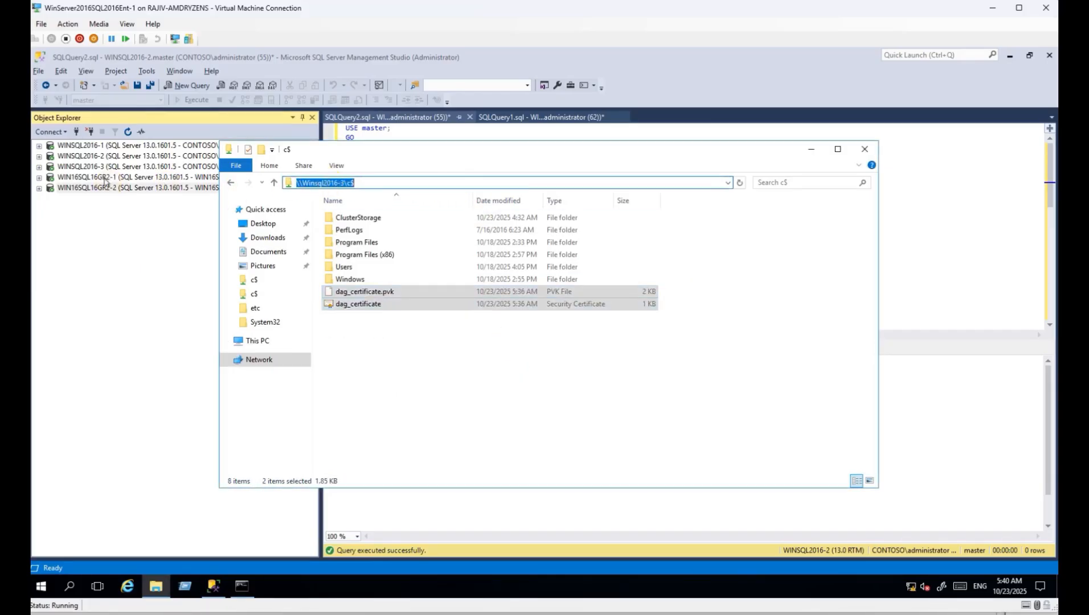
pyautogui.click(315, 183)
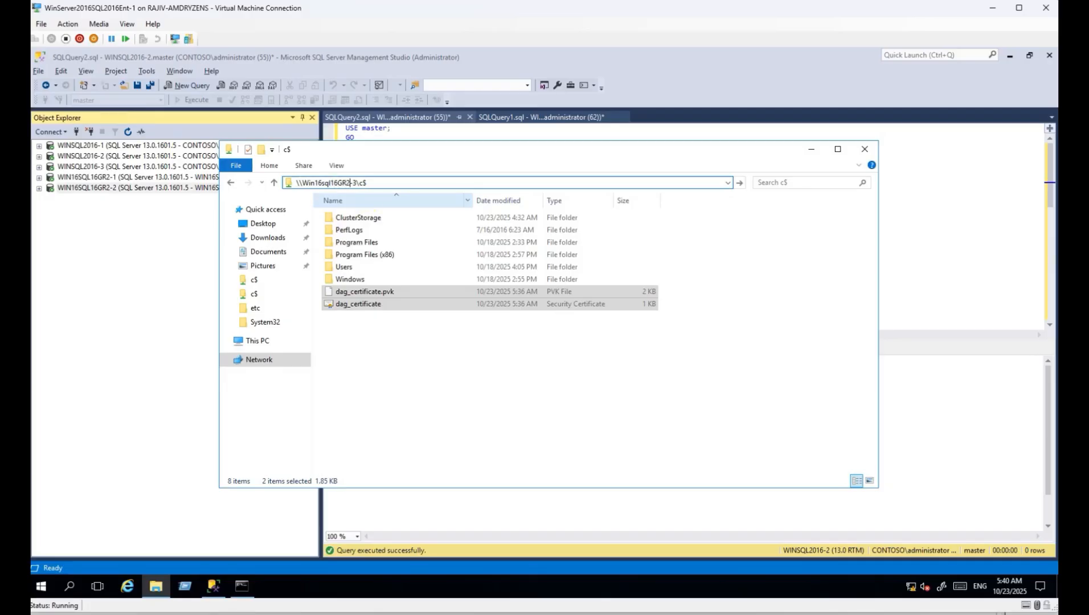
pyautogui.write('1')
pyautogui.press('Return')
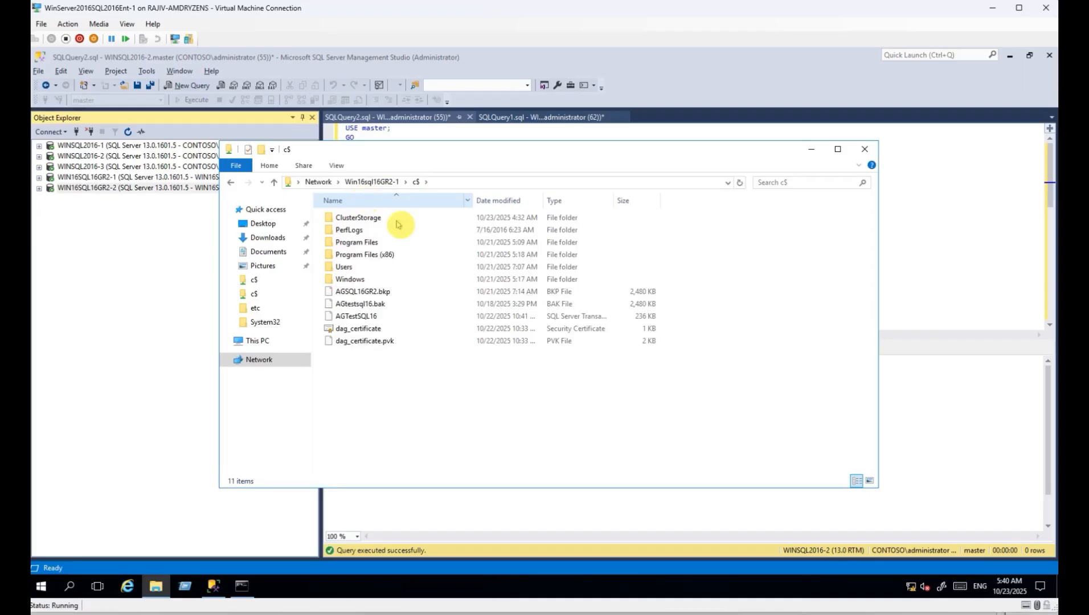
pyautogui.moveTo(405, 366); pyautogui.dragTo(358, 294)
pyautogui.press('Delete')
pyautogui.press('Return')
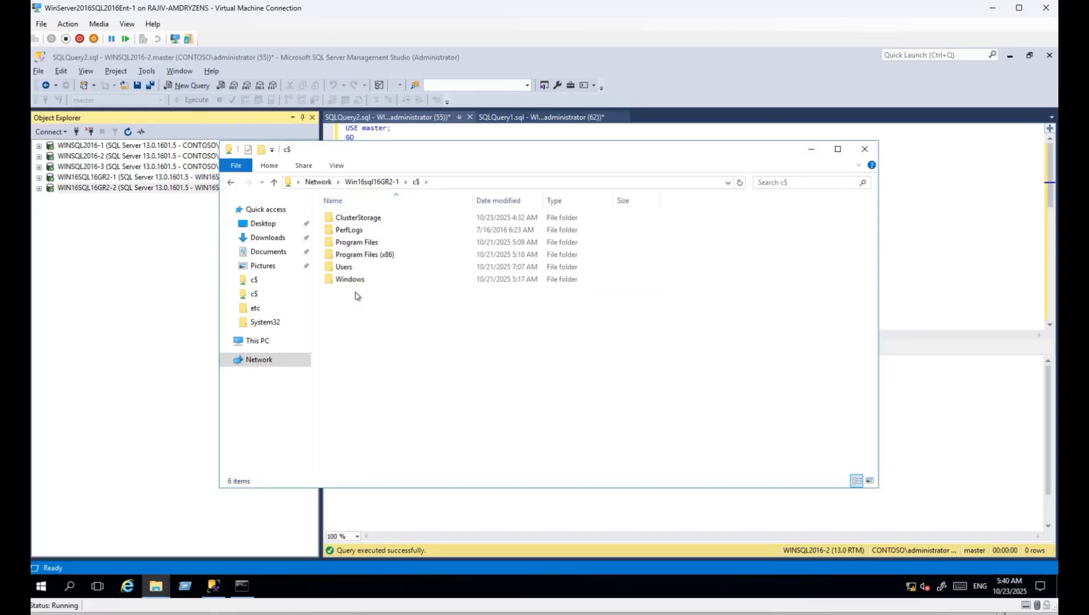
pyautogui.hotkey('ctrl', 'v')
# On Win16sql16GR2-2's C$ share, replace the four old files with the dag_certificate files.
pyautogui.click(461, 183)
pyautogui.click(357, 183)
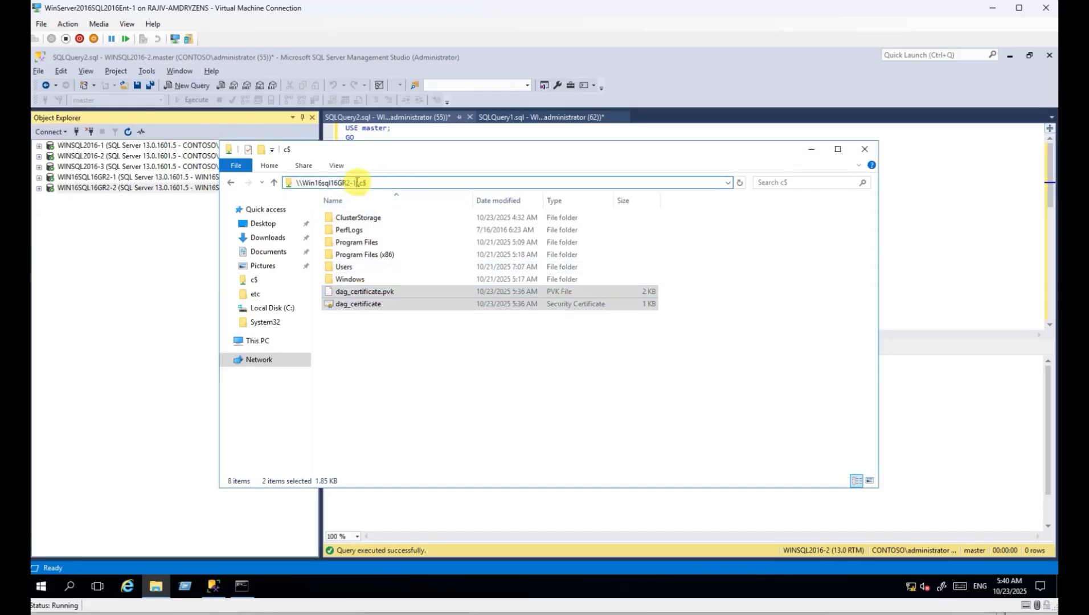
pyautogui.press('BackSpace')
pyautogui.write('2')
pyautogui.press('Return')
pyautogui.moveTo(370, 365); pyautogui.dragTo(375, 291)
pyautogui.press('Delete')
pyautogui.press('Return')
pyautogui.hotkey('ctrl', 'v')
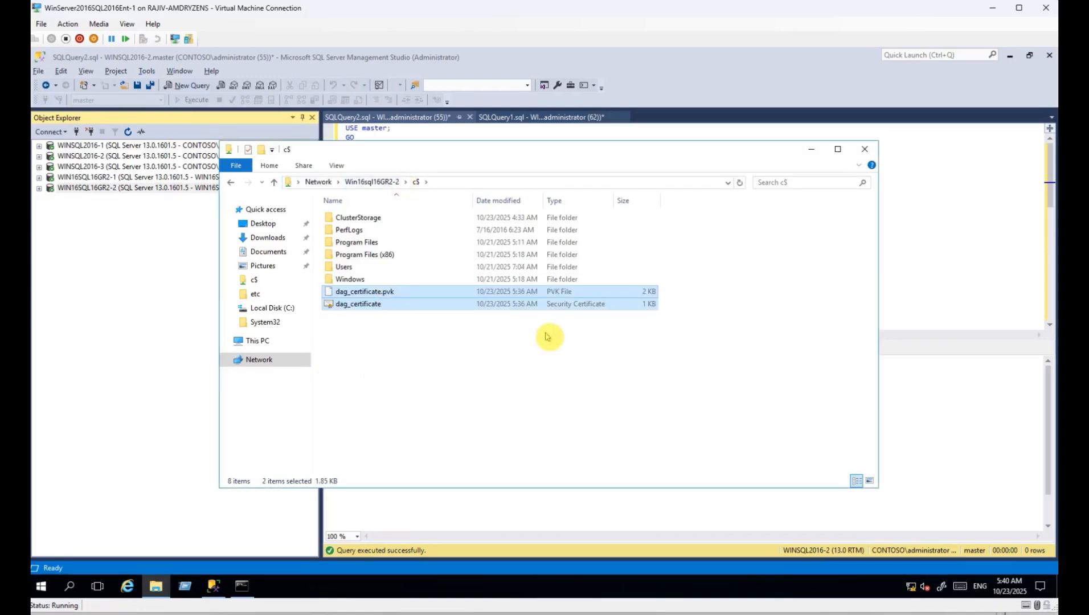
pyautogui.click(100, 310)
pyautogui.click(529, 259)
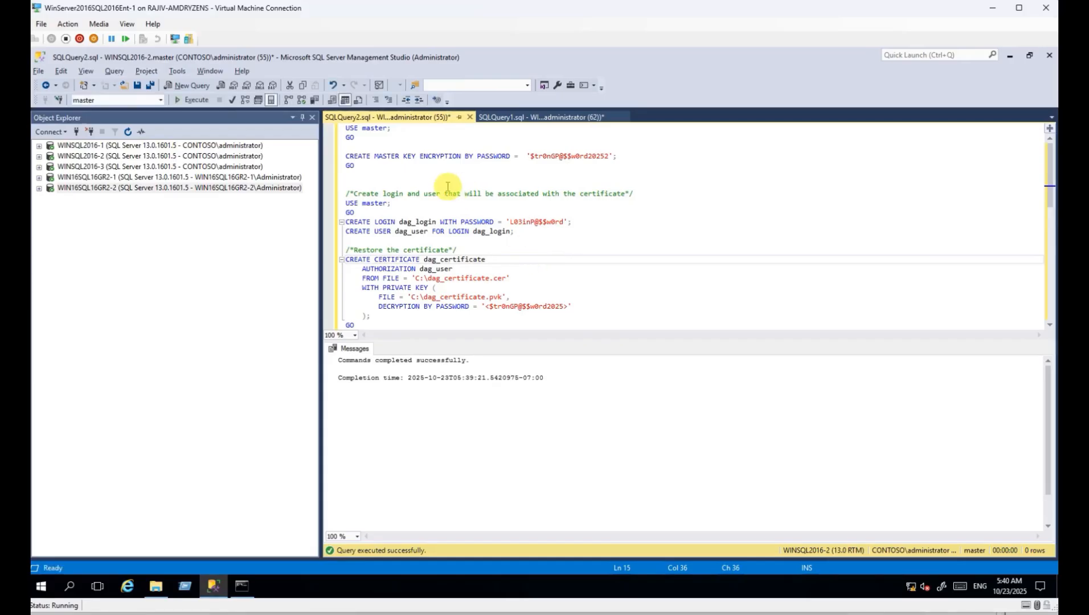
# Run the CREATE CERTIFICATE block to restore dag_certificate on WINSQL2016-2.
pyautogui.click(122, 157)
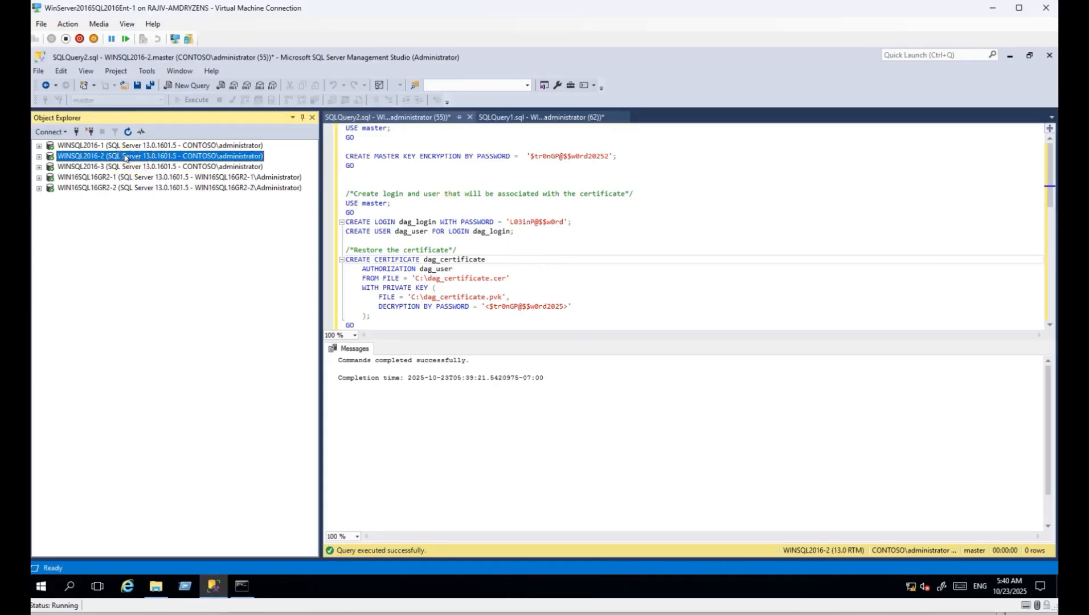
pyautogui.scroll(-1, 425, 245)
pyautogui.moveTo(514, 204); pyautogui.dragTo(343, 175)
pyautogui.click(377, 212)
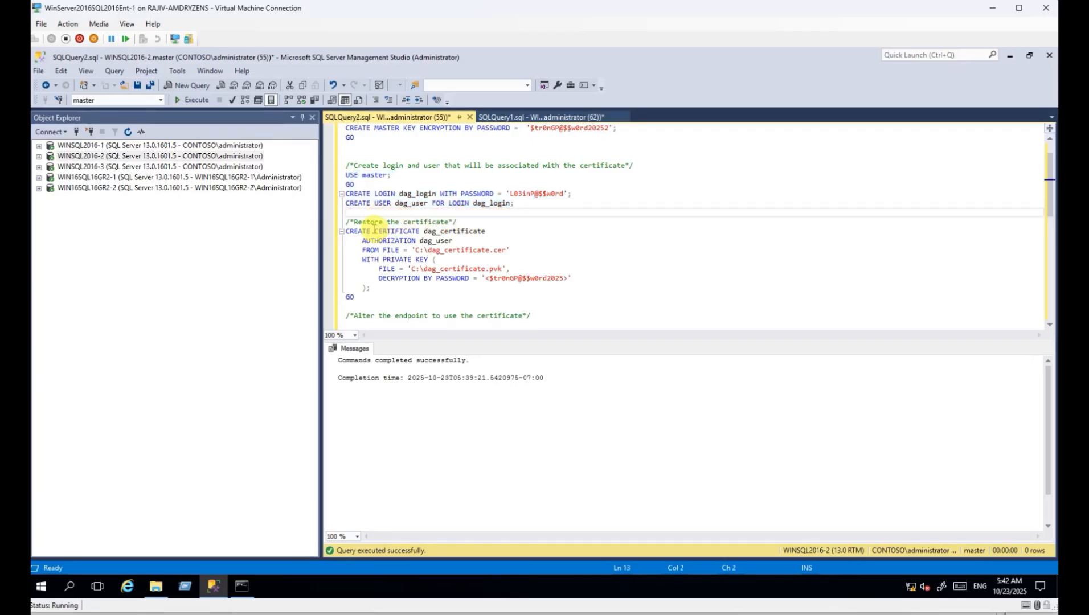
pyautogui.moveTo(354, 231); pyautogui.dragTo(498, 251)
pyautogui.click(450, 251)
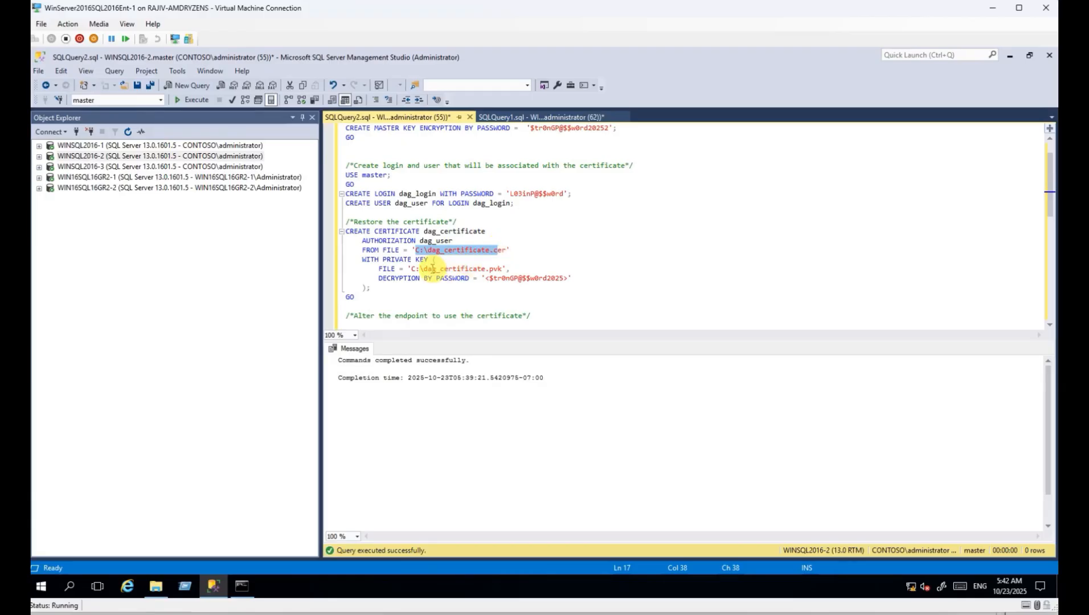
pyautogui.moveTo(370, 299); pyautogui.dragTo(345, 221)
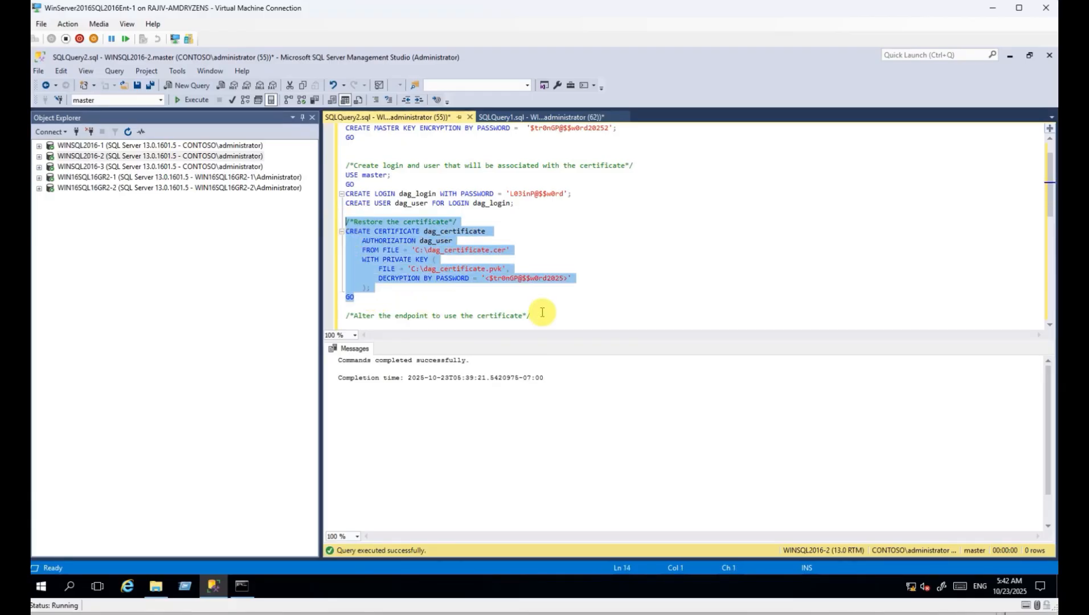
pyautogui.press('F5')
# Run ALTER ENDPOINT for certificate authentication and GRANT CONNECT on Hadr_Endpoint.
pyautogui.scroll(-3, 545, 299)
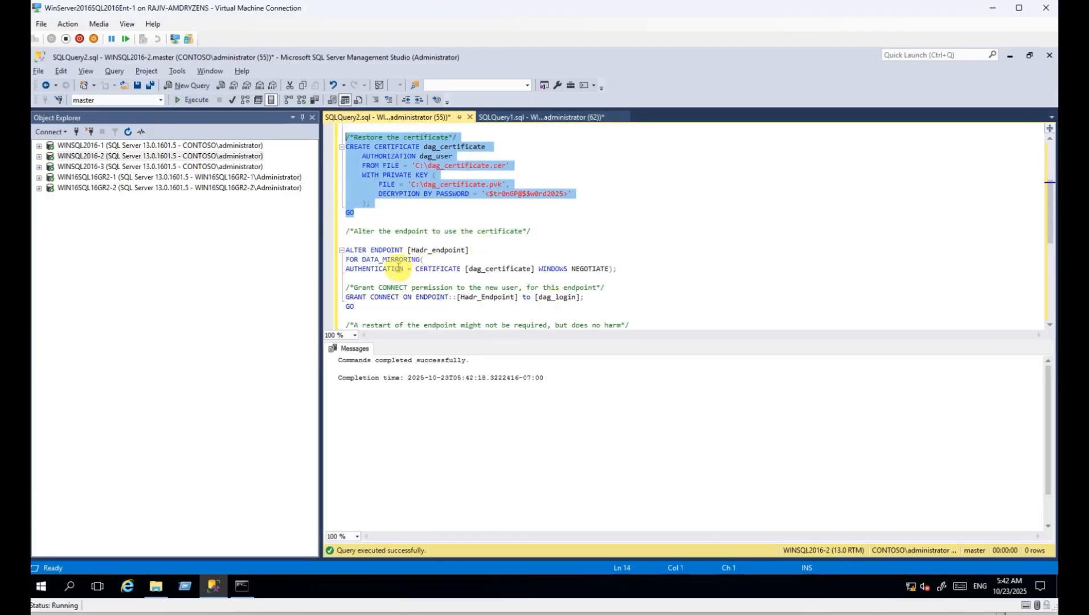
pyautogui.click(360, 242)
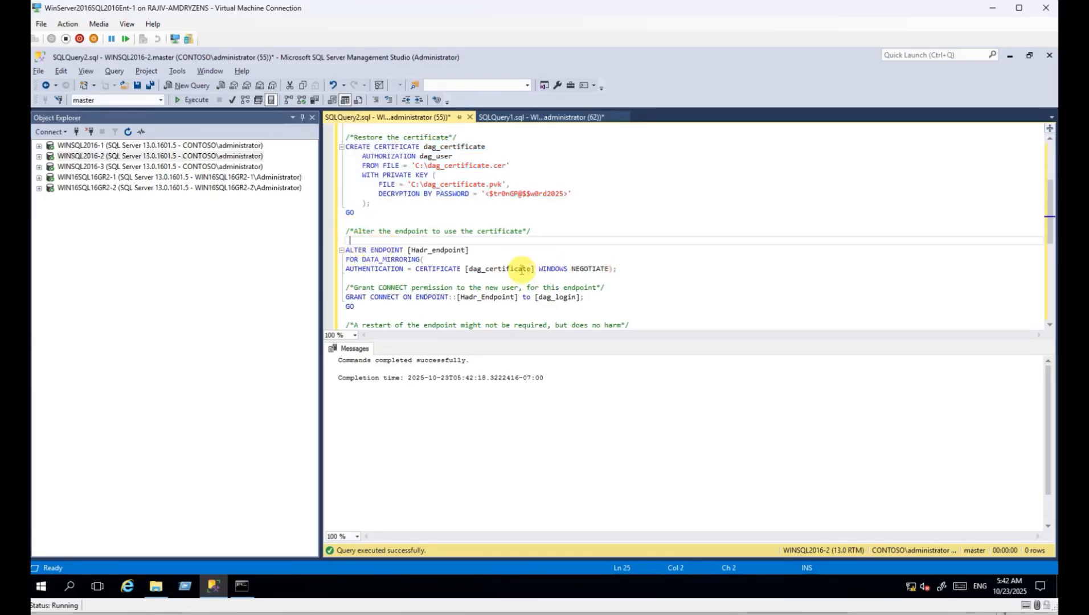
pyautogui.keyDown('shift'); pyautogui.click(627, 268); pyautogui.keyUp('shift')
pyautogui.press('F5')
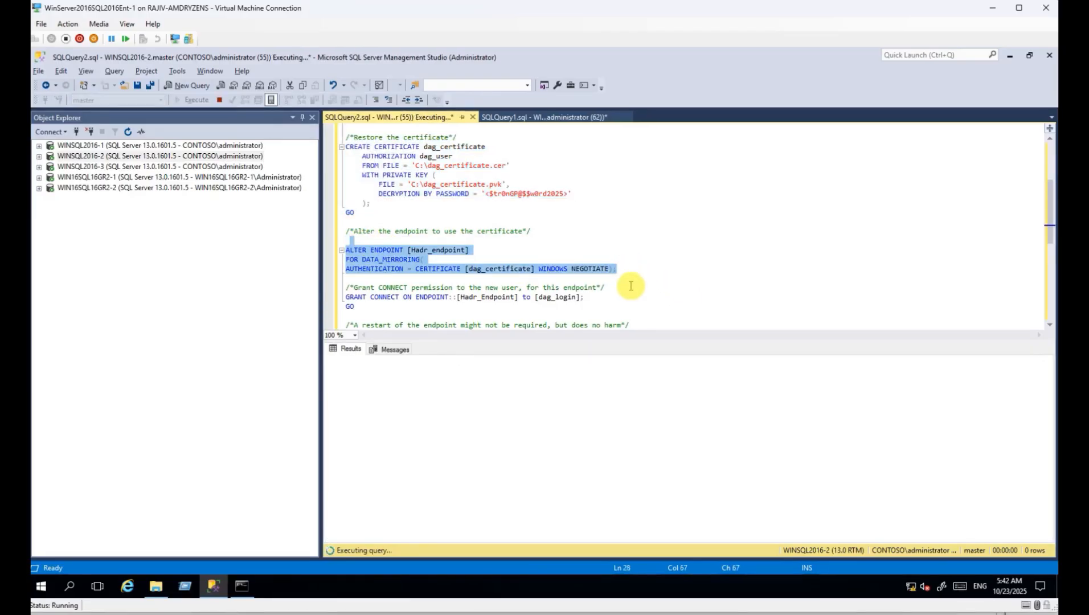
pyautogui.scroll(-3, 675, 263)
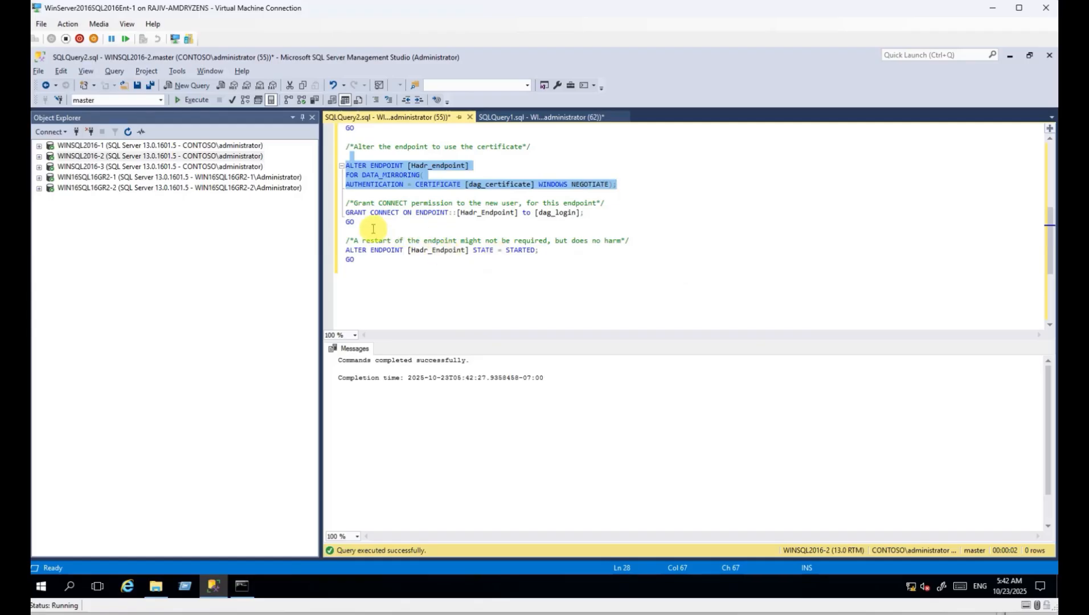
pyautogui.moveTo(346, 213); pyautogui.dragTo(414, 275)
pyautogui.press('F5')
pyautogui.press('F5')
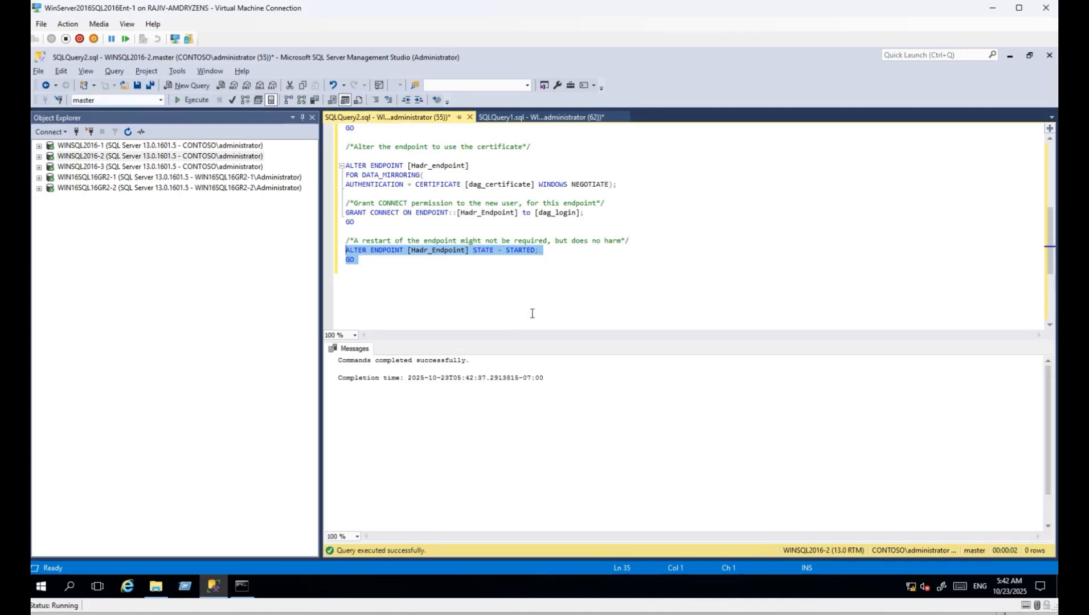
# Copy the whole script and start a new query connected to WINSQL2016-3.
pyautogui.hotkey('ctrl', 'a')
pyautogui.scroll(2, 512, 256)
pyautogui.rightClick(381, 228)
pyautogui.click(418, 248)
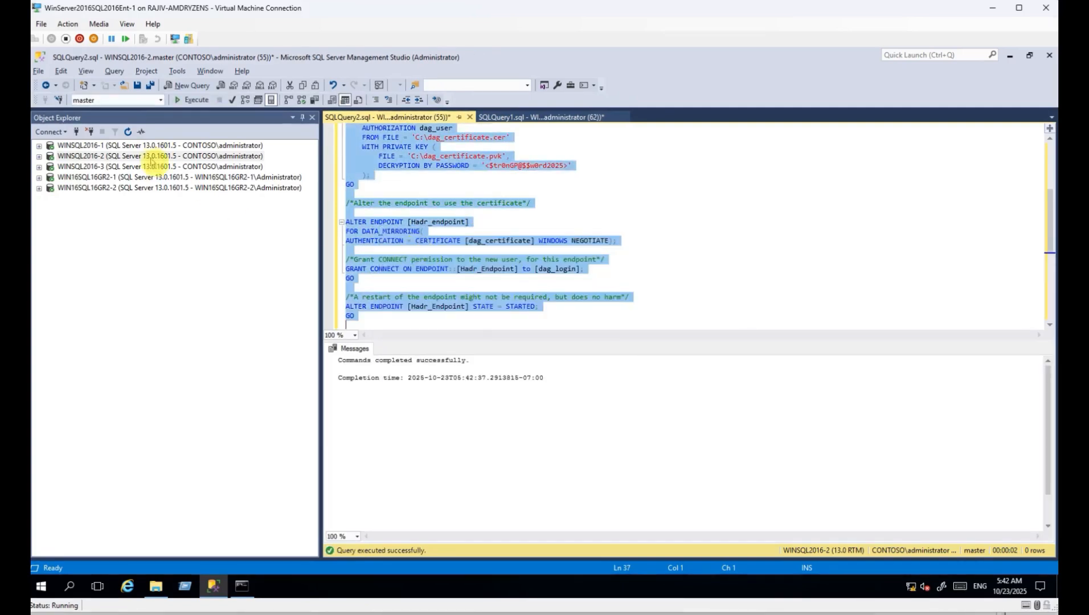
pyautogui.click(132, 155)
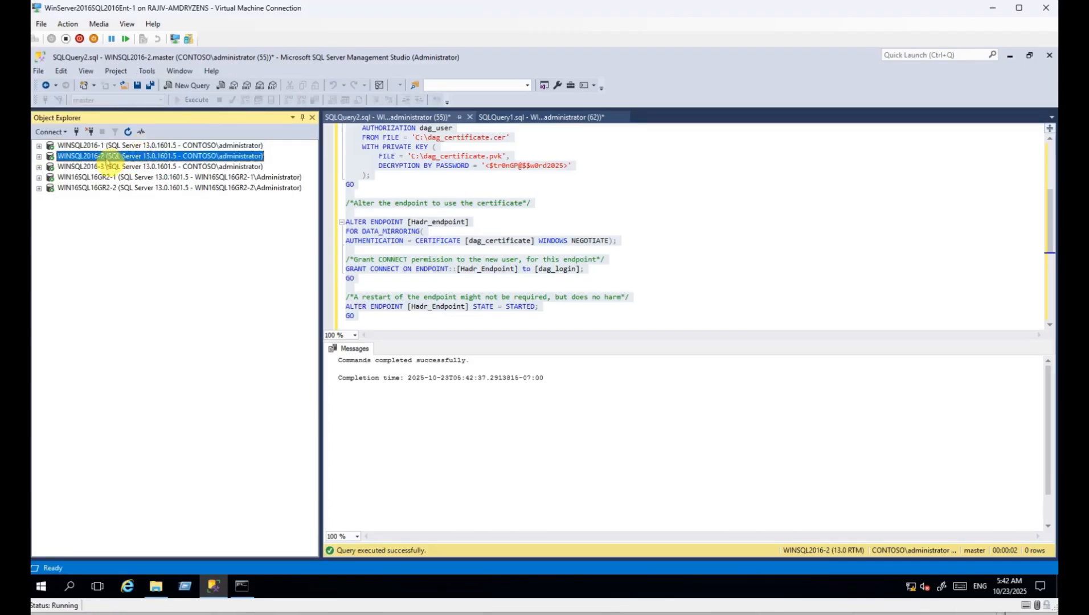
pyautogui.click(121, 167)
pyautogui.click(120, 178)
pyautogui.click(121, 189)
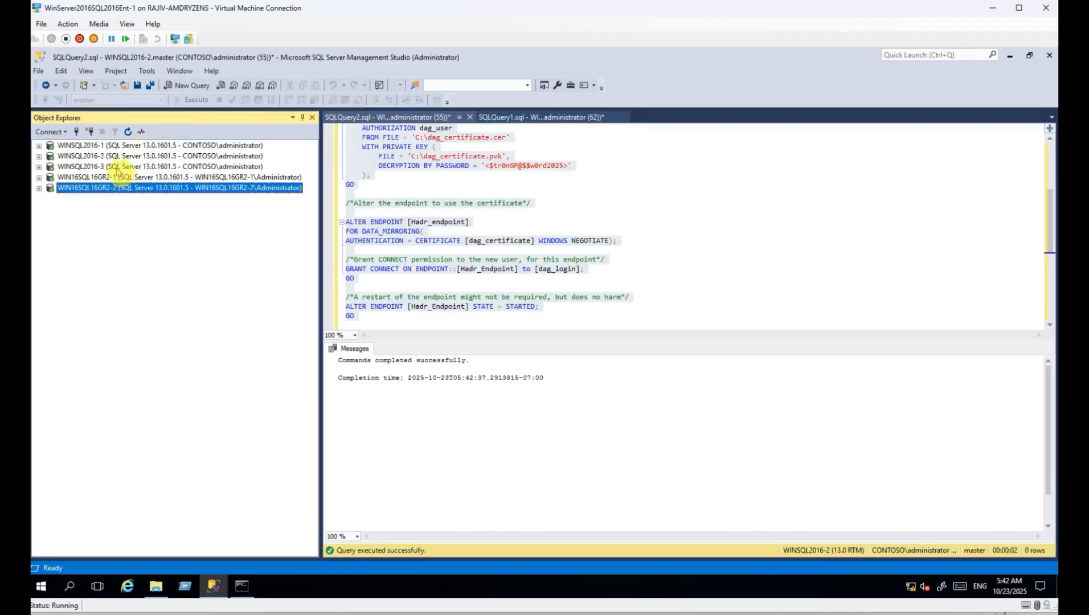
pyautogui.click(122, 168)
pyautogui.hotkey('ctrl', 'n')
# Paste the certificate and endpoint script on WINSQL2016-3, run it and review the error messages.
pyautogui.hotkey('ctrl', 'v')
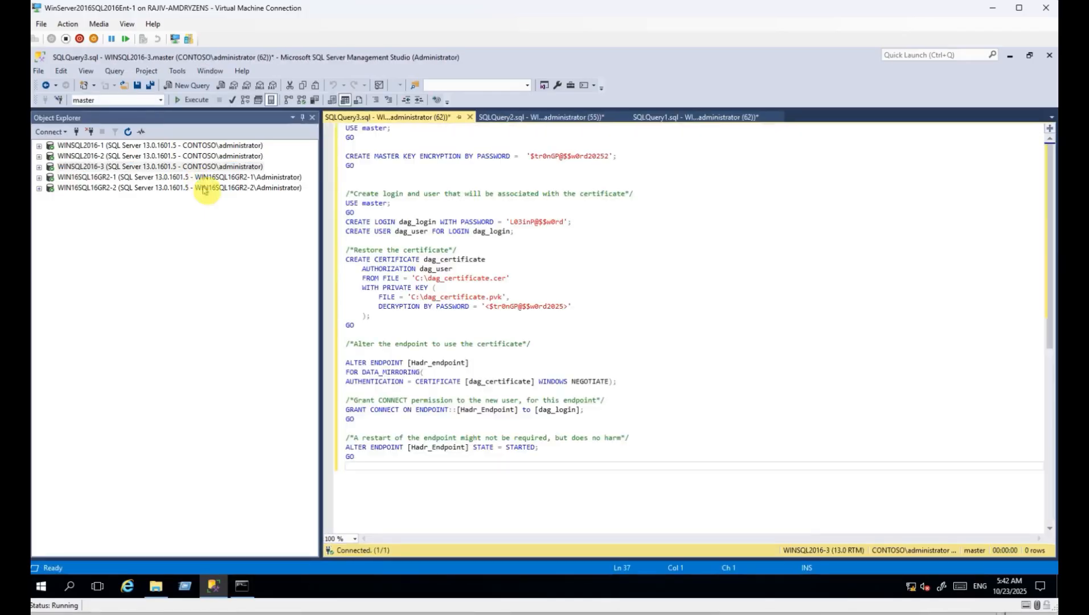
pyautogui.click(194, 100)
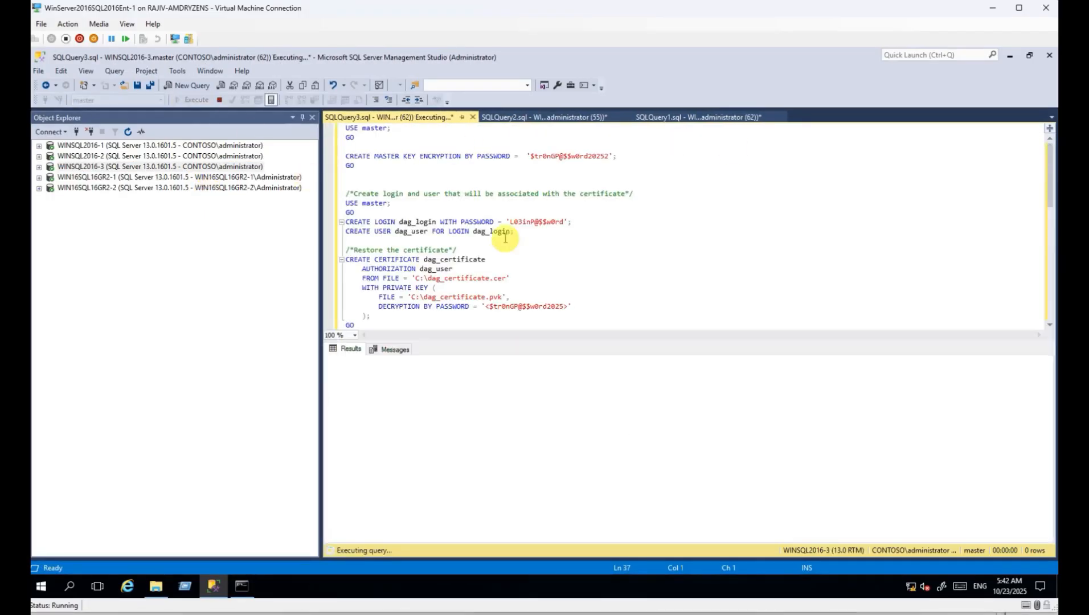
pyautogui.click(394, 349)
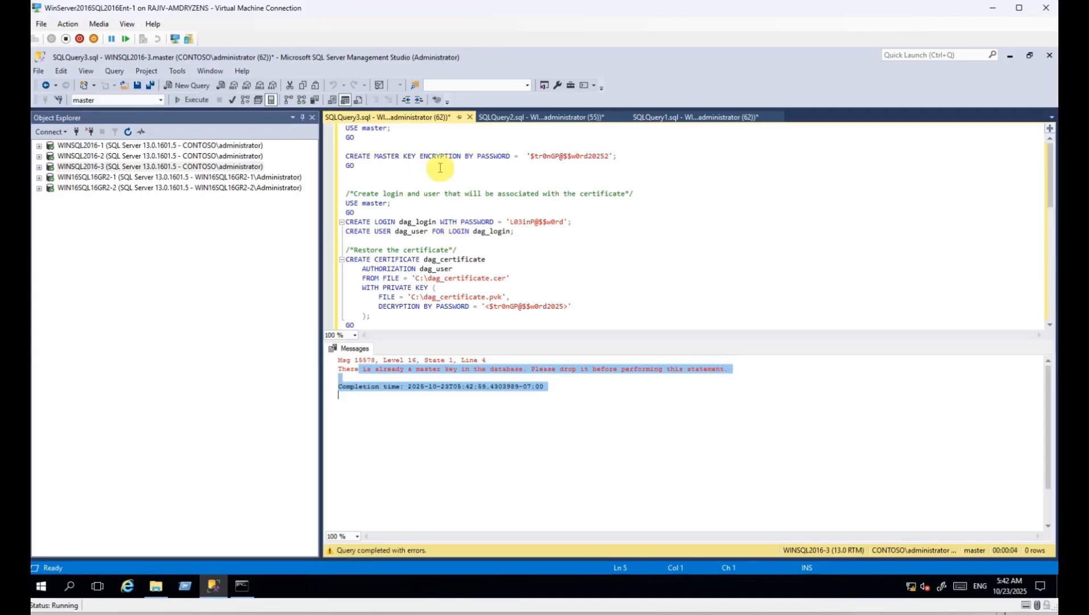
pyautogui.moveTo(371, 174); pyautogui.dragTo(346, 128)
pyautogui.click(404, 402)
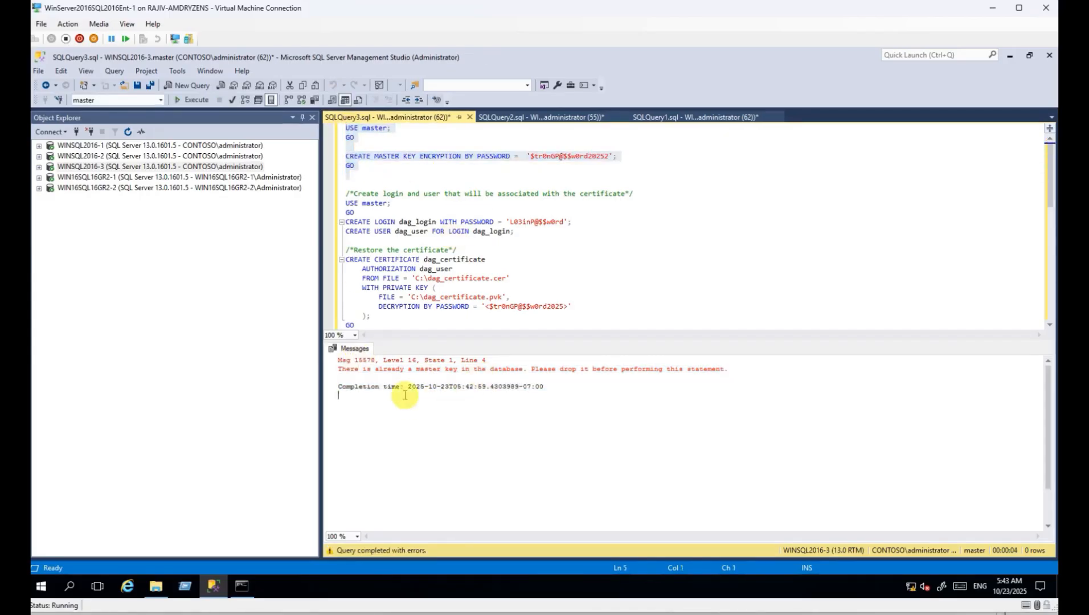
pyautogui.moveTo(346, 387); pyautogui.dragTo(579, 401)
# Close SQLQuery3 without saving and start a new query on WIN16SQL16GR2-1.
pyautogui.click(220, 180)
pyautogui.click(433, 117)
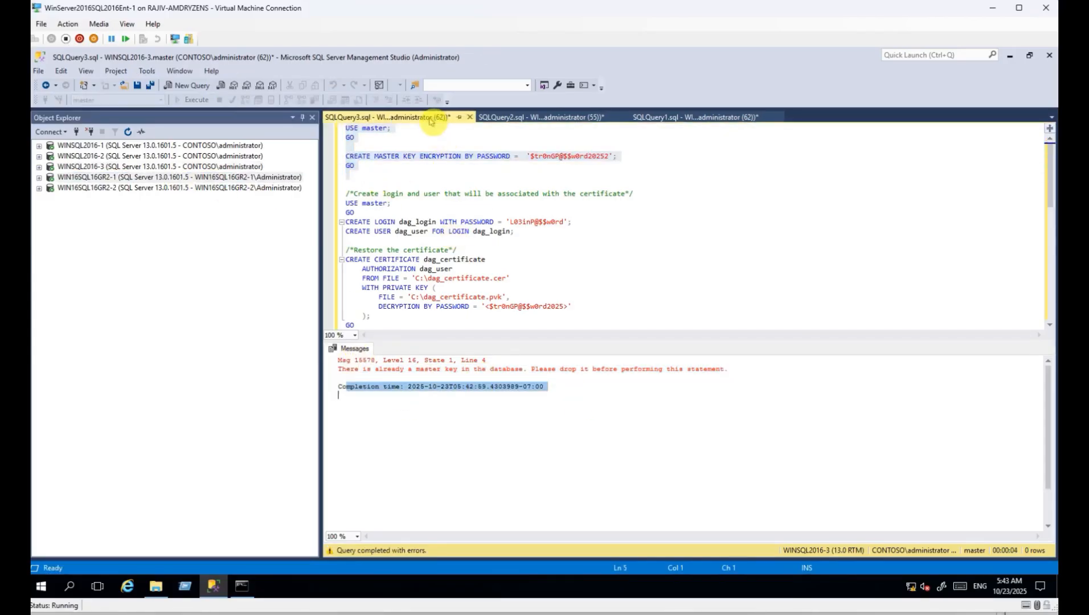
pyautogui.click(470, 116)
pyautogui.click(586, 387)
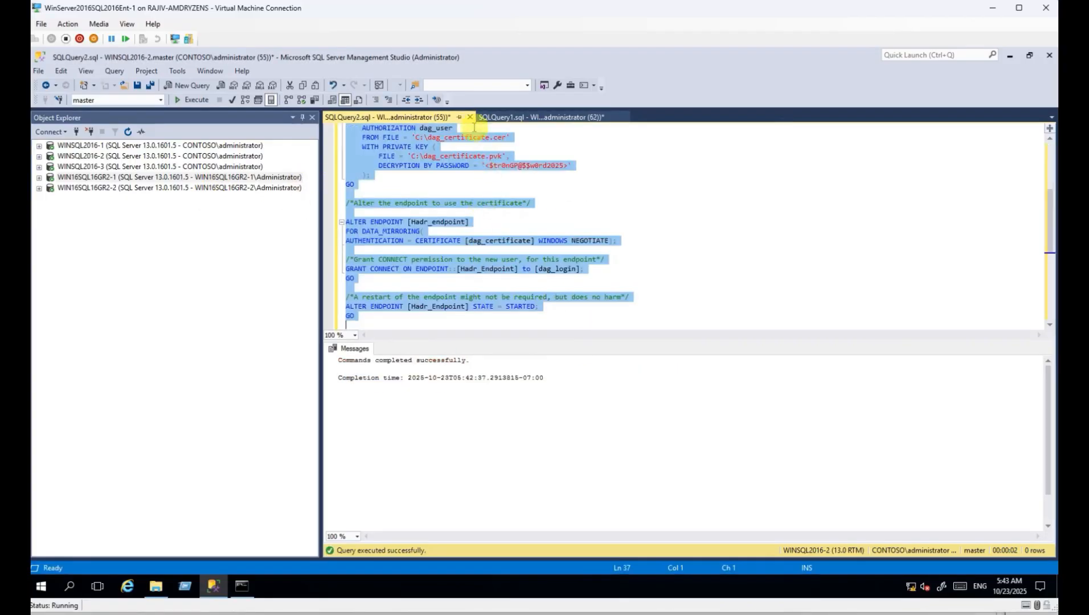
pyautogui.click(160, 178)
pyautogui.hotkey('ctrl', 'n')
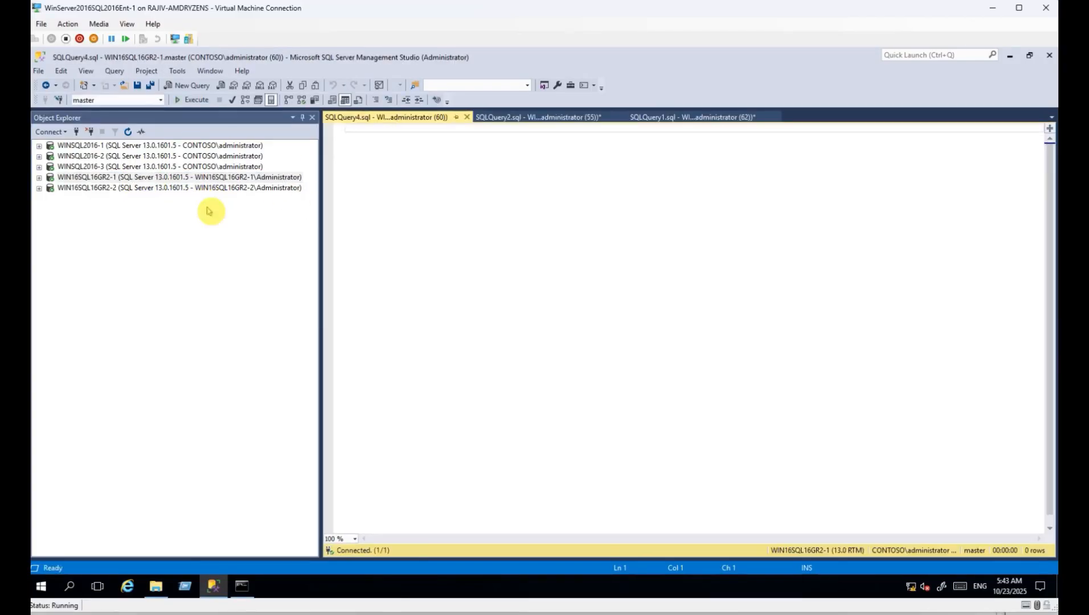
# Run the certificate, login and endpoint script on WIN16SQL16GR2-1 without the CREATE MASTER KEY lines.
pyautogui.hotkey('ctrl', 'v')
pyautogui.moveTo(380, 180); pyautogui.dragTo(340, 127)
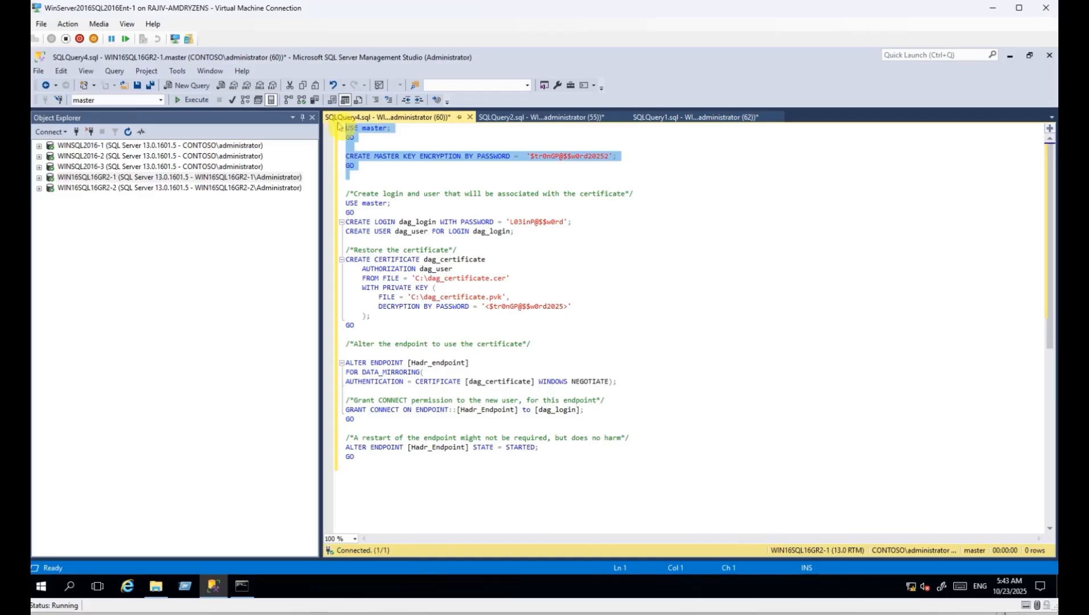
pyautogui.press('Delete')
pyautogui.press('F5')
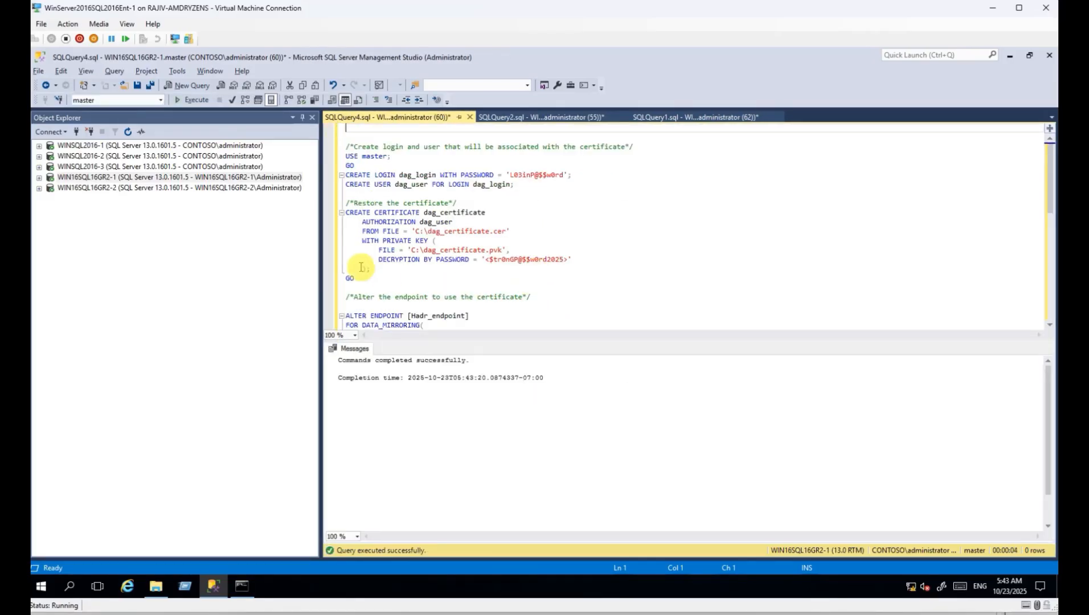
# Run the same script, minus the master-key statements, in a new WIN16SQL16GR2-2 query.
pyautogui.click(165, 188)
pyautogui.hotkey('ctrl', 'n')
pyautogui.hotkey('ctrl', 'v')
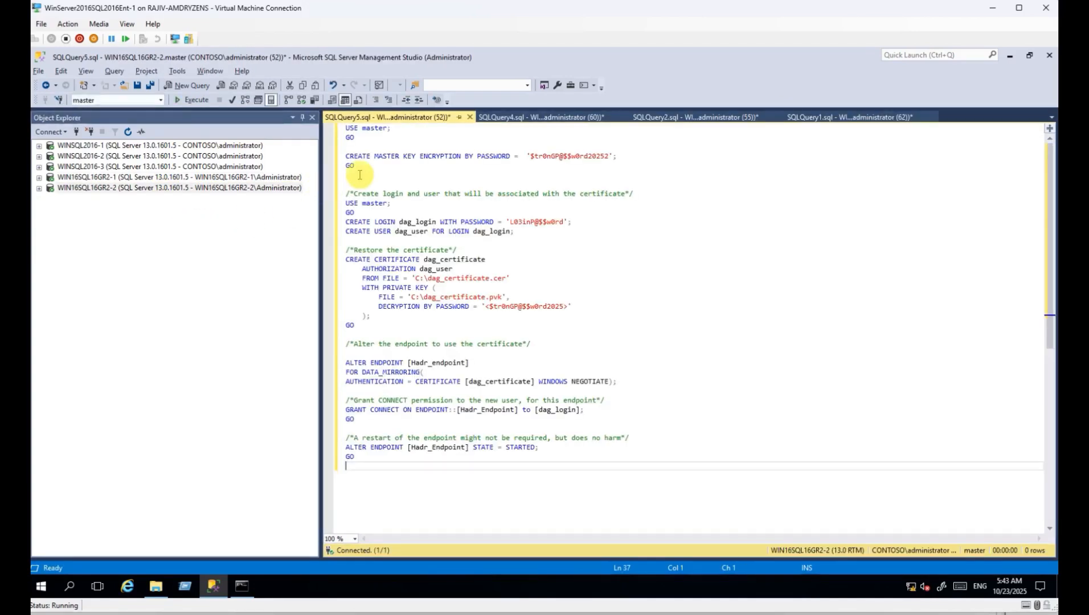
pyautogui.moveTo(376, 180); pyautogui.dragTo(311, 66)
pyautogui.press('Delete')
pyautogui.press('F5')
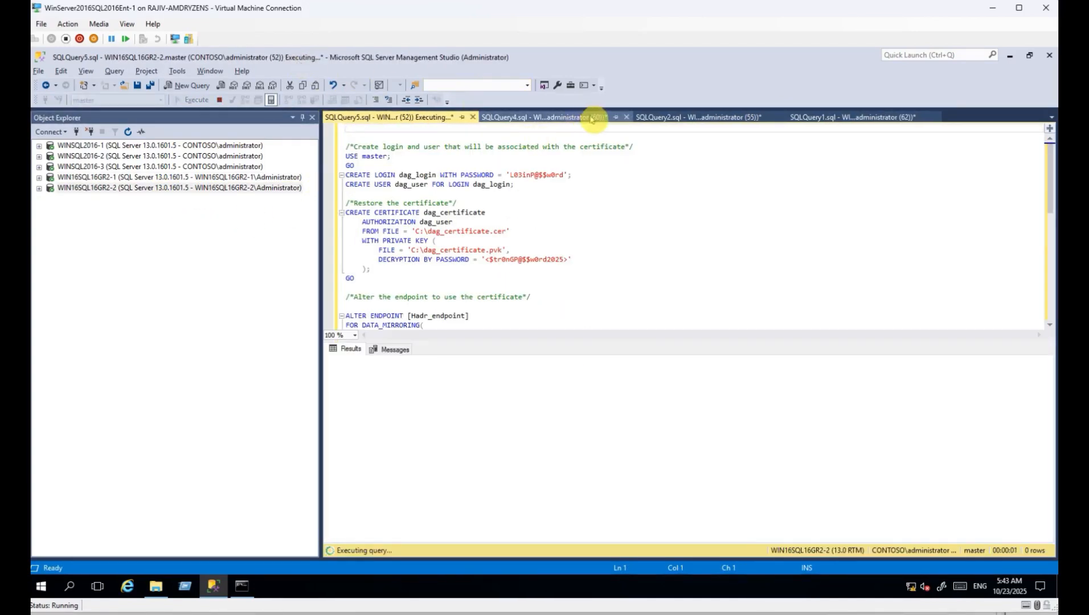
# Close both GR2 query tabs without saving them.
pyautogui.click(626, 117)
pyautogui.click(585, 387)
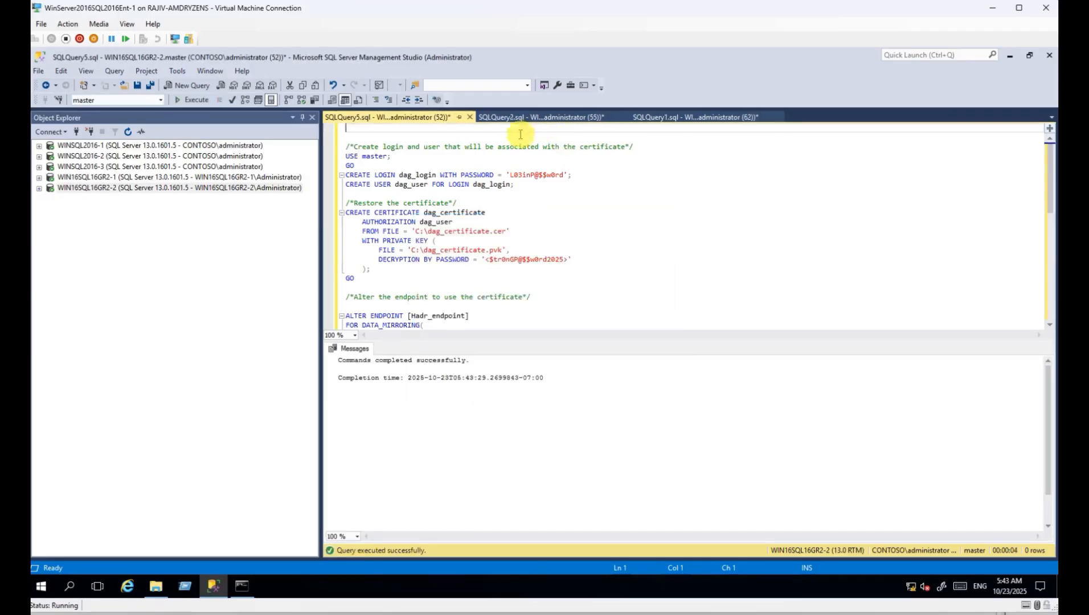
pyautogui.click(516, 118)
pyautogui.click(418, 116)
pyautogui.click(470, 118)
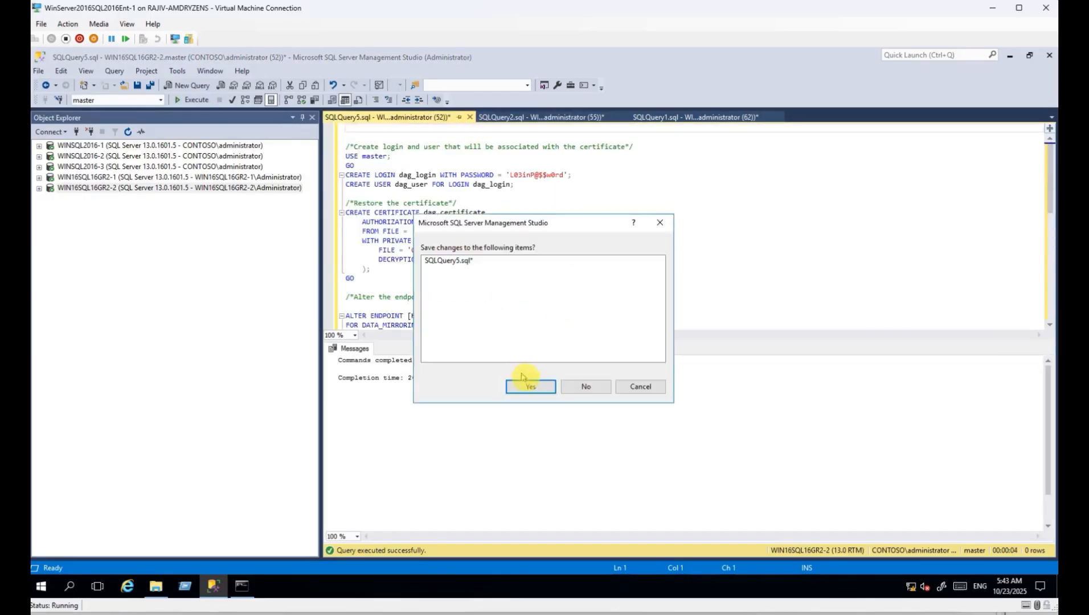
pyautogui.click(581, 386)
pyautogui.click(151, 221)
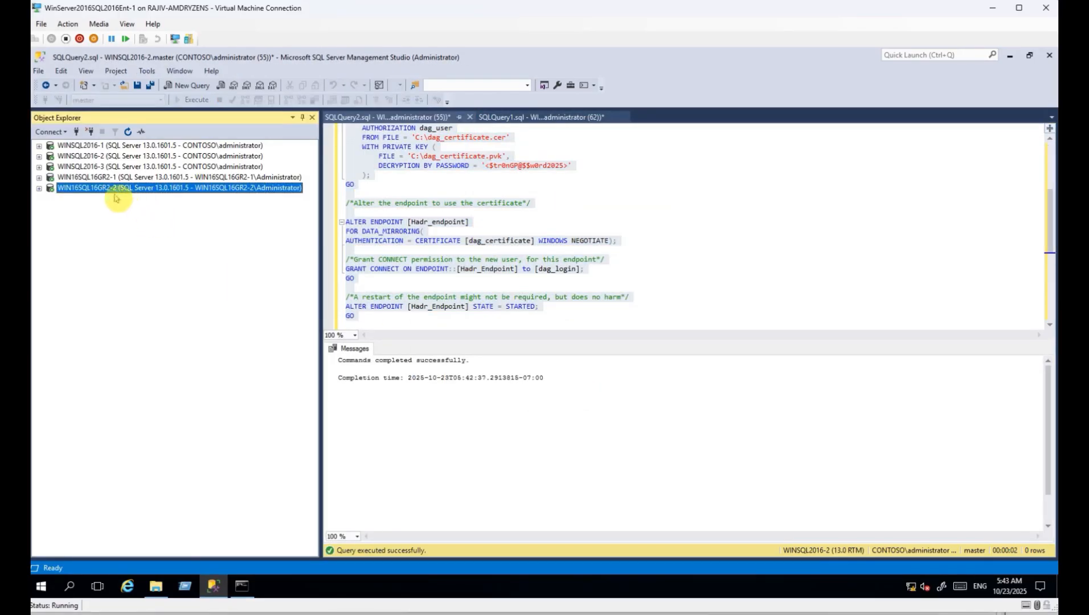
# Expand WINSQL2016-1's Databases and select AGTestSQL16.
pyautogui.press('Up')
pyautogui.press('Up')
pyautogui.press('Up')
pyautogui.press('Up')
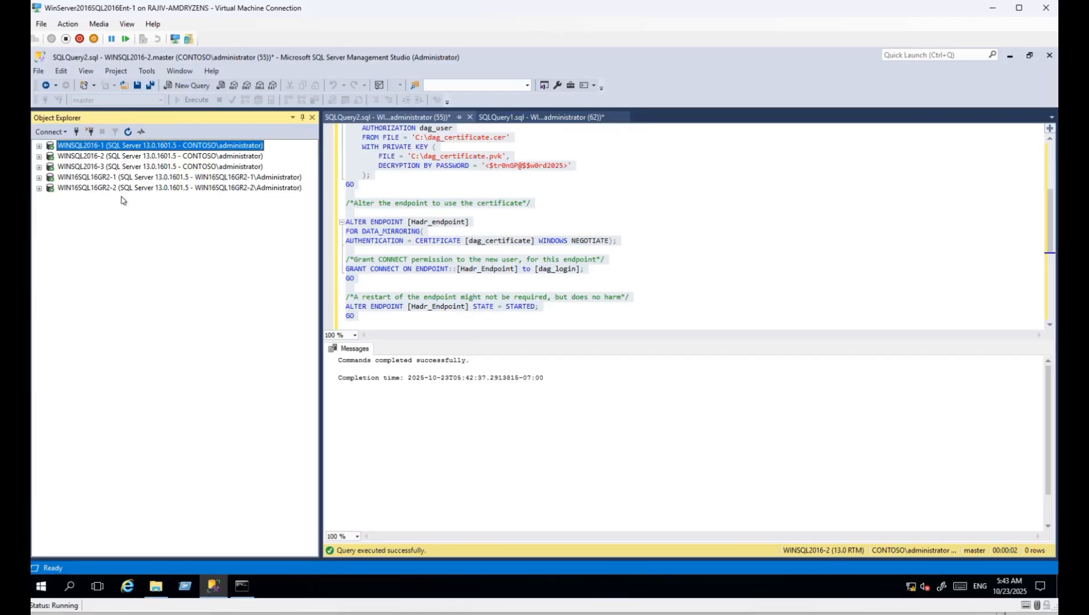
pyautogui.click(544, 232)
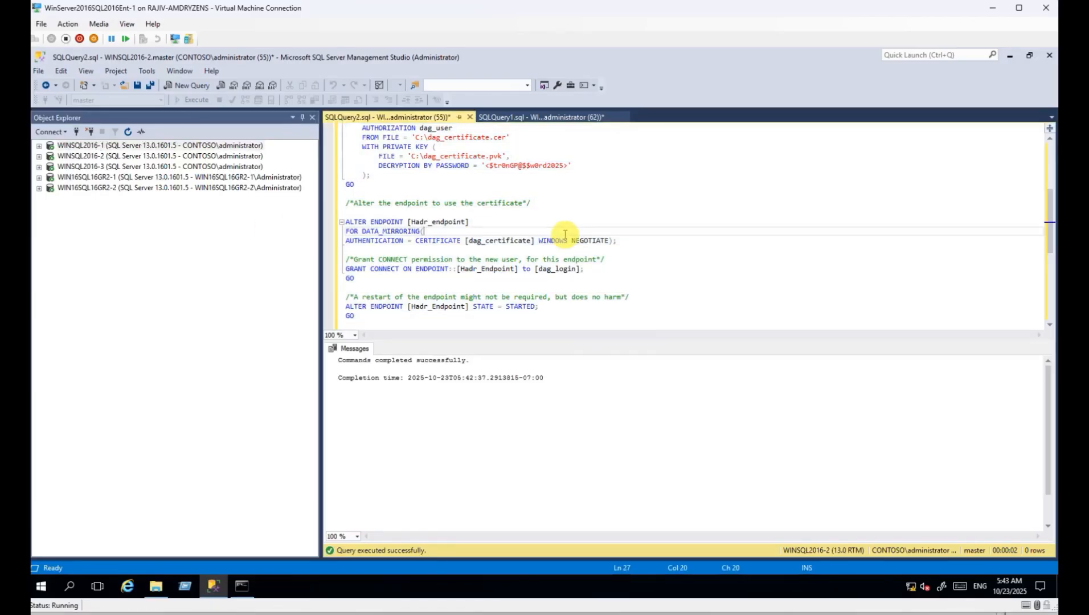
pyautogui.doubleClick(92, 146)
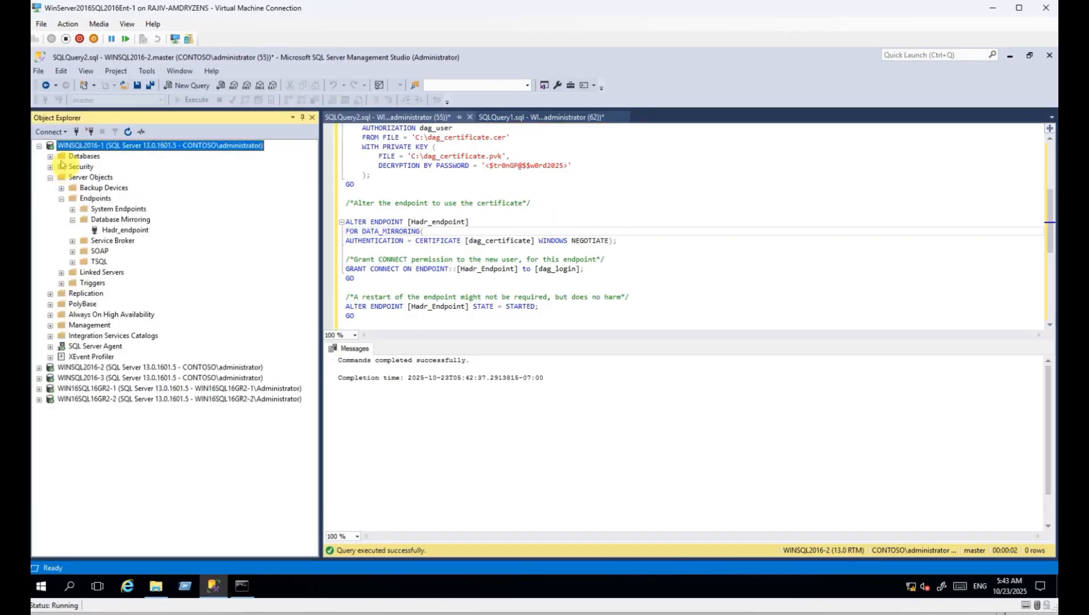
pyautogui.click(50, 156)
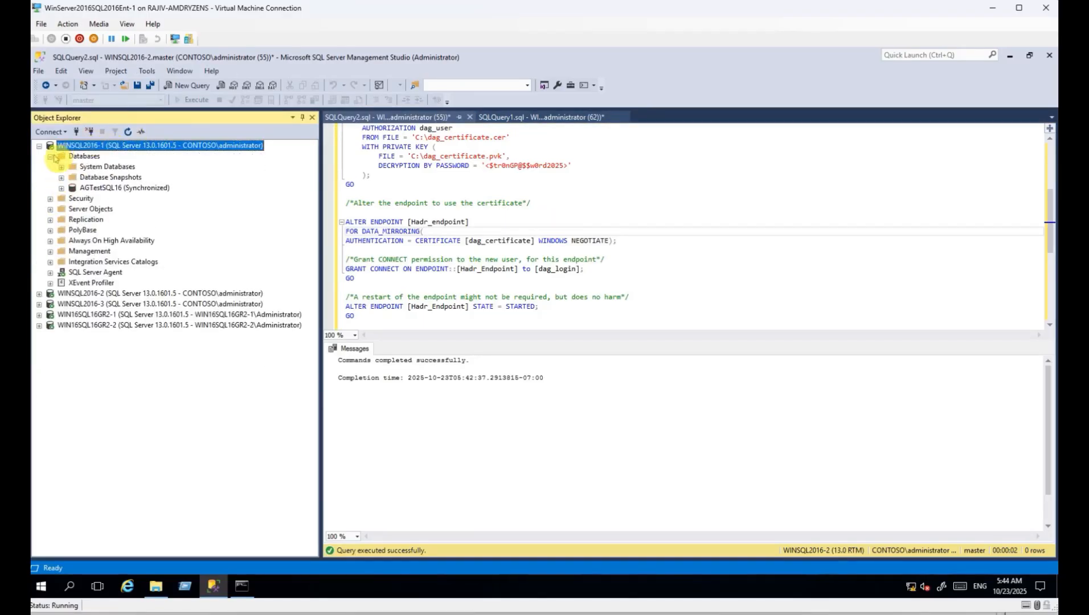
pyautogui.click(111, 188)
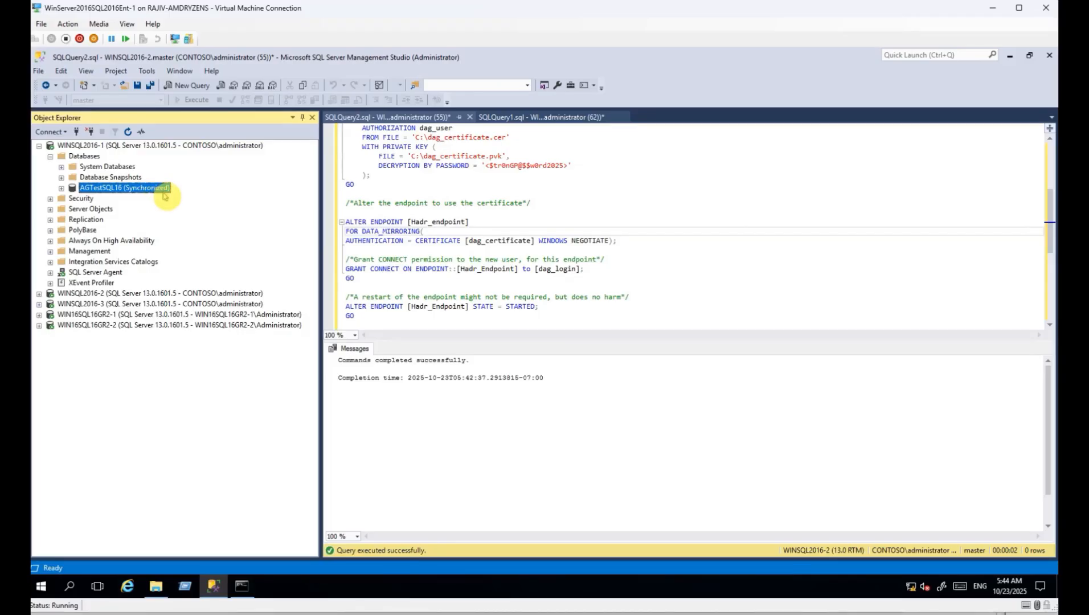
# Inspect AGTestsql16 on WINSQL2016-2, then refresh and browse WIN16SQL16GR2-1's availability groups and databases.
pyautogui.click(39, 294)
pyautogui.click(50, 305)
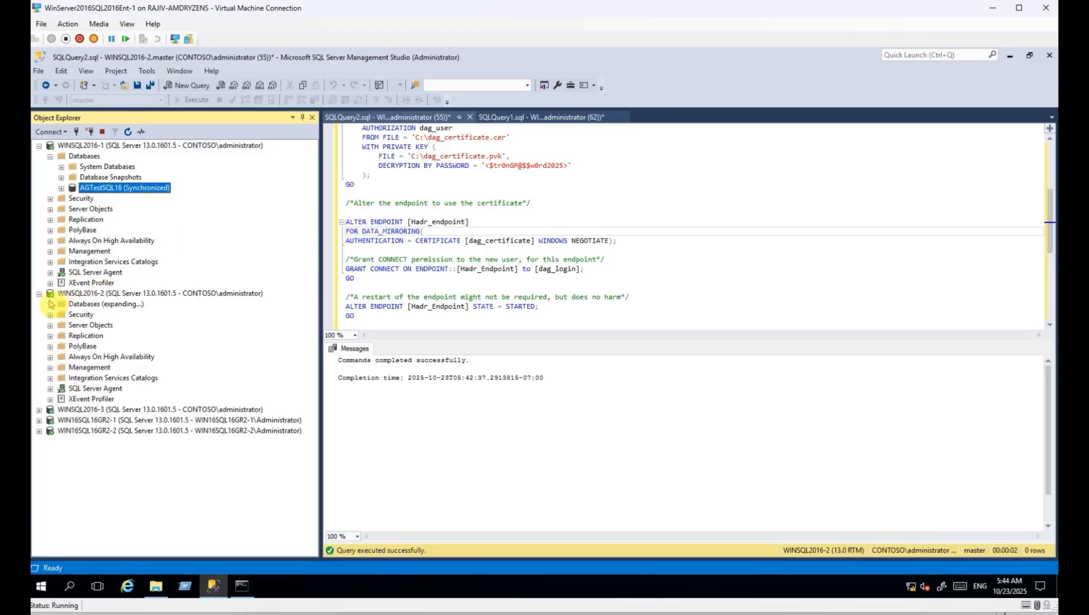
pyautogui.click(110, 339)
pyautogui.click(39, 294)
pyautogui.click(39, 315)
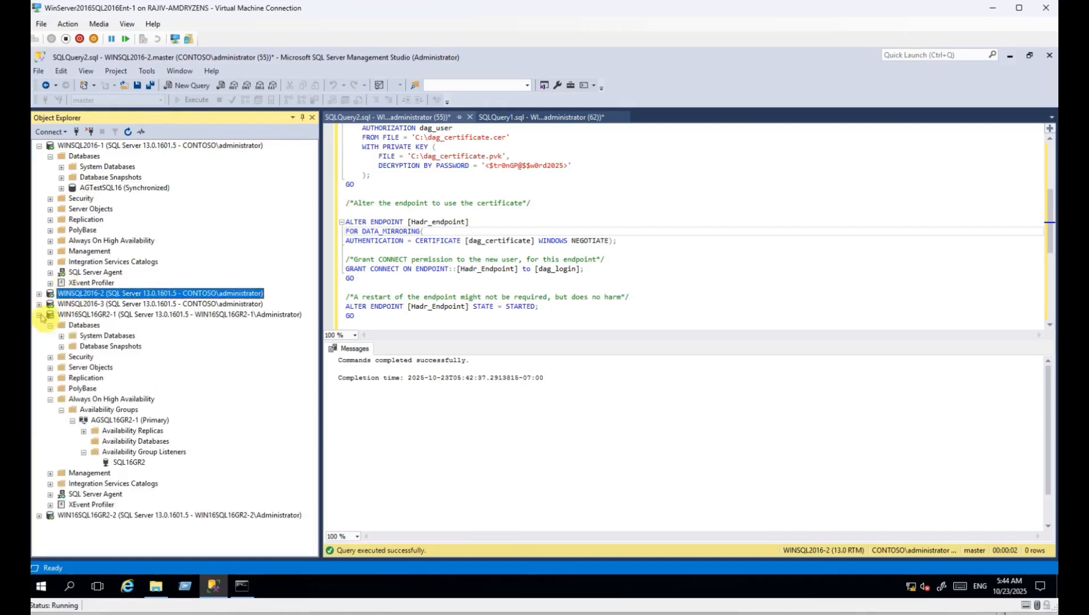
pyautogui.click(91, 315)
pyautogui.click(129, 132)
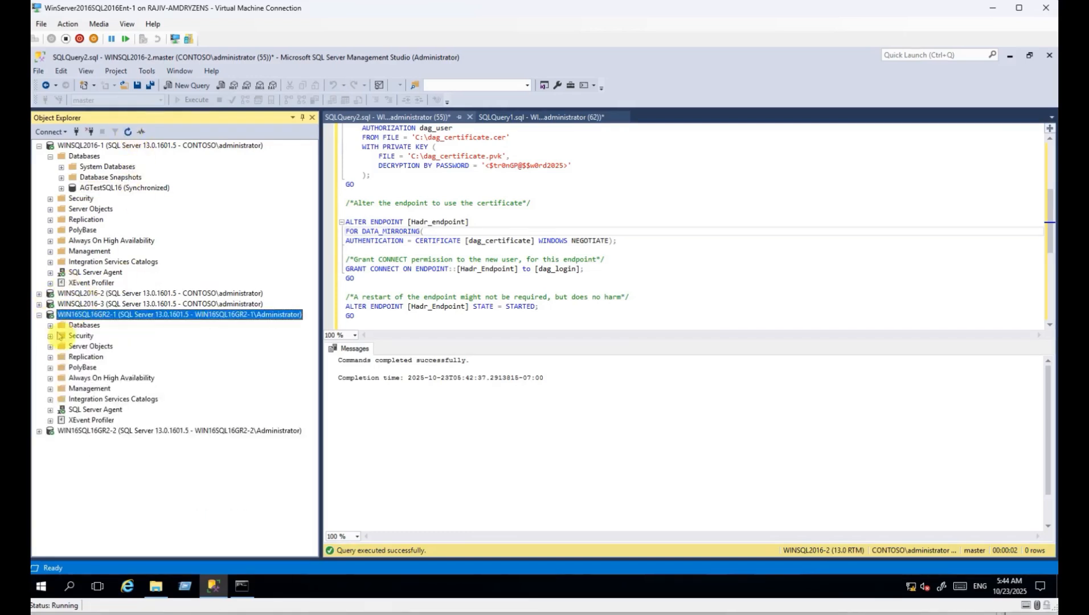
pyautogui.click(50, 326)
pyautogui.click(91, 326)
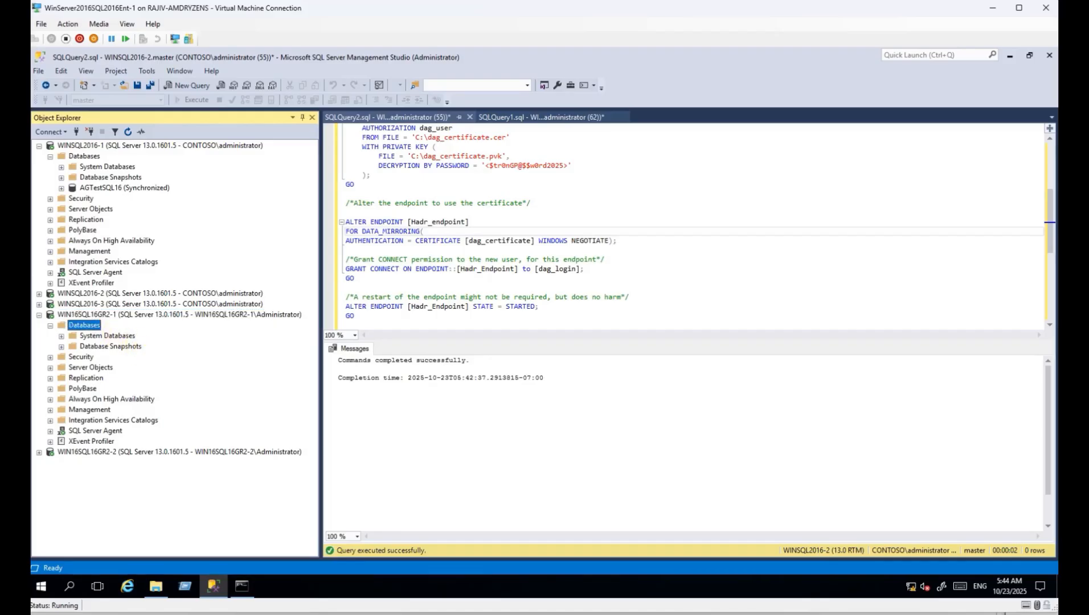
pyautogui.click(37, 316)
# Reselect AGTestSQL16 on WINSQL2016-1 after checking the WIN16SQL16GR2-2 and GR2-1 nodes.
pyautogui.click(114, 189)
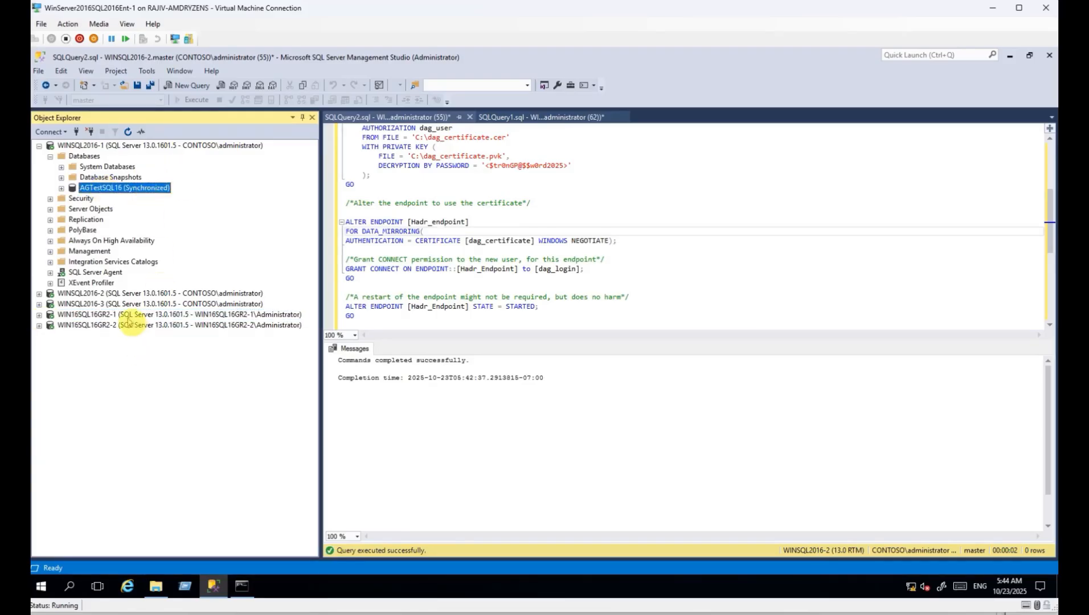
pyautogui.click(126, 325)
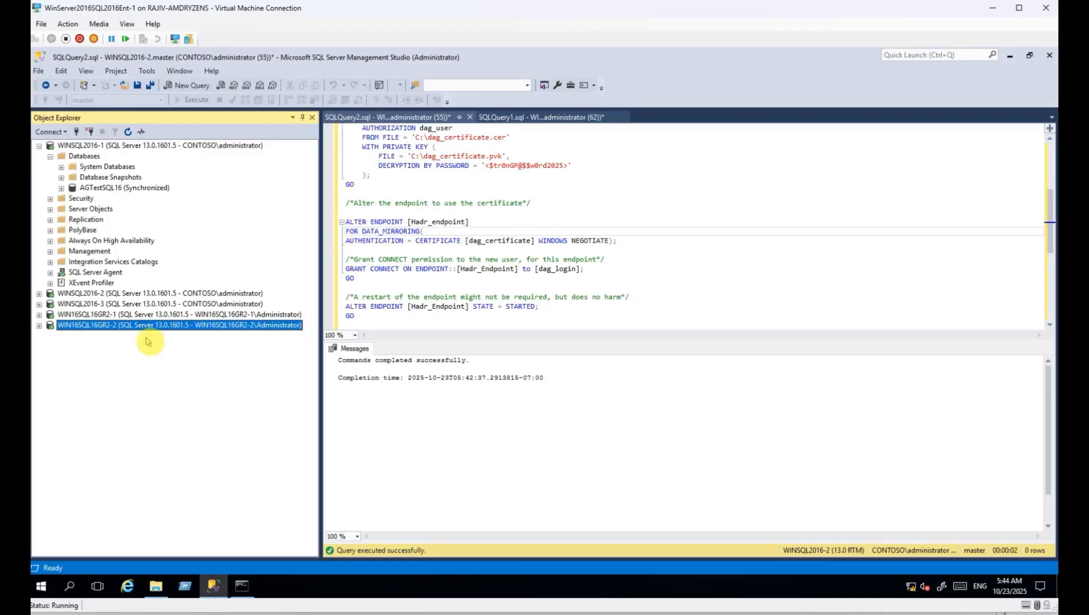
pyautogui.click(124, 314)
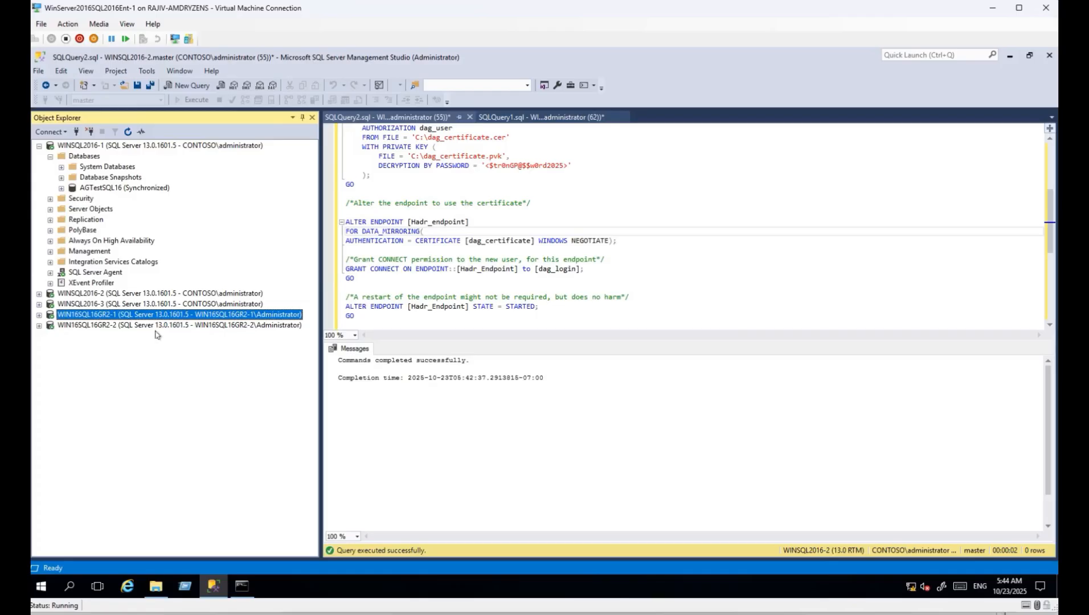
pyautogui.click(121, 189)
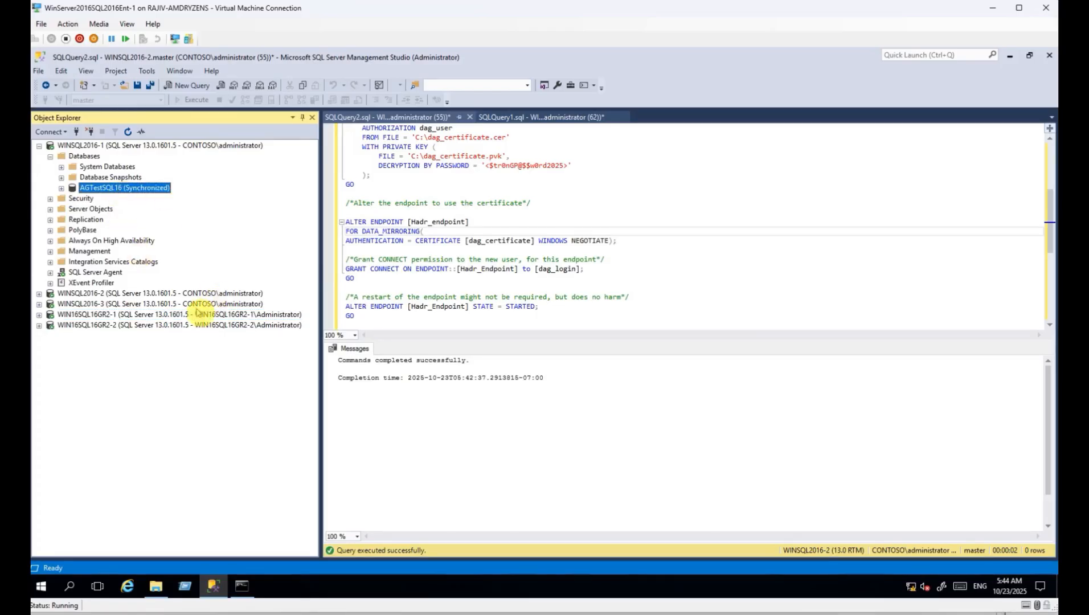
# Copy WINSQL2016-1's default backup path from its Server Properties database settings.
pyautogui.rightClick(131, 146)
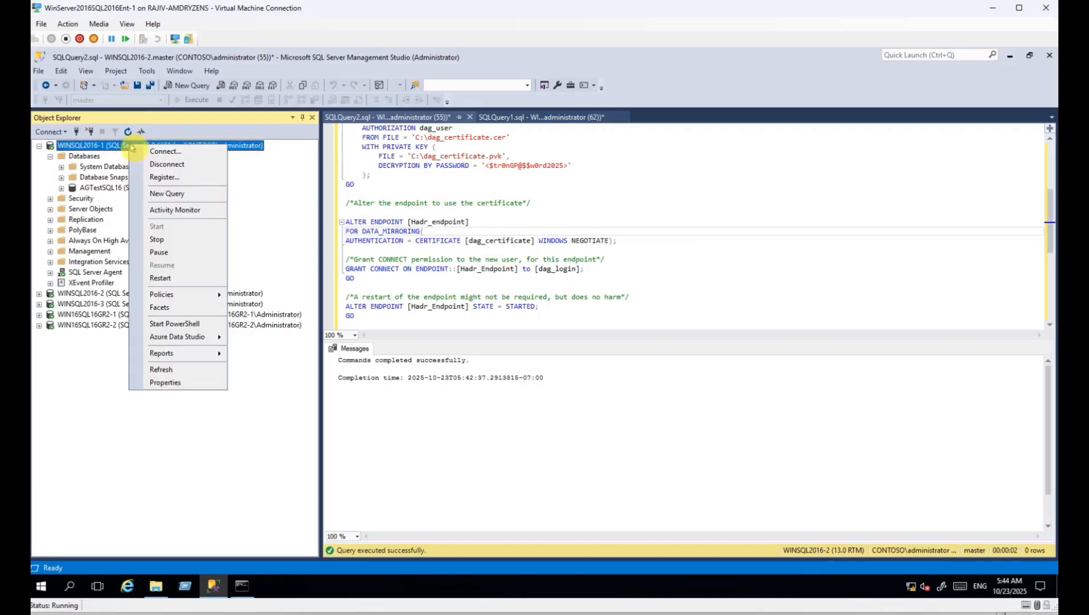
pyautogui.click(165, 383)
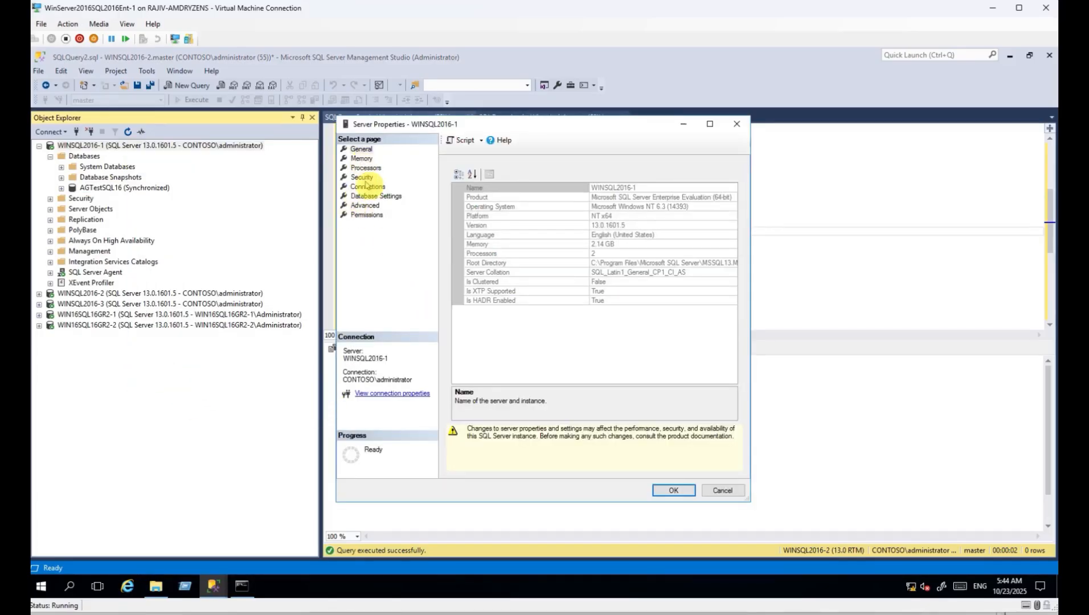
pyautogui.click(376, 196)
pyautogui.click(505, 417)
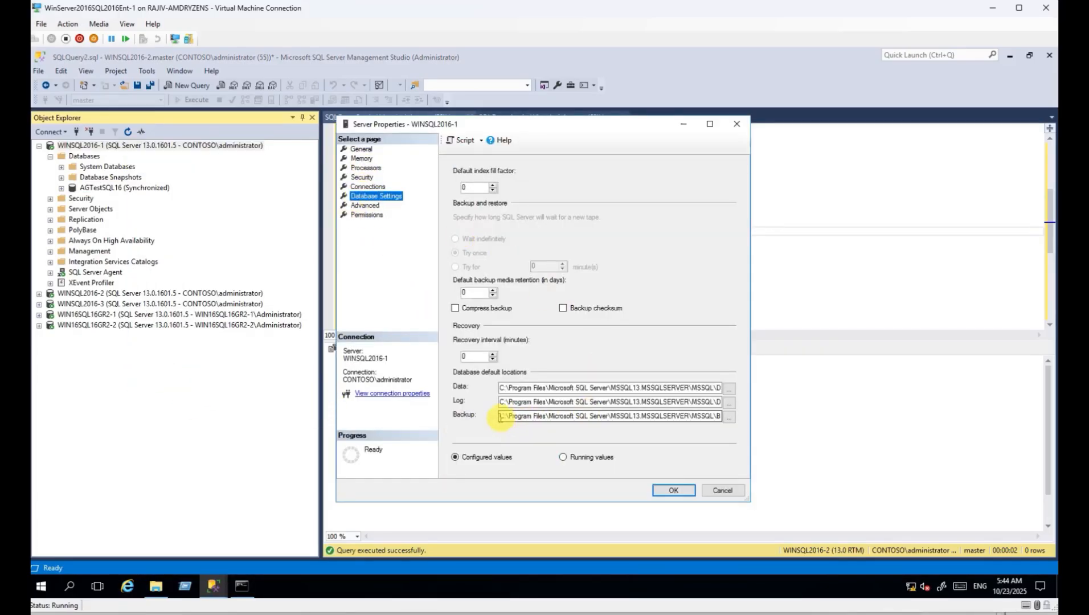
pyautogui.moveTo(496, 416); pyautogui.dragTo(756, 416)
pyautogui.hotkey('ctrl', 'c')
pyautogui.press('Escape')
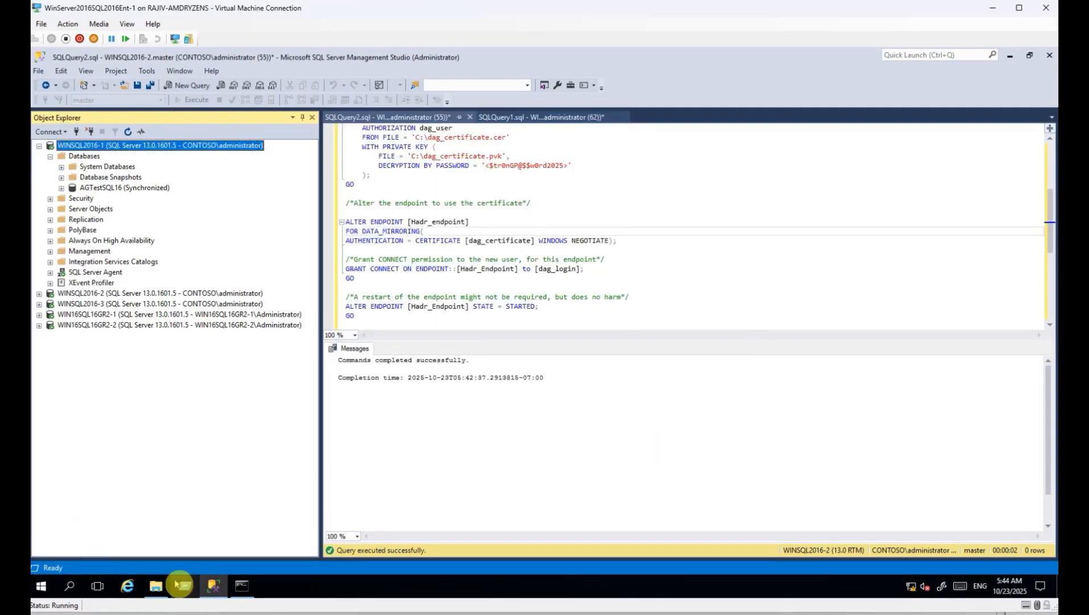
# Open that Backup folder through Run and copy both AGTestSQL16 backup files.
pyautogui.press('super+r')
pyautogui.hotkey('ctrl', 'v')
pyautogui.click(126, 548)
pyautogui.moveTo(402, 277); pyautogui.dragTo(391, 229)
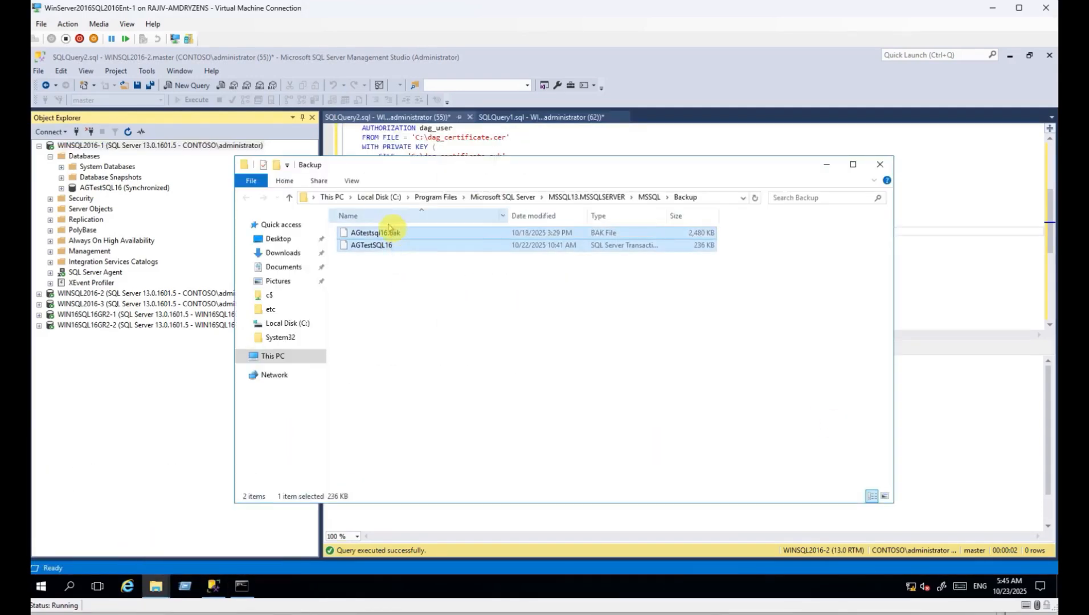
pyautogui.rightClick(373, 241)
pyautogui.click(241, 298)
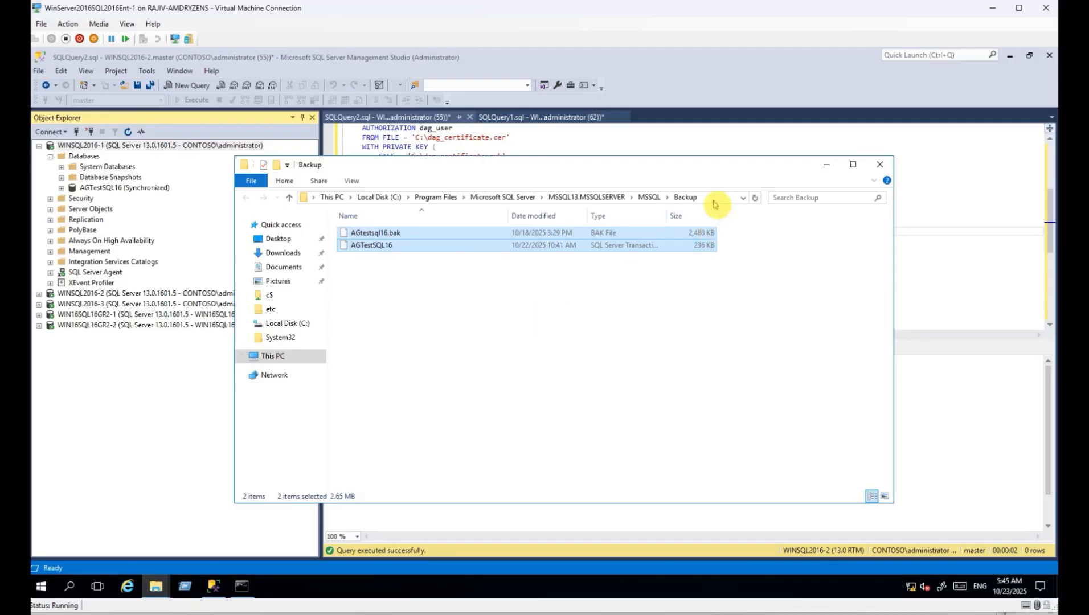
# Paste the two backup files into the \\Win16sql16GR2-1\c$ share.
pyautogui.click(121, 315)
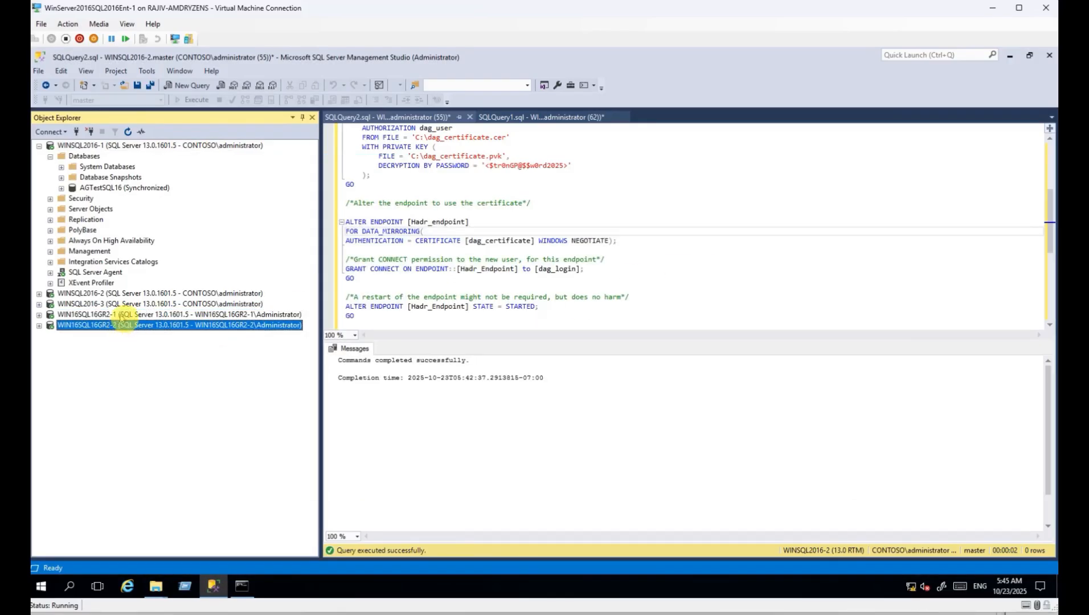
pyautogui.hotkey('alt', 'Tab')
pyautogui.click(702, 200)
pyautogui.write('\\\\')
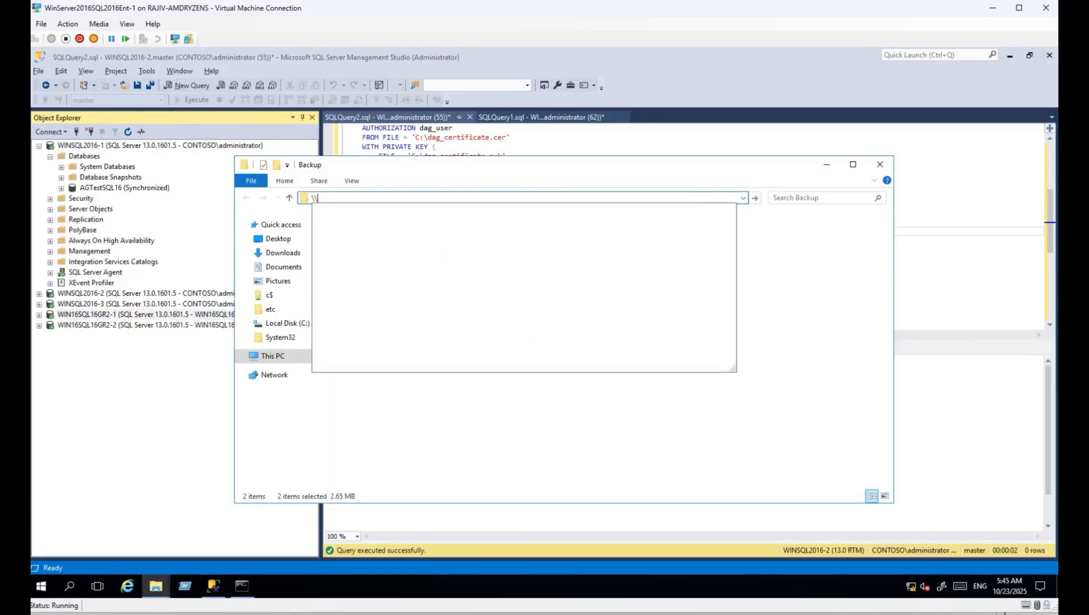
pyautogui.write('win16')
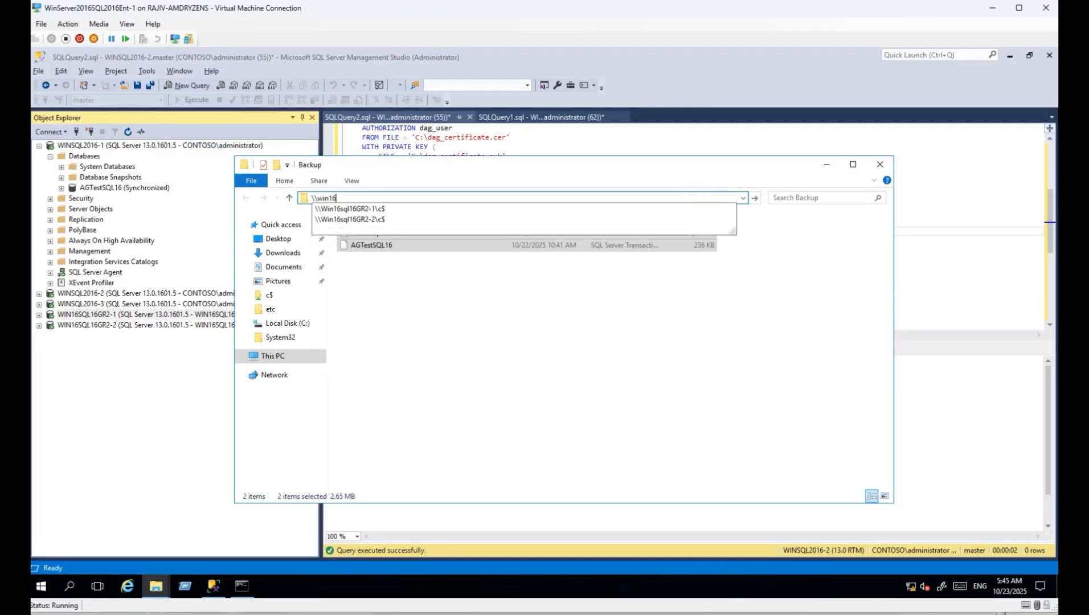
pyautogui.click(414, 208)
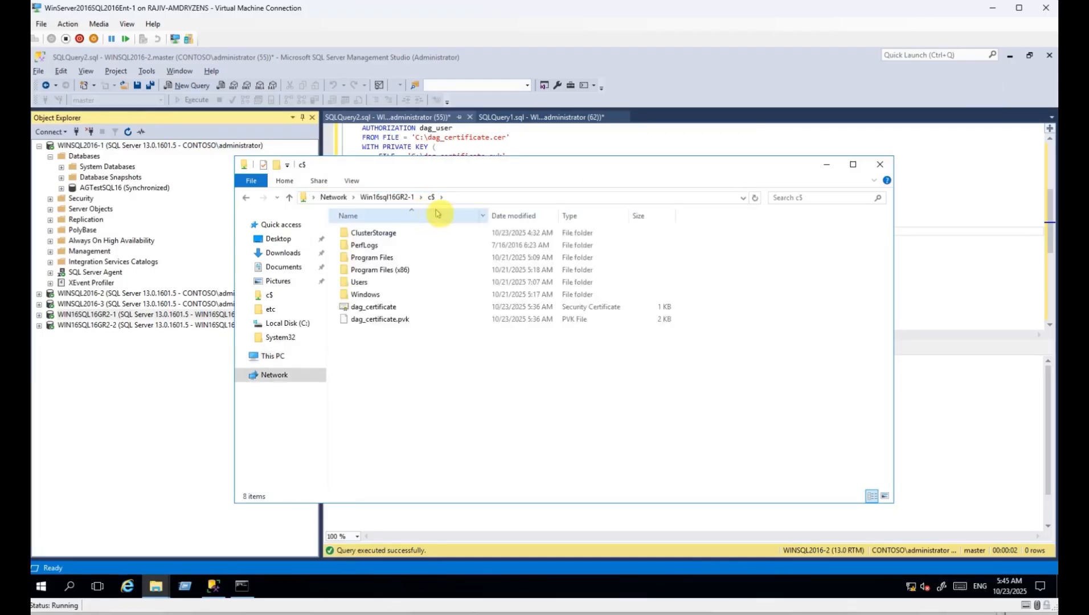
pyautogui.hotkey('ctrl', 'v')
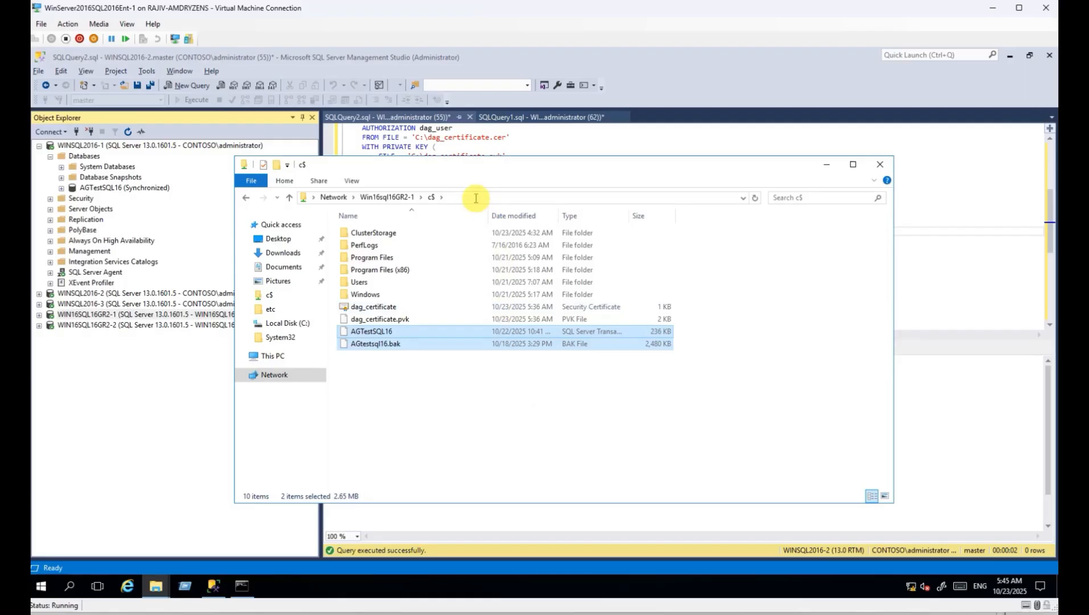
# Paste the backup files into the \\Win16sql16GR2-2\c$ share as well.
pyautogui.click(413, 200)
pyautogui.click(373, 198)
pyautogui.press('BackSpace')
pyautogui.write('2')
pyautogui.press('Return')
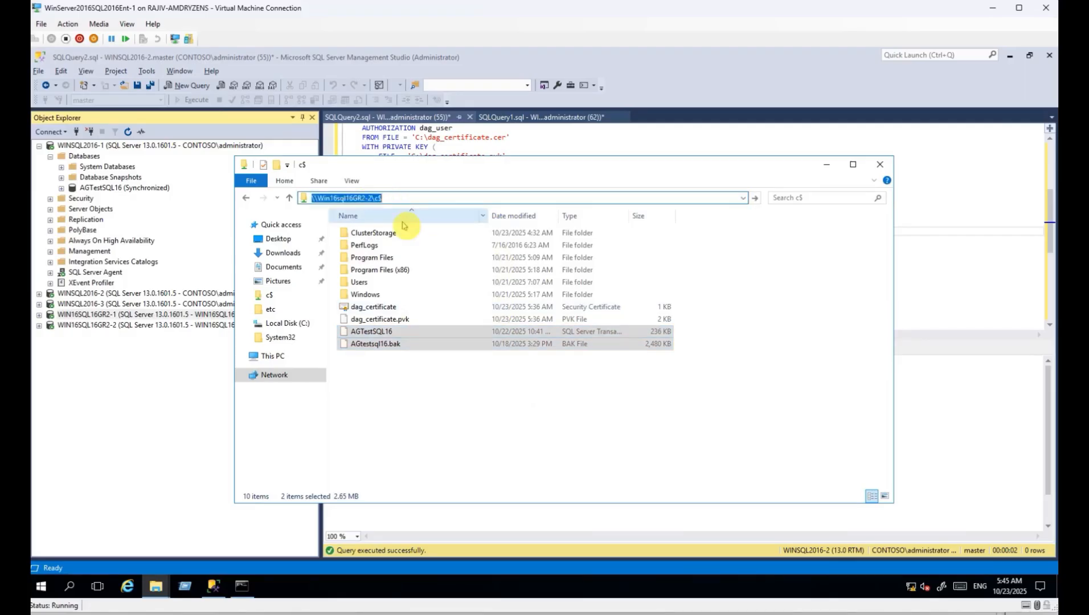
pyautogui.hotkey('ctrl', 'v')
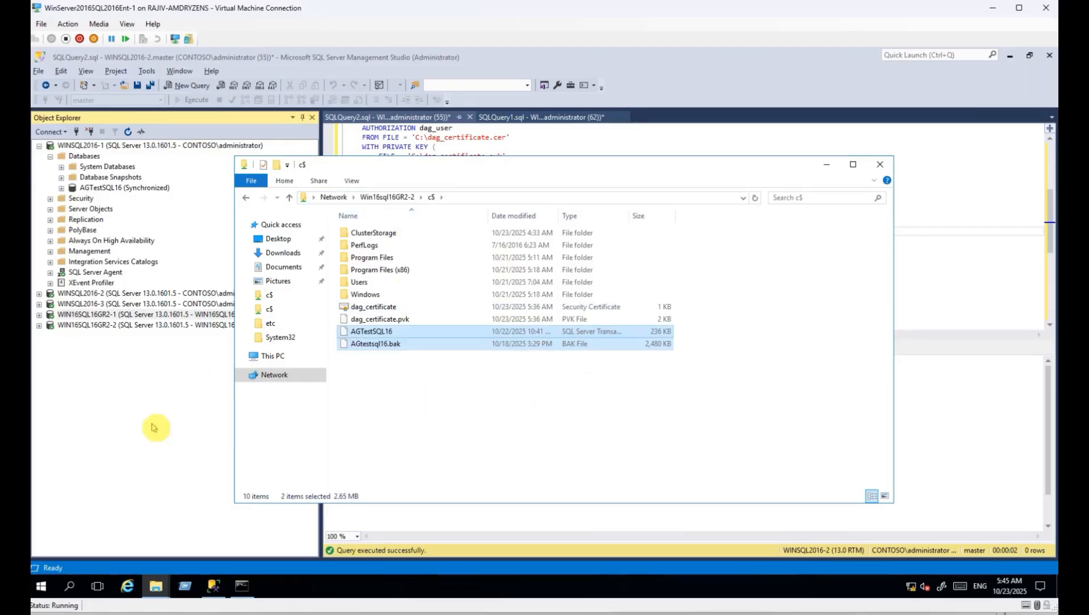
pyautogui.click(198, 316)
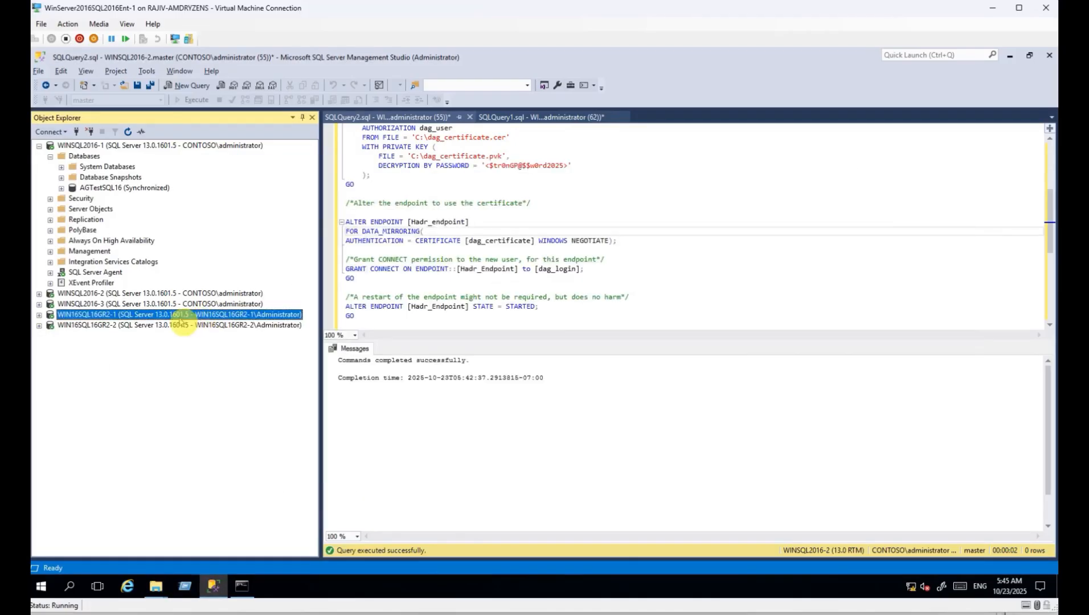
# Restore AGTestSQL16 on WIN16SQL16GR2-1 from C:\AGTestSQL16.bak WITH NORECOVERY.
pyautogui.click(188, 85)
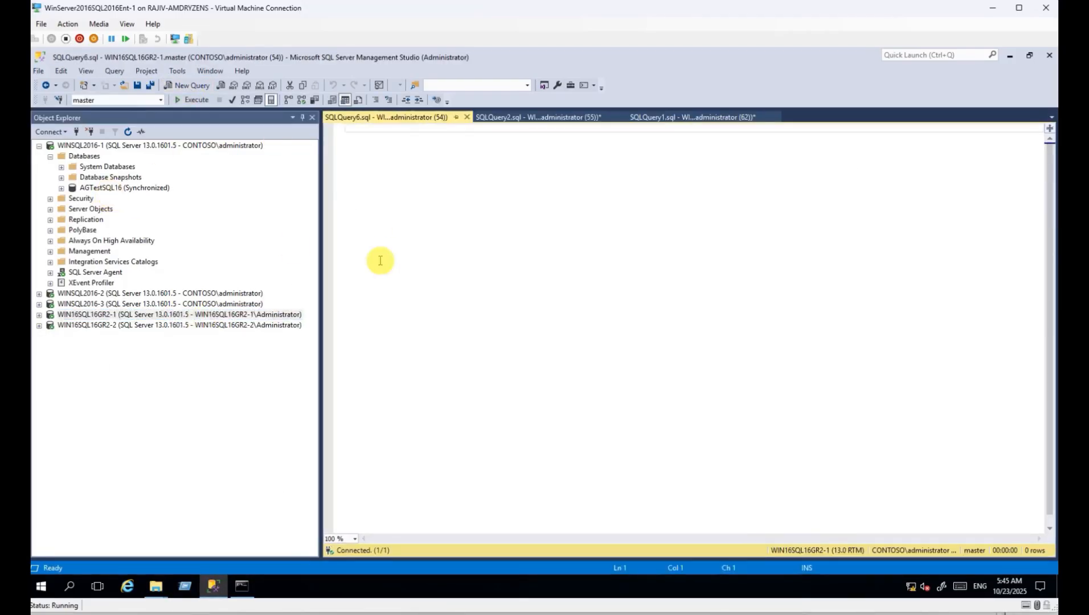
pyautogui.write('restore database')
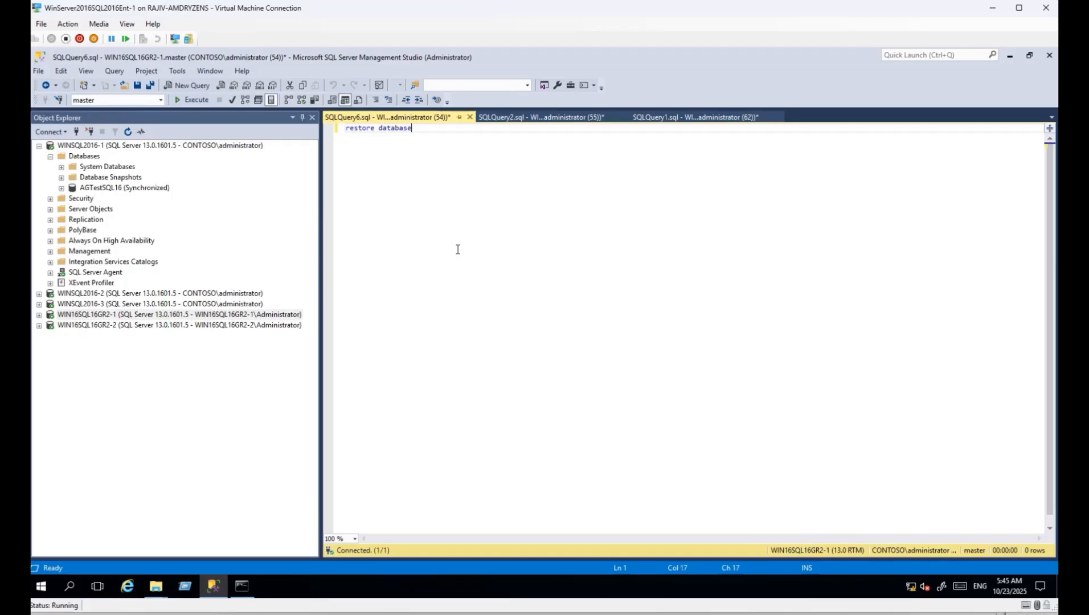
pyautogui.moveTo(124, 188); pyautogui.dragTo(602, 206)
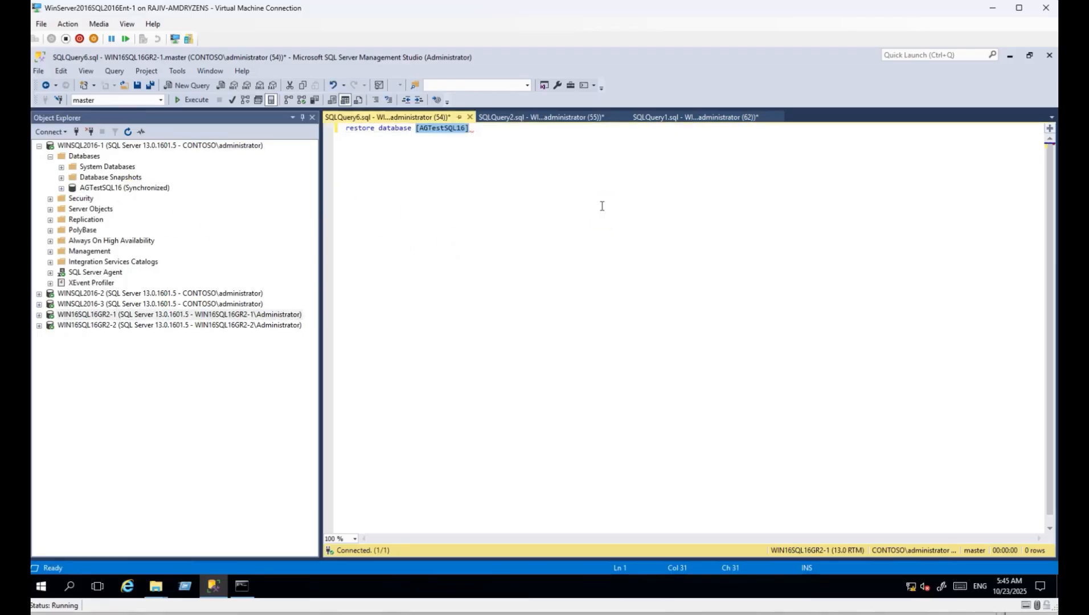
pyautogui.click(602, 206)
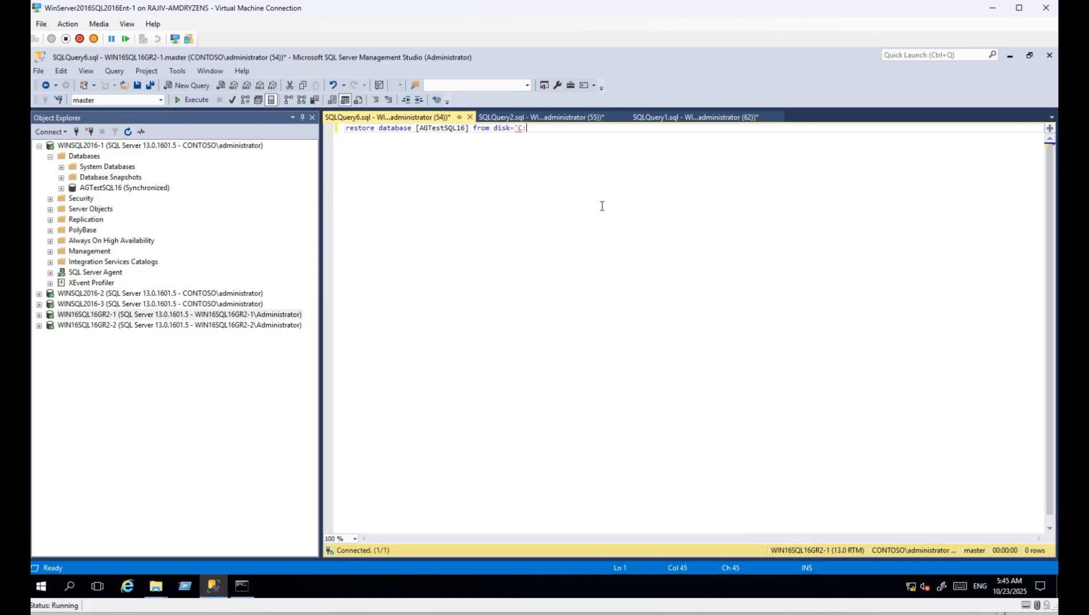
pyautogui.hotkey('alt', 'Tab')
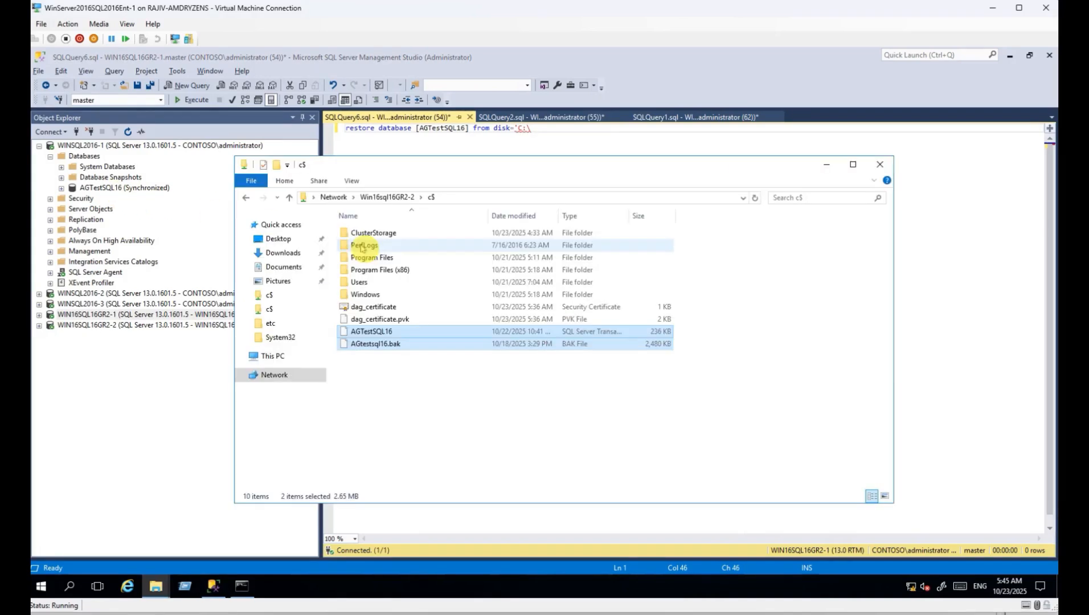
pyautogui.click(388, 334)
pyautogui.click(388, 335)
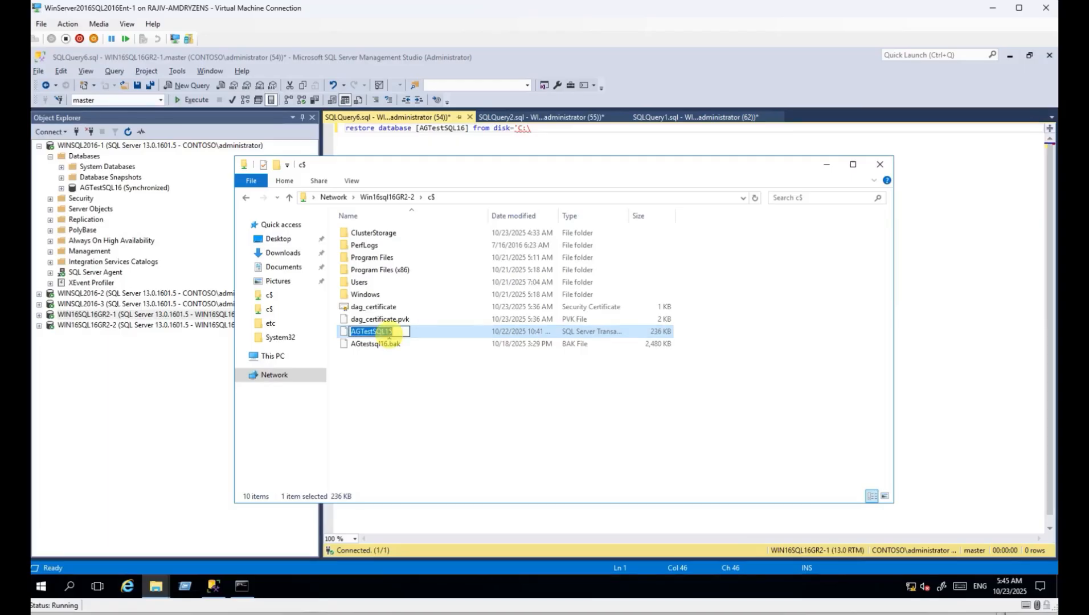
pyautogui.hotkey('ctrl', 'c')
pyautogui.hotkey('alt', 'Tab')
pyautogui.hotkey('ctrl', 'v')
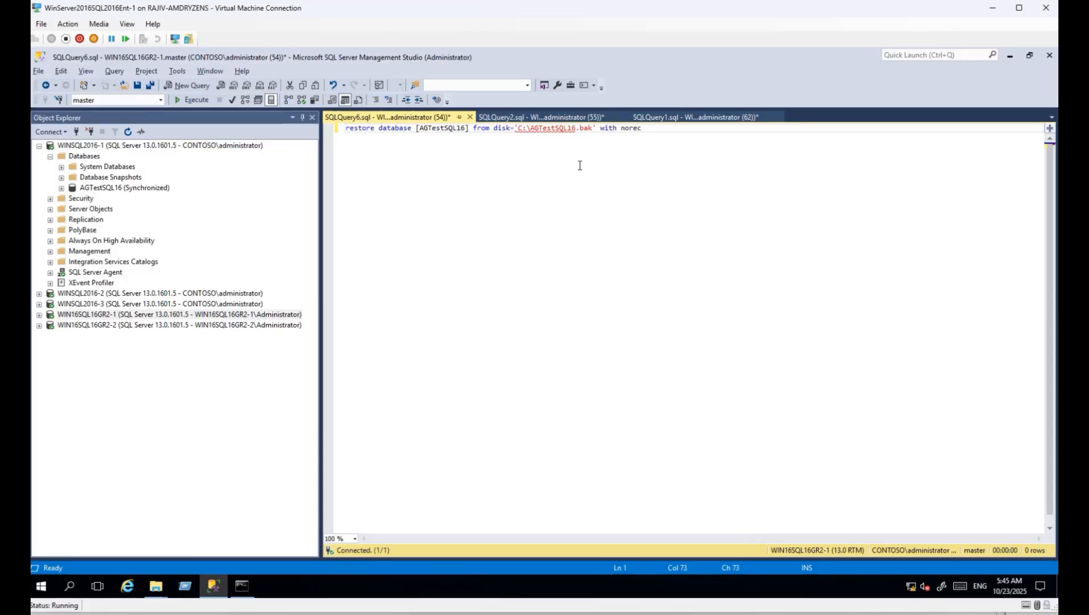
pyautogui.press('F5')
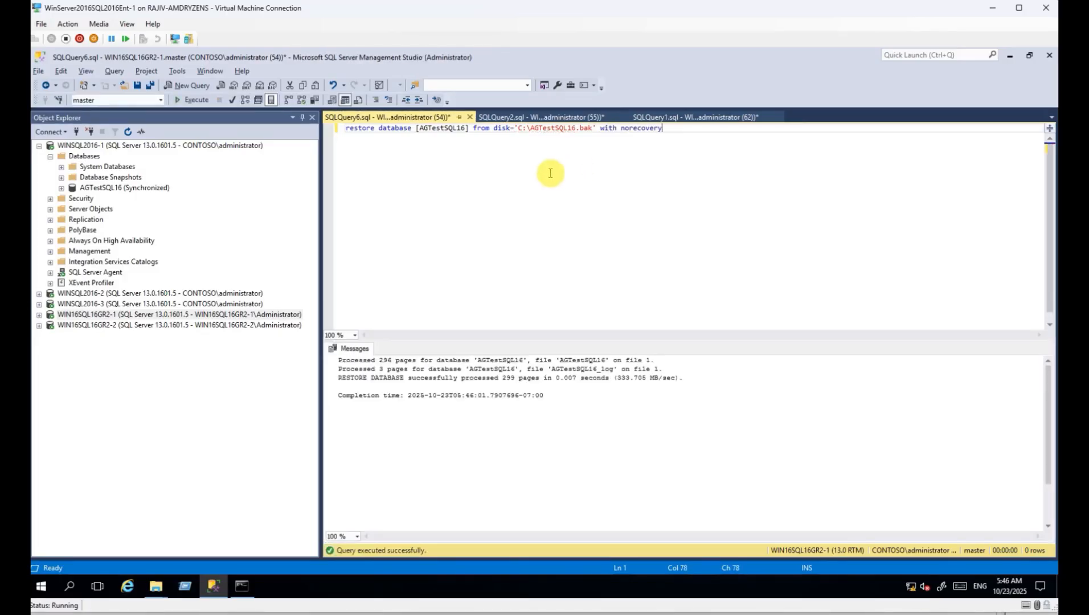
# Restore the .trn log backup WITH NORECOVERY and confirm AGTestSQL16 shows Restoring.
pyautogui.hotkey('alt', 'Tab')
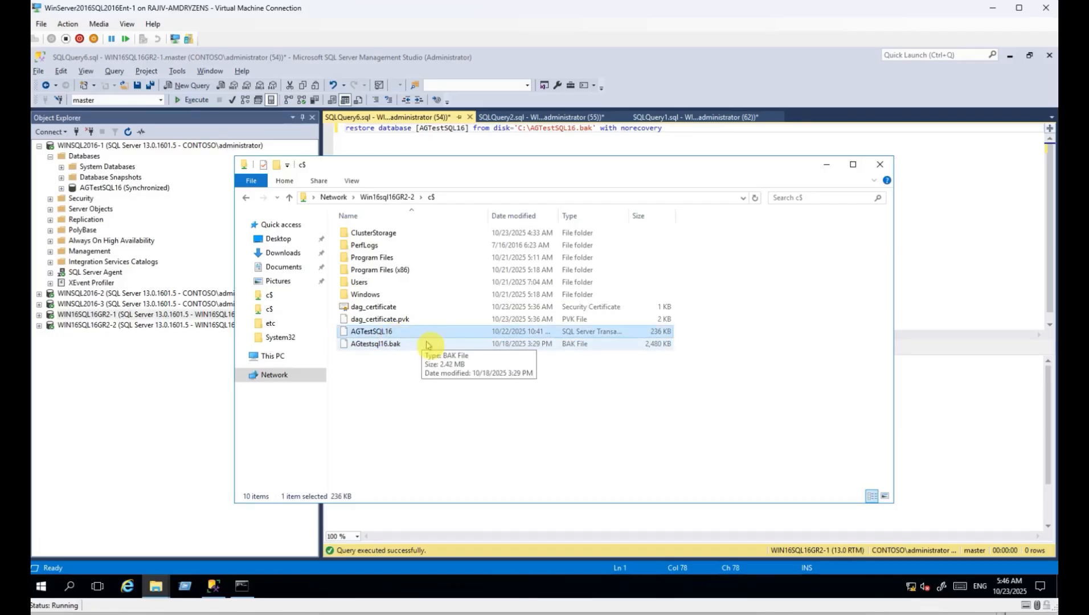
pyautogui.hotkey('alt', 'Tab')
pyautogui.moveTo(592, 130); pyautogui.dragTo(579, 132)
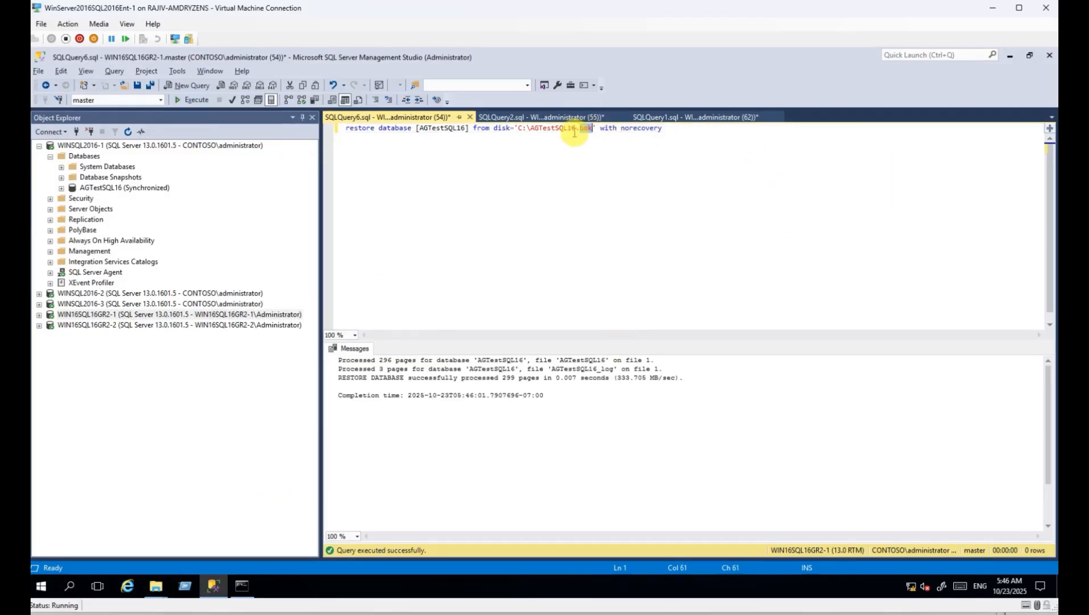
pyautogui.write('trn')
pyautogui.press('F5')
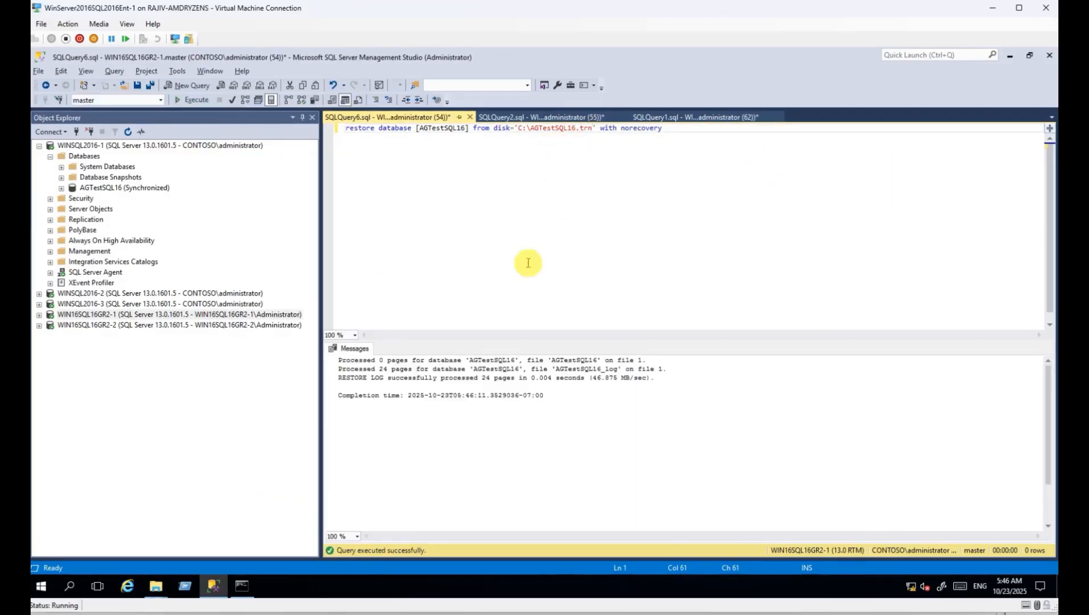
pyautogui.click(39, 315)
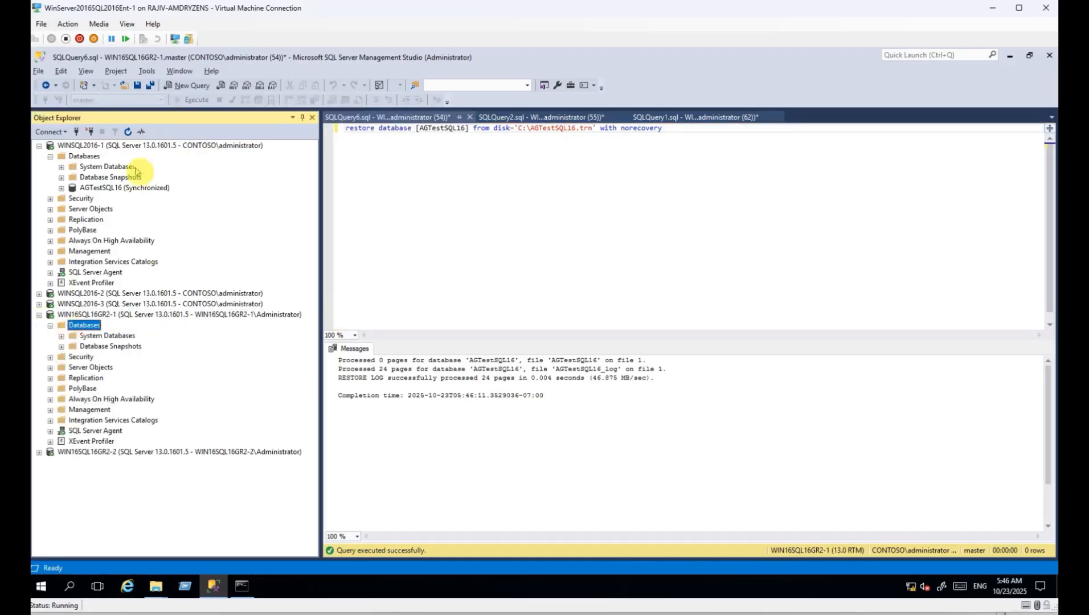
pyautogui.click(602, 231)
pyautogui.hotkey('ctrl', 'a')
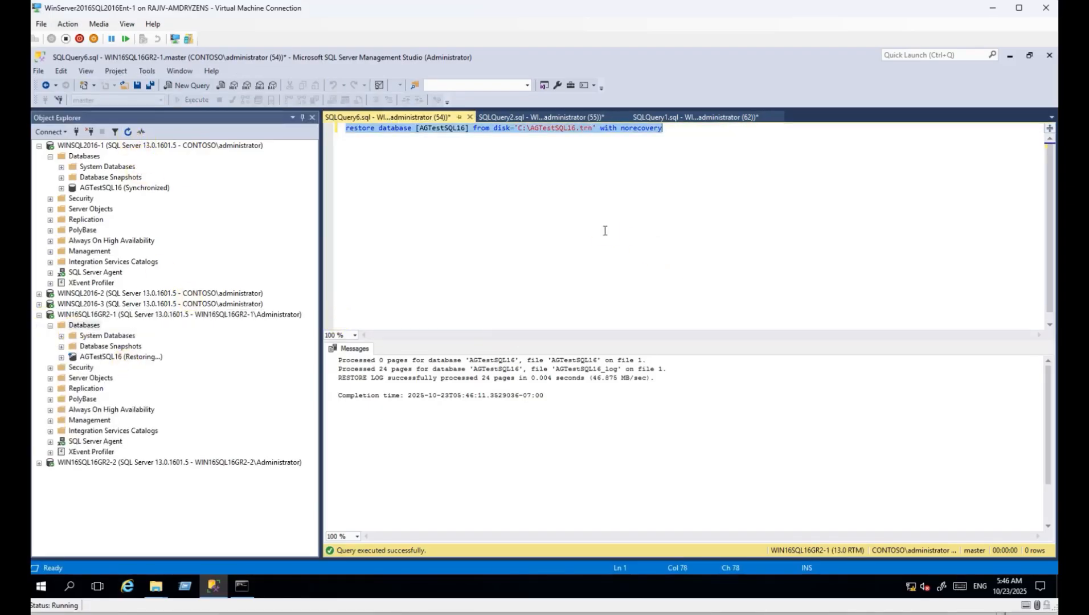
# Restore AGTestSQL16 on WIN16SQL16GR2-2 from the .bak file WITH NORECOVERY in a new query.
pyautogui.hotkey('ctrl', 'F4')
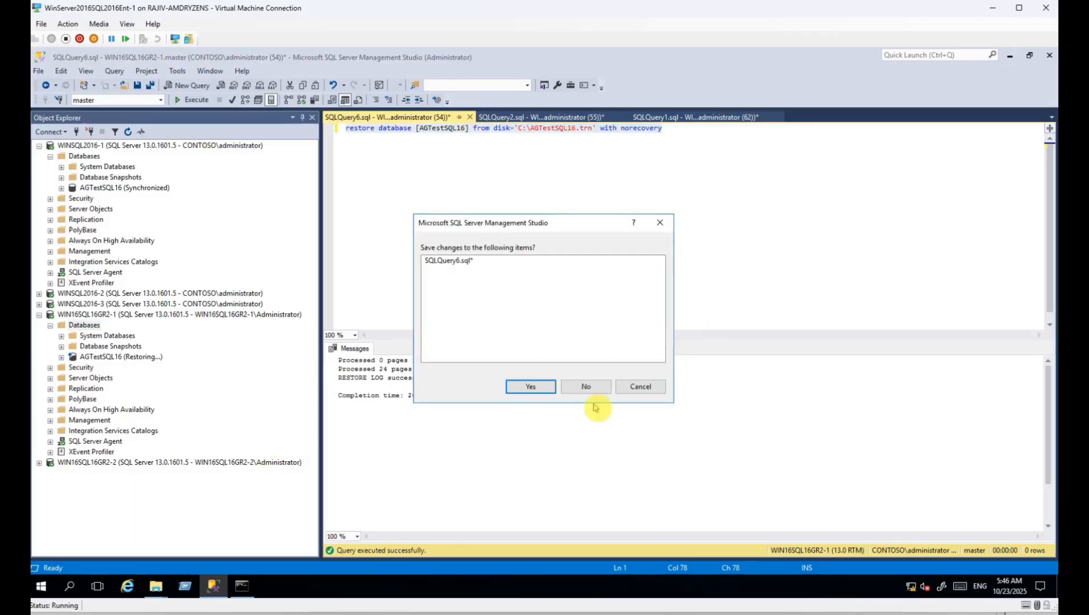
pyautogui.click(587, 387)
pyautogui.click(220, 463)
pyautogui.hotkey('ctrl', 'n')
pyautogui.hotkey('ctrl', 'v')
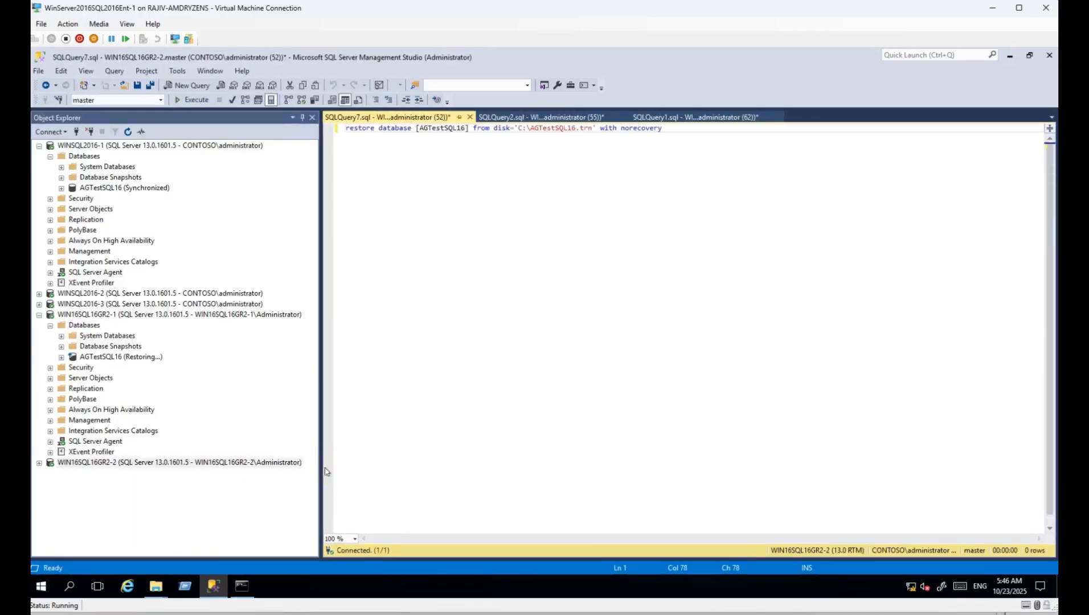
pyautogui.hotkey('alt', 'Tab')
pyautogui.hotkey('alt', 'Tab')
pyautogui.doubleClick(584, 129)
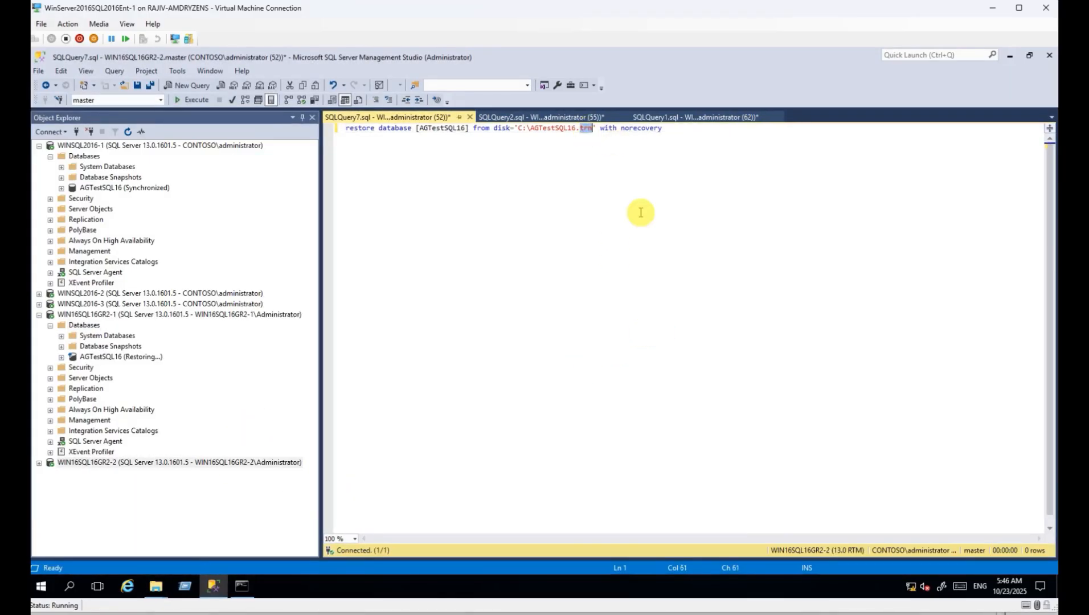
pyautogui.write('bak')
pyautogui.press('F5')
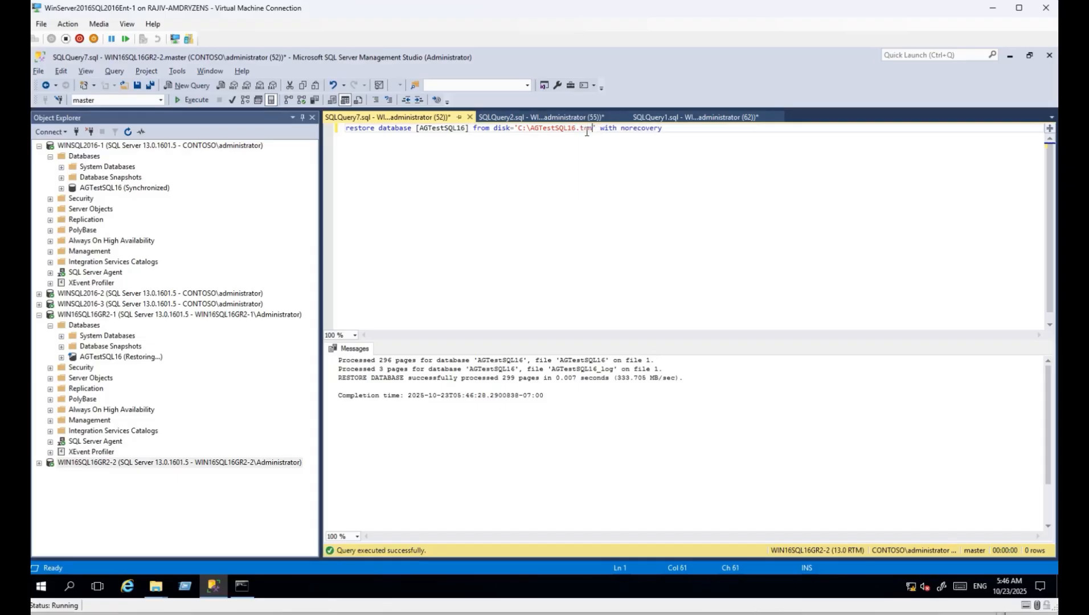
# Apply the .trn log restore and refresh Object Explorer to confirm AGTestSQL16 is Restoring.
pyautogui.press('F5')
pyautogui.click(39, 462)
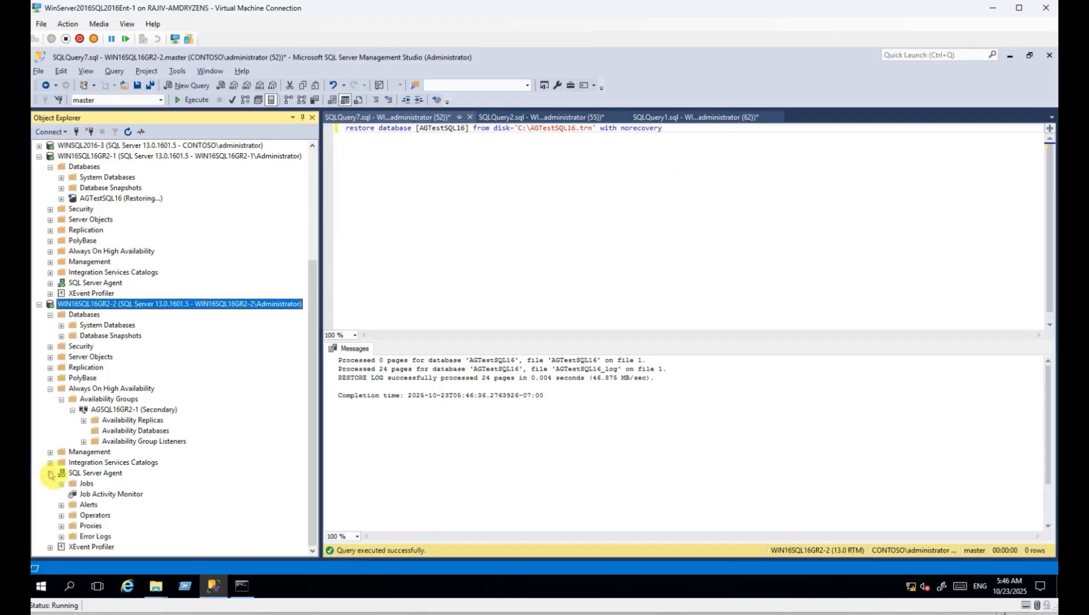
pyautogui.click(128, 131)
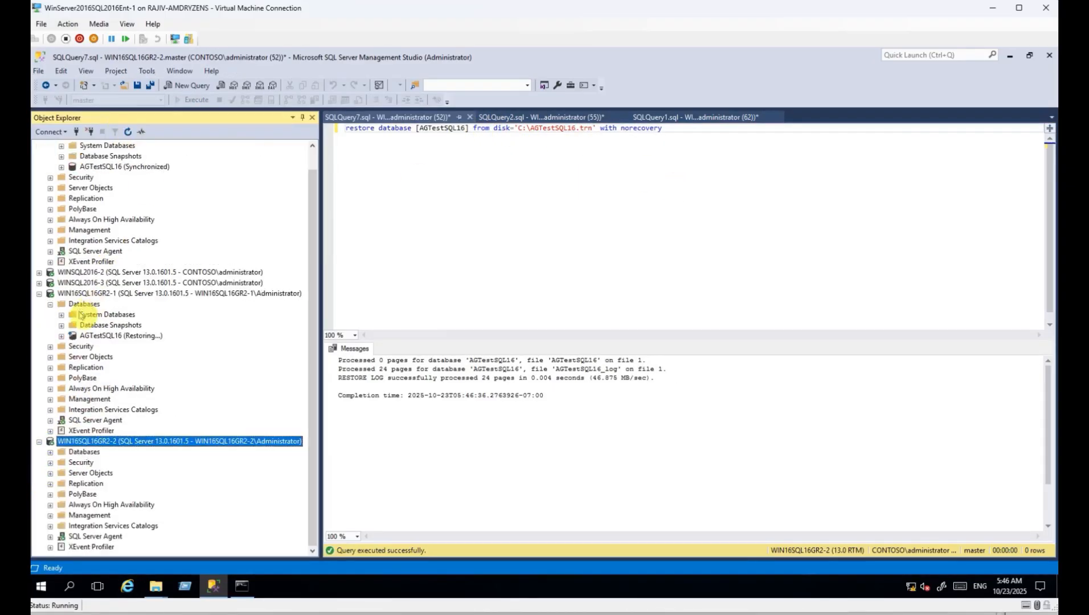
pyautogui.click(50, 452)
pyautogui.click(117, 483)
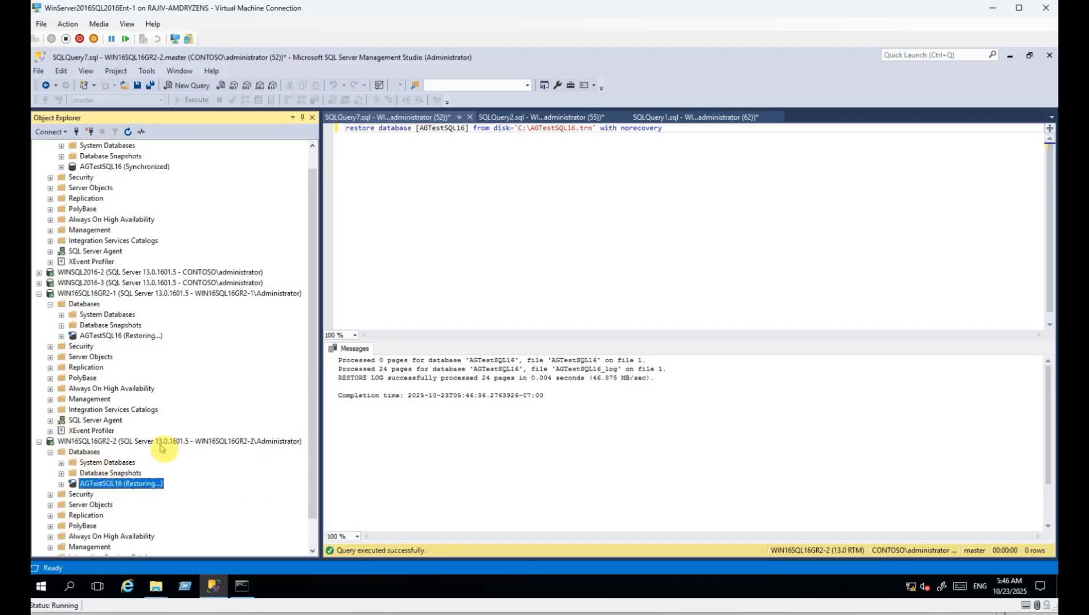
pyautogui.click(49, 453)
pyautogui.click(38, 442)
pyautogui.click(448, 118)
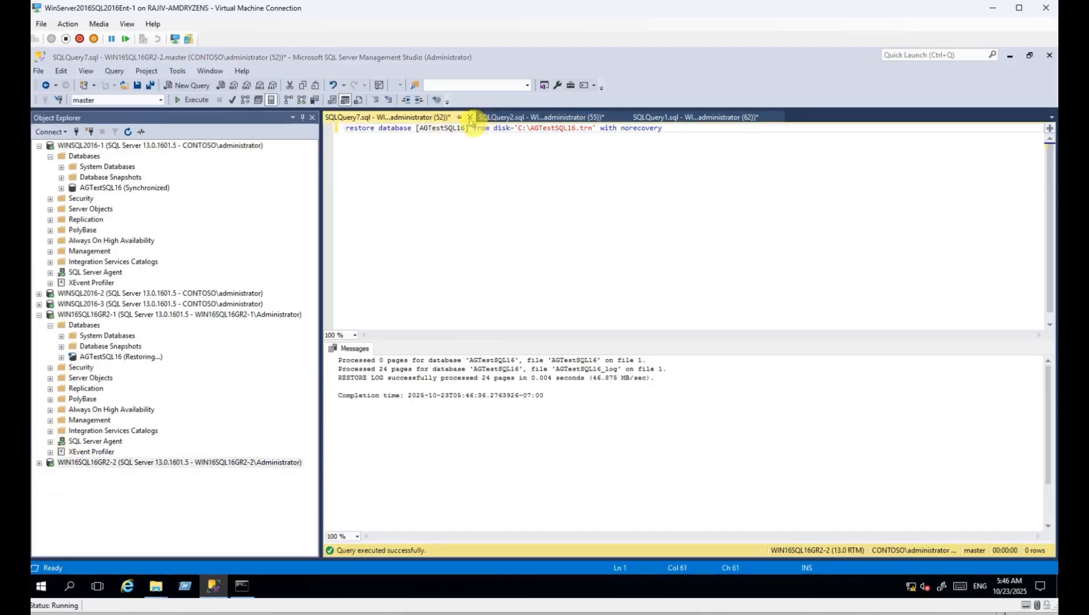
# Discard the GR2-2 restore query and SQLQuery2 unsaved, and collapse the Object Explorer server trees.
pyautogui.click(470, 118)
pyautogui.click(585, 388)
pyautogui.scroll(5, 583, 244)
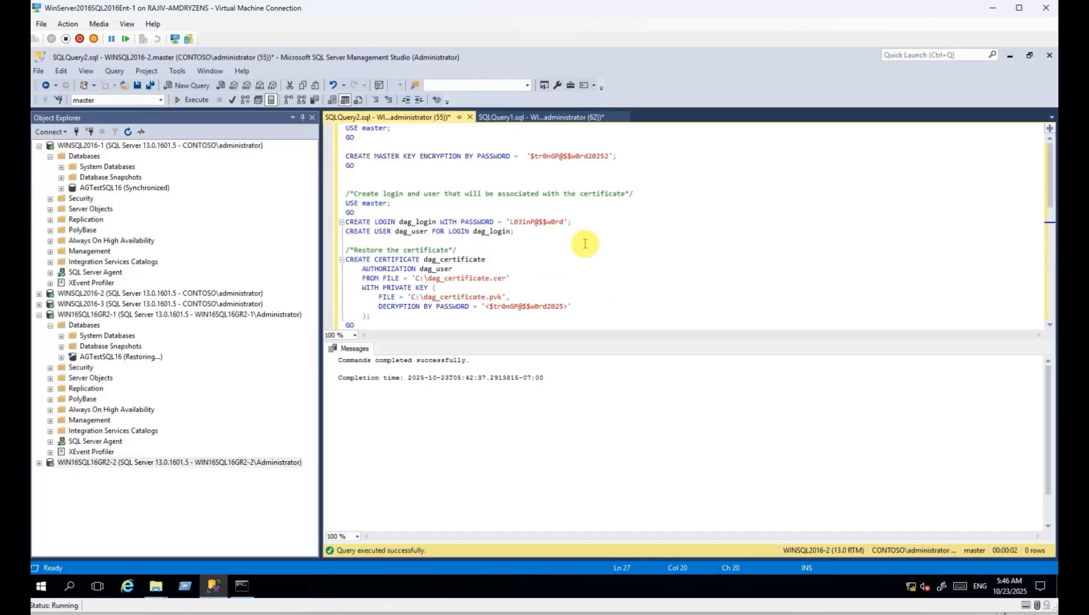
pyautogui.click(470, 117)
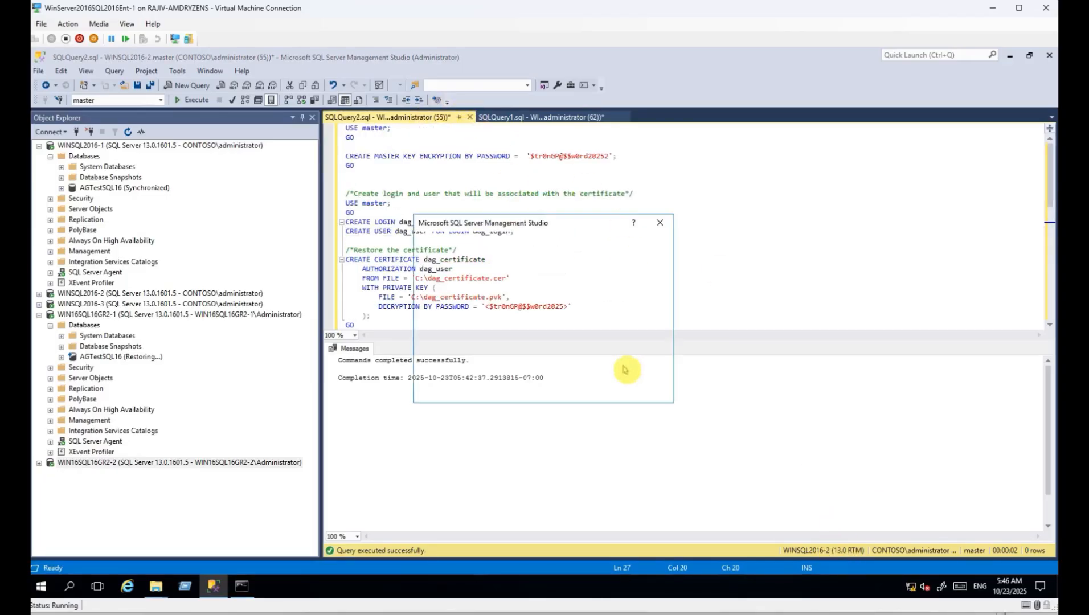
pyautogui.click(585, 387)
pyautogui.click(39, 315)
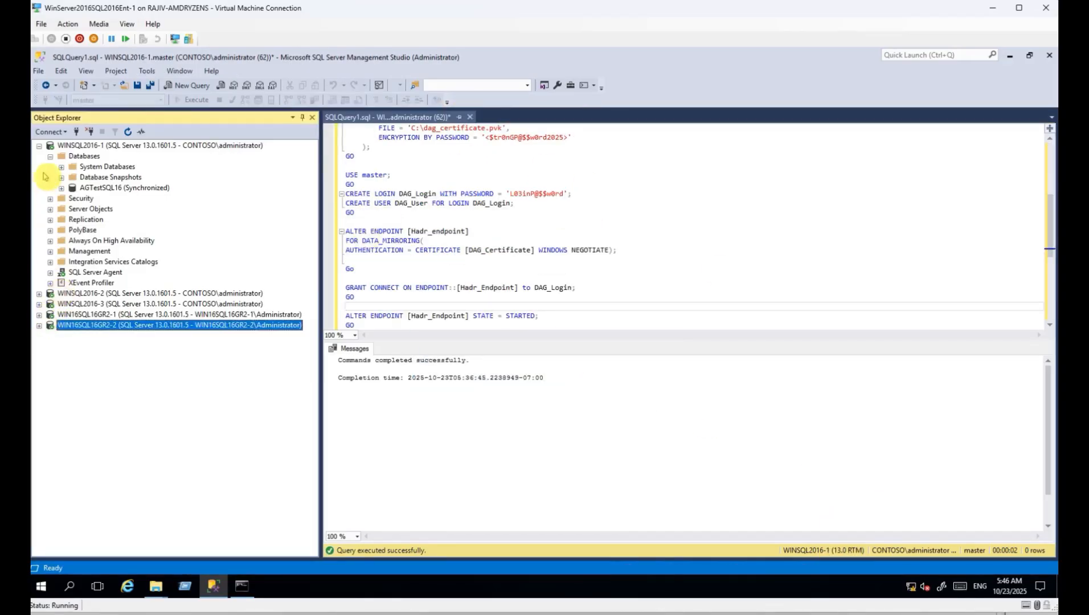
pyautogui.click(50, 156)
pyautogui.click(39, 145)
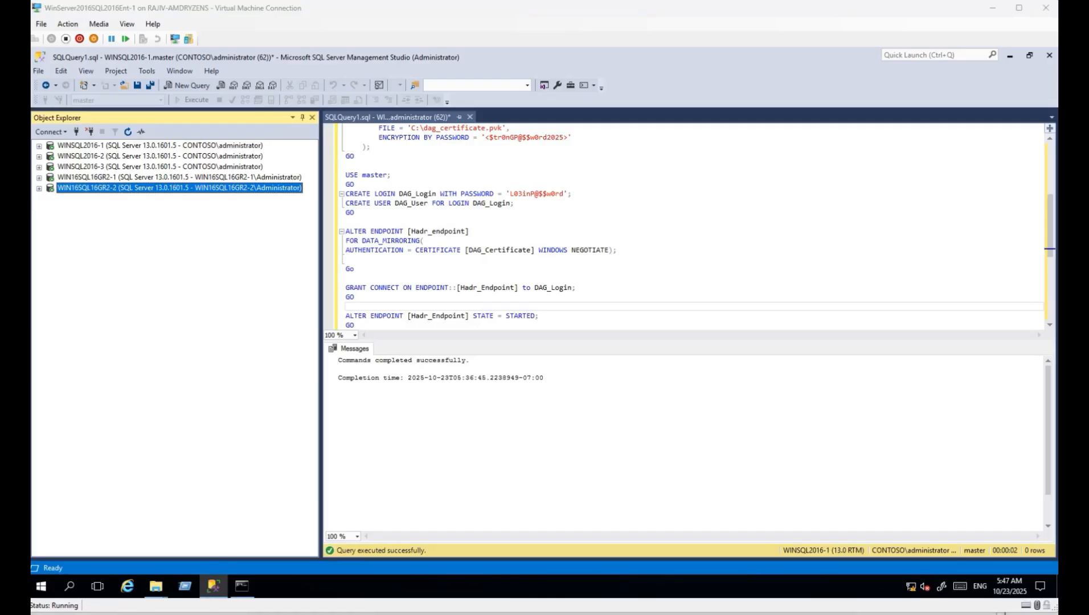
# Replace the remaining query with the CREATE AVAILABILITY GROUP DistAG WITH (DISTRIBUTED) script.
pyautogui.click(506, 223)
pyautogui.hotkey('ctrl', 'a')
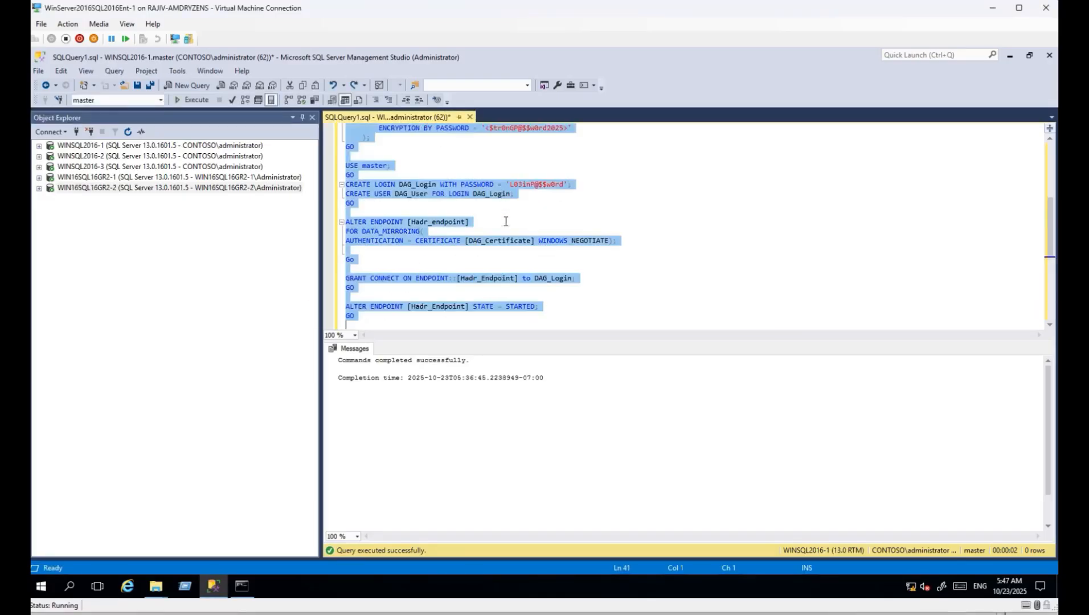
pyautogui.press('Delete')
pyautogui.write("USE master; GO  CREATE AVAILABILITY GROUP DistAG WITH (DISTRIBUTED) AVAILABILITY GROUP ON N'AGSQL16-GR1' WITH( LISTENER_URL = N'tcp://SQL16GR1.contoso.com:5022', AVAILABILITY_MODE = ASYNCHRONOUS_COMMIT, FAILOVER_MODE = MANUAL, SEEDING_MODE = MANUAL ), N'AGSQL16GR2-1' WITH ( LISTENER_URL = N'tcp://sql16gr2.mycorp.com:5022', AVAILABILITY_MODE = ASYNCHRONOUS_COMMIT, FAILOVER_MODE = MANUAL, SEEDING_MODE = MANUAL );  GO")
pyautogui.hotkey('ctrl', 'f')
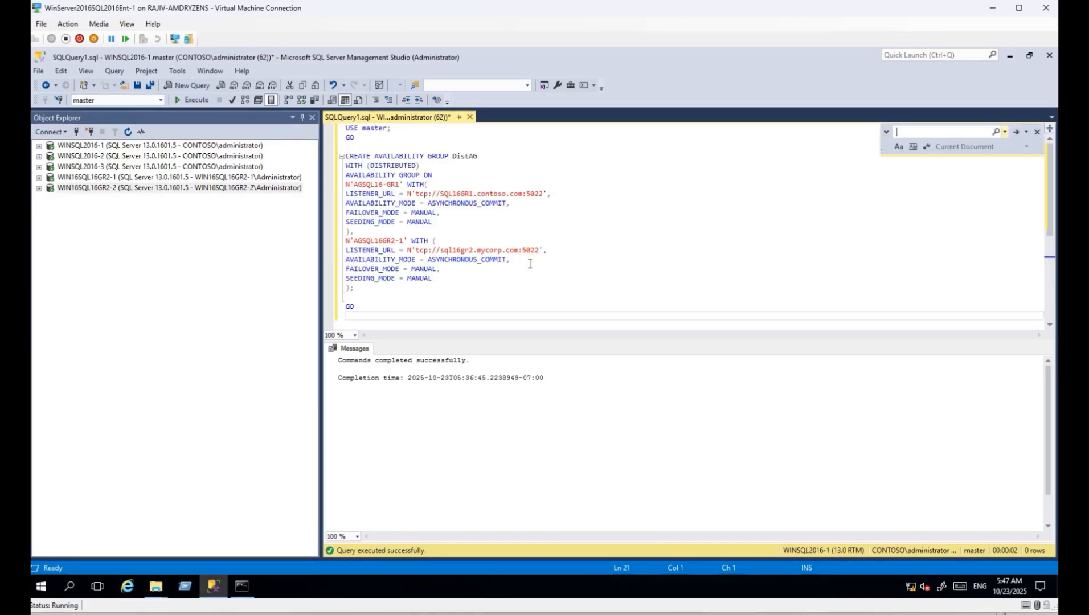
pyautogui.press('Escape')
pyautogui.hotkey('ctrl', 'r')
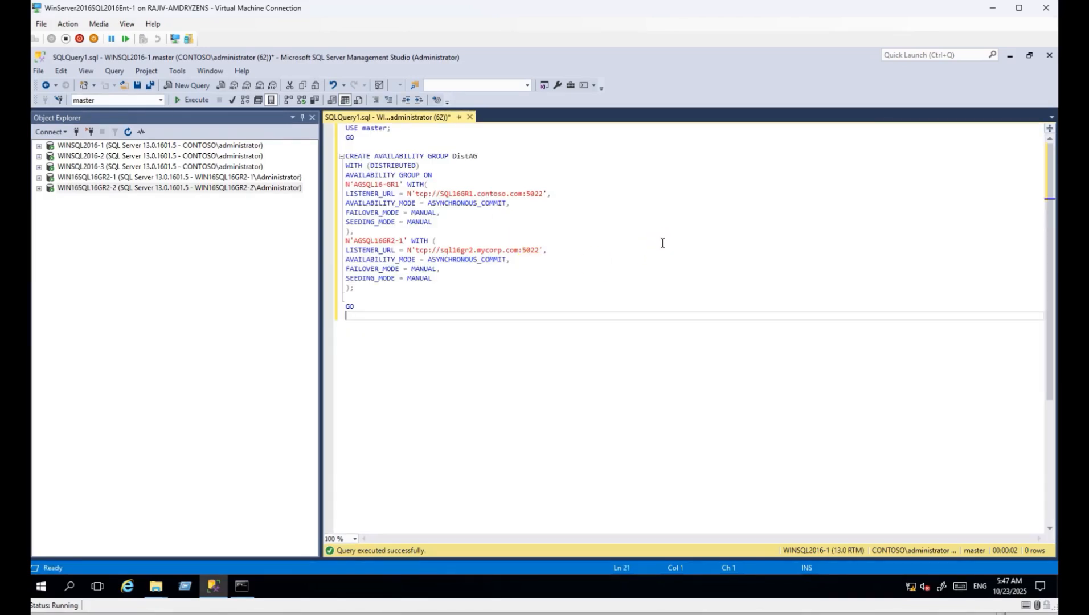
pyautogui.doubleClick(465, 156)
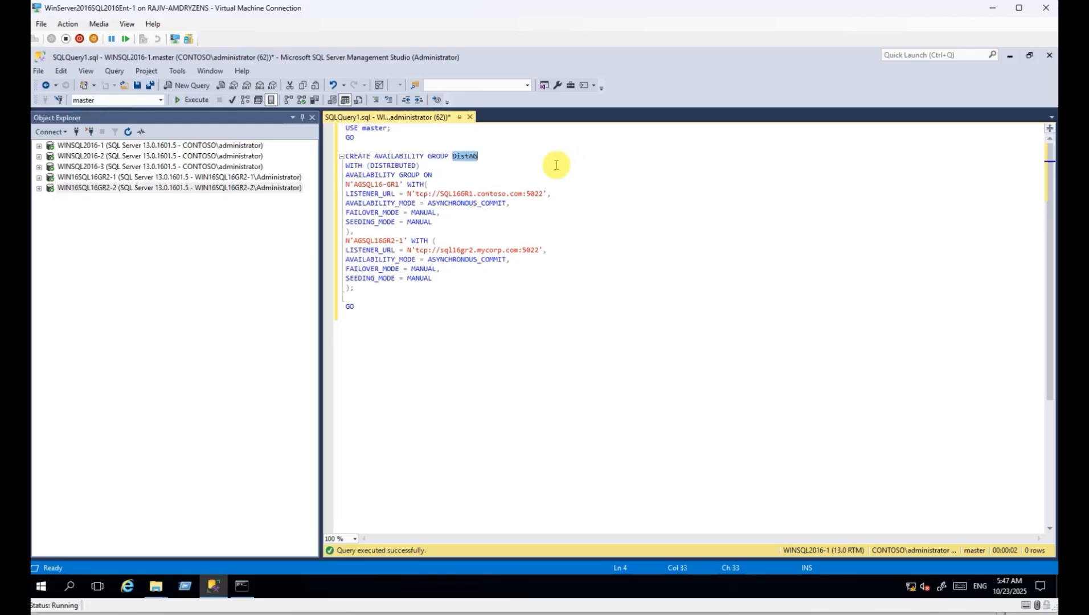
pyautogui.click(39, 146)
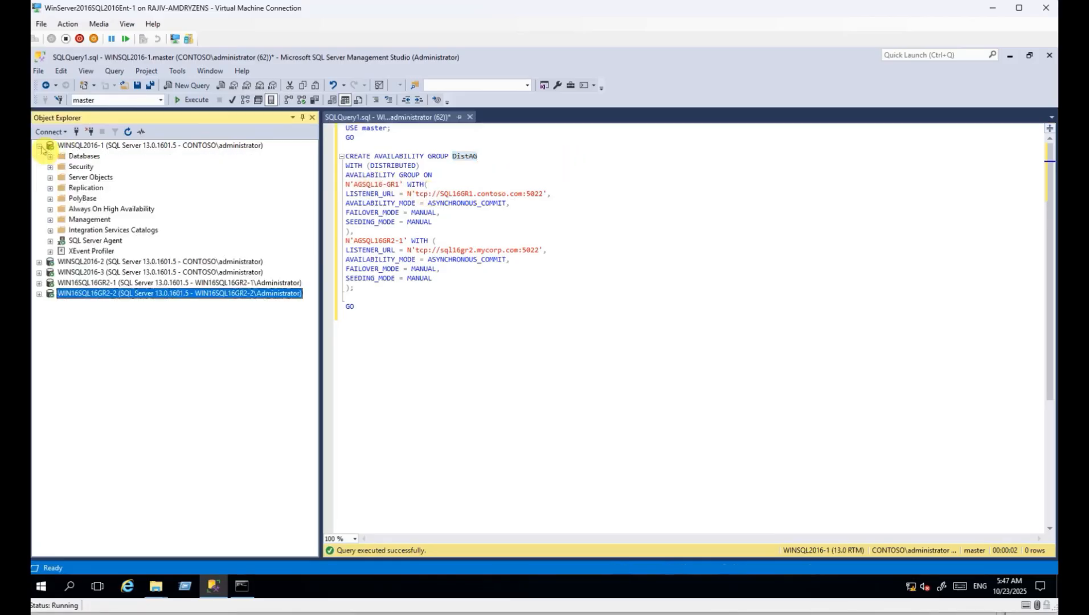
pyautogui.click(50, 209)
pyautogui.click(61, 220)
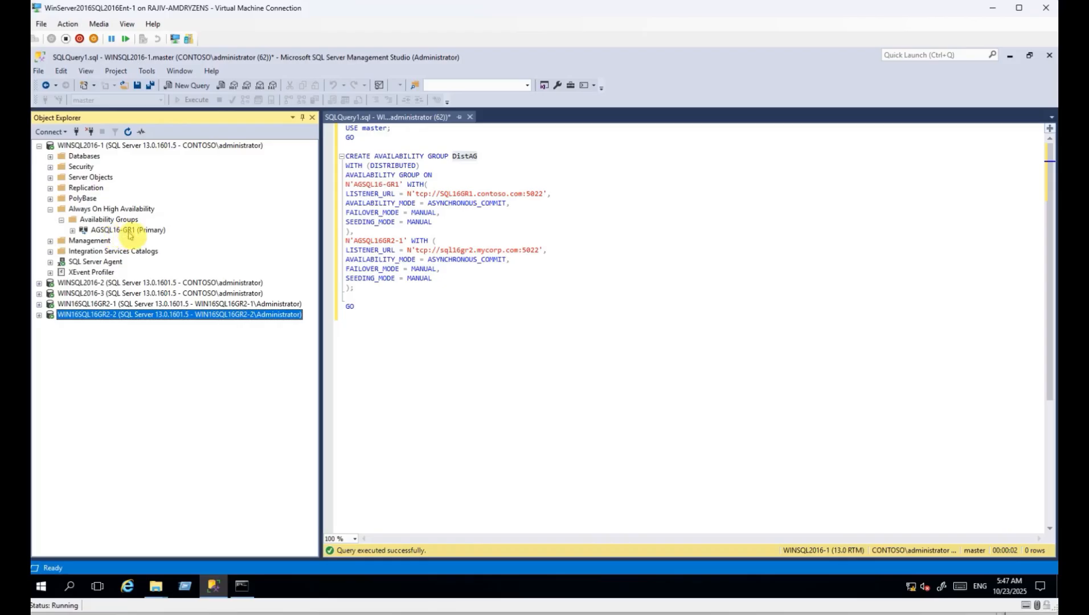
pyautogui.moveTo(359, 184); pyautogui.dragTo(382, 185)
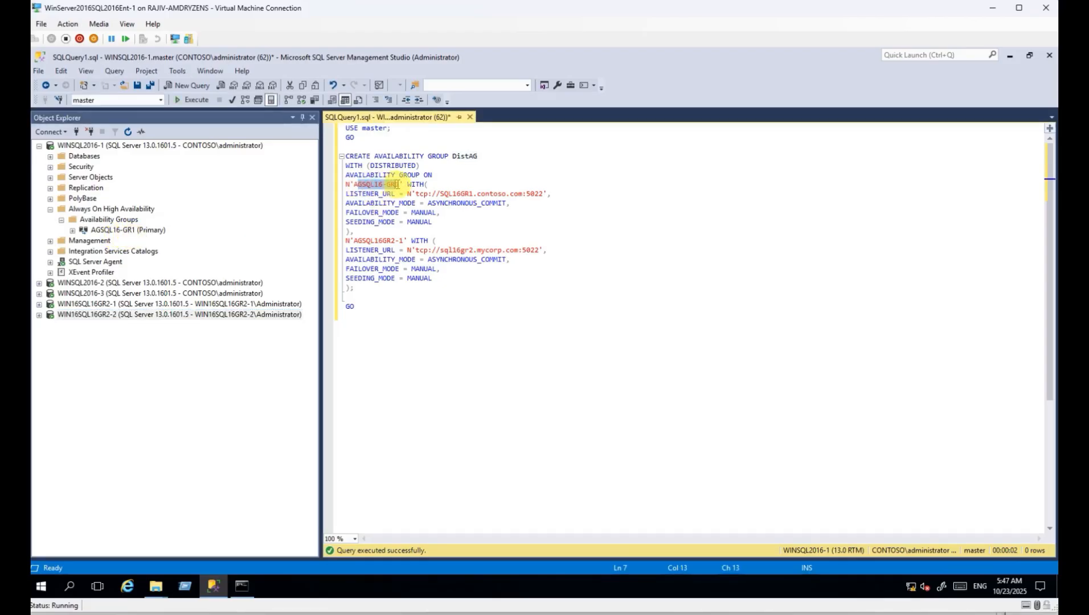
pyautogui.click(39, 304)
pyautogui.click(50, 314)
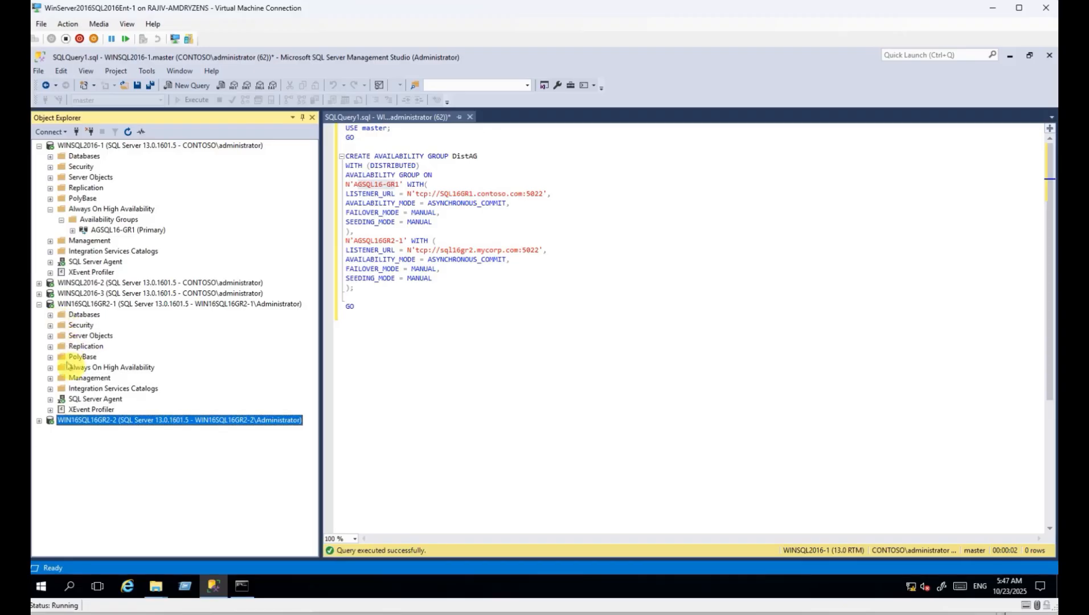
pyautogui.click(50, 367)
pyautogui.click(61, 379)
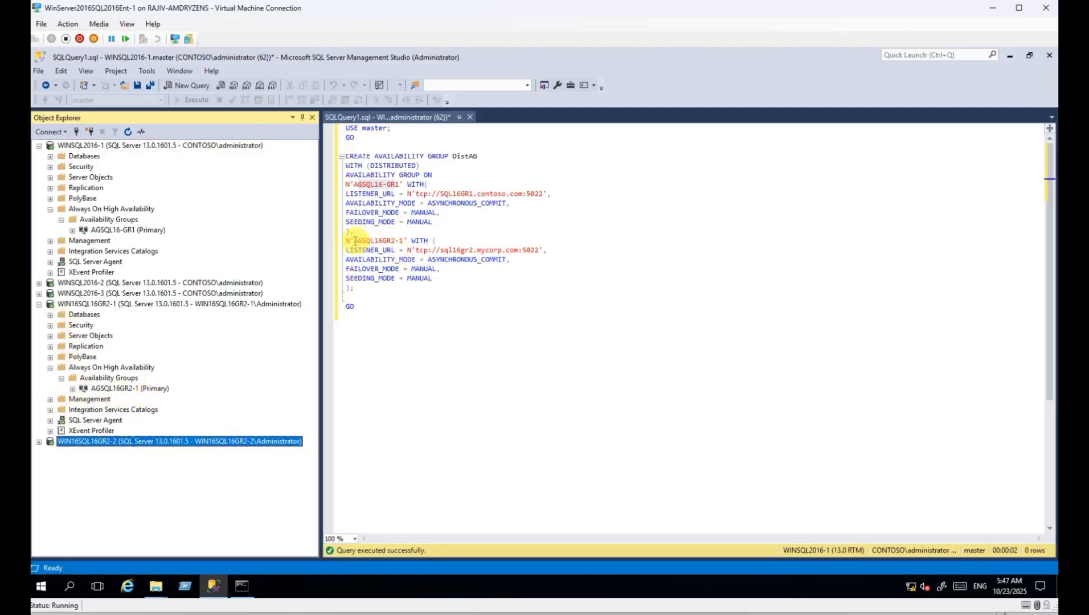
pyautogui.moveTo(353, 240); pyautogui.dragTo(399, 240)
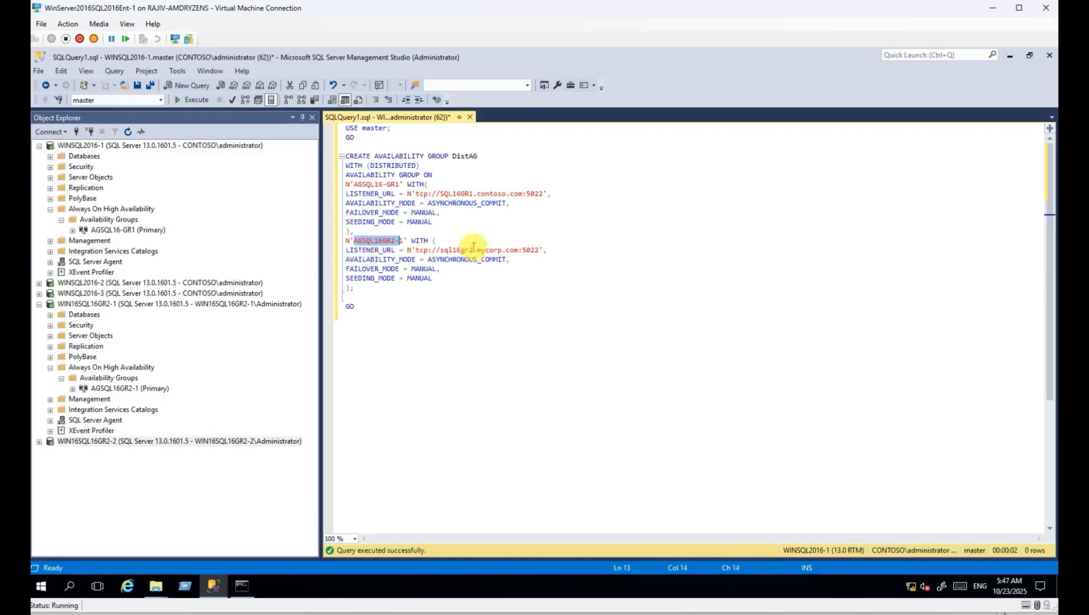
pyautogui.doubleClick(442, 194)
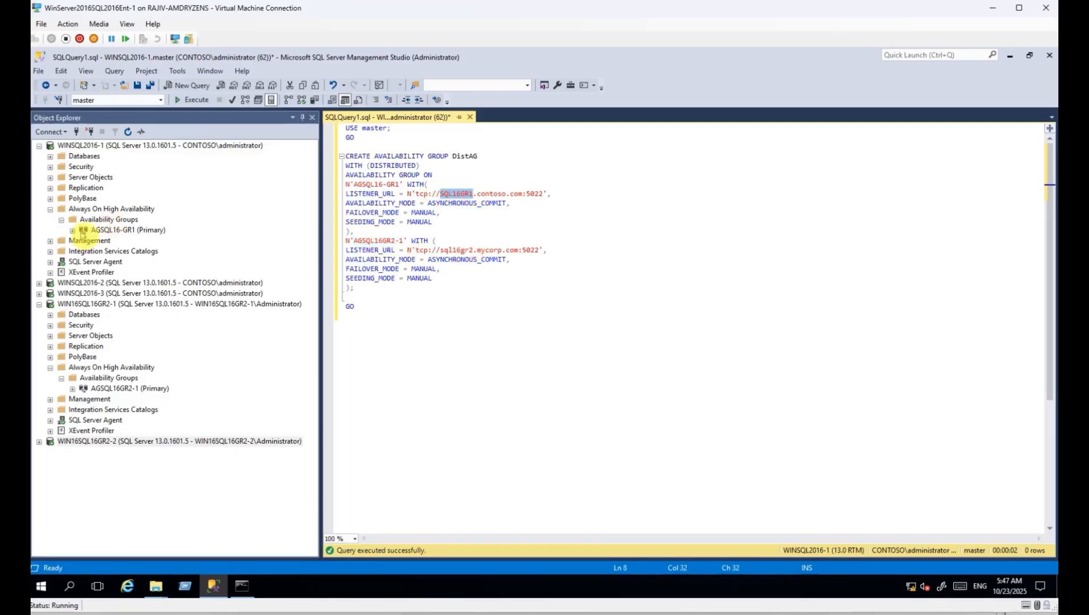
pyautogui.click(73, 230)
pyautogui.click(83, 262)
pyautogui.click(121, 272)
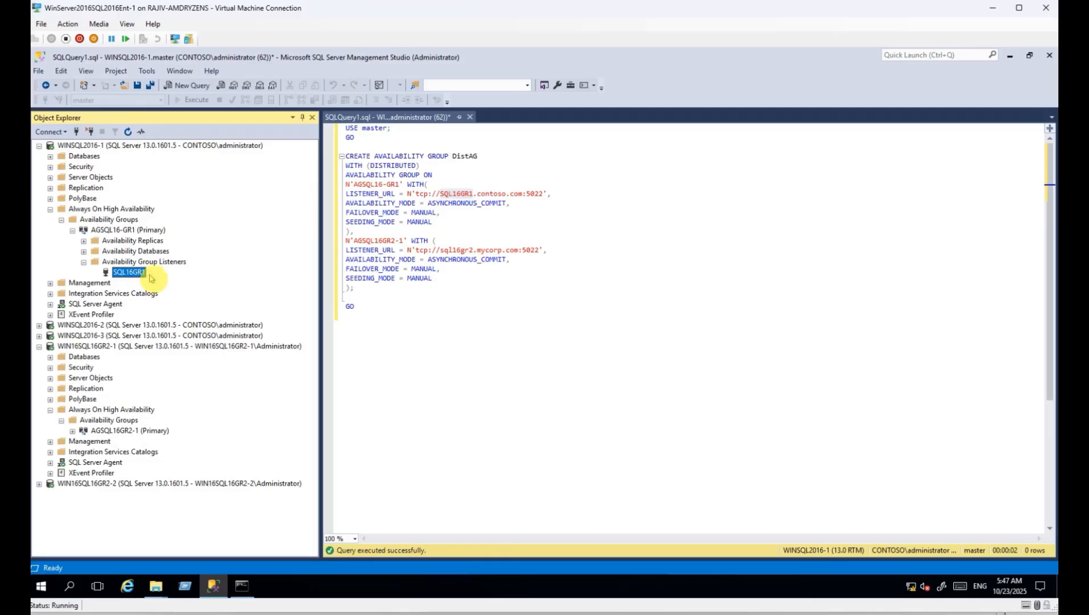
pyautogui.doubleClick(493, 195)
pyautogui.doubleClick(534, 194)
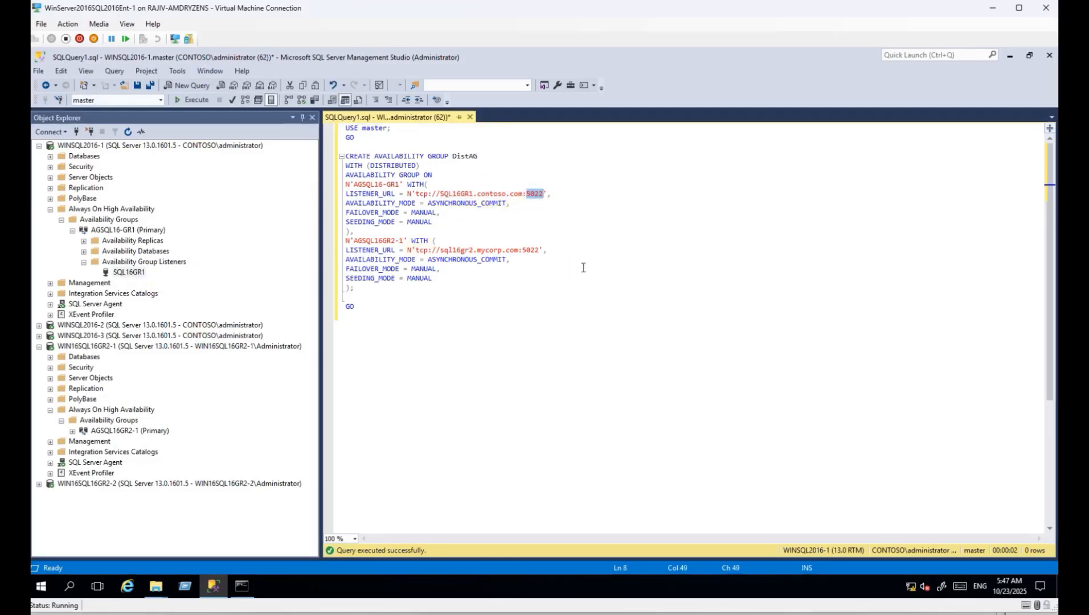
pyautogui.click(38, 146)
pyautogui.click(73, 262)
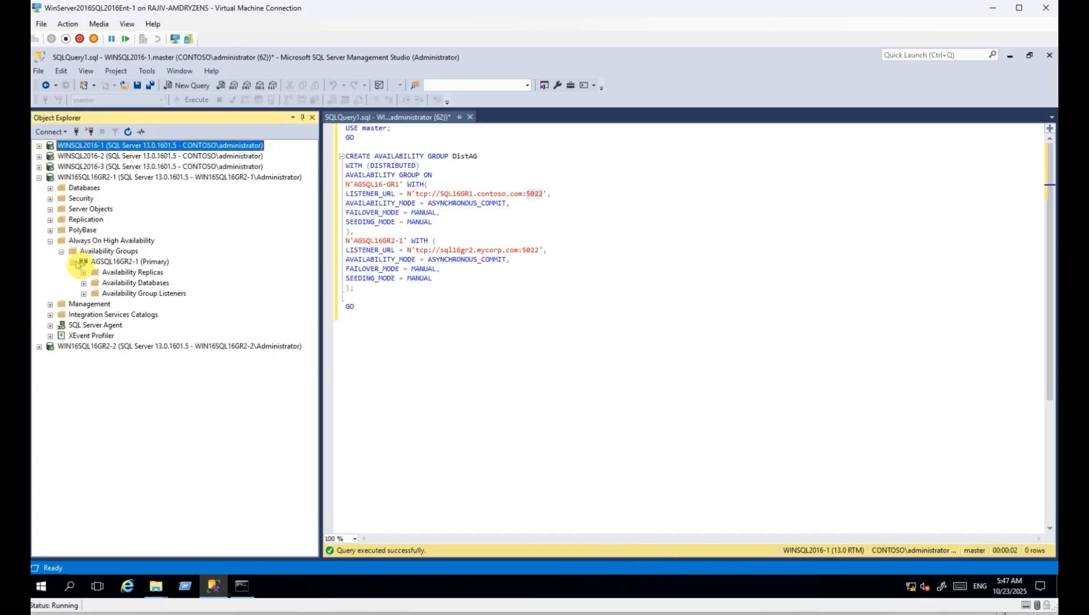
pyautogui.click(84, 294)
pyautogui.click(130, 304)
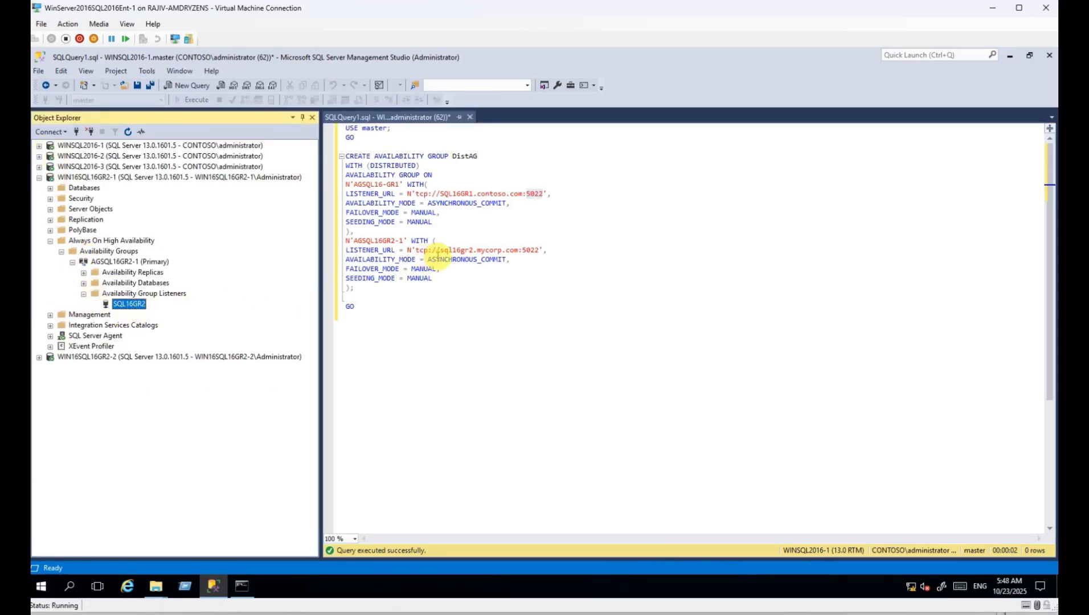
pyautogui.doubleClick(458, 251)
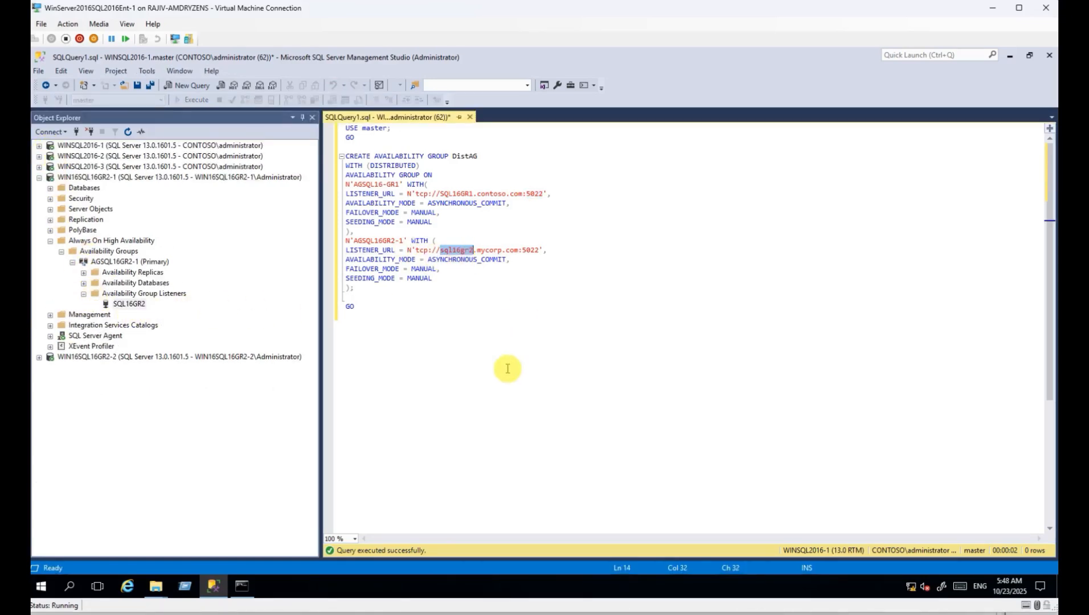
pyautogui.doubleClick(531, 251)
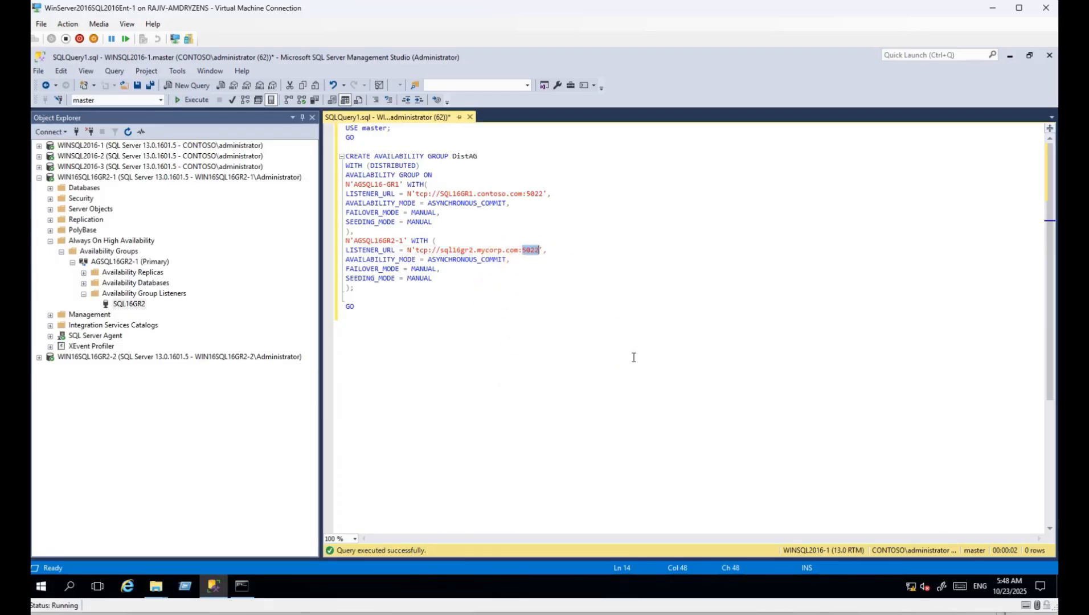
pyautogui.click(446, 337)
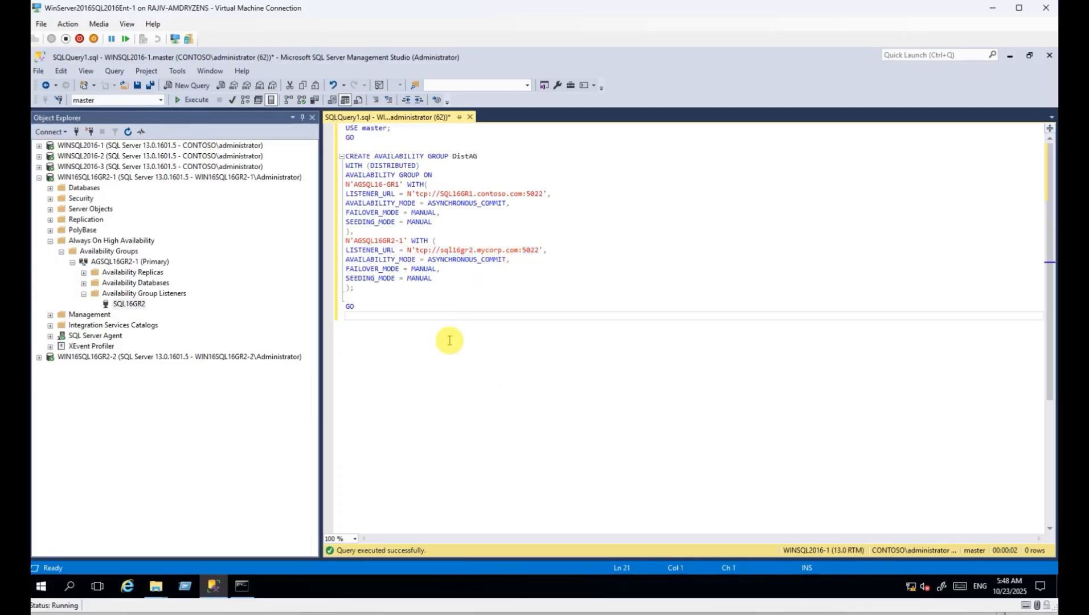
pyautogui.click(38, 177)
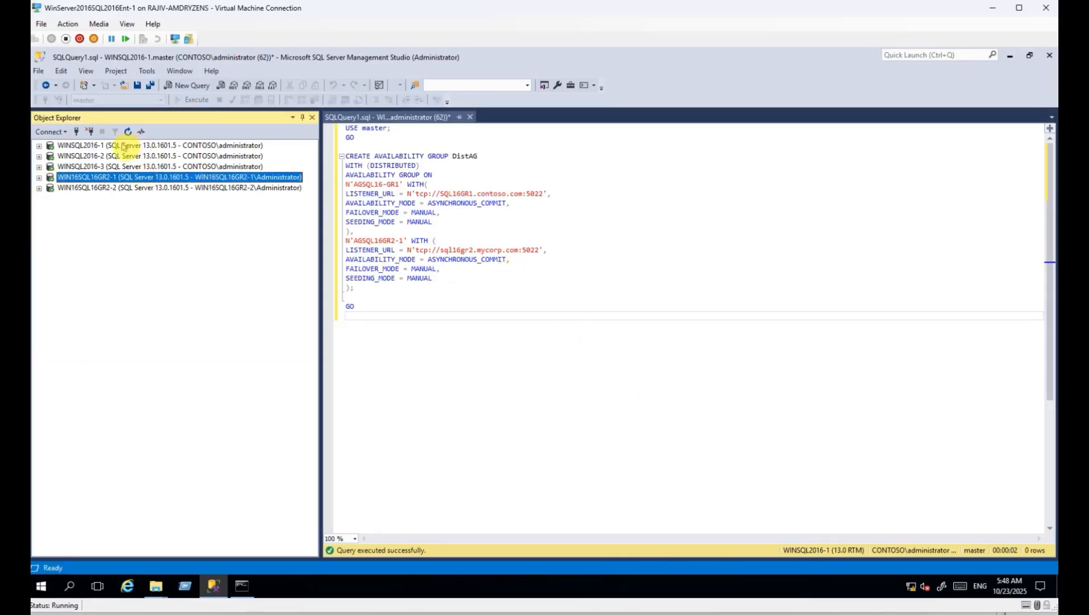
# Execute the DistAG distributed availability group script against WINSQL2016-1 until it completes successfully.
pyautogui.click(122, 147)
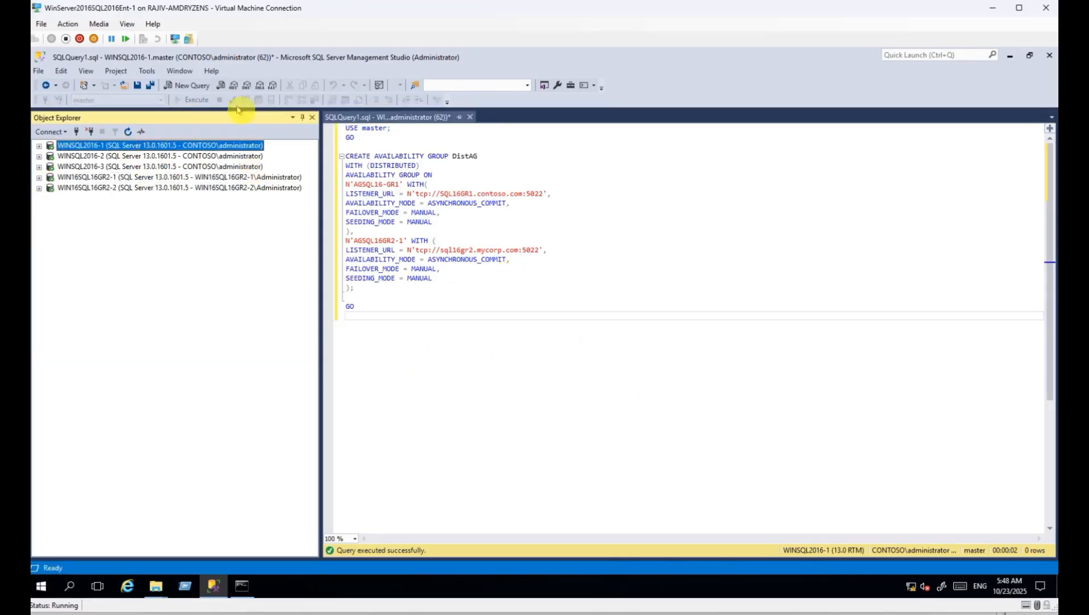
pyautogui.click(462, 214)
pyautogui.click(195, 99)
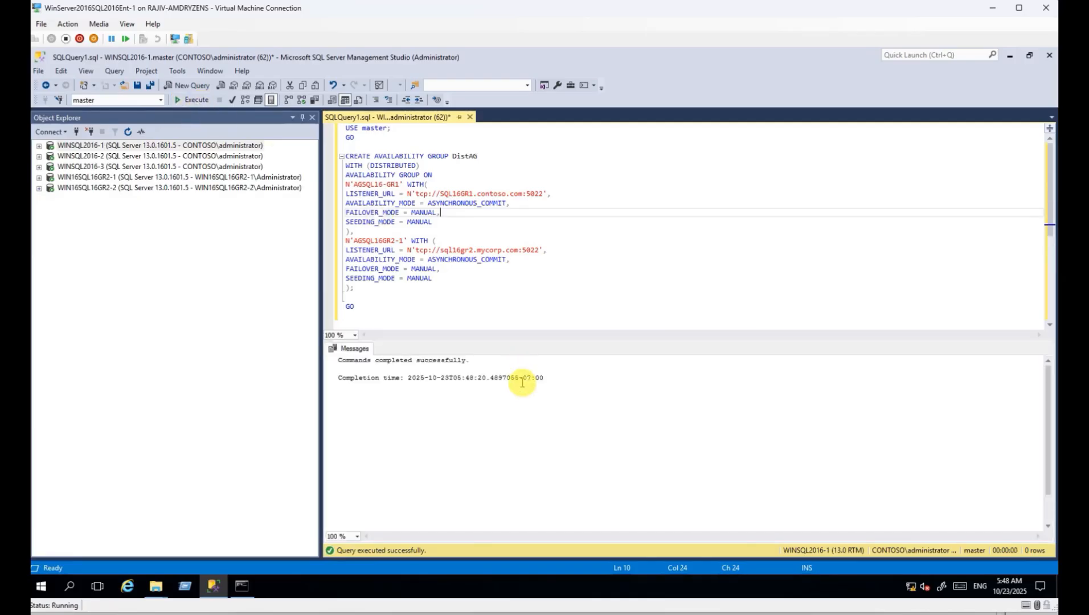
pyautogui.click(104, 149)
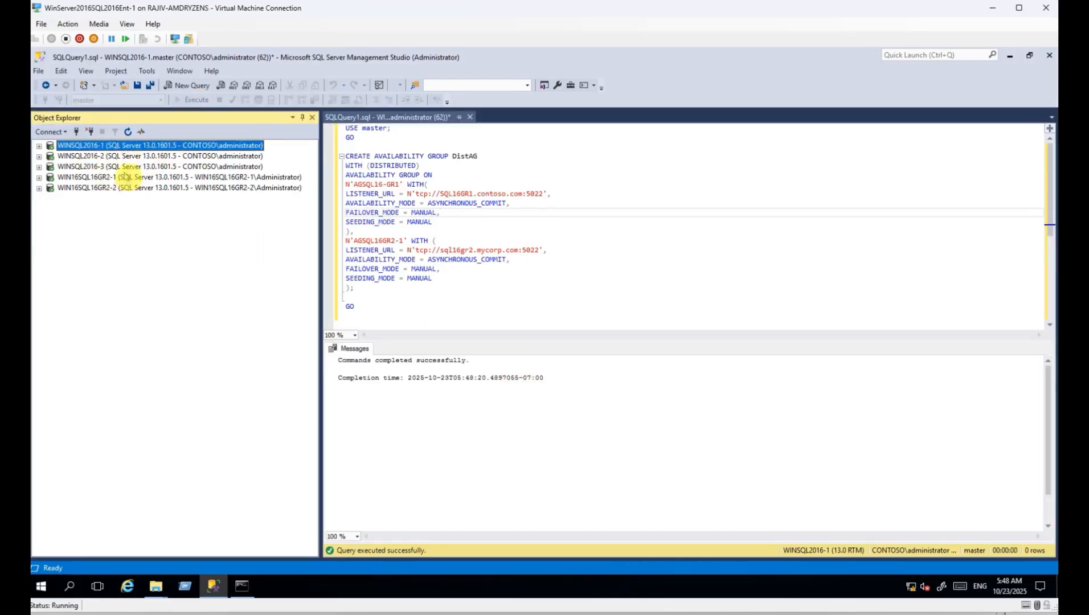
pyautogui.click(121, 178)
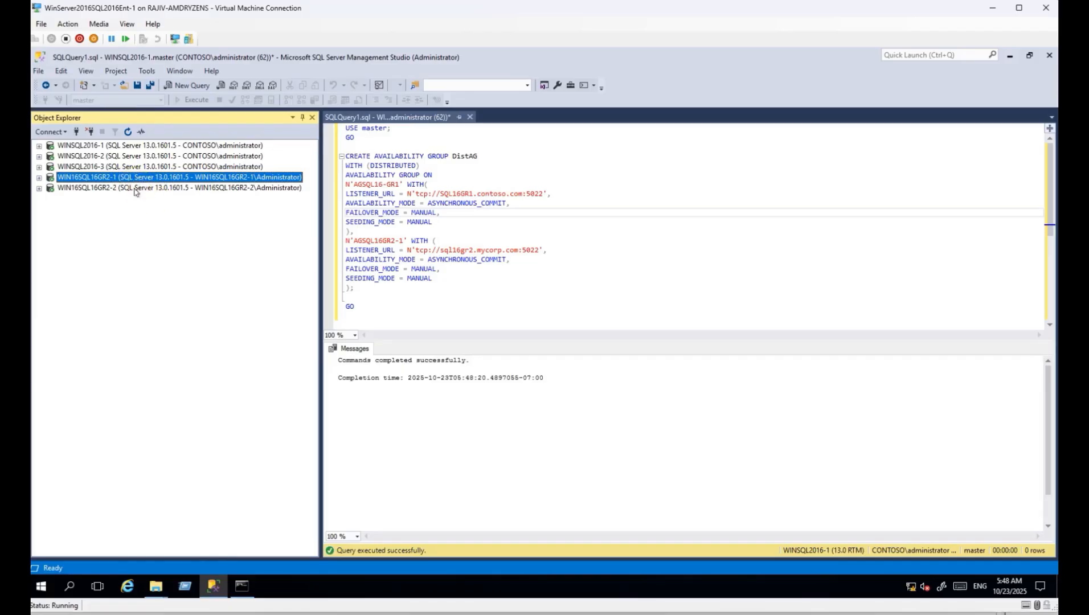
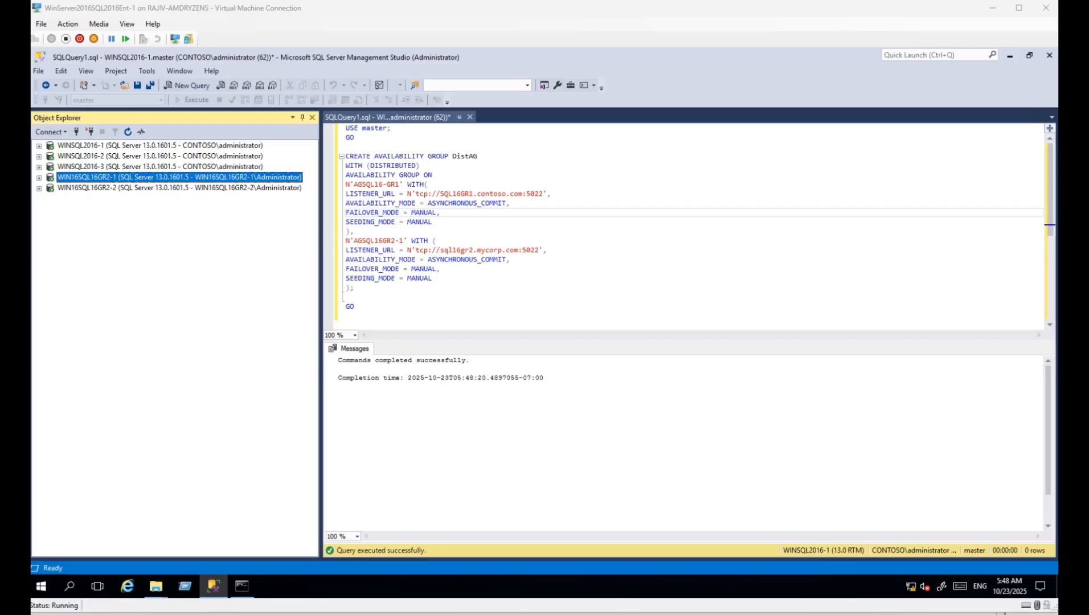
# Paste the ALTER AVAILABILITY GROUP DistAG JOIN script into a new WIN16SQL16GR2-1 query.
pyautogui.click(217, 176)
pyautogui.hotkey('ctrl', 'n')
pyautogui.write("USE master; GO   ALTER AVAILABILITY GROUP DistAG JOIN AVAILABILITY GROUP ON N'AGSQL16-GR1' WITH( LISTENER_URL = N'tcp://SQL16GR1.contoso.com:5022', AVAILABILITY_MODE = ASYNCHRONOUS_COMMIT, FAILOVER_MODE = MANUAL, SEEDING_MODE = MANUAL ), N'AGSQL16GR2-1' WITH ( LISTENER_URL = N'tcp://sql16gr2.mycorp.com:5022', AVAILABILITY_MODE = ASYNCHRONOUS_COMMIT, FAILOVER_MODE = MANUAL, SEEDING_MODE = MANUAL );  GO")
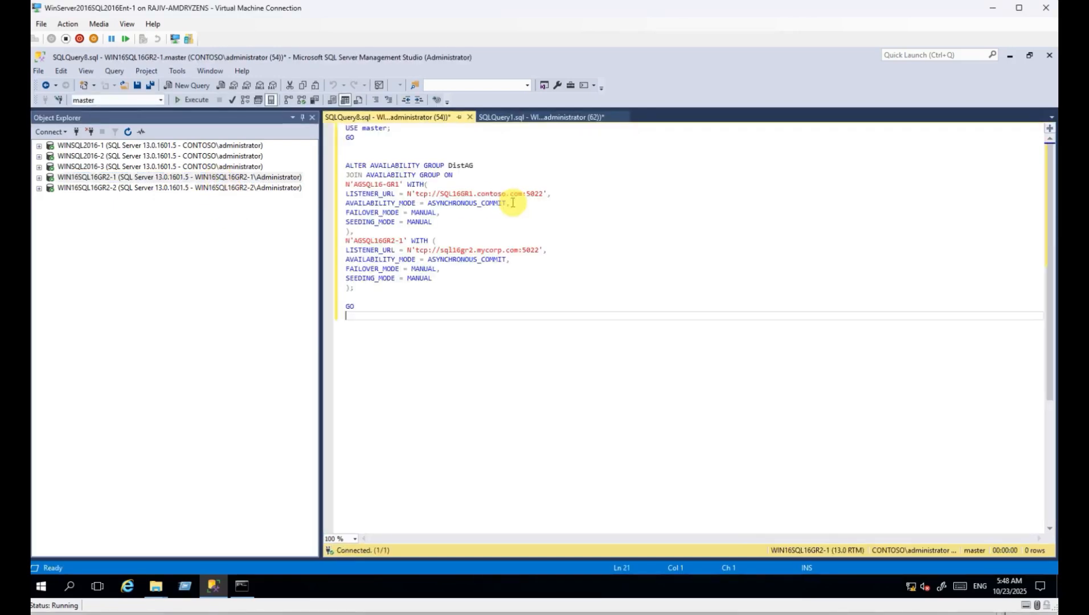
pyautogui.click(149, 177)
pyautogui.click(39, 177)
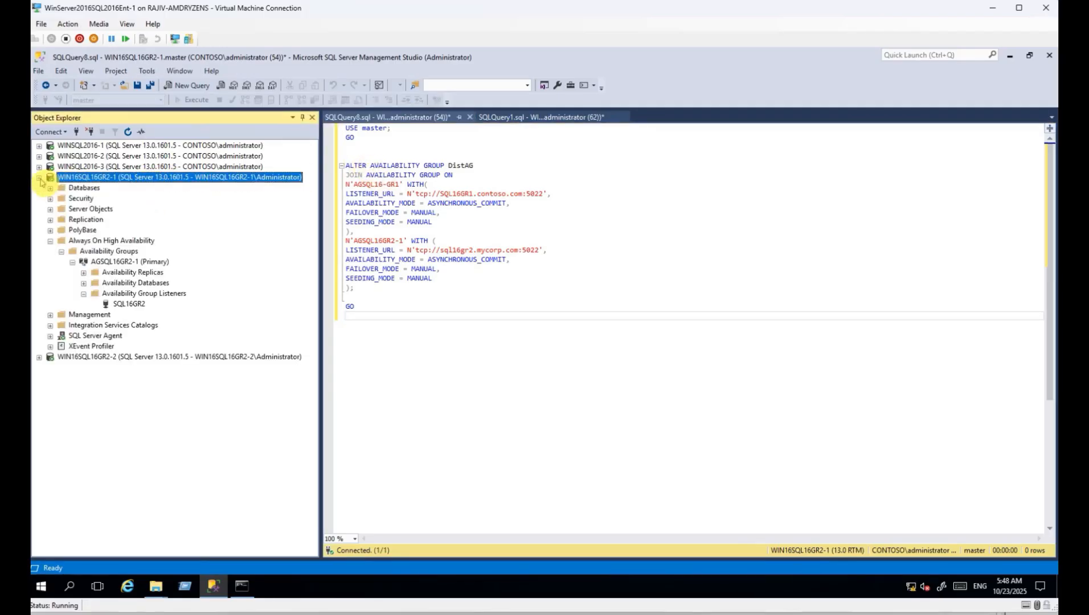
pyautogui.click(135, 263)
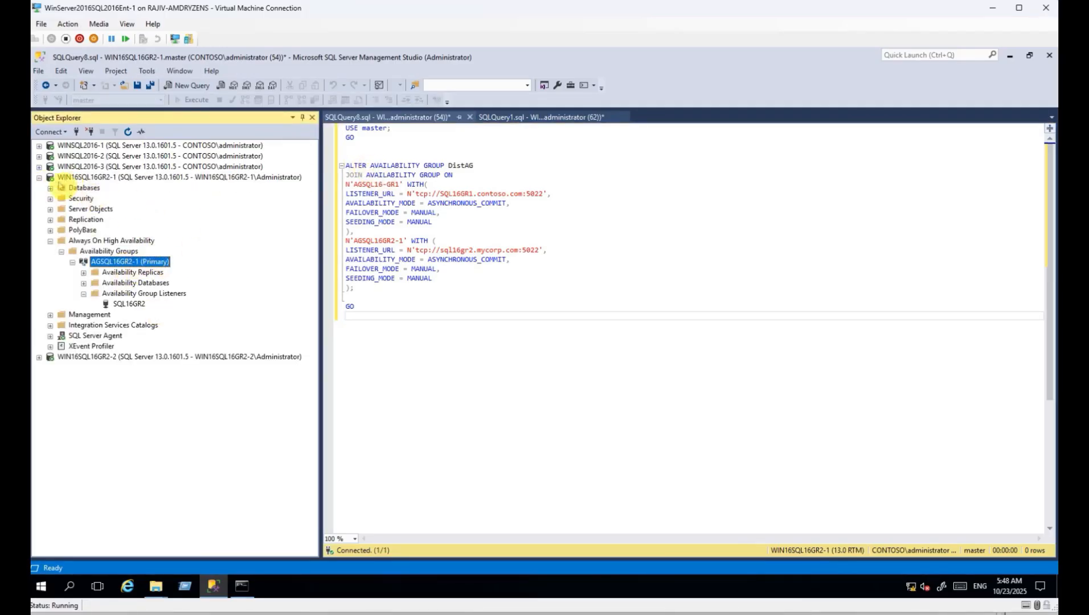
pyautogui.click(39, 178)
pyautogui.doubleClick(462, 166)
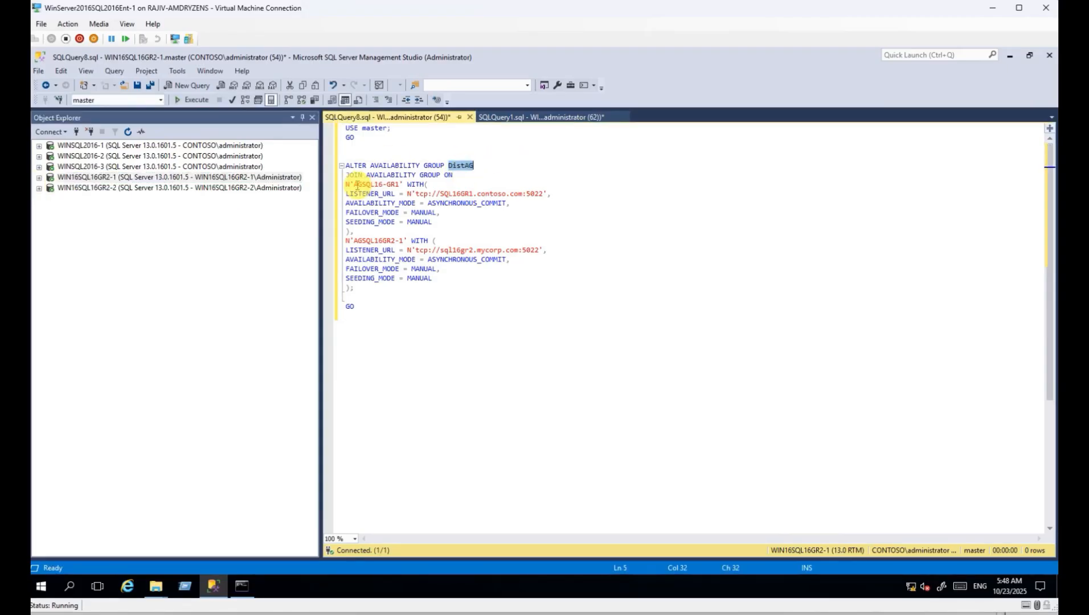
pyautogui.moveTo(358, 184); pyautogui.dragTo(394, 184)
pyautogui.moveTo(359, 240); pyautogui.dragTo(509, 250)
pyautogui.moveTo(345, 278); pyautogui.dragTo(432, 278)
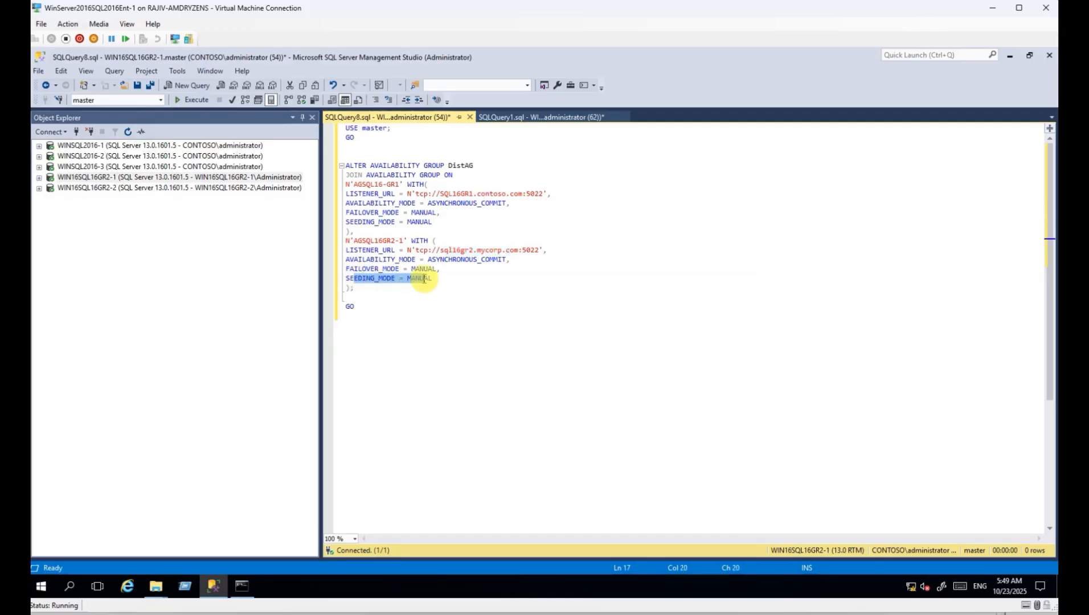
pyautogui.moveTo(365, 222); pyautogui.dragTo(395, 222)
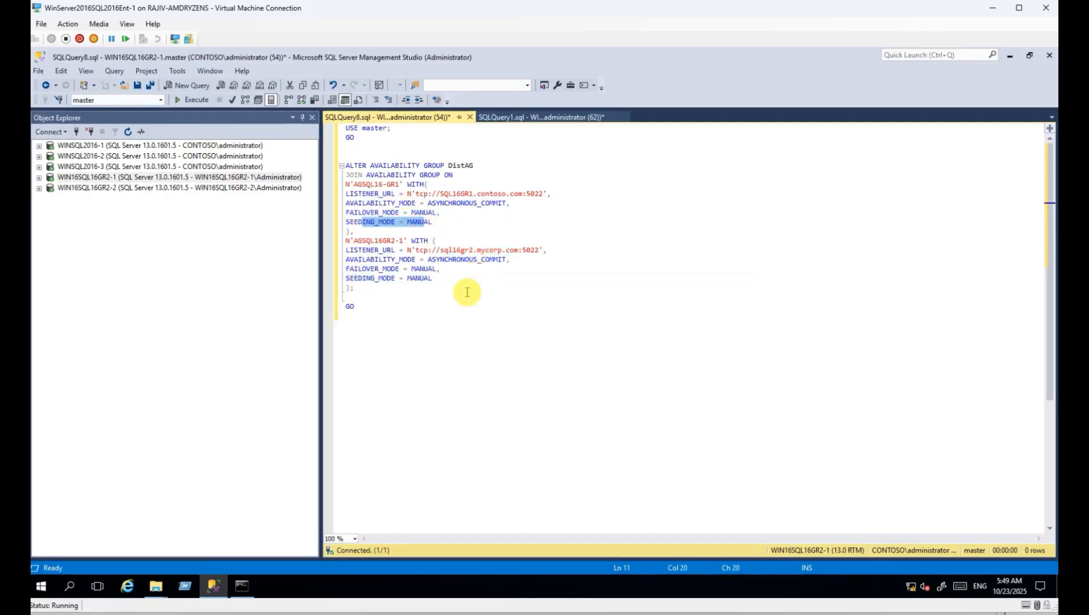
pyautogui.doubleClick(380, 212)
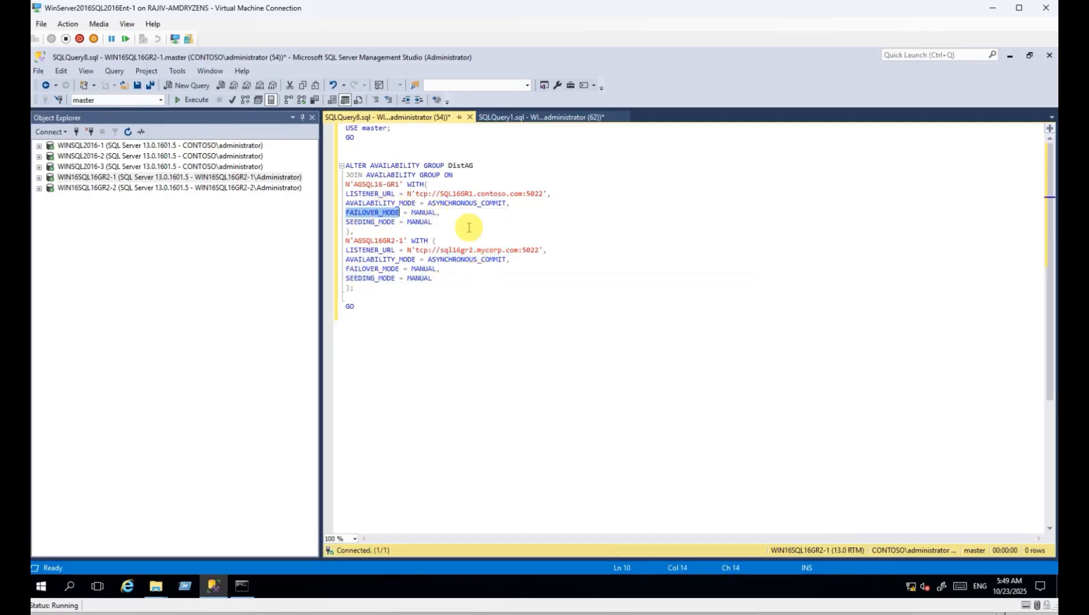
pyautogui.doubleClick(419, 279)
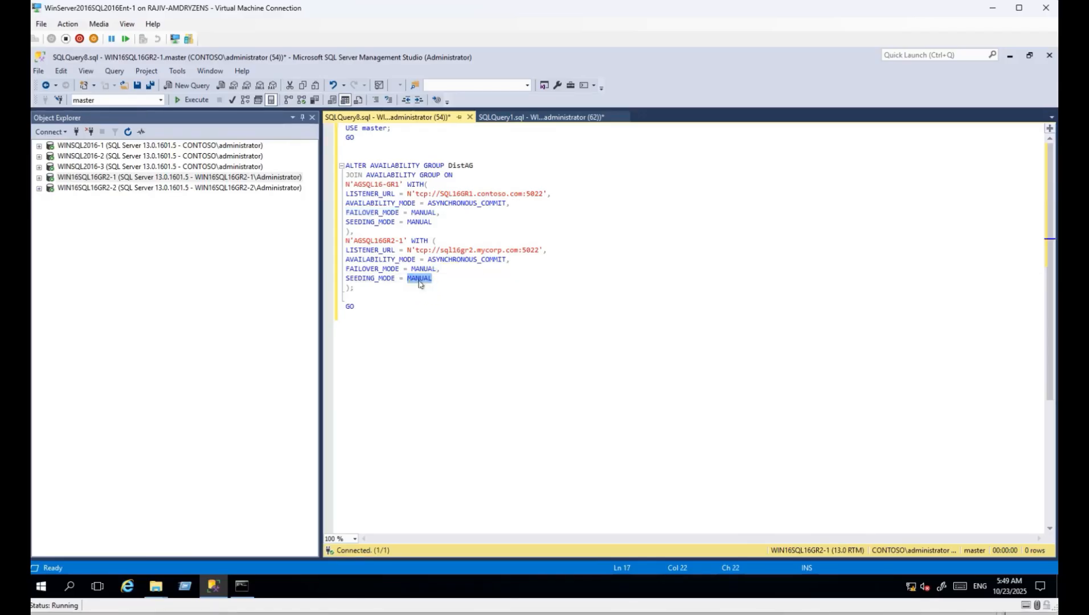
pyautogui.click(420, 283)
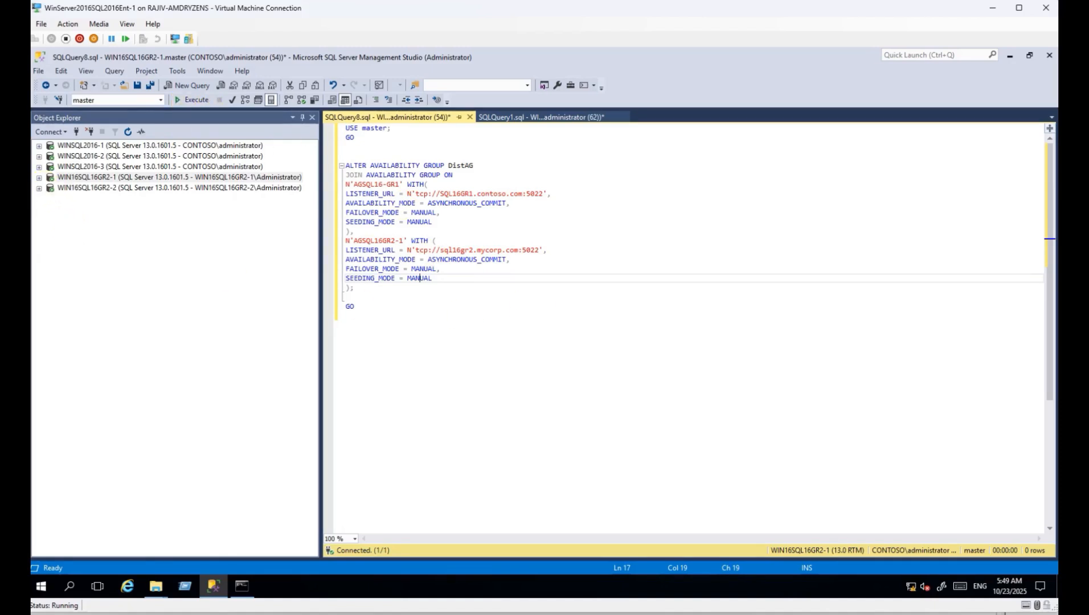
pyautogui.click(38, 178)
pyautogui.click(108, 251)
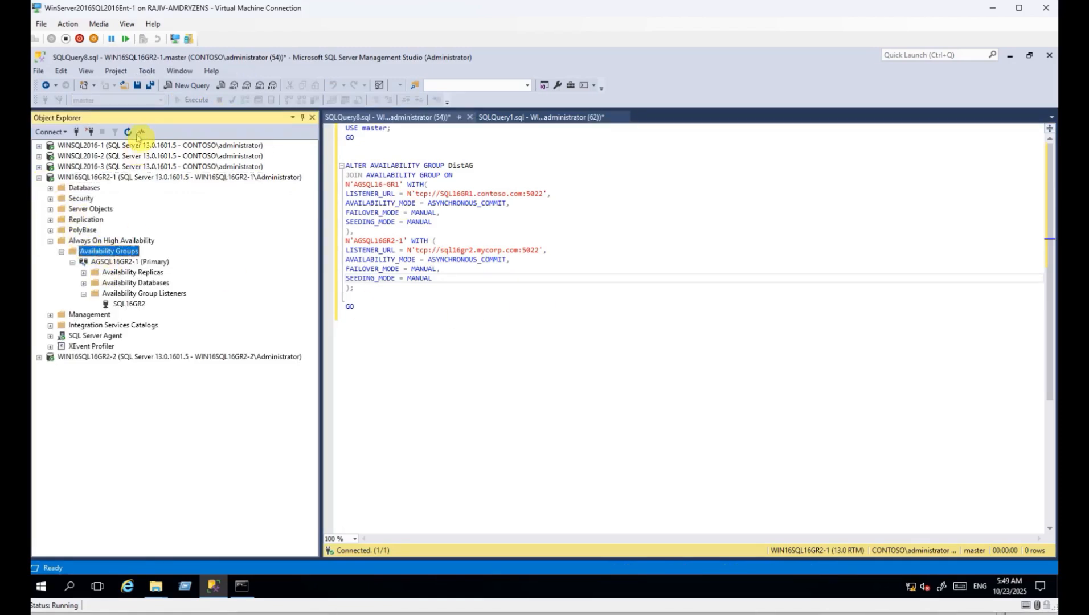
pyautogui.click(72, 262)
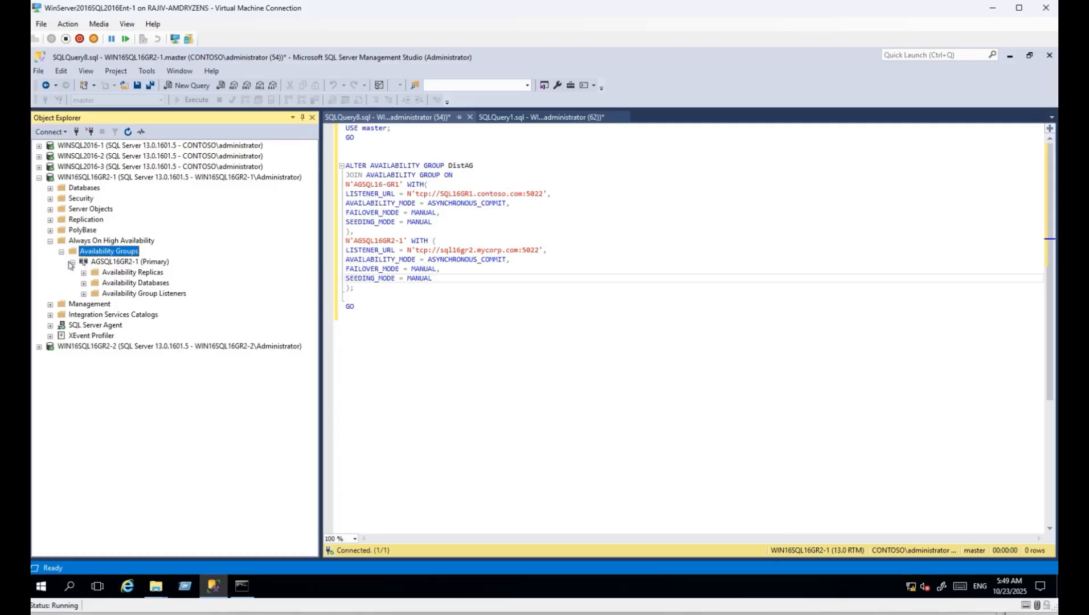
pyautogui.click(72, 263)
pyautogui.click(62, 251)
pyautogui.click(39, 177)
pyautogui.click(38, 145)
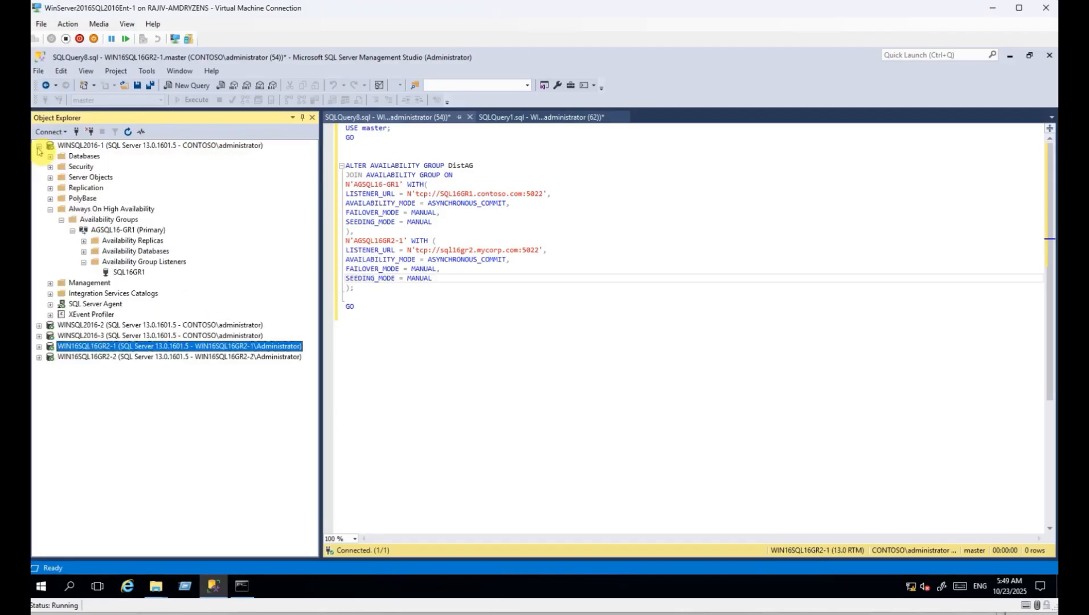
pyautogui.click(103, 220)
pyautogui.click(128, 132)
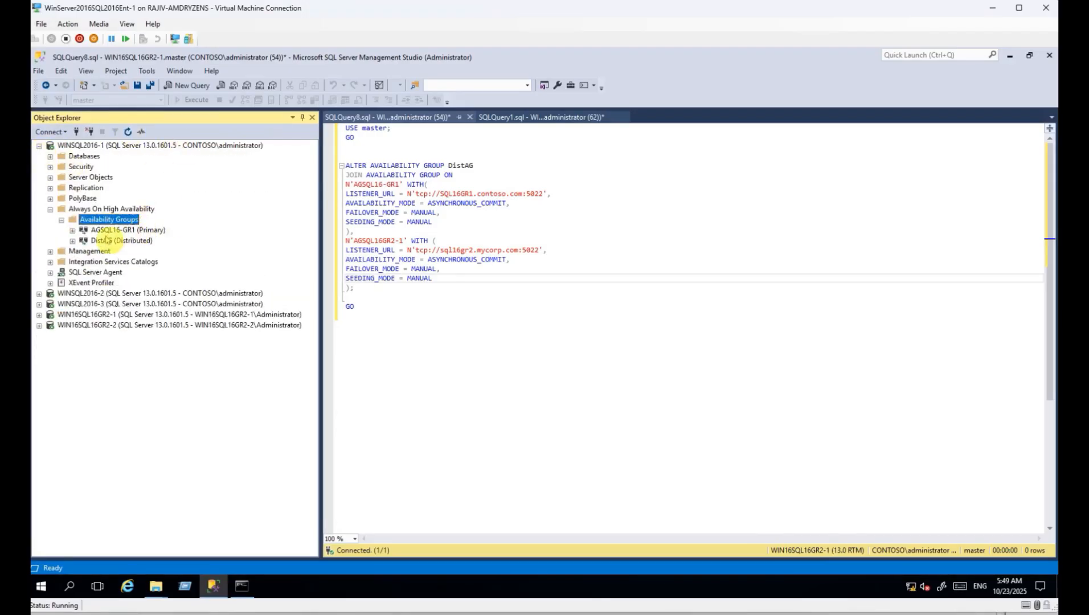
pyautogui.click(73, 241)
pyautogui.click(84, 251)
pyautogui.click(146, 273)
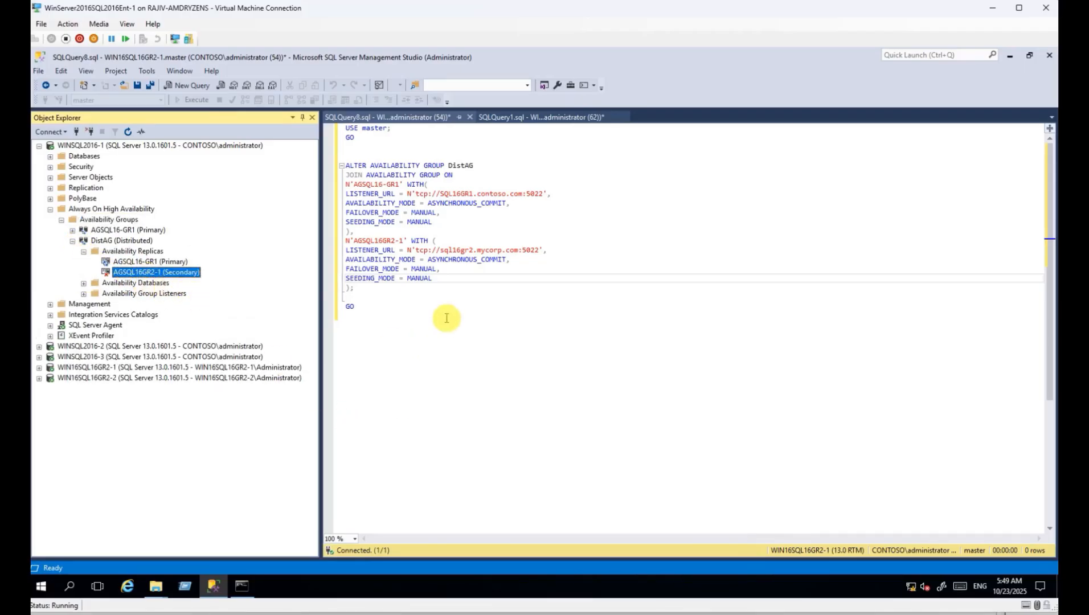
pyautogui.click(398, 324)
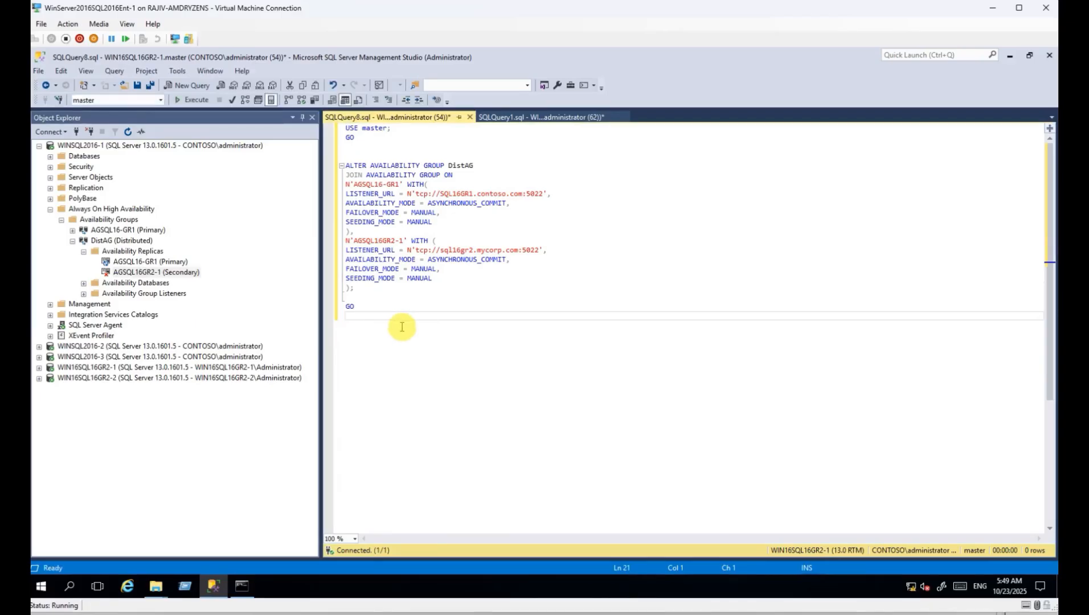
pyautogui.click(39, 145)
pyautogui.click(85, 178)
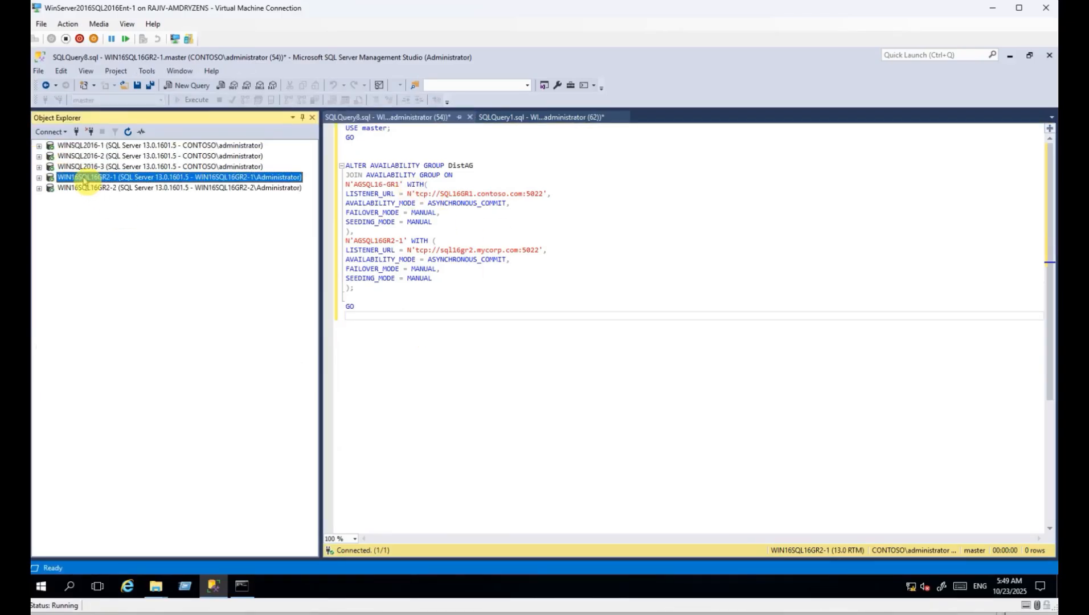
pyautogui.click(430, 335)
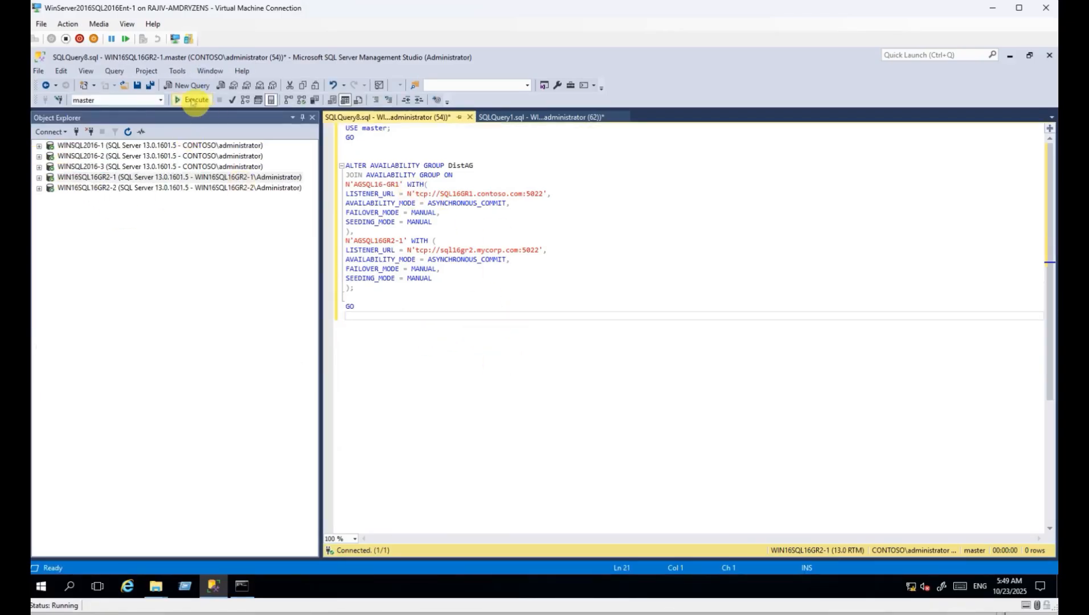
# Run the DistAG join script on WIN16SQL16GR2-1 and find DistAG (Distributed) among its availability groups.
pyautogui.click(194, 100)
pyautogui.click(39, 177)
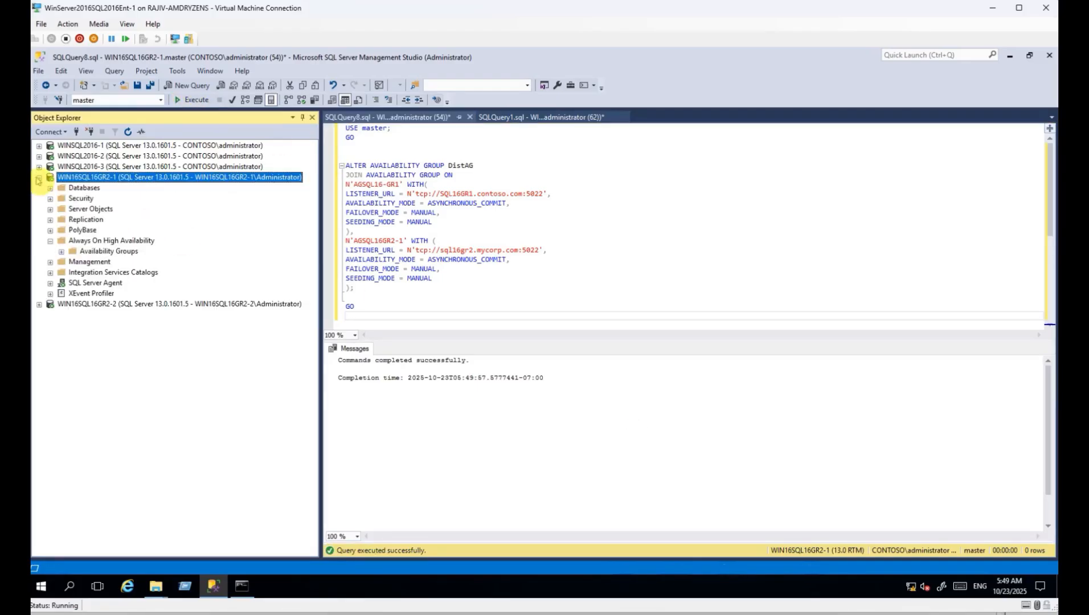
pyautogui.doubleClick(90, 241)
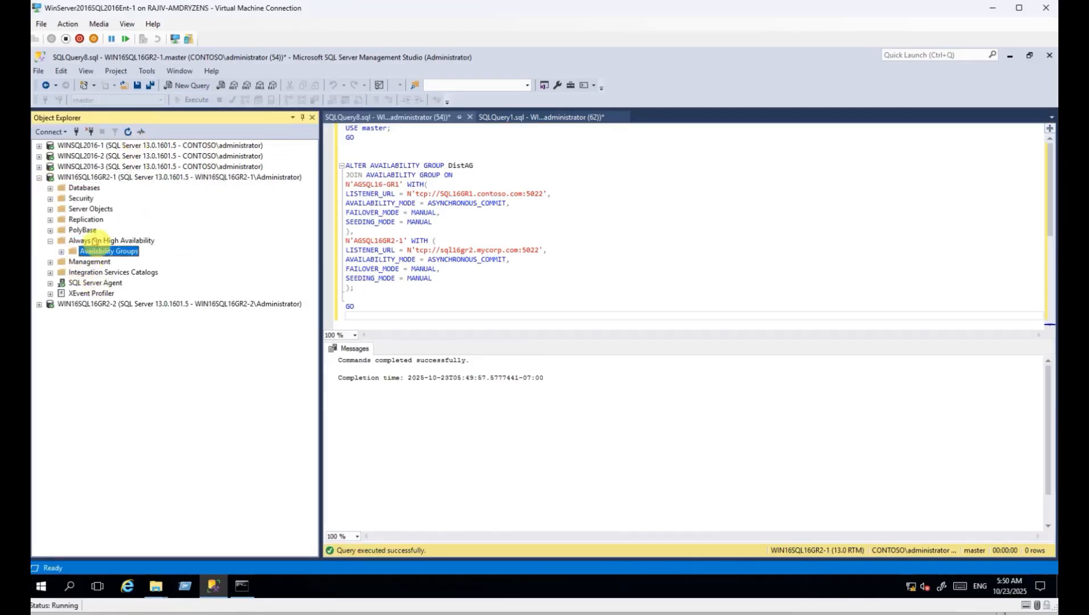
pyautogui.doubleClick(97, 251)
pyautogui.click(127, 275)
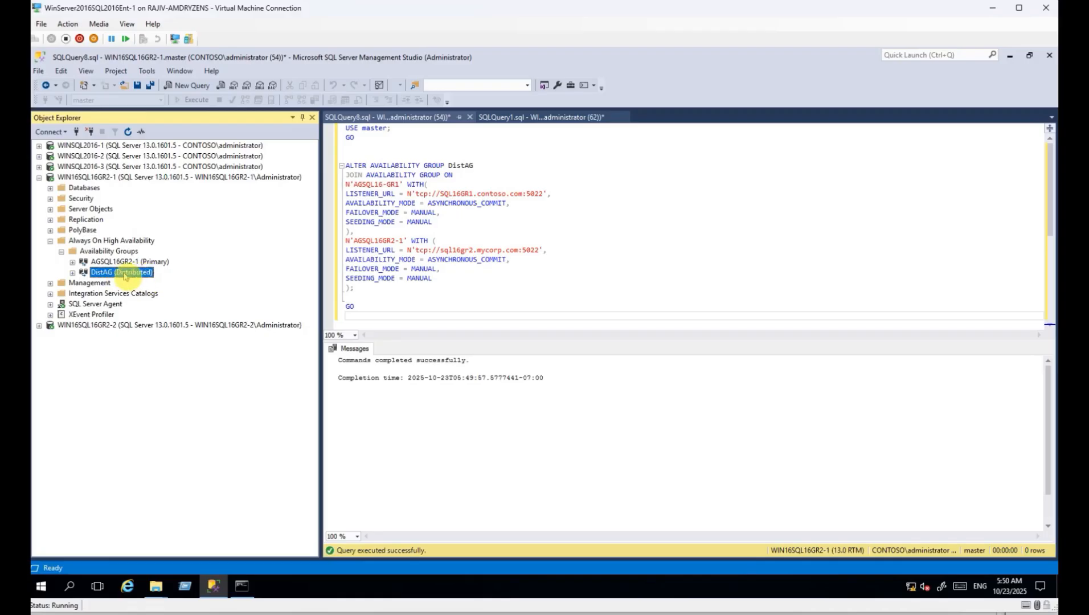
pyautogui.click(73, 273)
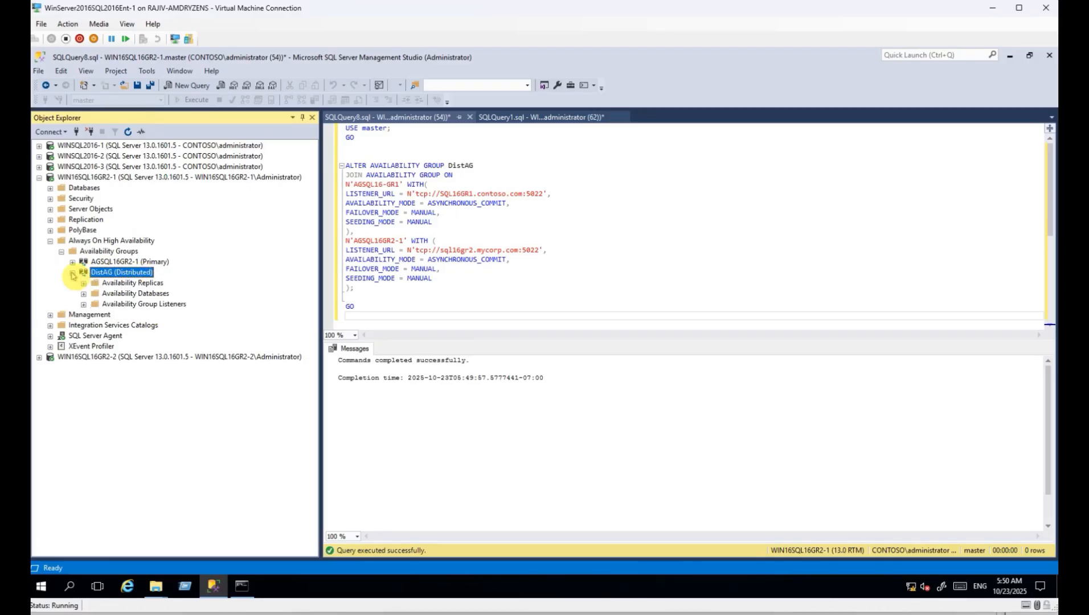
pyautogui.click(73, 273)
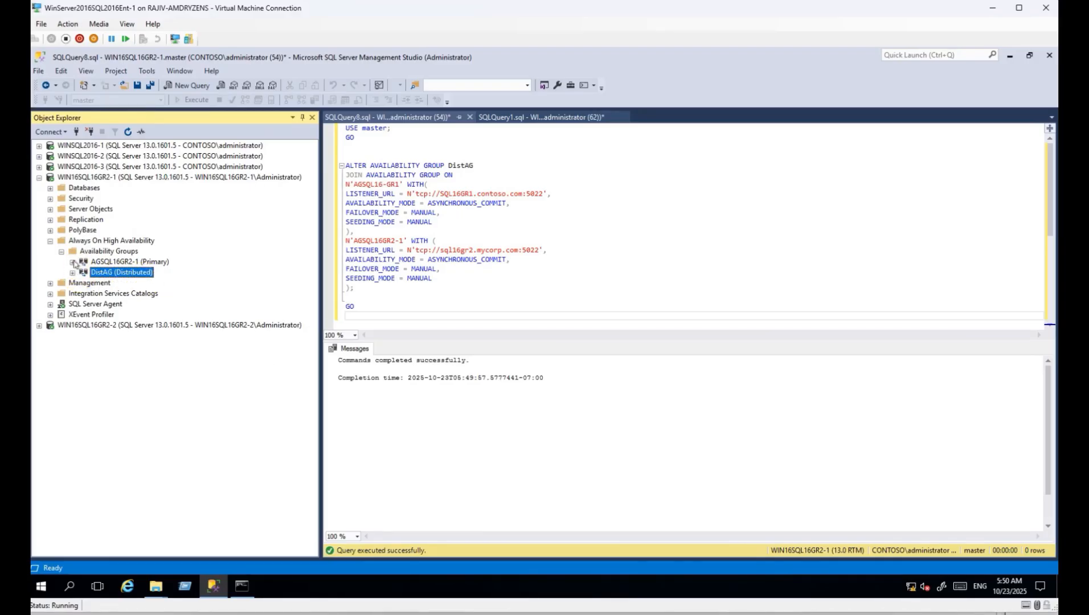
# Inspect AGSQL16GR2-1's replicas: WIN16SQL16GR2-1 primary and WIN16SQL16GR2-2 secondary.
pyautogui.click(72, 263)
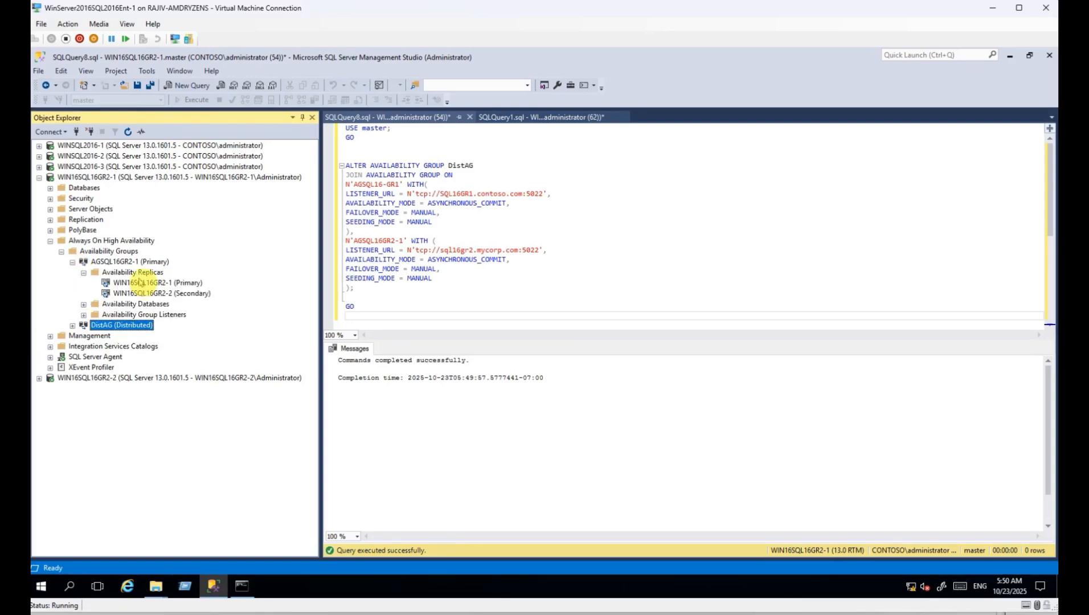
pyautogui.click(149, 282)
pyautogui.click(159, 293)
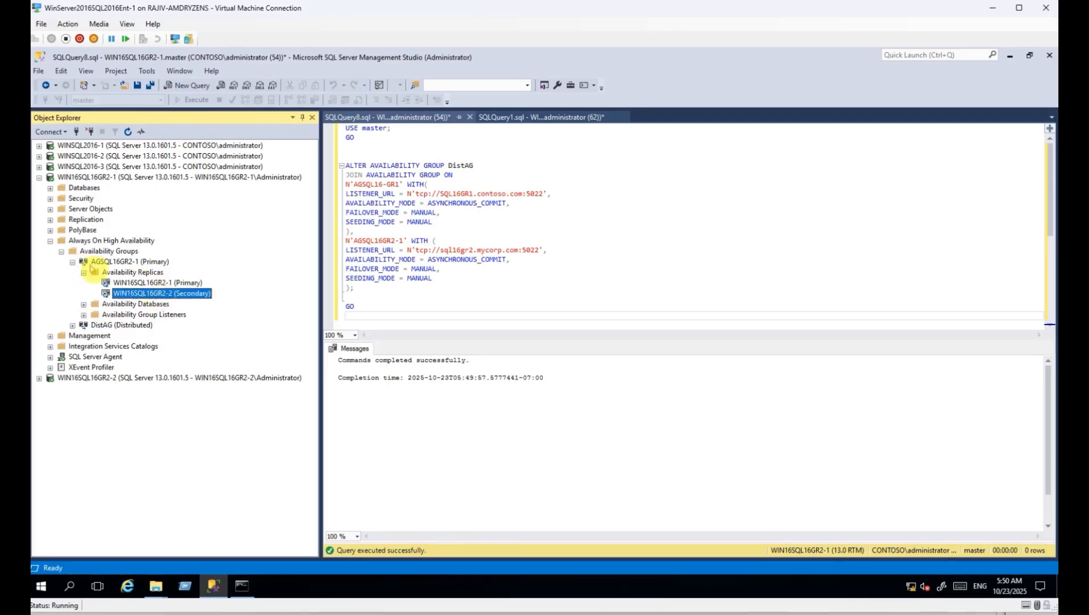
pyautogui.click(84, 272)
pyautogui.click(72, 262)
# Inspect DistAG's replicas AGSQL16-GR1 and AGSQL16GR2-1 (Secondary) on WIN16SQL16GR2-1.
pyautogui.click(72, 272)
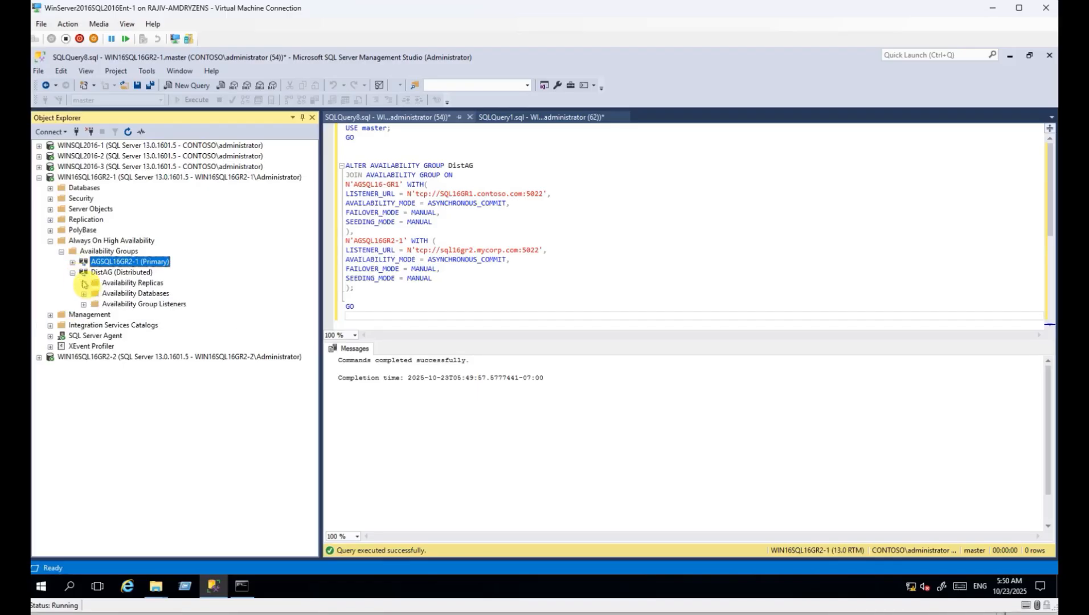
pyautogui.click(84, 283)
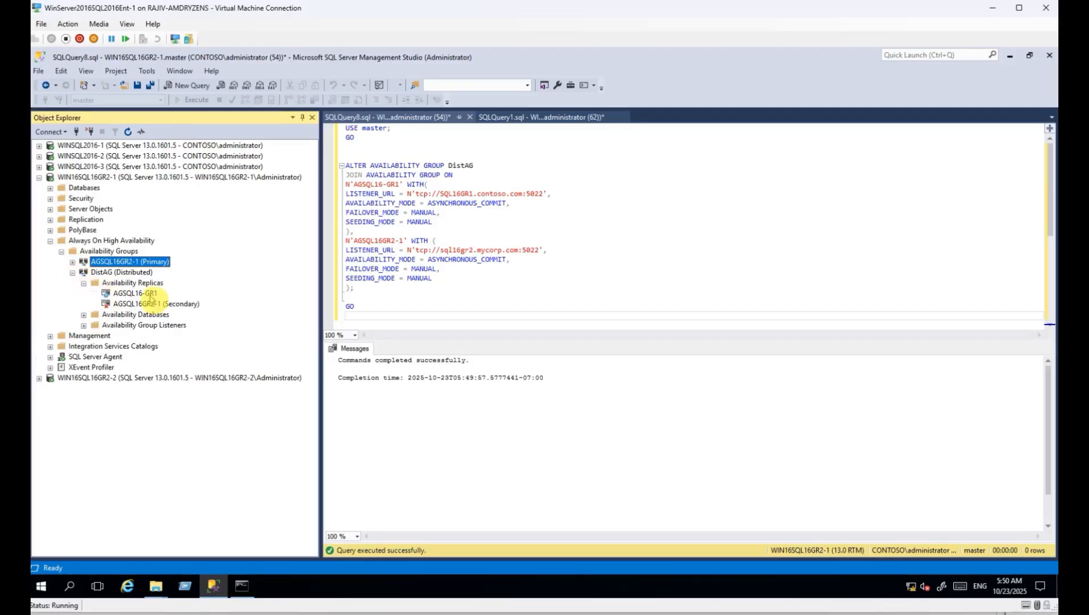
pyautogui.click(149, 294)
pyautogui.click(152, 303)
pyautogui.click(153, 295)
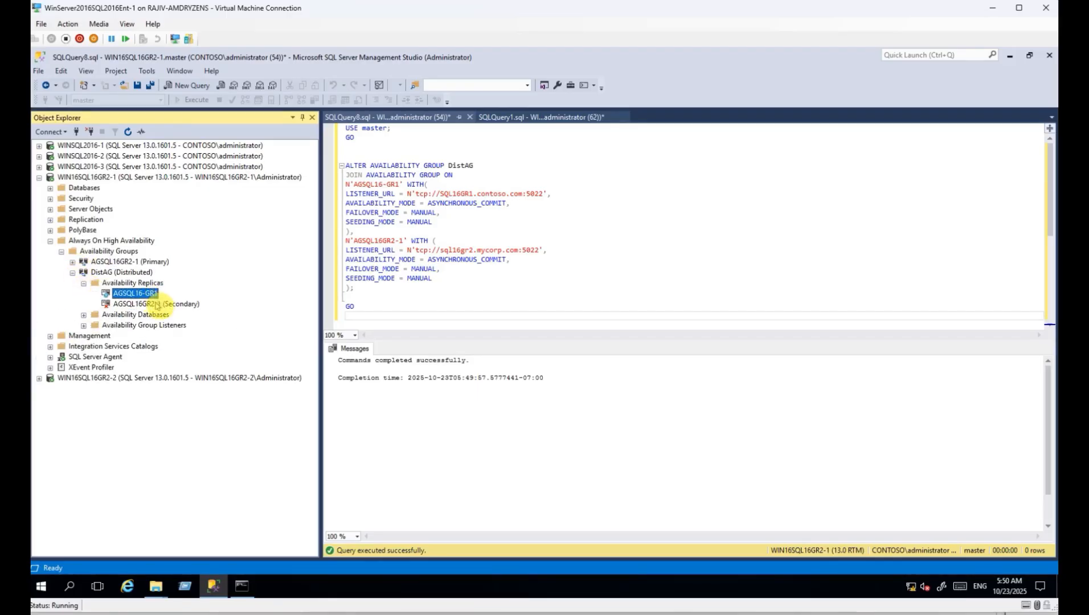
pyautogui.click(155, 304)
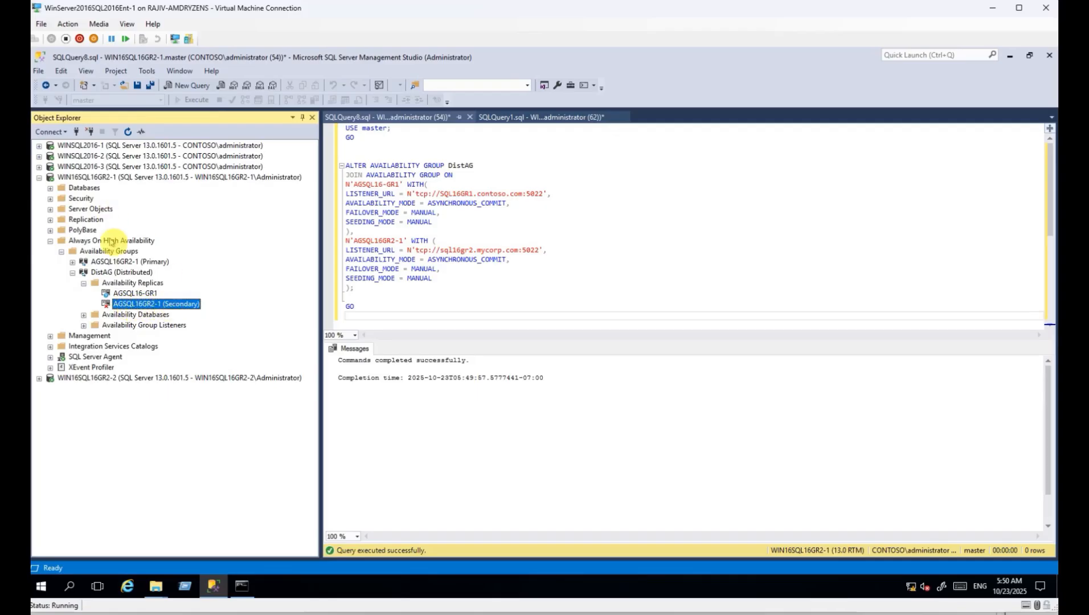
# Refresh DistAG's replica list on WINSQL2016-1, then collapse both server trees.
pyautogui.click(39, 146)
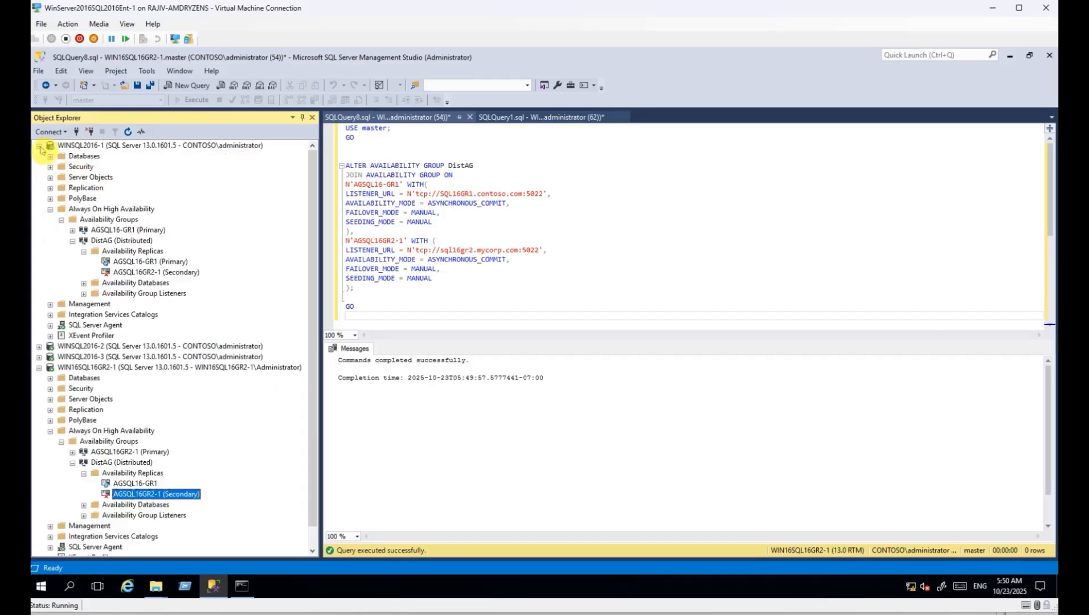
pyautogui.click(106, 242)
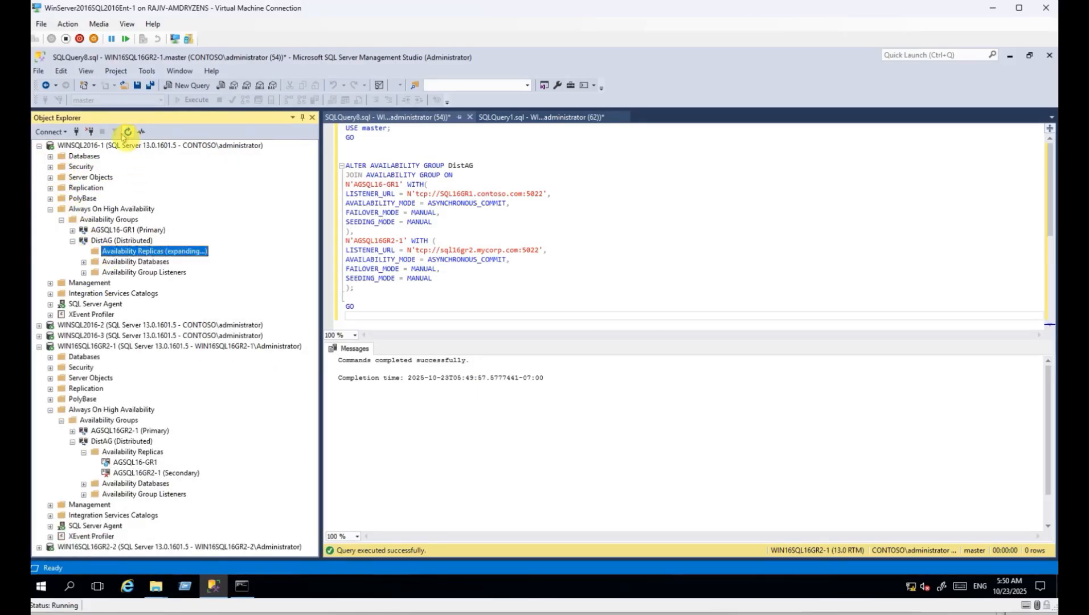
pyautogui.click(136, 272)
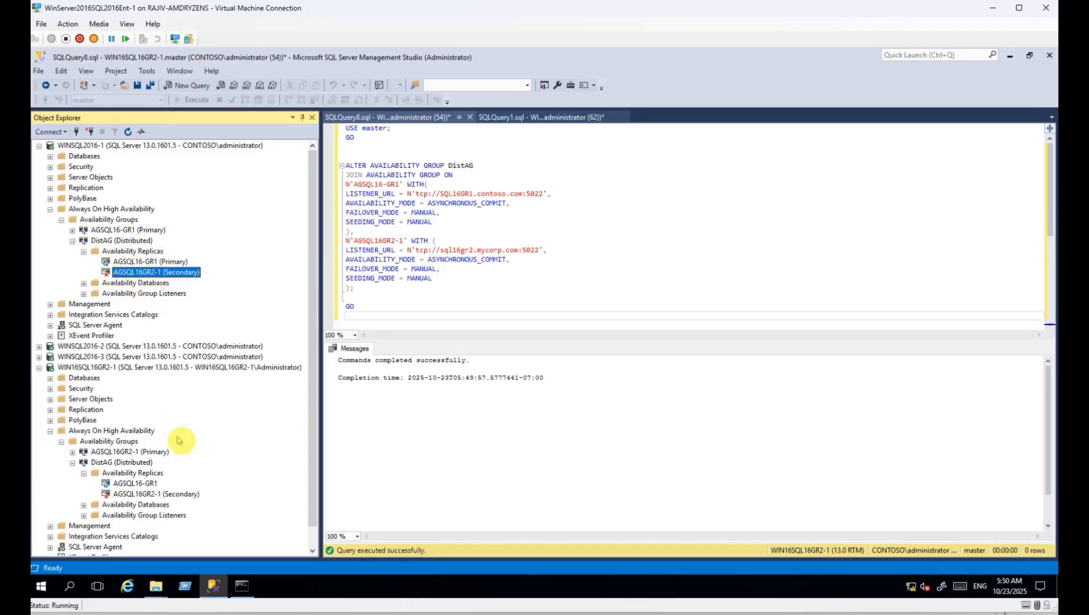
pyautogui.click(38, 367)
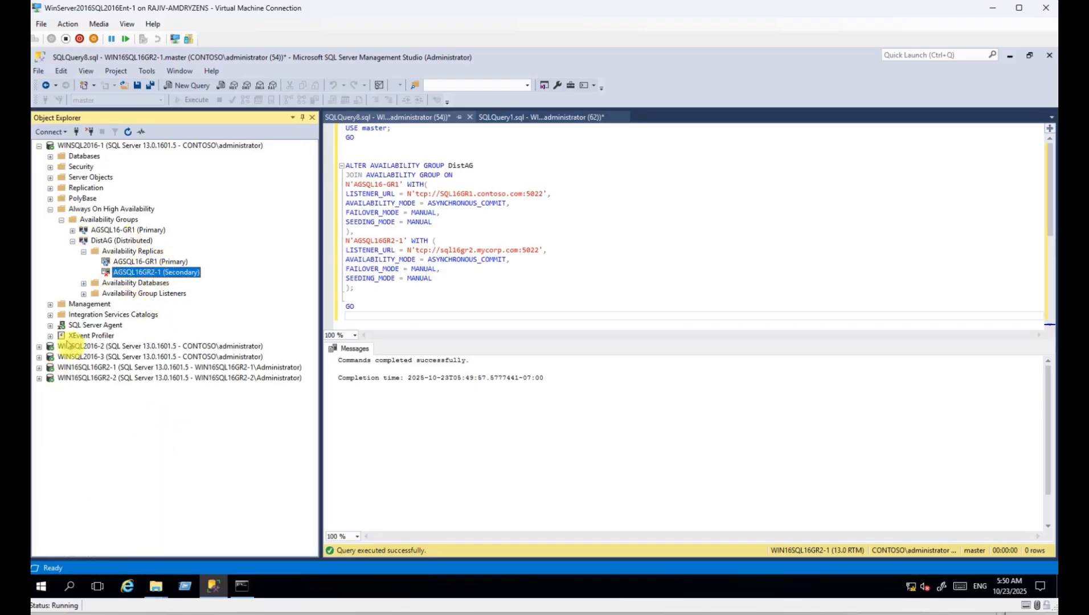
pyautogui.click(50, 209)
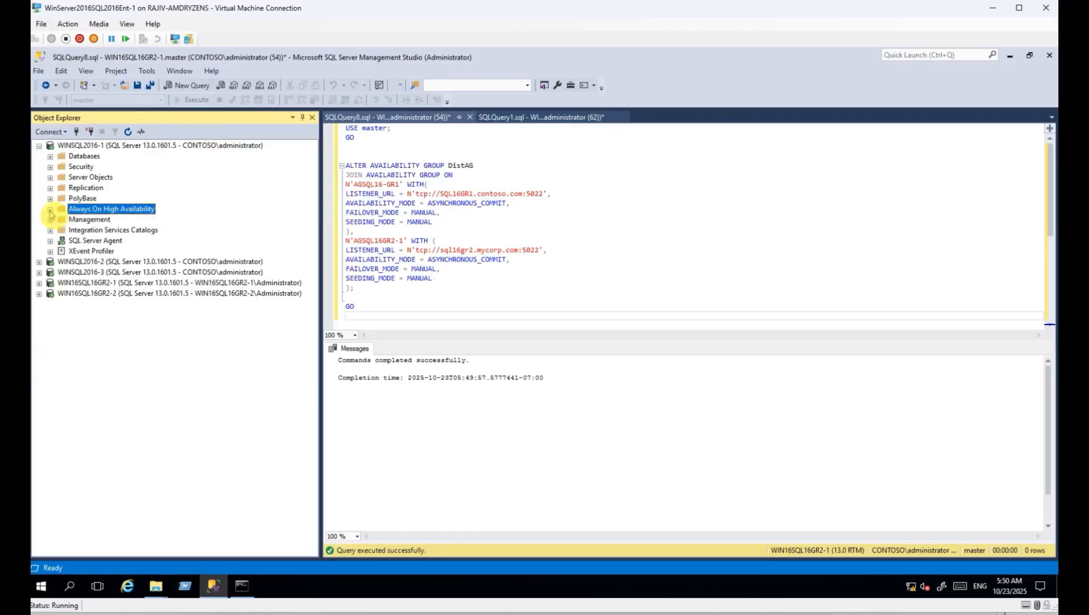
pyautogui.click(39, 146)
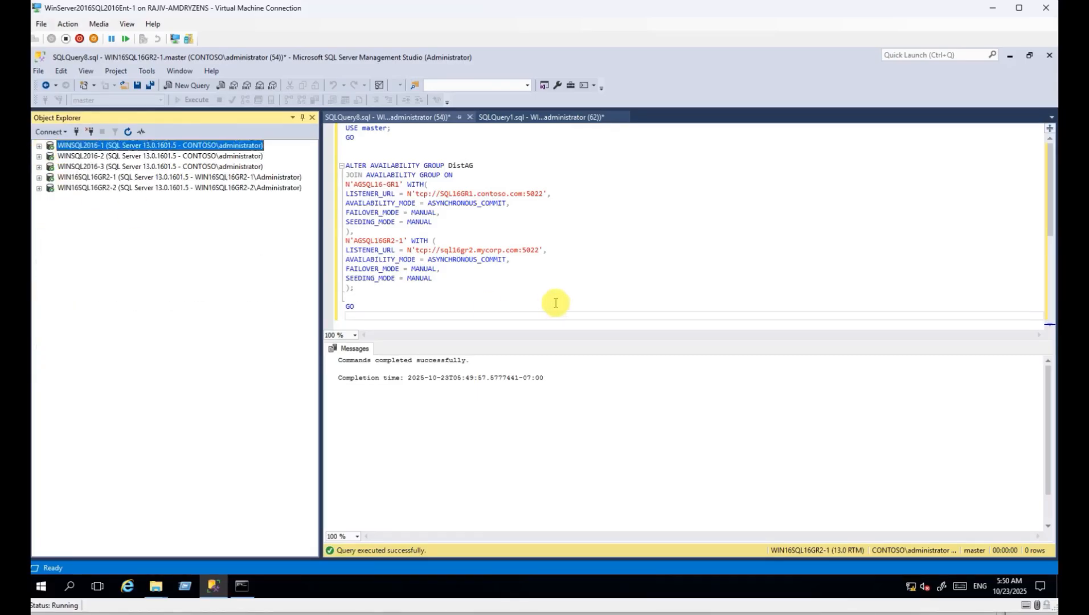
# Expand WIN16SQL16GR2-1's AGSQL16GR2-1 group down to its listeners to reveal SQL16GR2.
pyautogui.click(39, 178)
pyautogui.click(72, 262)
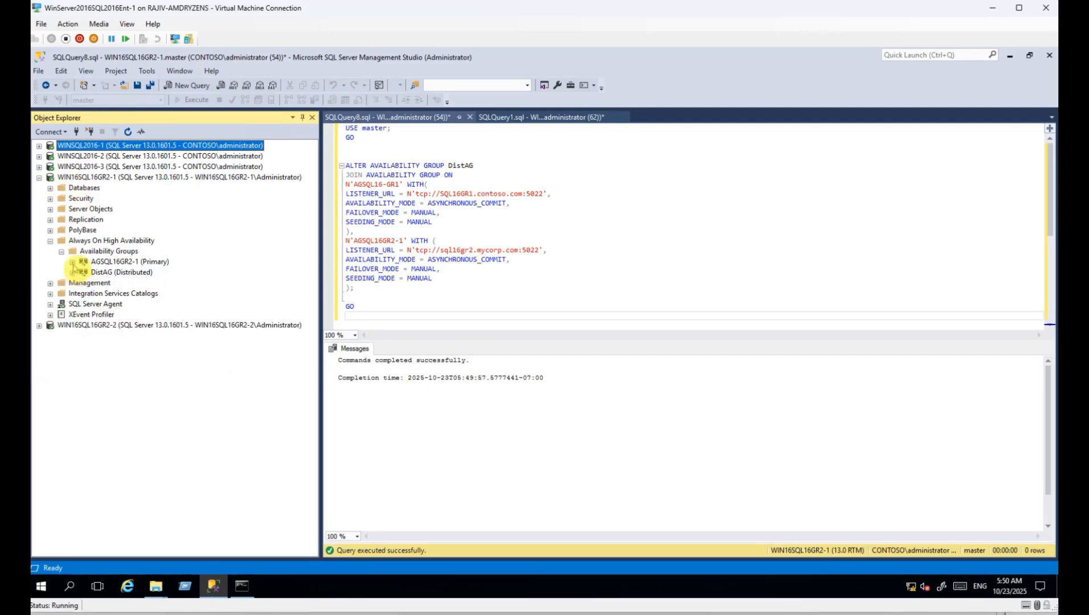
pyautogui.click(72, 263)
pyautogui.click(111, 177)
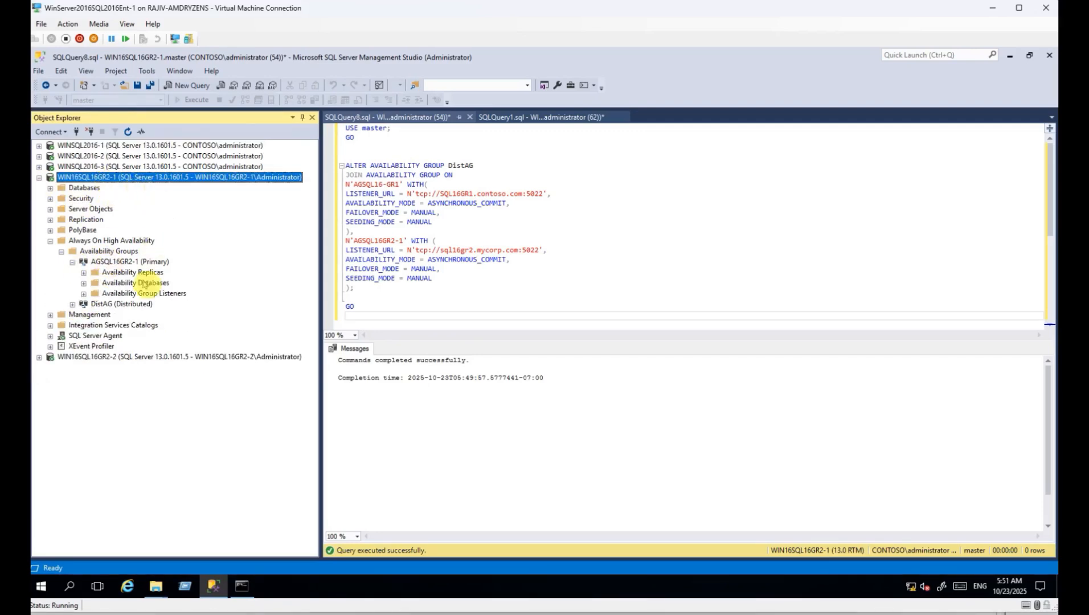
pyautogui.click(83, 294)
# Check the SQL16GR2 listener's IP address in its properties, then close them.
pyautogui.rightClick(122, 303)
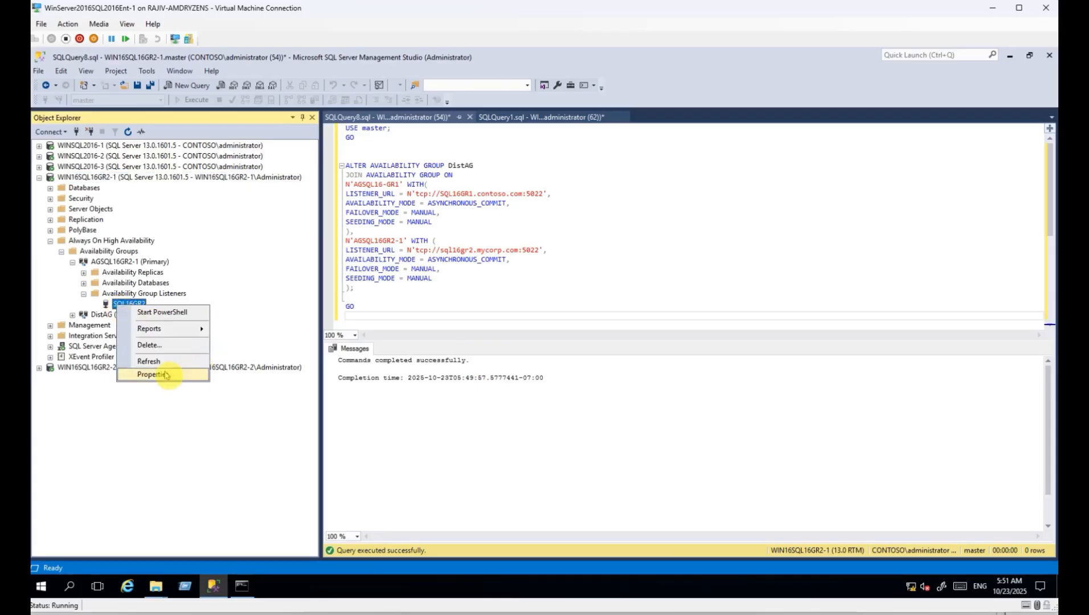
pyautogui.click(171, 369)
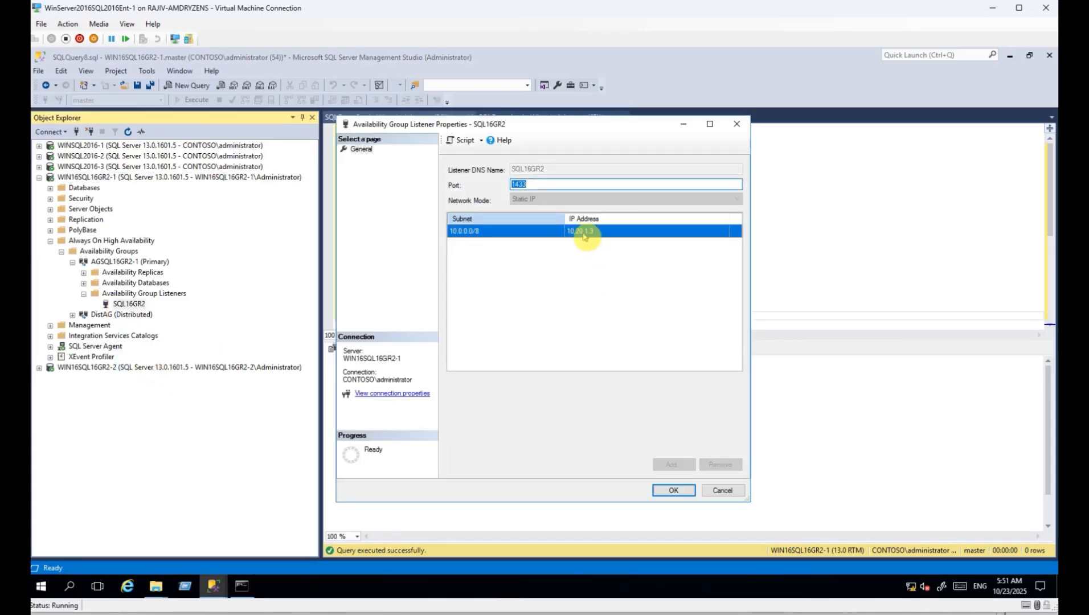
pyautogui.click(723, 491)
# Ping the listener address 10.20.1.3 from the command prompt.
pyautogui.click(242, 586)
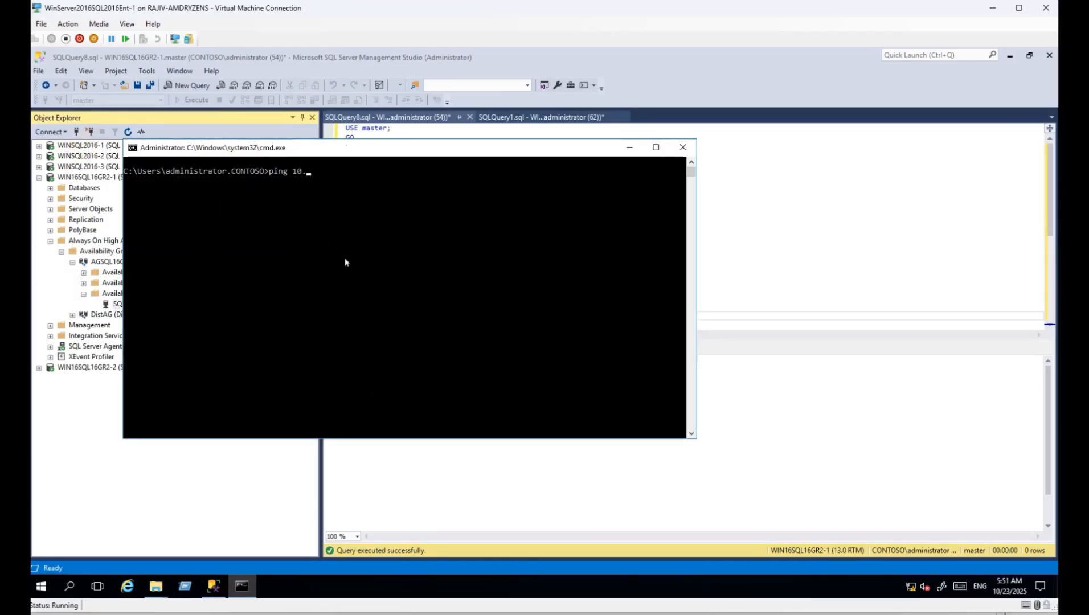
pyautogui.write('3')
pyautogui.press('Return')
pyautogui.moveTo(299, 149); pyautogui.dragTo(534, 185)
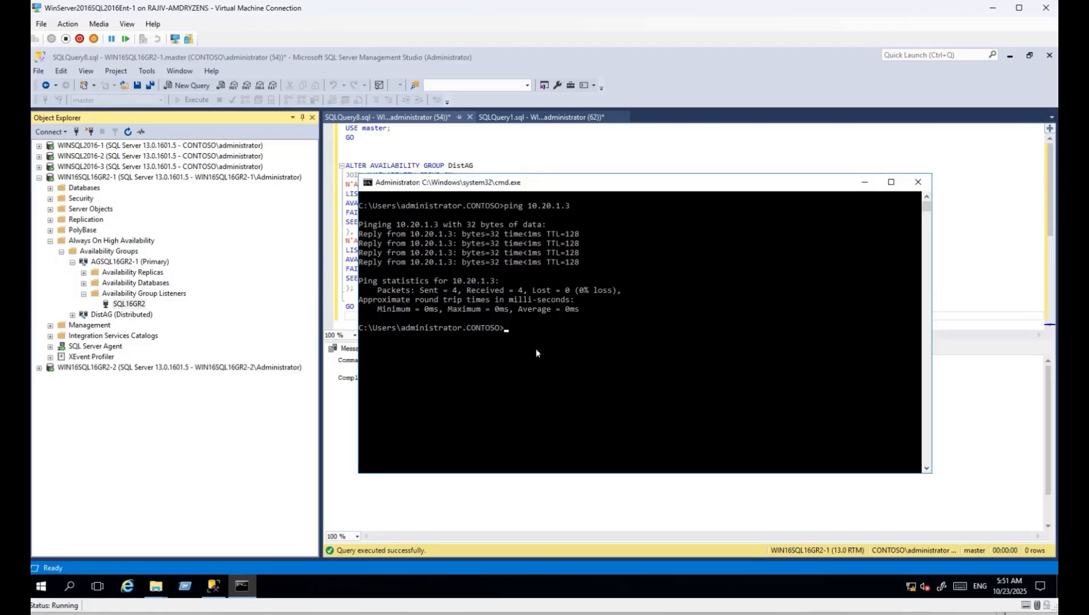
# Copy sql16gr2.mycorp.com from the DistAG script's LISTENER_URL and ping it.
pyautogui.click(485, 169)
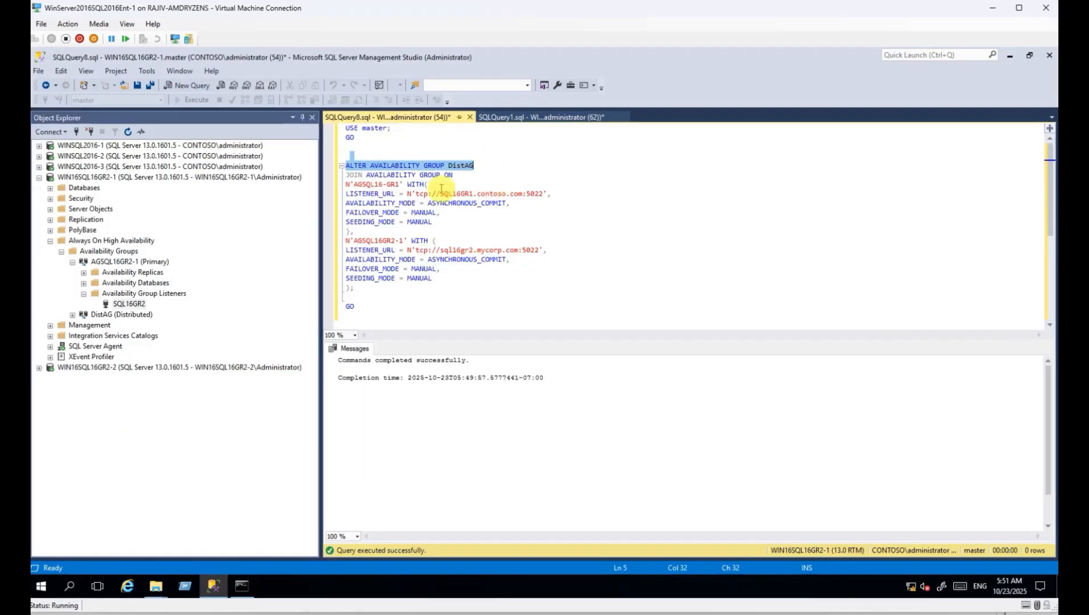
pyautogui.click(443, 251)
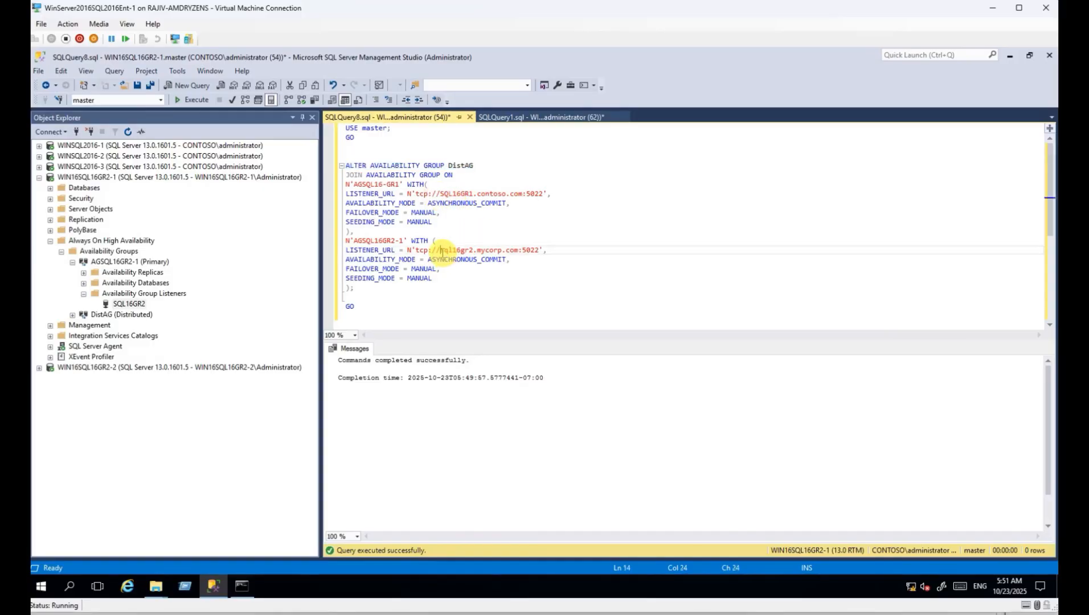
pyautogui.keyDown('shift'); pyautogui.click(521, 250); pyautogui.keyUp('shift')
pyautogui.hotkey('alt', 'Tab')
pyautogui.write('pin')
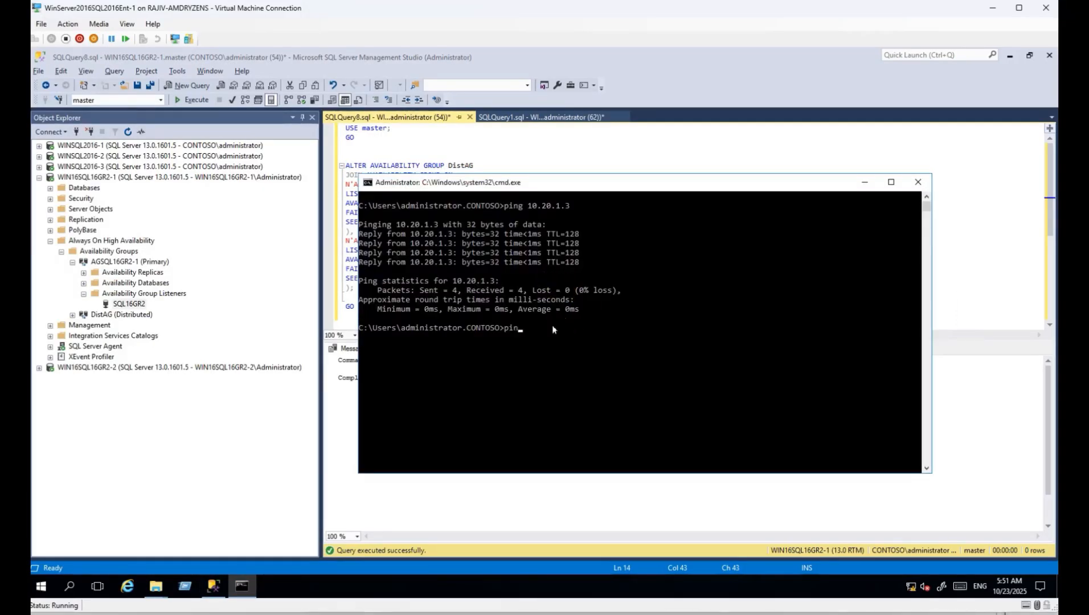
pyautogui.write('g')
pyautogui.write('sql16gr2.mycorp.com')
pyautogui.press('Return')
# Compare results: 10.20.1.3 replies, sql16gr2.mycorp.com cannot be found; then expand DistAG in Management Studio.
pyautogui.moveTo(528, 331); pyautogui.dragTo(569, 333)
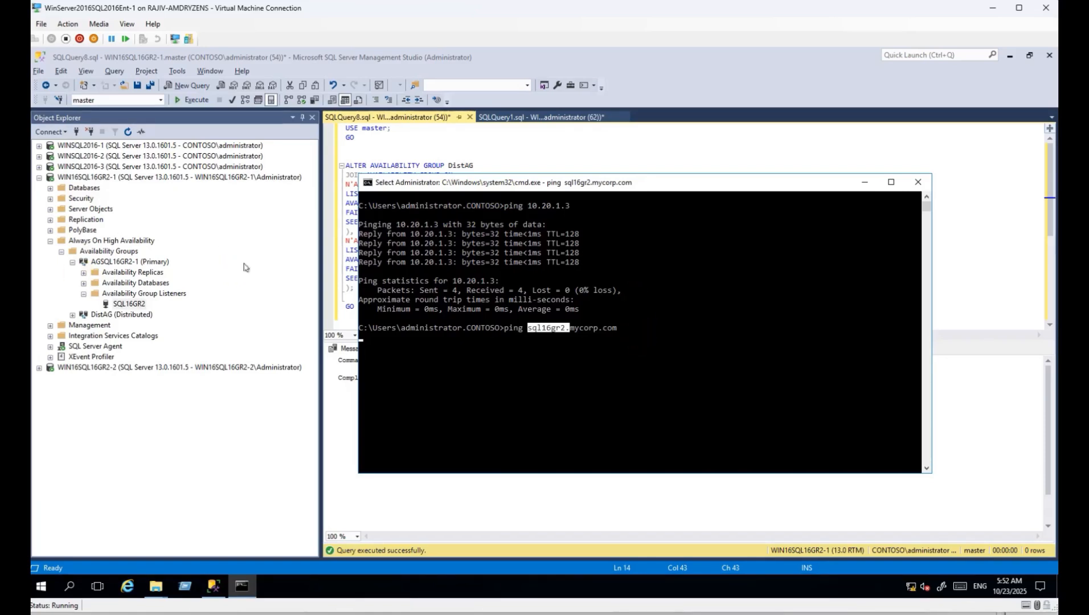
pyautogui.moveTo(527, 207); pyautogui.dragTo(570, 208)
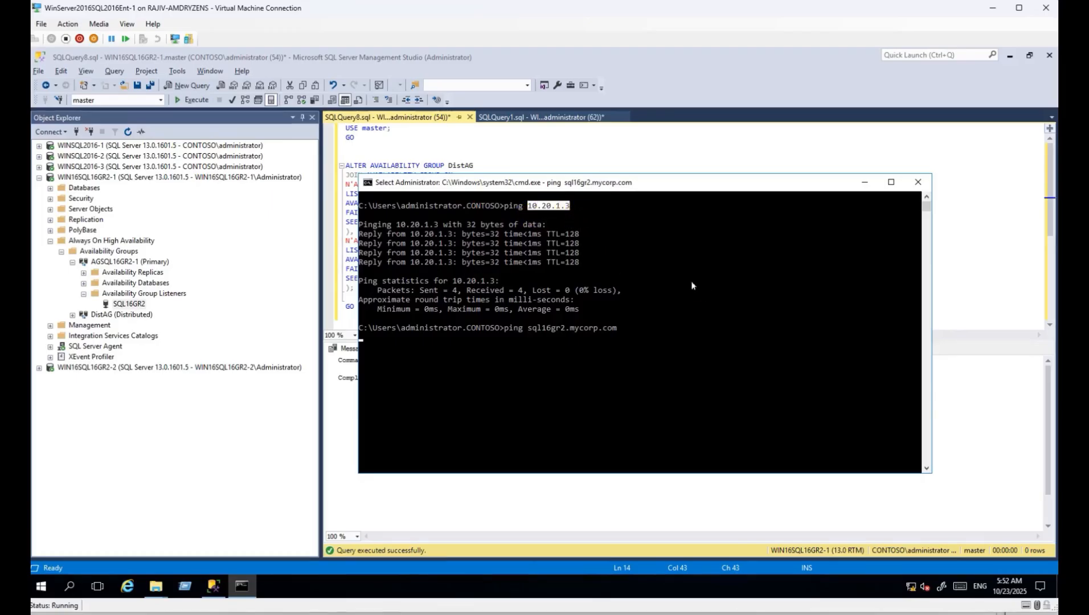
pyautogui.moveTo(528, 329); pyautogui.dragTo(571, 332)
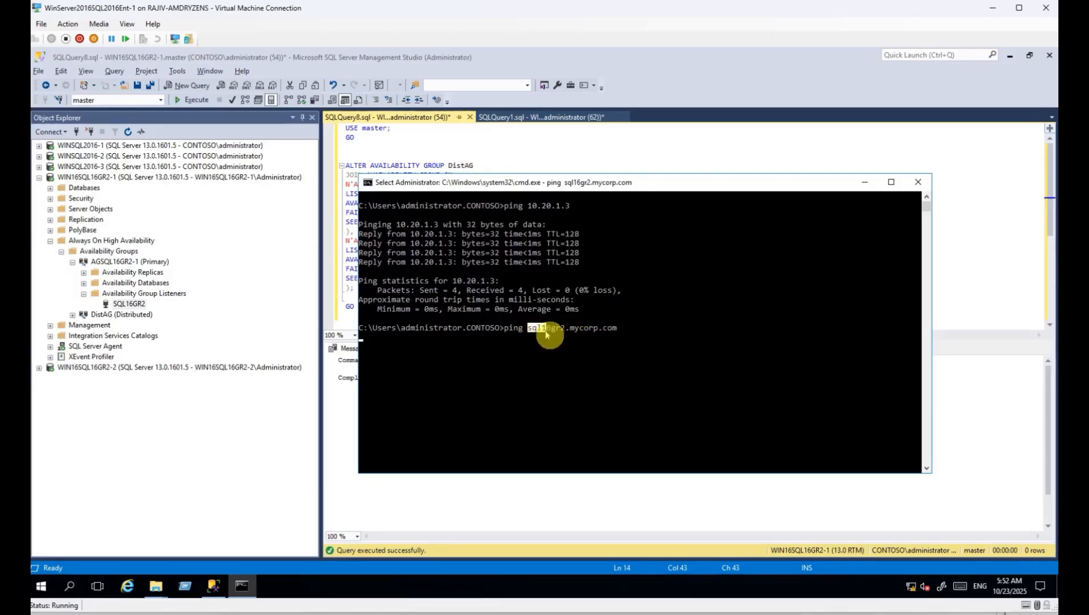
pyautogui.moveTo(576, 332); pyautogui.dragTo(618, 331)
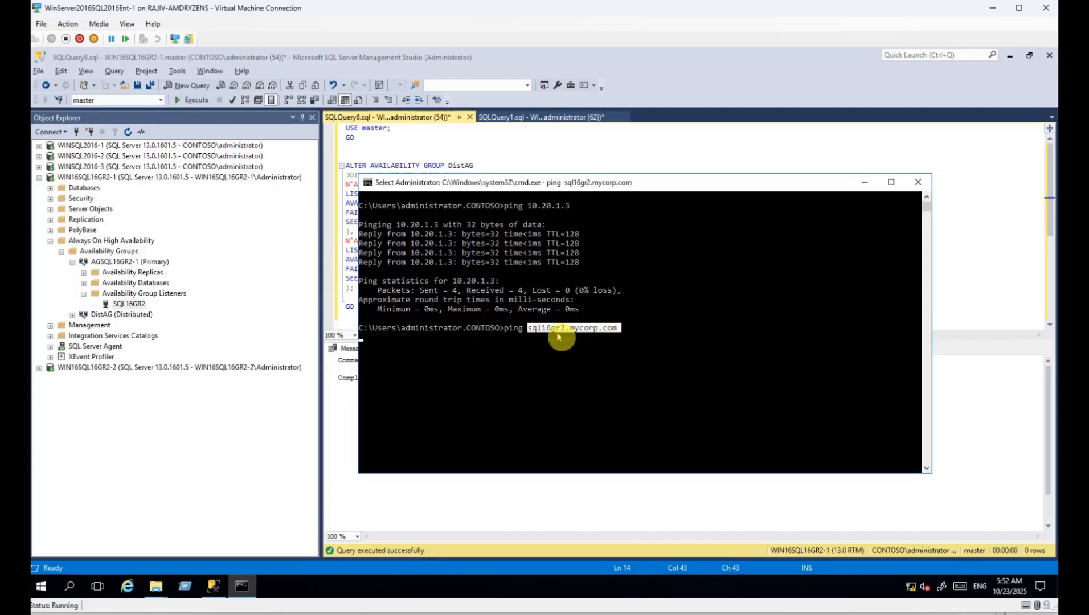
pyautogui.click(605, 375)
pyautogui.press('Return')
pyautogui.press('Return')
pyautogui.press('Return')
pyautogui.press('Return')
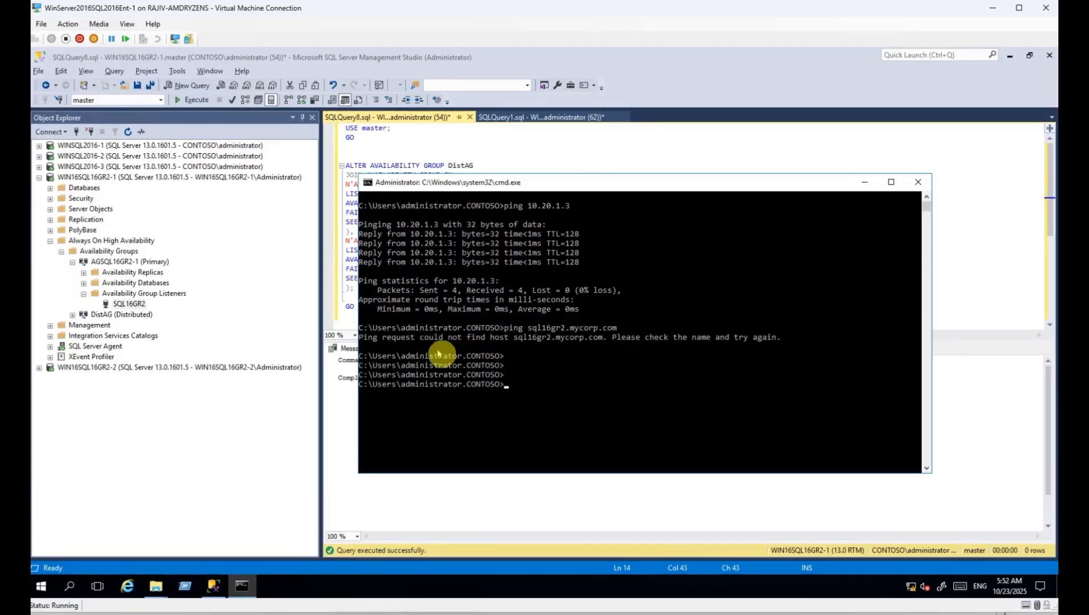
pyautogui.moveTo(362, 338); pyautogui.dragTo(551, 345)
pyautogui.click(587, 385)
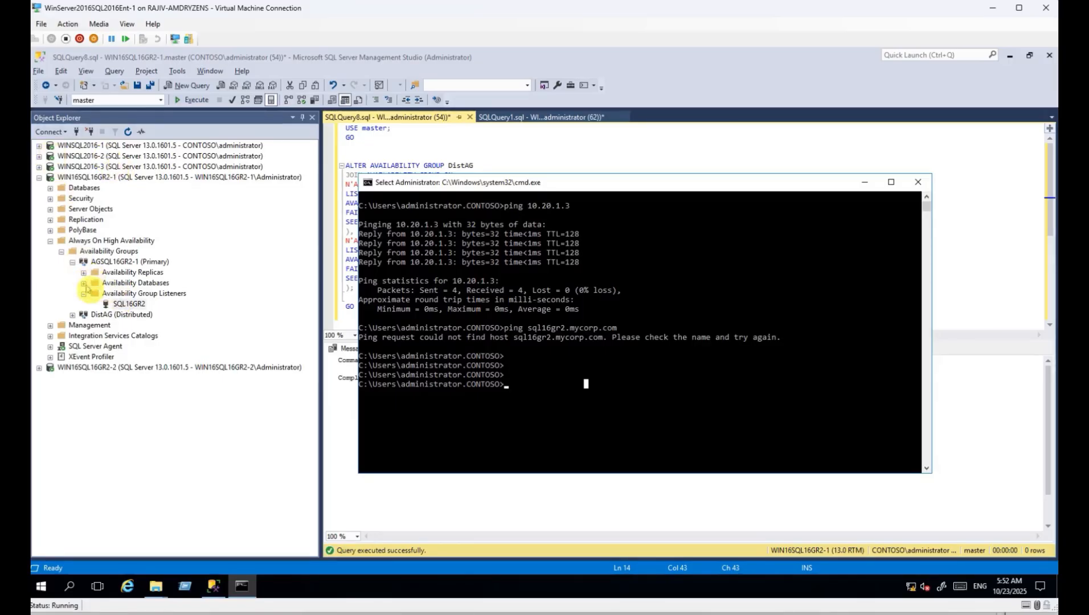
pyautogui.click(72, 314)
pyautogui.click(137, 345)
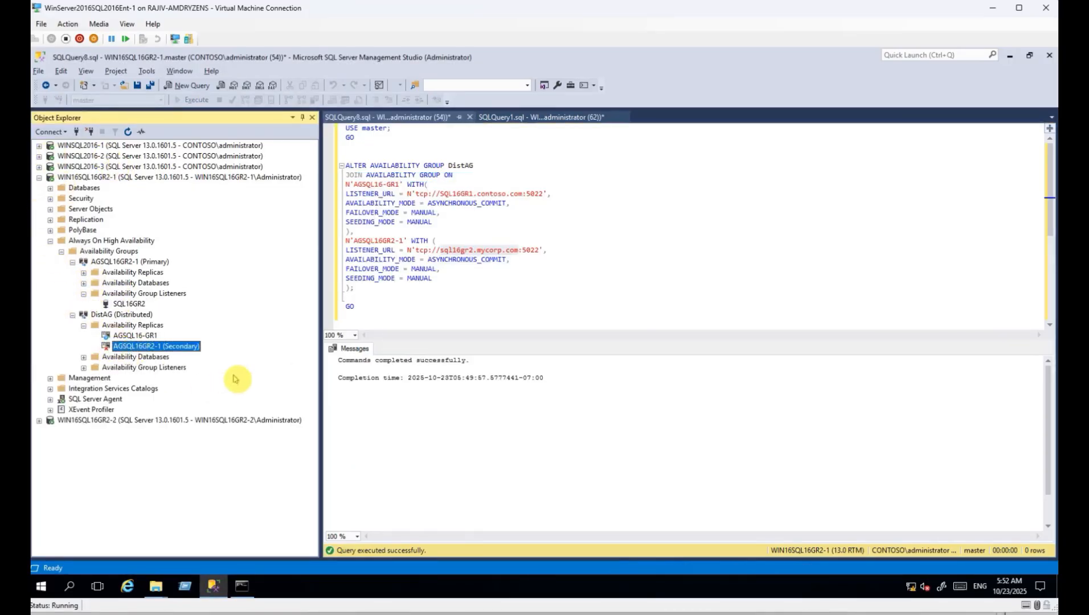
pyautogui.moveTo(440, 250); pyautogui.dragTo(463, 248)
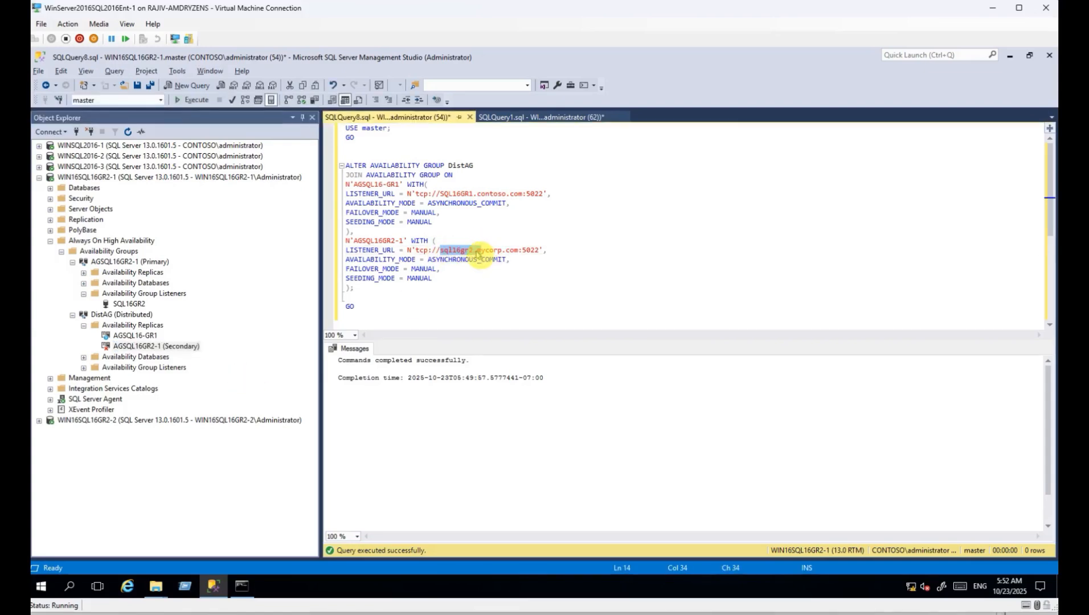
pyautogui.hotkey('alt', 'Tab')
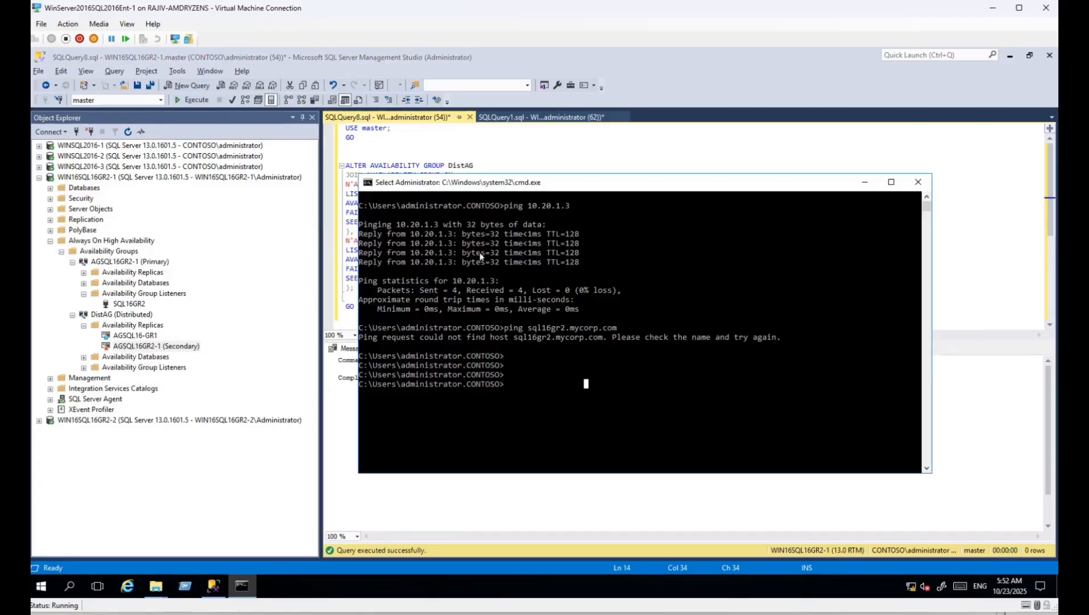
pyautogui.click(117, 146)
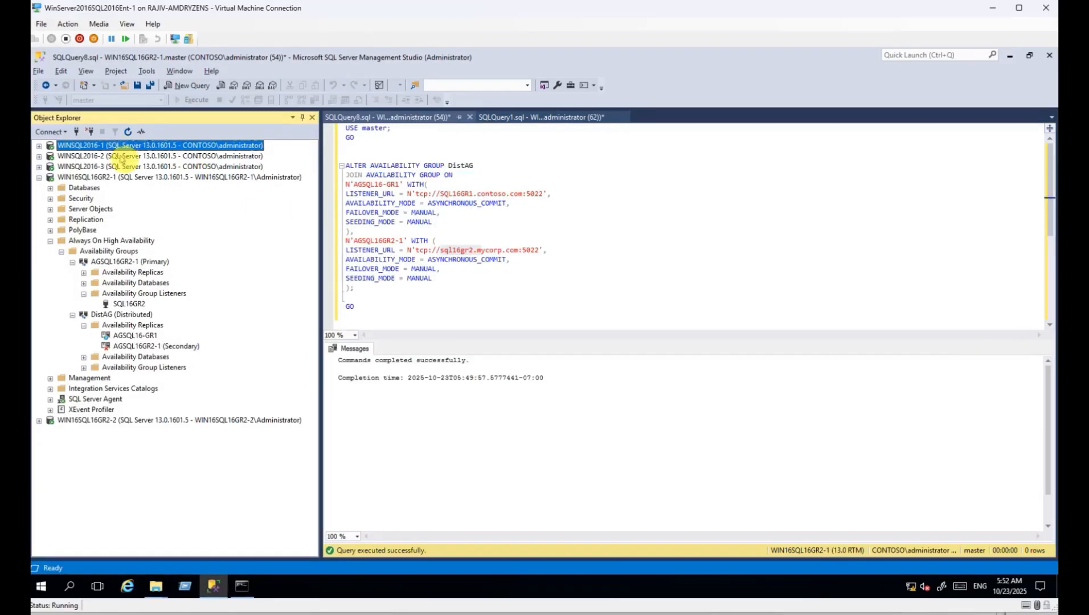
pyautogui.click(117, 156)
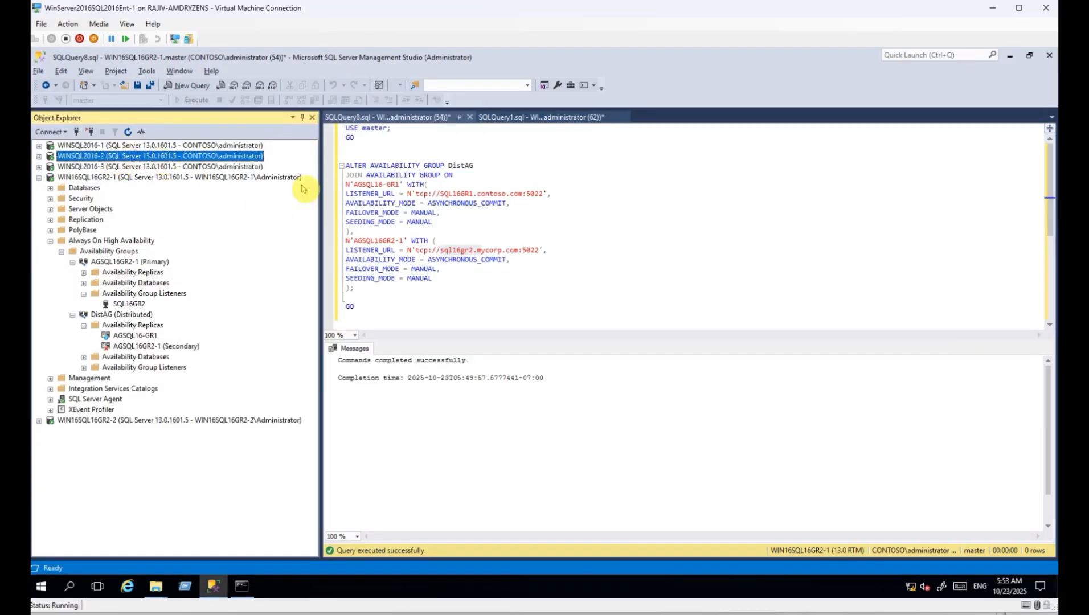
pyautogui.moveTo(435, 250); pyautogui.dragTo(472, 248)
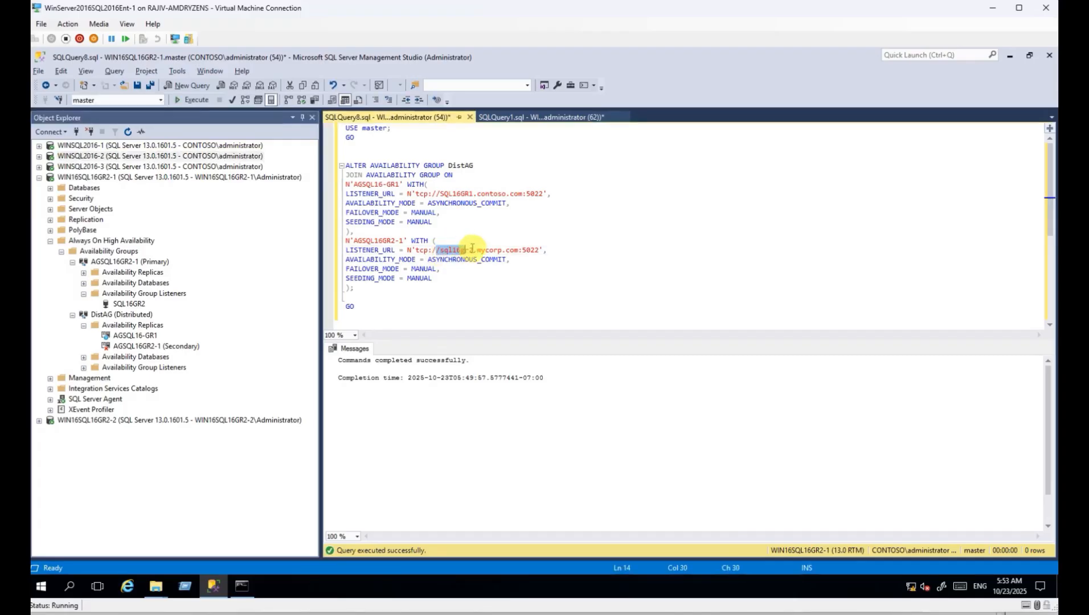
pyautogui.click(186, 421)
pyautogui.click(140, 177)
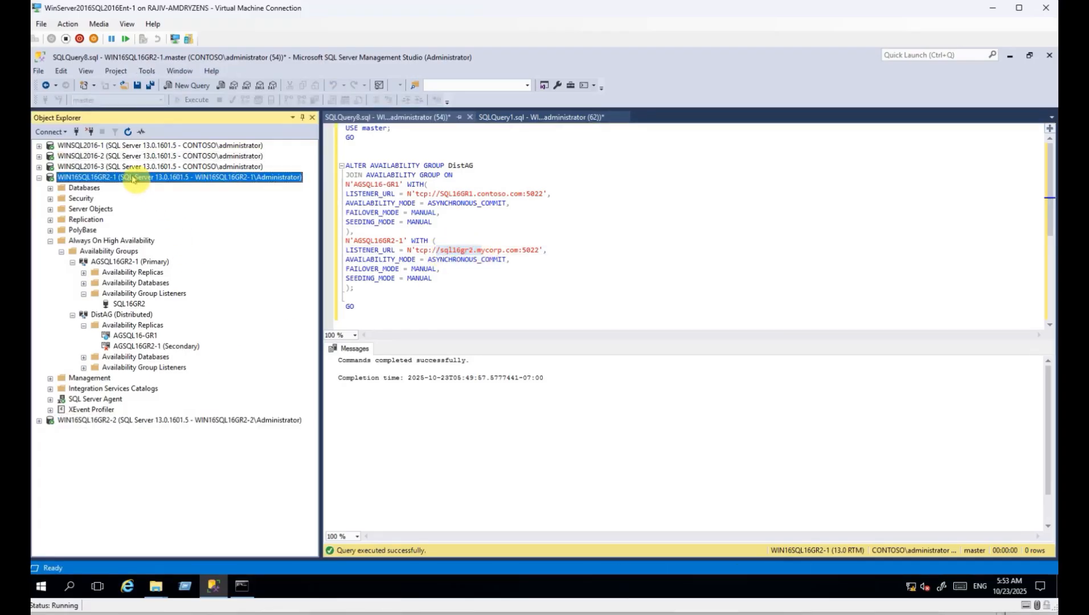
pyautogui.moveTo(440, 194); pyautogui.dragTo(478, 194)
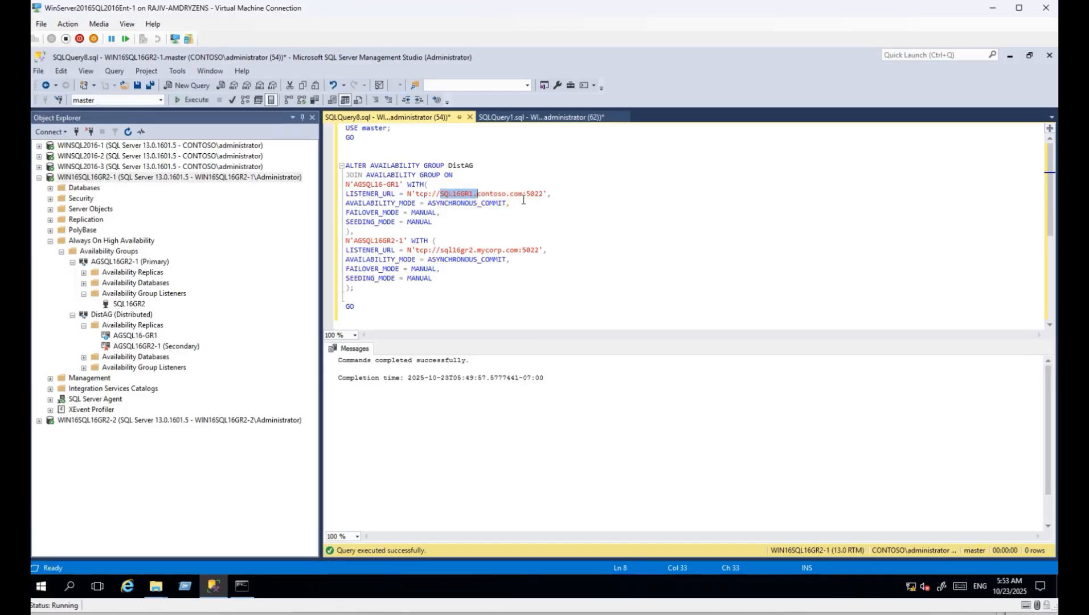
# Launch Notepad as administrator.
pyautogui.click(39, 586)
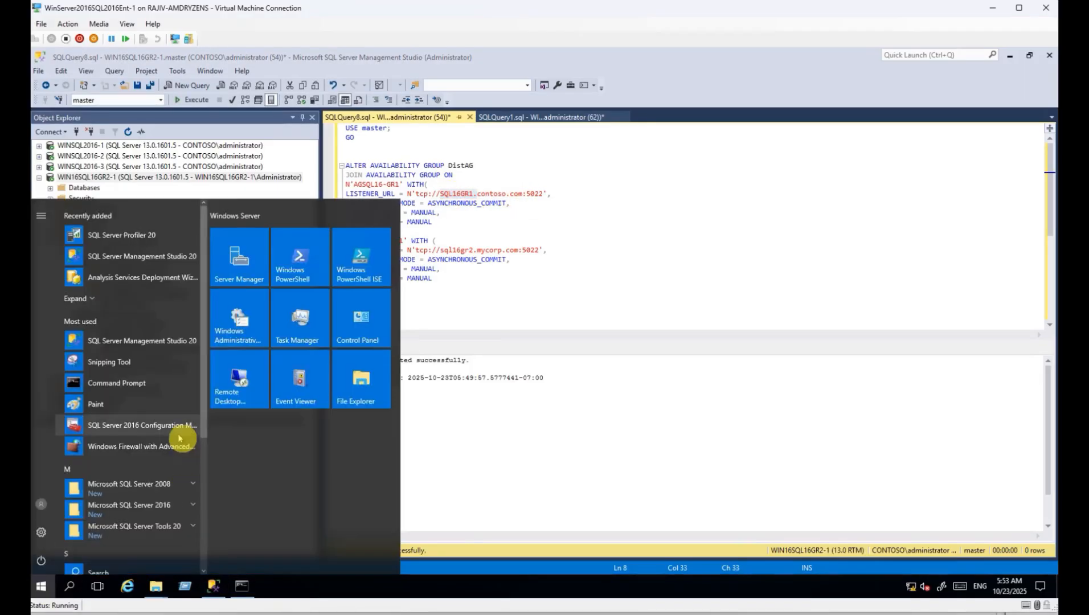
pyautogui.write('notepad')
pyautogui.rightClick(164, 258)
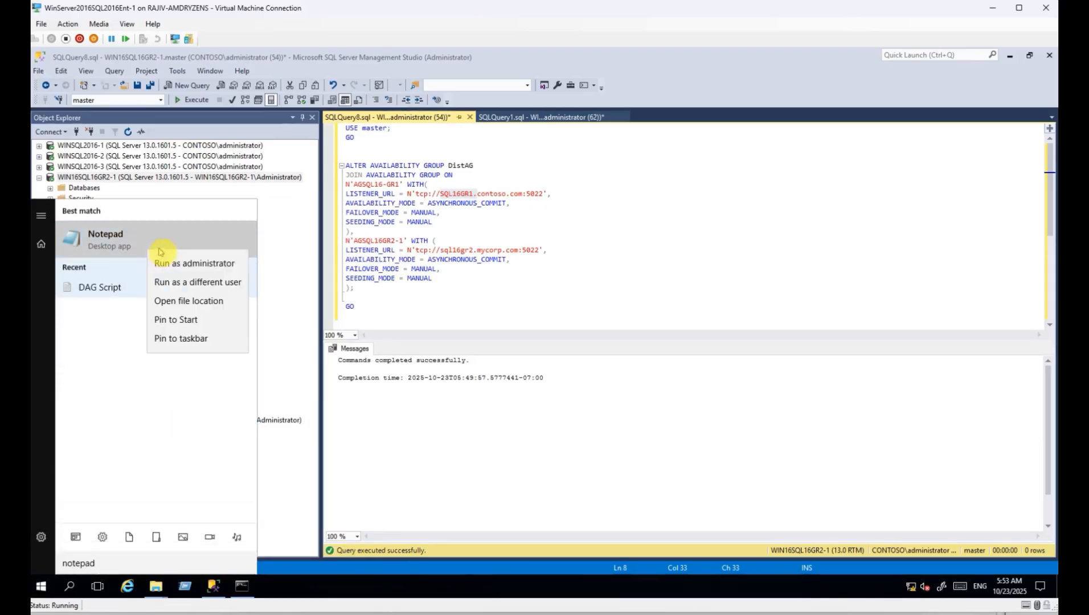
pyautogui.click(195, 260)
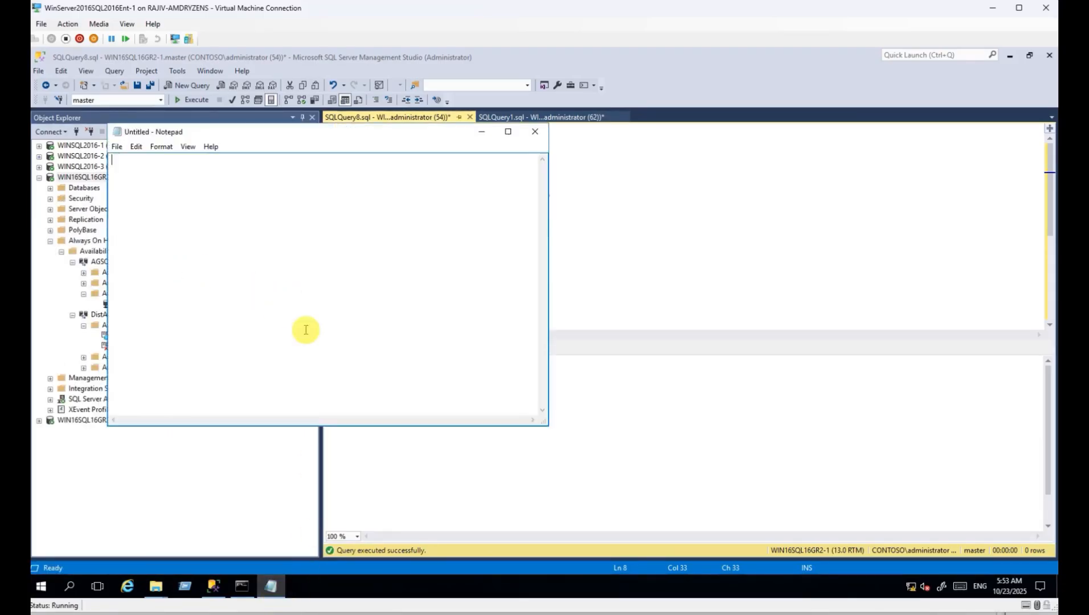
# Browse the Open dialog to C:\Windows\System32.
pyautogui.hotkey('ctrl', 'o')
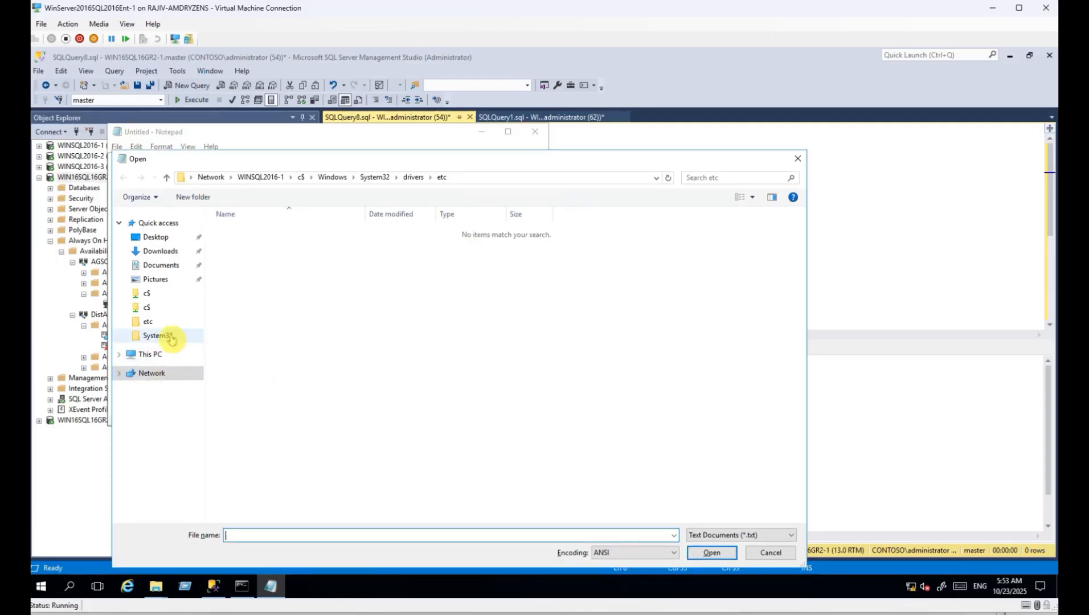
pyautogui.click(151, 356)
pyautogui.doubleClick(275, 328)
pyautogui.doubleClick(254, 293)
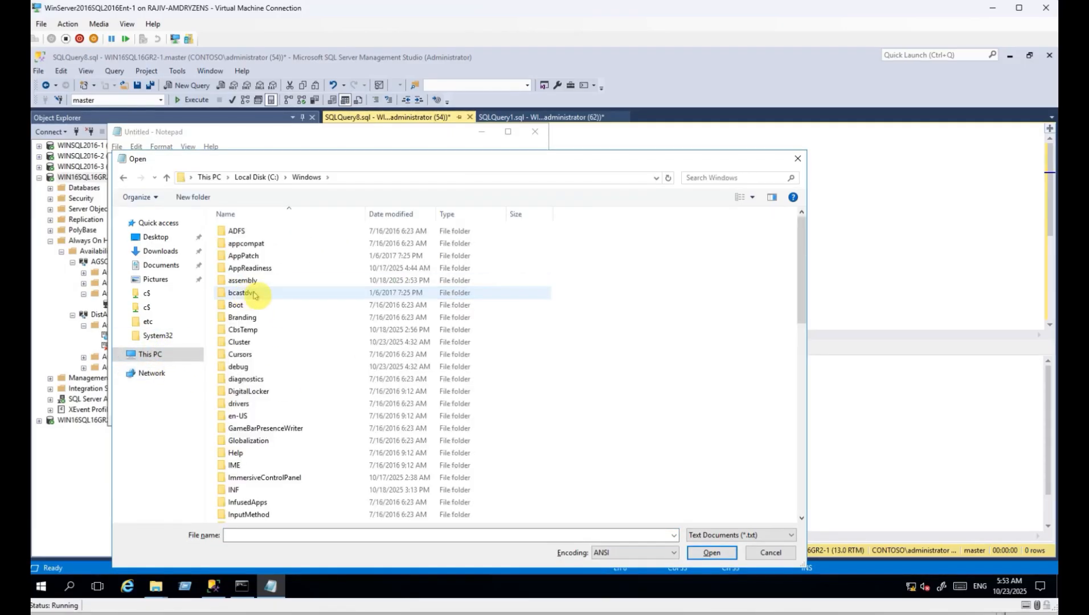
pyautogui.click(255, 294)
pyautogui.write('sys')
pyautogui.press('Down')
pyautogui.press('Return')
# Open the hosts file from drivers\etc with All Files shown.
pyautogui.write('dr')
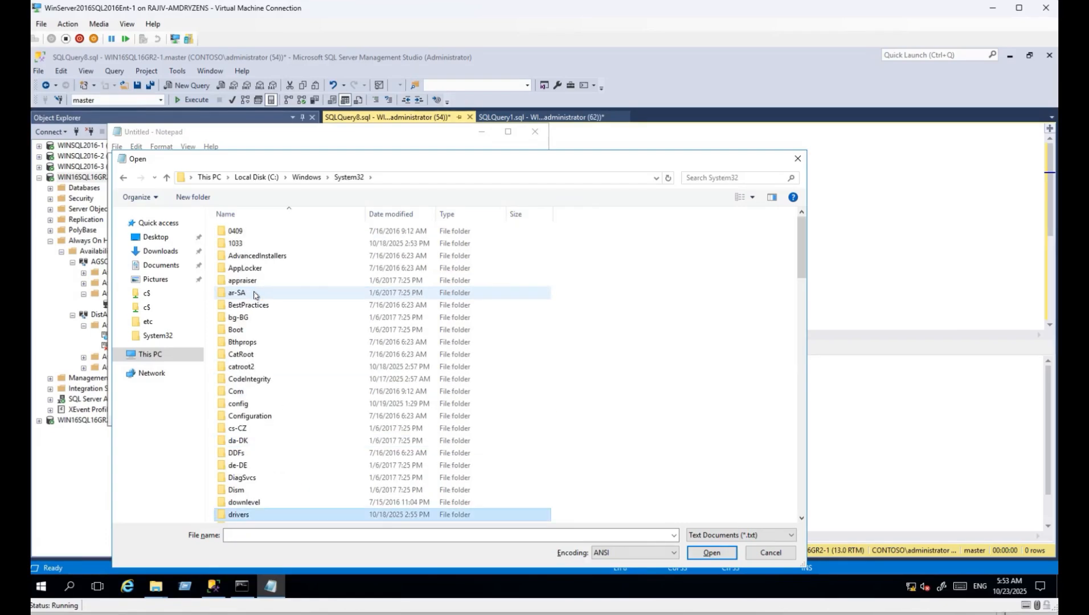
pyautogui.press('Return')
pyautogui.write('et')
pyautogui.press('Return')
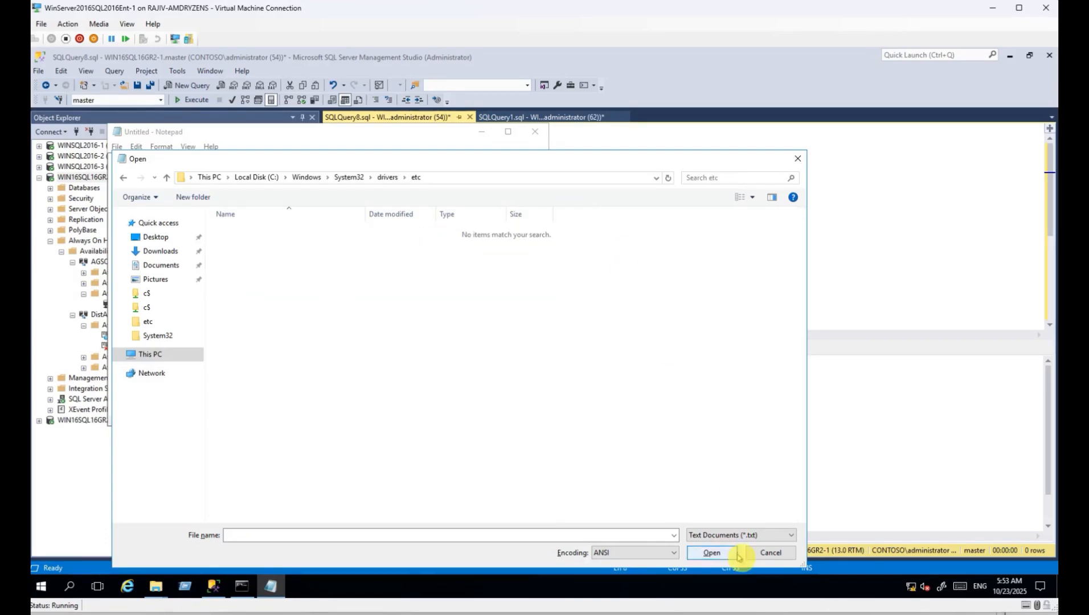
pyautogui.click(722, 535)
pyautogui.click(712, 556)
pyautogui.doubleClick(235, 231)
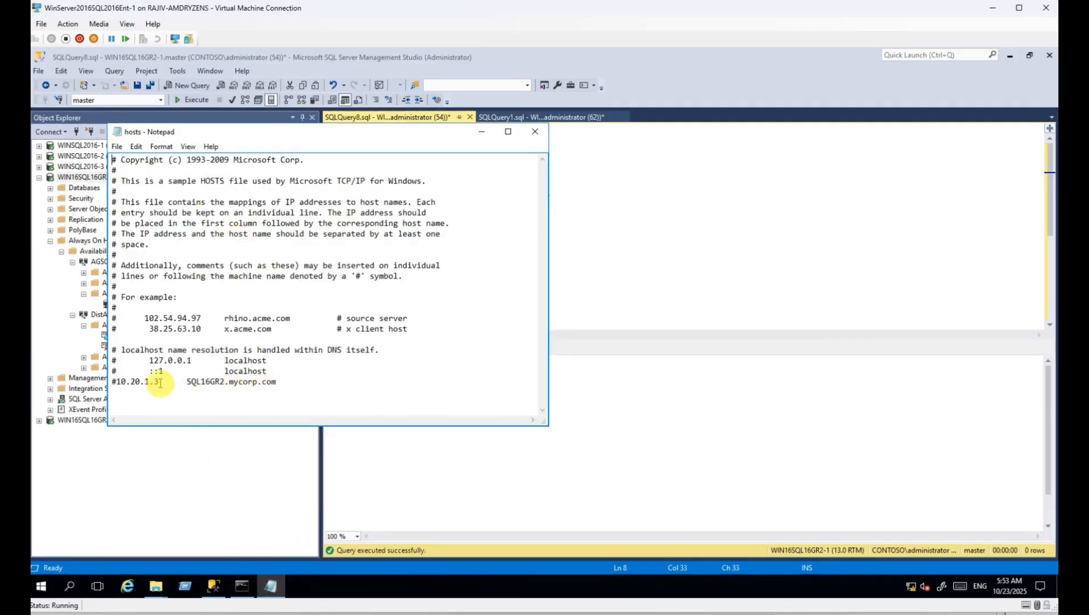
# Uncomment the 10.20.1.3 SQL16GR2.mycorp.com entry and re-ping the name, now resolving to 10.20.1.3.
pyautogui.moveTo(187, 382); pyautogui.dragTo(116, 383)
pyautogui.click(116, 383)
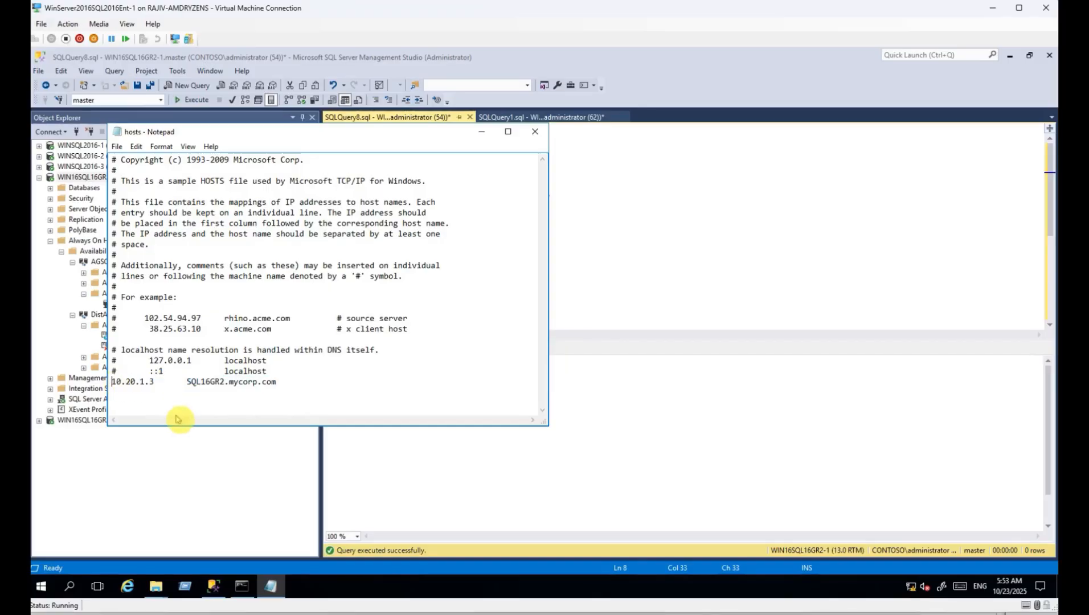
pyautogui.click(241, 588)
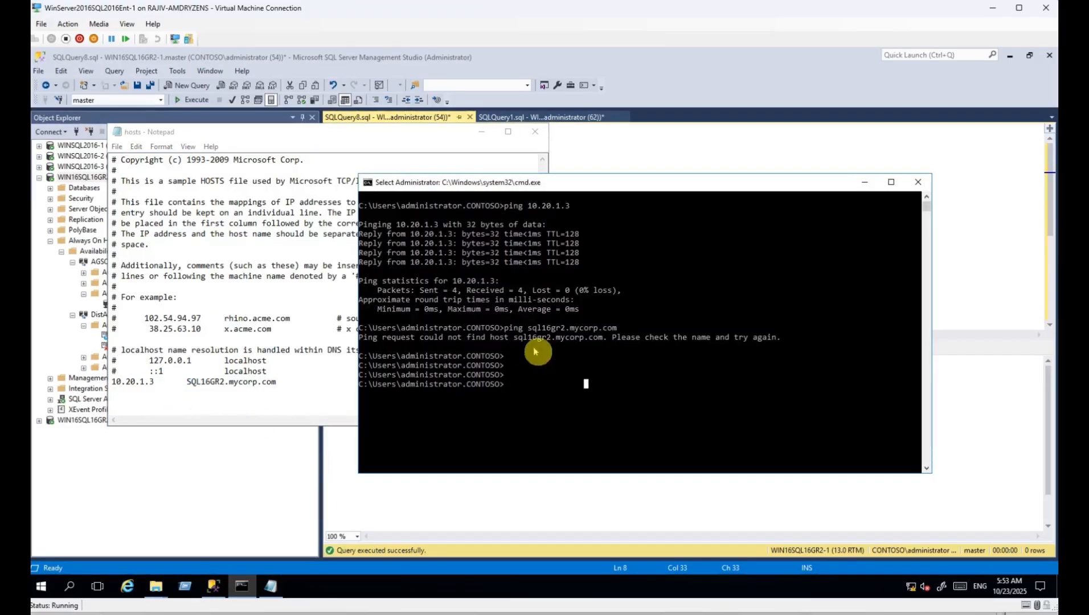
pyautogui.press('Up')
pyautogui.press('Return')
pyautogui.click(557, 351)
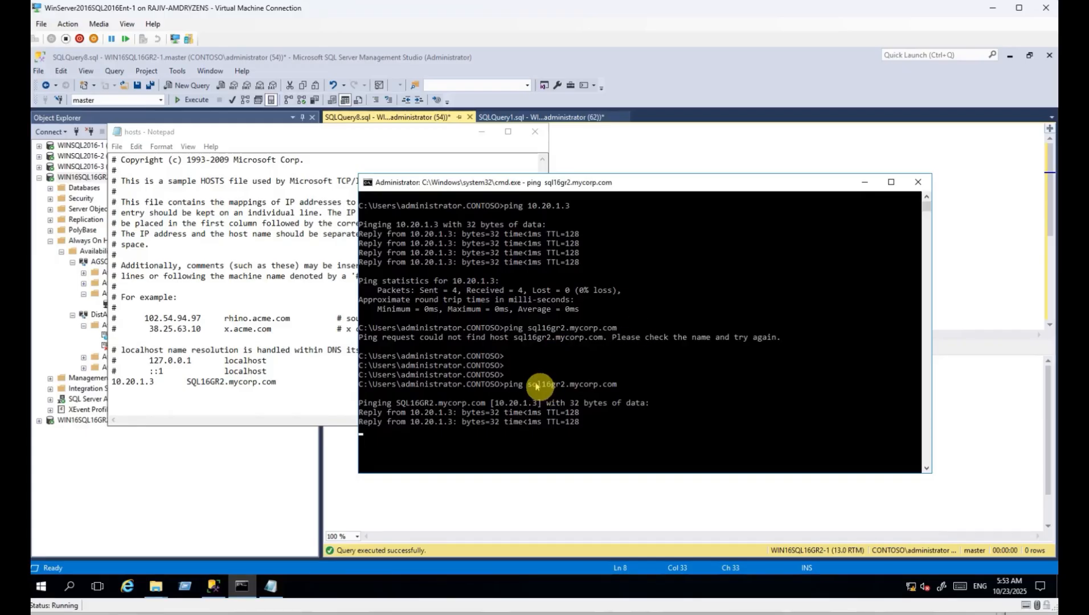
pyautogui.moveTo(530, 385); pyautogui.dragTo(586, 385)
pyautogui.moveTo(417, 413); pyautogui.dragTo(446, 414)
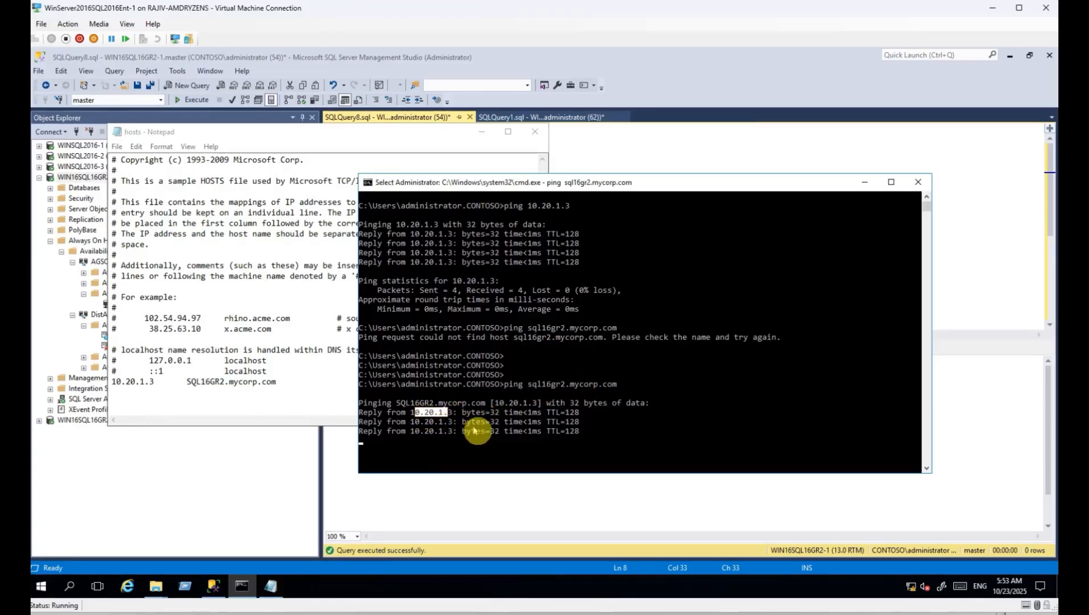
pyautogui.click(66, 178)
# Collapse WIN16SQL16GR2-1, select WINSQL2016-1 and WINSQL2016-3, then reopen Notepad's Open dialog.
pyautogui.click(40, 178)
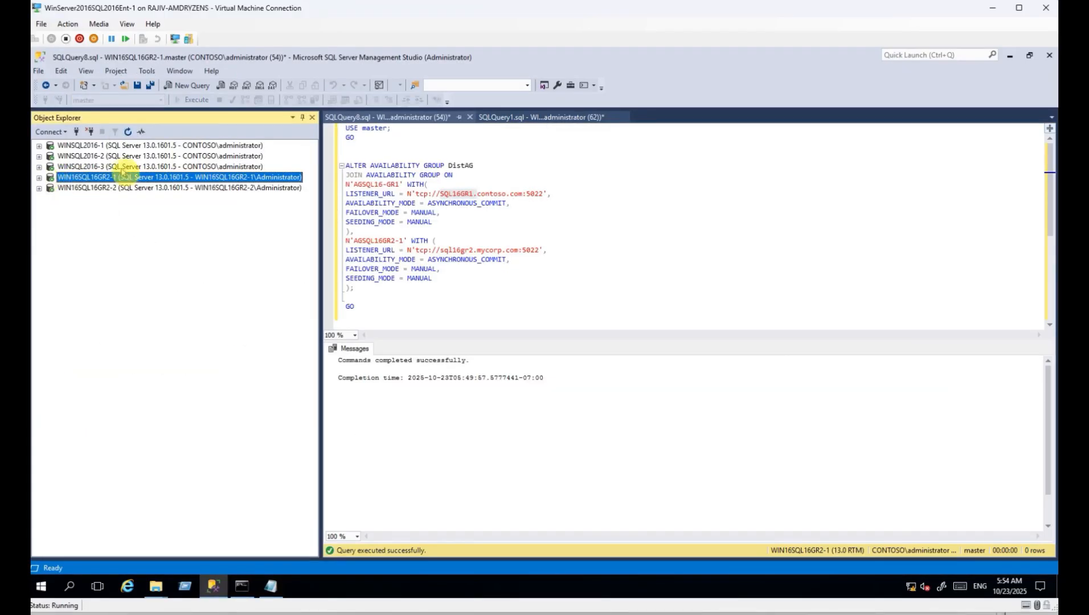
pyautogui.click(103, 146)
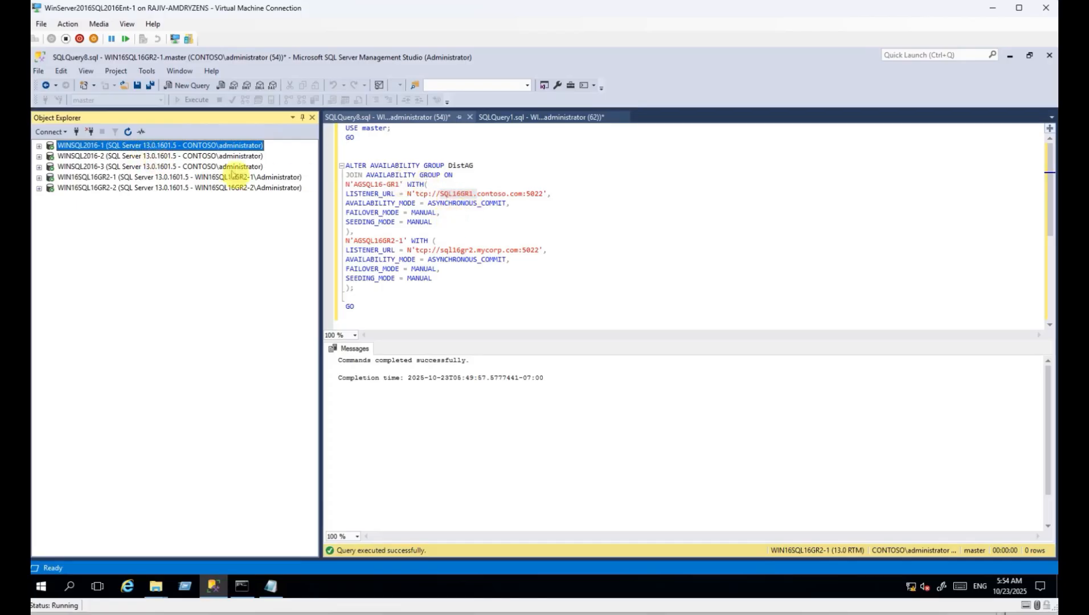
pyautogui.click(102, 167)
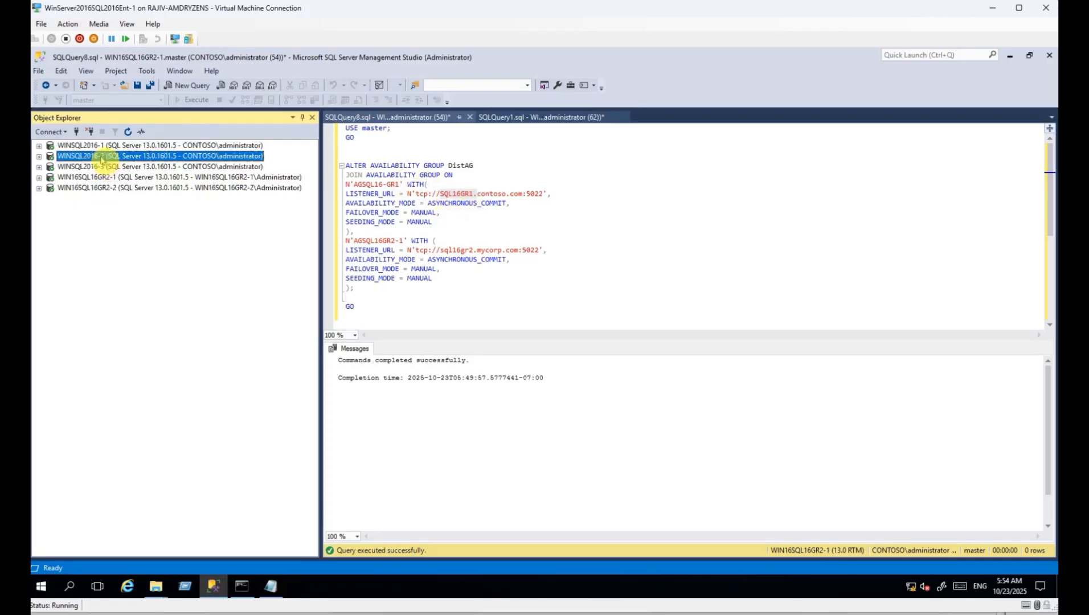
pyautogui.click(271, 586)
pyautogui.hotkey('ctrl', 'o')
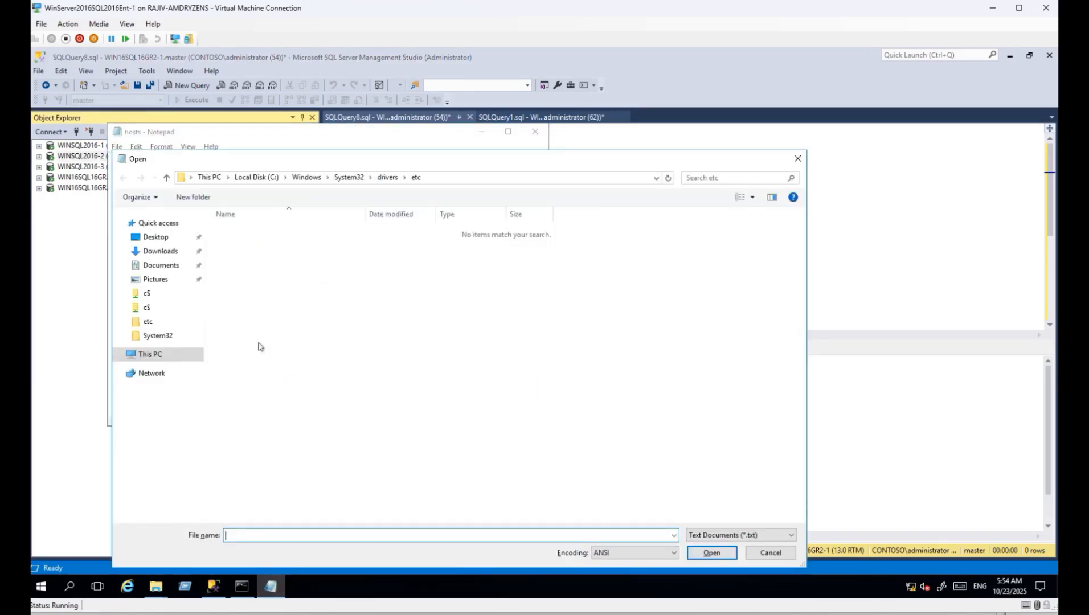
# Browse the Open dialog to \\winsql2016-2\C$\Windows\System32.
pyautogui.click(463, 178)
pyautogui.write('\\\\winsql2016-2\\C')
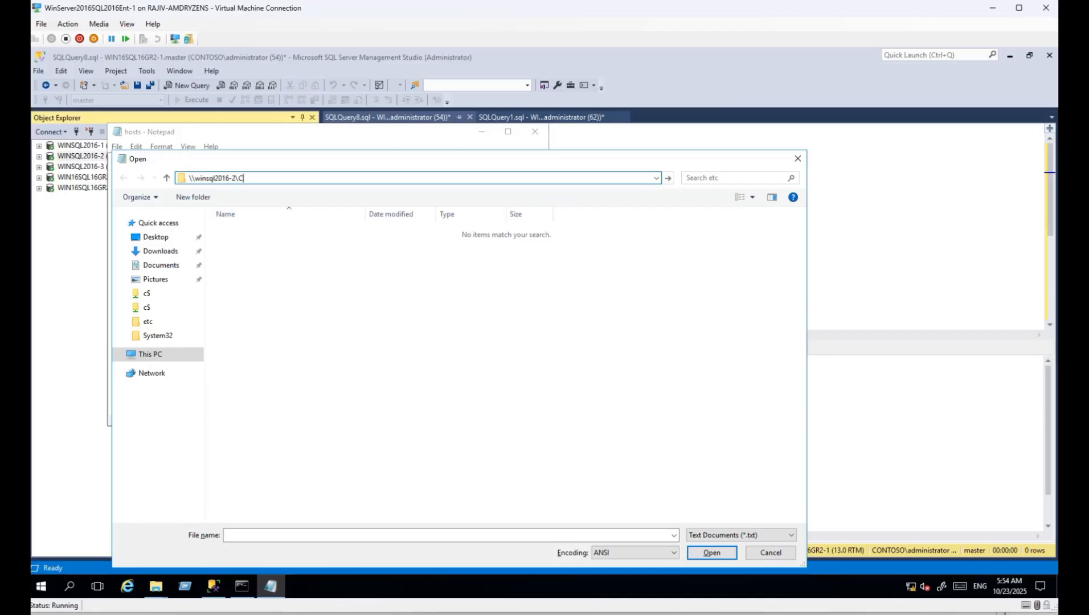
pyautogui.write('$')
pyautogui.press('Return')
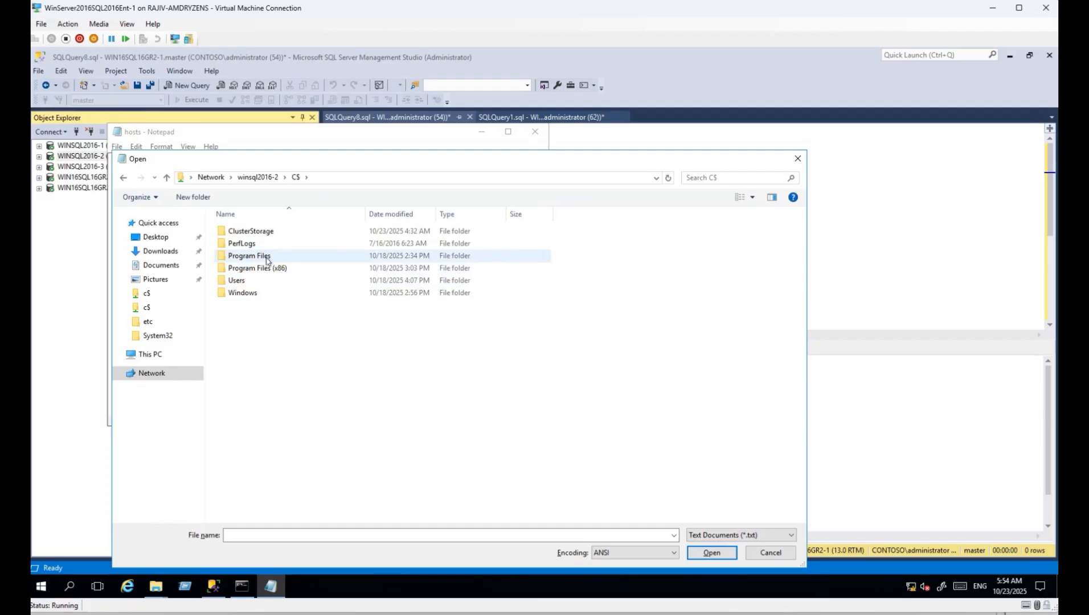
pyautogui.doubleClick(243, 292)
pyautogui.write('sys')
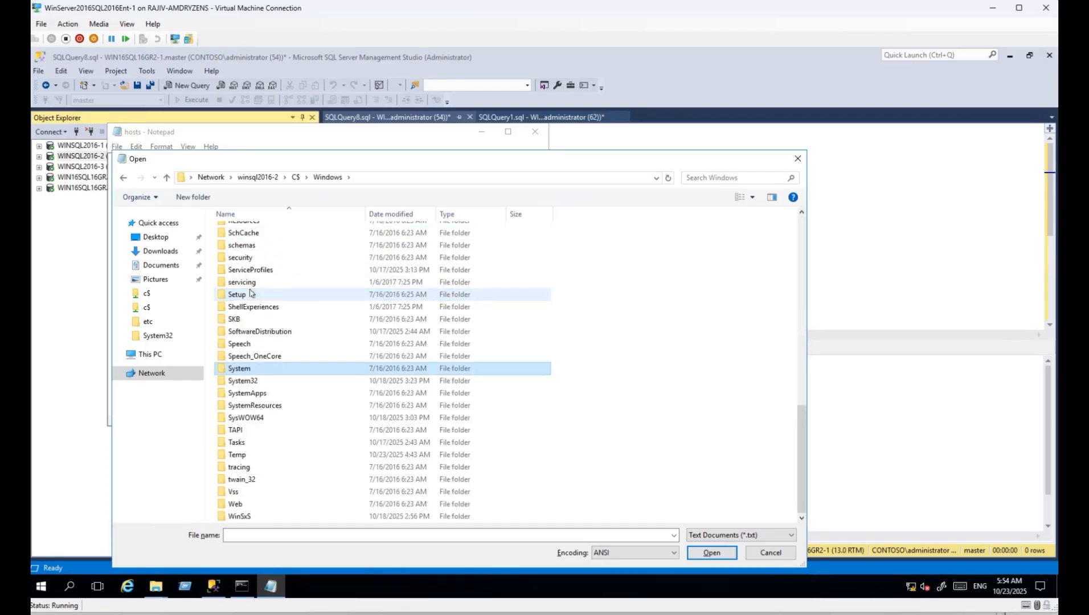
pyautogui.press('Down')
pyautogui.press('Return')
# Open winsql2016-2's hosts file from drivers\etc and uncomment the 10.20.1.3 entry.
pyautogui.write('dri')
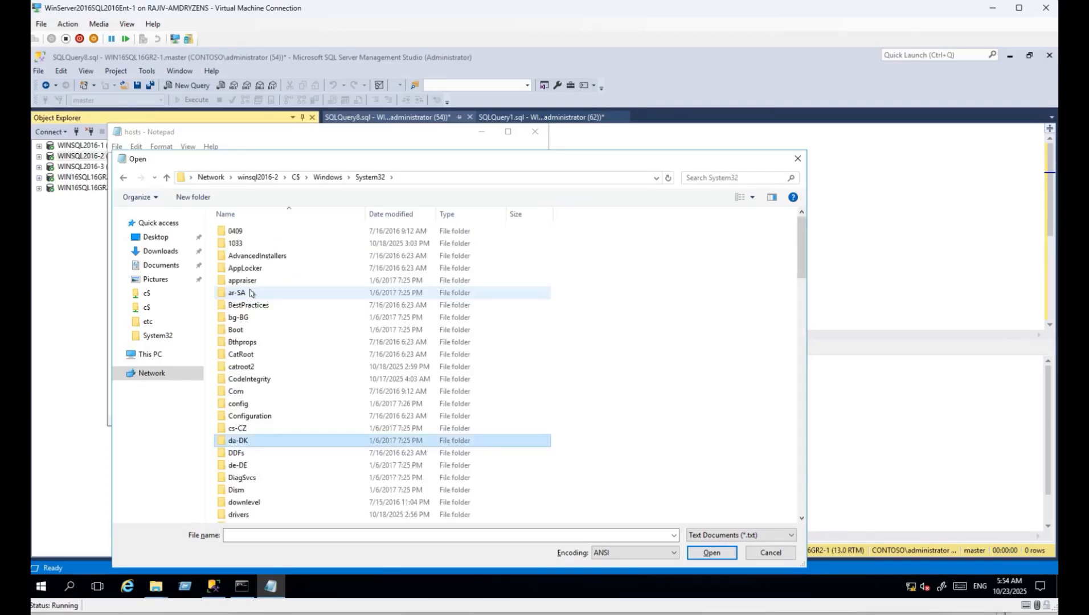
pyautogui.press('Return')
pyautogui.write('et')
pyautogui.press('Return')
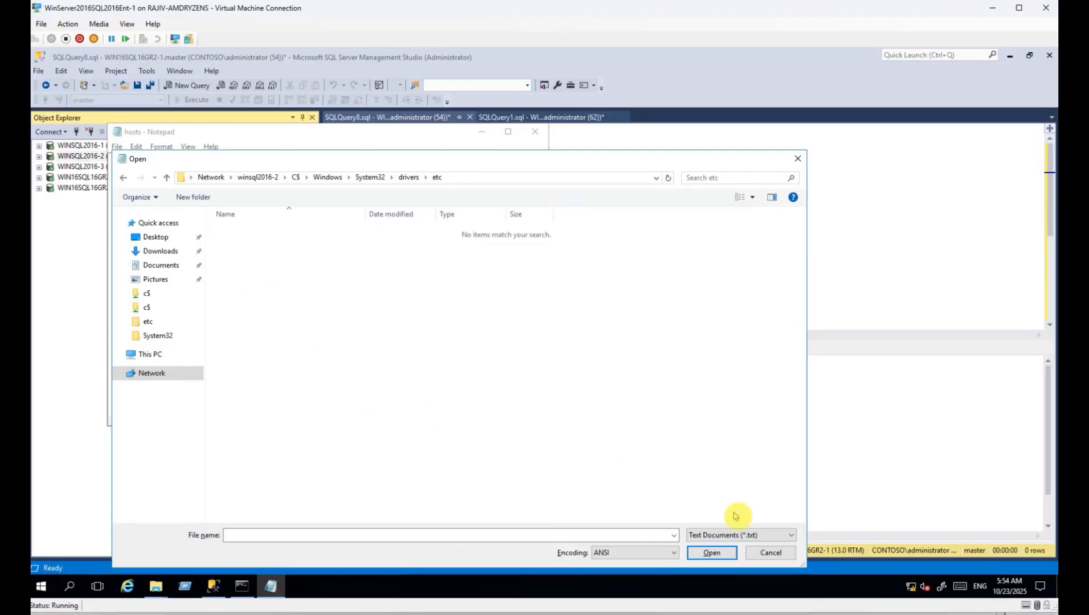
pyautogui.click(740, 535)
pyautogui.click(722, 546)
pyautogui.doubleClick(237, 232)
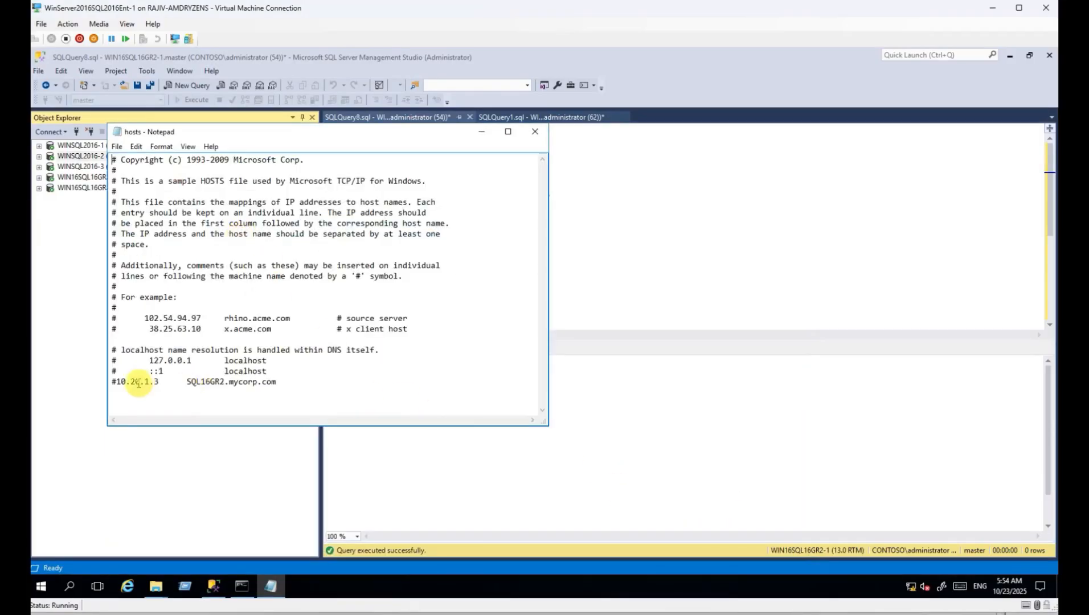
pyautogui.click(113, 384)
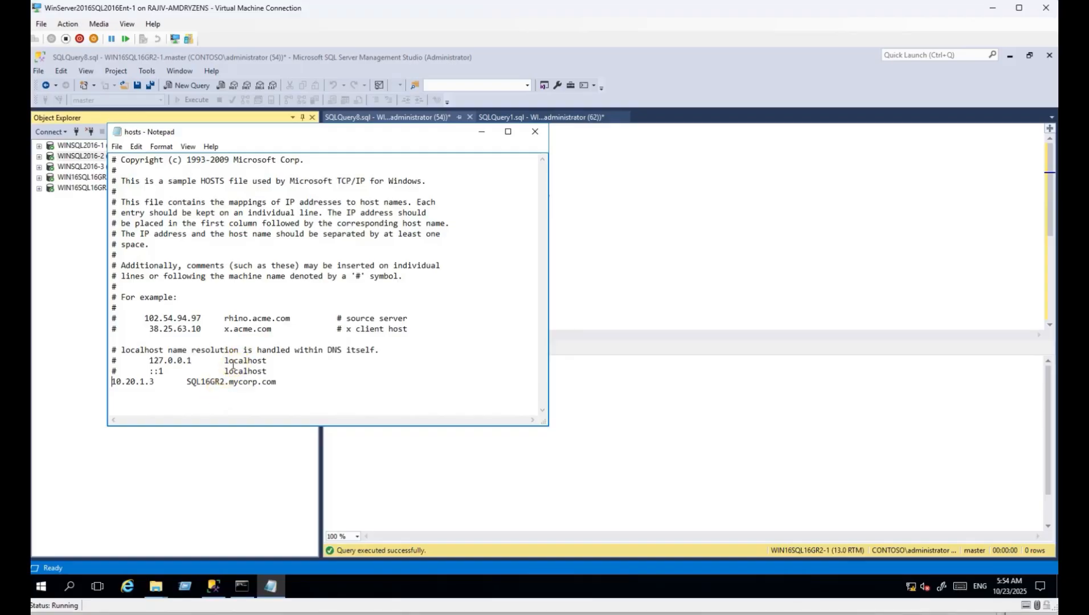
pyautogui.moveTo(271, 134); pyautogui.dragTo(504, 162)
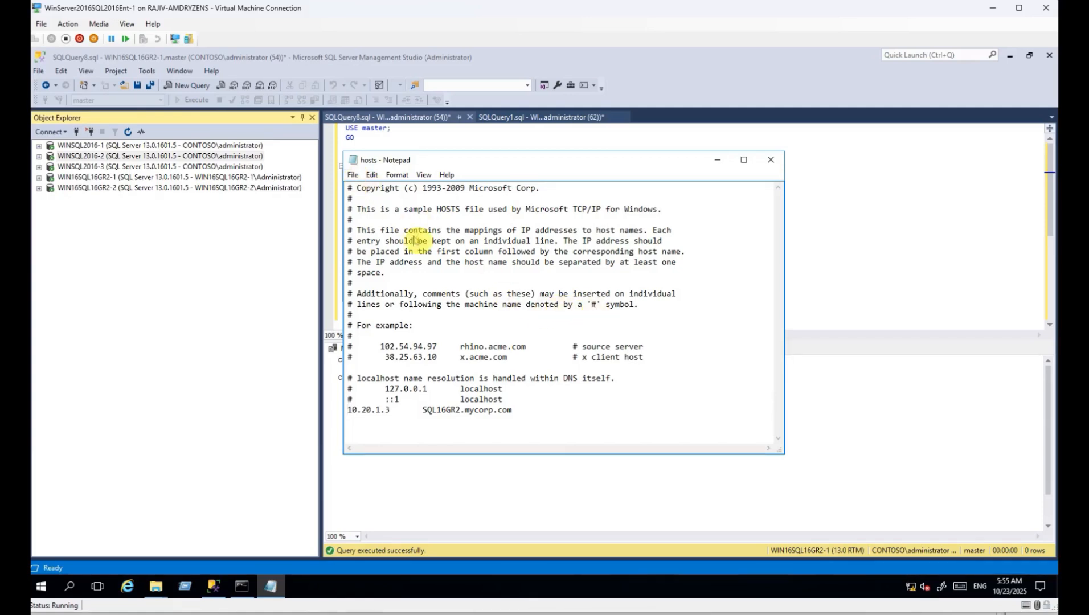
# Open winsql2016-3's hosts file and uncomment its 10.20.1.3 SQL16GR2.mycorp.com entry.
pyautogui.hotkey('ctrl', 'o')
pyautogui.click(719, 182)
pyautogui.click(471, 178)
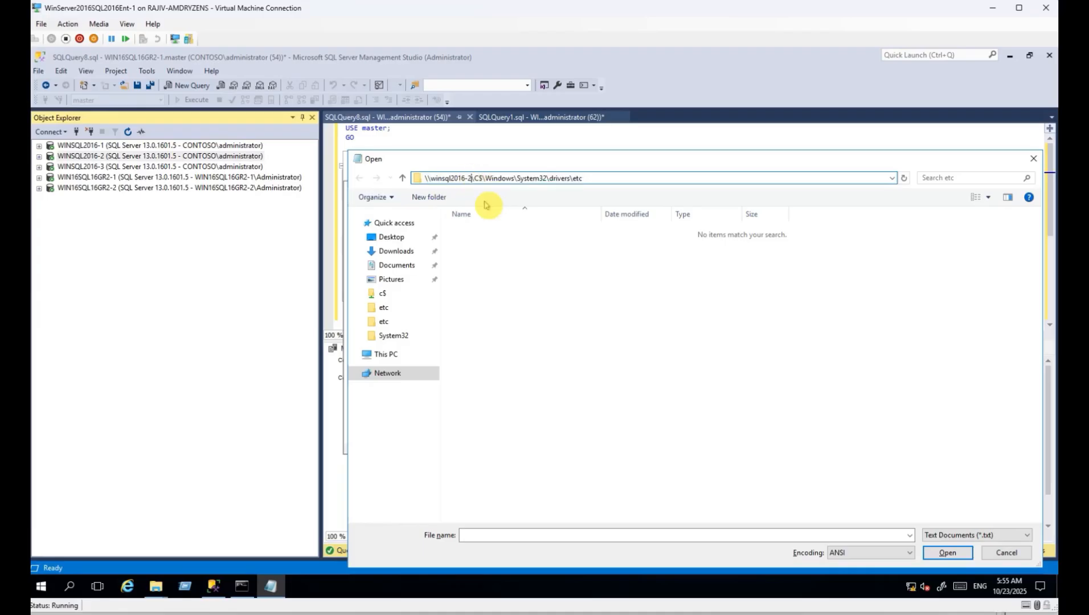
pyautogui.press('BackSpace')
pyautogui.write('3')
pyautogui.press('Return')
pyautogui.click(953, 536)
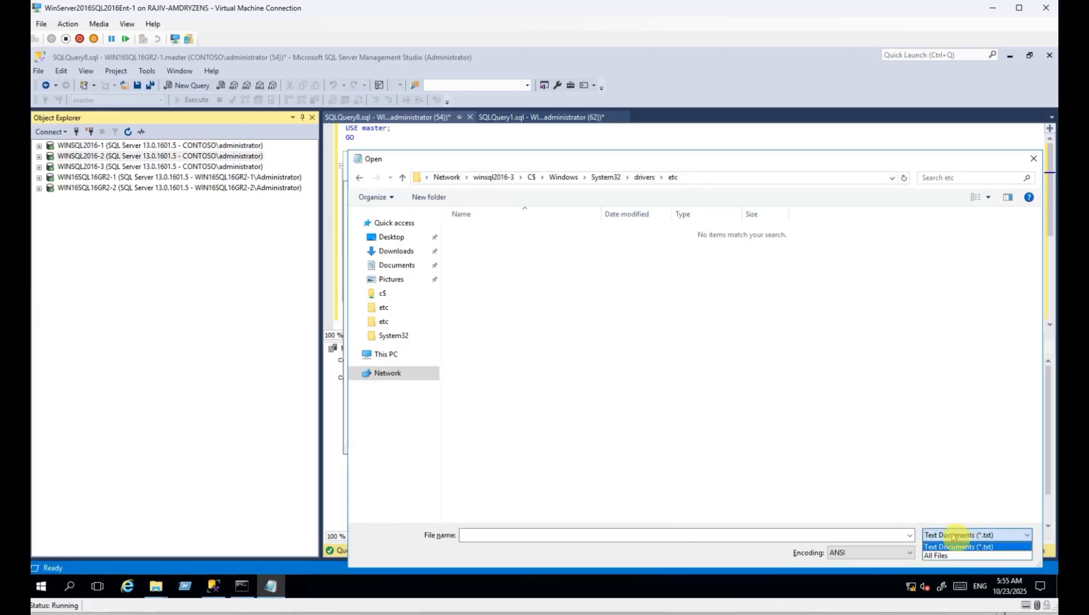
pyautogui.click(939, 556)
pyautogui.doubleClick(464, 231)
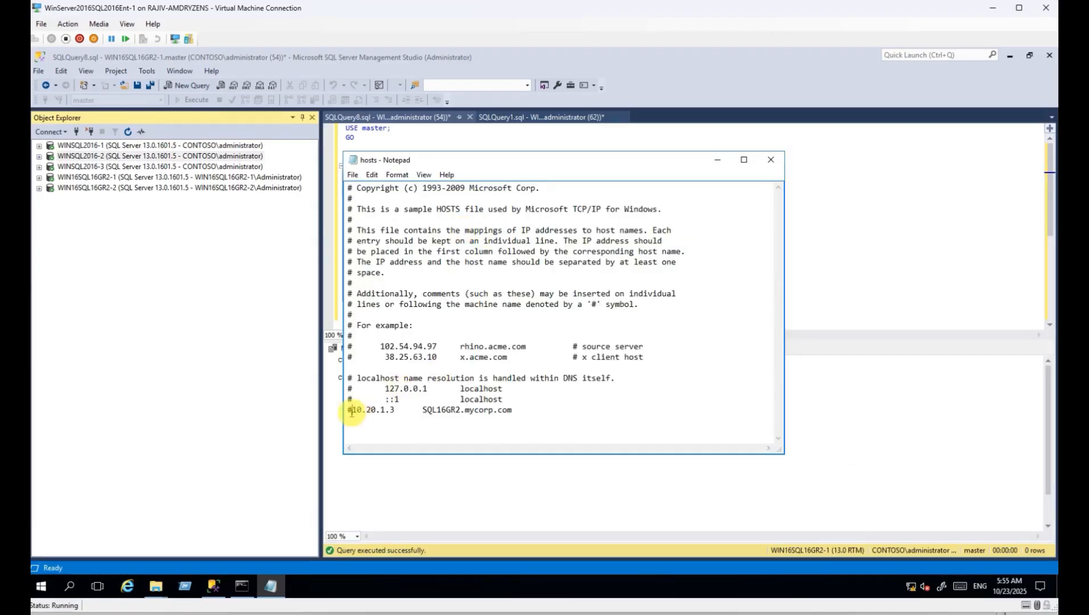
pyautogui.click(352, 411)
pyautogui.press('BackSpace')
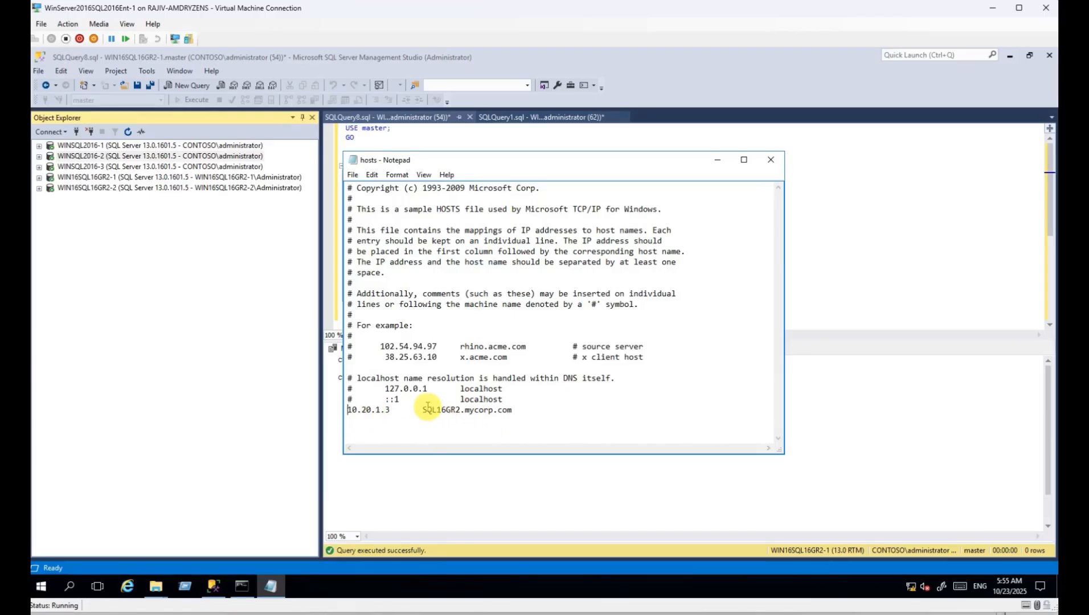
pyautogui.moveTo(421, 411); pyautogui.dragTo(514, 409)
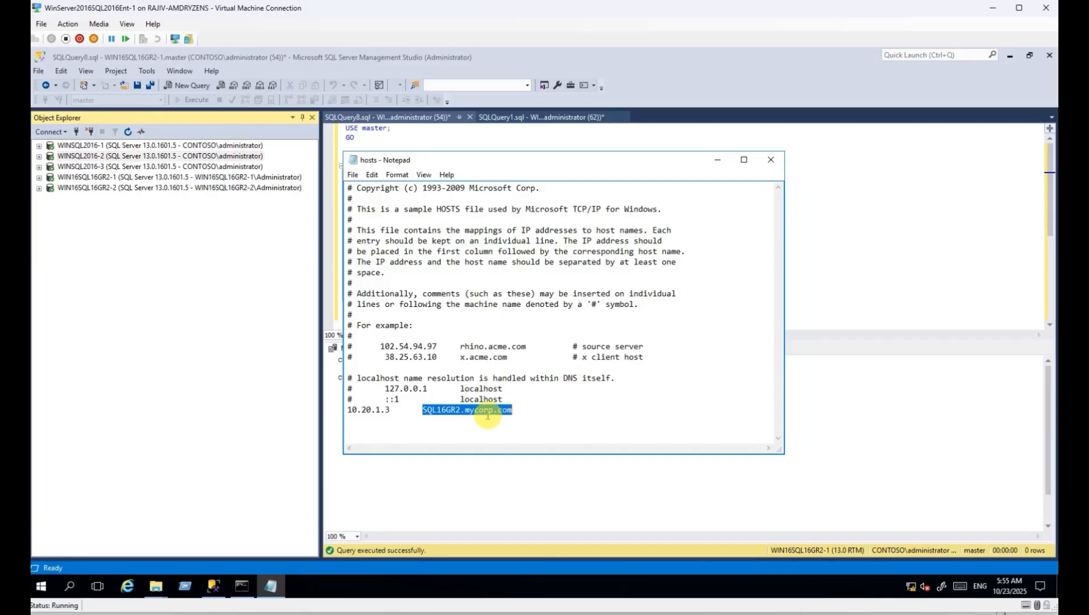
# Close the hosts file, select each of the five server connections, and open the Start menu.
pyautogui.click(771, 160)
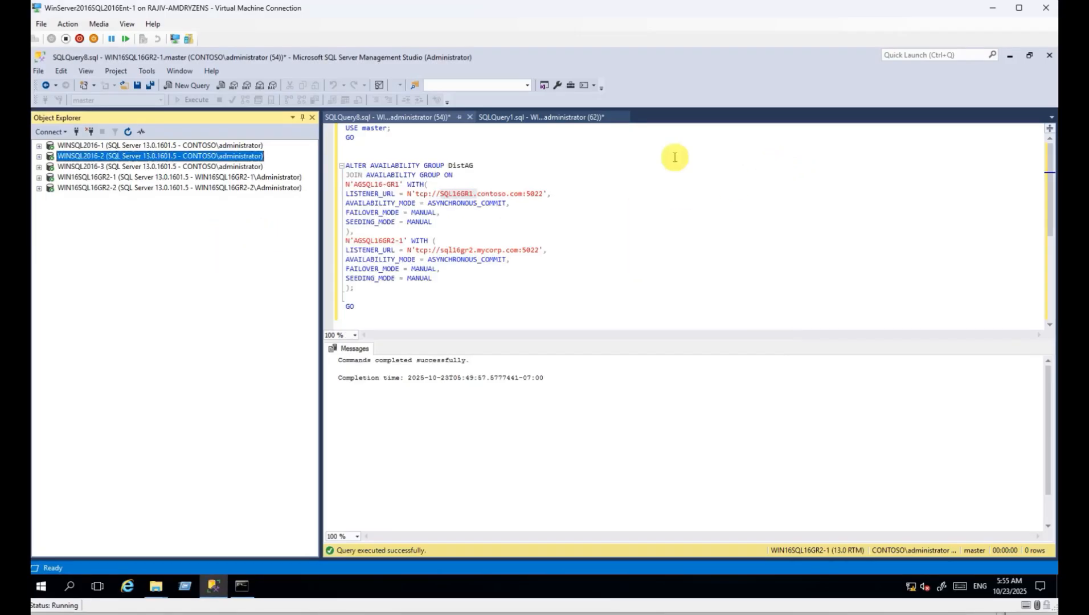
pyautogui.click(209, 146)
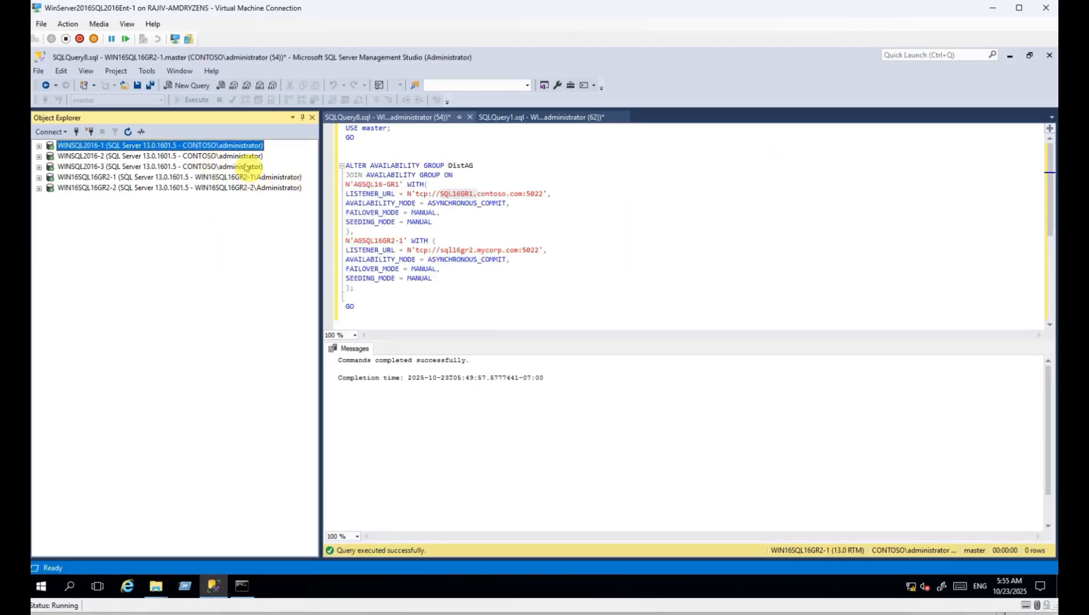
pyautogui.click(156, 190)
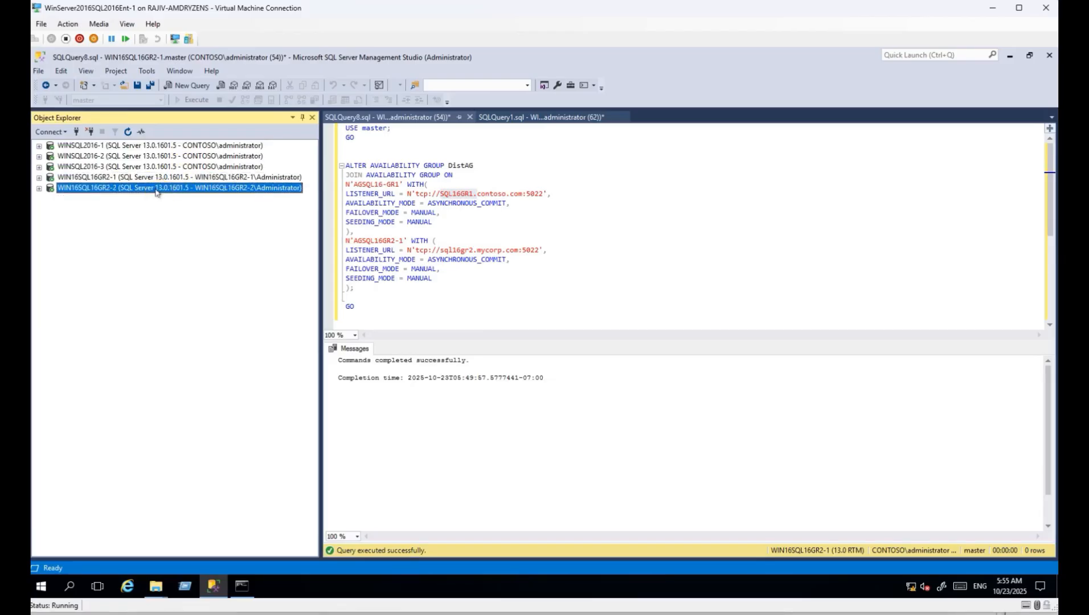
pyautogui.click(174, 177)
pyautogui.click(193, 147)
pyautogui.click(185, 165)
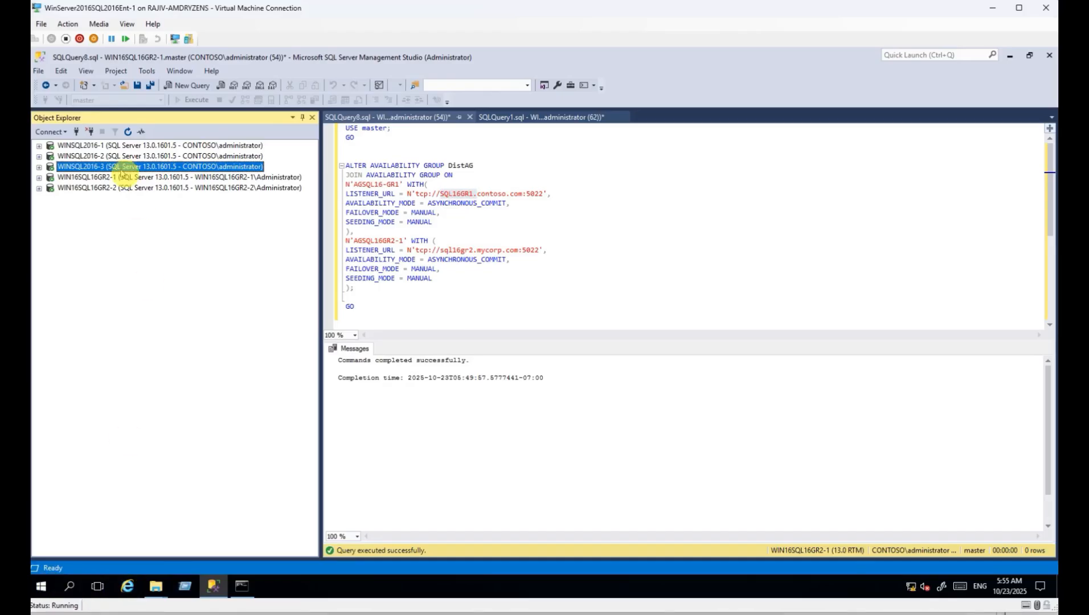
pyautogui.click(121, 187)
pyautogui.click(40, 586)
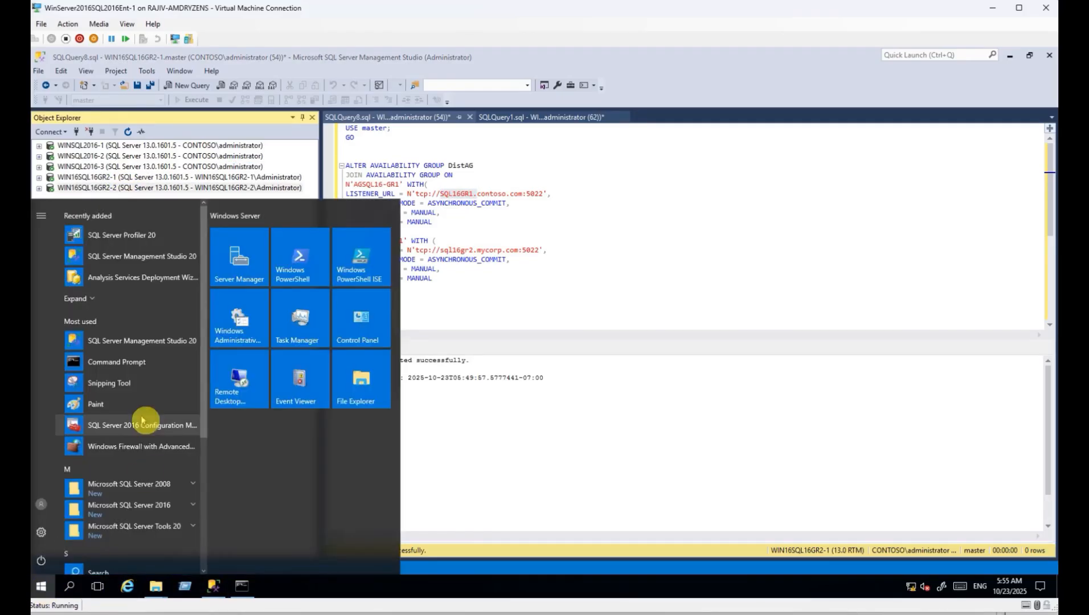
# Run Notepad as administrator and browse to the etc folder on win16sql16GR2-1.
pyautogui.write('notepad')
pyautogui.rightClick(155, 242)
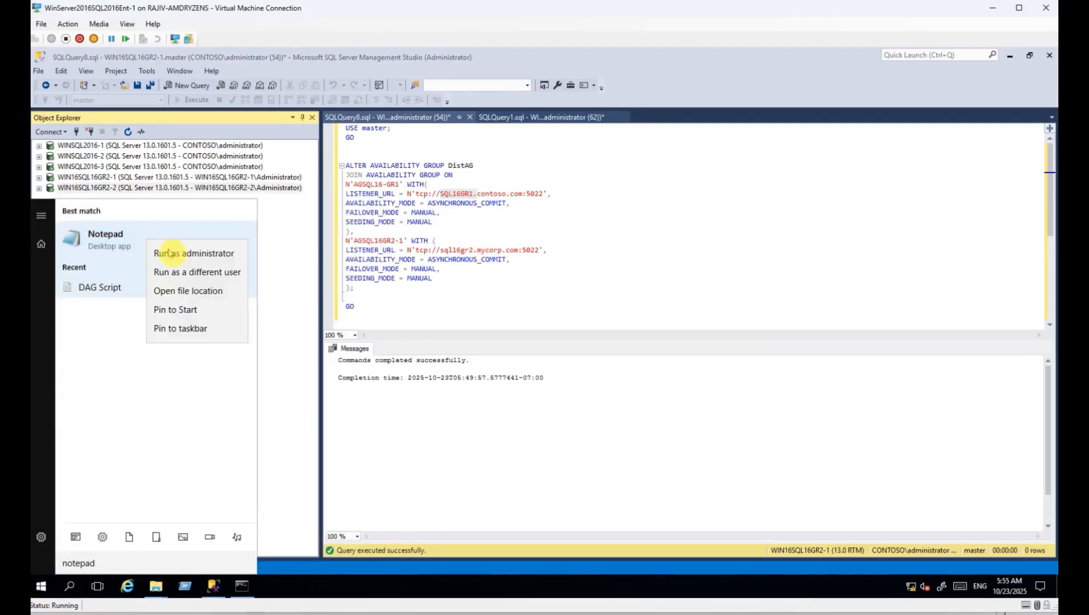
pyautogui.click(171, 252)
pyautogui.hotkey('ctrl', 'o')
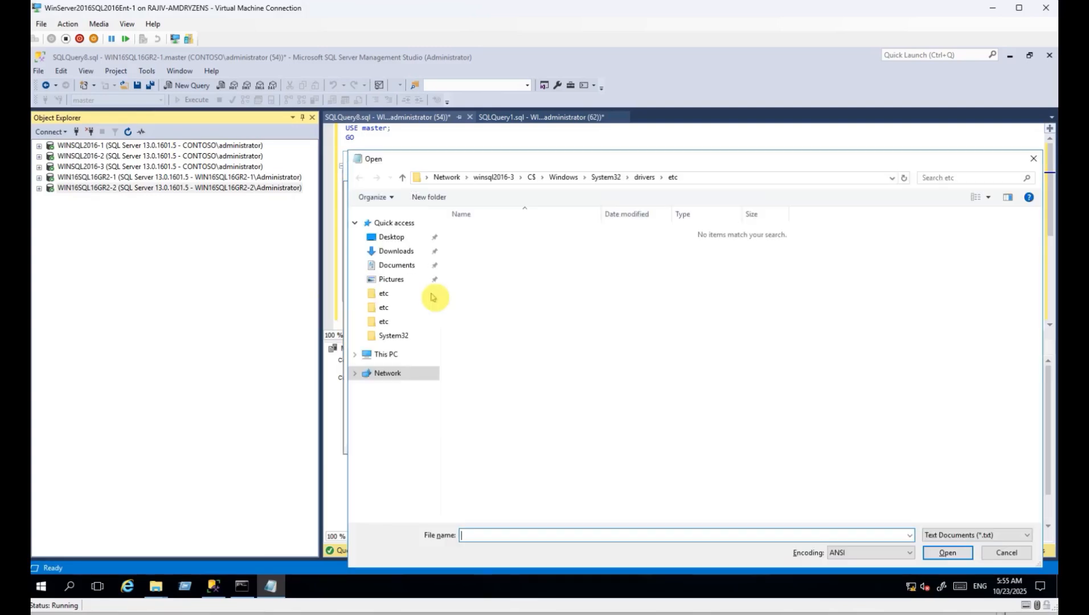
pyautogui.click(701, 178)
pyautogui.moveTo(443, 178); pyautogui.dragTo(438, 178)
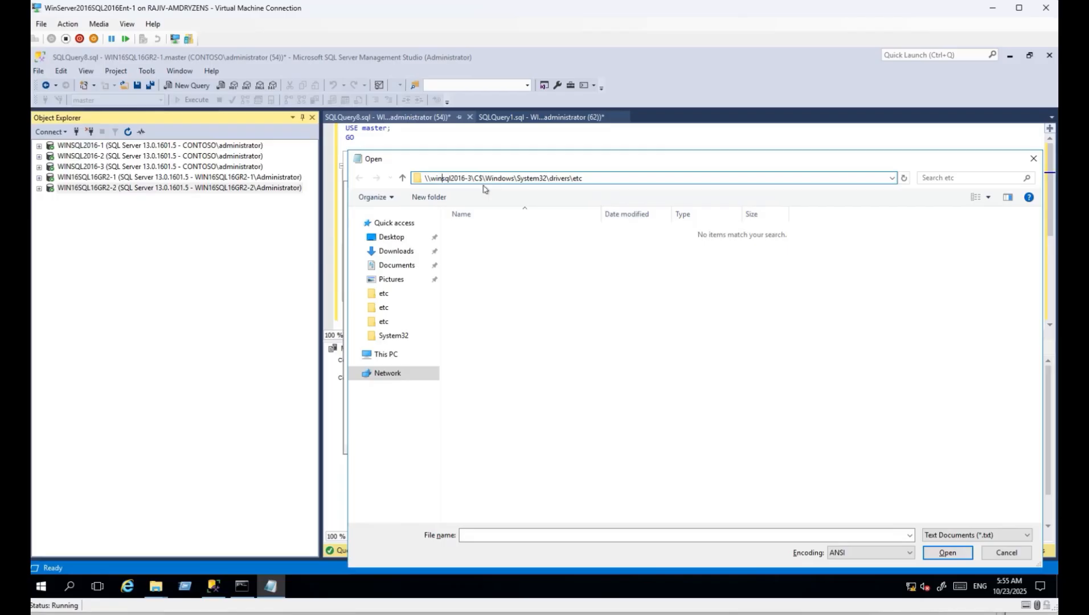
pyautogui.write('16')
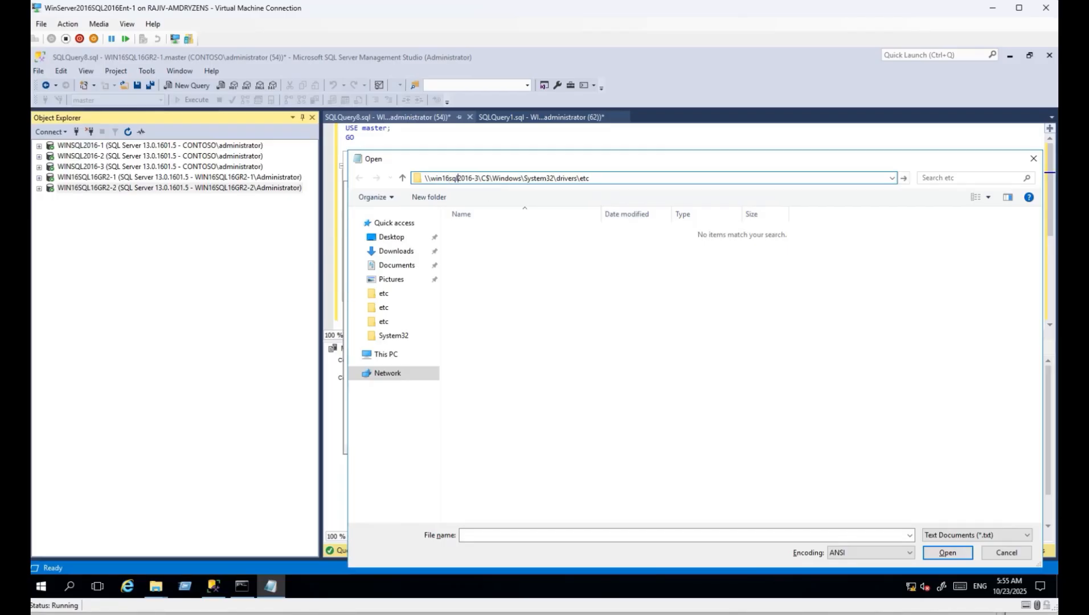
pyautogui.press('BackSpace')
pyautogui.write('GR2')
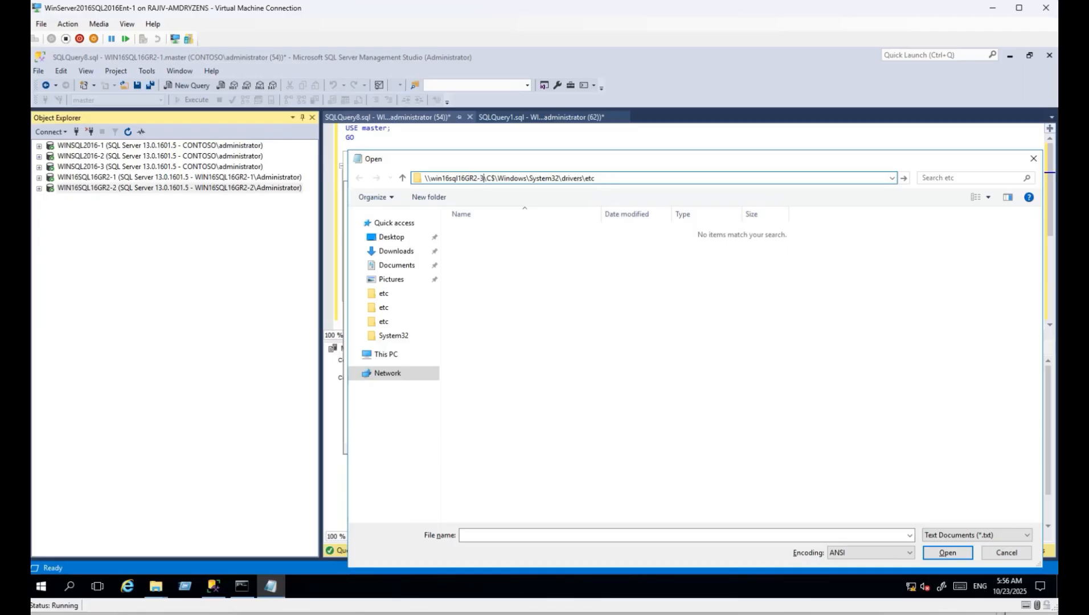
pyautogui.press('BackSpace')
pyautogui.write('1')
pyautogui.press('Return')
# Open that hosts file (All Files) and uncomment the 10.10.1.3 SQL16GR1.contoso.com entry.
pyautogui.click(993, 535)
pyautogui.click(952, 575)
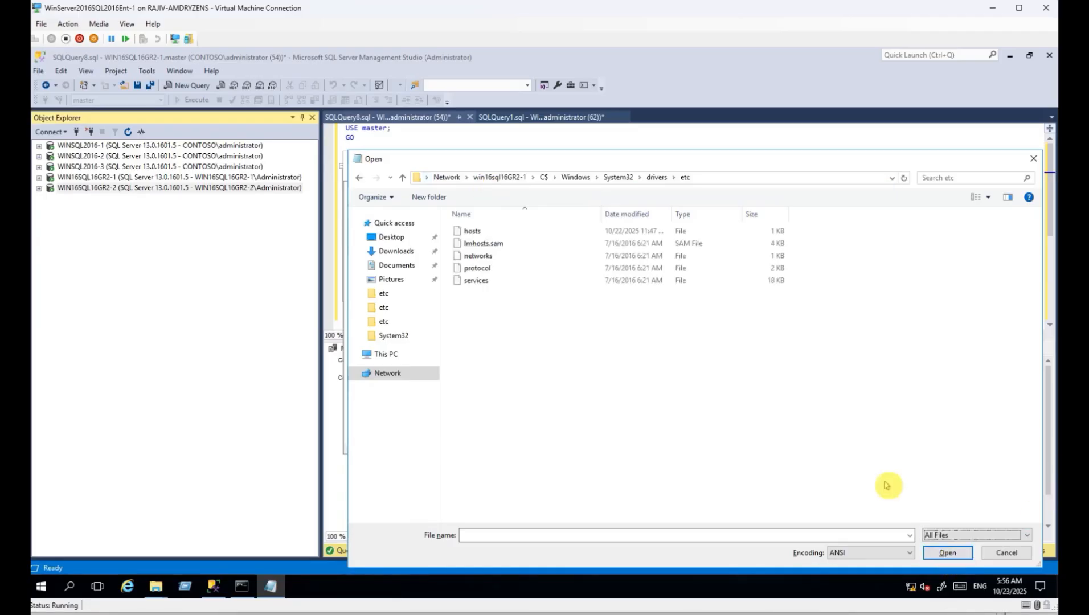
pyautogui.doubleClick(465, 239)
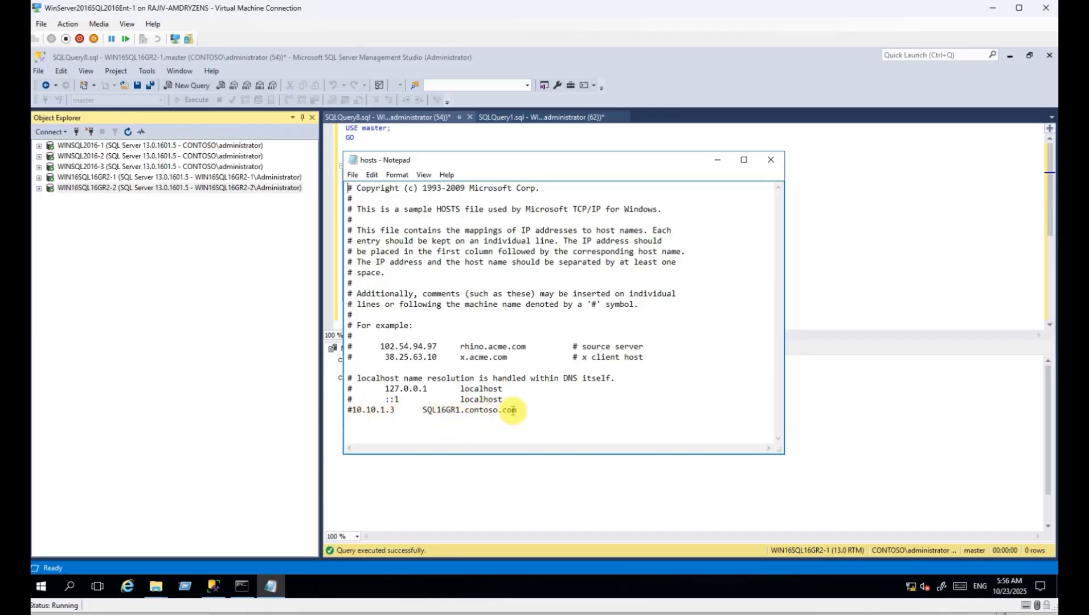
pyautogui.moveTo(521, 411); pyautogui.dragTo(389, 410)
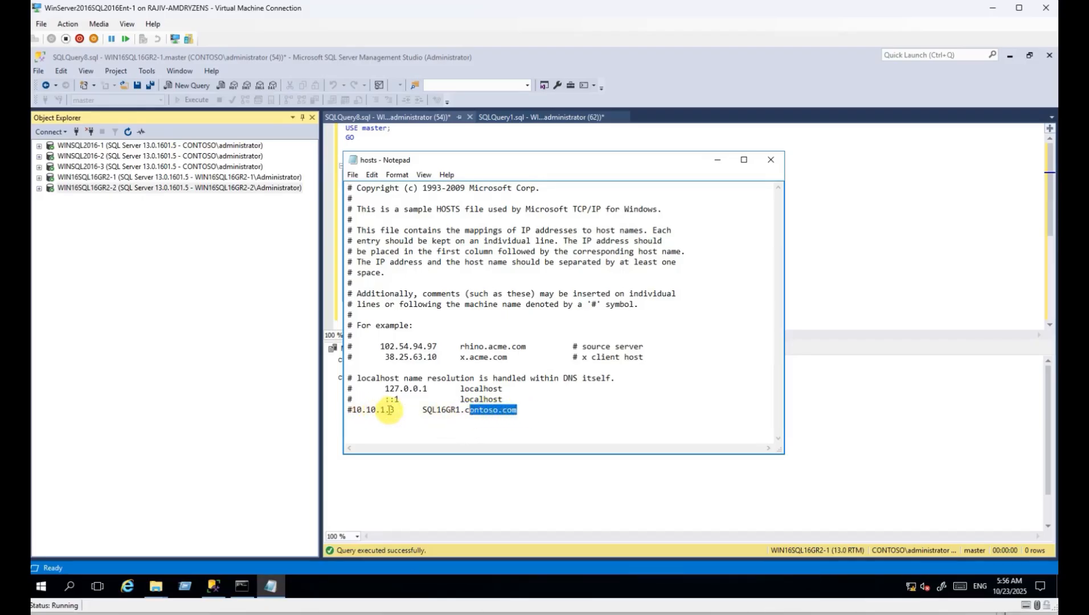
pyautogui.doubleClick(485, 411)
pyautogui.click(352, 410)
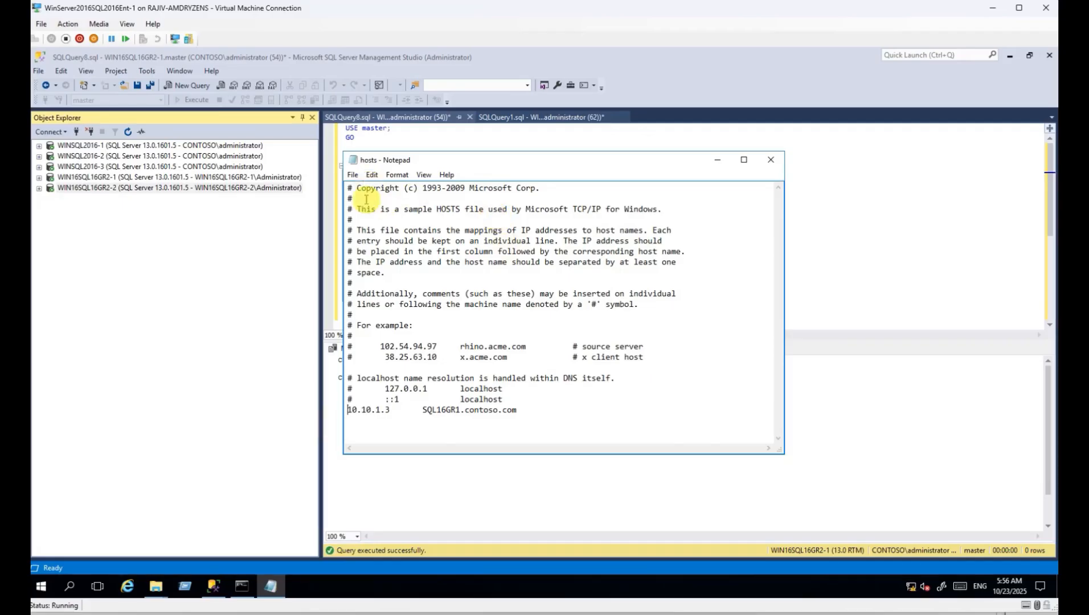
# Uncomment the same hosts entry on win16sql16GR2-2, then close Notepad.
pyautogui.hotkey('ctrl', 'o')
pyautogui.click(750, 174)
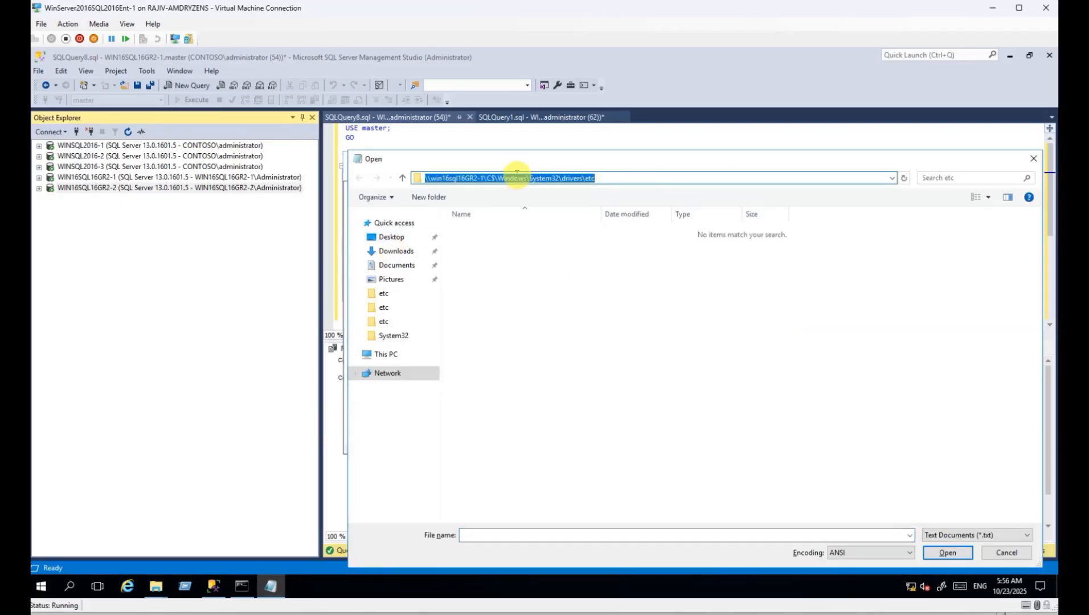
pyautogui.click(483, 178)
pyautogui.press('BackSpace')
pyautogui.write('2')
pyautogui.press('Return')
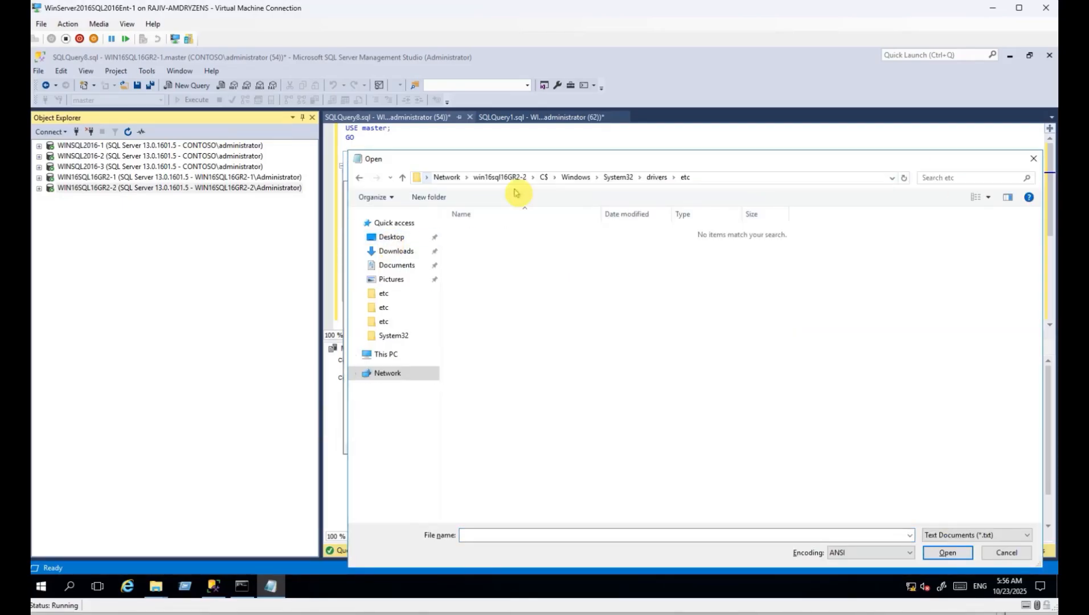
pyautogui.click(946, 536)
pyautogui.click(945, 555)
pyautogui.doubleClick(473, 231)
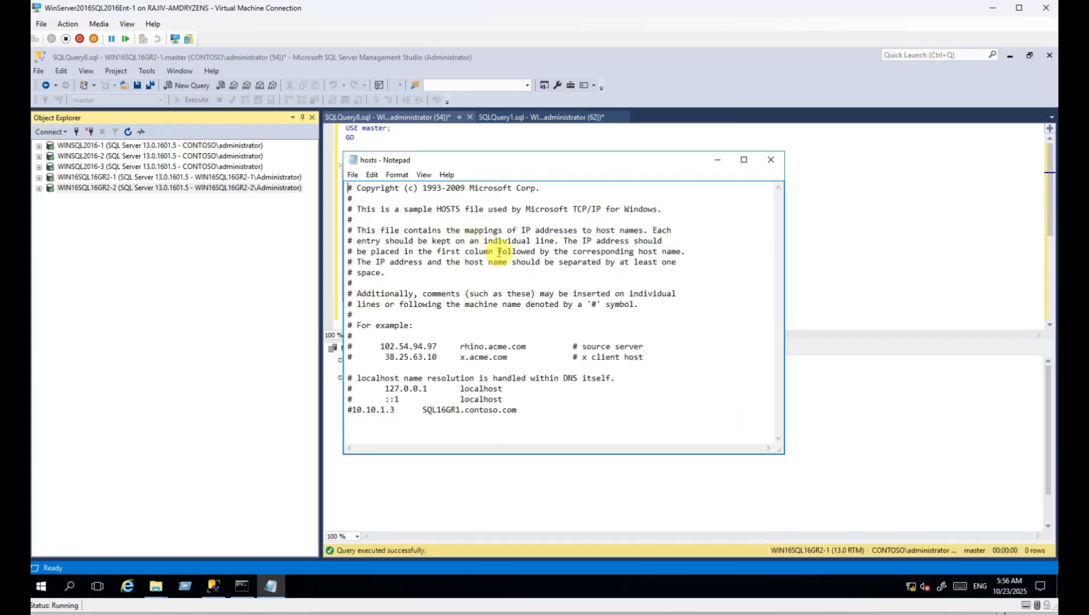
pyautogui.click(352, 410)
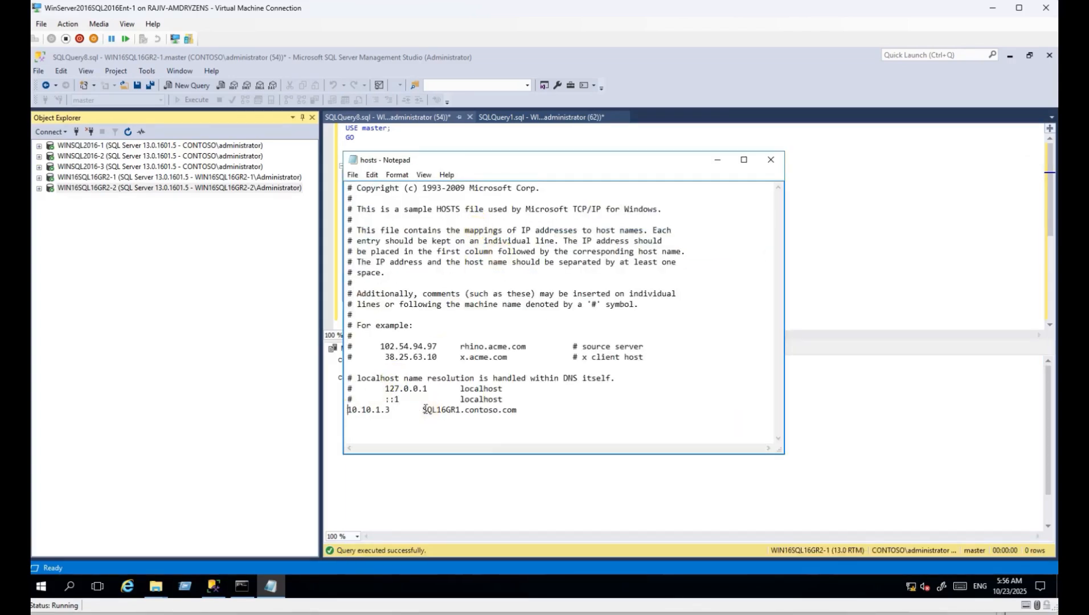
pyautogui.click(770, 160)
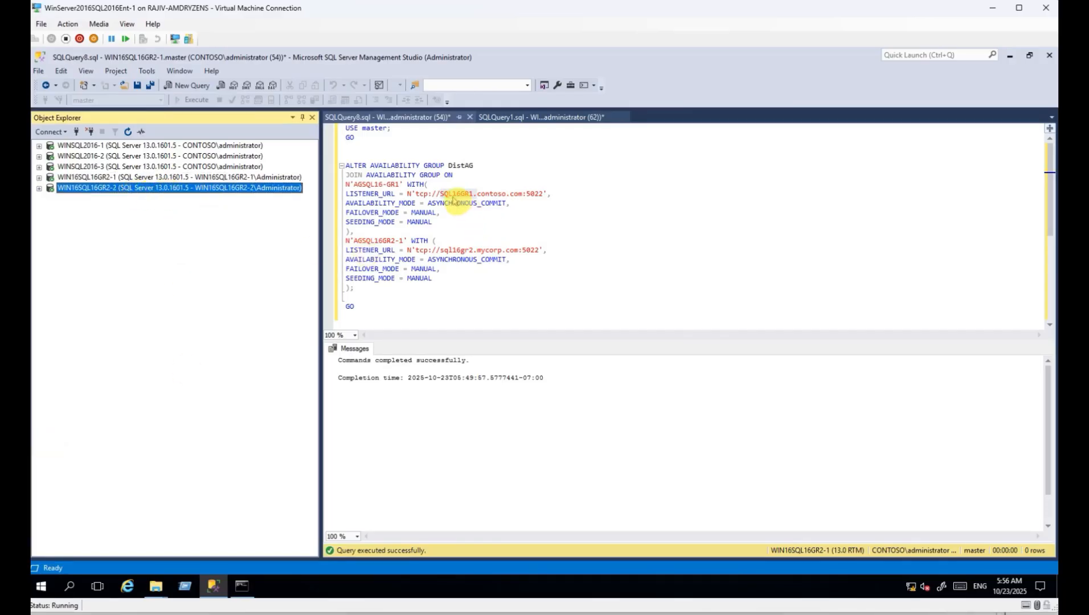
# Highlight the SQL16GR1 and sql16gr2.mycorp.com hosts in the DistAG listener URLs.
pyautogui.moveTo(460, 194); pyautogui.dragTo(526, 194)
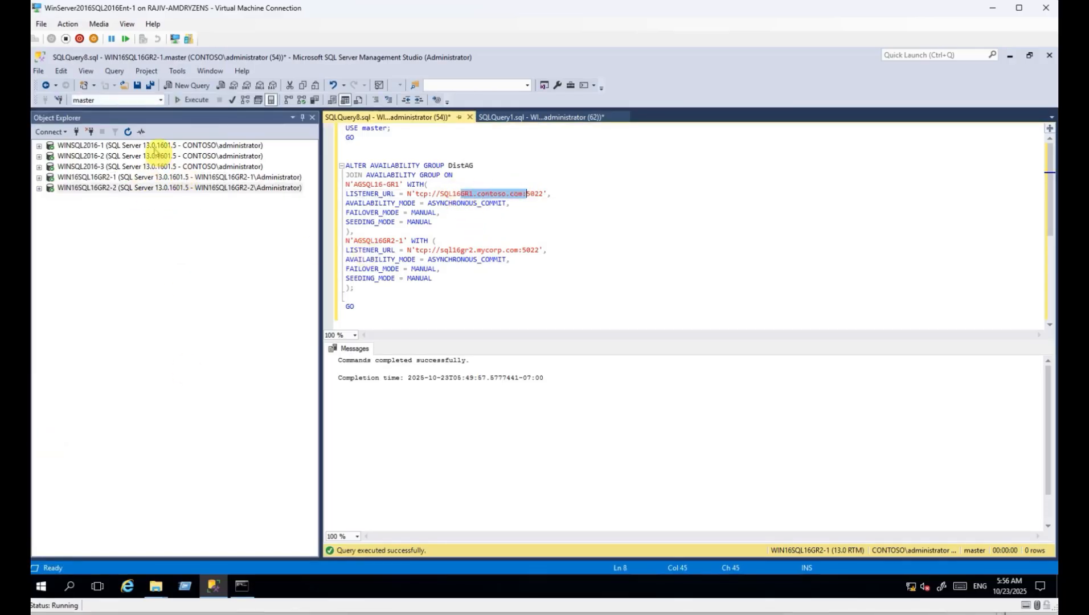
pyautogui.click(154, 166)
pyautogui.moveTo(449, 251); pyautogui.dragTo(529, 251)
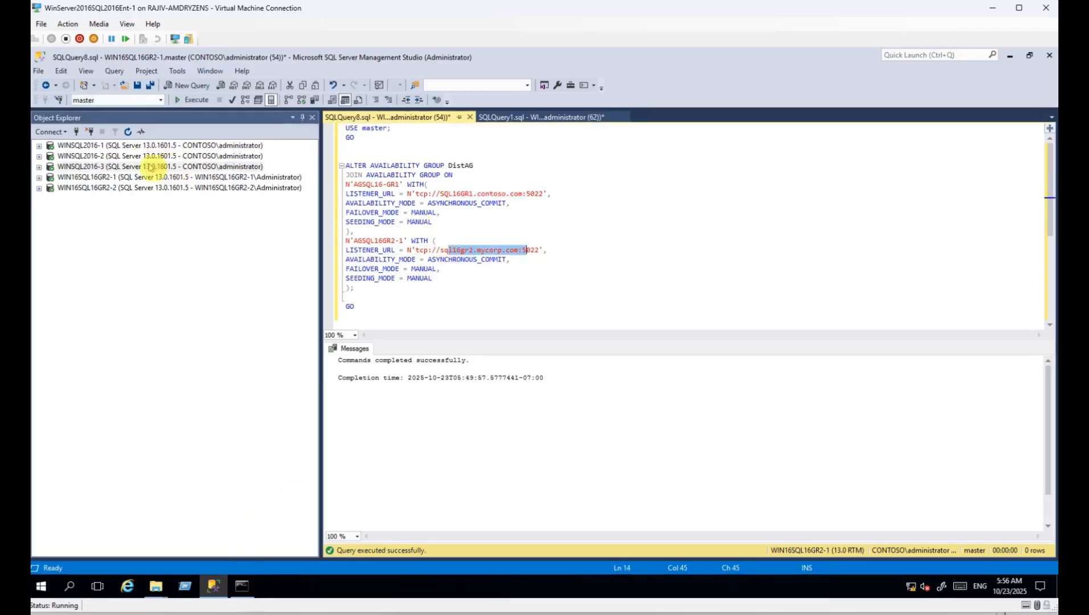
# Expand WINSQL2016-1 and WIN16SQL16GR2-1 down to DistAG's AGSQL16GR2-1 replica.
pyautogui.click(39, 146)
pyautogui.click(119, 146)
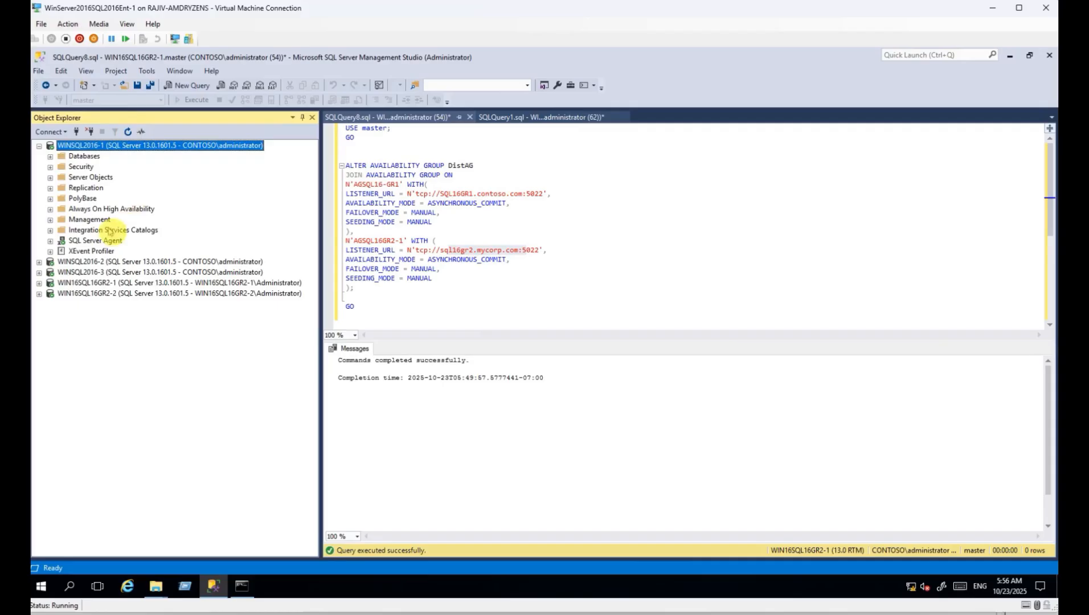
pyautogui.click(50, 209)
pyautogui.click(60, 219)
pyautogui.click(73, 240)
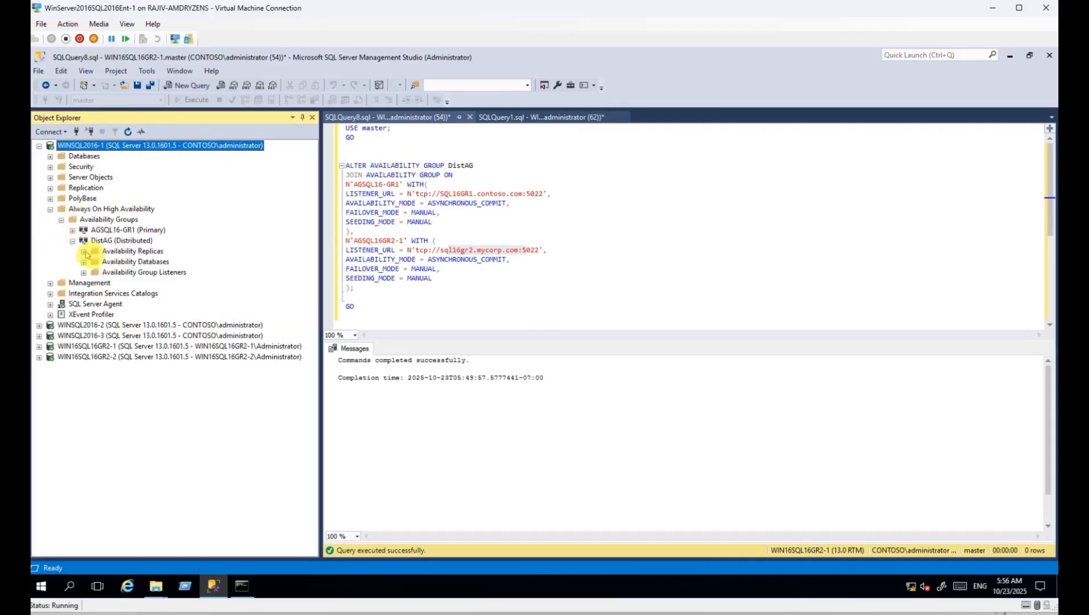
pyautogui.click(83, 251)
pyautogui.click(156, 272)
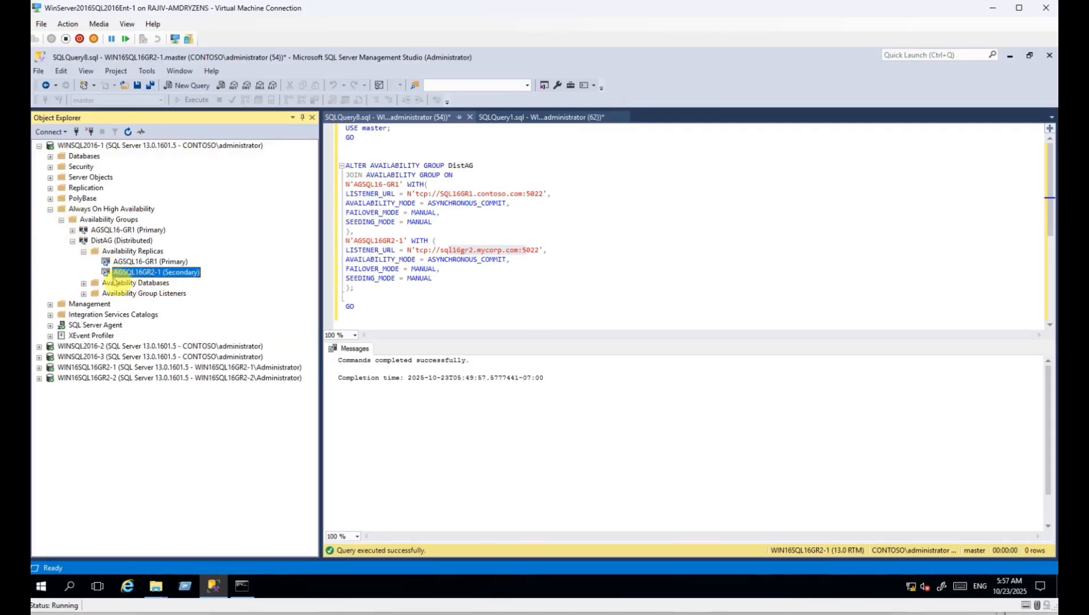
pyautogui.click(39, 367)
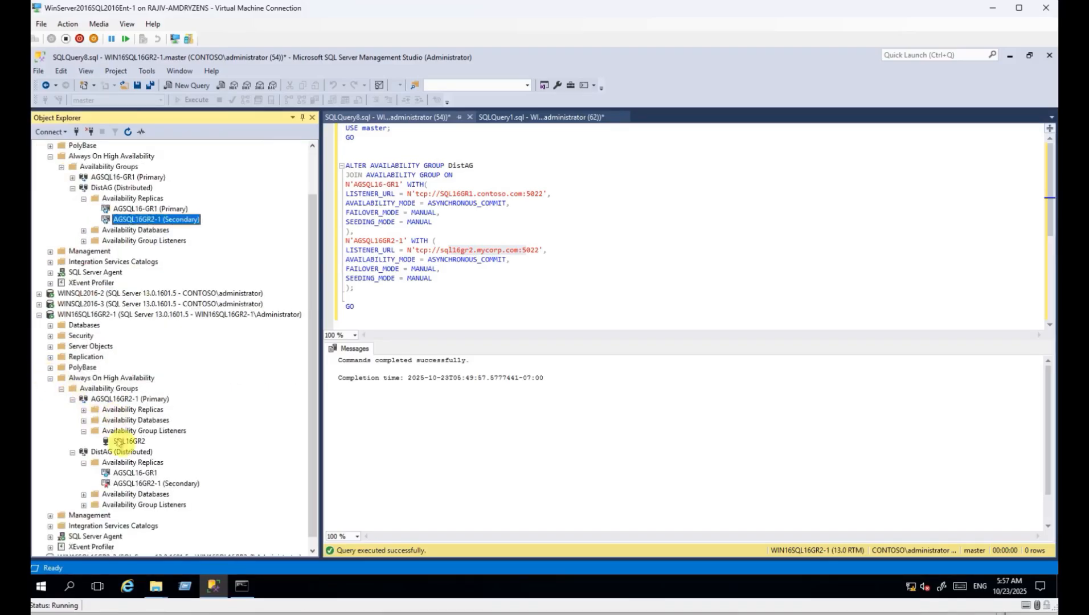
pyautogui.click(145, 484)
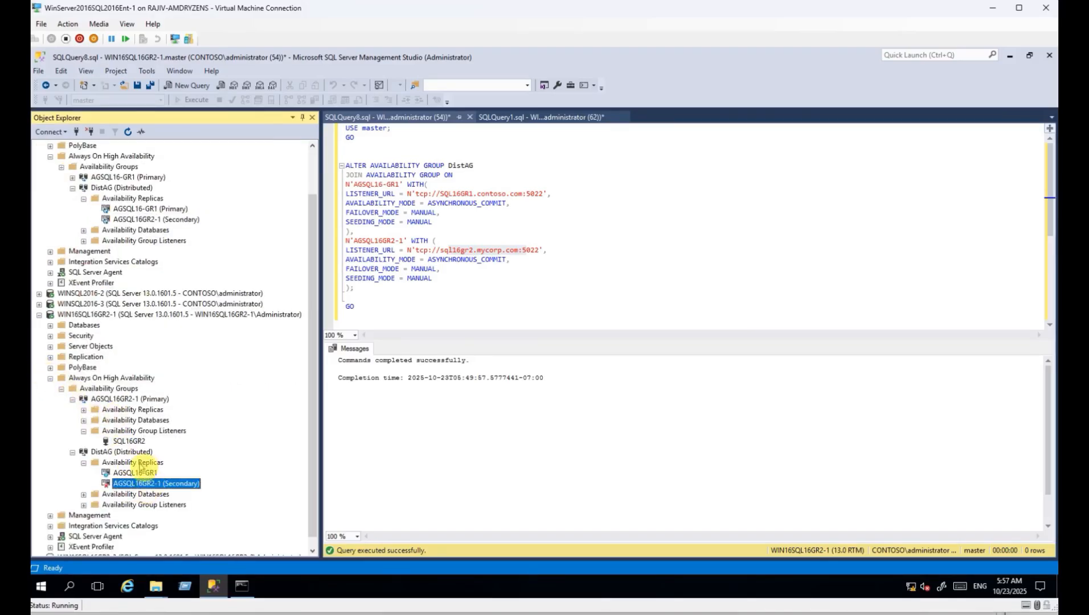
pyautogui.scroll(1, 131, 146)
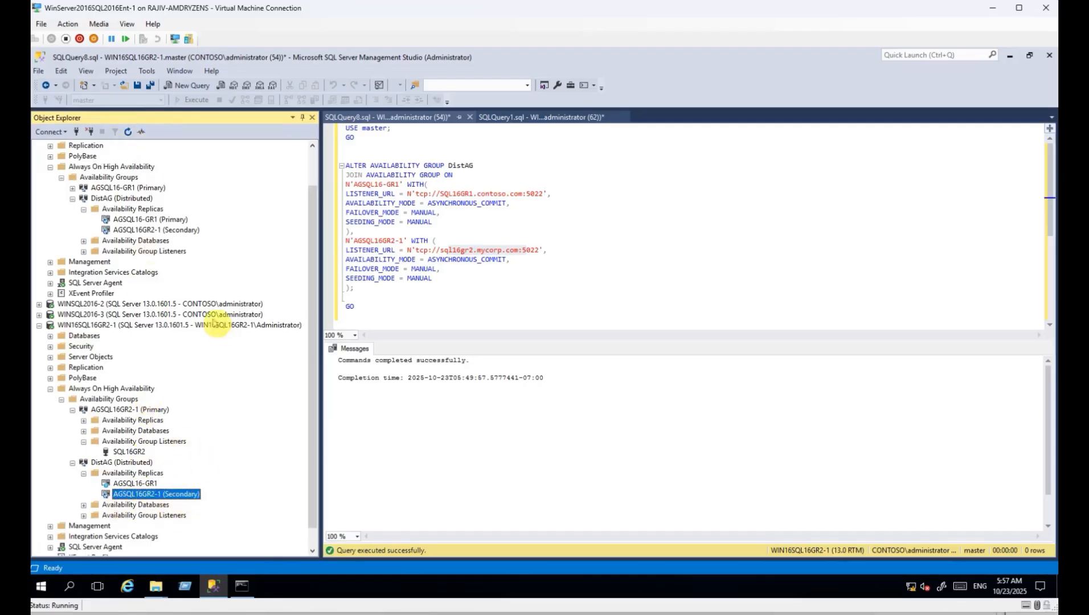
# Collapse the expanded nodes and step through the server list down to WIN16SQL16GR2-2.
pyautogui.click(38, 325)
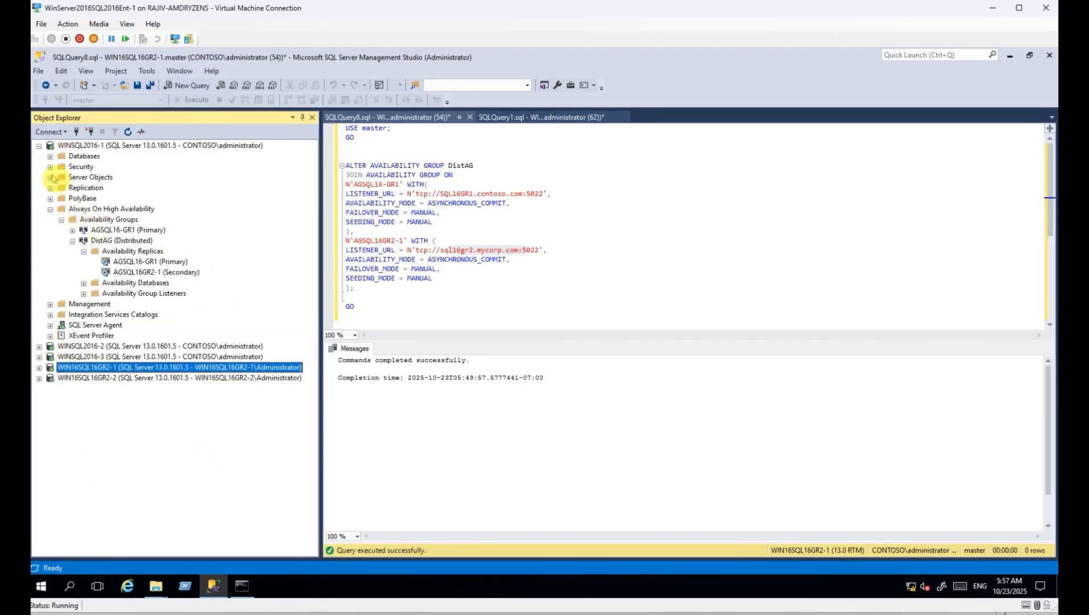
pyautogui.click(61, 220)
pyautogui.click(50, 209)
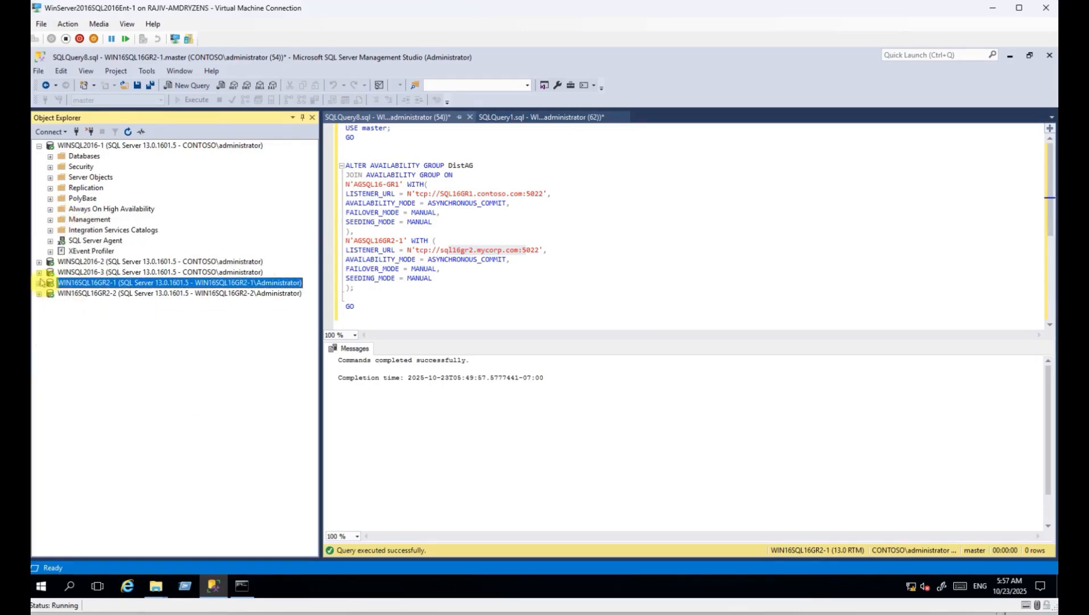
pyautogui.click(38, 146)
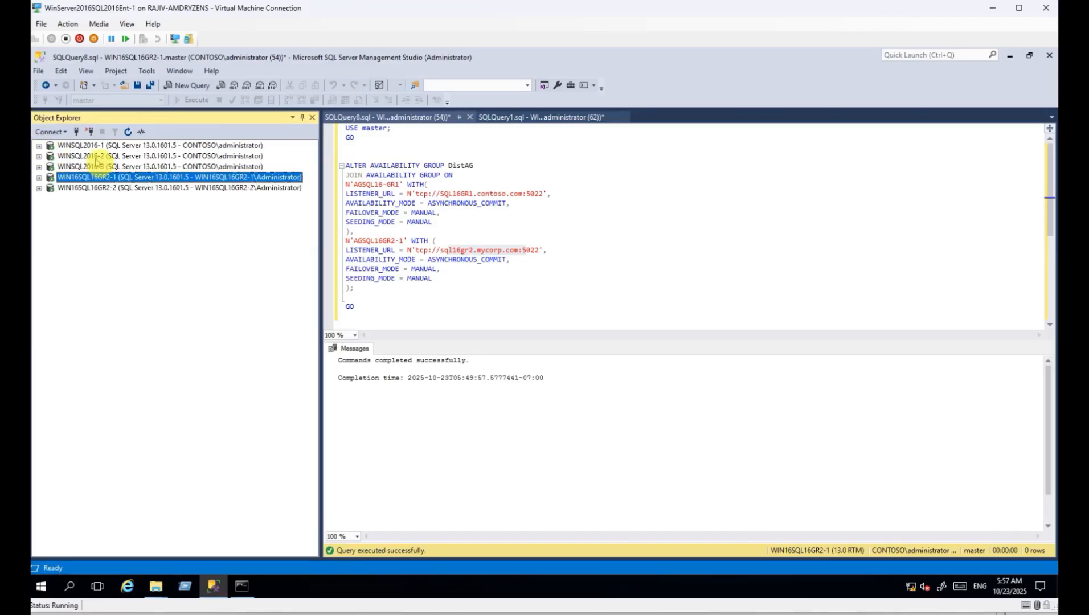
pyautogui.click(94, 148)
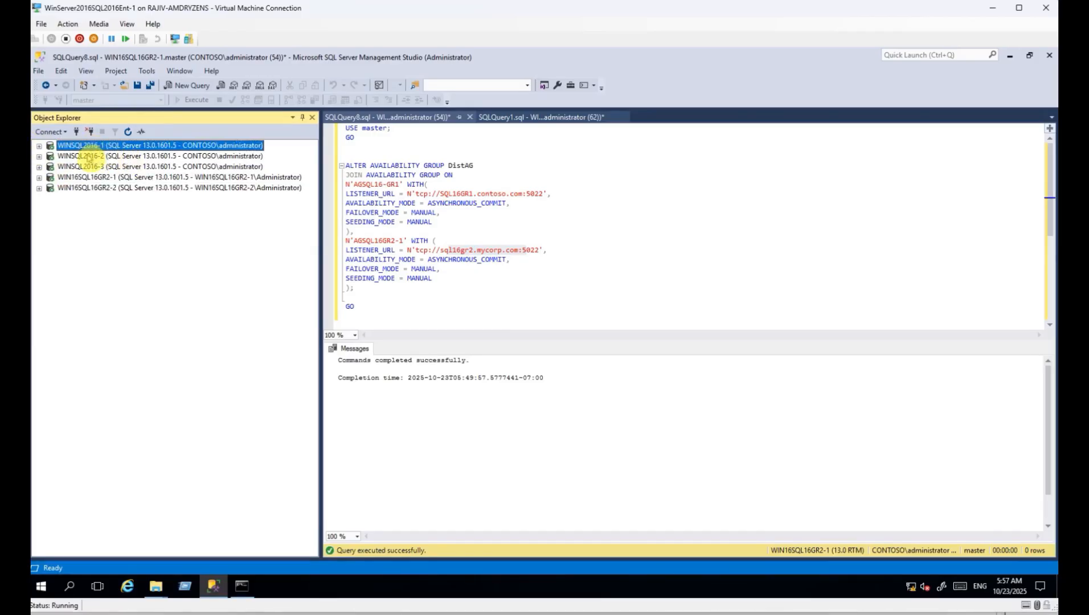
pyautogui.click(90, 158)
pyautogui.click(94, 168)
pyautogui.click(97, 178)
pyautogui.click(97, 189)
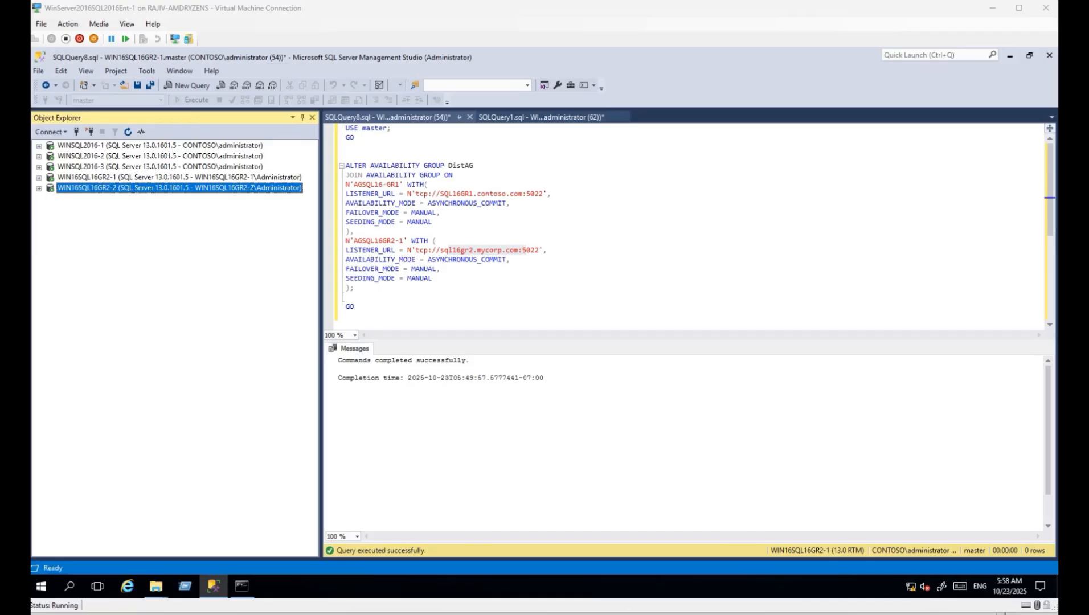
# Run ALTER DATABASE [AGTestSQL16] SET HADR AVAILABILITY GROUP = [DistAG] in a new query.
pyautogui.click(101, 185)
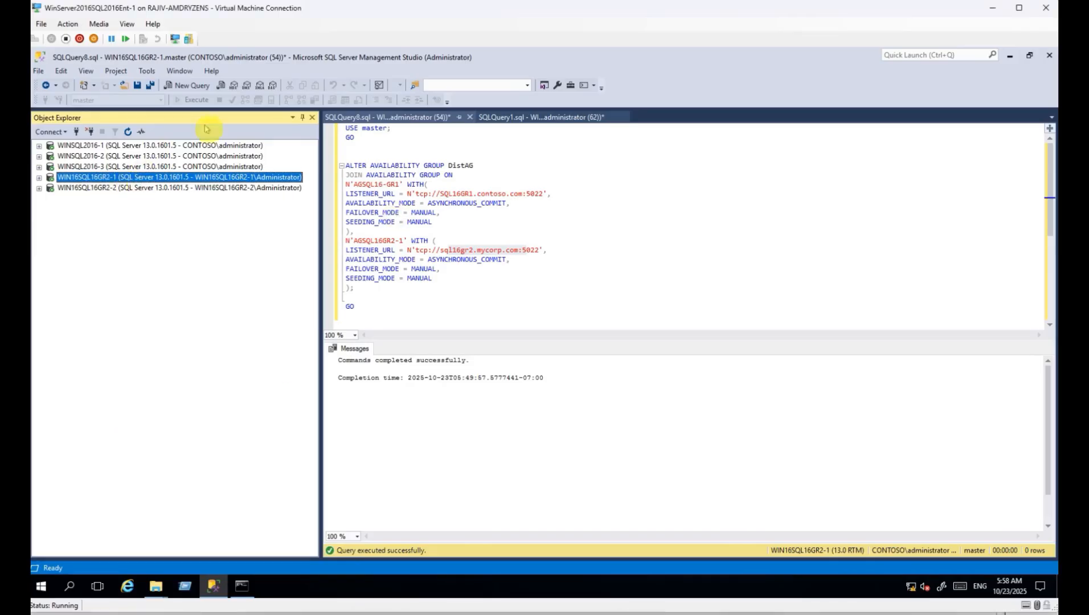
pyautogui.click(188, 86)
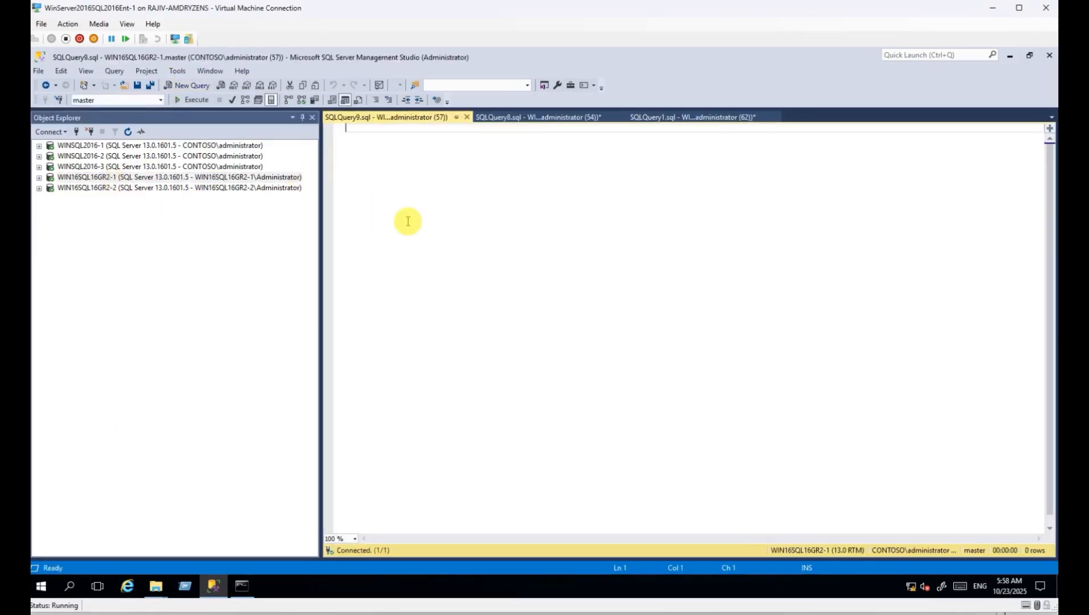
pyautogui.write('alter database [AGTestSQL16] SET HADR Availability Group = [DistAG]')
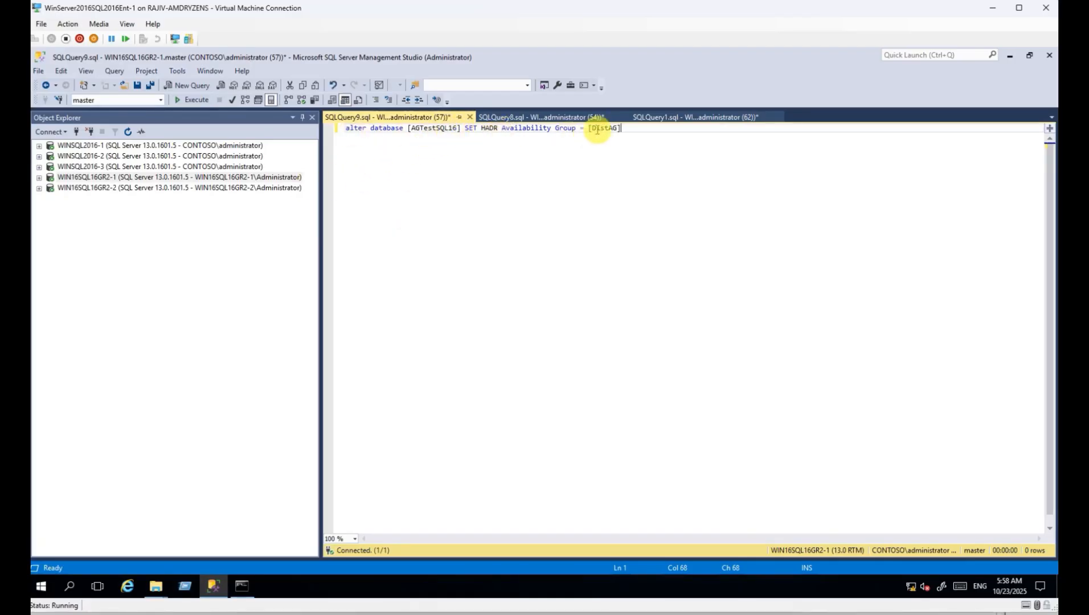
pyautogui.press('F5')
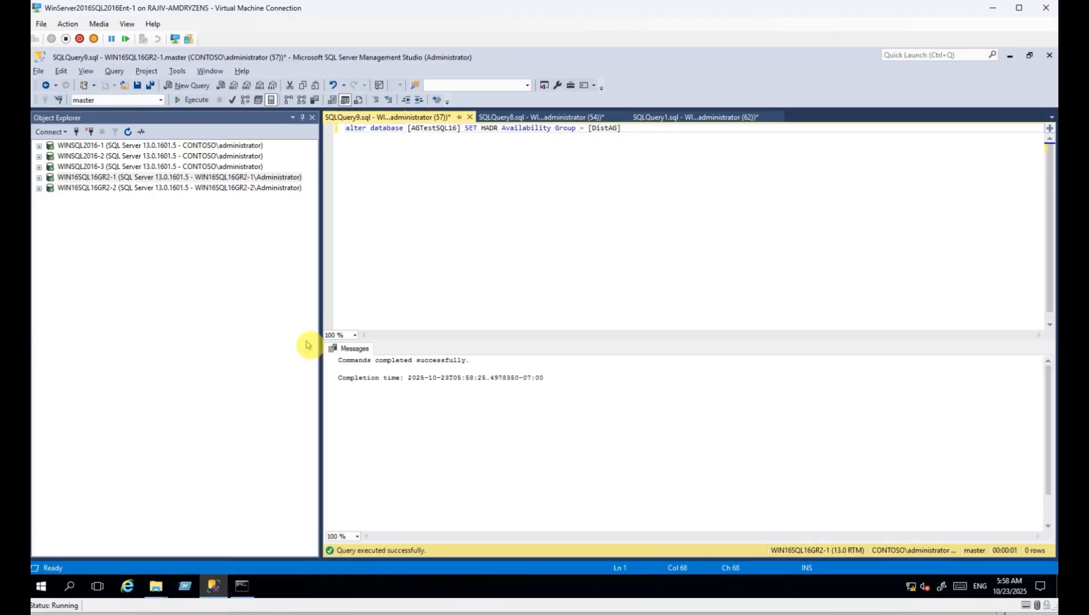
# Refresh WIN16SQL16GR2-1's Databases to confirm AGTestSQL16 shows Synchronized, then collapse the group nodes.
pyautogui.click(39, 178)
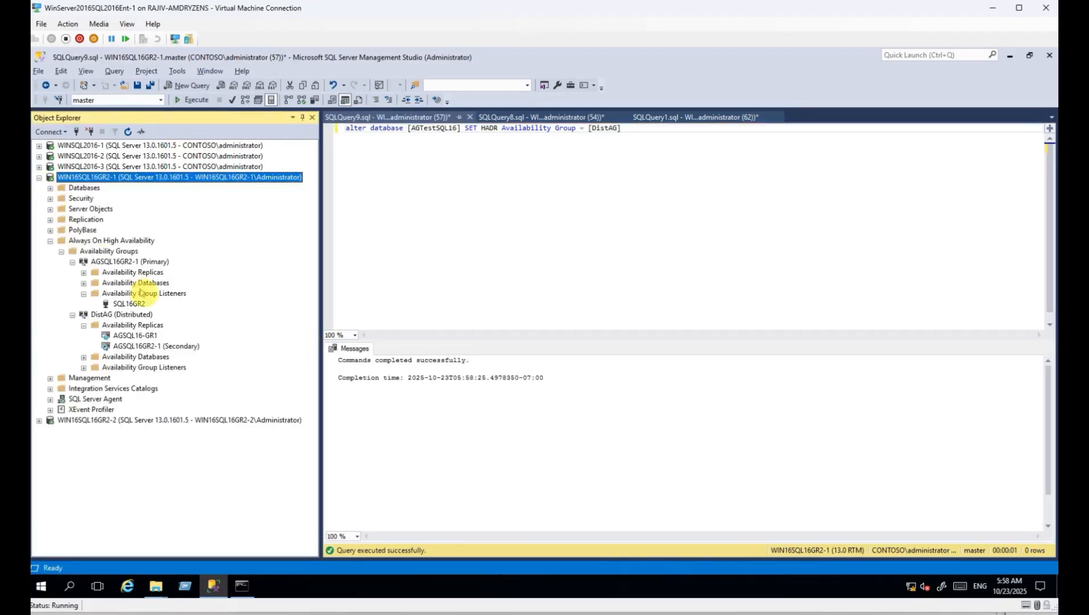
pyautogui.click(50, 188)
pyautogui.click(85, 190)
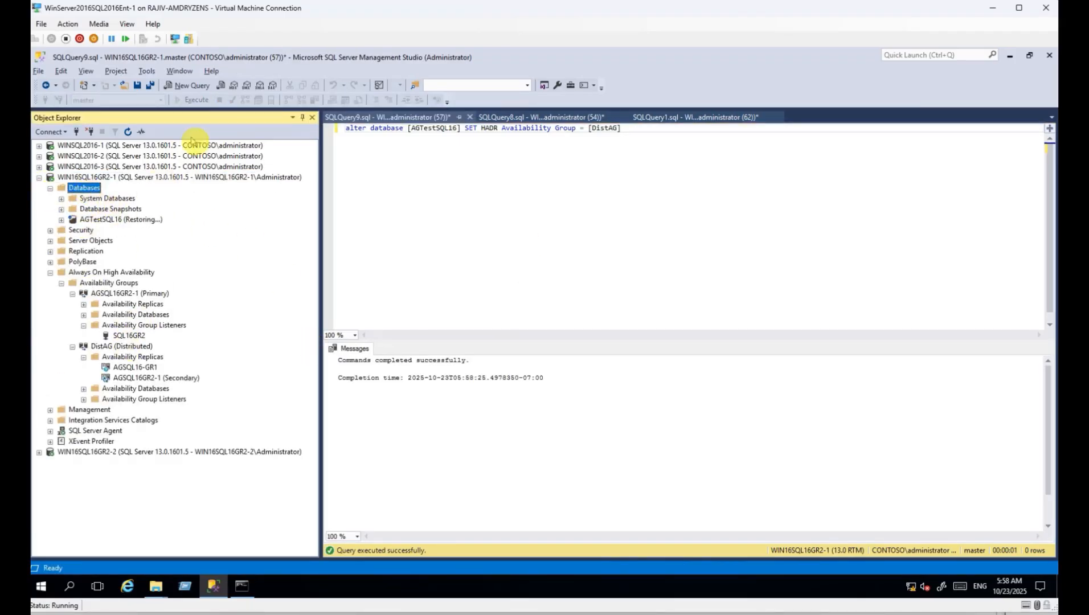
pyautogui.click(128, 133)
pyautogui.click(123, 221)
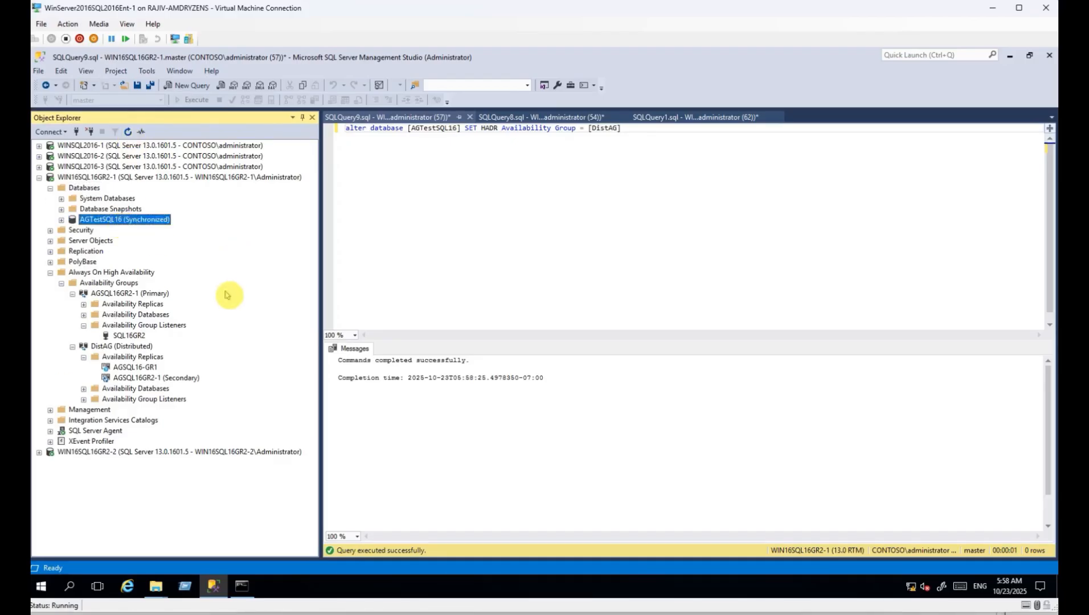
pyautogui.click(73, 293)
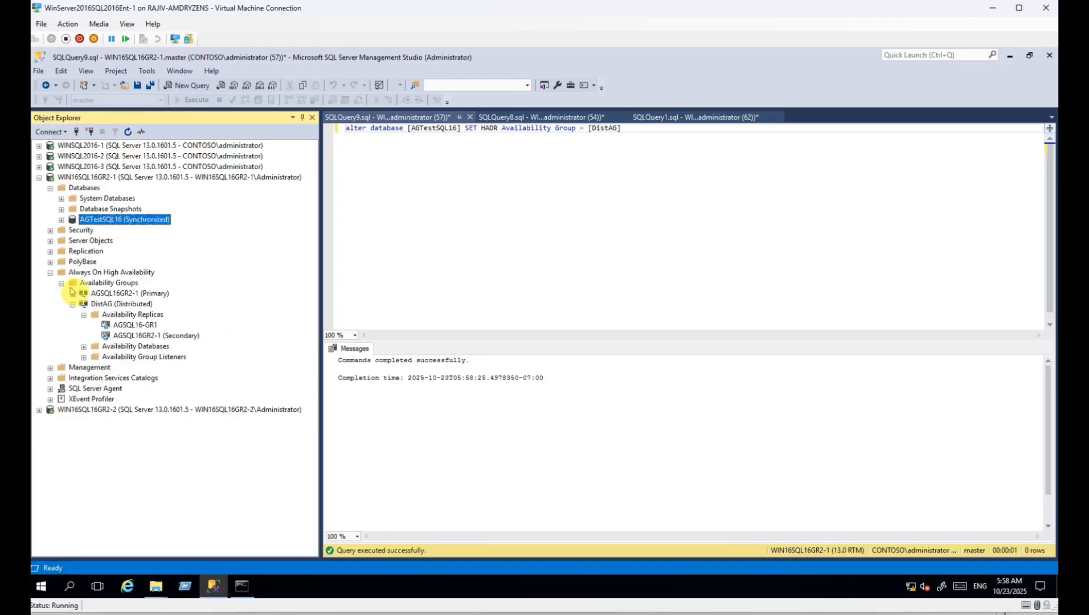
pyautogui.click(73, 305)
# Open the AGSQL16GR2-1 dashboard and inspect the Not Synchronizing WIN16SQL16GR2-2 row.
pyautogui.rightClick(130, 293)
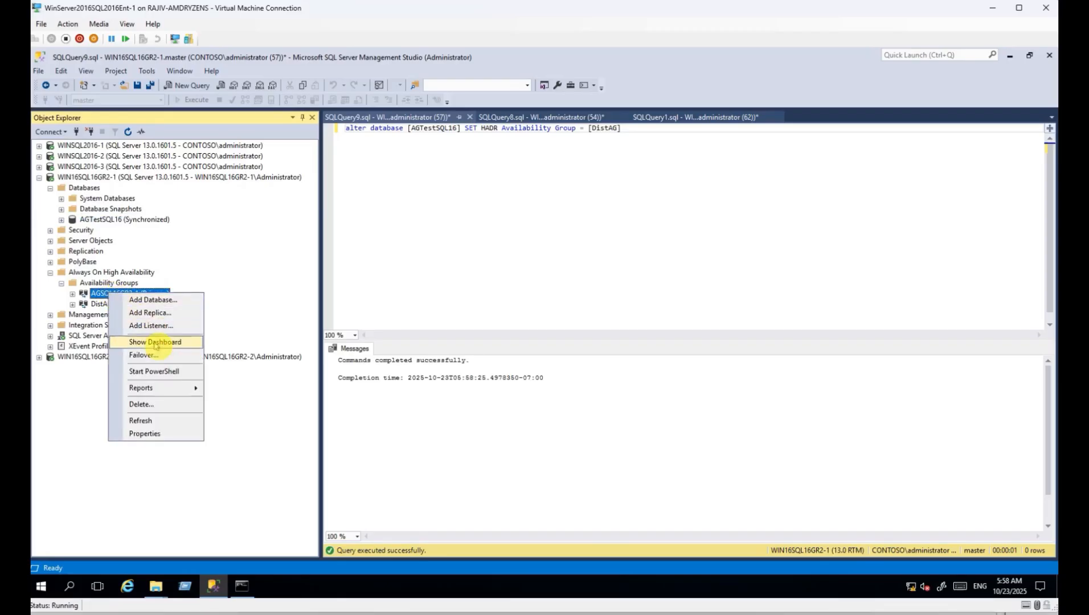
pyautogui.click(176, 342)
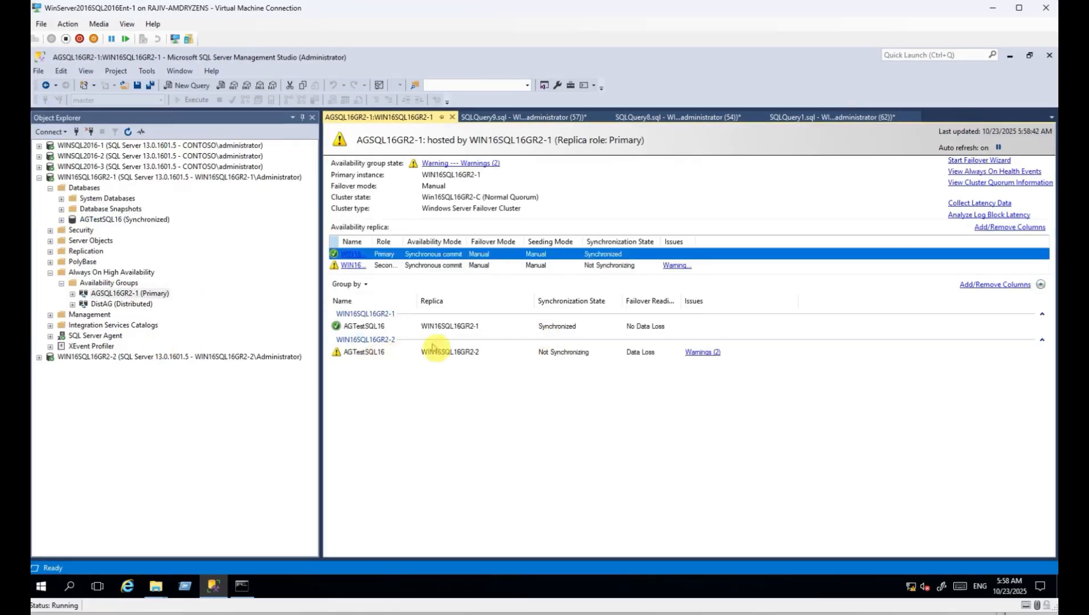
pyautogui.click(475, 353)
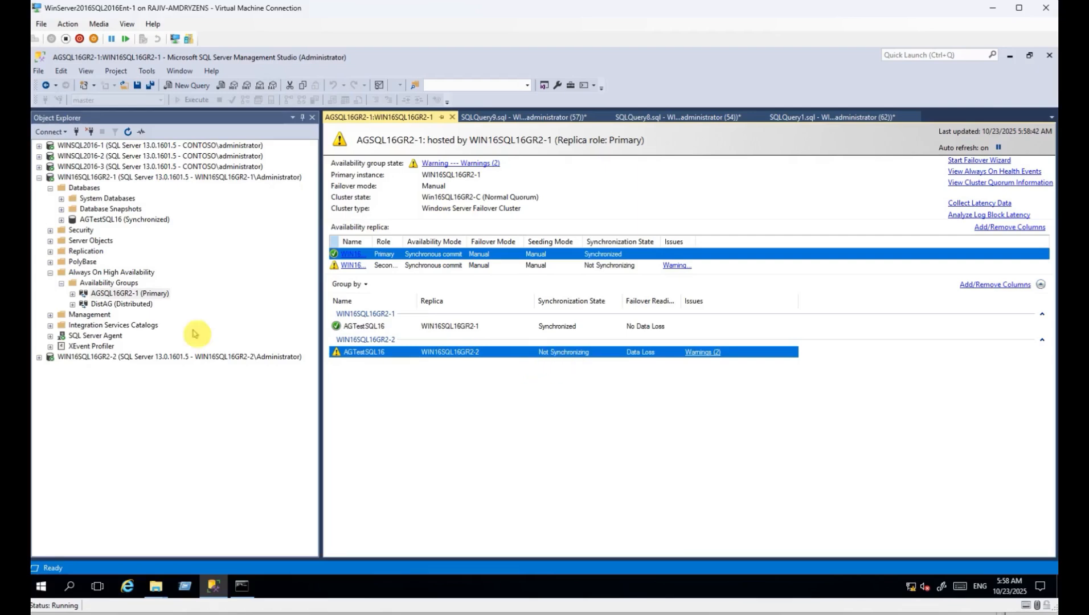
# Browse AGSQL16GR2-1's replicas, the AGTestSQL16 database and DistAG in the tree.
pyautogui.click(73, 294)
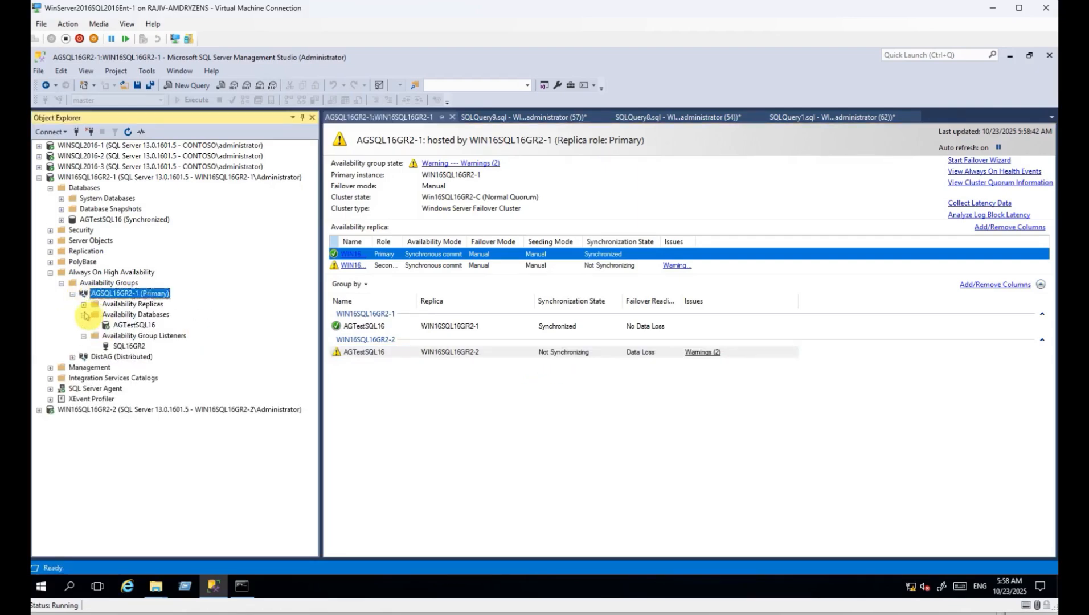
pyautogui.click(133, 324)
pyautogui.click(124, 293)
pyautogui.click(83, 304)
pyautogui.click(167, 326)
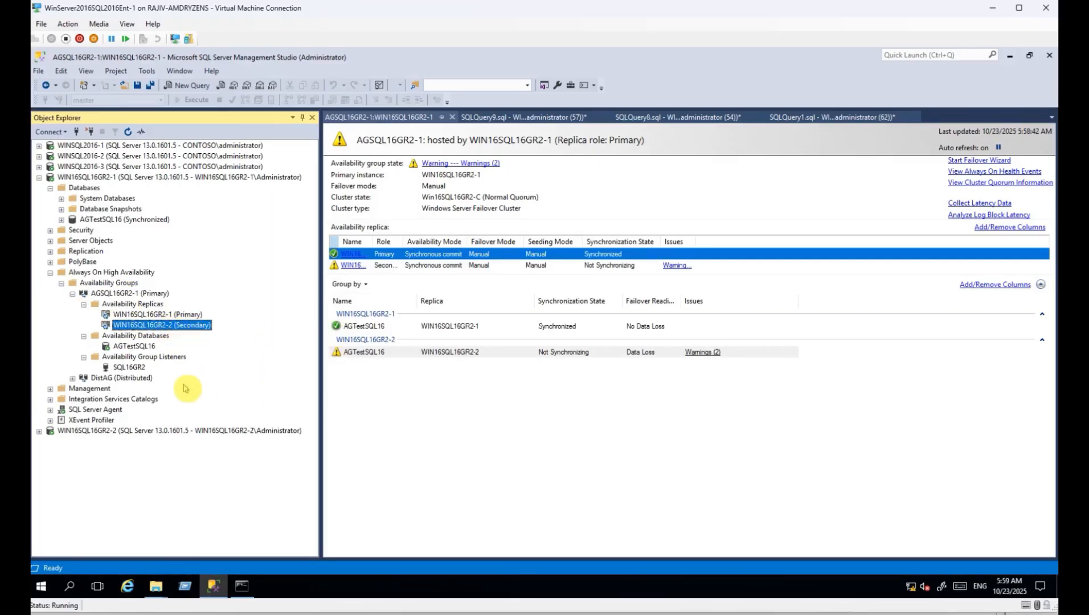
pyautogui.click(147, 346)
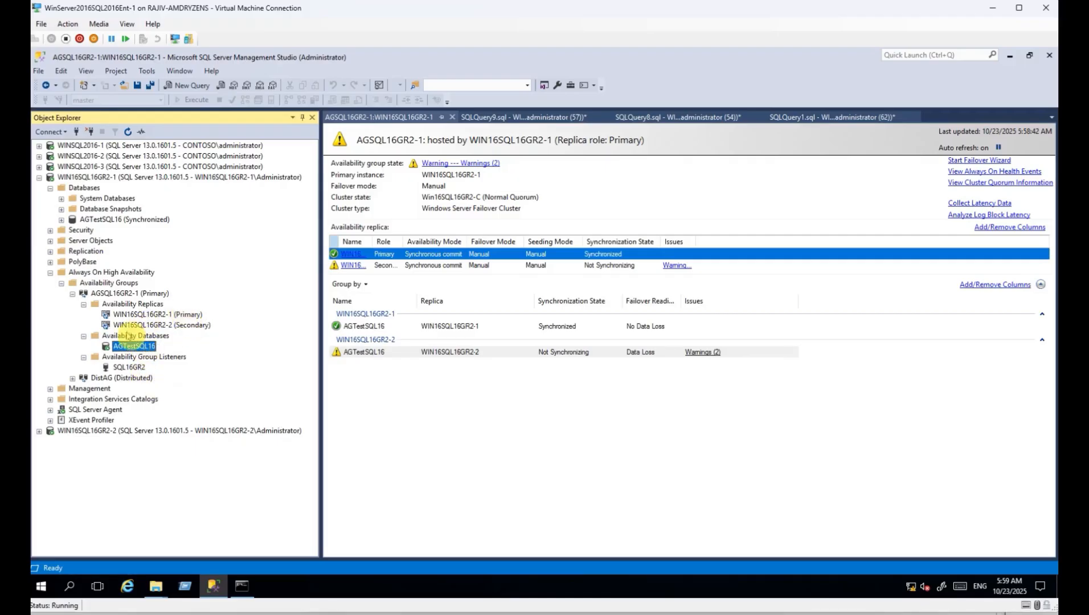
pyautogui.click(140, 379)
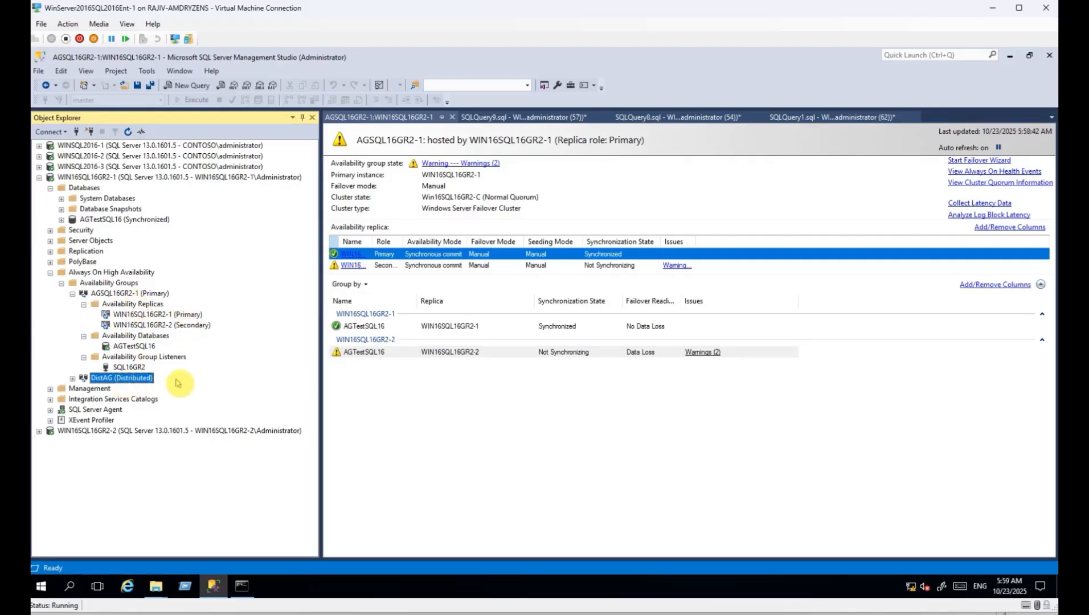
pyautogui.click(146, 344)
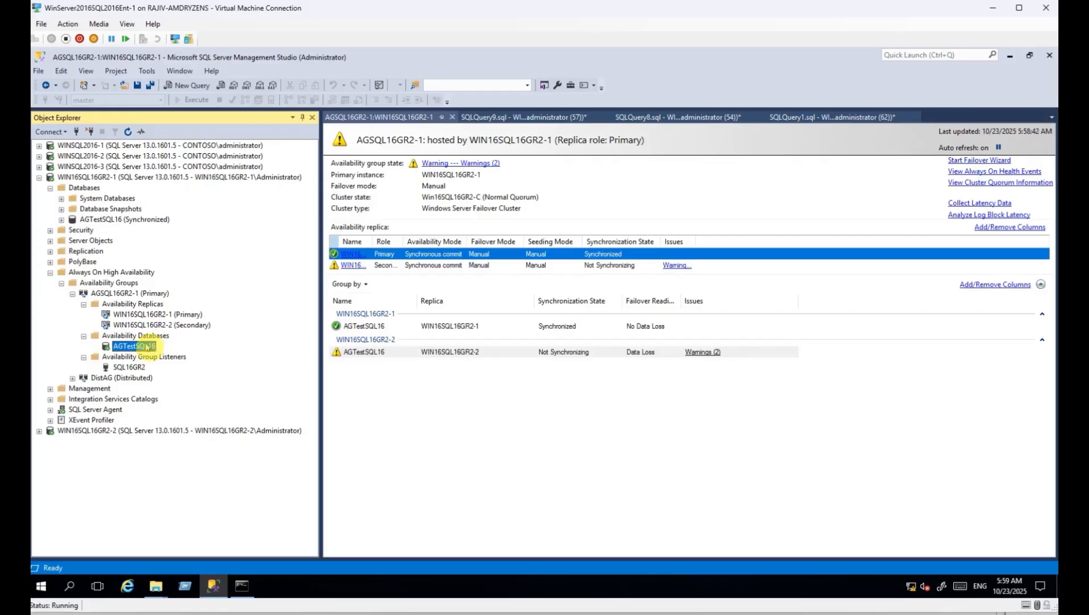
pyautogui.click(176, 326)
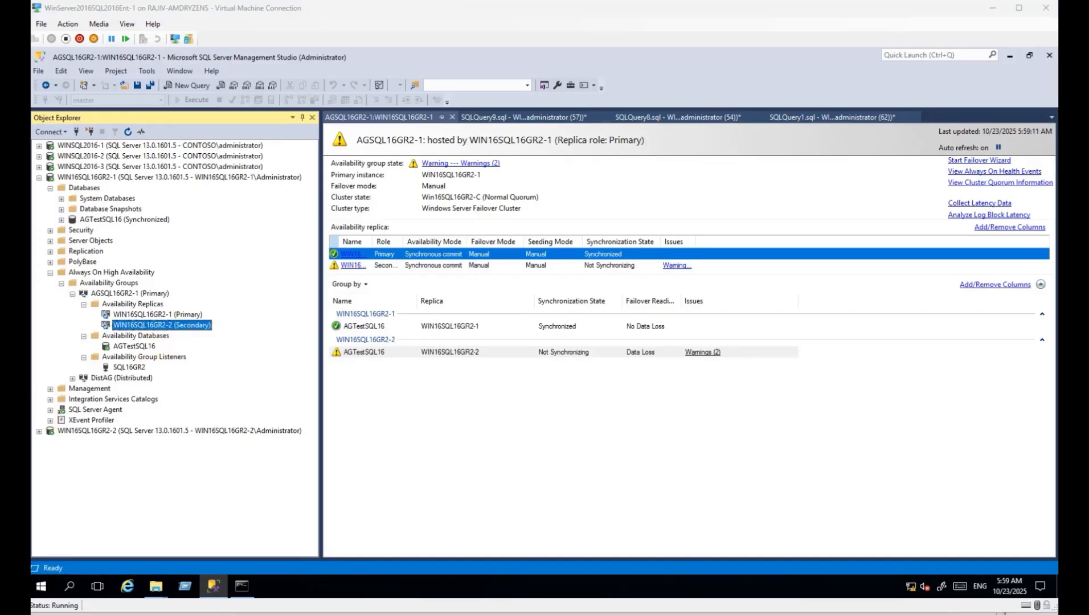
# Expand the WIN16SQL16GR2-2 server and collapse WIN16SQL16GR2-1.
pyautogui.click(101, 431)
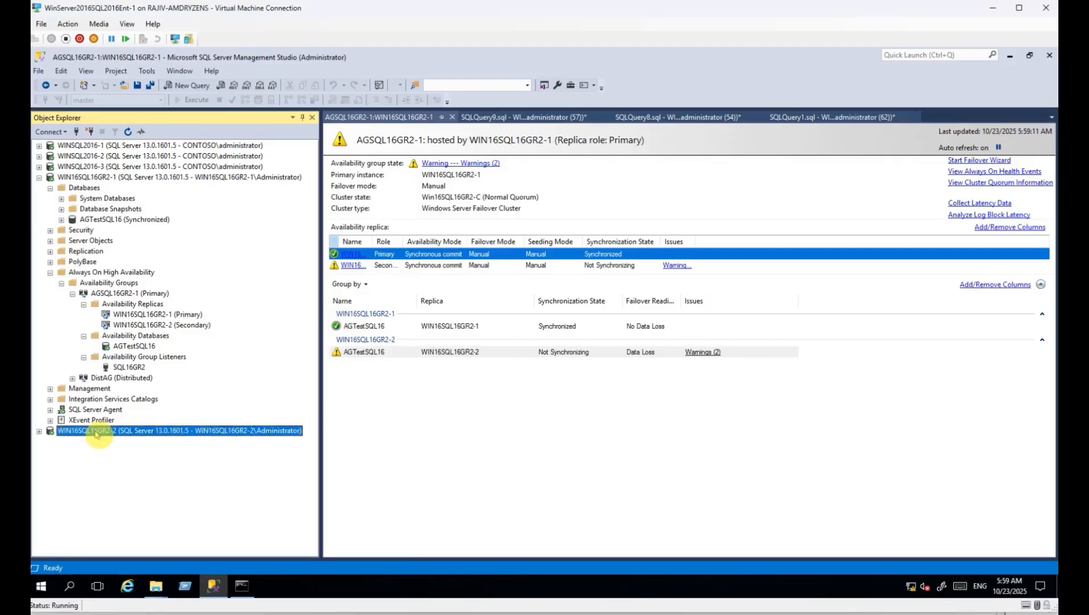
pyautogui.click(39, 431)
pyautogui.click(38, 177)
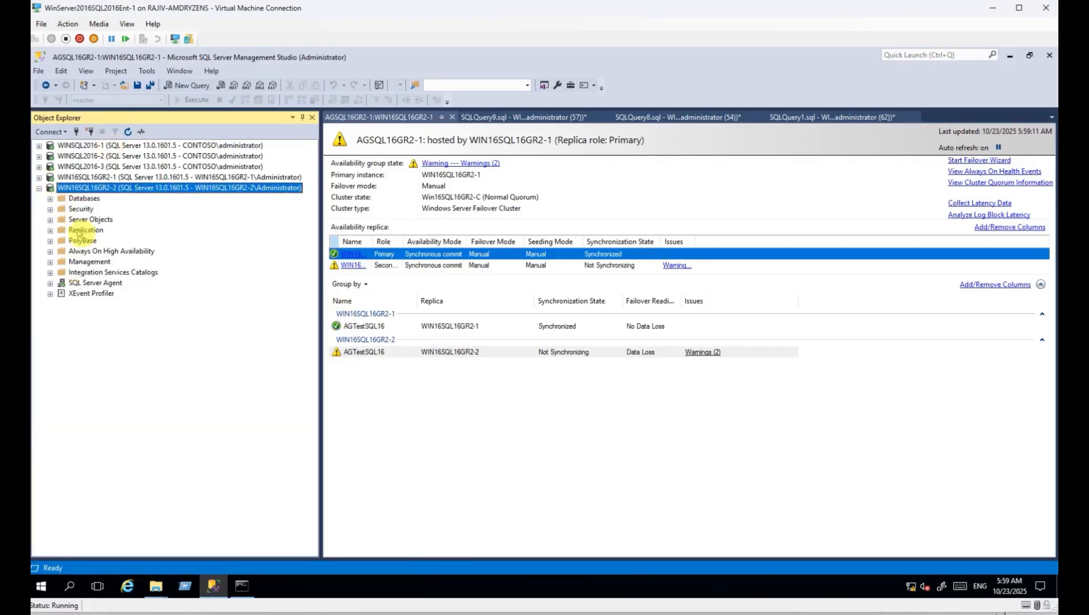
# Paste the ALTER DATABASE SET HADR statement into a new WIN16SQL16GR2-2 query.
pyautogui.click(188, 86)
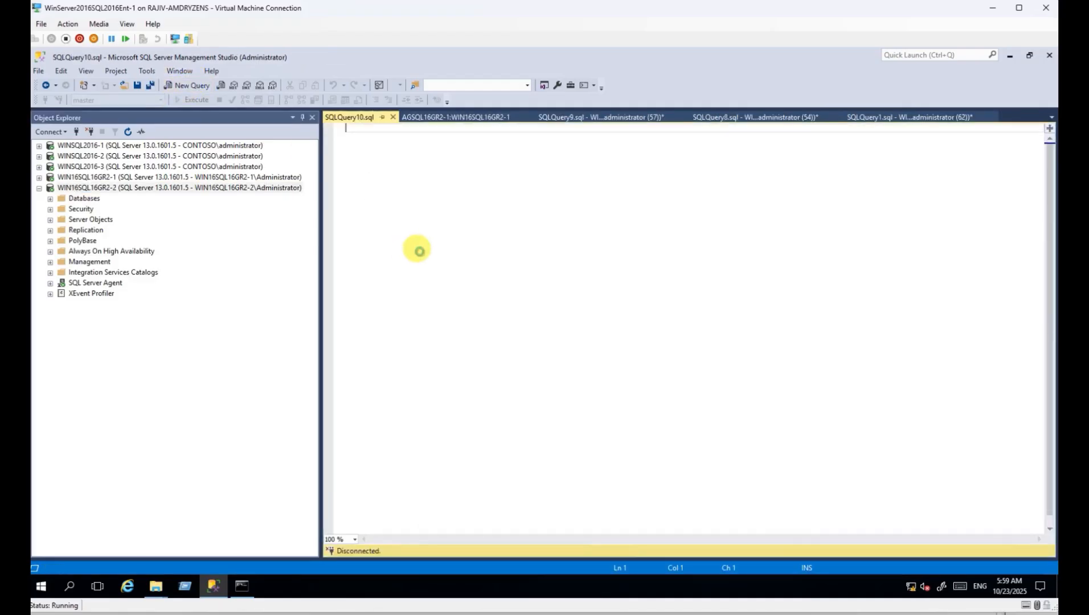
pyautogui.write('ALTER DATABASE [db1] SET HADR AVAILABILITY GROUP = [AGSQL16GR2-1];')
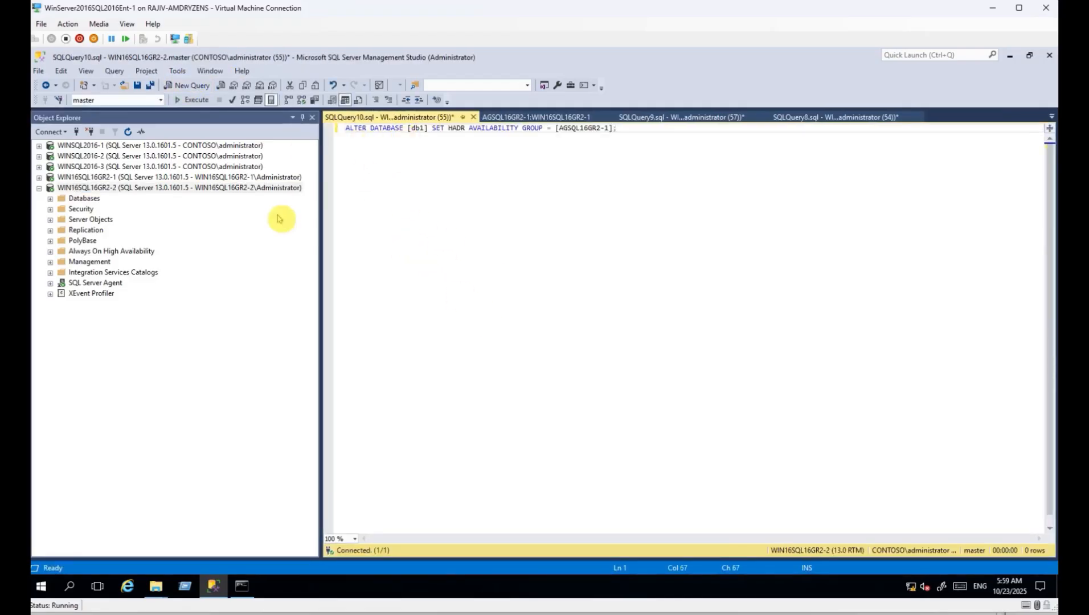
pyautogui.click(516, 116)
pyautogui.click(645, 117)
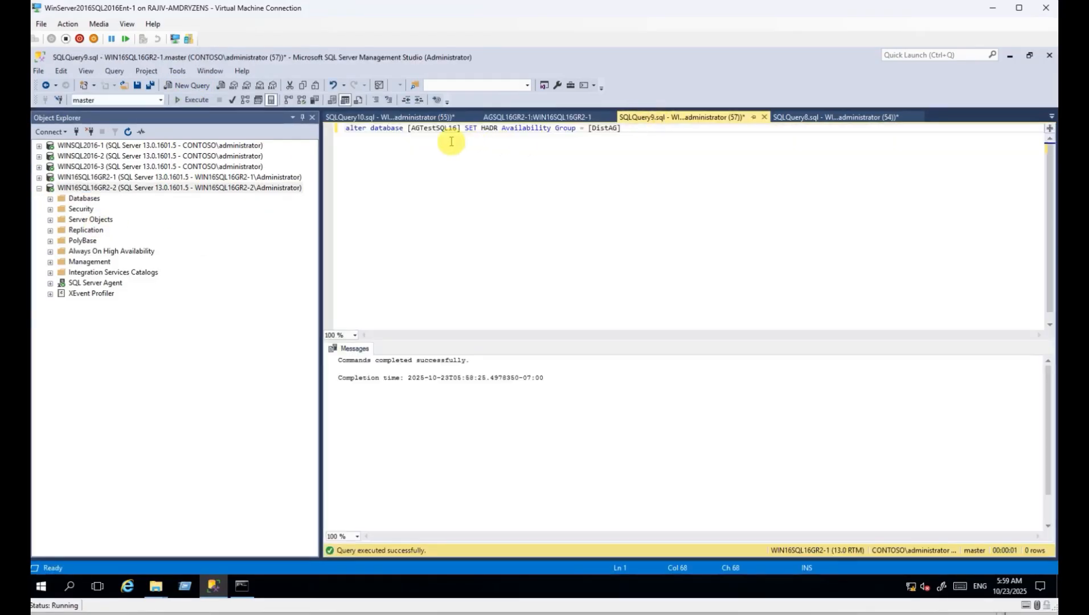
# Replace [db1] with [AGTestSQL16] copied from SQLQuery9 and select the whole statement.
pyautogui.doubleClick(434, 130)
pyautogui.hotkey('ctrl', 'c')
pyautogui.click(390, 117)
pyautogui.doubleClick(419, 128)
pyautogui.hotkey('ctrl', 'v')
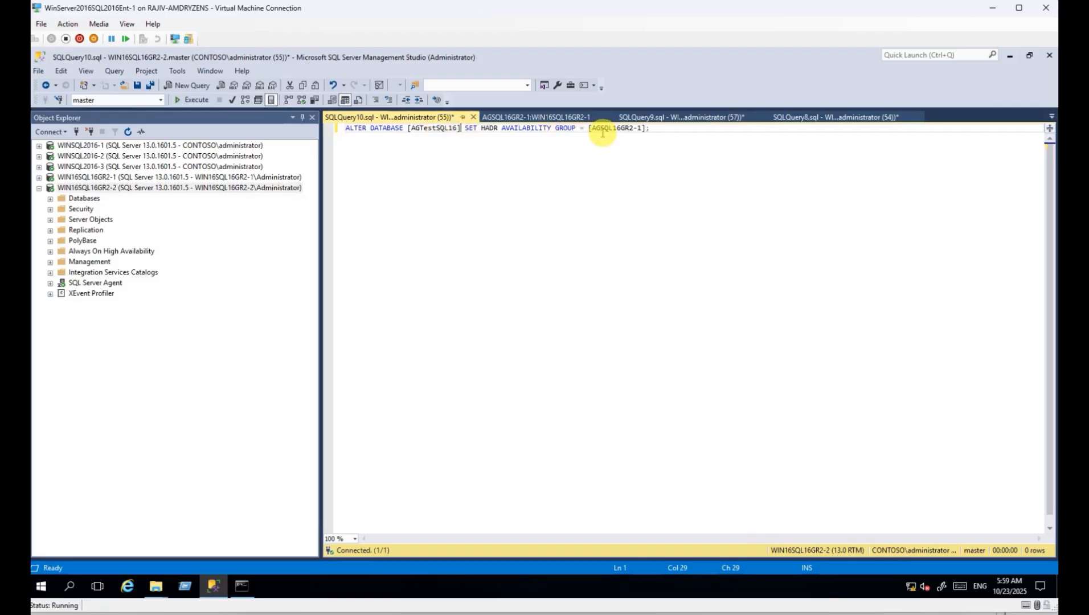
pyautogui.moveTo(602, 128); pyautogui.dragTo(642, 128)
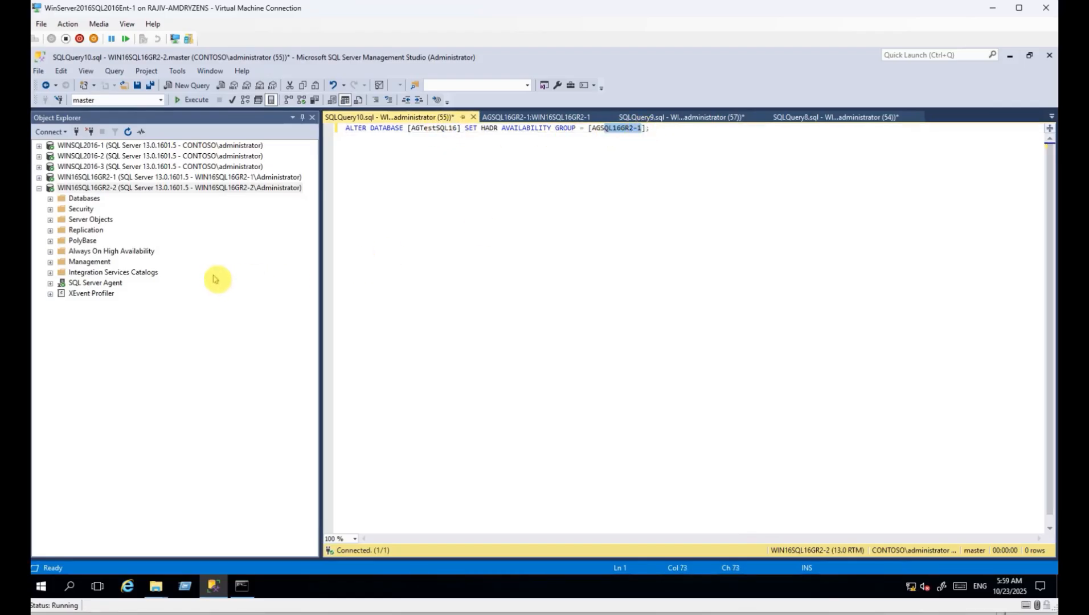
pyautogui.moveTo(395, 128); pyautogui.dragTo(344, 129)
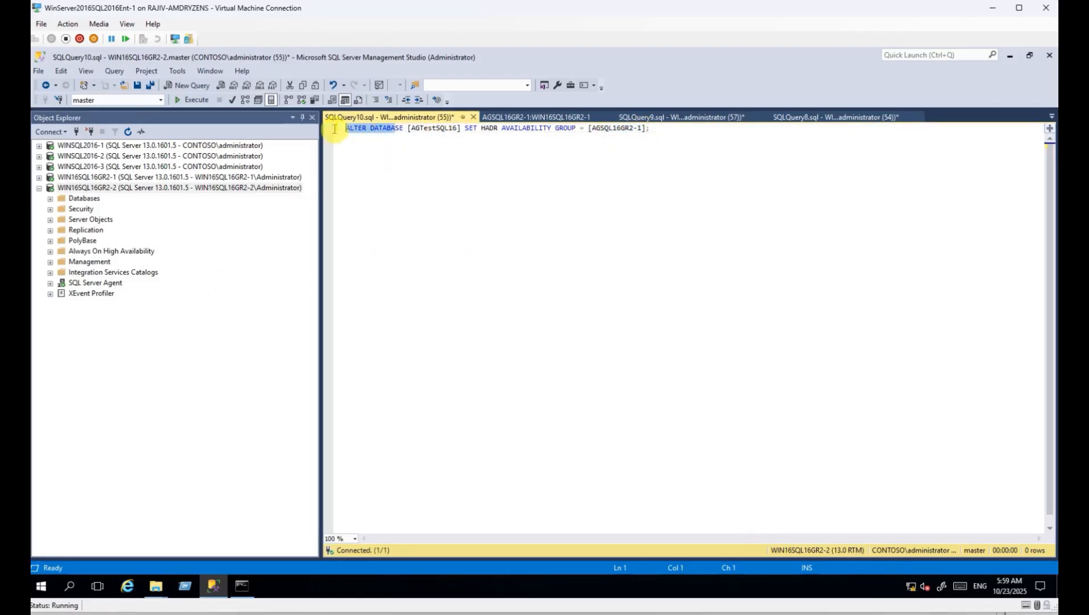
pyautogui.moveTo(663, 130); pyautogui.dragTo(339, 127)
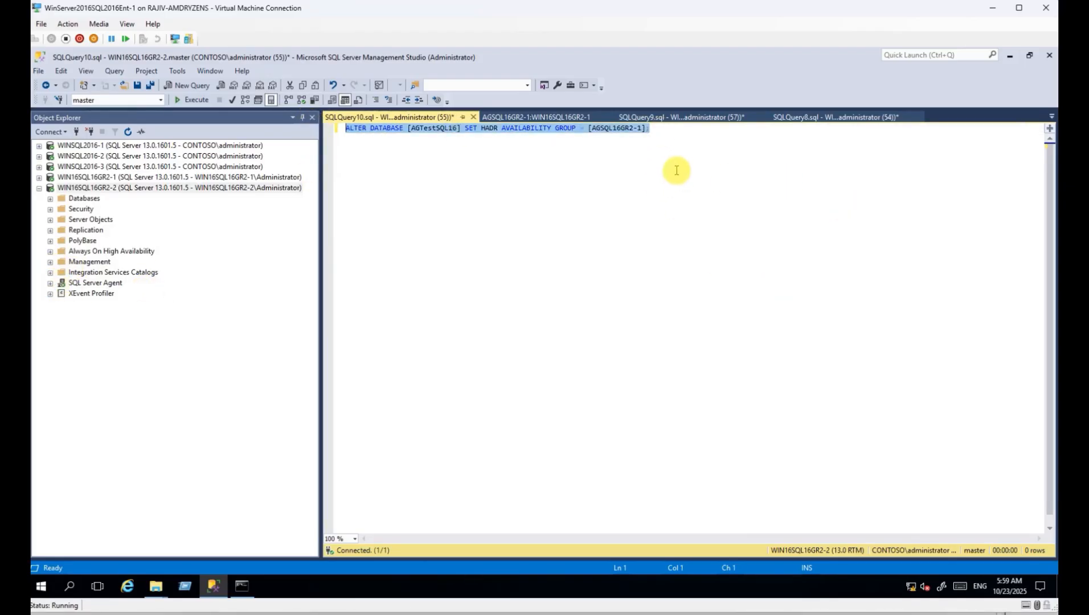
pyautogui.click(50, 252)
# Join AGTestSQL16 on WIN16SQL16GR2-2 to the AGSQL16GR2-1 availability group.
pyautogui.click(61, 262)
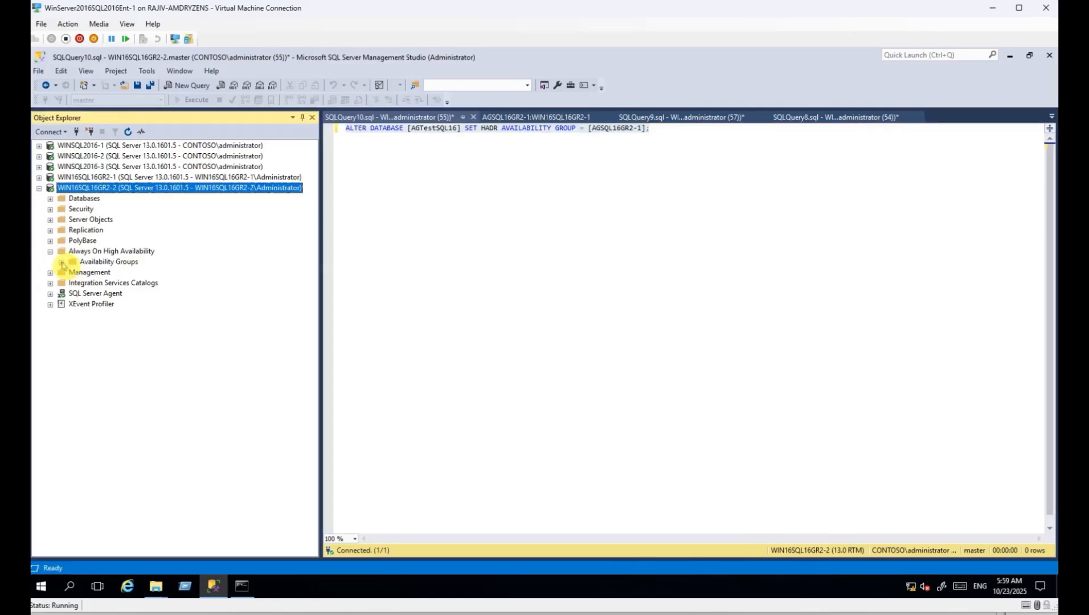
pyautogui.click(72, 273)
pyautogui.click(83, 293)
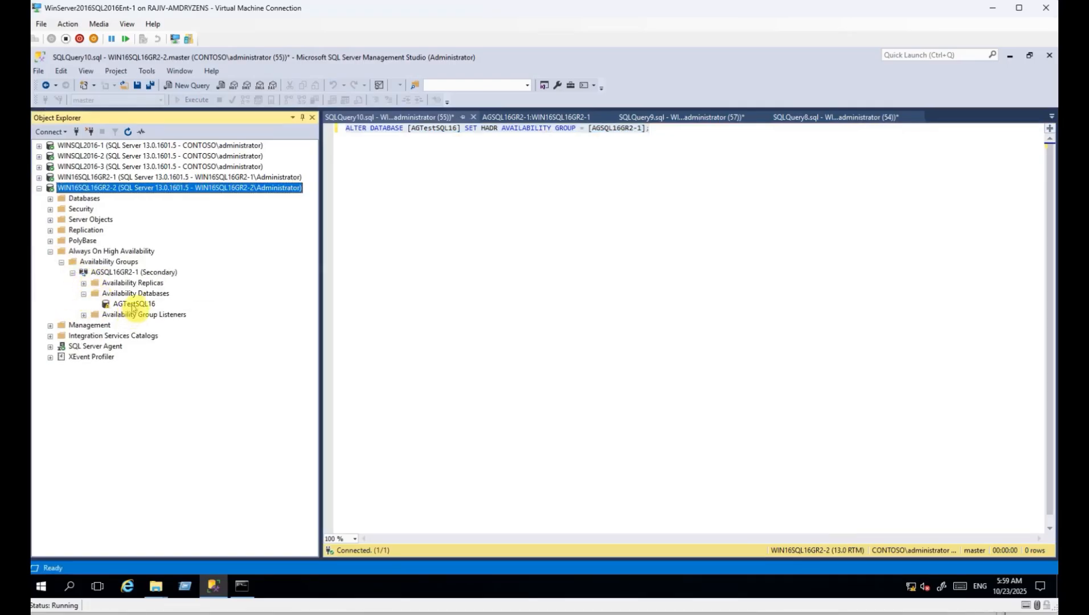
pyautogui.rightClick(146, 303)
pyautogui.click(177, 309)
pyautogui.click(633, 452)
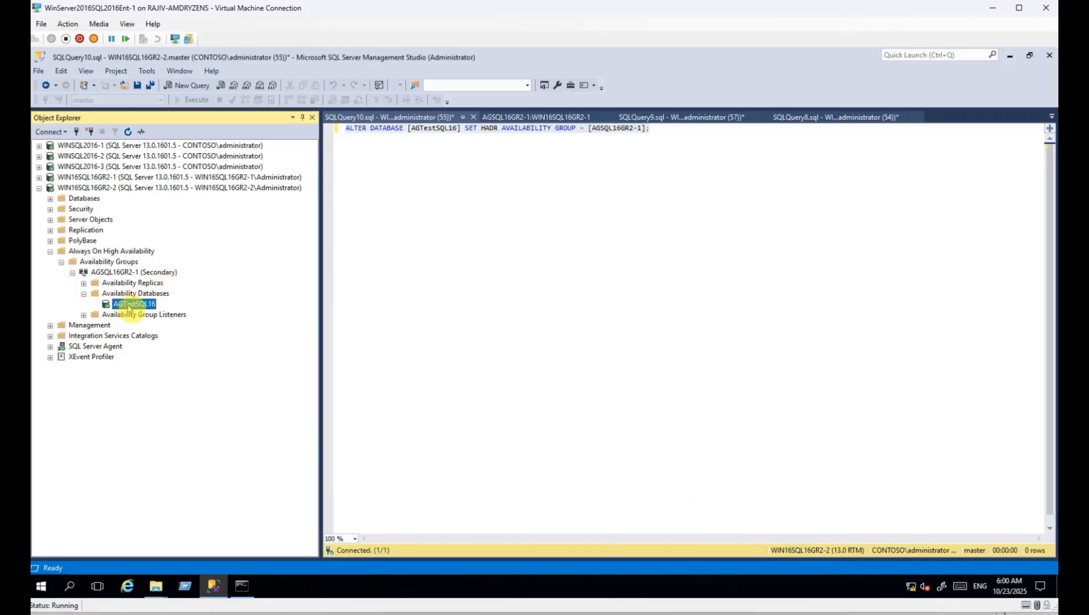
# Show the AGSQL16GR2-1 dashboard from WIN16SQL16GR2-1.
pyautogui.click(40, 189)
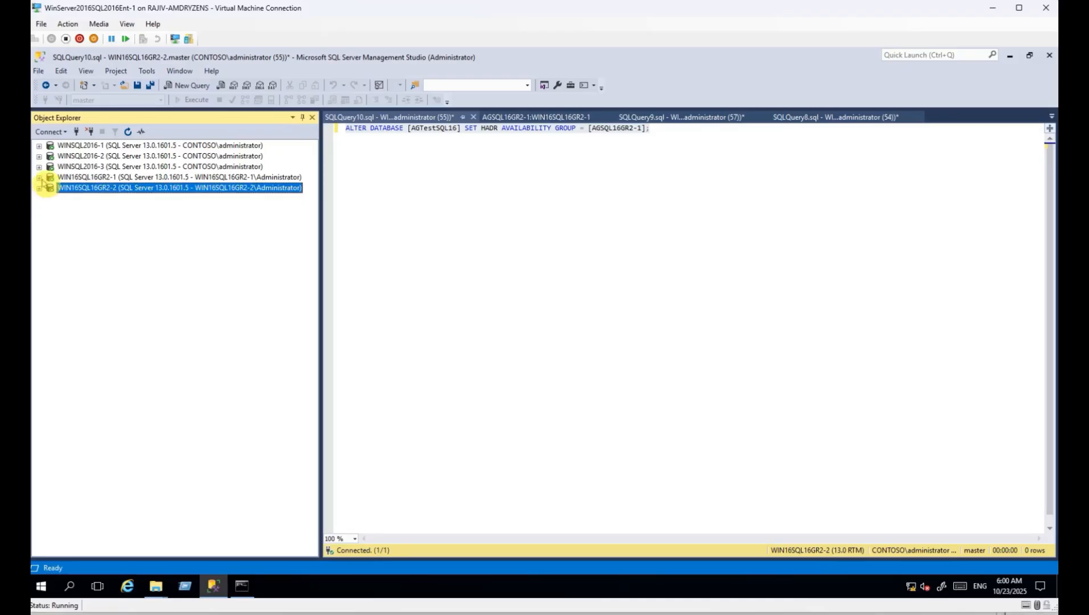
pyautogui.click(40, 178)
pyautogui.click(106, 281)
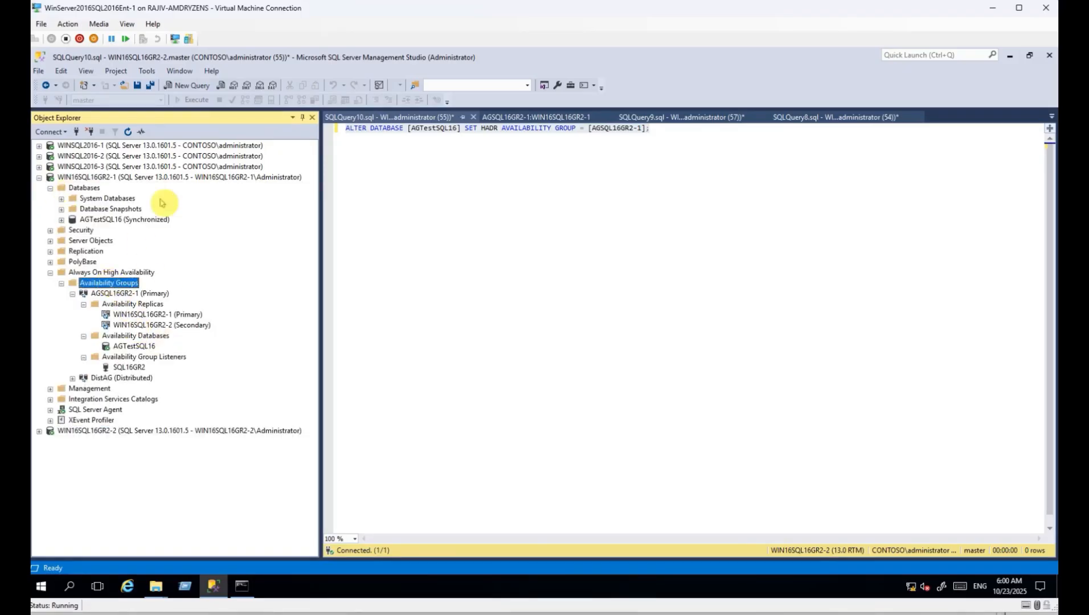
pyautogui.click(128, 132)
pyautogui.rightClick(131, 293)
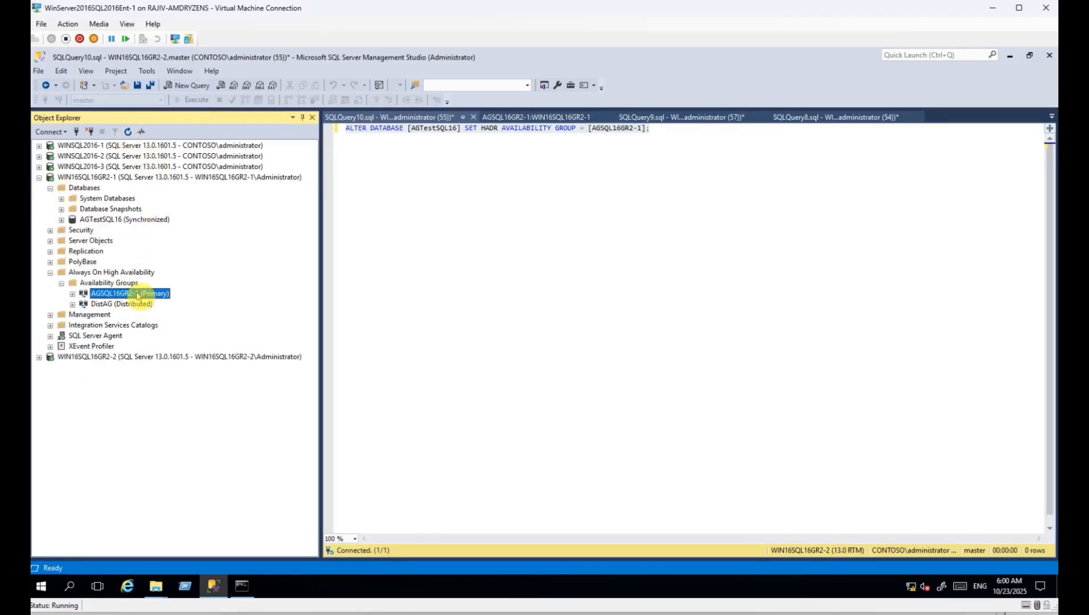
pyautogui.click(173, 341)
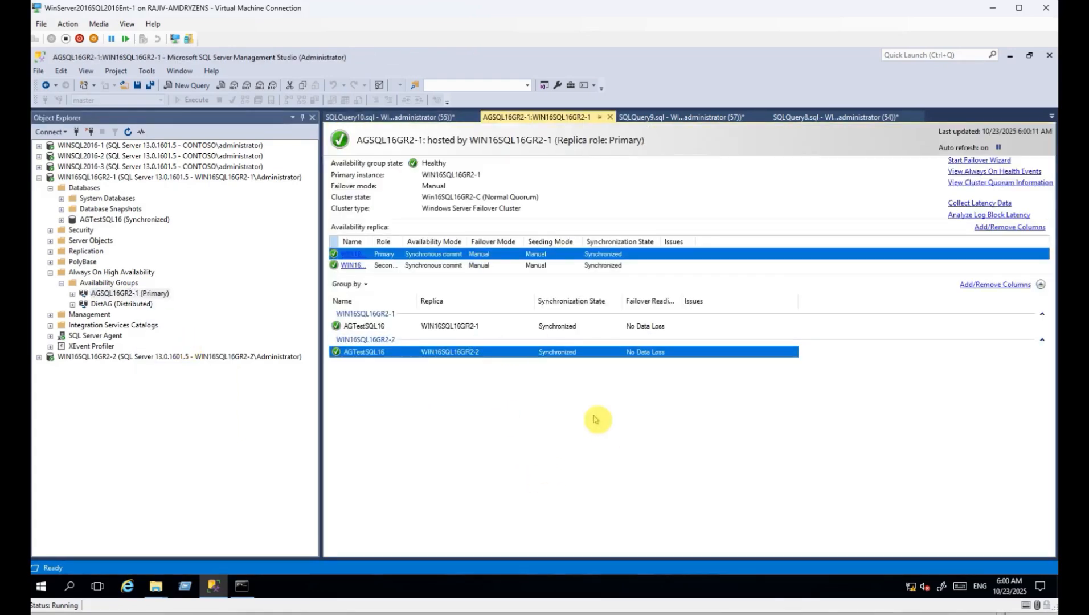
# Close all query tabs, including SQLQuery9, without saving.
pyautogui.click(439, 116)
pyautogui.rightClick(431, 117)
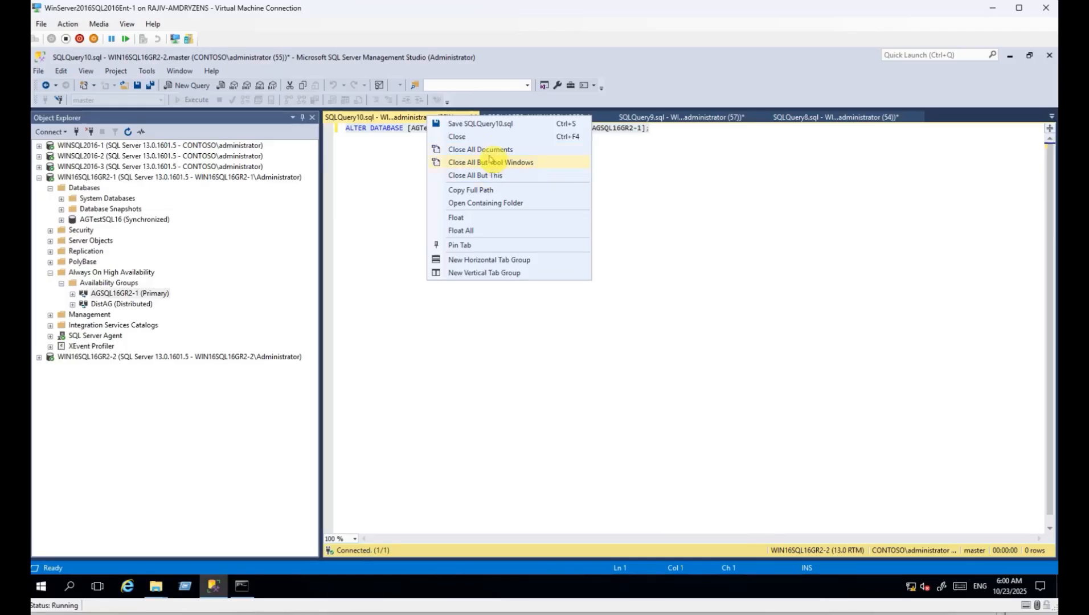
pyautogui.rightClick(638, 116)
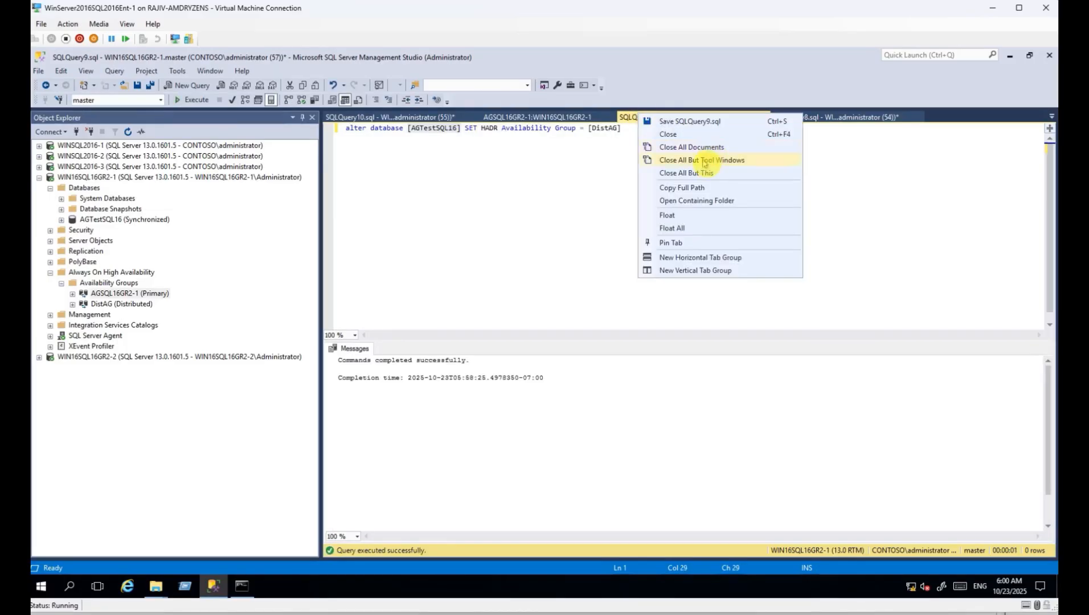
pyautogui.click(709, 174)
pyautogui.click(589, 388)
pyautogui.click(470, 118)
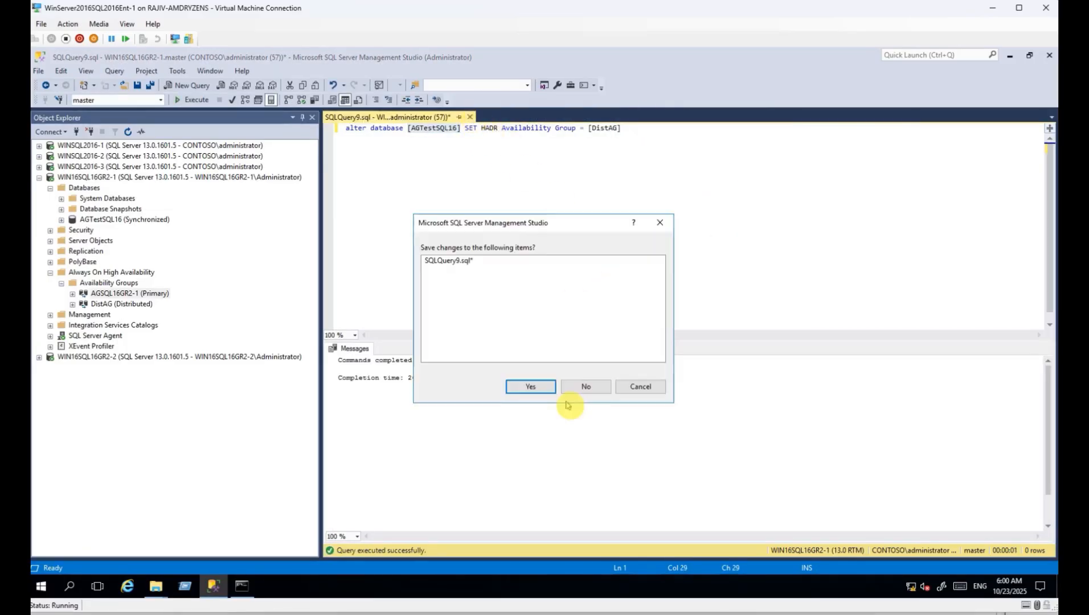
pyautogui.click(590, 387)
# View the AGSQL16GR2-1 group properties and cancel without changes.
pyautogui.rightClick(110, 294)
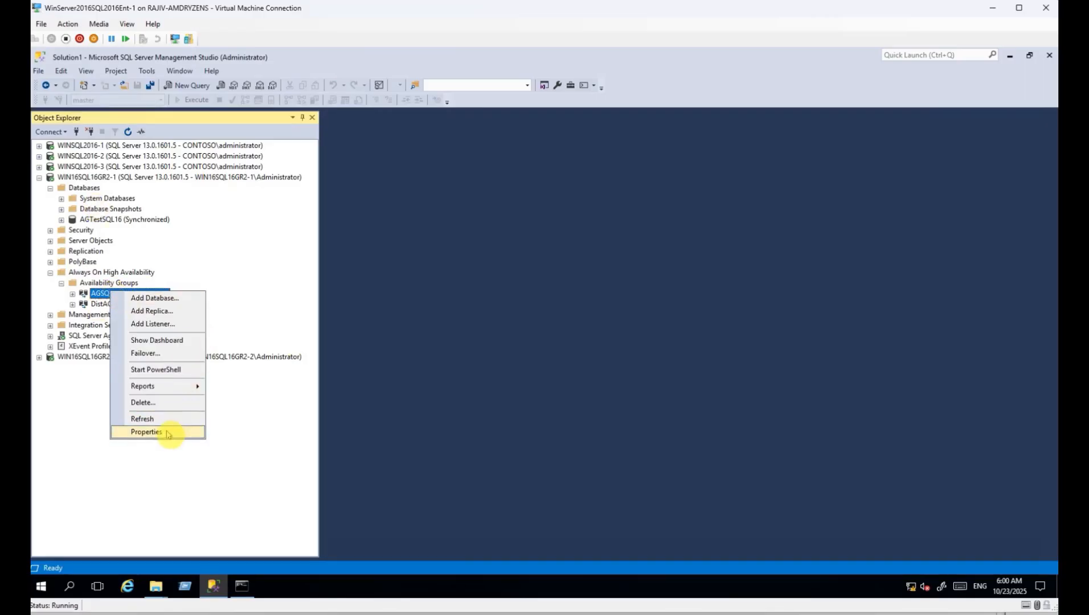
pyautogui.click(170, 430)
pyautogui.moveTo(564, 450); pyautogui.dragTo(631, 450)
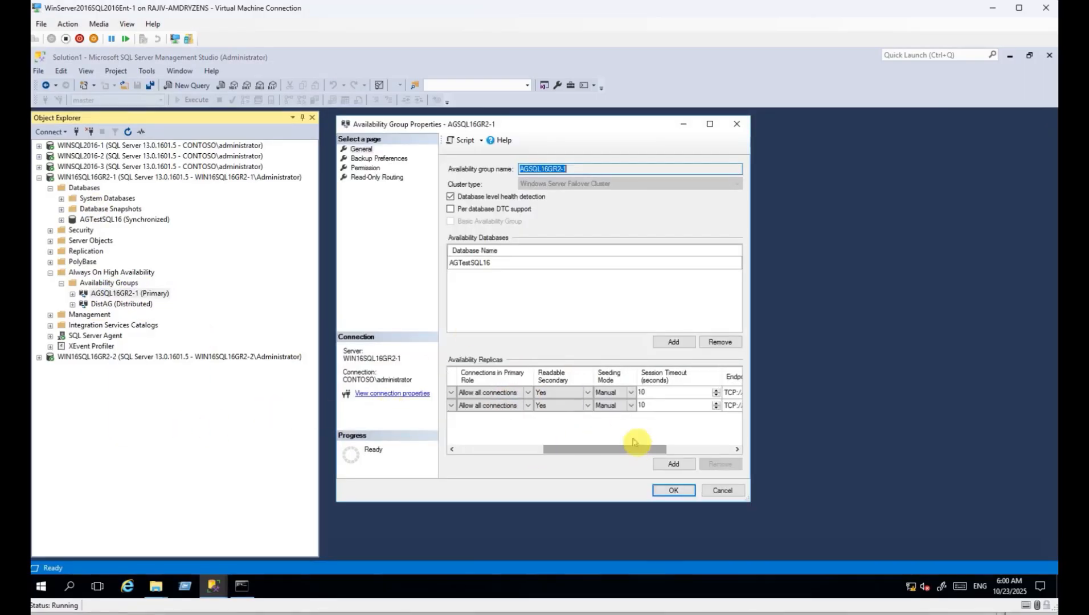
pyautogui.click(722, 491)
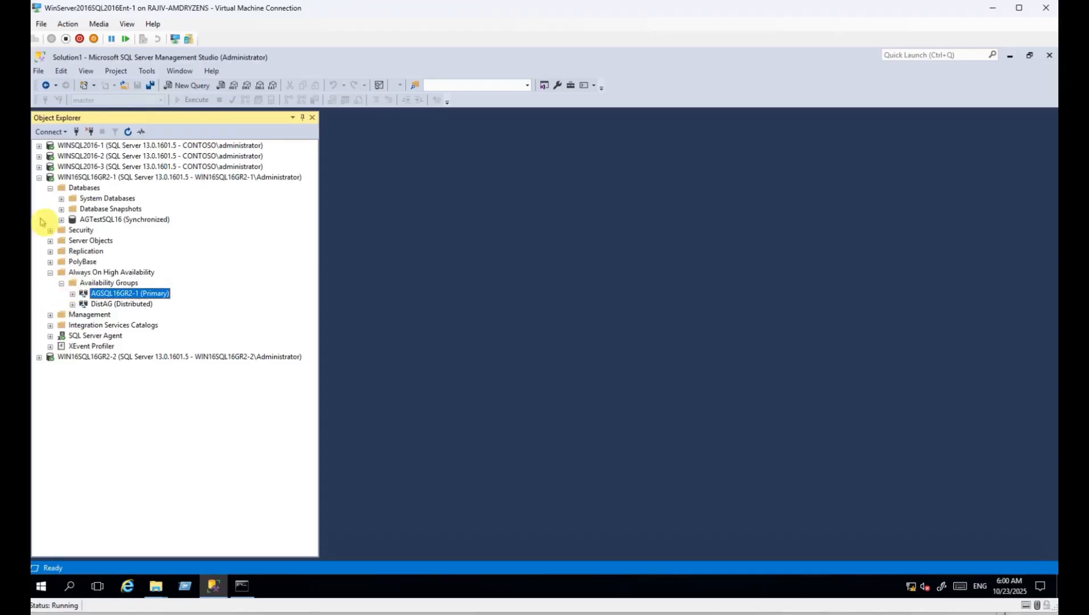
# Select the top 1000 rows of dbo.test in AGTestSQL16 on WINSQL2016-1.
pyautogui.click(39, 177)
pyautogui.click(39, 145)
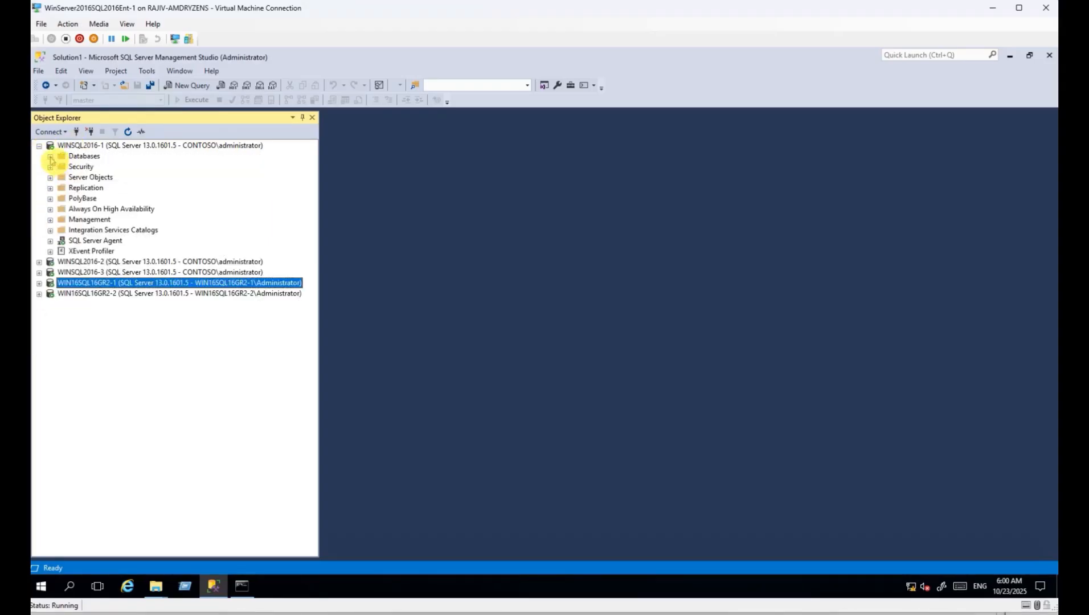
pyautogui.click(50, 157)
pyautogui.click(61, 188)
pyautogui.click(73, 209)
pyautogui.rightClick(121, 251)
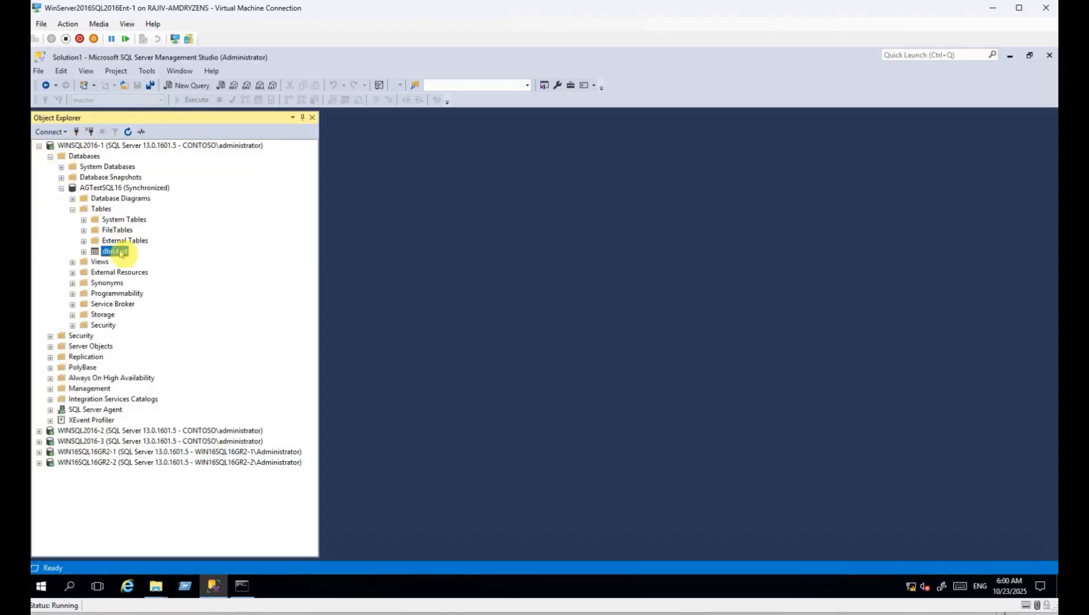
pyautogui.click(188, 283)
# Add a new line 'insert into test values' below the SELECT query.
pyautogui.click(39, 146)
pyautogui.click(537, 214)
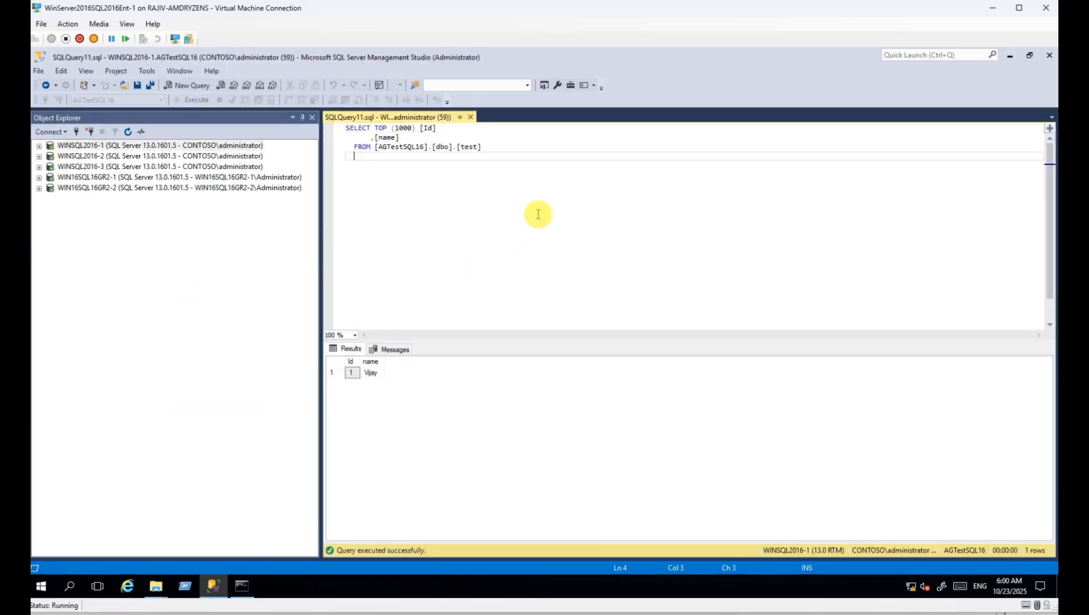
pyautogui.press('Return')
pyautogui.press('Return')
pyautogui.write('inse')
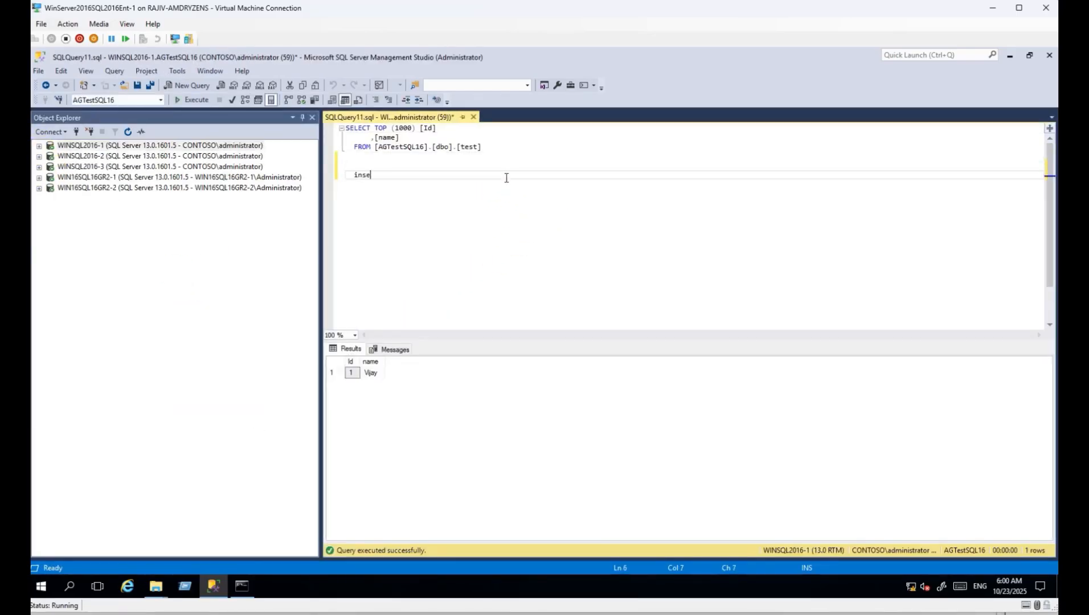
pyautogui.write("rt into test values('Rajiv")
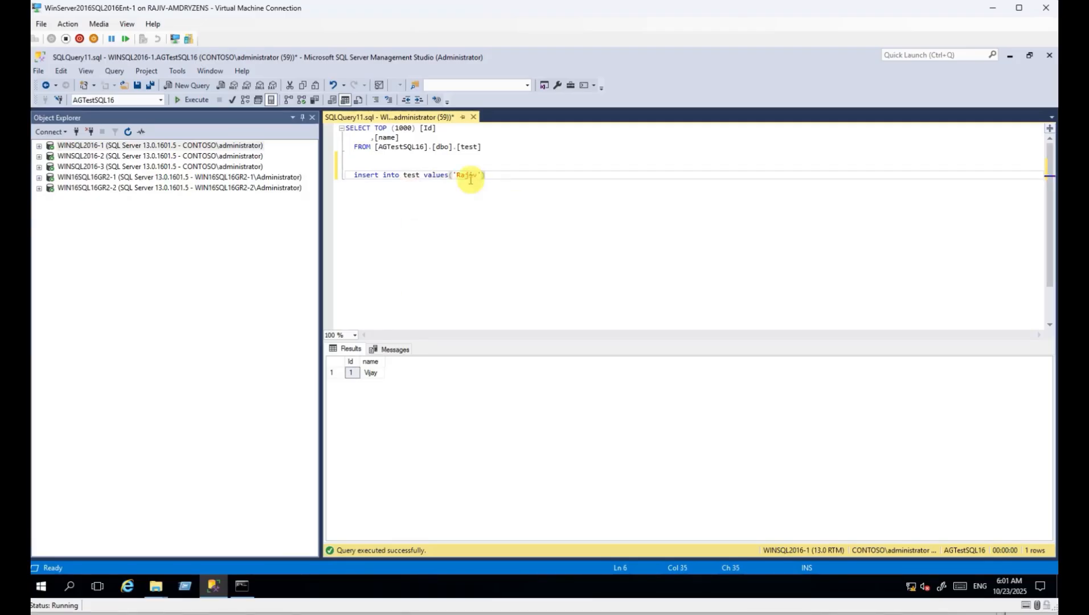
pyautogui.click(39, 178)
# Select the top 1000 rows of dbo.test on WIN16SQL16GR2-1, showing its single existing row.
pyautogui.click(61, 220)
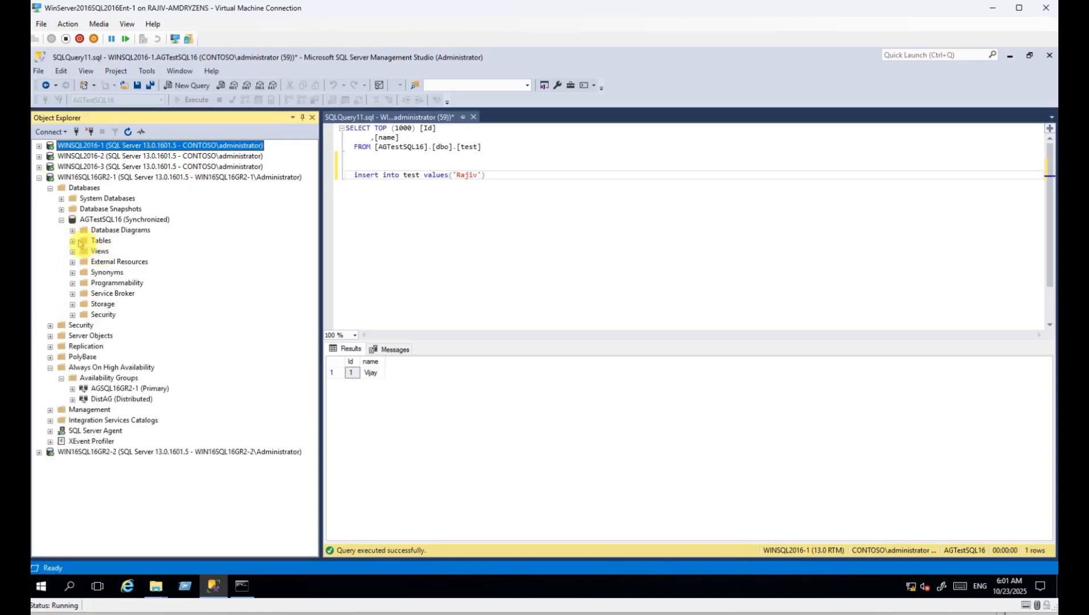
pyautogui.click(72, 240)
pyautogui.rightClick(111, 282)
pyautogui.click(168, 312)
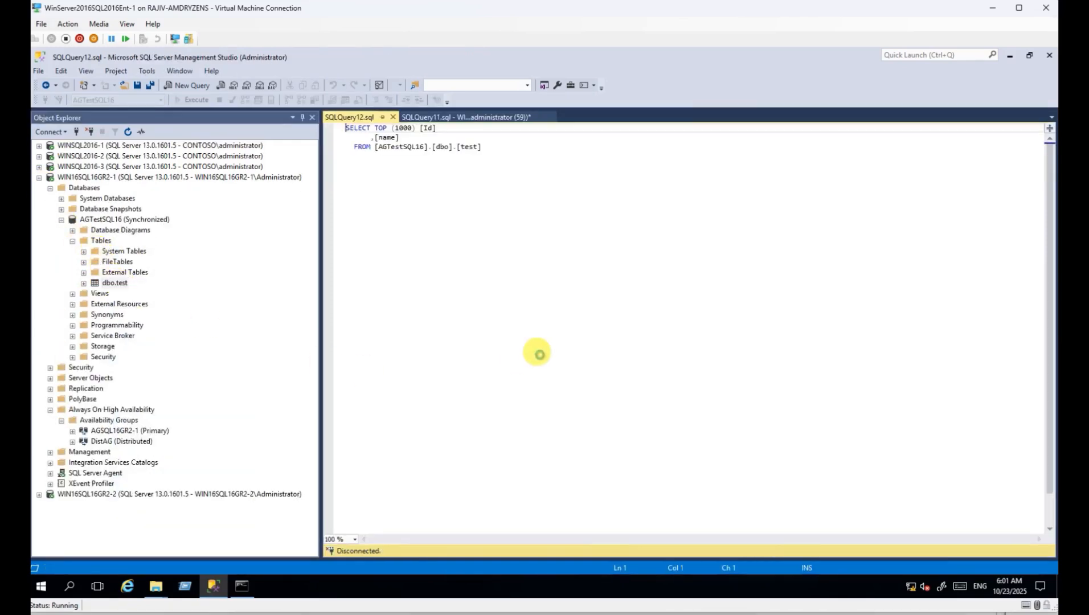
pyautogui.click(511, 118)
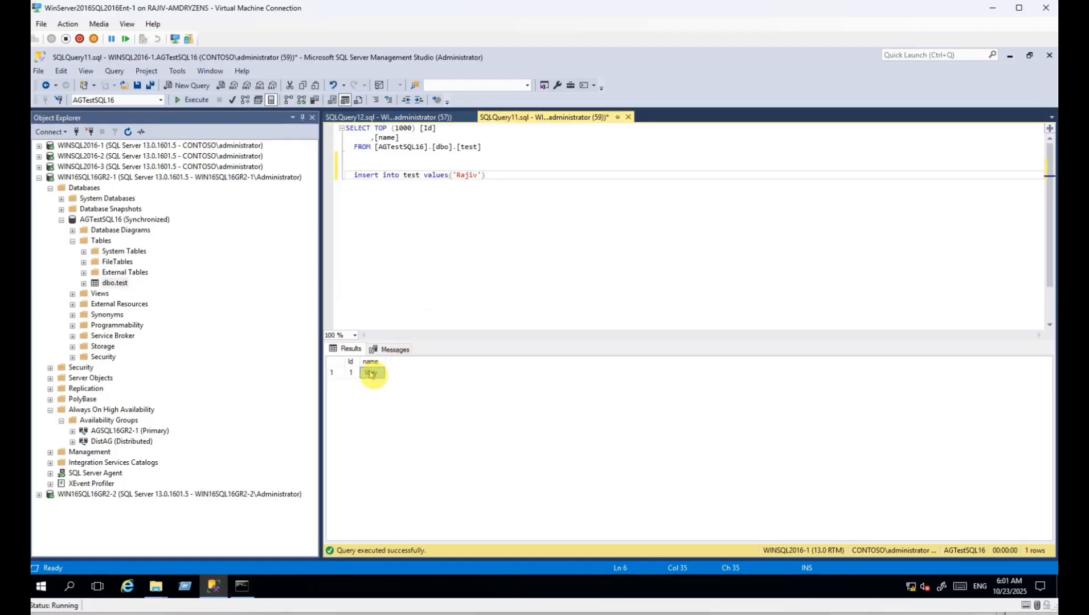
pyautogui.click(389, 117)
pyautogui.click(370, 373)
# Execute only the INSERT statement in SQLQuery11 to add the new name on WINSQL2016-1.
pyautogui.click(522, 117)
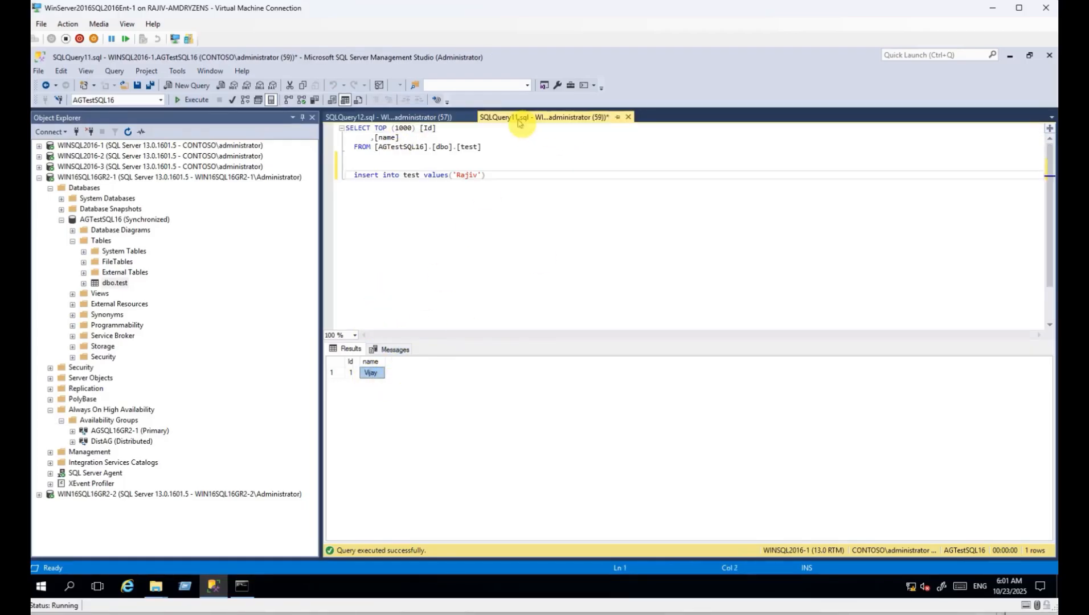
pyautogui.click(423, 117)
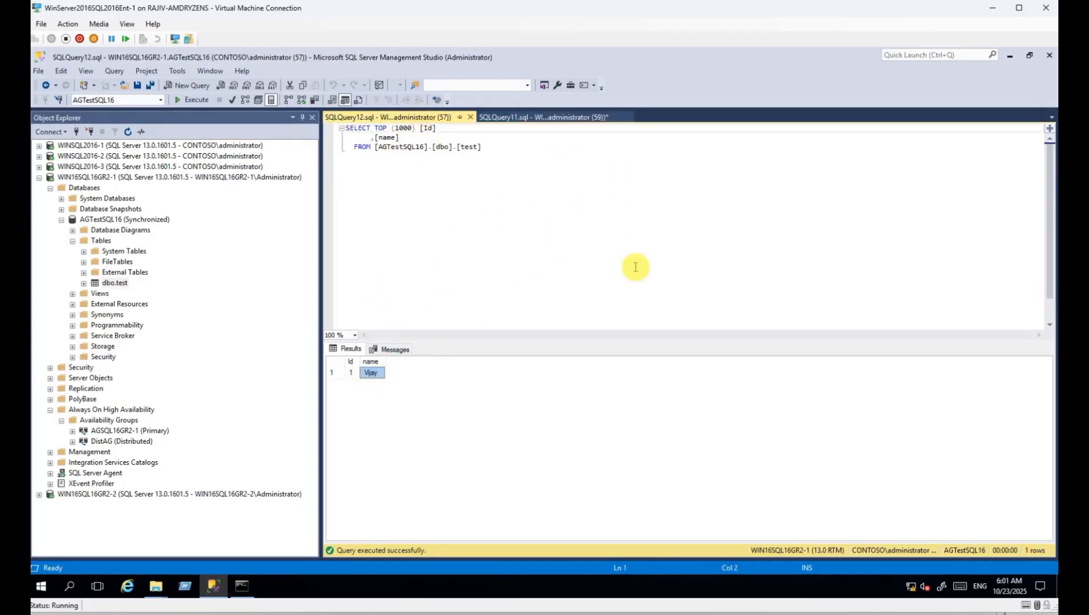
pyautogui.click(520, 121)
pyautogui.moveTo(485, 175); pyautogui.dragTo(356, 164)
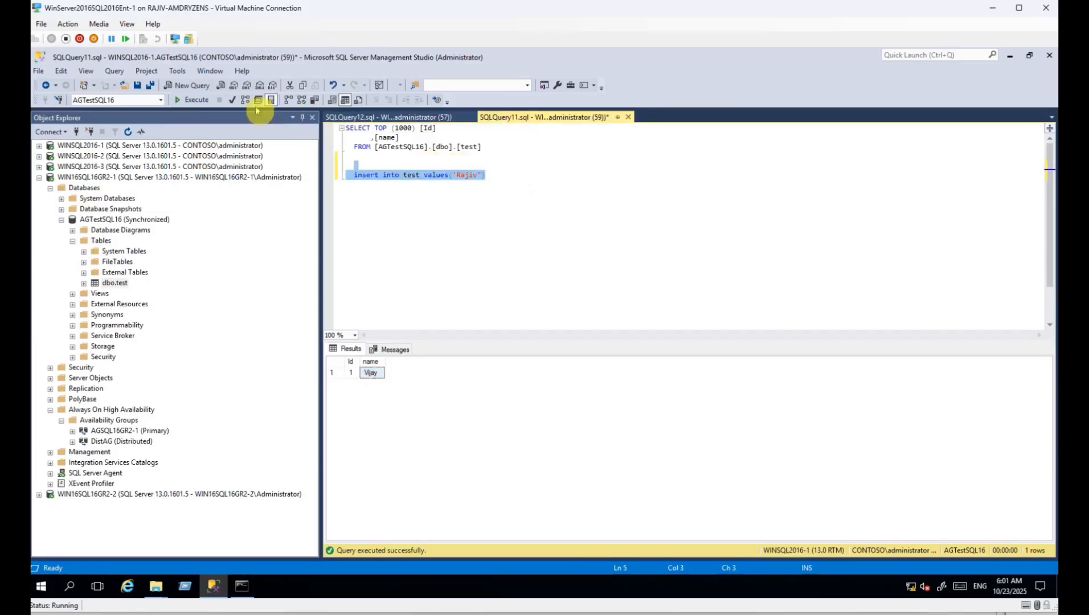
pyautogui.click(189, 100)
# Rerun the WIN16SQL16GR2-1 SELECT, which now returns the replicated second row.
pyautogui.click(342, 117)
pyautogui.click(193, 100)
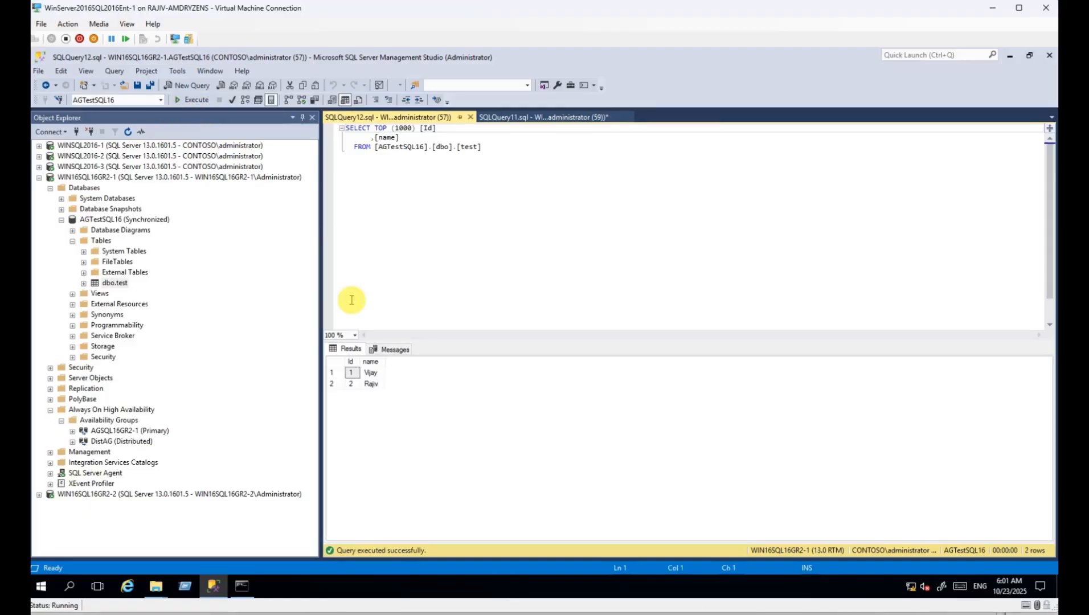
pyautogui.click(369, 384)
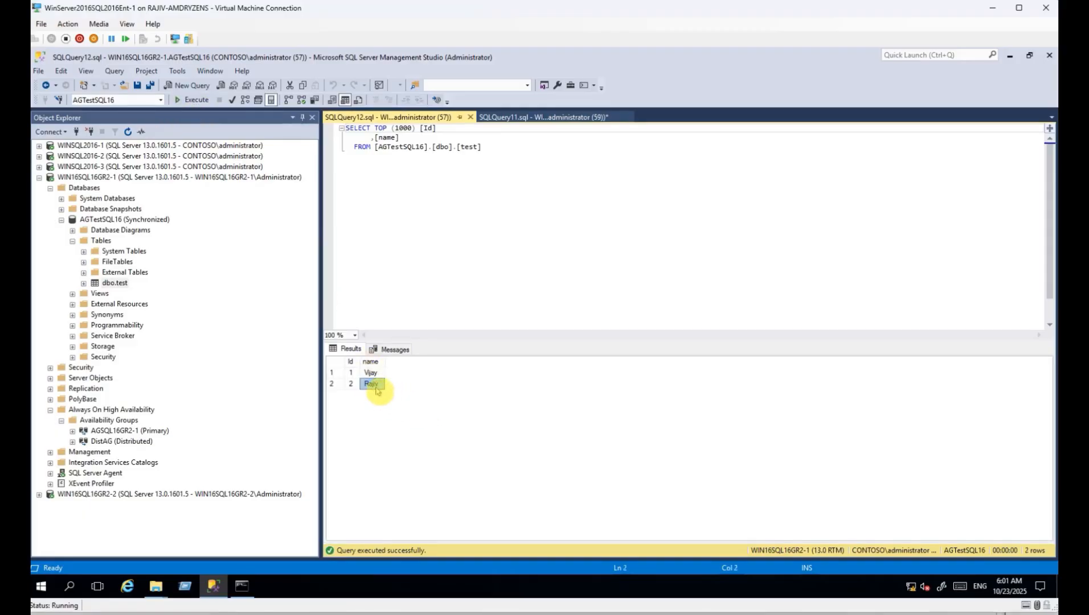
# Copy the SELECT query into a new query window on WIN16SQL16GR2-2.
pyautogui.click(511, 190)
pyautogui.hotkey('ctrl', 'a')
pyautogui.hotkey('ctrl', 'c')
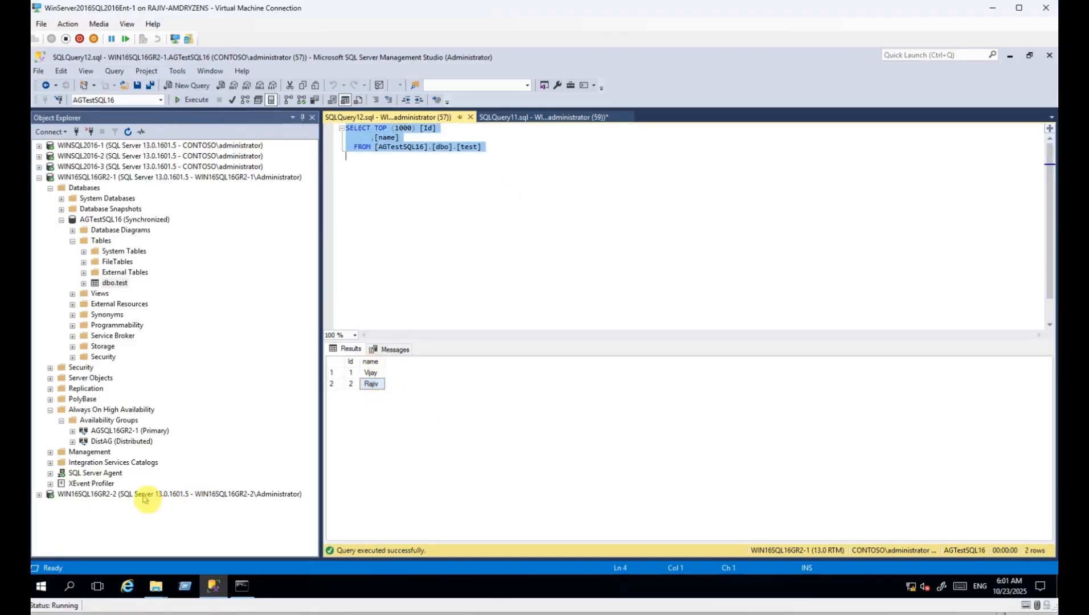
pyautogui.click(151, 497)
pyautogui.hotkey('ctrl', 'n')
pyautogui.hotkey('ctrl', 'v')
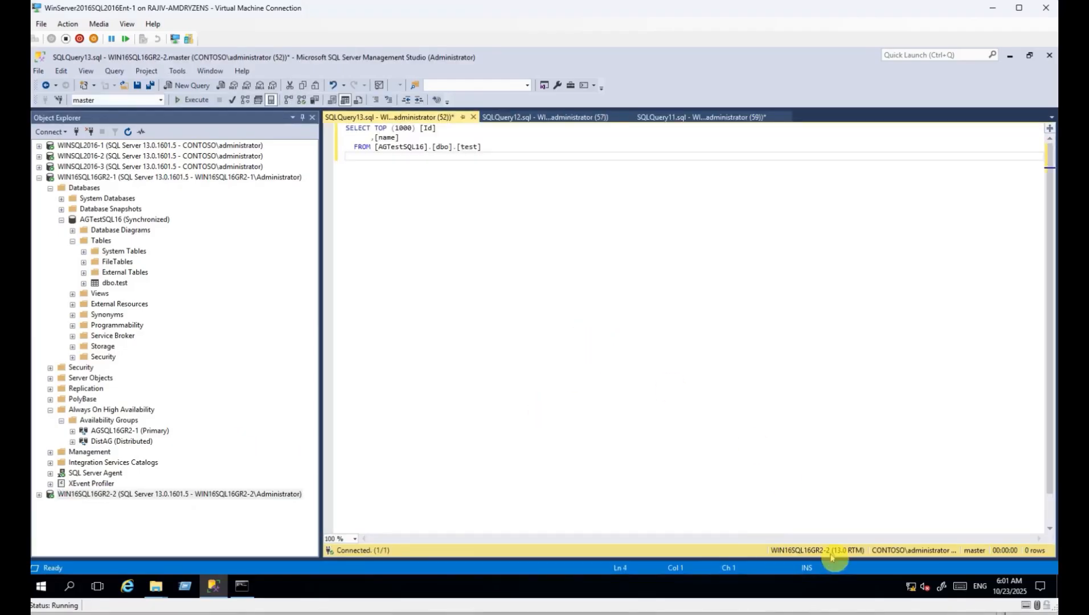
# Run the SELECT on WIN16SQL16GR2-2, which returns both rows, confirming replication there.
pyautogui.press('F5')
pyautogui.click(372, 385)
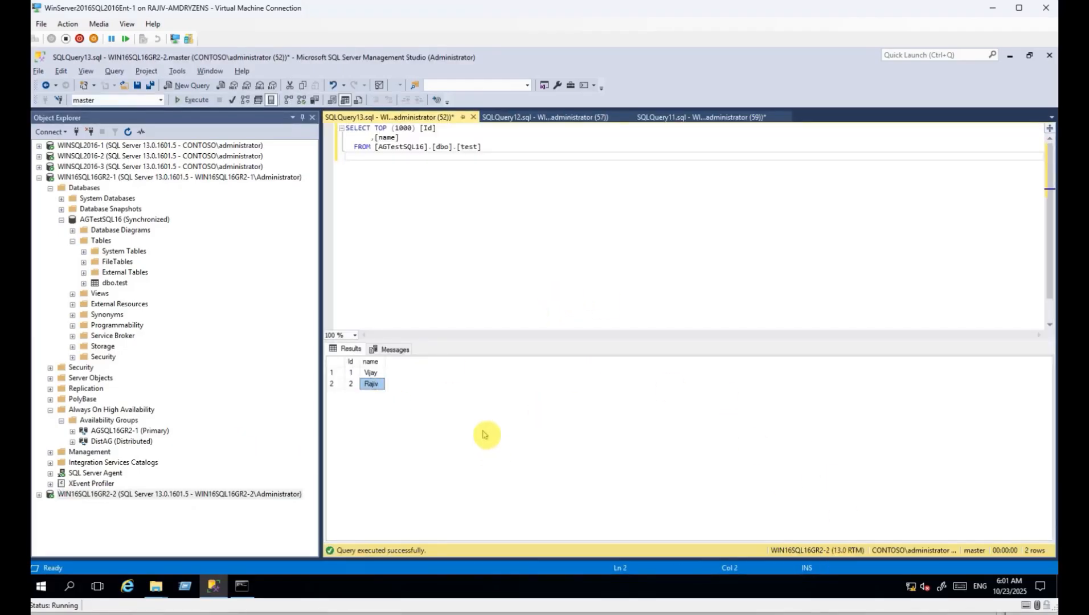
pyautogui.click(111, 146)
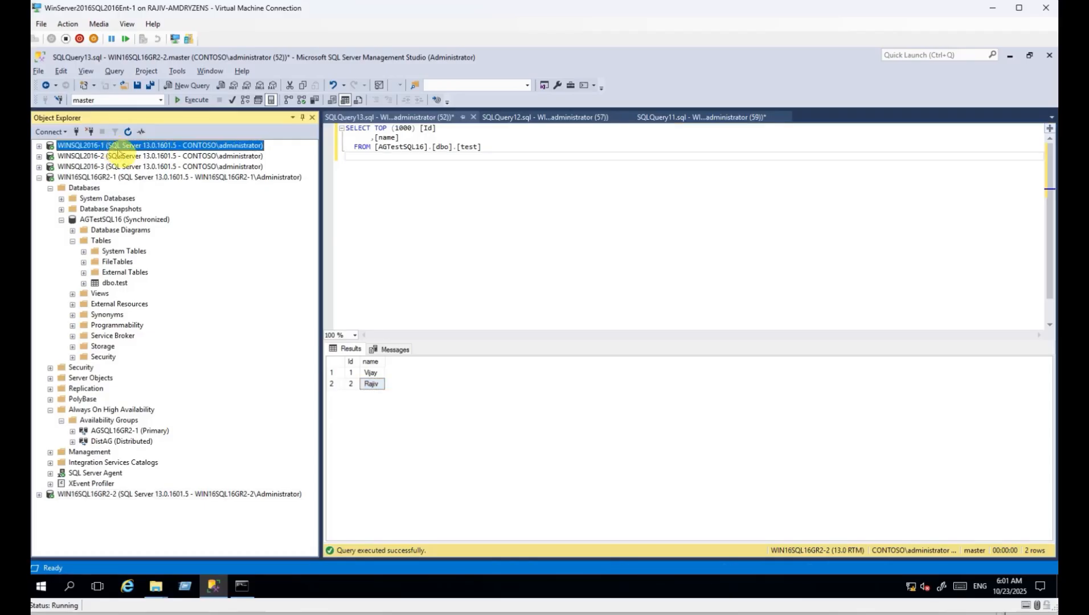
# Collapse WIN16SQL16GR2-1's expanded tree in Object Explorer.
pyautogui.click(97, 177)
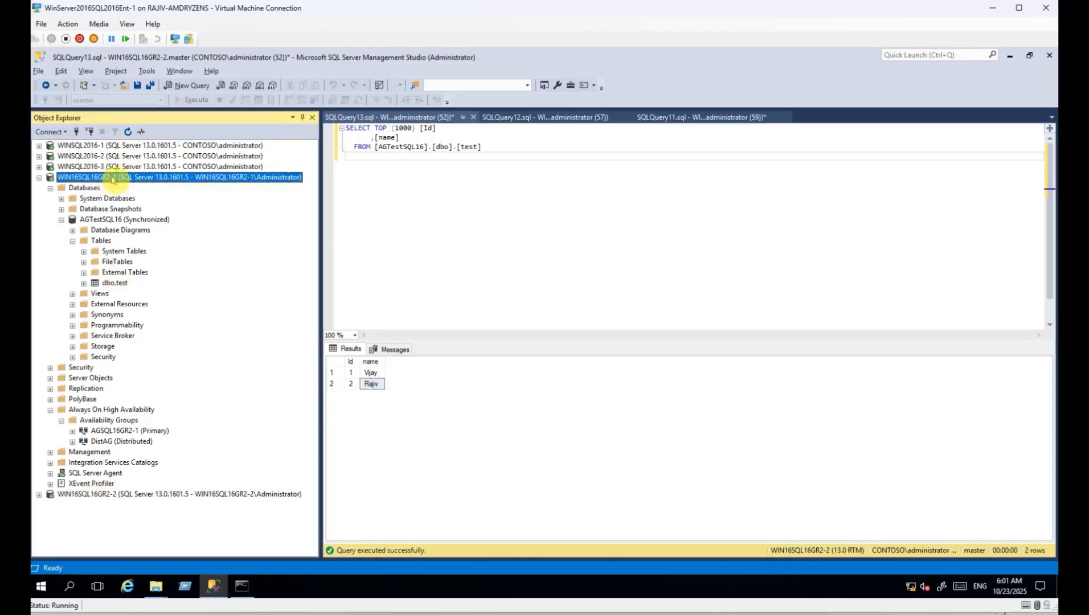
pyautogui.click(146, 493)
pyautogui.click(39, 177)
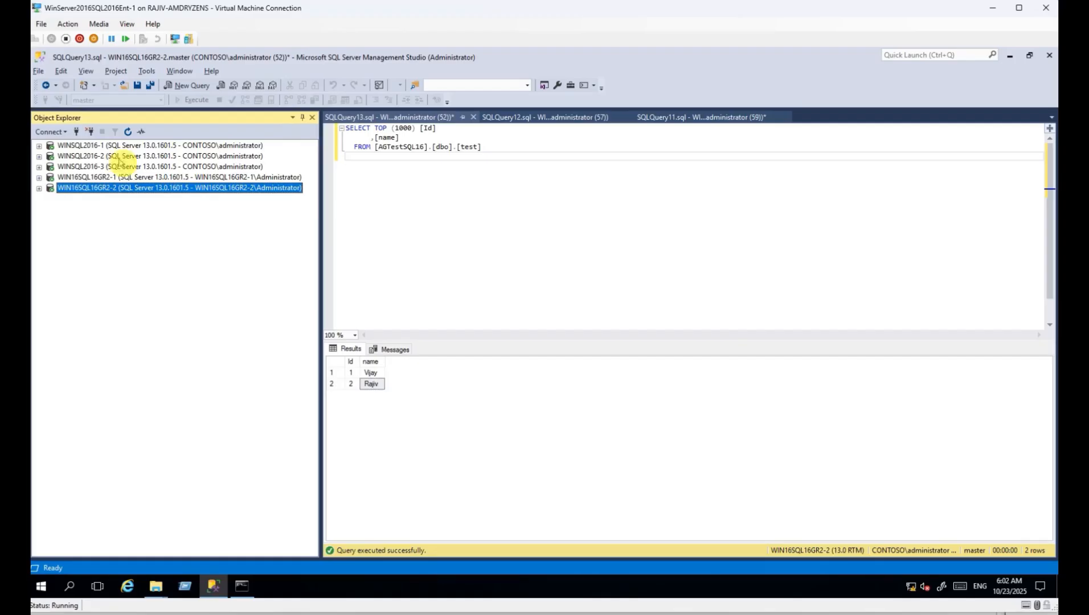
# Select each of the five server connections in Object Explorer in turn.
pyautogui.click(122, 157)
pyautogui.click(117, 167)
pyautogui.click(114, 177)
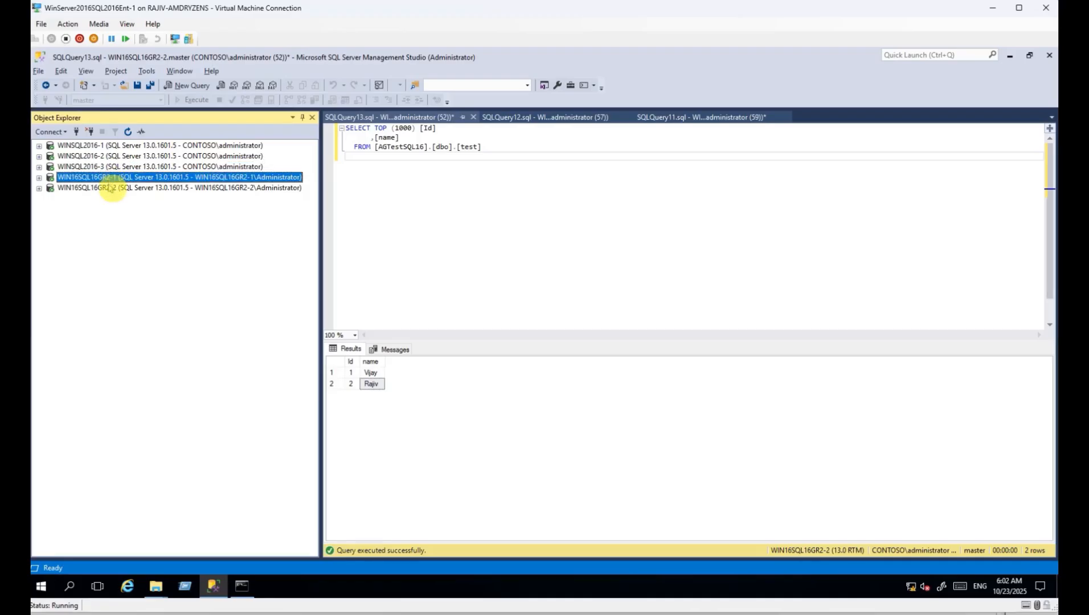
pyautogui.click(114, 187)
pyautogui.click(112, 147)
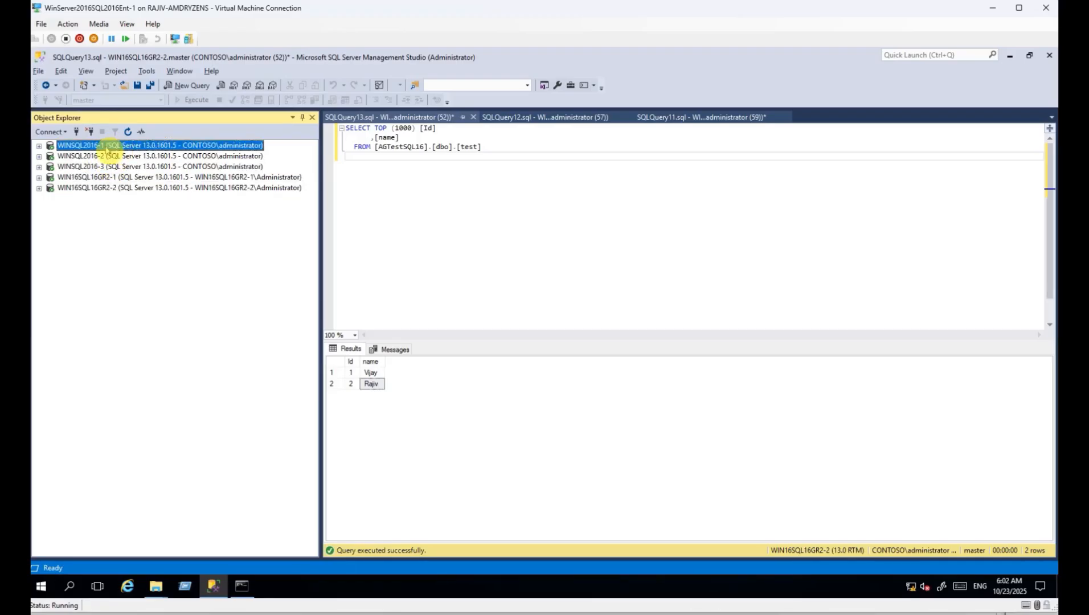
pyautogui.click(109, 158)
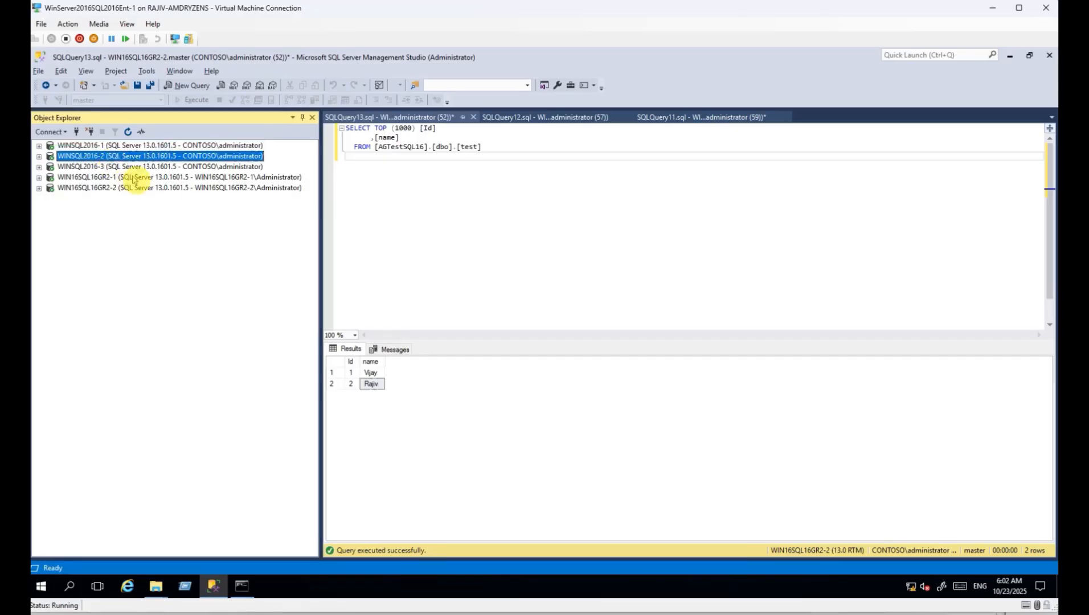
pyautogui.click(132, 146)
pyautogui.click(219, 178)
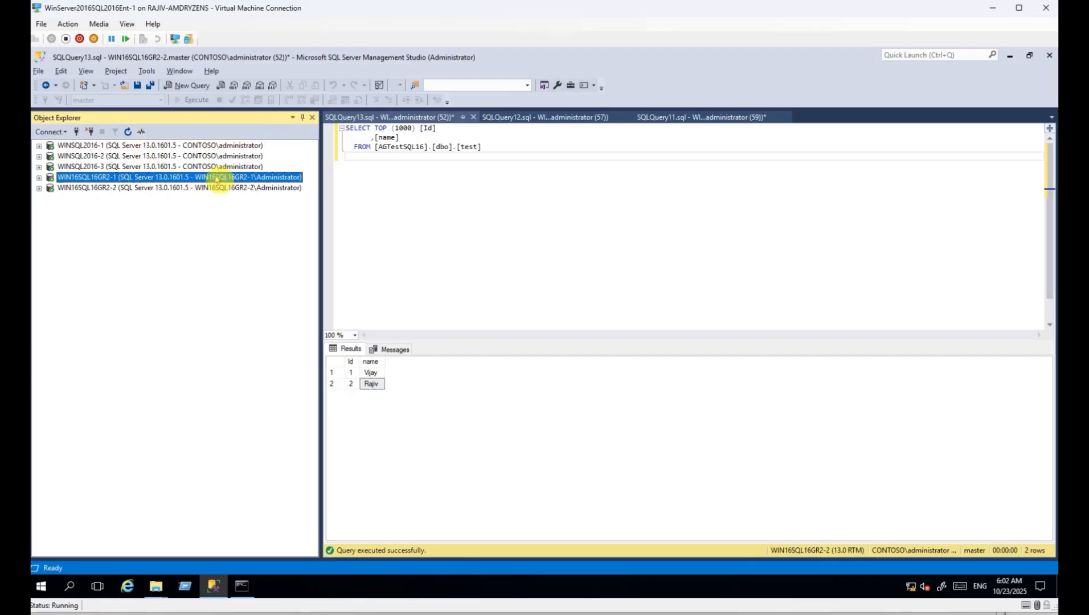
# Expand WINSQL2016-1 to Always On High Availability > Availability Groups, folding away its databases.
pyautogui.click(38, 146)
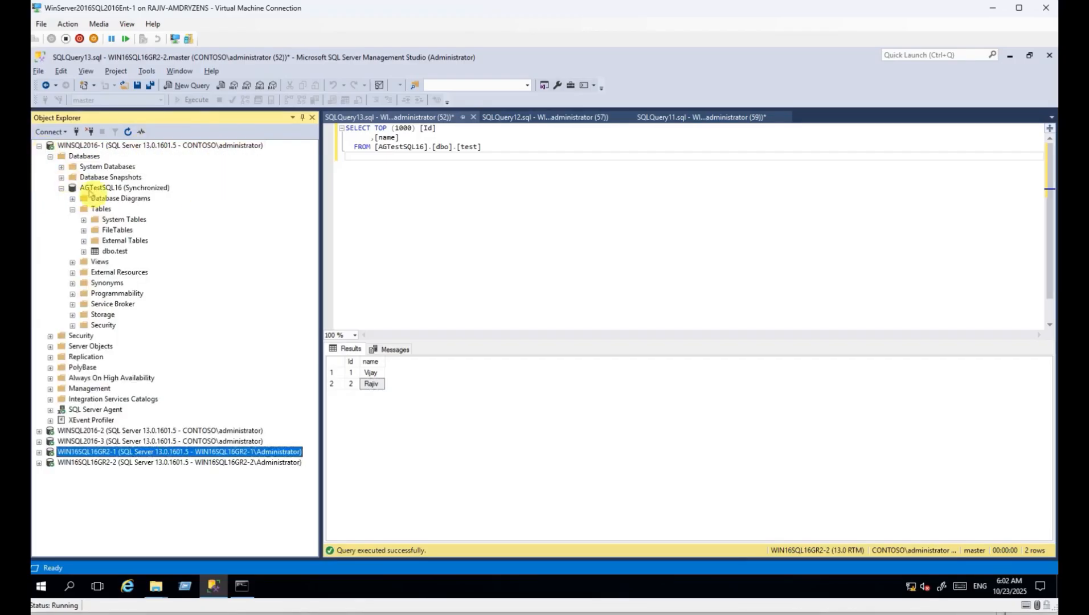
pyautogui.click(84, 156)
pyautogui.click(128, 131)
pyautogui.click(50, 156)
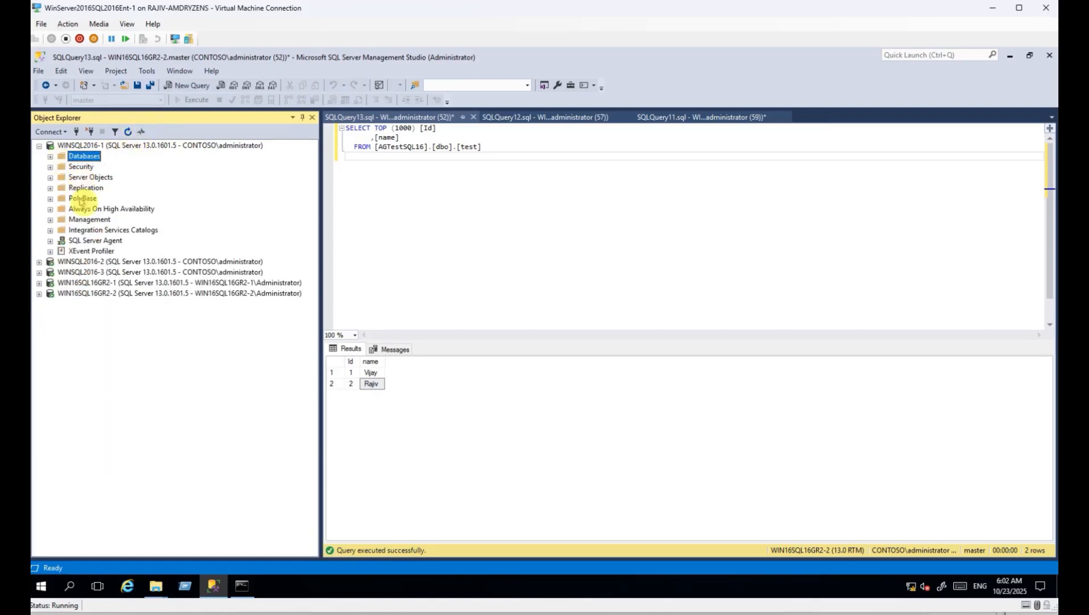
pyautogui.click(50, 209)
pyautogui.click(61, 219)
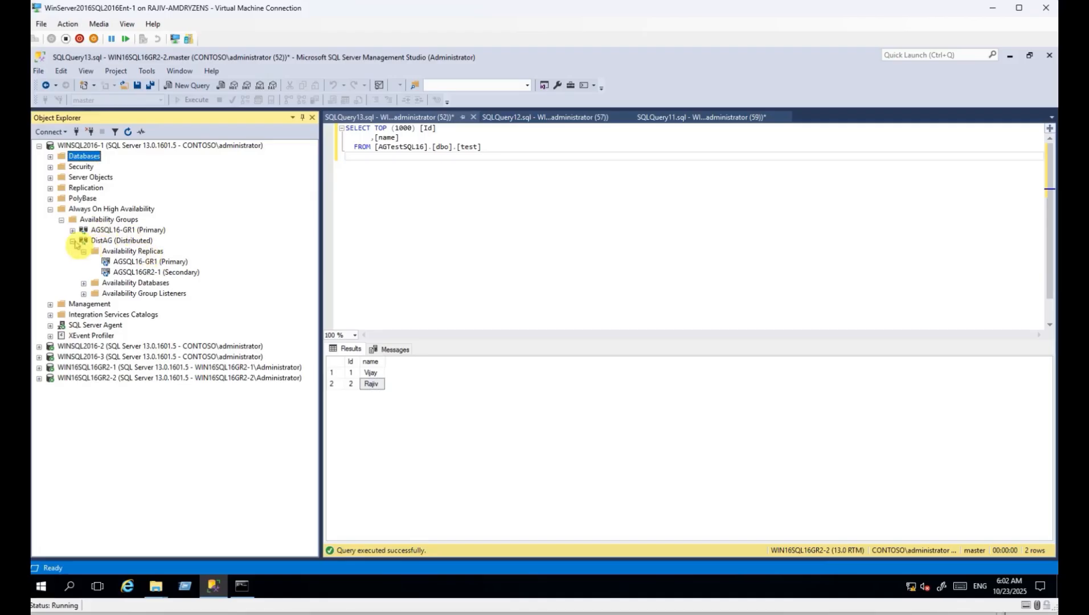
pyautogui.click(73, 241)
# Run the Failover wizard on AGSQL16-GR1, choosing WINSQL2016-2 as new primary and connecting to it.
pyautogui.rightClick(111, 226)
pyautogui.click(158, 287)
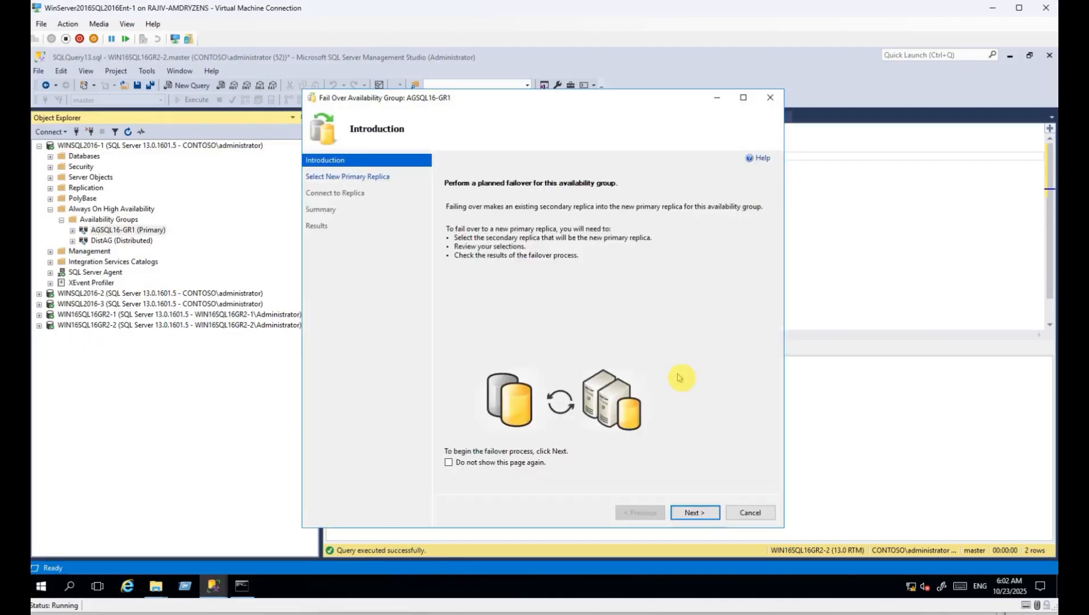
pyautogui.click(694, 513)
pyautogui.click(480, 270)
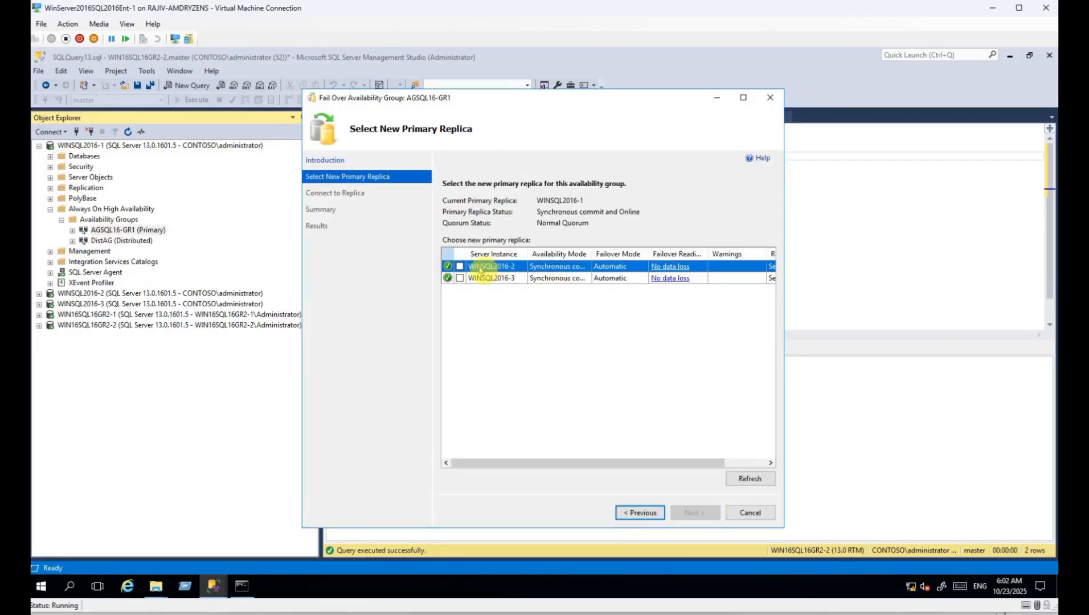
pyautogui.click(460, 266)
pyautogui.click(695, 513)
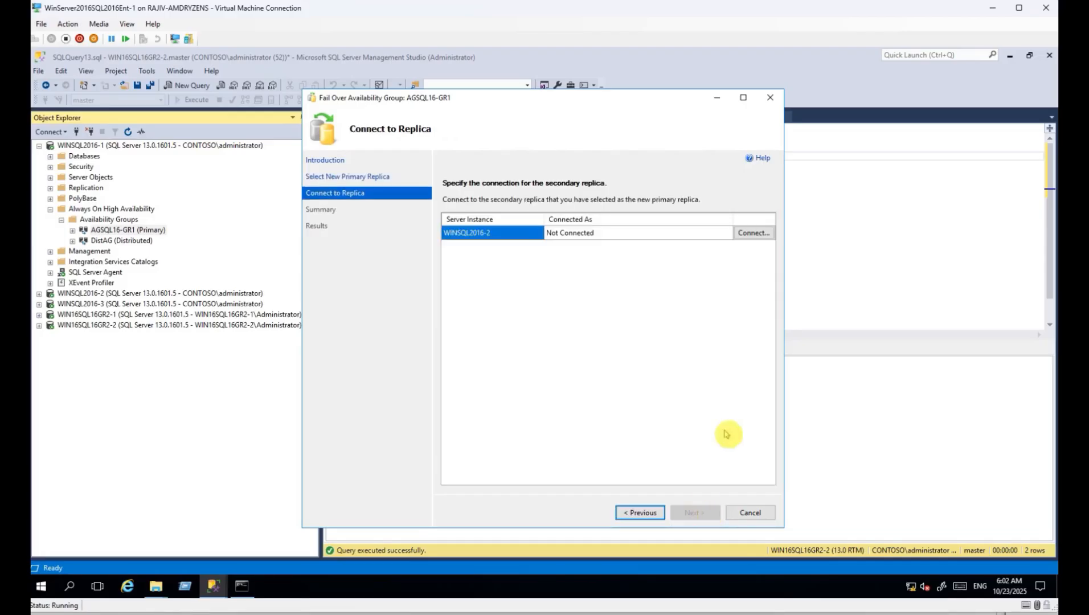
pyautogui.click(755, 234)
pyautogui.click(509, 444)
pyautogui.click(694, 512)
pyautogui.click(699, 513)
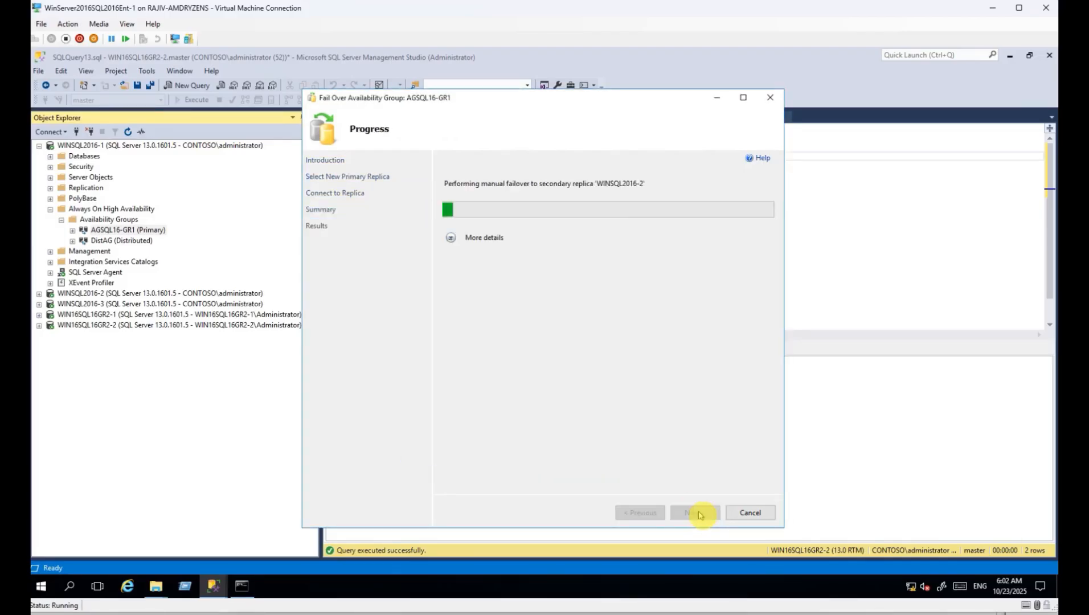
pyautogui.click(452, 238)
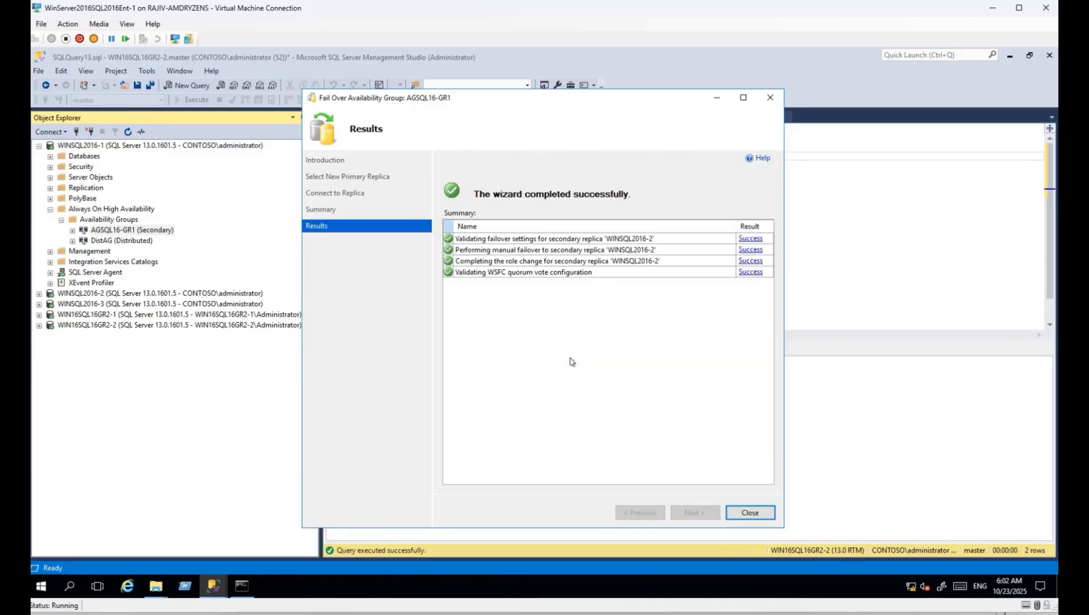
pyautogui.click(749, 512)
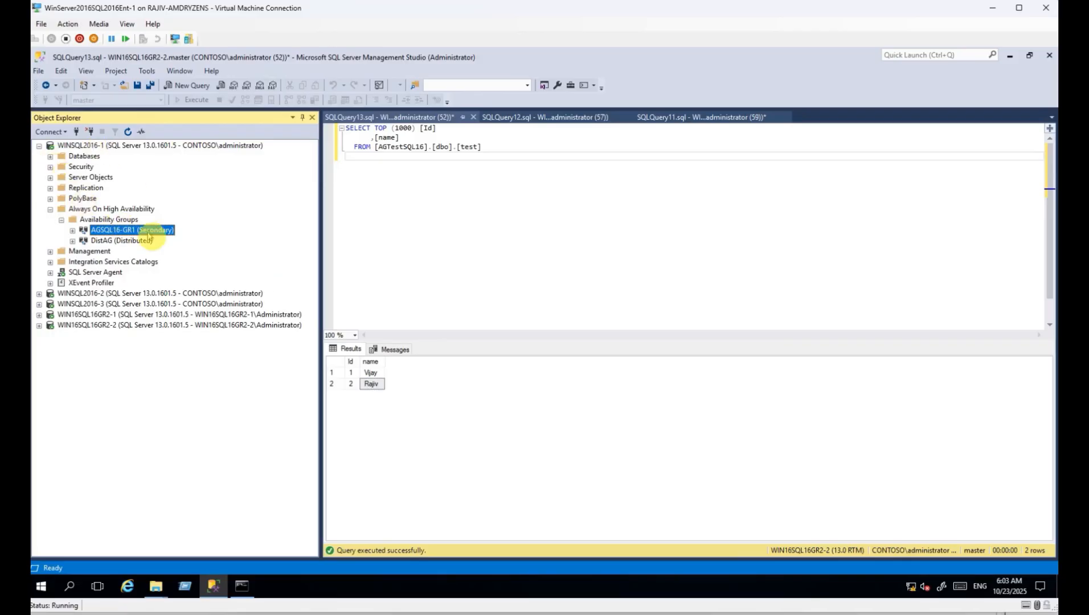
# Expand WINSQL2016-2's availability groups and confirm AGSQL16-GR1 is now Primary.
pyautogui.click(39, 146)
pyautogui.click(39, 156)
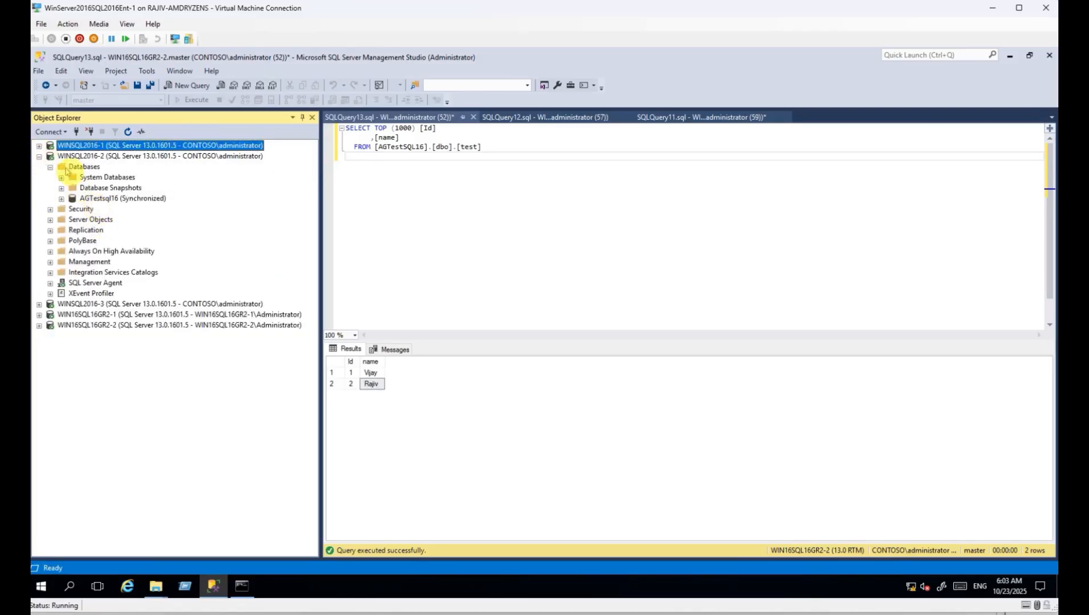
pyautogui.click(50, 167)
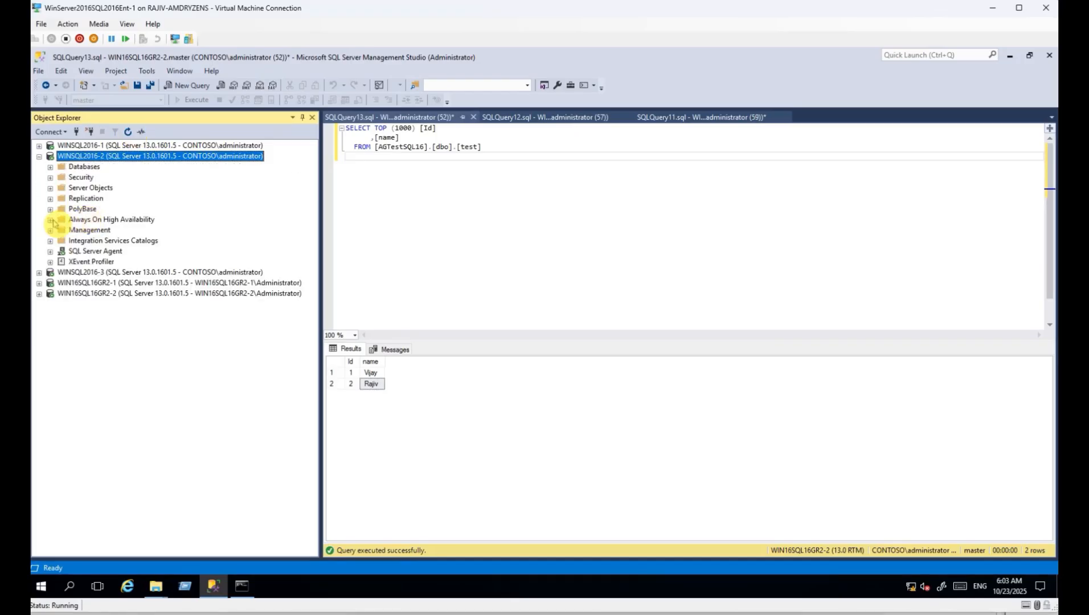
pyautogui.click(50, 219)
pyautogui.click(61, 231)
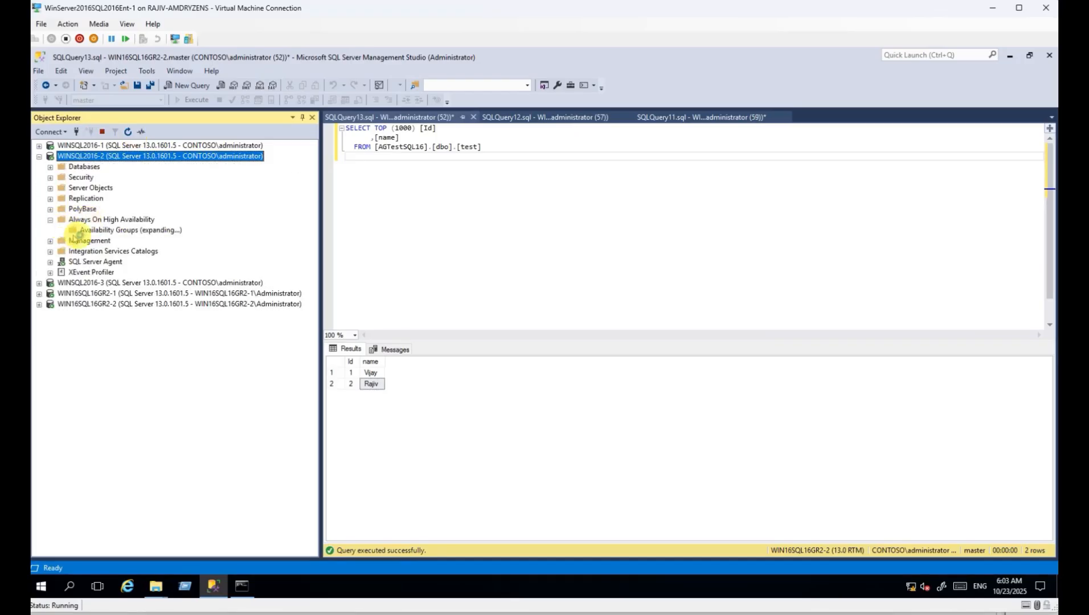
pyautogui.click(149, 241)
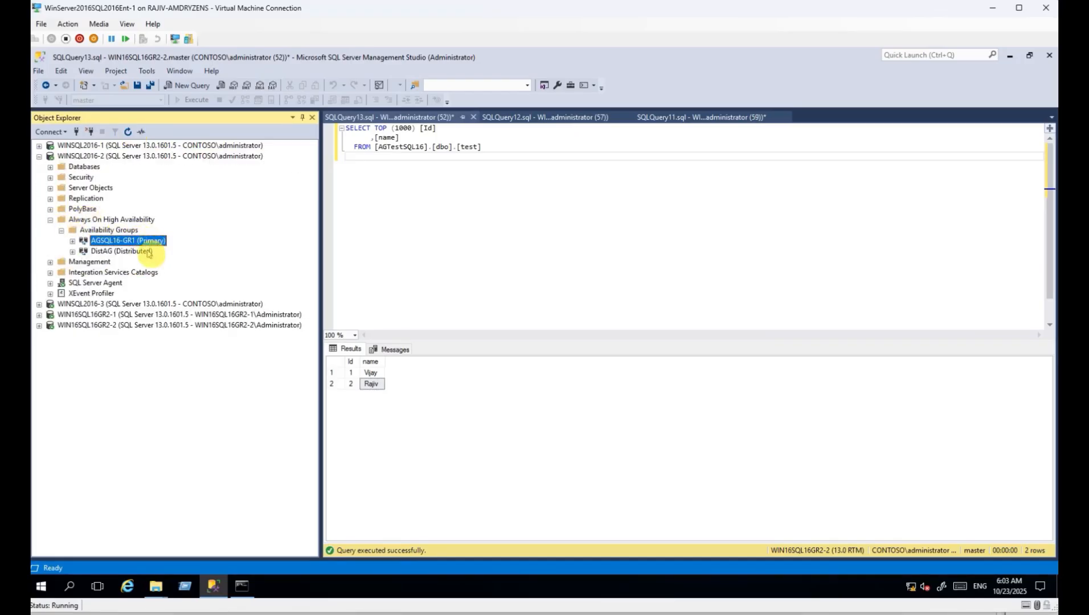
# List DistAG's replicas: AGSQL16-GR1 (Primary) and AGSQL16GR2-1 (Secondary).
pyautogui.click(137, 252)
pyautogui.click(73, 252)
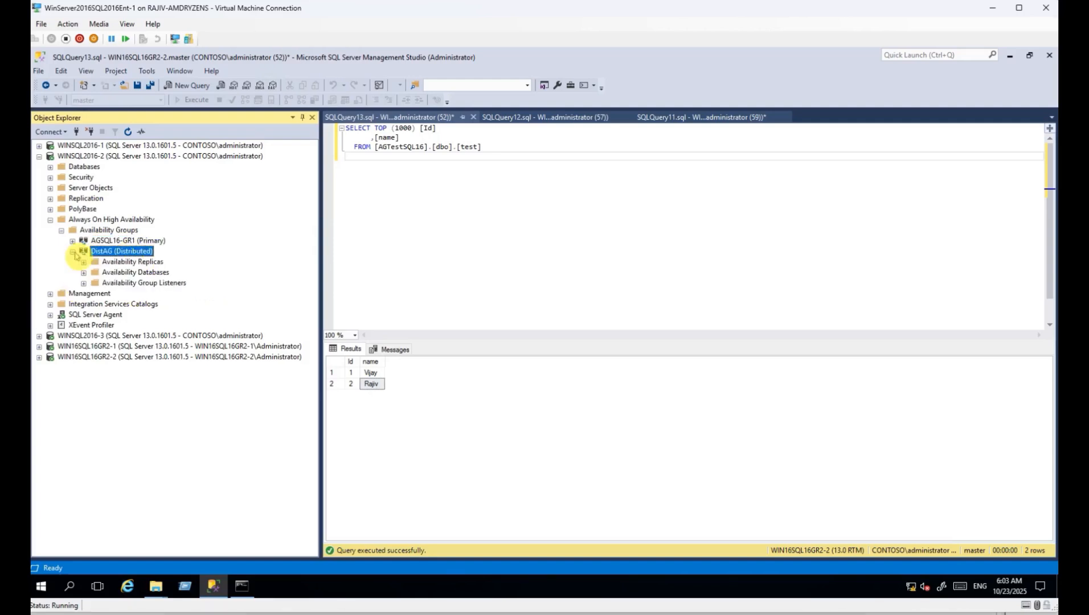
pyautogui.click(84, 263)
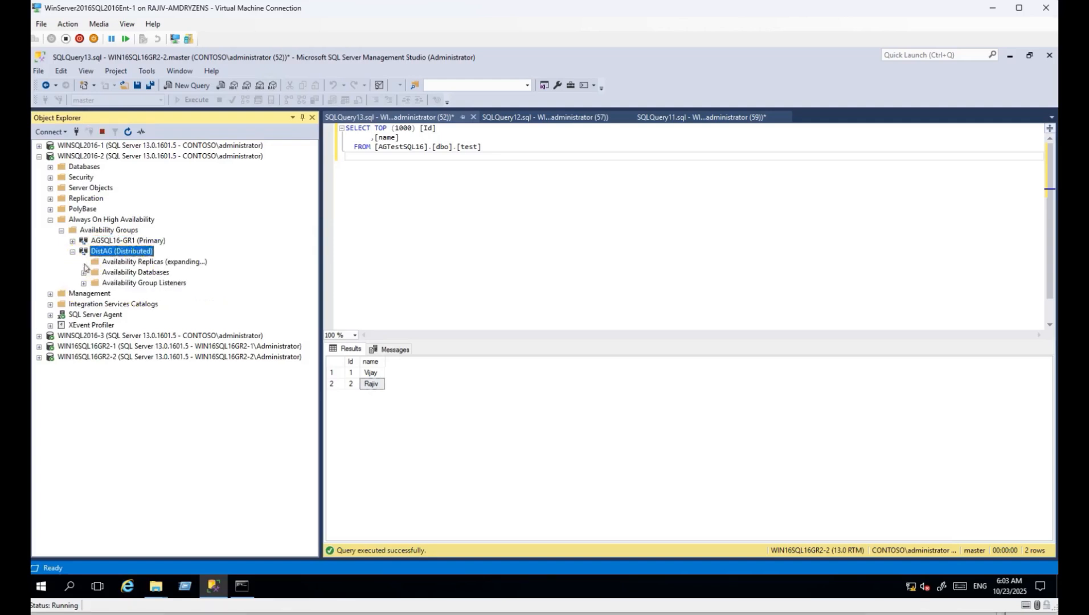
pyautogui.click(125, 284)
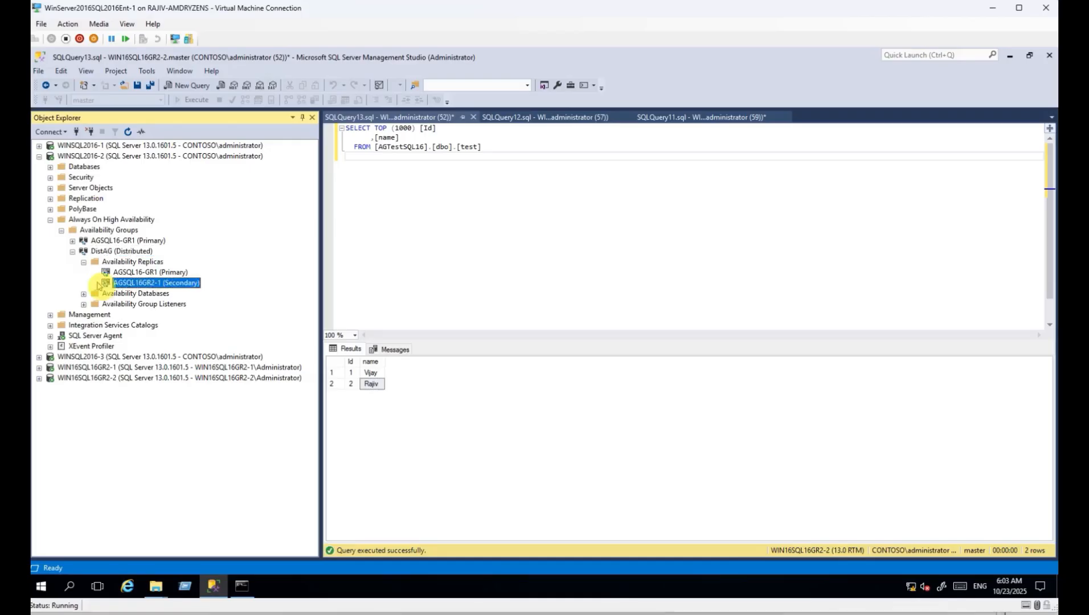
pyautogui.click(121, 275)
pyautogui.click(123, 284)
pyautogui.click(130, 275)
# Collapse WINSQL2016-2's Always On tree and switch to the SQLQuery11 query window.
pyautogui.click(83, 262)
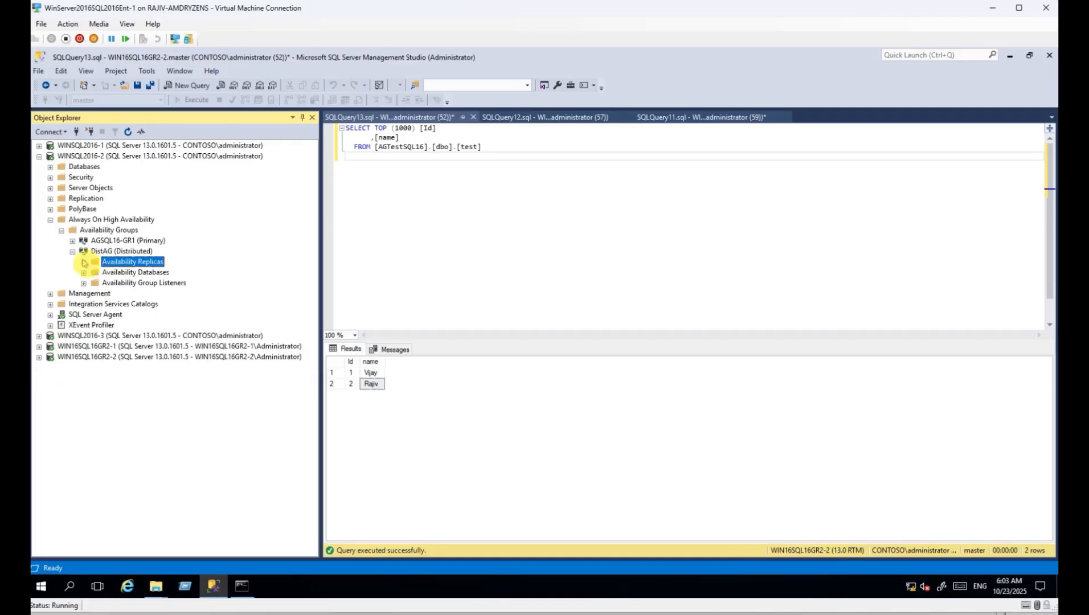
pyautogui.click(72, 251)
pyautogui.click(61, 230)
pyautogui.click(50, 219)
pyautogui.click(100, 157)
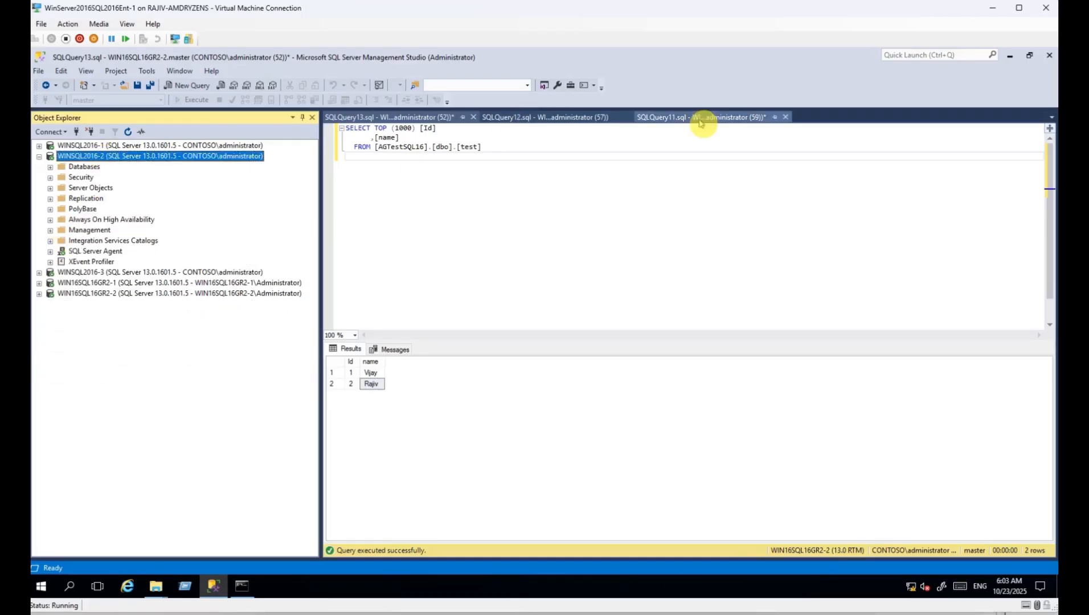
pyautogui.click(703, 117)
pyautogui.rightClick(493, 221)
# Reconnect the SQLQuery11 window to WINSQL2016-2, committing open transactions first.
pyautogui.moveTo(535, 297)
pyautogui.click(401, 337)
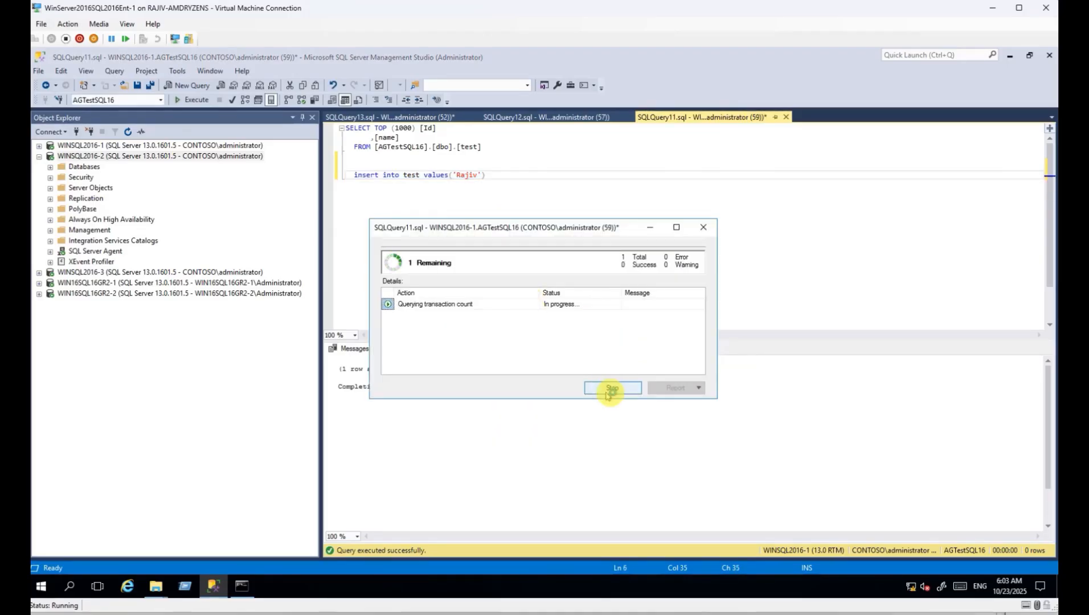
pyautogui.click(644, 334)
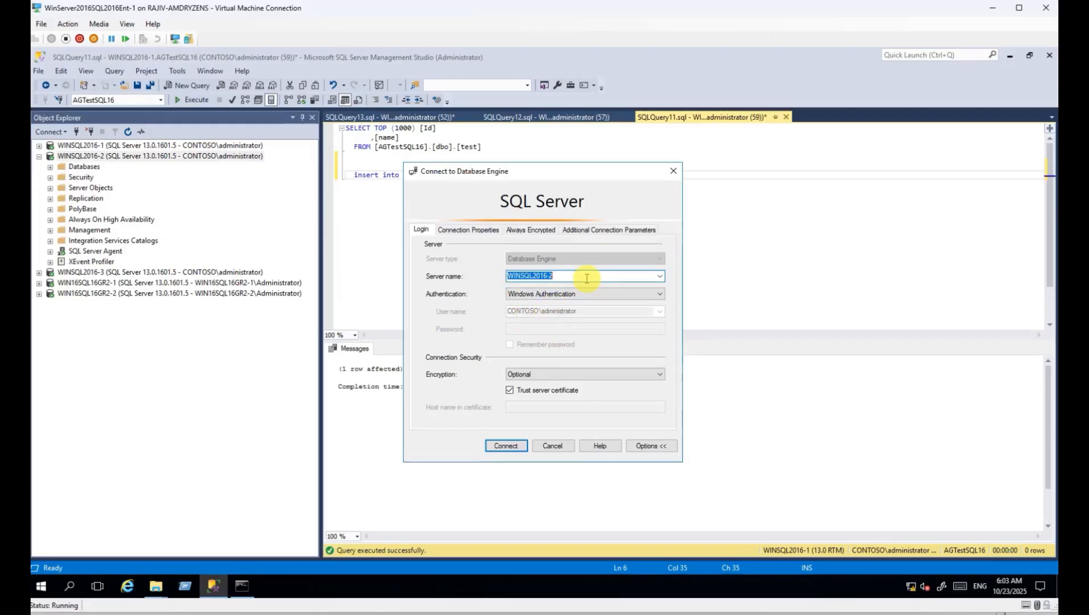
pyautogui.click(510, 391)
pyautogui.click(493, 445)
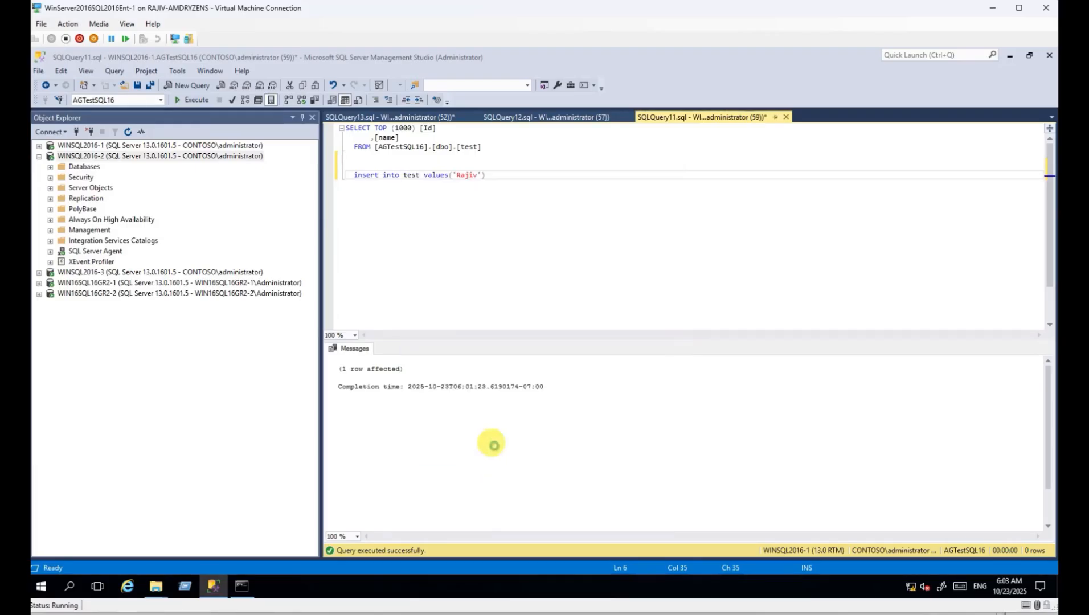
pyautogui.click(103, 156)
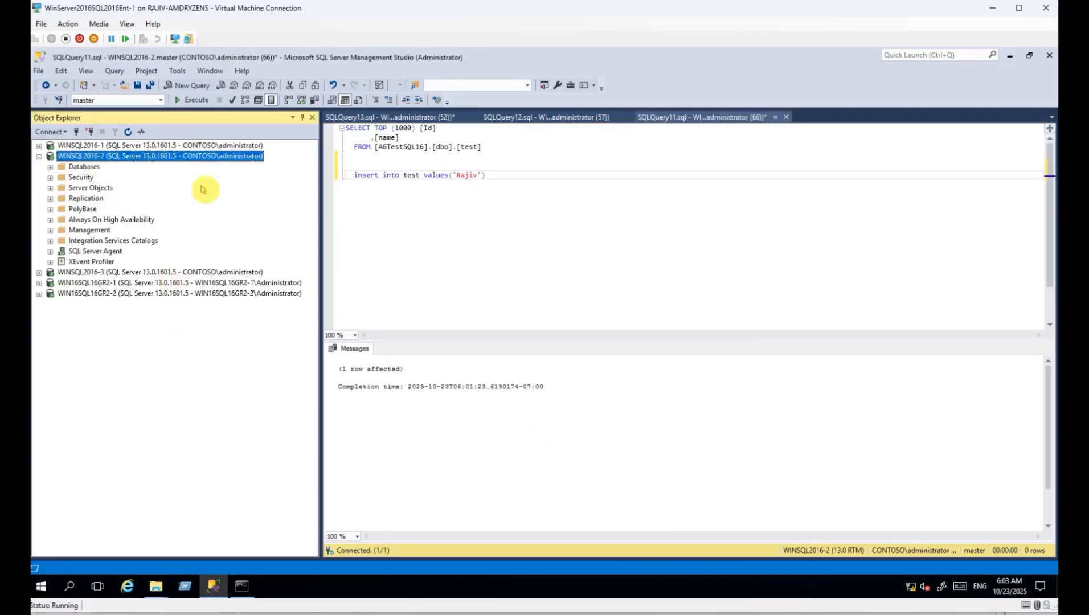
# Change the inserted name to 'Test' and run the INSERT against AGTestsql16.
pyautogui.doubleClick(471, 177)
pyautogui.write('Test')
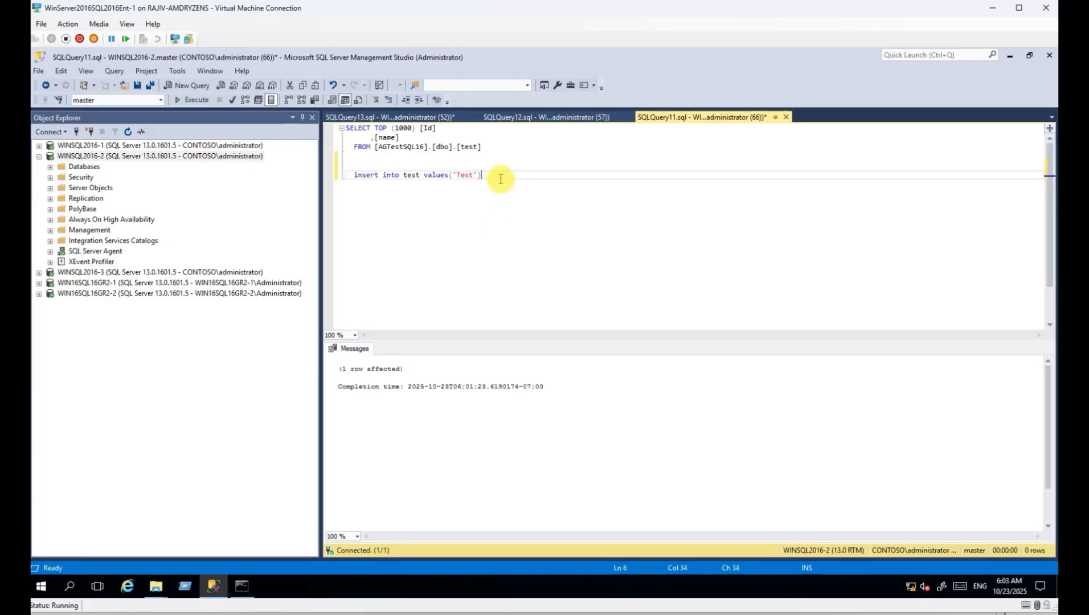
pyautogui.moveTo(495, 176); pyautogui.dragTo(539, 162)
pyautogui.press('F5')
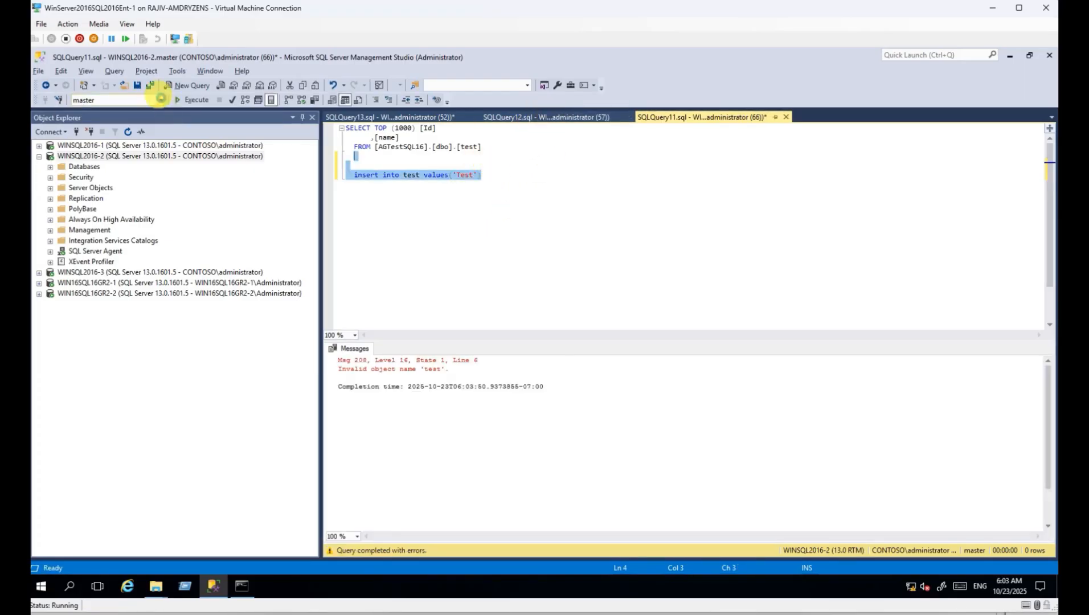
pyautogui.click(160, 100)
pyautogui.click(92, 102)
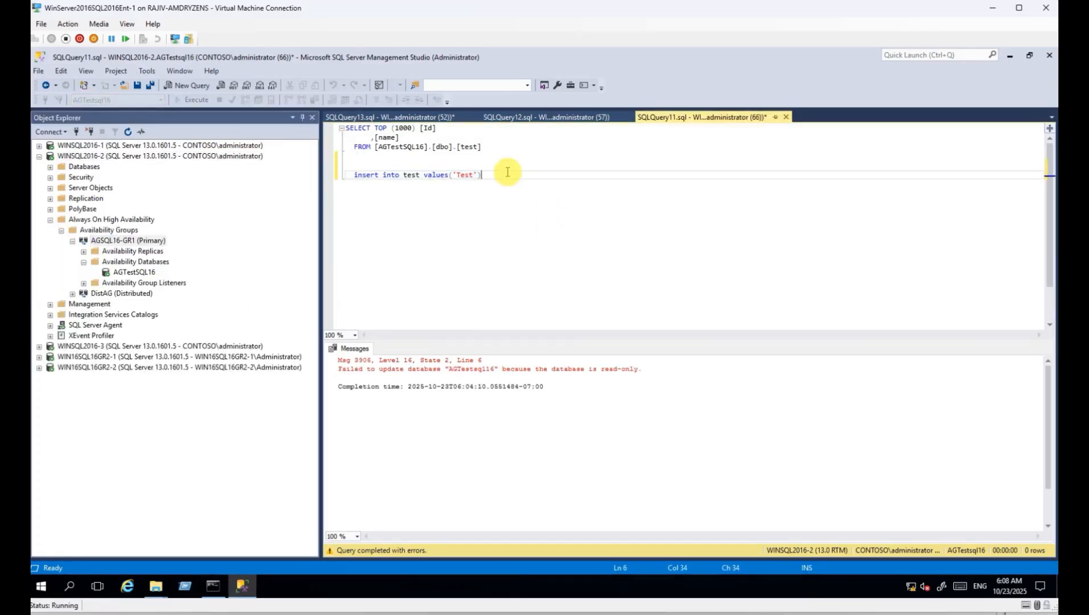
pyautogui.moveTo(506, 173); pyautogui.dragTo(420, 166)
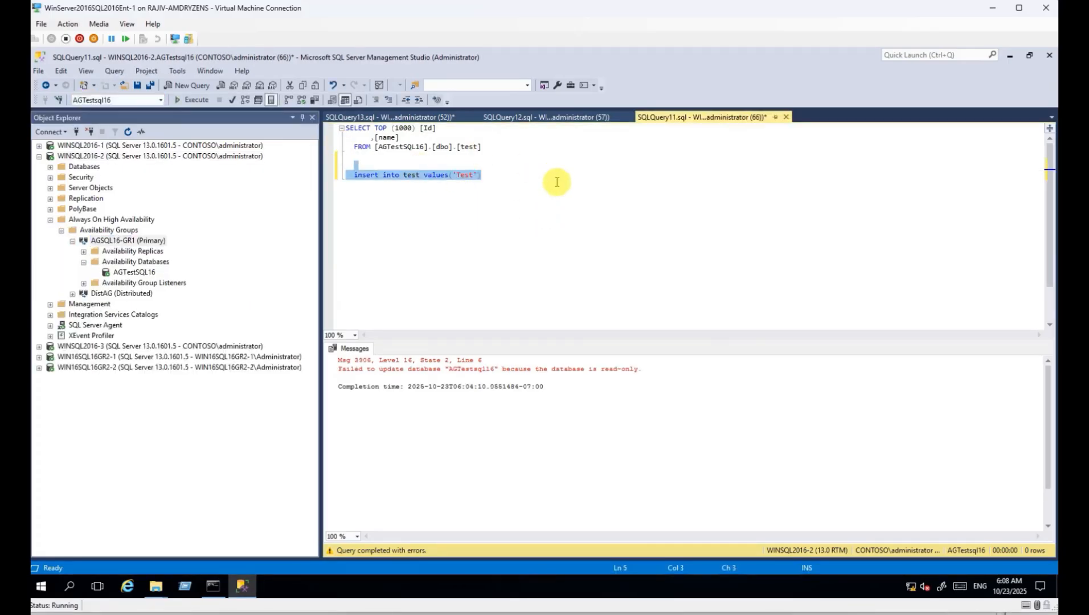
pyautogui.press('F5')
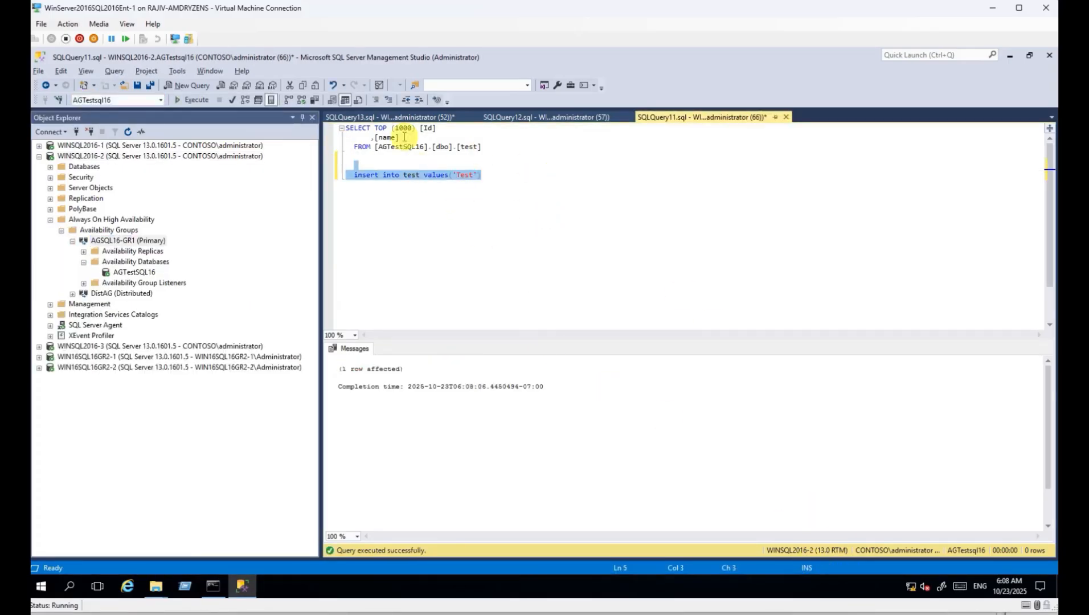
# Run the SELECT on the test table, listing Vijay, Rajiv and Test.
pyautogui.moveTo(482, 148); pyautogui.dragTo(346, 126)
pyautogui.press('F5')
pyautogui.click(493, 172)
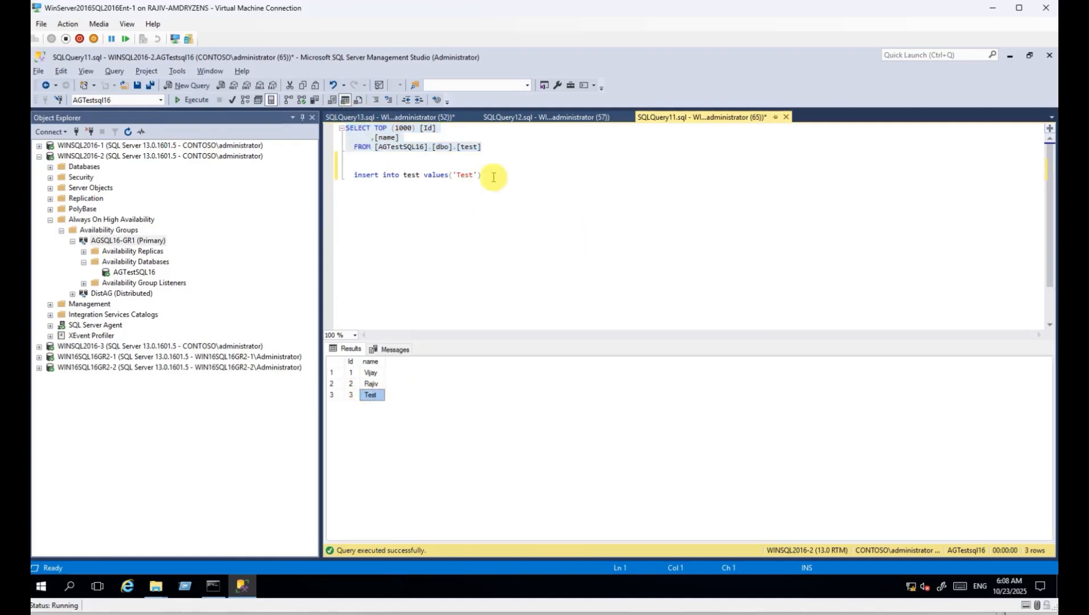
pyautogui.click(520, 117)
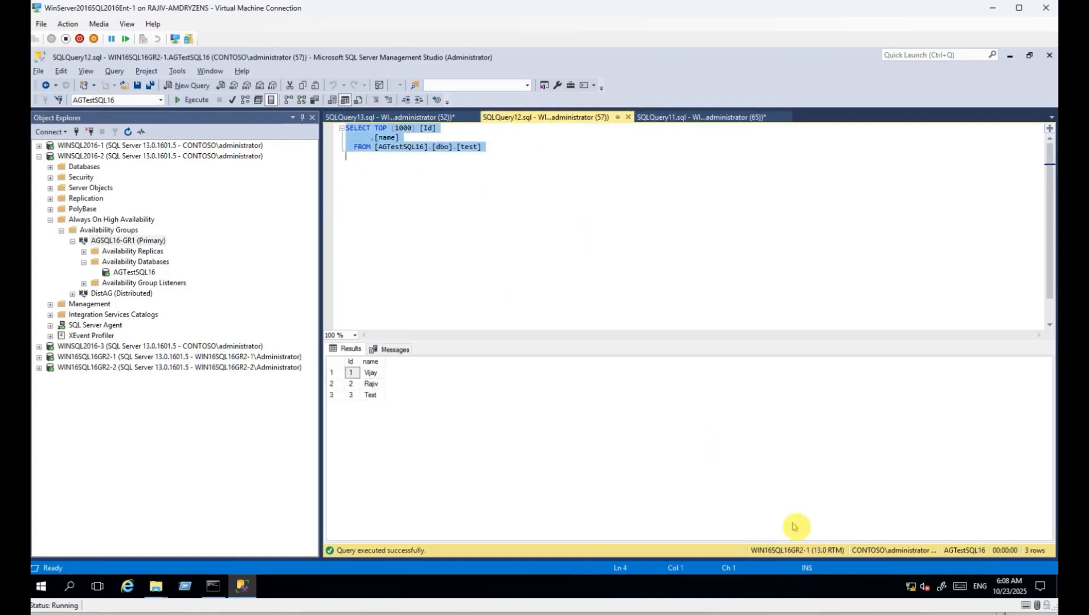
# Rerun the test table SELECT on WIN16SQL16GR2-2 and WIN16SQL16GR2-1, each returning Vijay, Rajiv, Test.
pyautogui.click(390, 117)
pyautogui.press('F5')
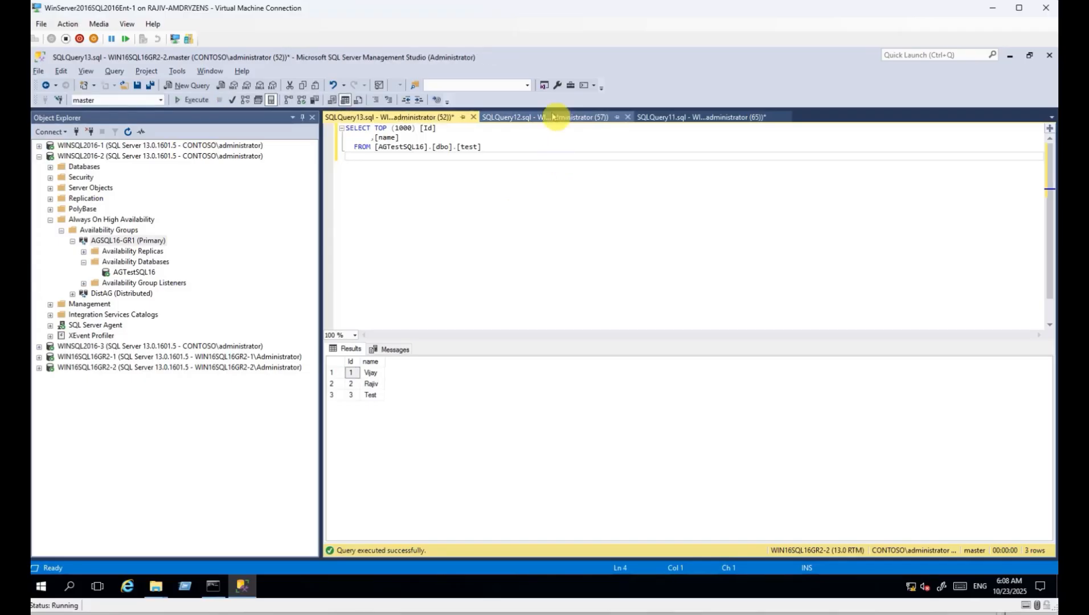
pyautogui.click(552, 117)
pyautogui.hotkey('ctrl', 'a')
pyautogui.press('F5')
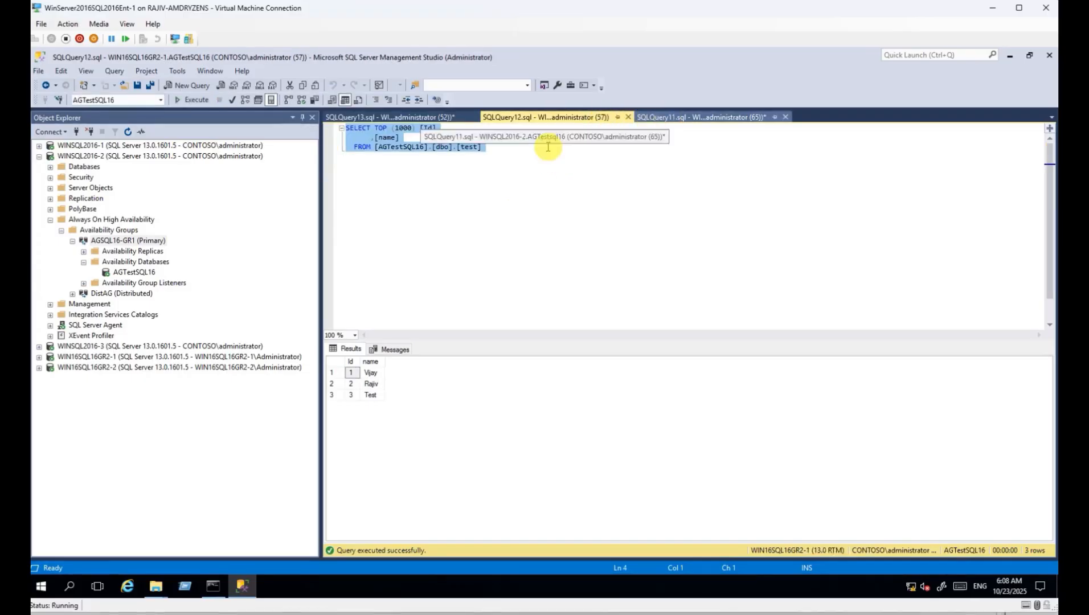
# Collapse WINSQL2016-2's Always On High Availability section and server node.
pyautogui.click(111, 155)
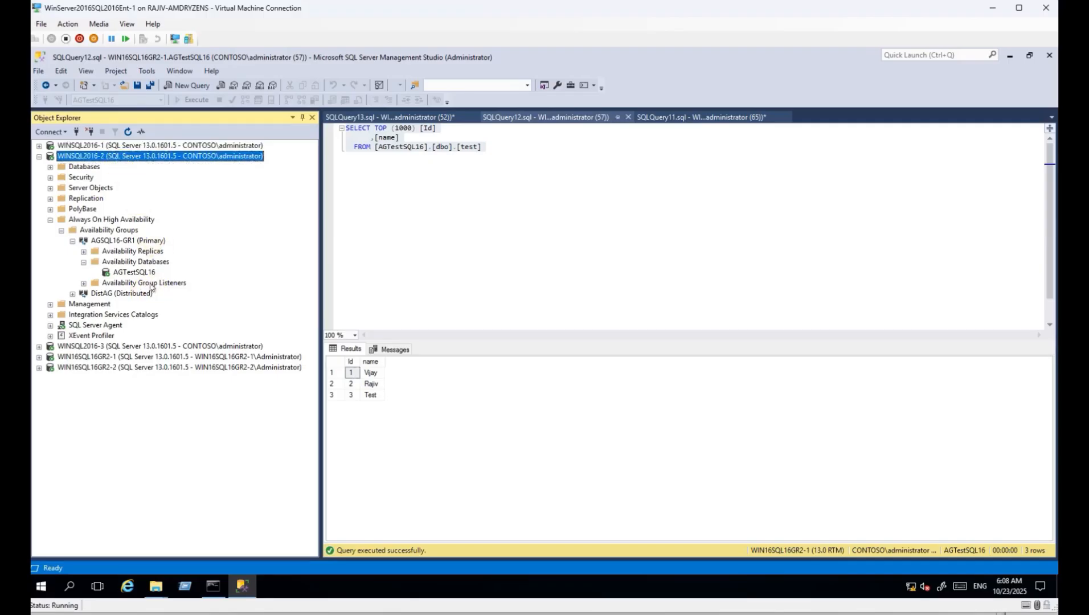
pyautogui.click(50, 220)
pyautogui.click(39, 156)
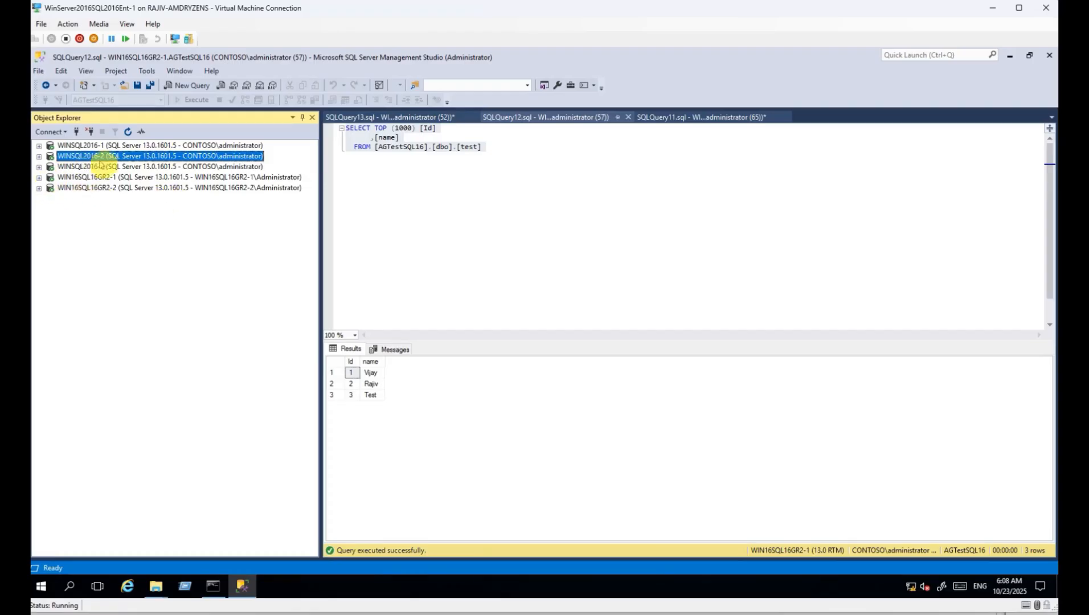
# Expand WINSQL2016-2's AGTestsql16 database, then collapse the server back to a single node.
pyautogui.click(38, 157)
pyautogui.click(51, 167)
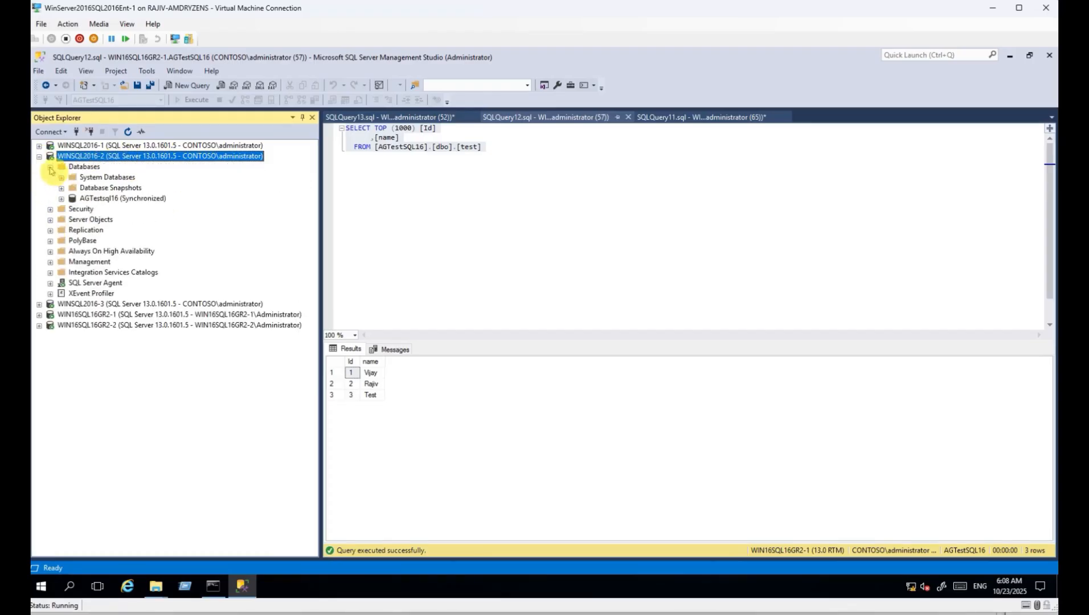
pyautogui.click(61, 199)
pyautogui.click(119, 198)
pyautogui.click(114, 159)
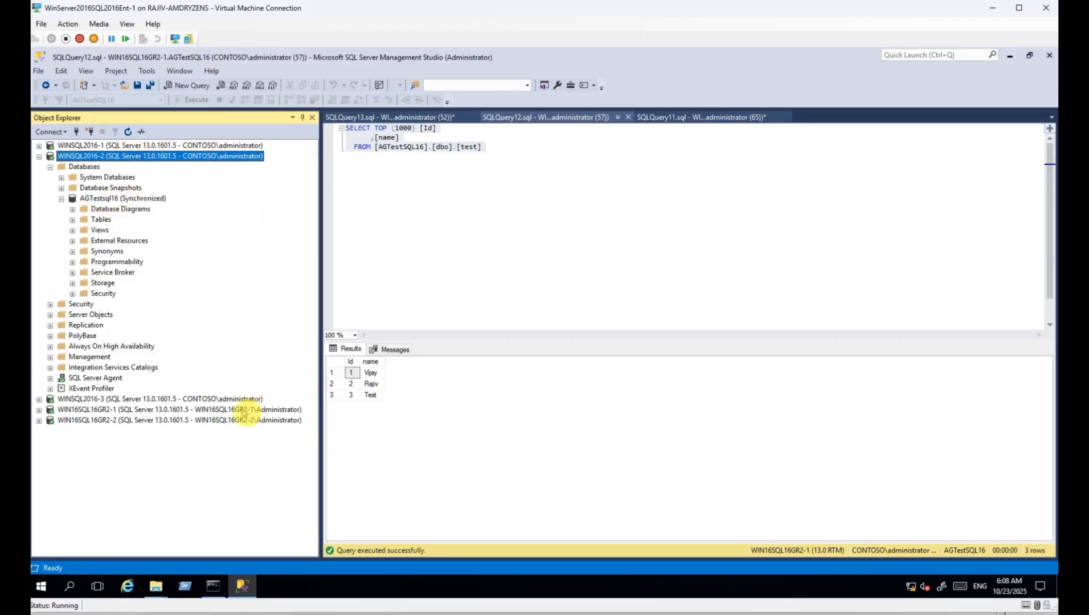
pyautogui.click(246, 410)
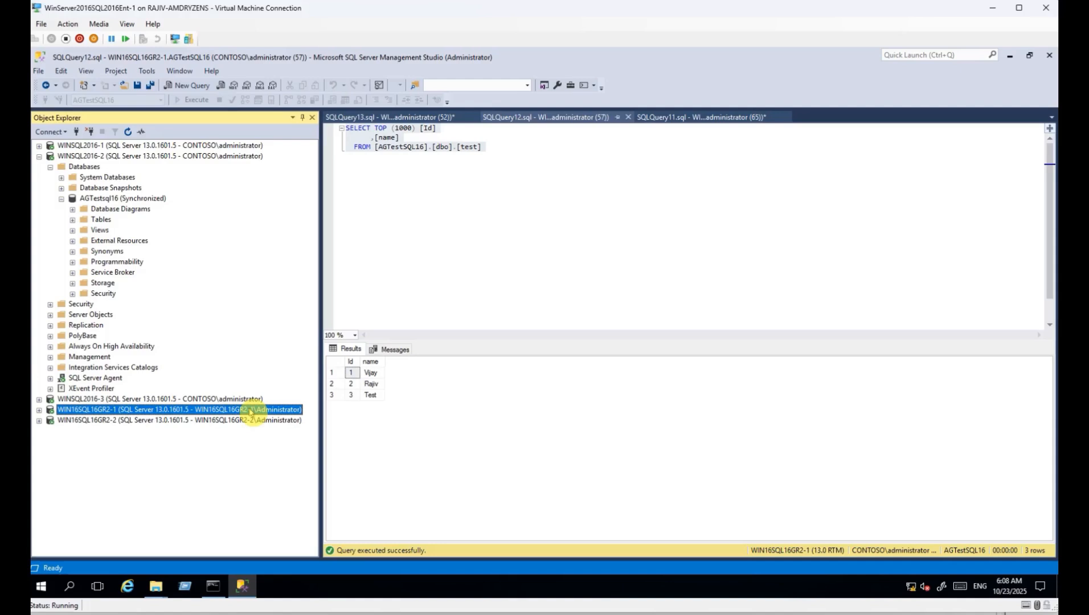
pyautogui.click(153, 159)
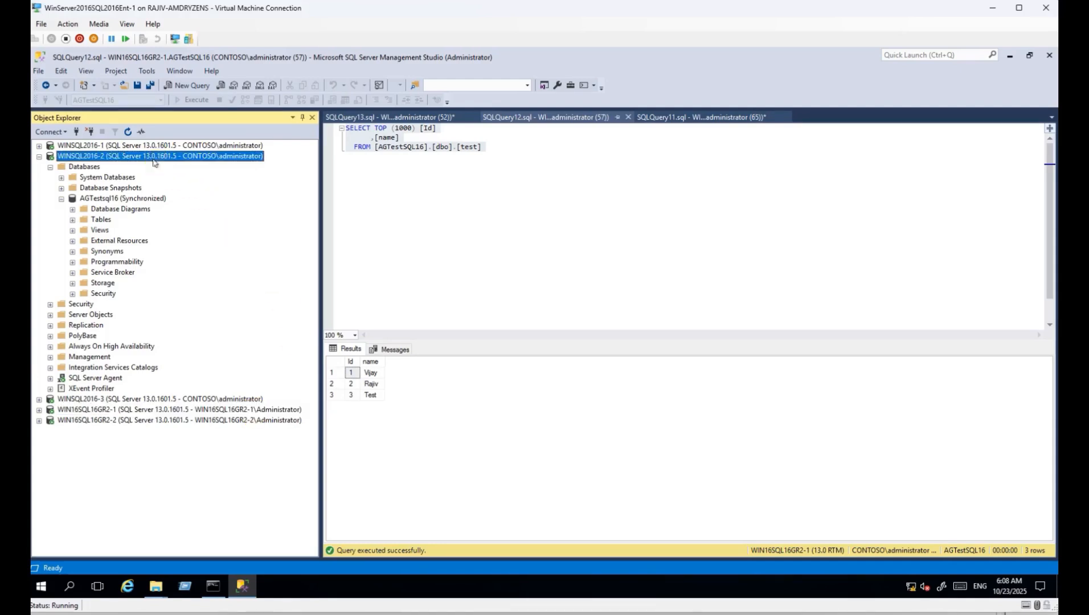
pyautogui.click(50, 167)
pyautogui.click(39, 156)
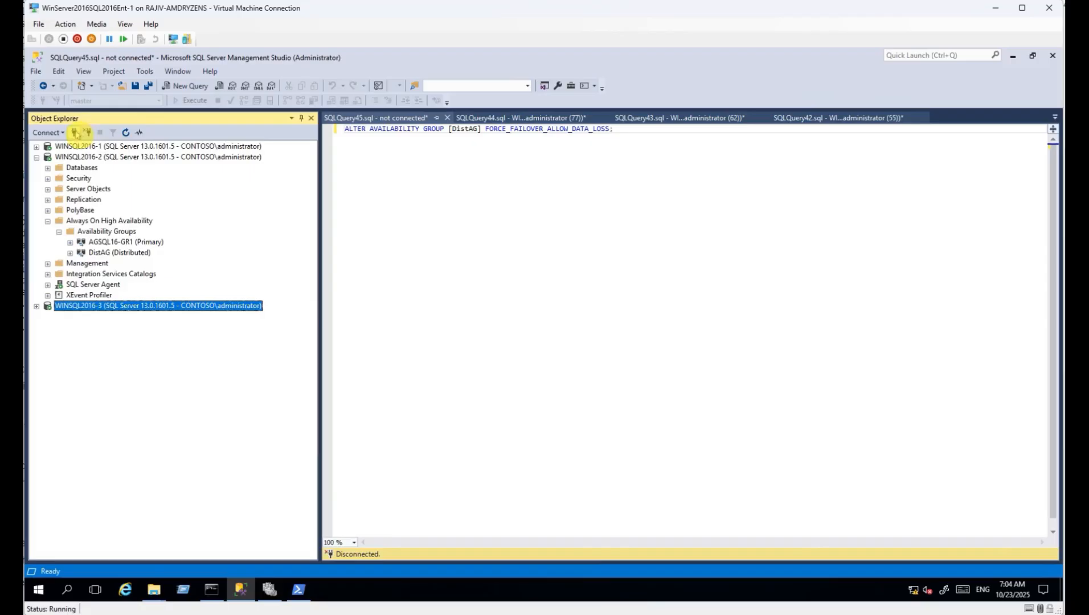
# Connect Object Explorer to the WIN16SQL16GR2-1 and WIN16SQL16GR2-2 database engines.
pyautogui.press('F5')
pyautogui.click(661, 281)
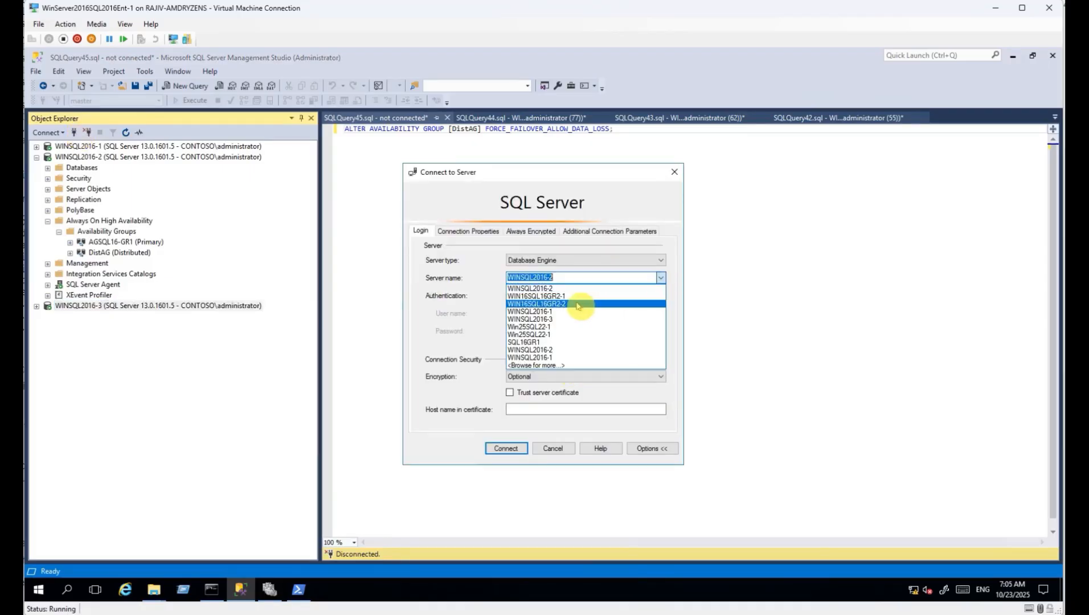
pyautogui.click(570, 297)
pyautogui.click(501, 449)
pyautogui.click(76, 134)
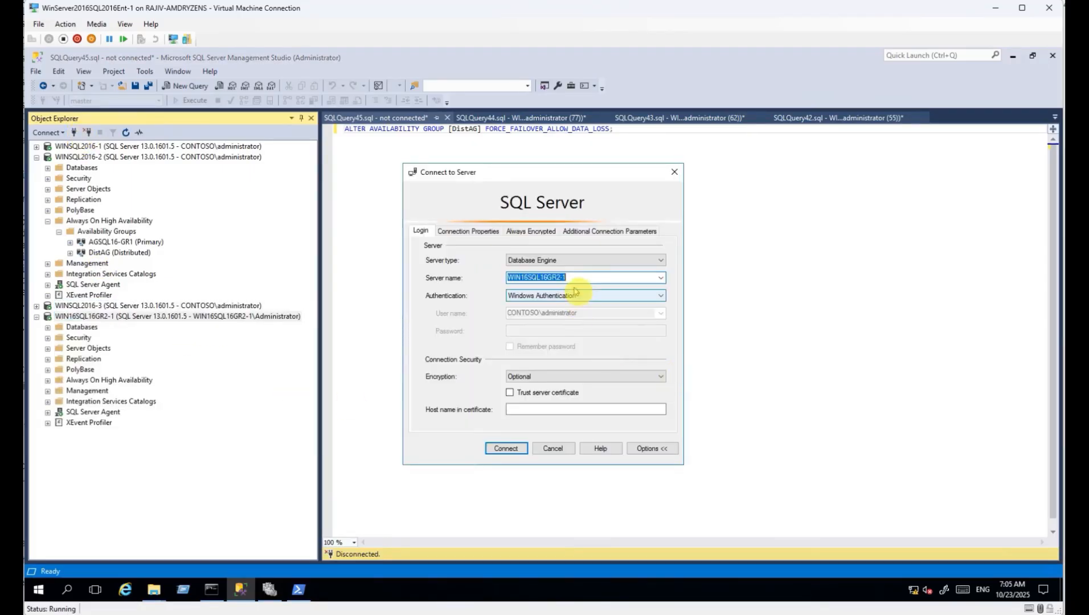
pyautogui.click(579, 276)
pyautogui.press('BackSpace')
pyautogui.write('2')
pyautogui.press('Return')
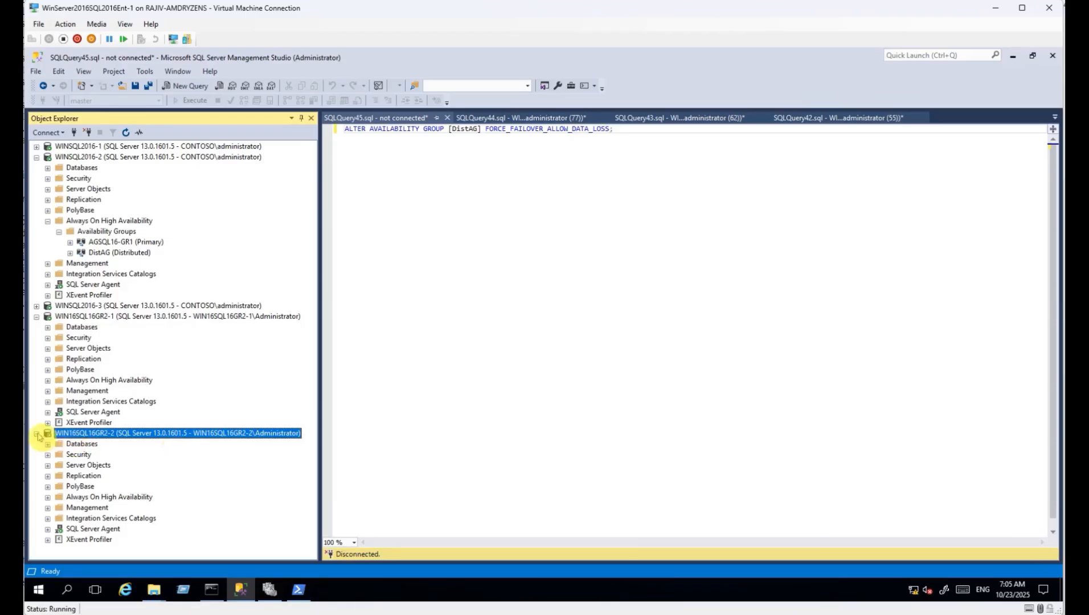
# Inspect WIN16SQL16GR2-1's availability groups, showing AGSQL16GR2-1 as primary, then collapse the server.
pyautogui.click(36, 433)
pyautogui.click(48, 379)
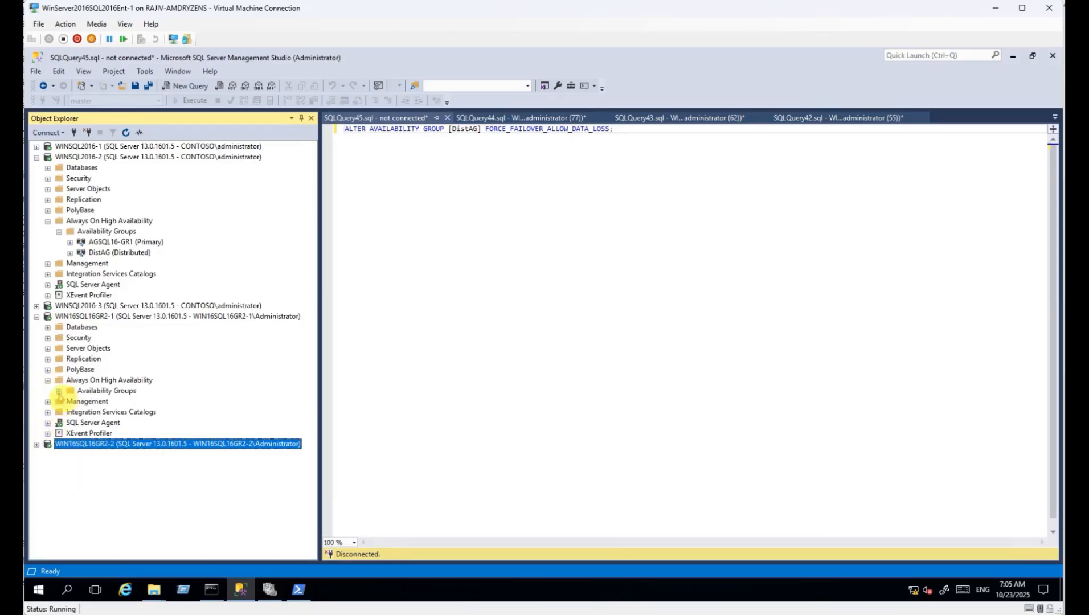
pyautogui.click(59, 391)
pyautogui.click(137, 402)
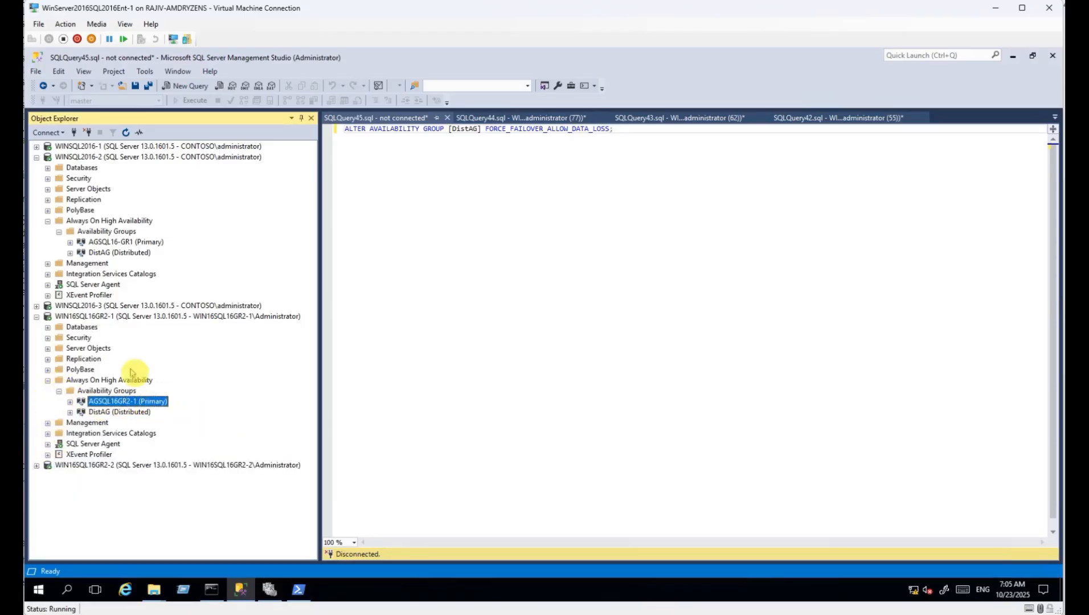
pyautogui.click(47, 327)
pyautogui.click(47, 327)
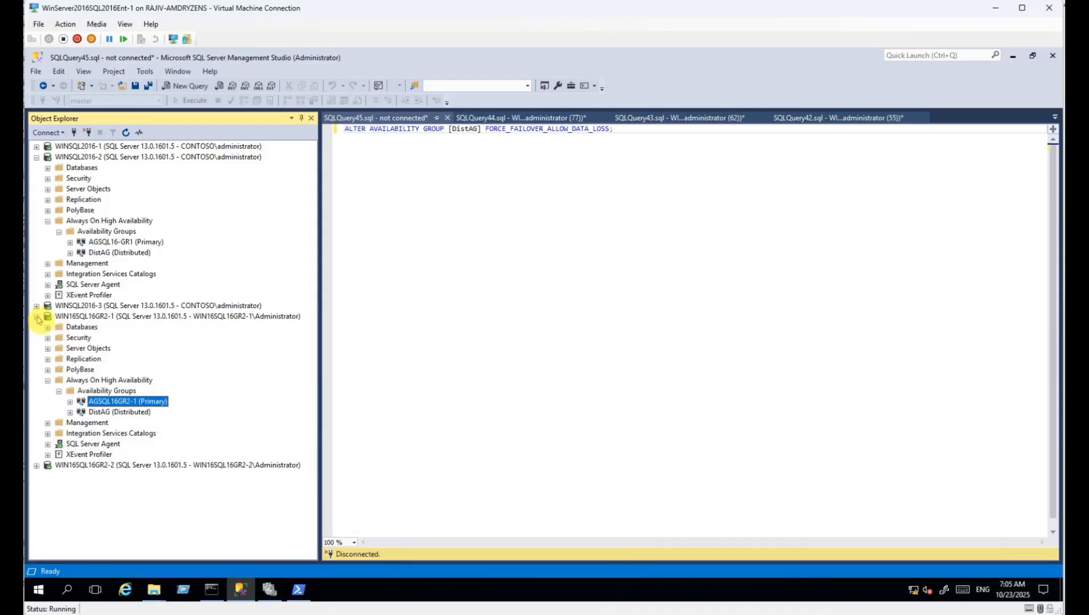
pyautogui.click(37, 317)
# Paste ALTER AVAILABILITY GROUP [DistAG] FORCE_FAILOVER_ALLOW_DATA_LOSS into a new WIN16SQL16GR2-1 query.
pyautogui.click(185, 85)
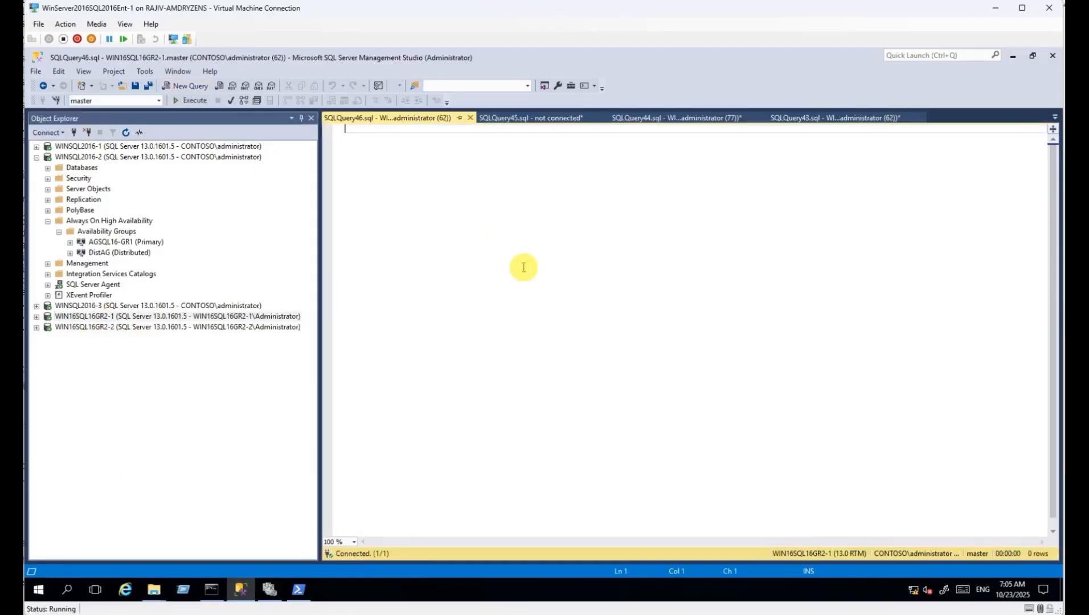
pyautogui.write('ALTER AVAILABILITY GROUP [DistAG] FORCE_FAILOVER_ALLOW_DATA_LOSS;')
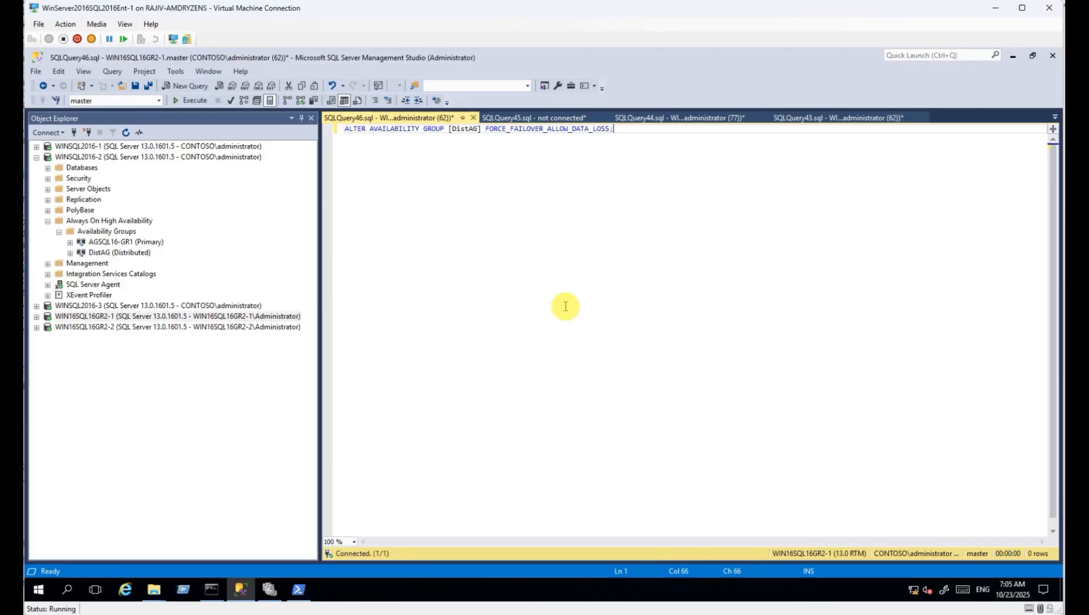
pyautogui.doubleClick(463, 130)
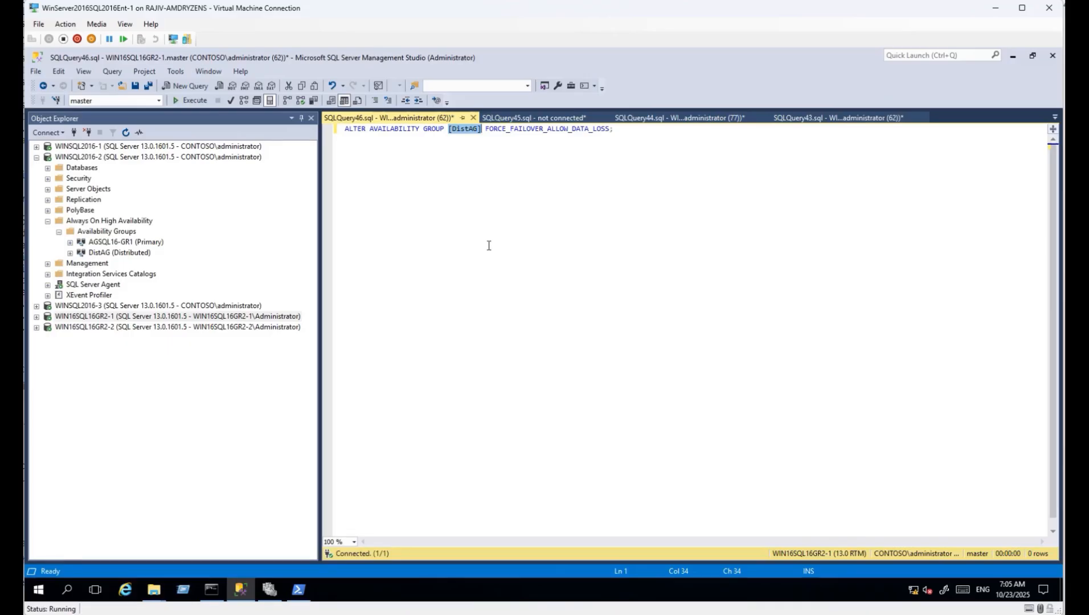
# Close the unconnected SQLQuery45 without saving it.
pyautogui.click(518, 117)
pyautogui.click(426, 117)
pyautogui.click(507, 119)
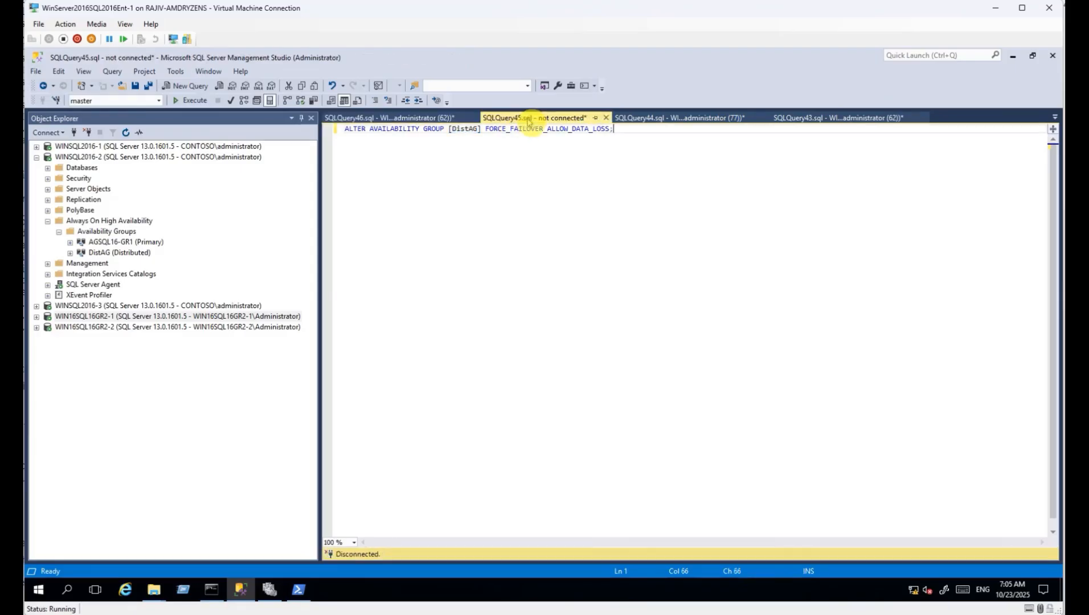
pyautogui.click(606, 118)
pyautogui.click(573, 388)
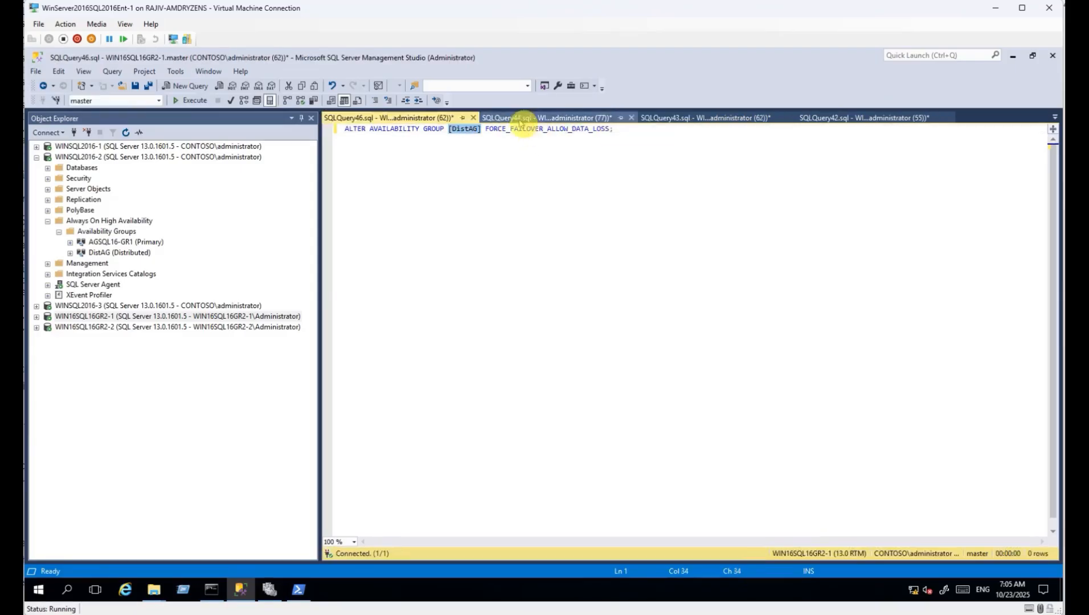
# Run SET (ROLE = SECONDARY) for DistAG in SQLQuery44 on WINSQL2016-2.
pyautogui.click(521, 118)
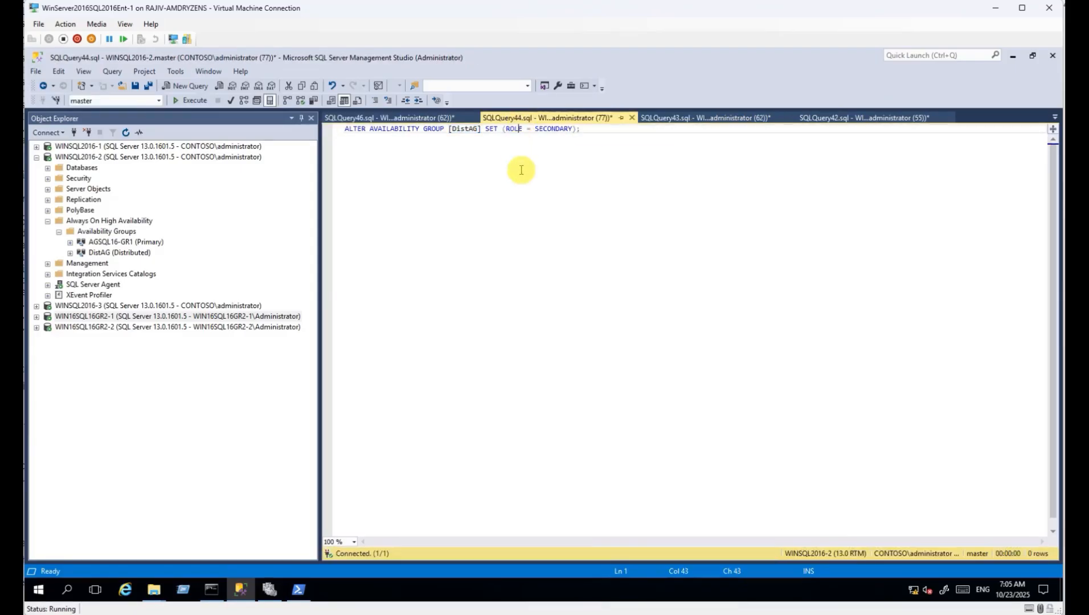
pyautogui.click(111, 157)
pyautogui.click(524, 242)
pyautogui.press('F5')
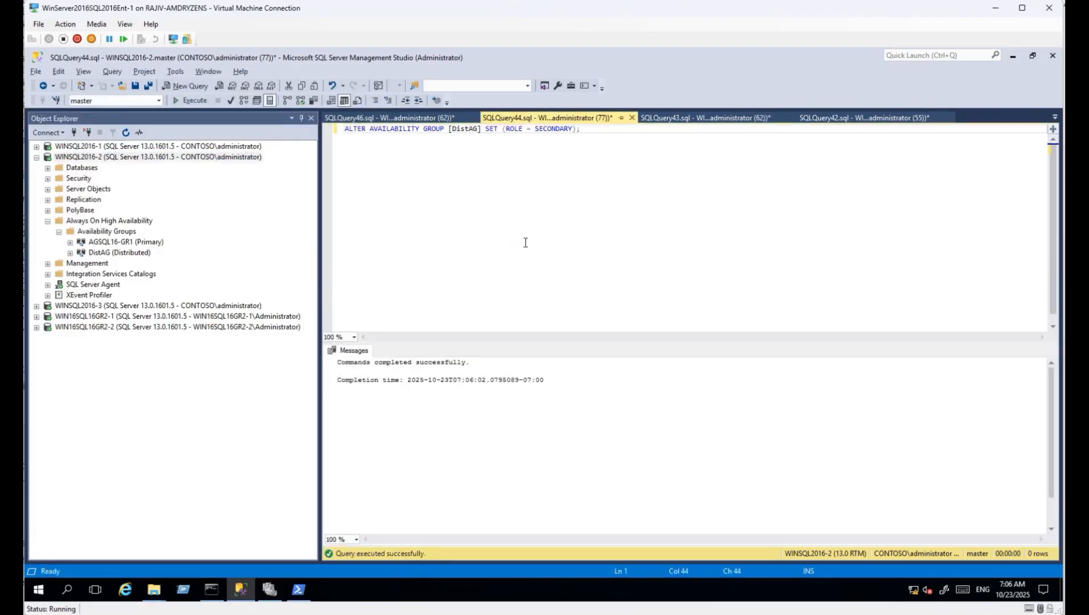
# Run DistAG FORCE_FAILOVER_ALLOW_DATA_LOSS in SQLQuery46 on WIN16SQL16GR2-1.
pyautogui.click(393, 118)
pyautogui.click(112, 316)
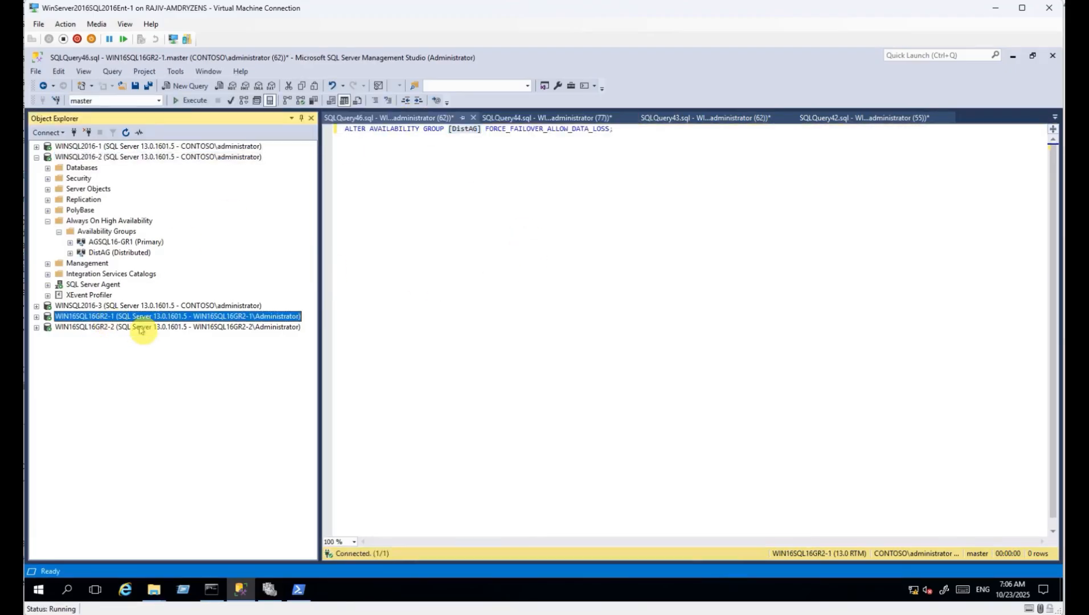
pyautogui.click(490, 296)
pyautogui.press('F5')
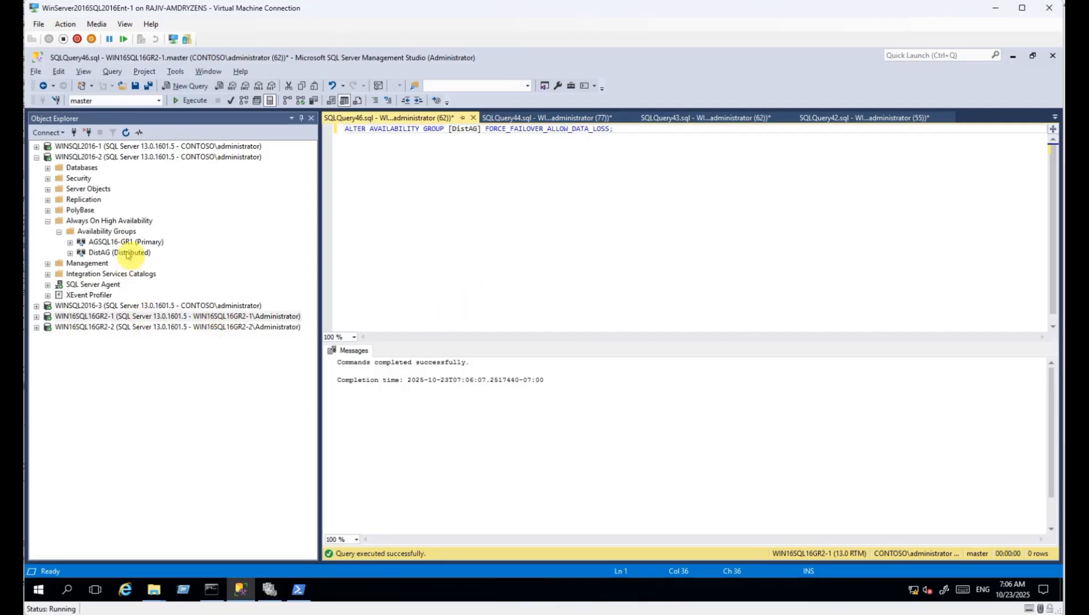
pyautogui.click(107, 232)
# Refresh and expand Availability Groups on WINSQL2016-2 and WIN16SQL16GR2-1, checking AGSQL16-GR1 and DistAG.
pyautogui.click(111, 221)
pyautogui.click(126, 132)
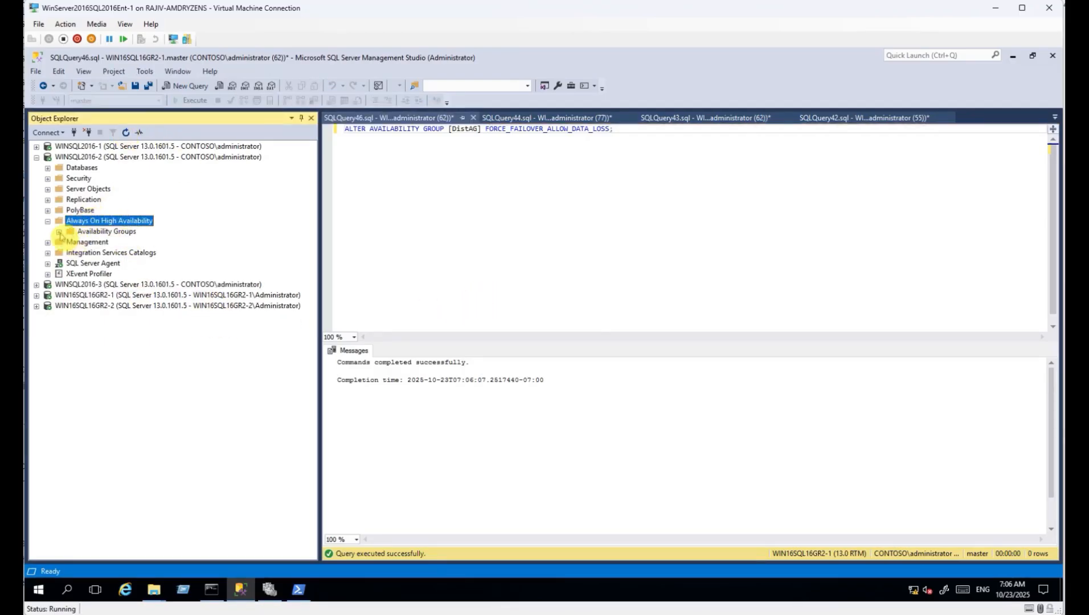
pyautogui.click(59, 232)
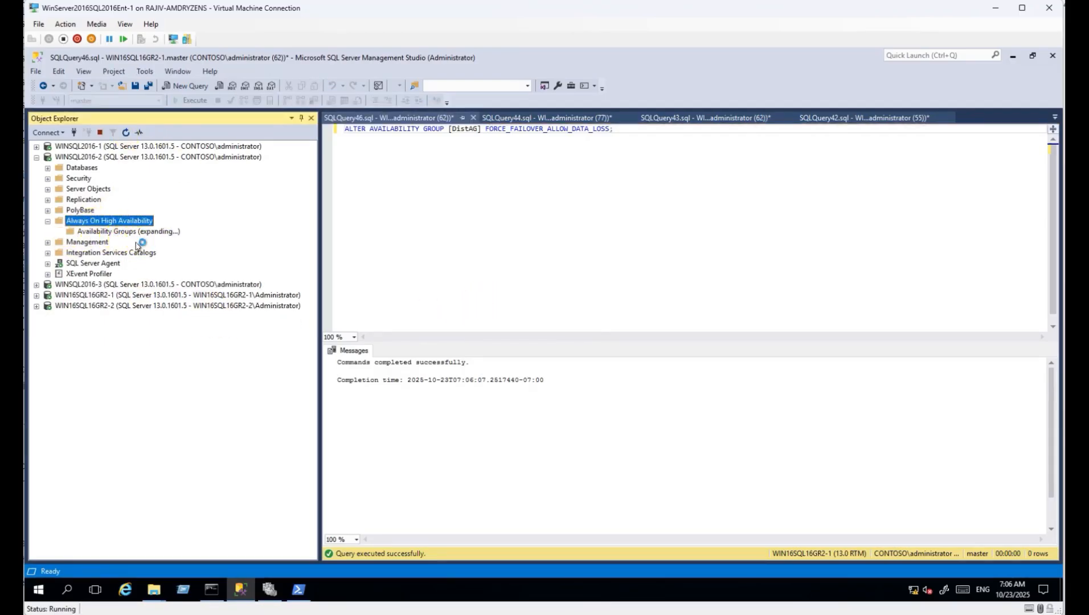
pyautogui.click(36, 296)
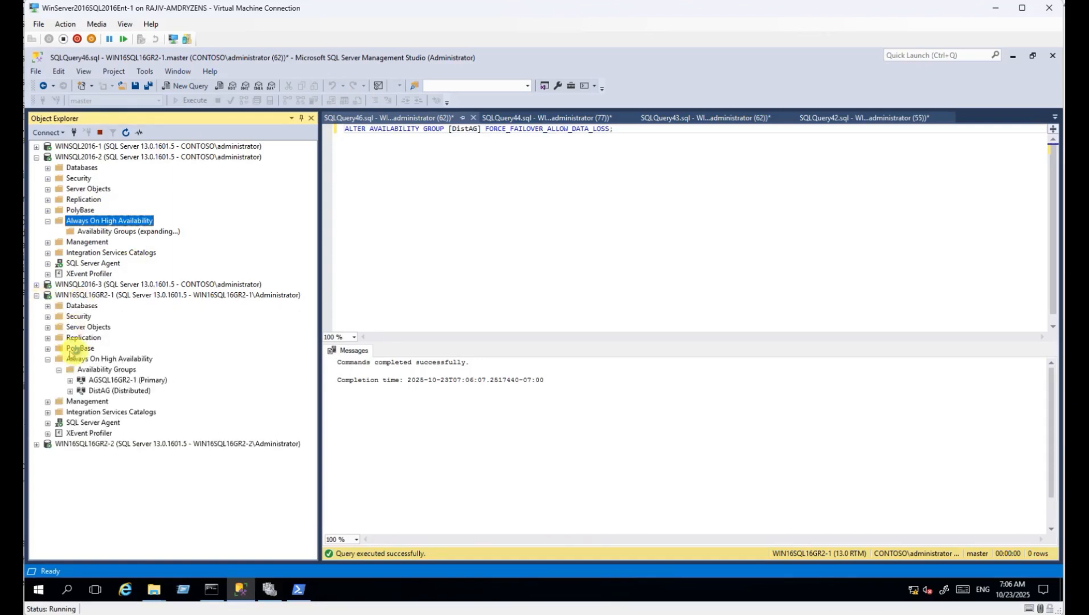
pyautogui.click(90, 360)
pyautogui.click(122, 242)
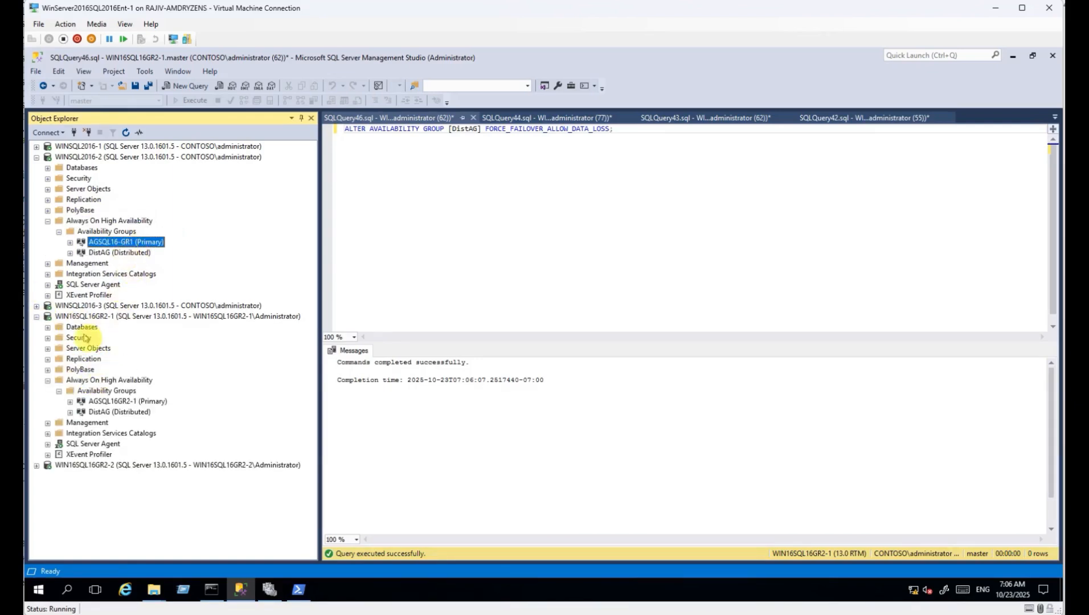
pyautogui.click(104, 391)
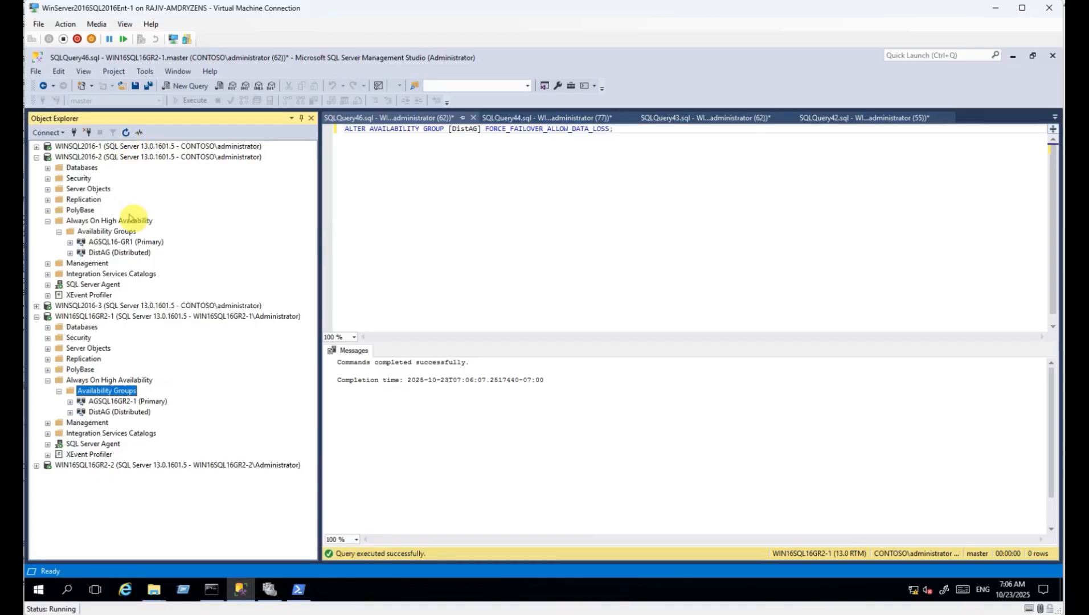
pyautogui.click(126, 412)
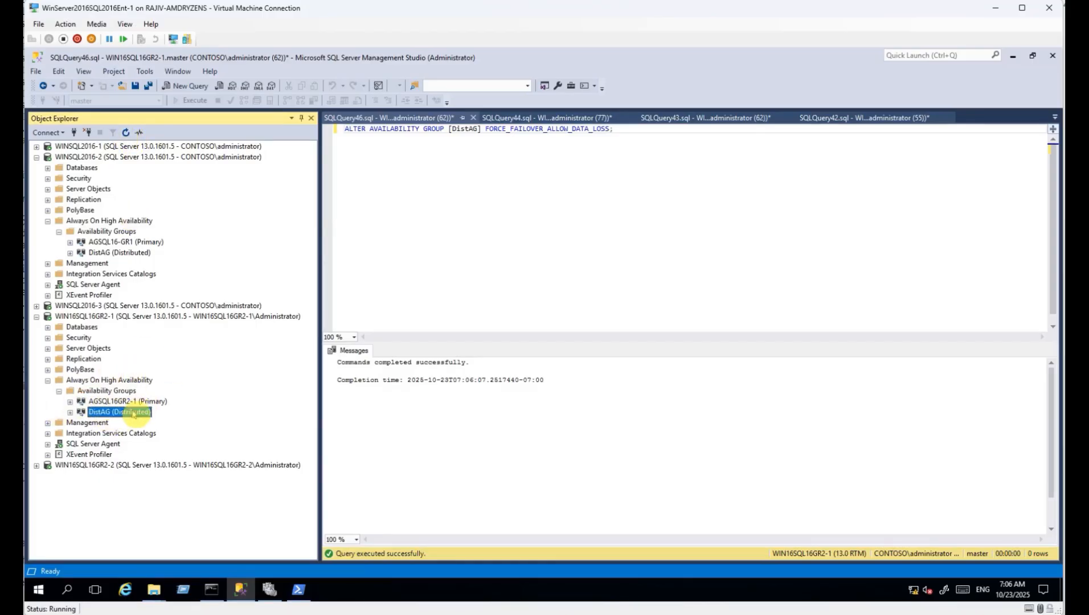
# Select the top 1000 rows of AGTestSQL16's dbo.test on WIN16SQL16GR2-1, returning 3 rows.
pyautogui.click(48, 327)
pyautogui.click(59, 360)
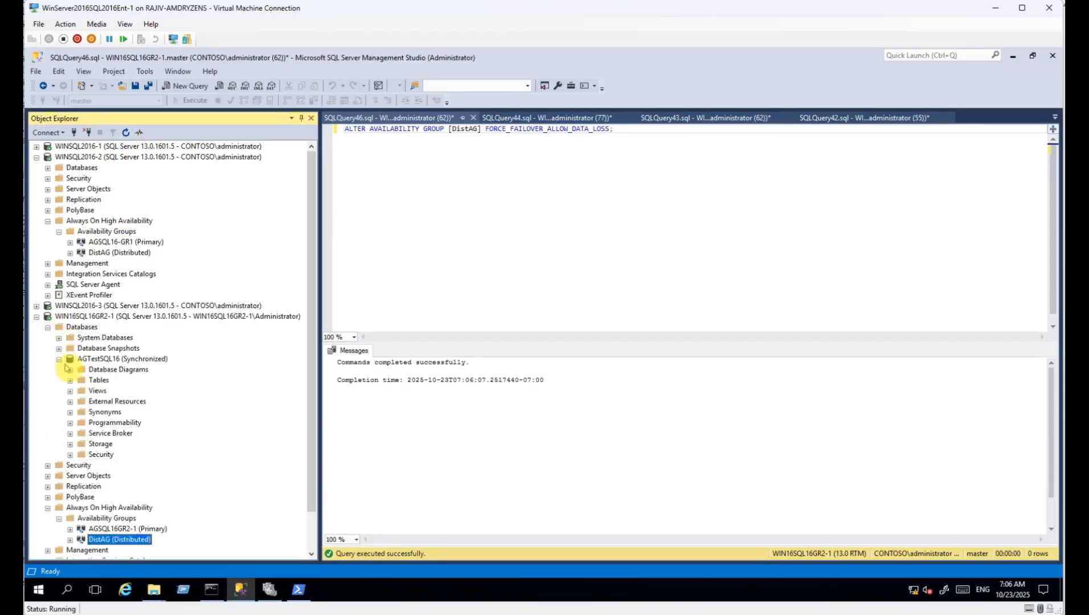
pyautogui.click(71, 381)
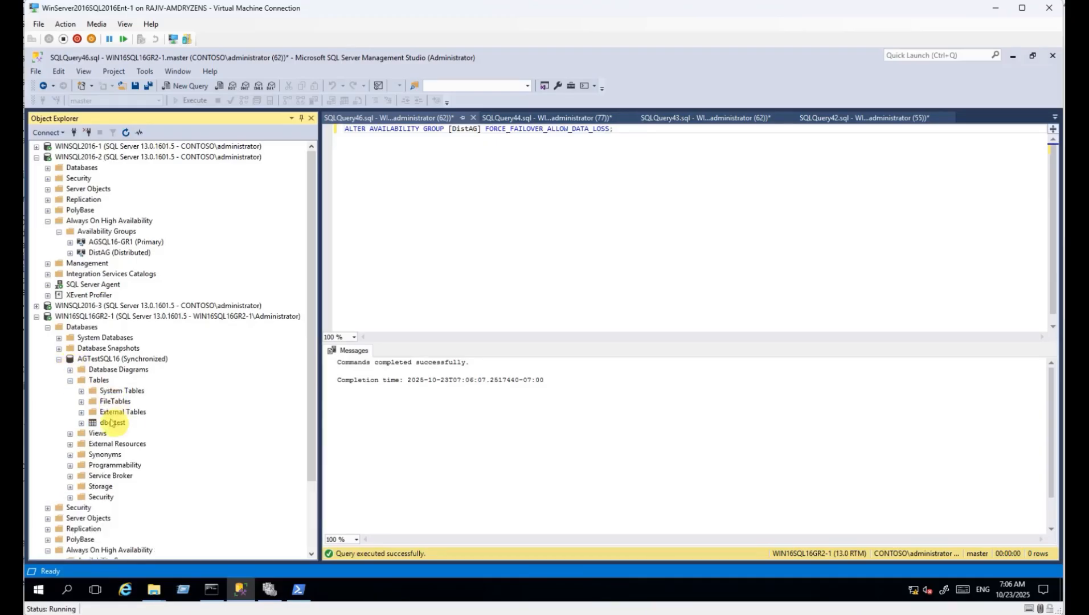
pyautogui.rightClick(111, 424)
pyautogui.click(142, 348)
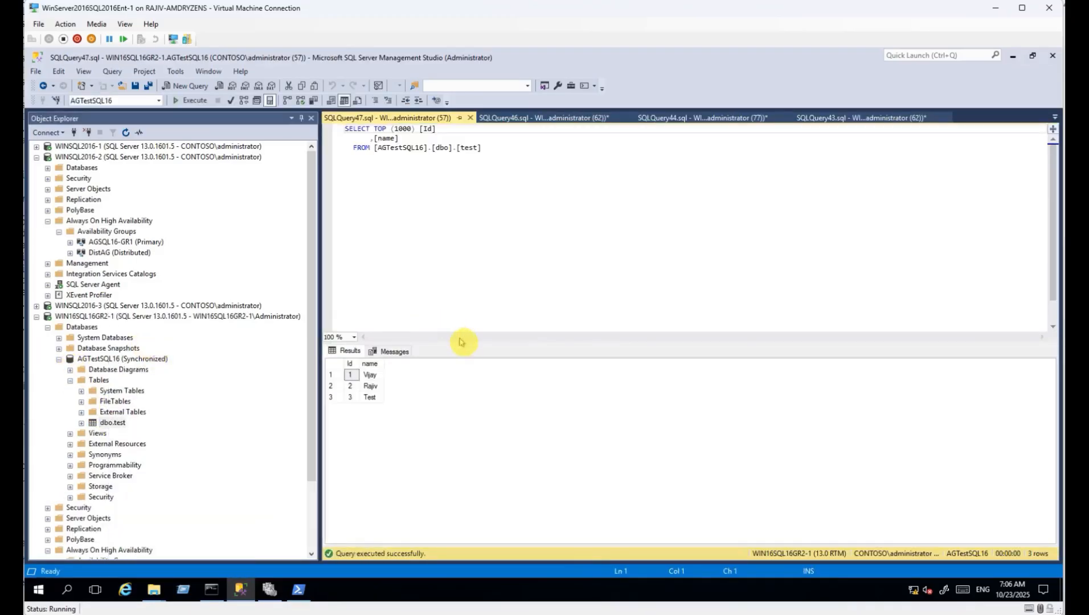
# Run delete from test where name='Test' on its own, removing 1 row.
pyautogui.click(373, 398)
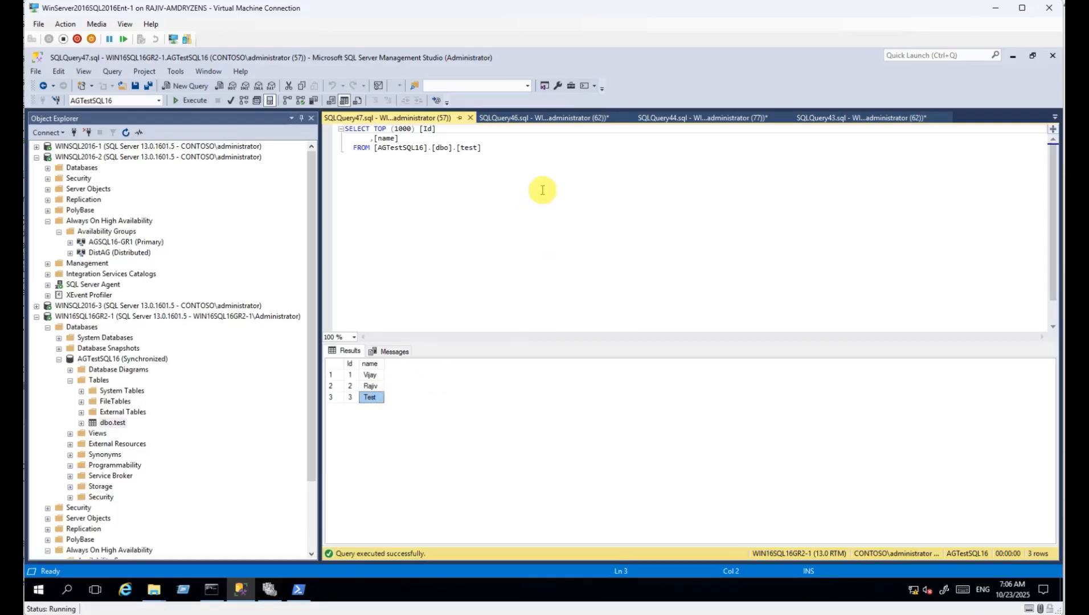
pyautogui.click(476, 149)
pyautogui.press('Return')
pyautogui.press('Return')
pyautogui.press('Return')
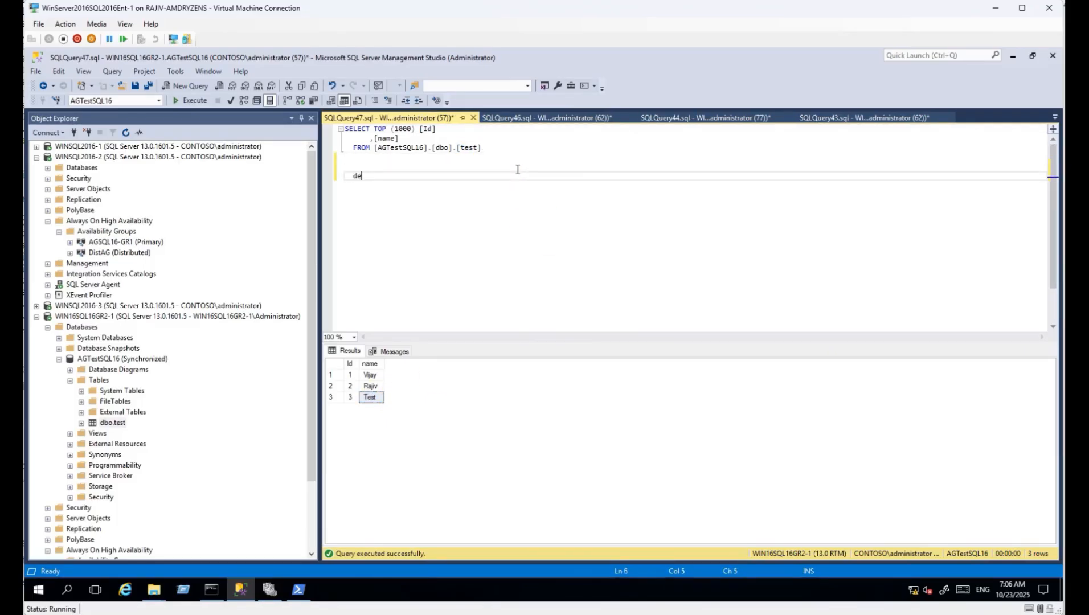
pyautogui.write("delete from test where name='Test")
pyautogui.hotkey('shift', 'Up')
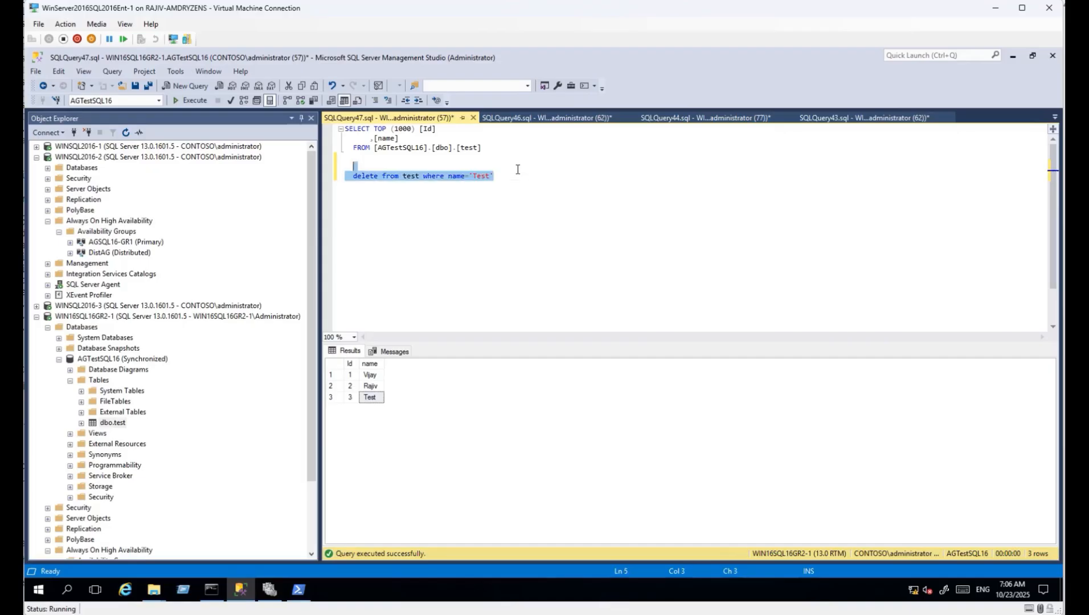
pyautogui.press('F5')
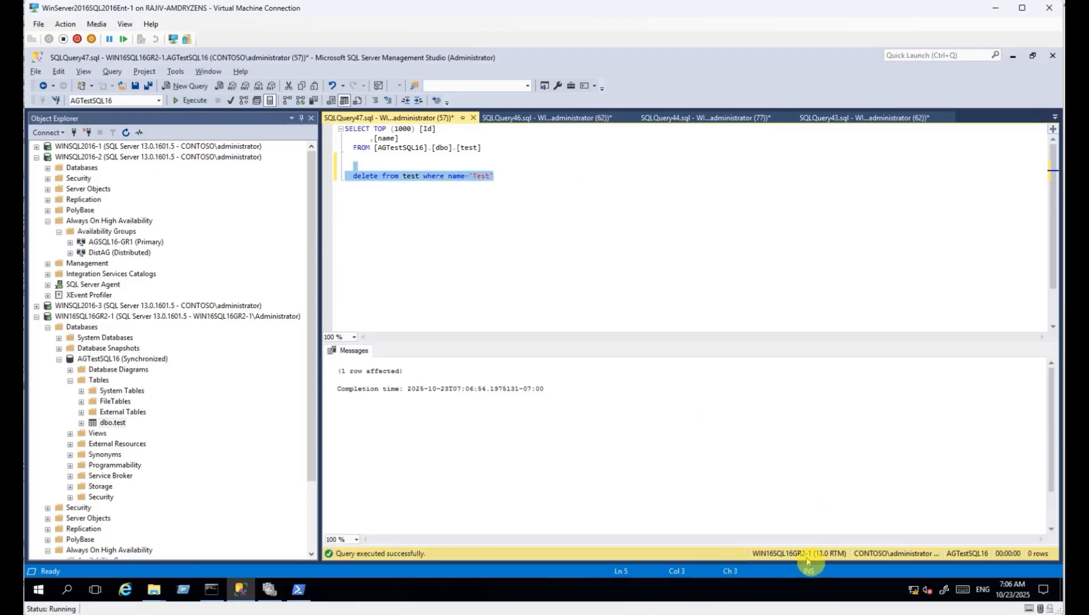
pyautogui.click(530, 202)
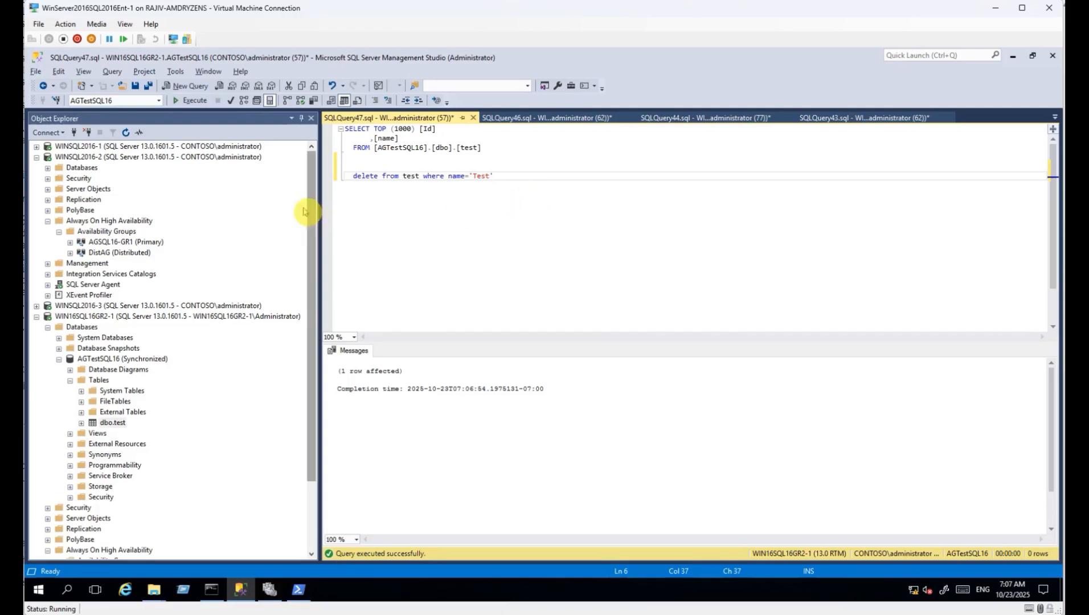
# Collapse the WINSQL2016-2 and WIN16SQL16GR2-1 server trees in Object Explorer.
pyautogui.click(36, 158)
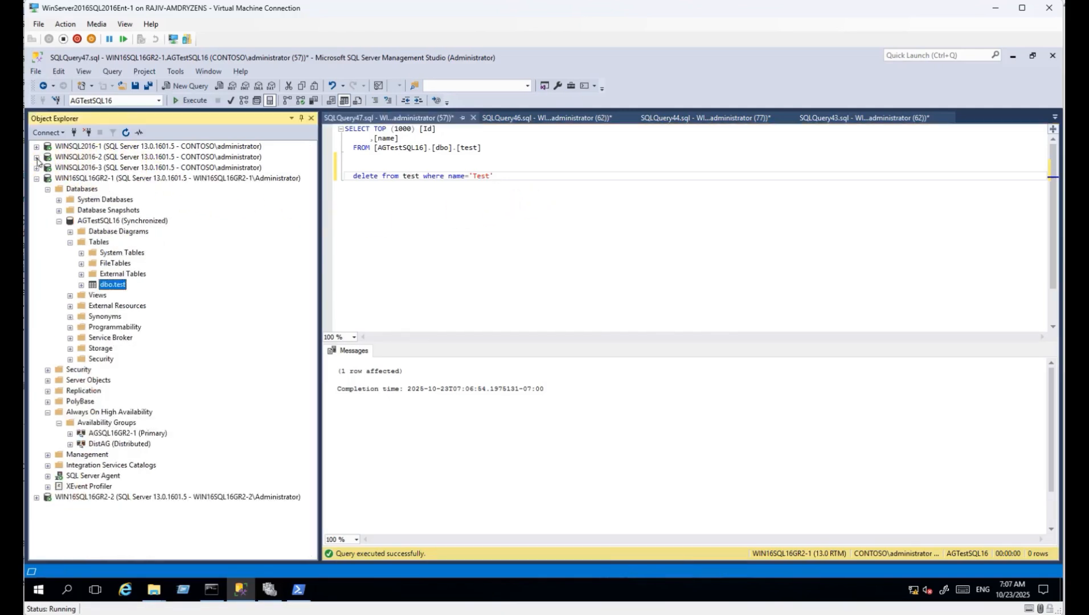
pyautogui.click(36, 178)
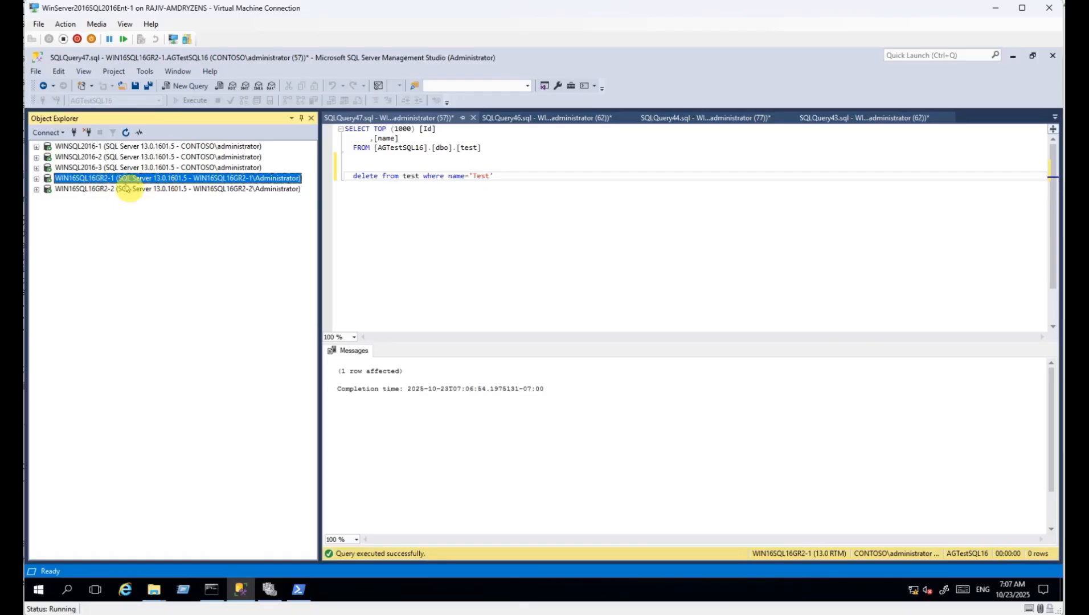
pyautogui.click(111, 158)
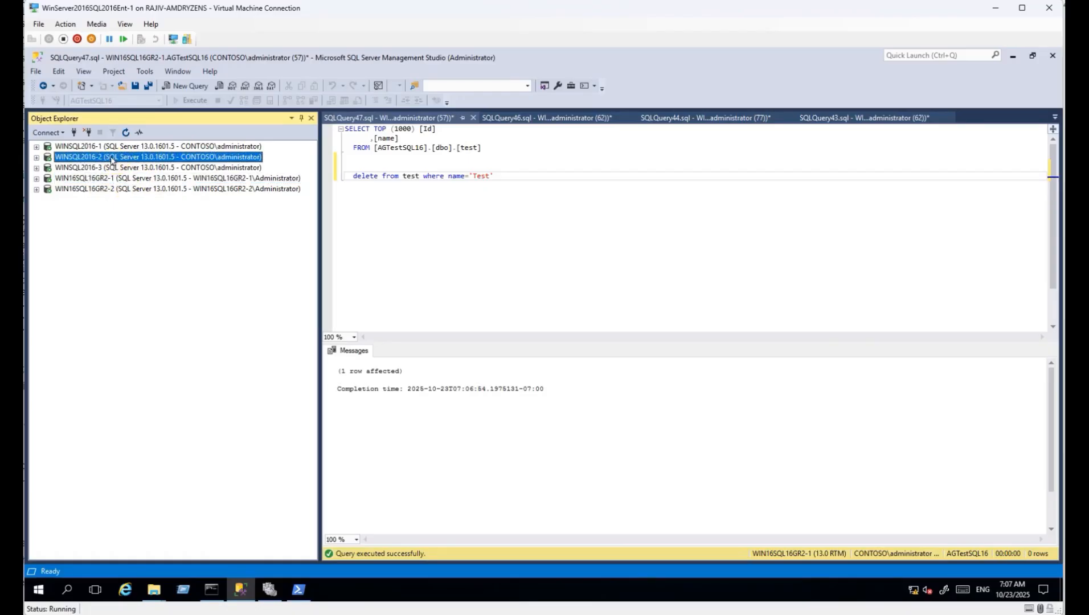
pyautogui.moveTo(509, 179); pyautogui.dragTo(460, 180)
pyautogui.click(116, 178)
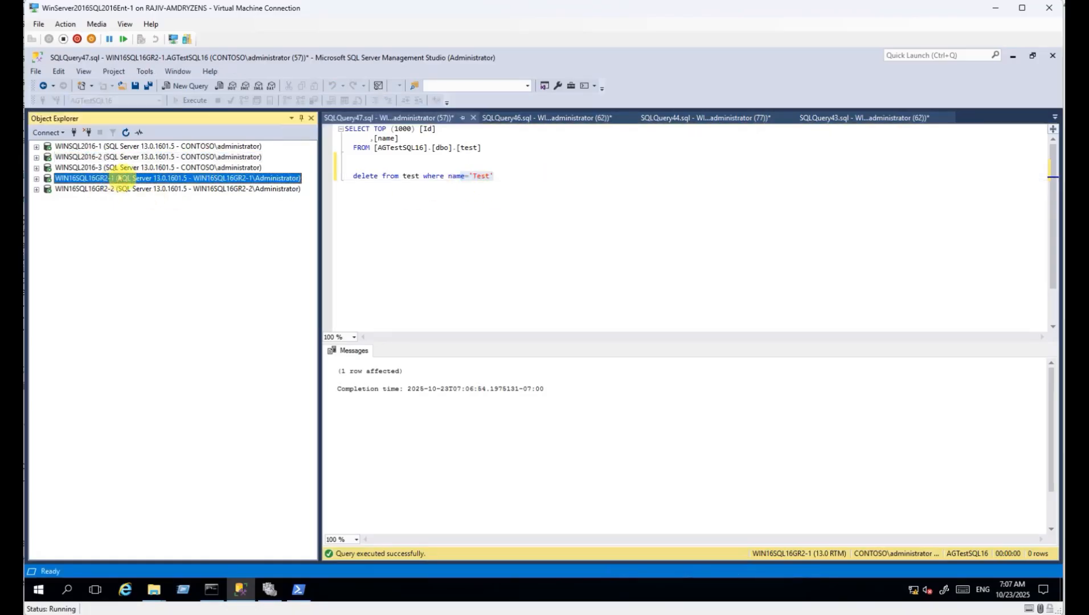
# Select the top 1000 rows of dbo.test in AGTestsql16 on WINSQL2016-2, showing 2 rows.
pyautogui.click(36, 157)
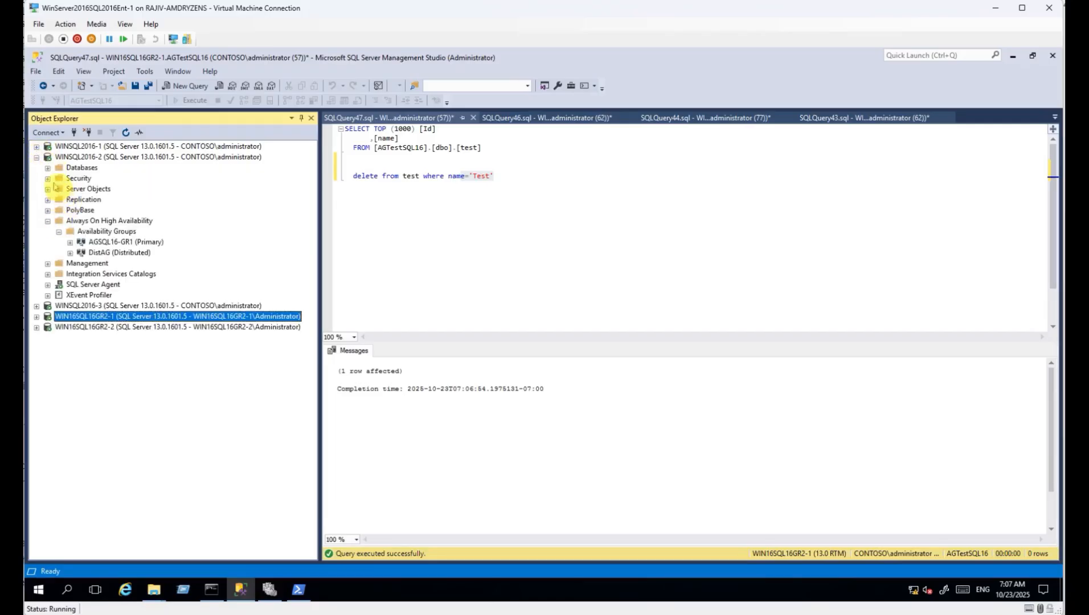
pyautogui.click(59, 200)
pyautogui.click(71, 221)
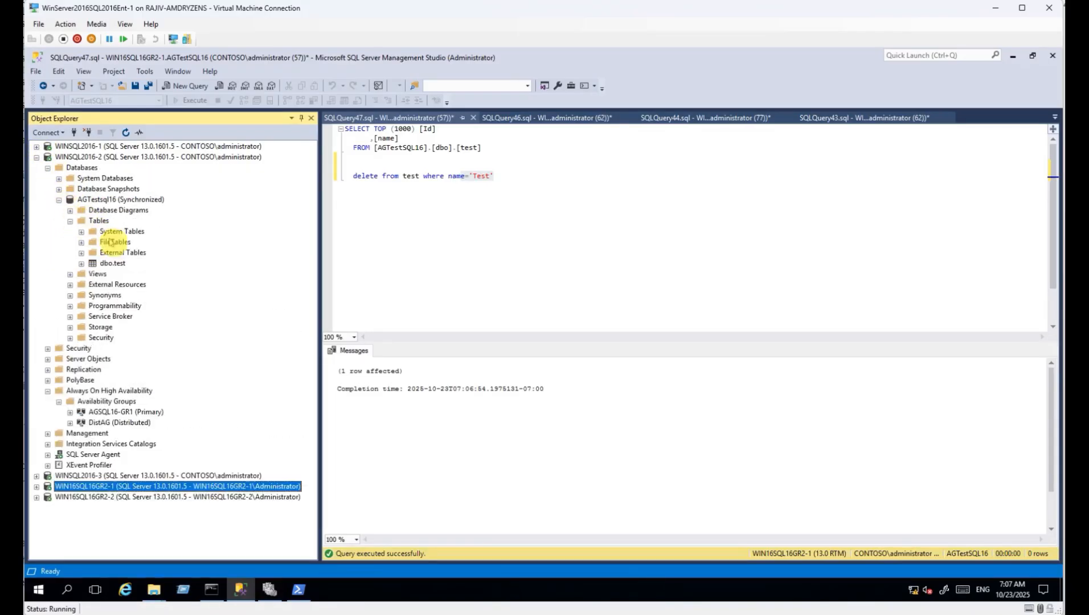
pyautogui.rightClick(111, 264)
pyautogui.click(171, 290)
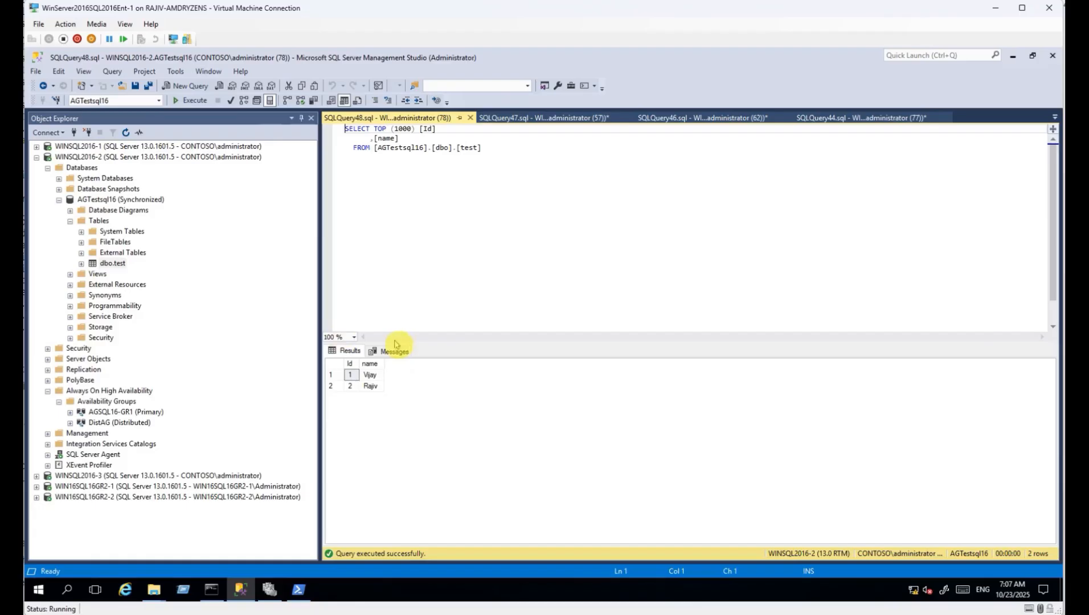
pyautogui.click(370, 385)
pyautogui.click(371, 375)
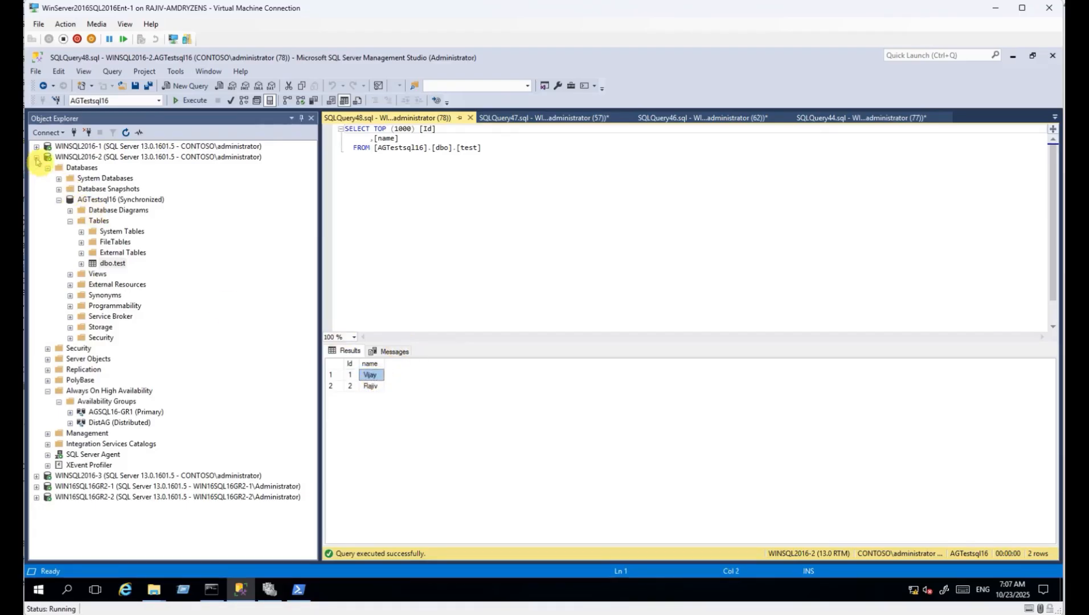
pyautogui.click(36, 157)
# Reconnect the test table query to WINSQL2016-1 and execute it again.
pyautogui.click(442, 181)
pyautogui.rightClick(413, 188)
pyautogui.moveTo(455, 270)
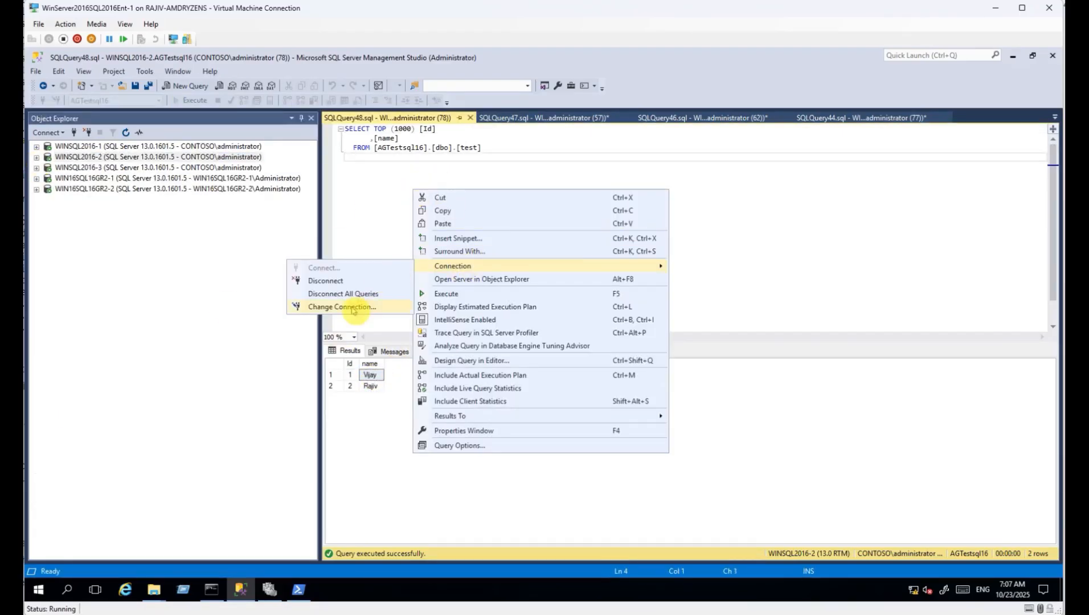
pyautogui.click(354, 311)
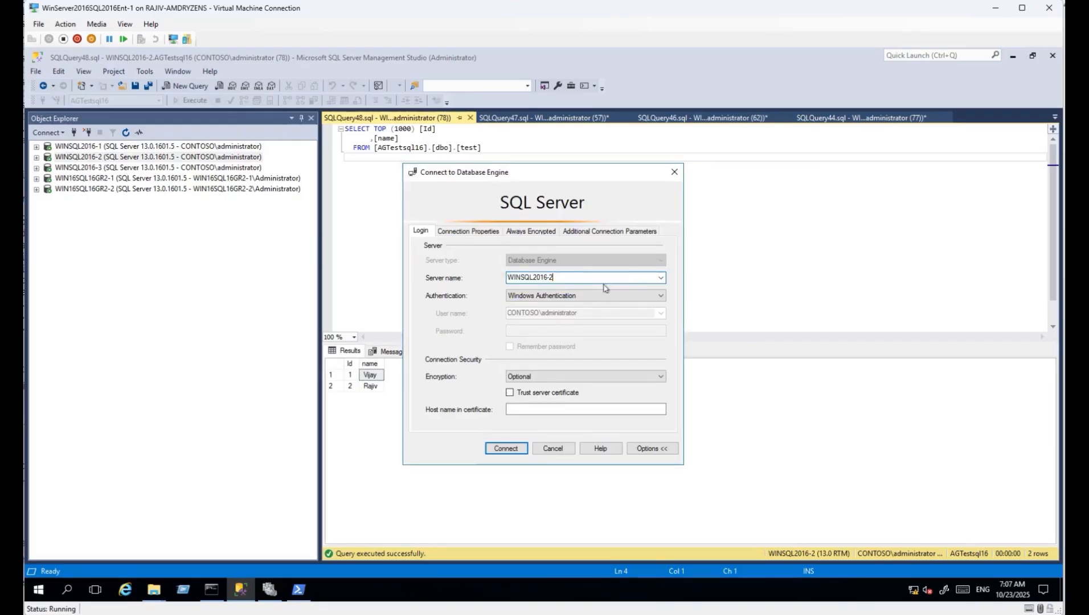
pyautogui.press('BackSpace')
pyautogui.write('1')
pyautogui.press('Return')
pyautogui.press('F5')
pyautogui.click(372, 388)
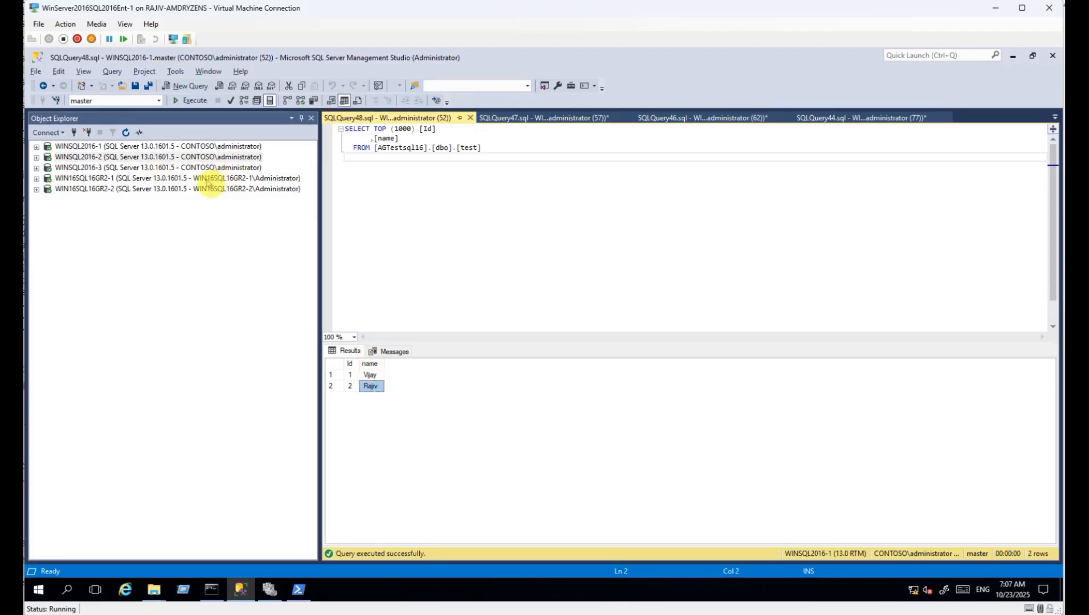
# Inspect the AGSQL16-GR1 availability group under WINSQL2016-2, then collapse that server.
pyautogui.click(36, 157)
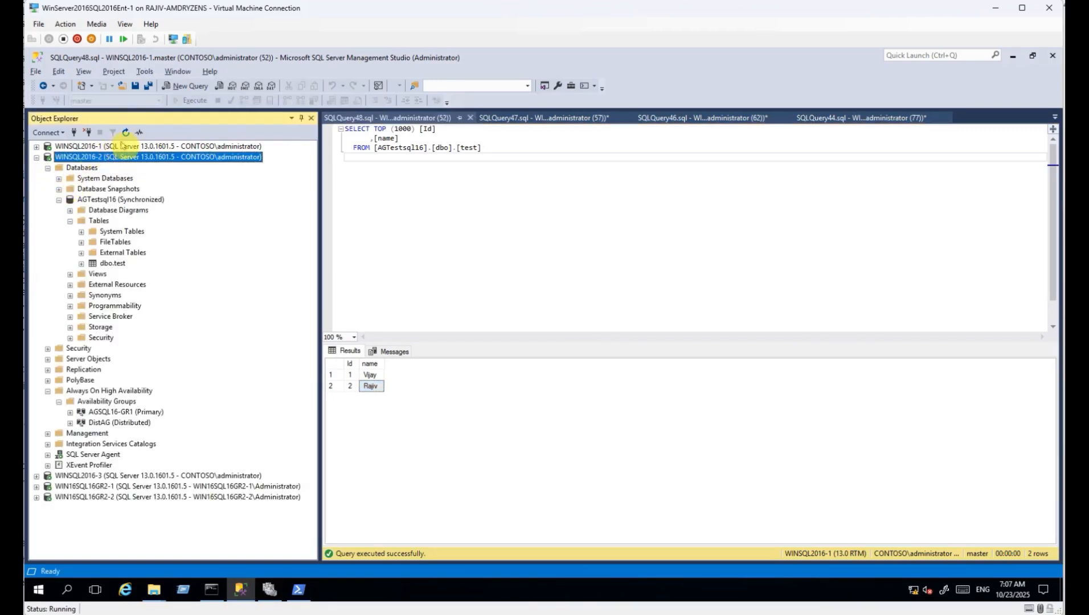
pyautogui.click(48, 167)
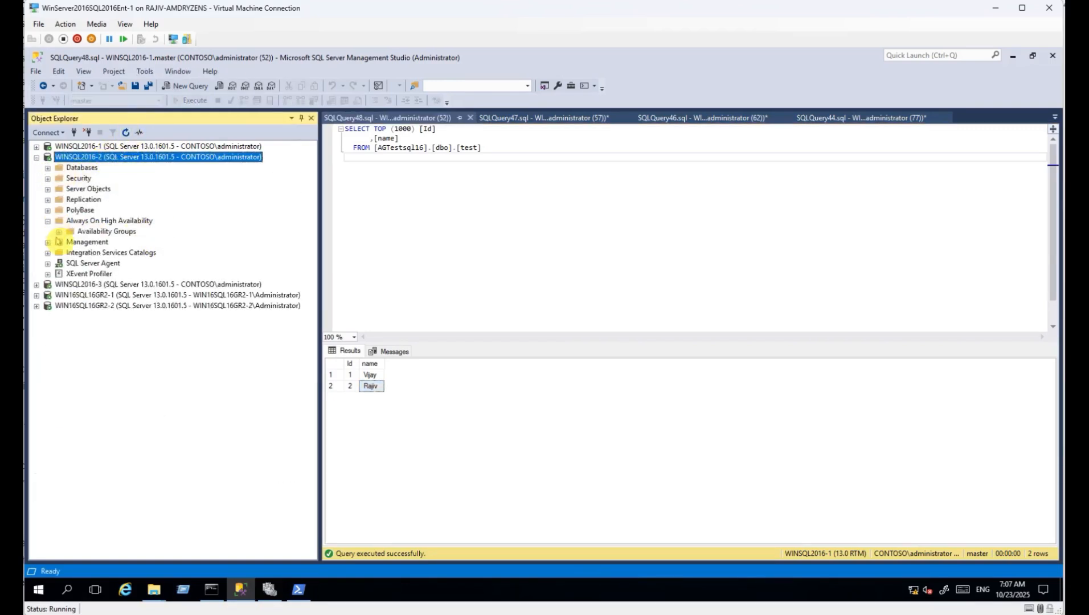
pyautogui.click(130, 242)
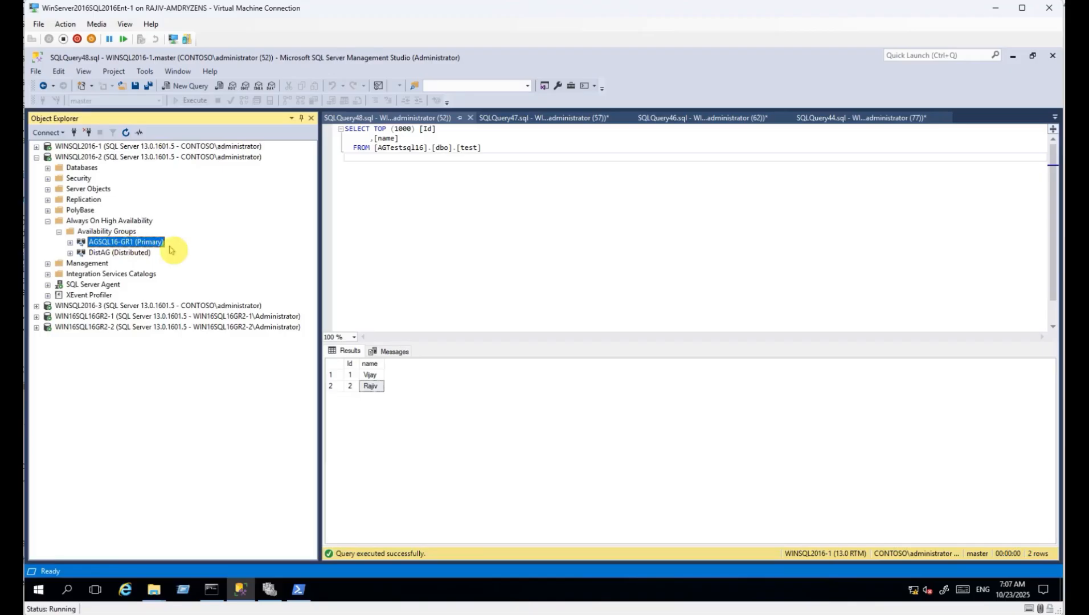
pyautogui.click(97, 160)
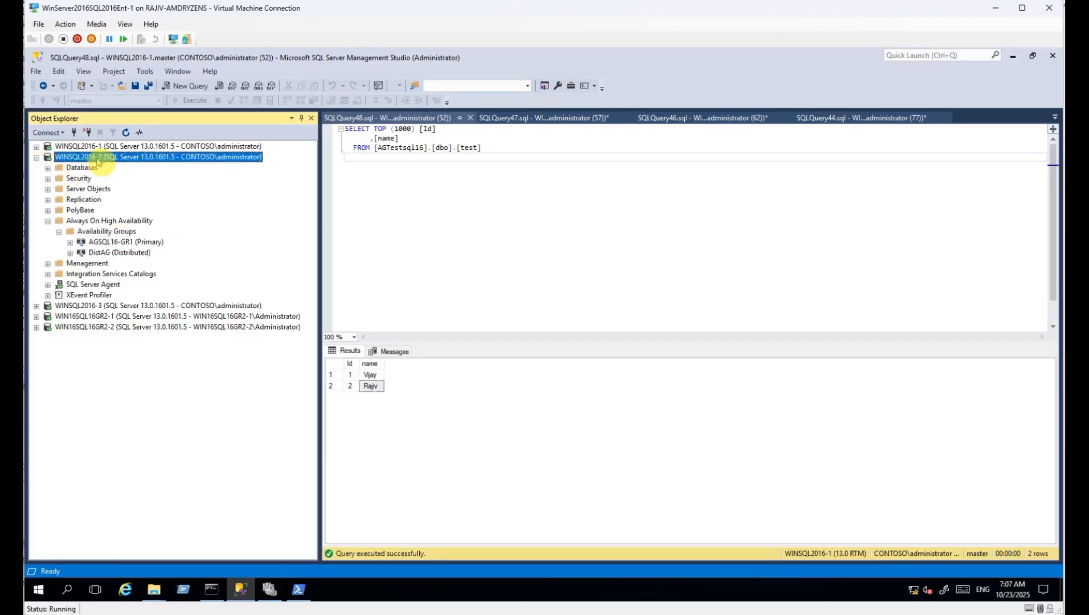
pyautogui.click(36, 157)
# Refresh WIN16SQL16GR2-1 and list its availability groups: AGSQL16GR2-1 Primary and DistAG Distributed.
pyautogui.click(36, 178)
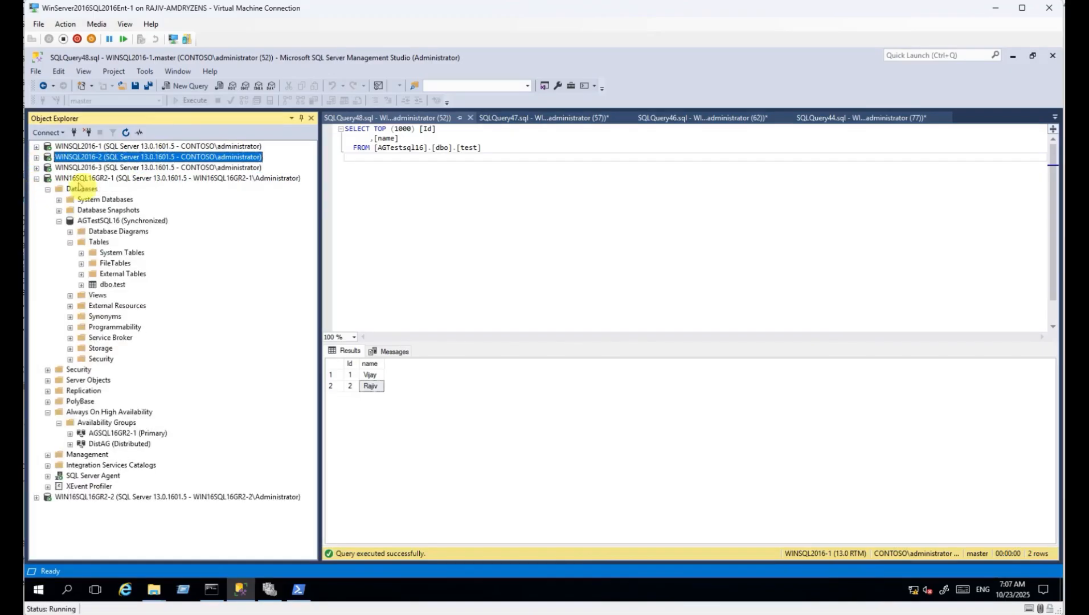
pyautogui.click(123, 177)
pyautogui.click(125, 132)
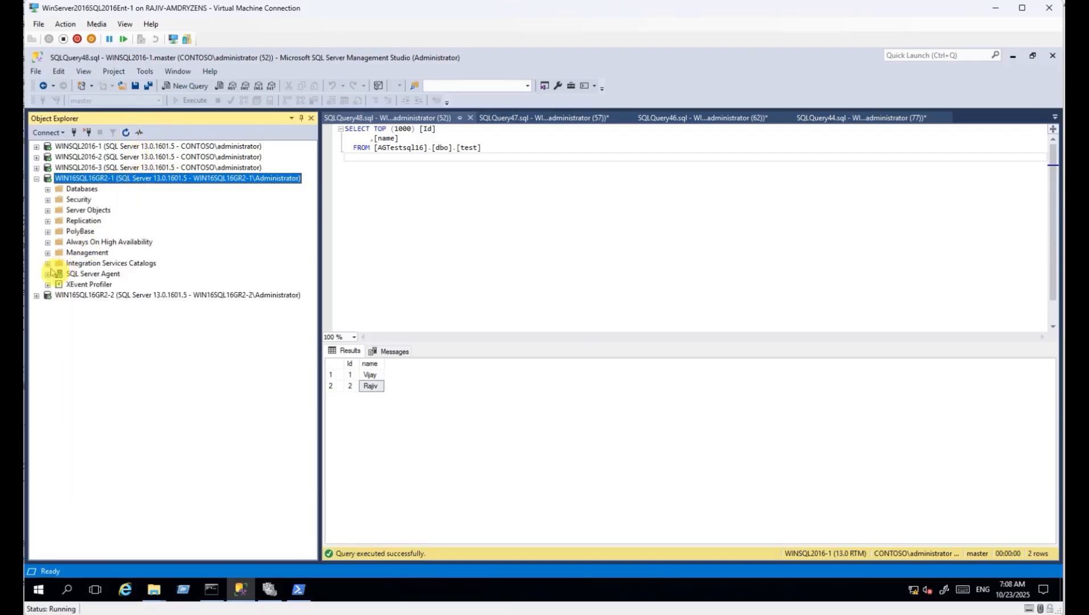
pyautogui.click(48, 242)
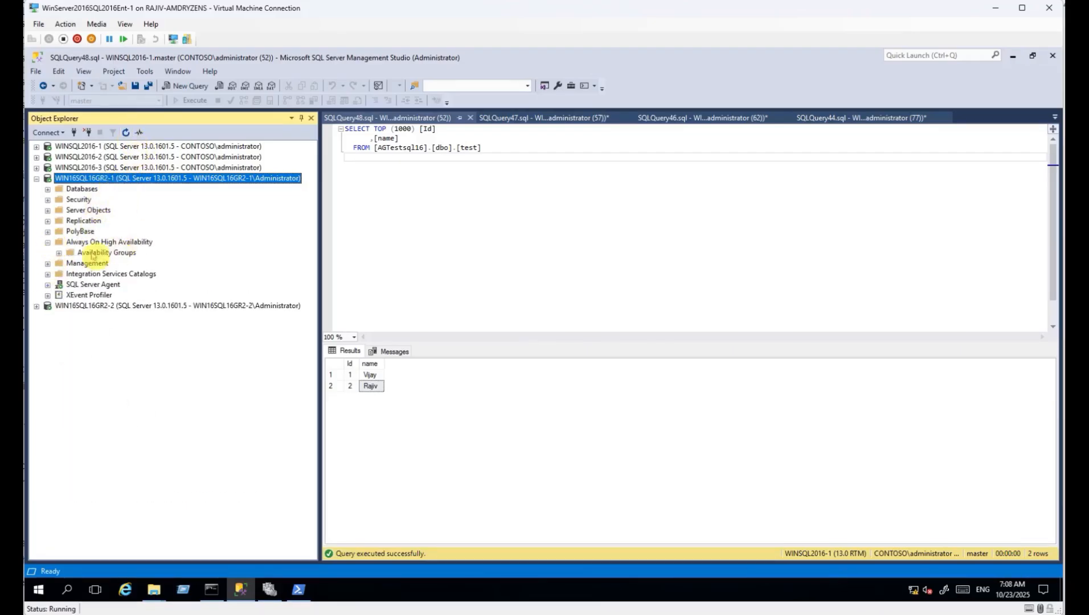
pyautogui.click(59, 252)
pyautogui.click(127, 263)
pyautogui.click(119, 273)
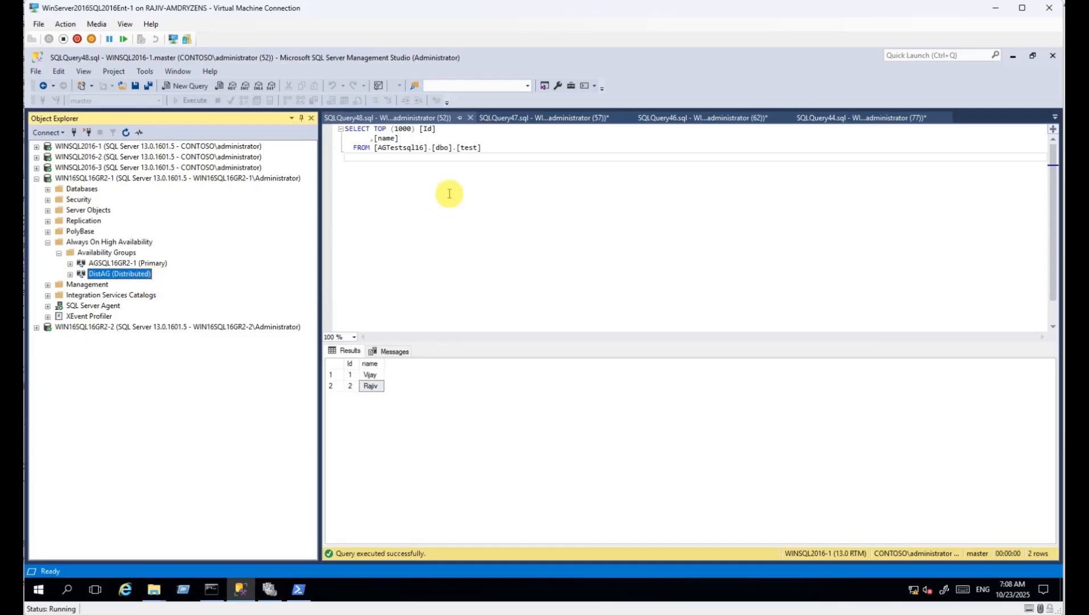
# Close SQLQuery48 and SQLQuery47 without saving changes.
pyautogui.click(470, 117)
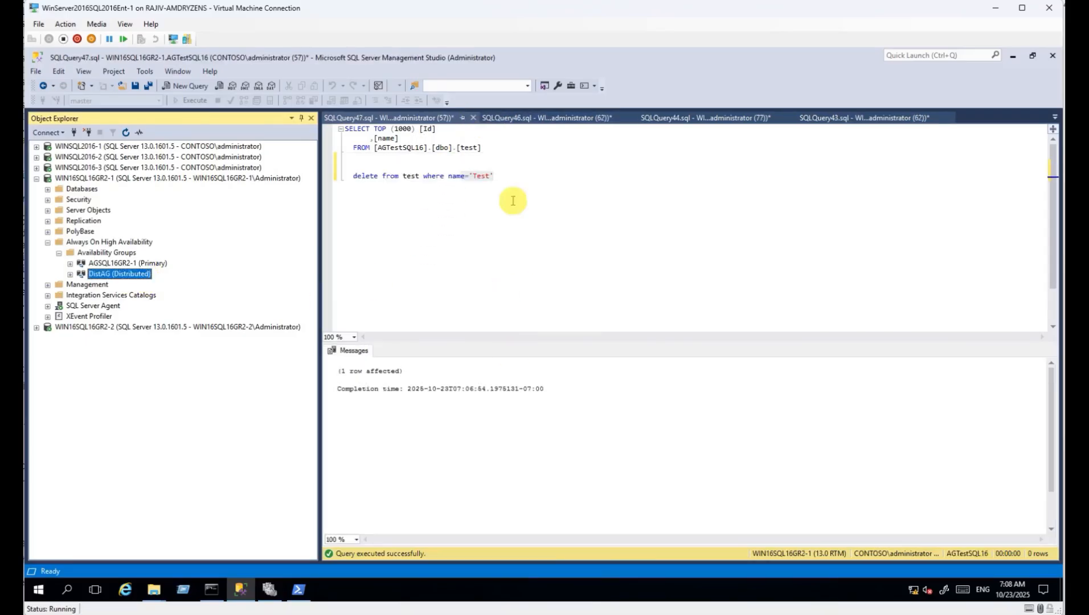
pyautogui.click(473, 118)
pyautogui.click(583, 389)
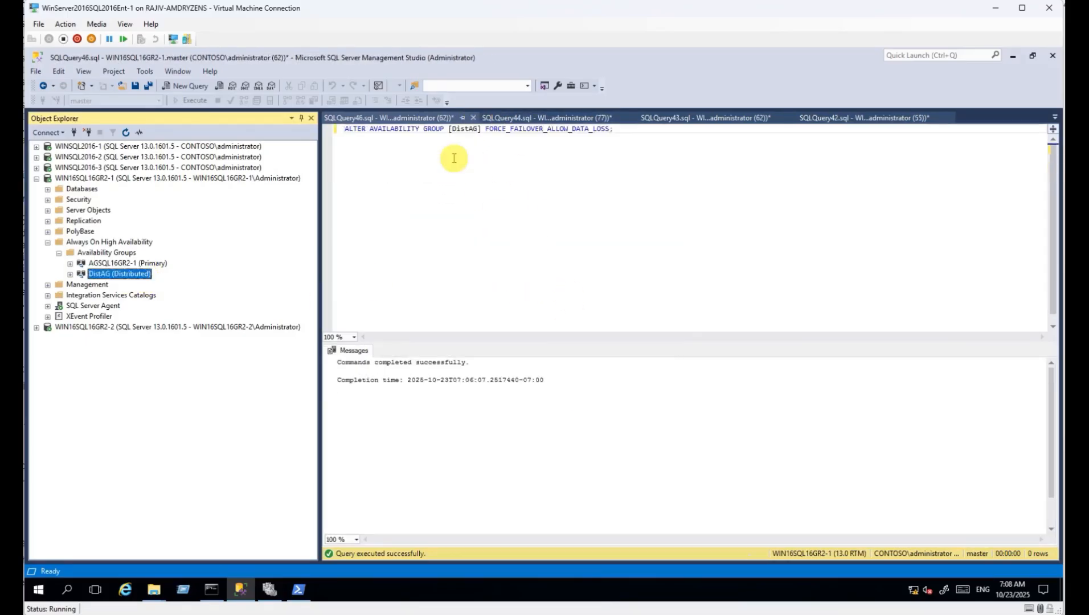
# Move the SET (ROLE = SECONDARY) statement from SQLQuery44 into SQLQuery46.
pyautogui.click(424, 130)
pyautogui.moveTo(415, 130); pyautogui.dragTo(560, 130)
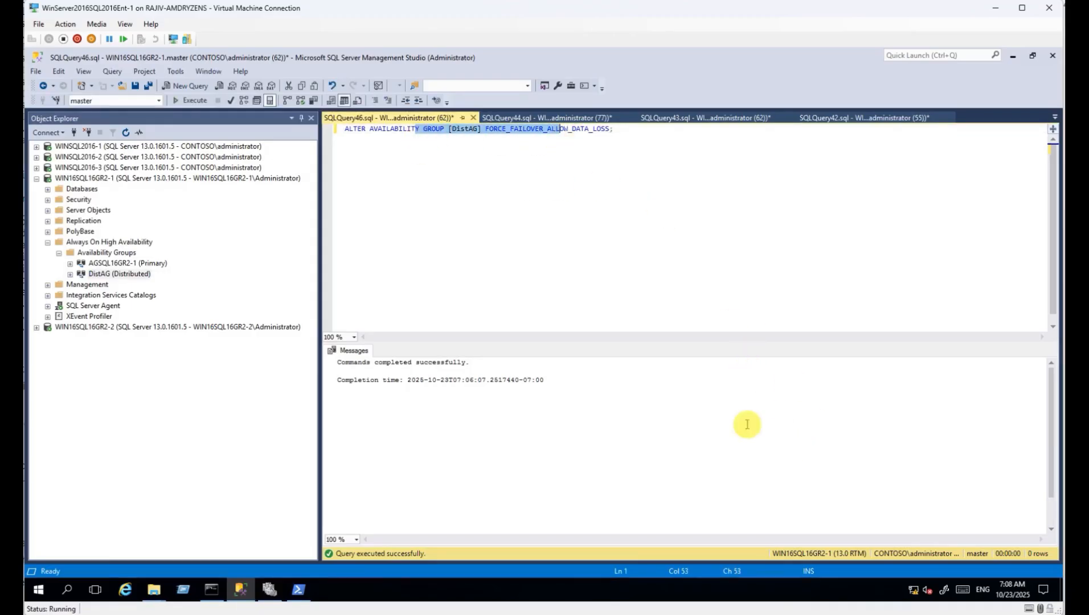
pyautogui.click(535, 118)
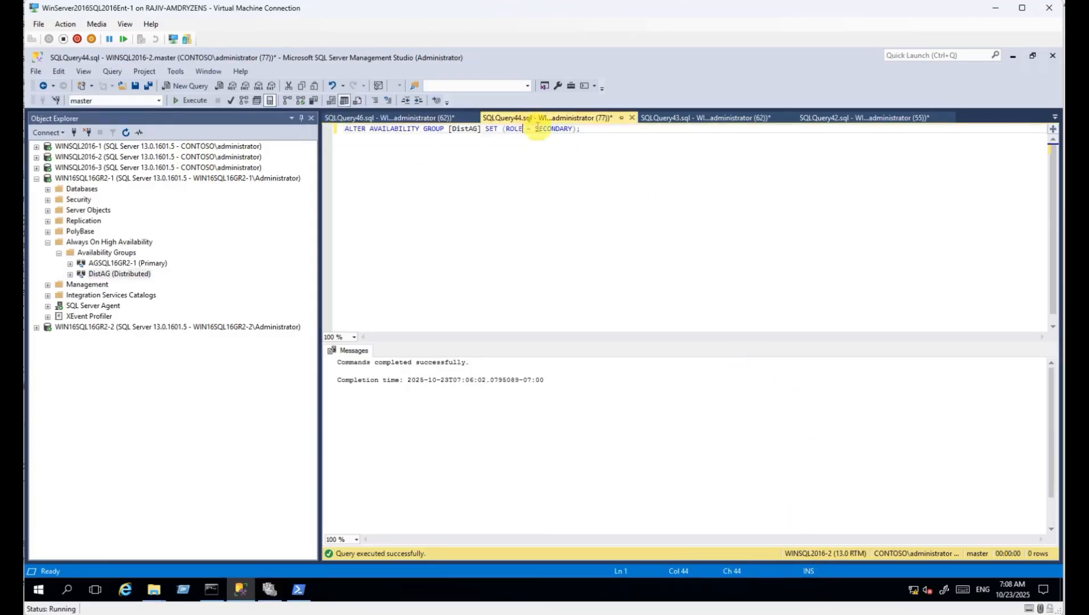
pyautogui.moveTo(596, 129); pyautogui.dragTo(467, 128)
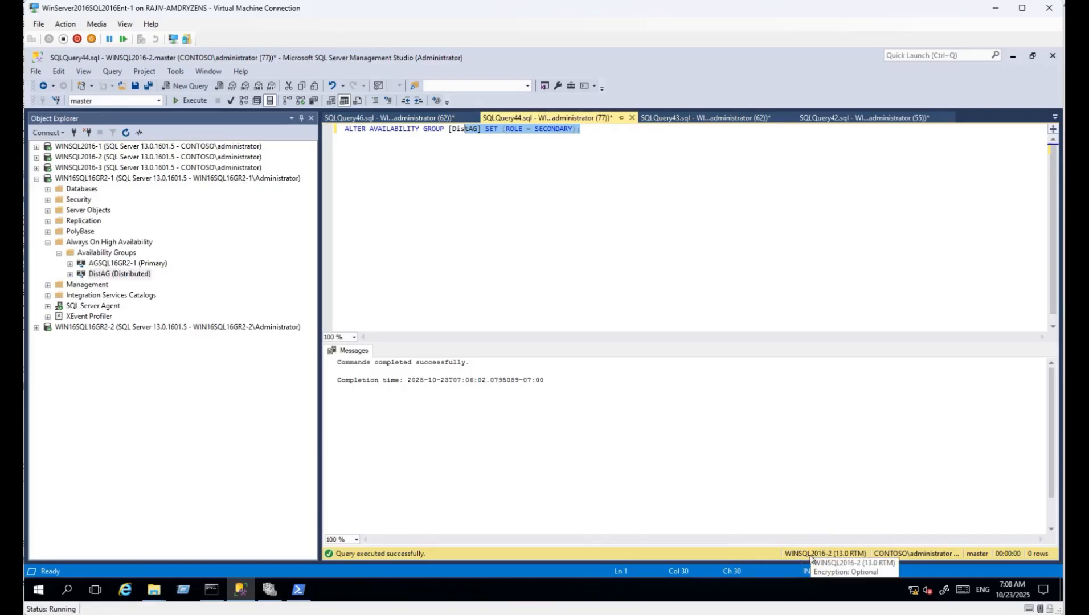
pyautogui.click(100, 157)
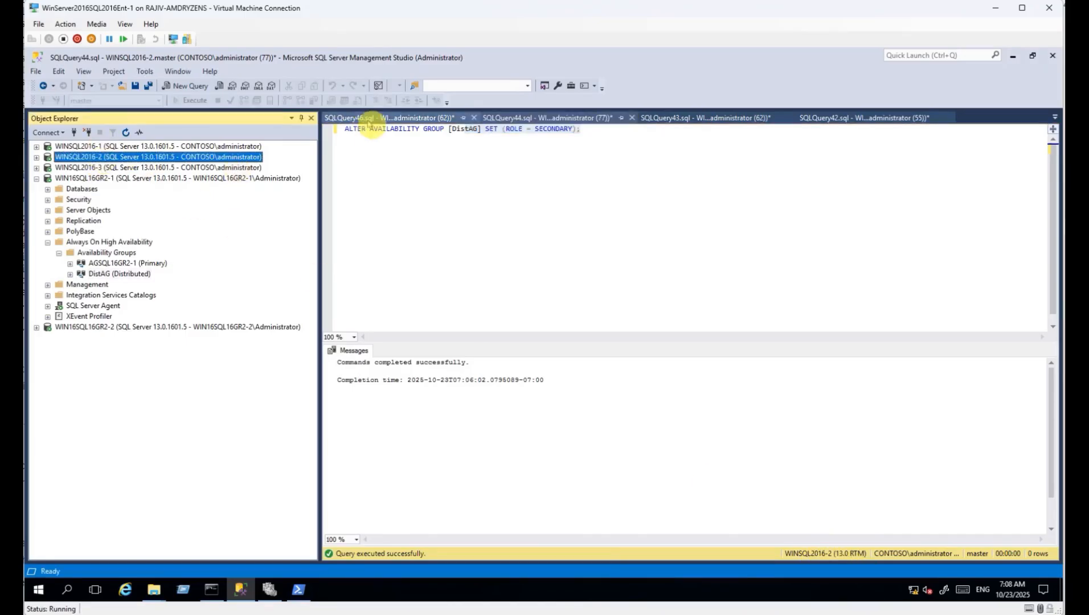
pyautogui.moveTo(627, 149); pyautogui.dragTo(232, 167)
pyautogui.hotkey('ctrl', 'c')
pyautogui.press('Delete')
pyautogui.click(377, 118)
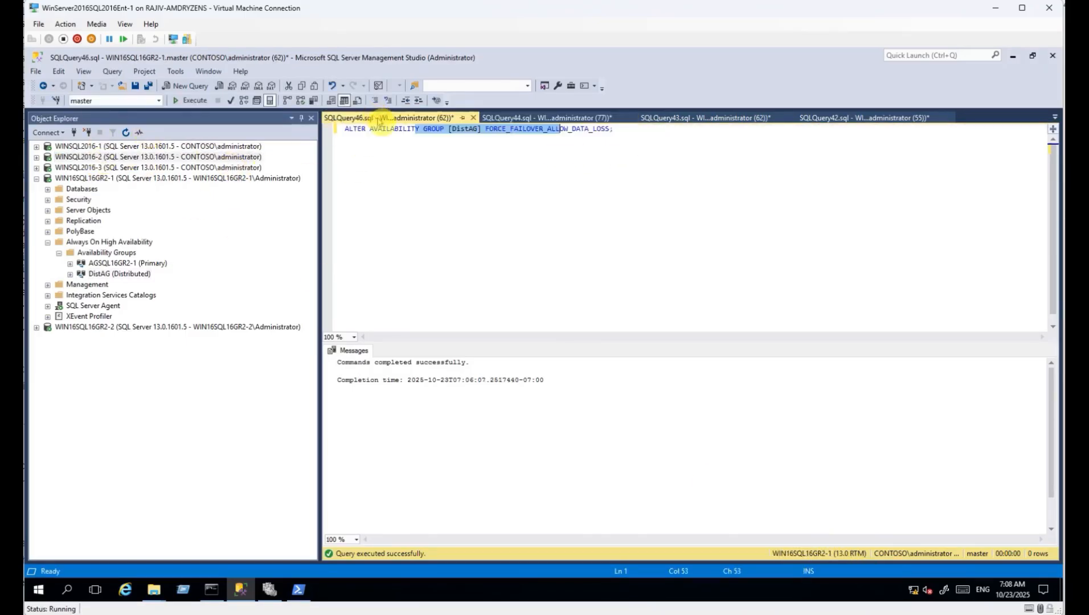
pyautogui.click(688, 194)
pyautogui.hotkey('ctrl', 'v')
# Move the FORCE_FAILOVER_ALLOW_DATA_LOSS statement from SQLQuery46 into SQLQuery44.
pyautogui.moveTo(614, 129); pyautogui.dragTo(278, 119)
pyautogui.hotkey('ctrl', 'c')
pyautogui.press('Delete')
pyautogui.click(540, 118)
pyautogui.hotkey('ctrl', 'v')
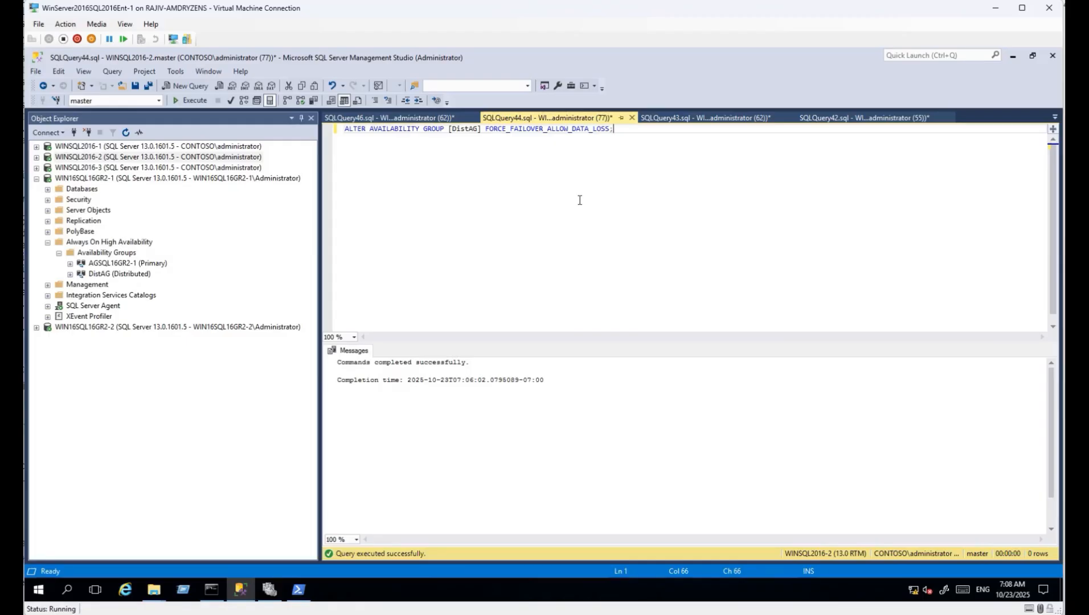
# Select the set-secondary statement in SQLQuery46 for WIN16SQL16GR2-1.
pyautogui.click(426, 118)
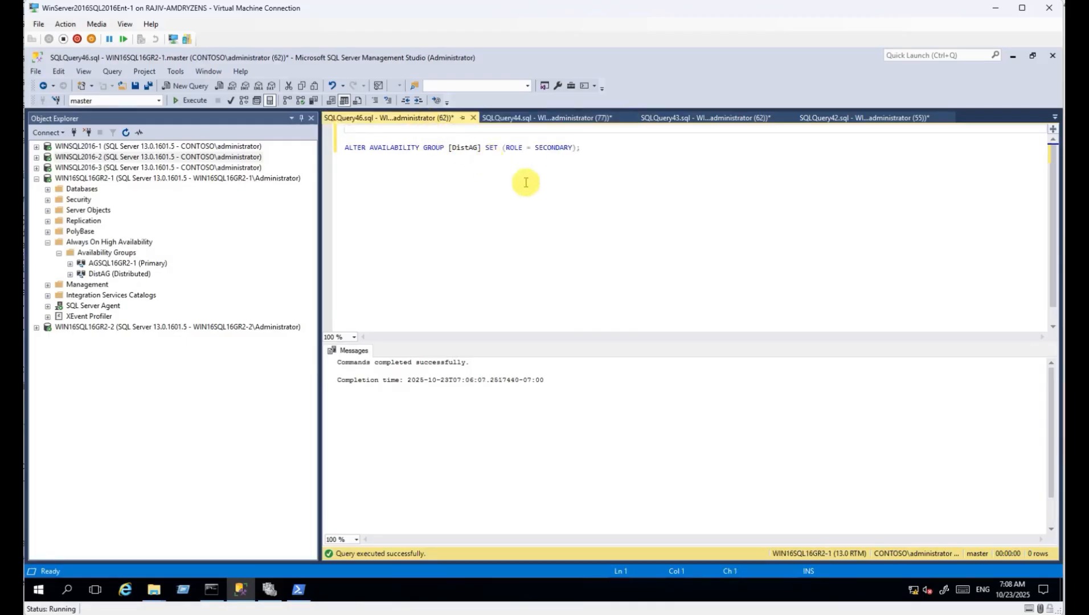
pyautogui.click(111, 329)
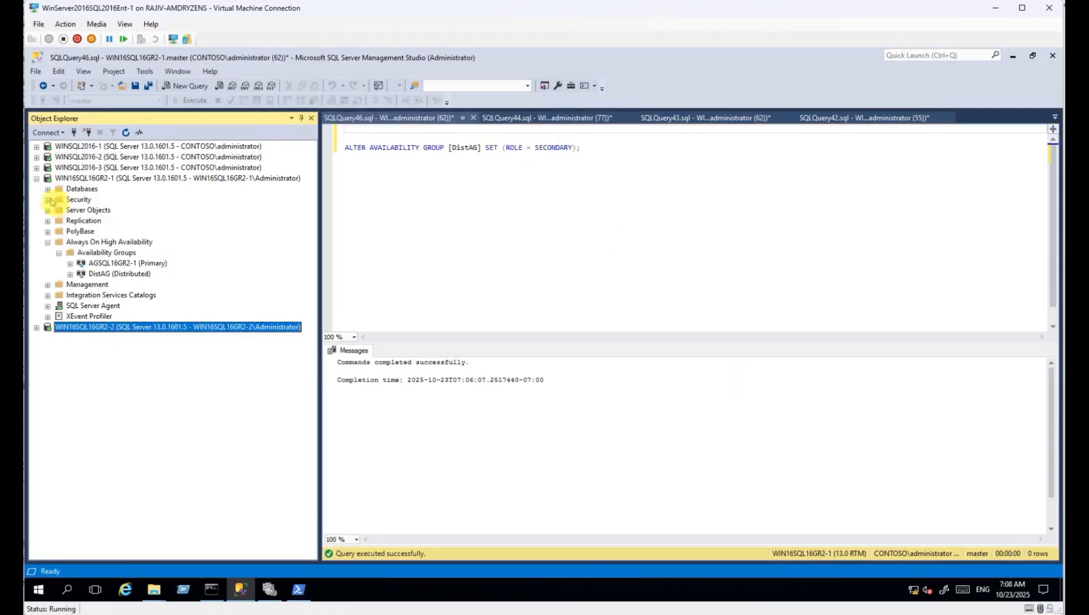
pyautogui.click(114, 178)
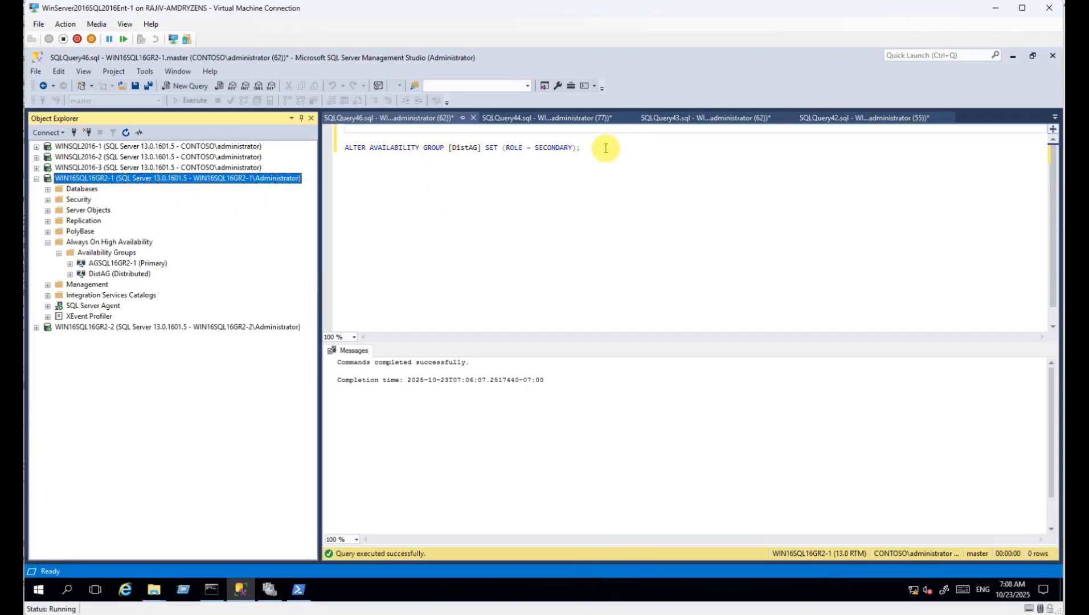
pyautogui.moveTo(606, 148); pyautogui.dragTo(312, 127)
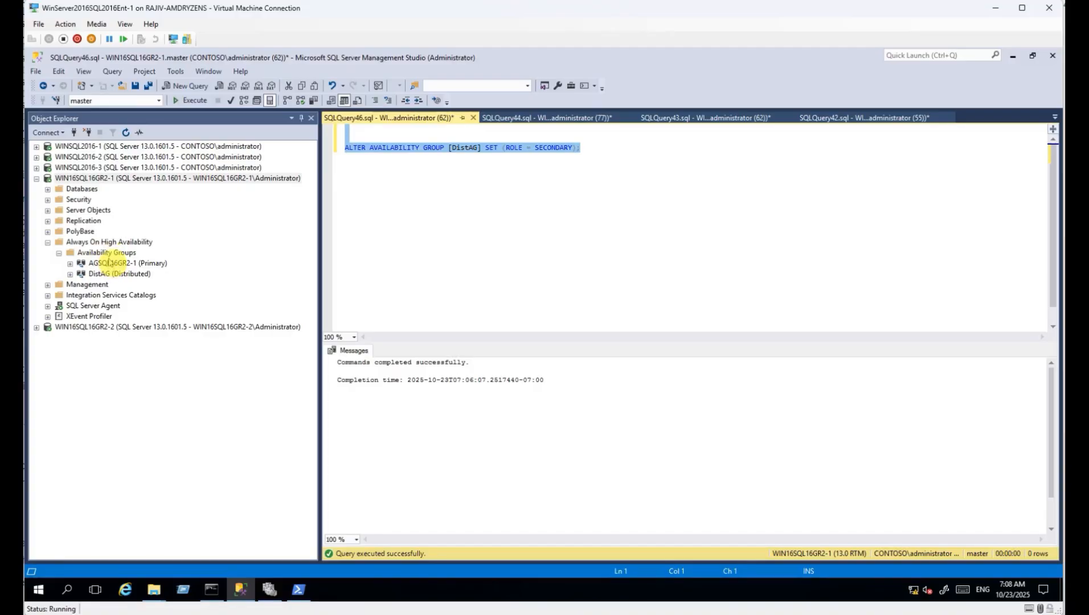
# Review the AGSQL16GR2-1 and AGSQL16-GR1 health dashboards, then return to SQLQuery46.
pyautogui.rightClick(109, 263)
pyautogui.click(136, 315)
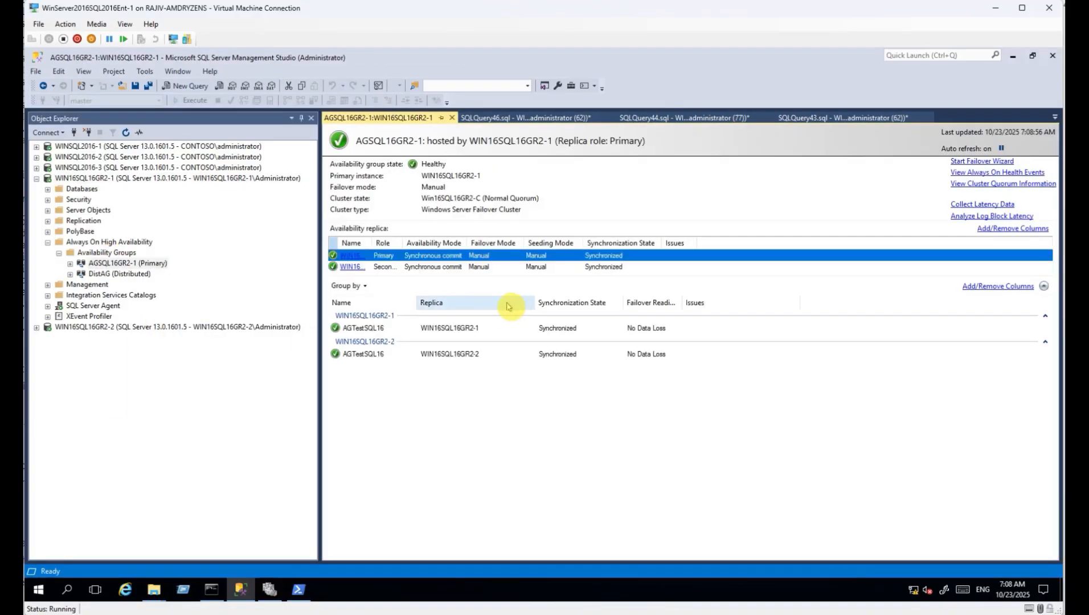
pyautogui.click(451, 118)
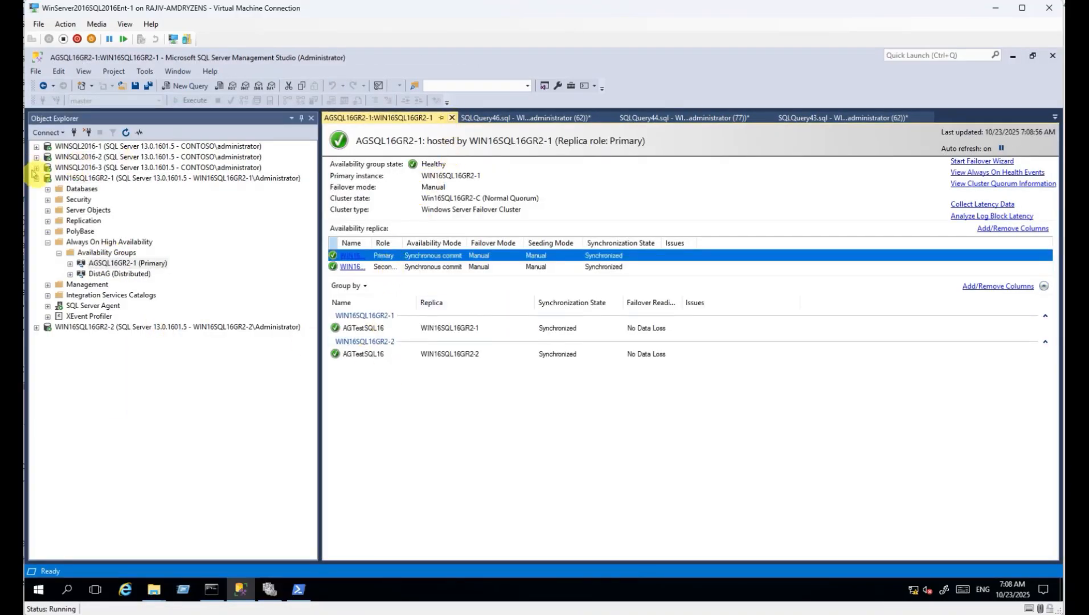
pyautogui.click(36, 178)
pyautogui.click(36, 157)
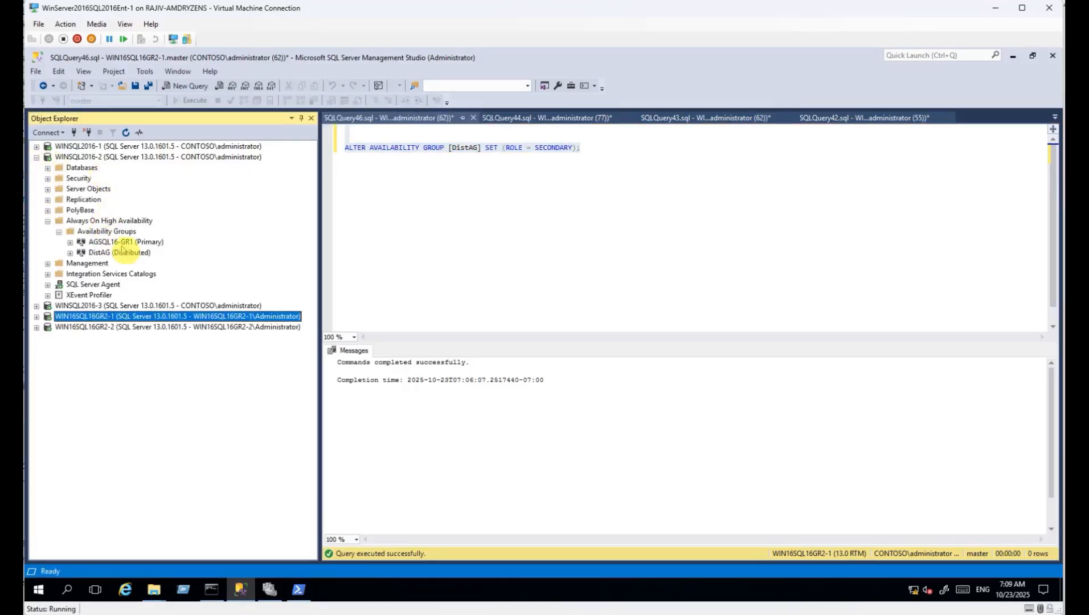
pyautogui.rightClick(121, 242)
pyautogui.click(185, 291)
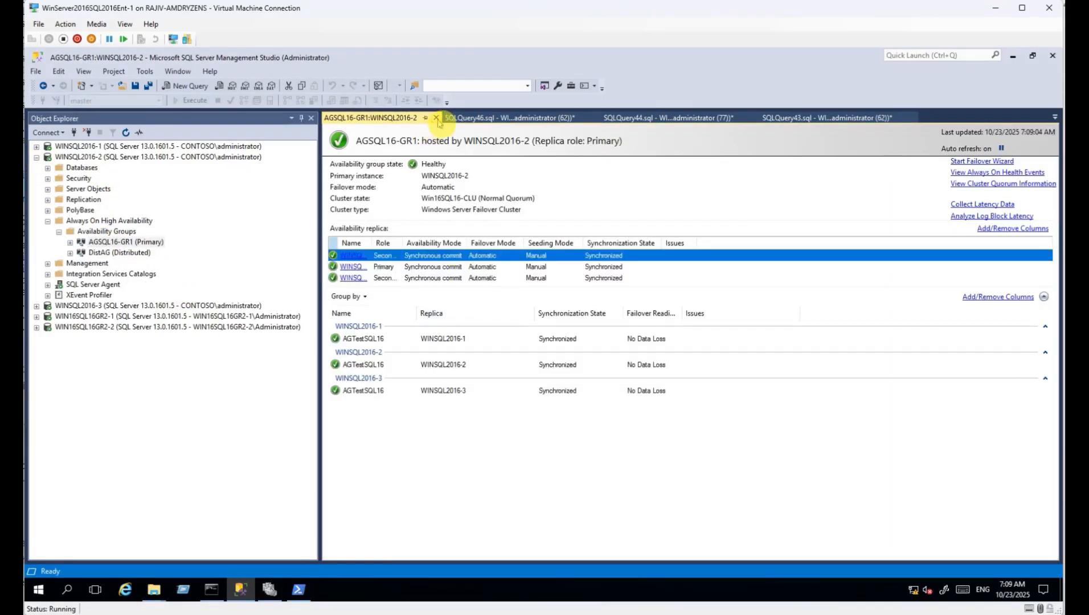
pyautogui.click(451, 118)
pyautogui.click(443, 214)
pyautogui.click(221, 319)
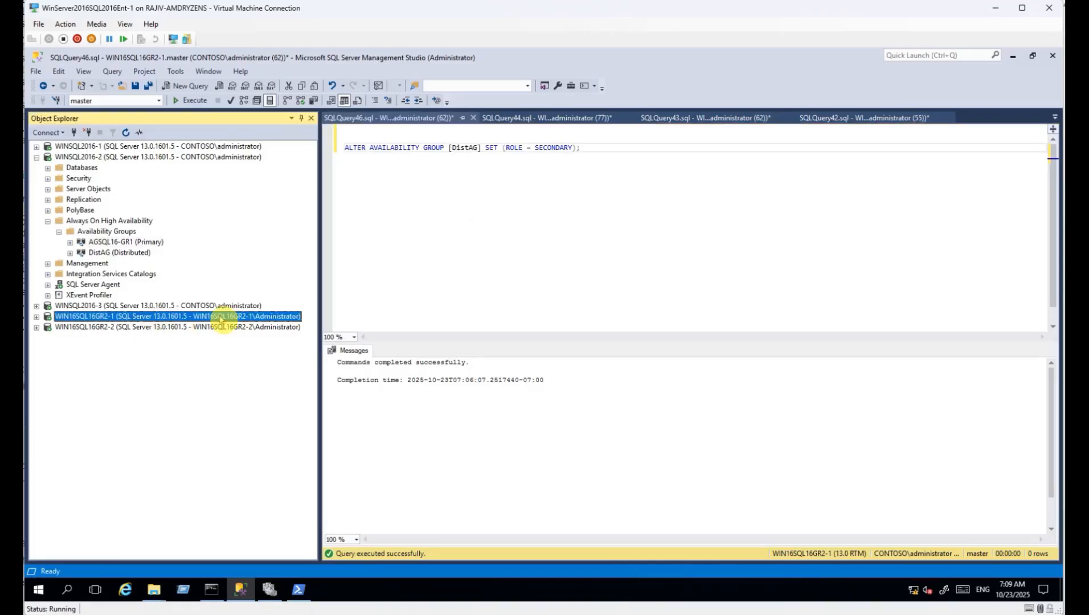
pyautogui.click(464, 202)
# Run DistAG set-secondary on WIN16SQL16GR2-1, then re-run its forced failover on WINSQL2016-2.
pyautogui.click(192, 100)
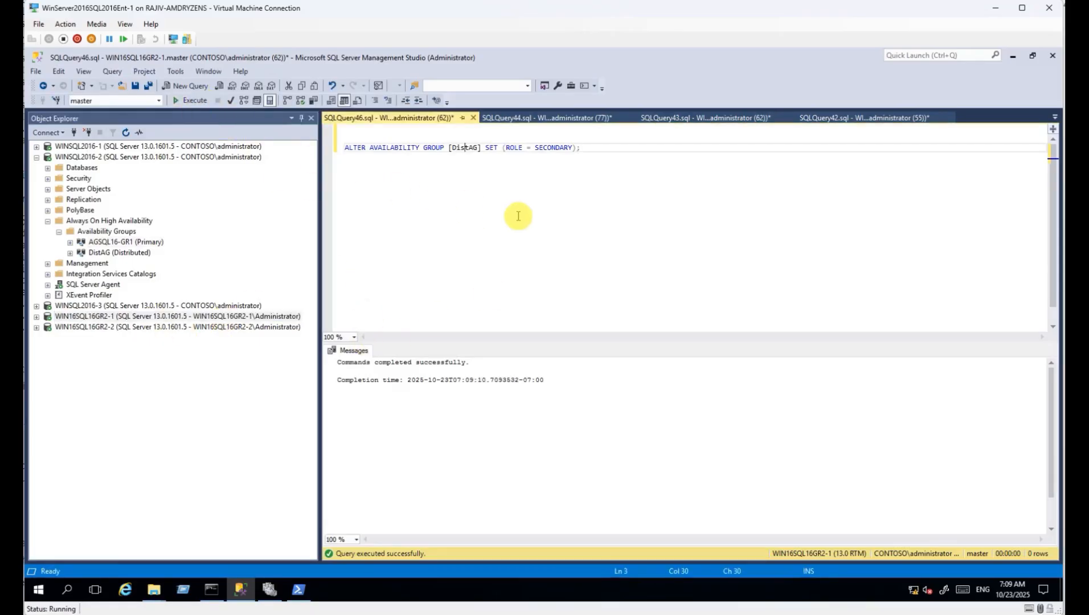
pyautogui.click(507, 120)
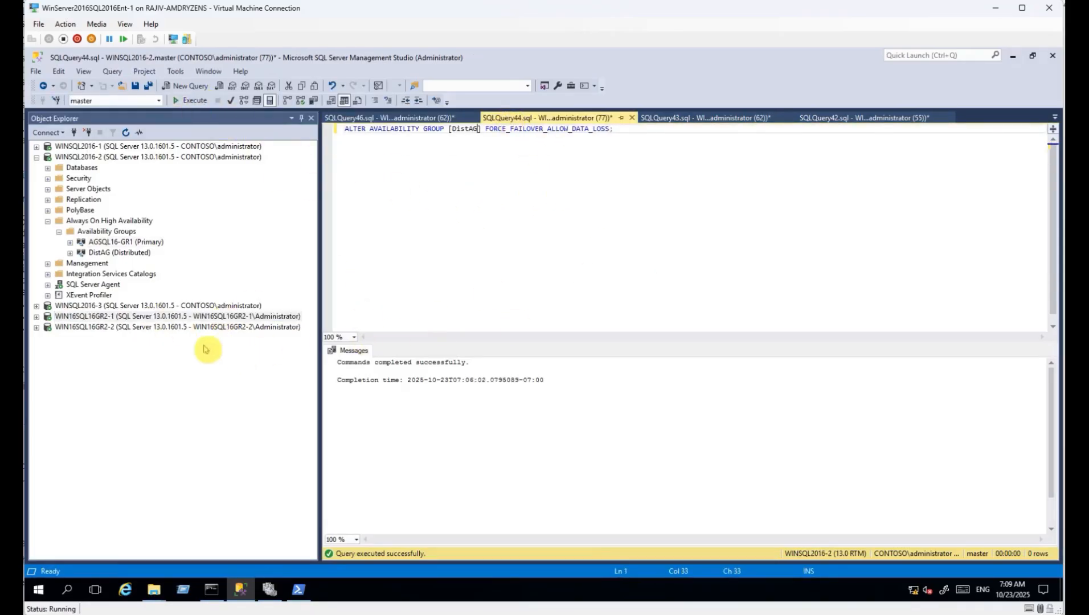
pyautogui.click(129, 317)
pyautogui.click(111, 157)
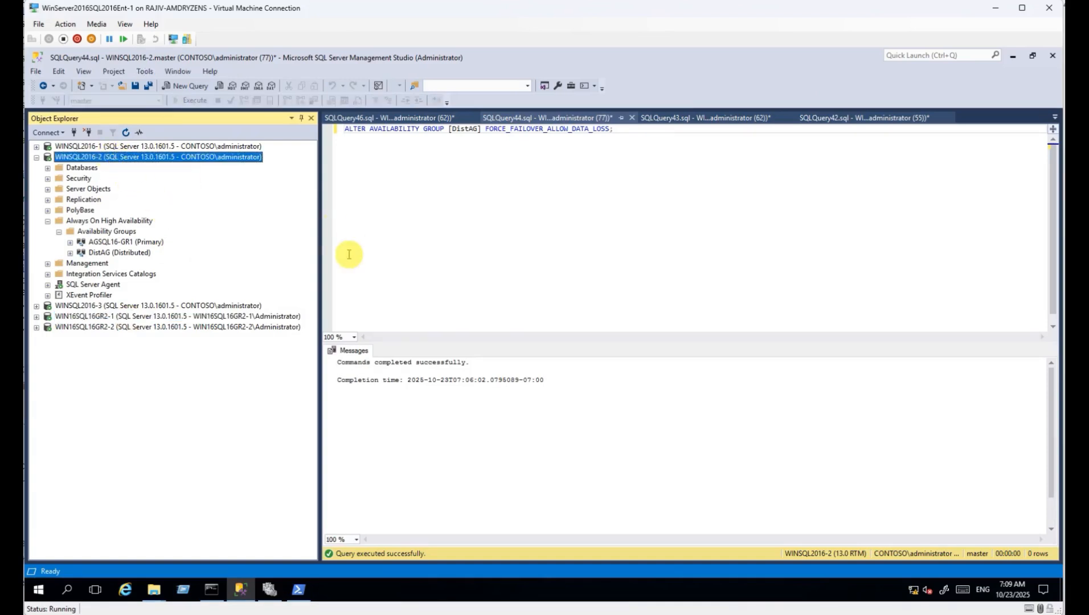
pyautogui.click(407, 170)
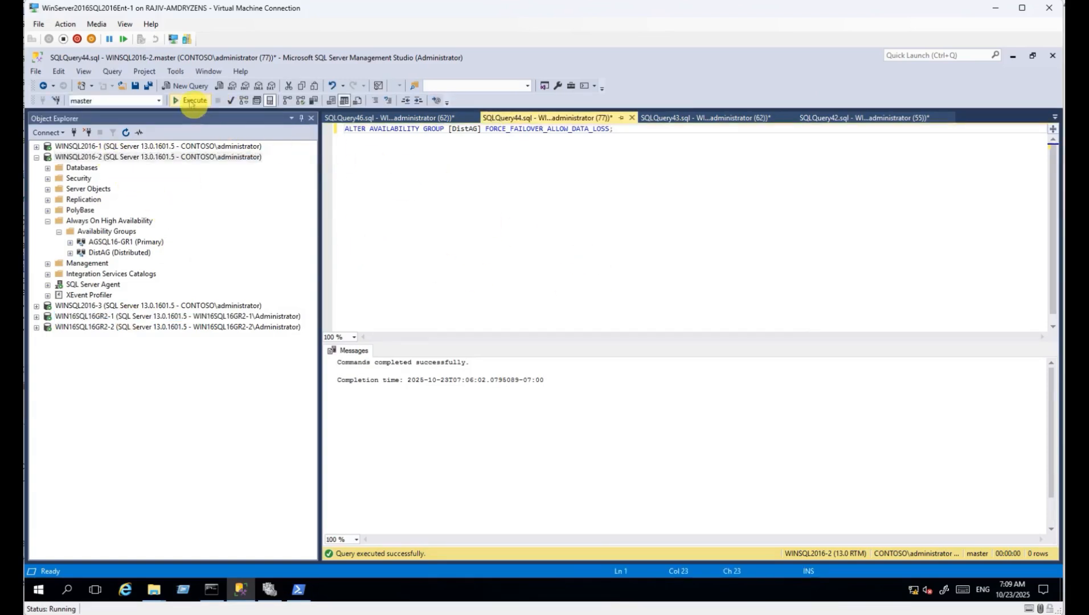
pyautogui.click(190, 101)
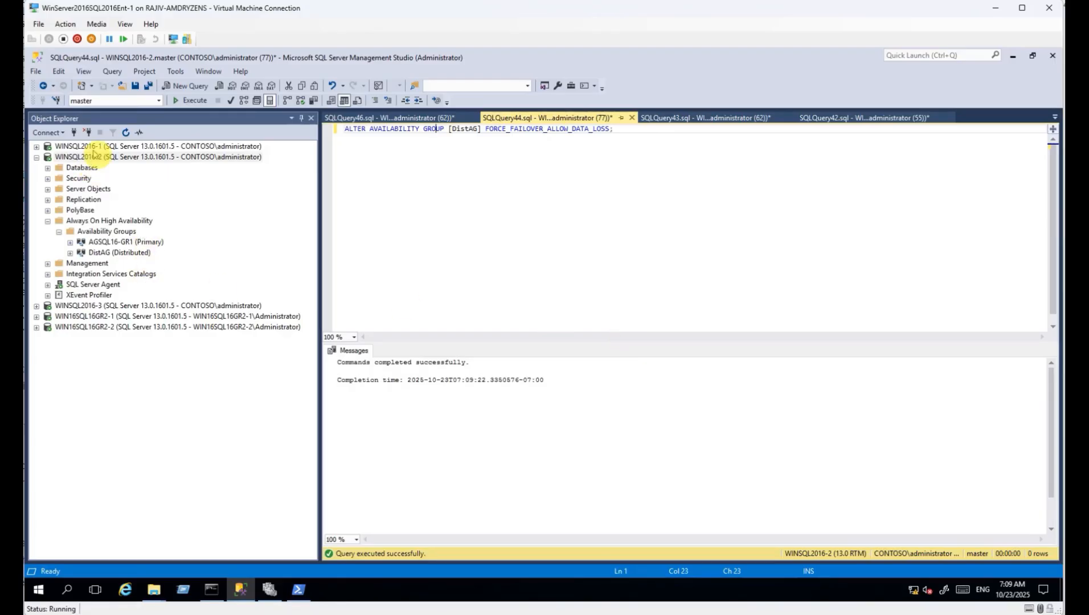
# Refresh WINSQL2016-2 and expand its availability groups to DistAG, plus the WIN16SQL16GR2-1 tree.
pyautogui.click(91, 157)
pyautogui.click(126, 132)
pyautogui.click(76, 284)
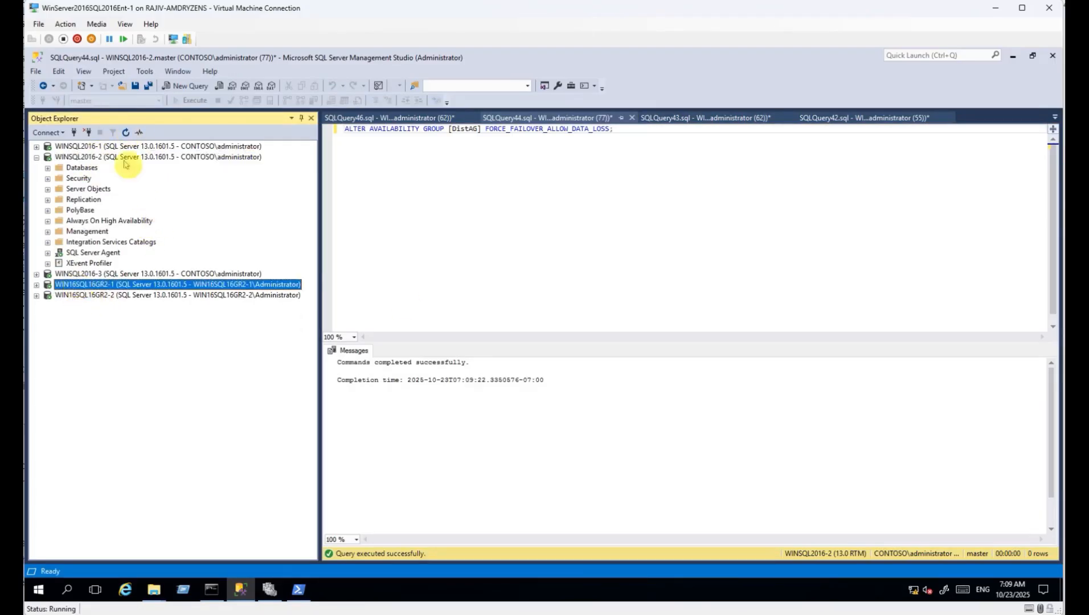
pyautogui.click(36, 284)
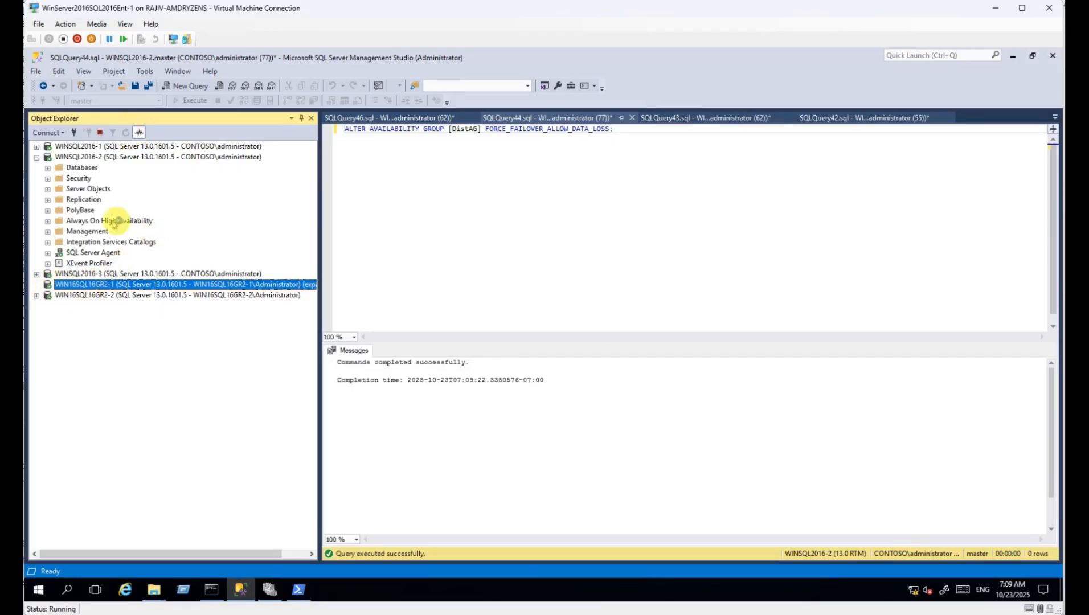
pyautogui.click(47, 221)
pyautogui.click(58, 232)
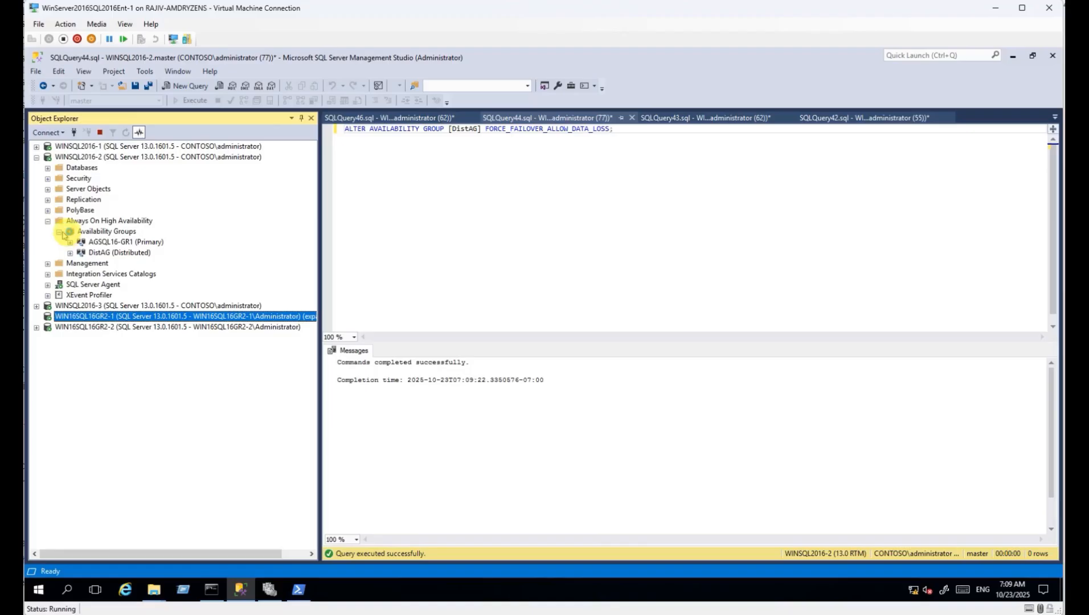
pyautogui.click(108, 254)
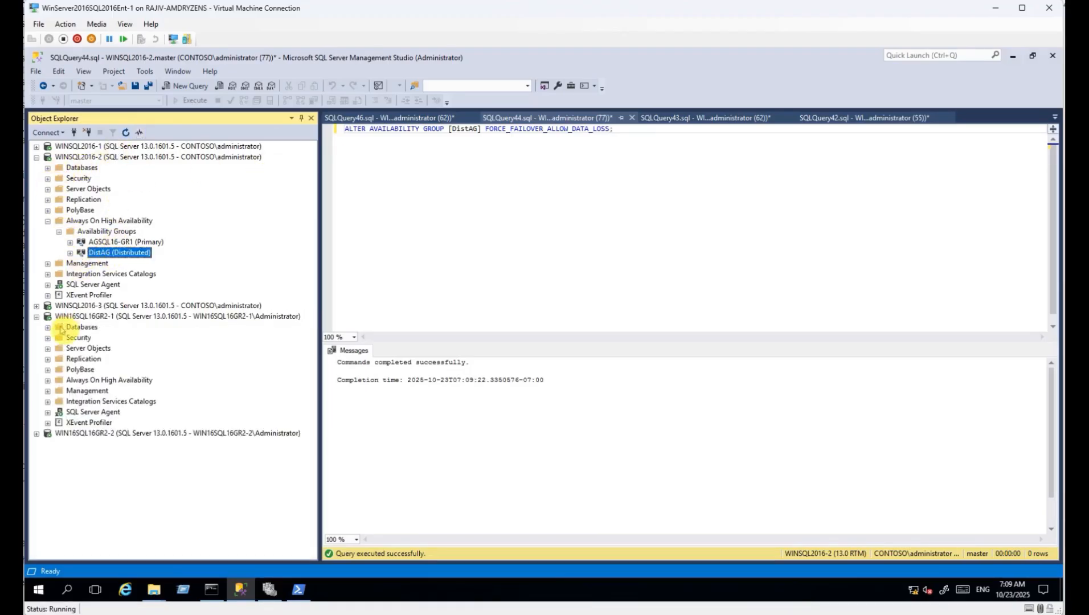
# Select the top 1000 rows of dbo.test in AGTestsql16 on WINSQL2016-2.
pyautogui.click(48, 168)
pyautogui.click(59, 199)
pyautogui.click(70, 221)
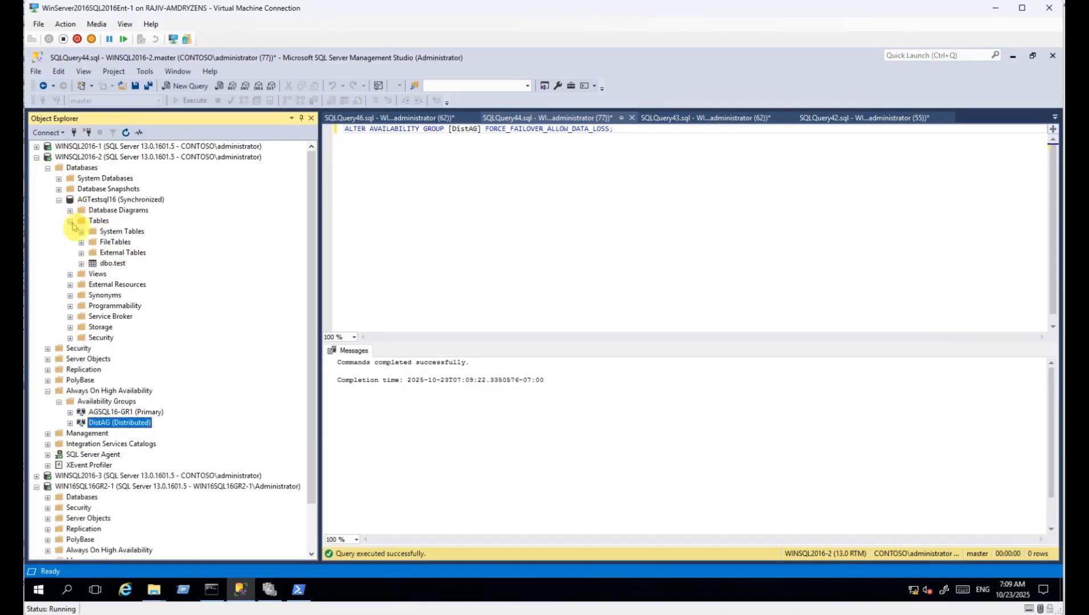
pyautogui.rightClick(112, 263)
pyautogui.click(148, 294)
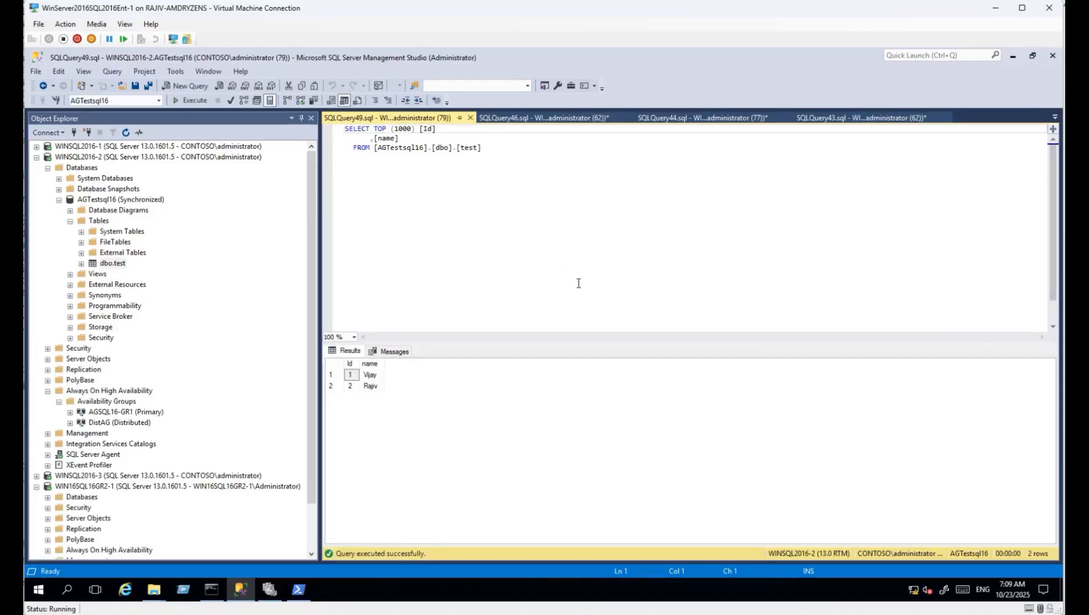
# Write and run an insert of 'XYZ' into dbo.test, getting 1 row affected.
pyautogui.click(530, 173)
pyautogui.write("inesrt into test values('XYZ")
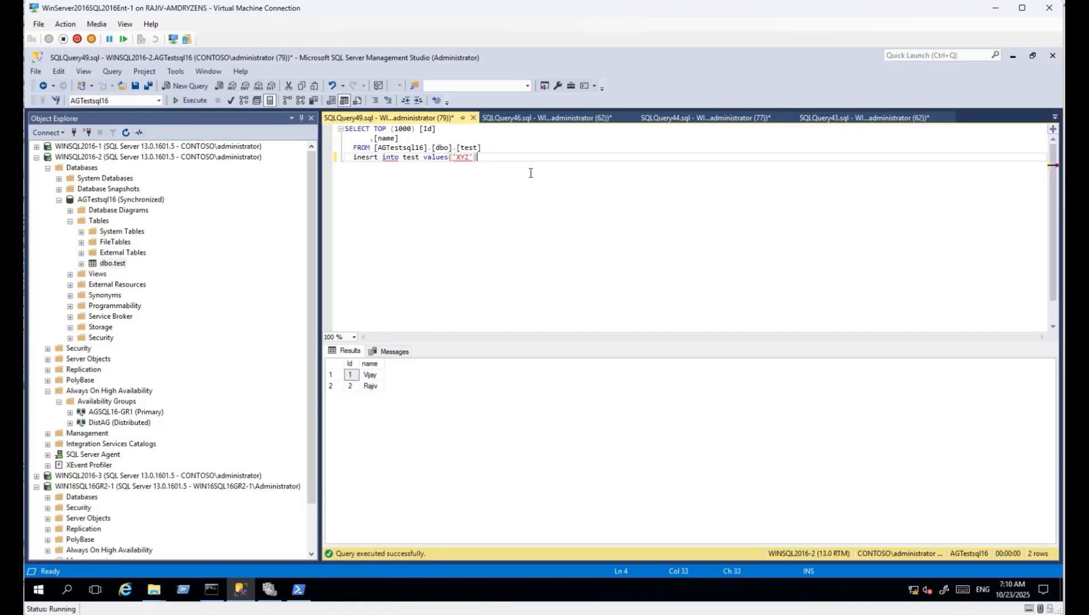
pyautogui.moveTo(531, 172); pyautogui.dragTo(354, 156)
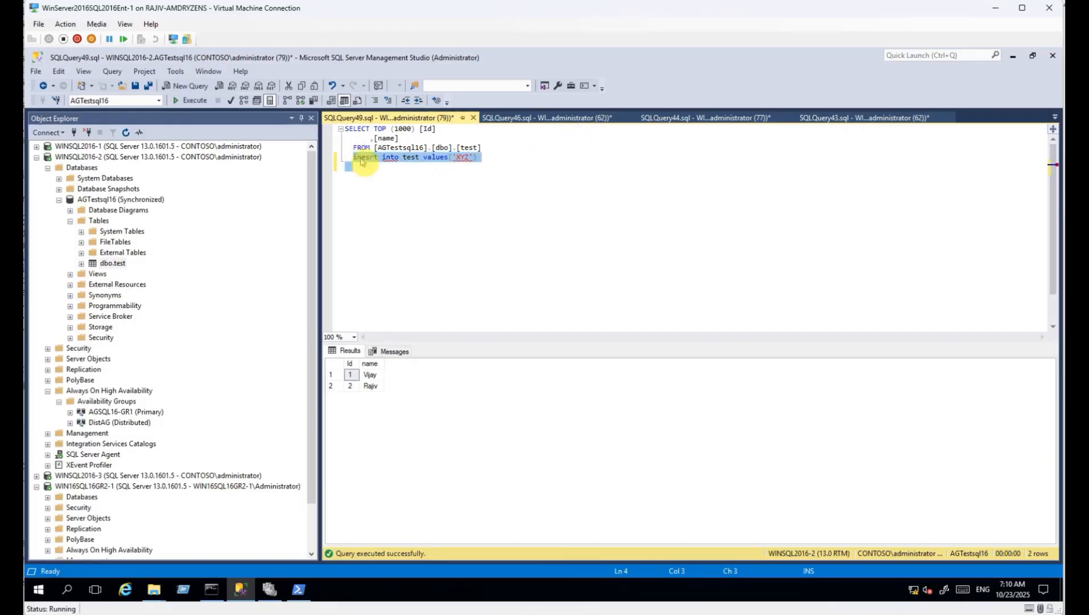
pyautogui.doubleClick(360, 162)
pyautogui.write('inser')
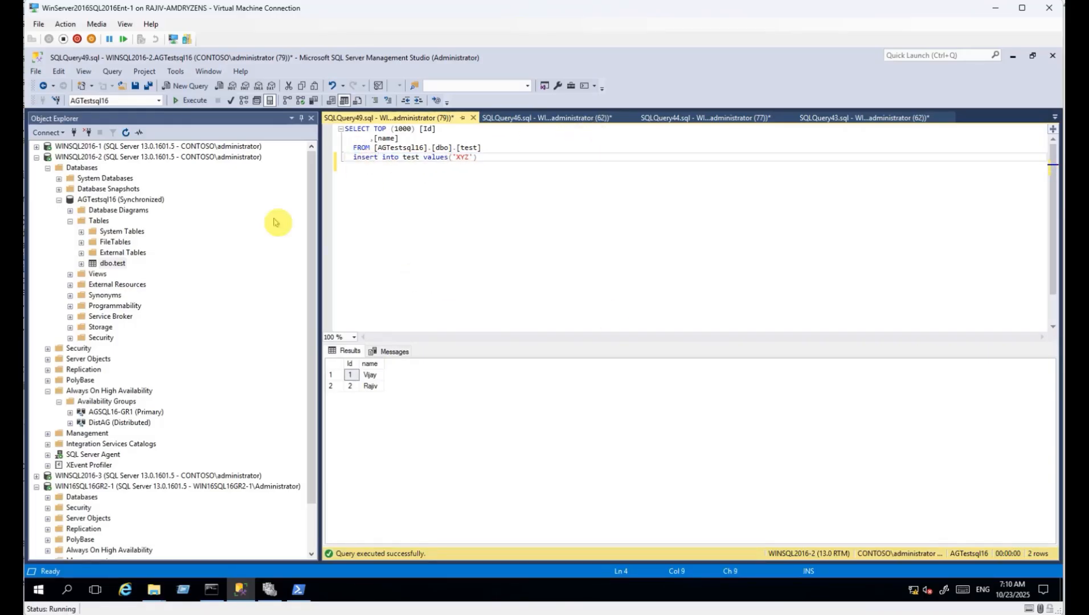
pyautogui.click(105, 158)
pyautogui.moveTo(497, 166); pyautogui.dragTo(323, 150)
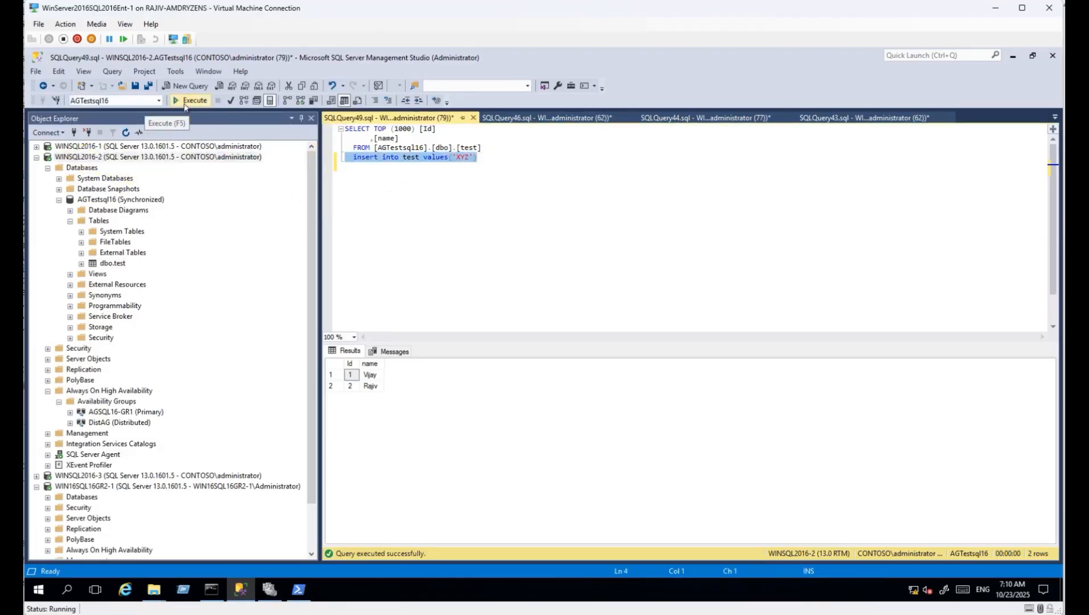
pyautogui.click(185, 106)
pyautogui.click(354, 375)
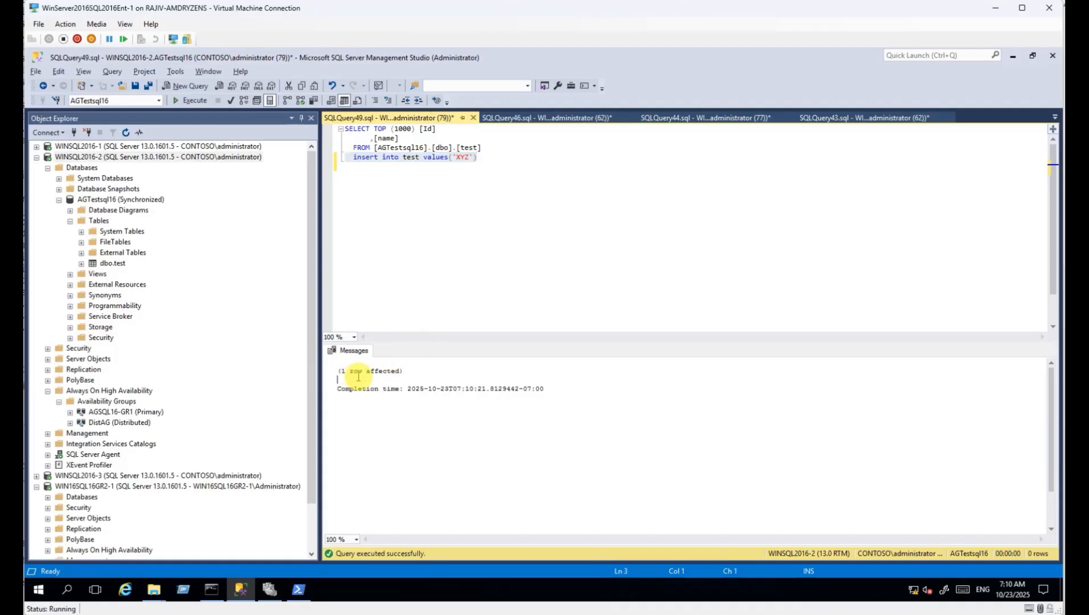
pyautogui.click(36, 158)
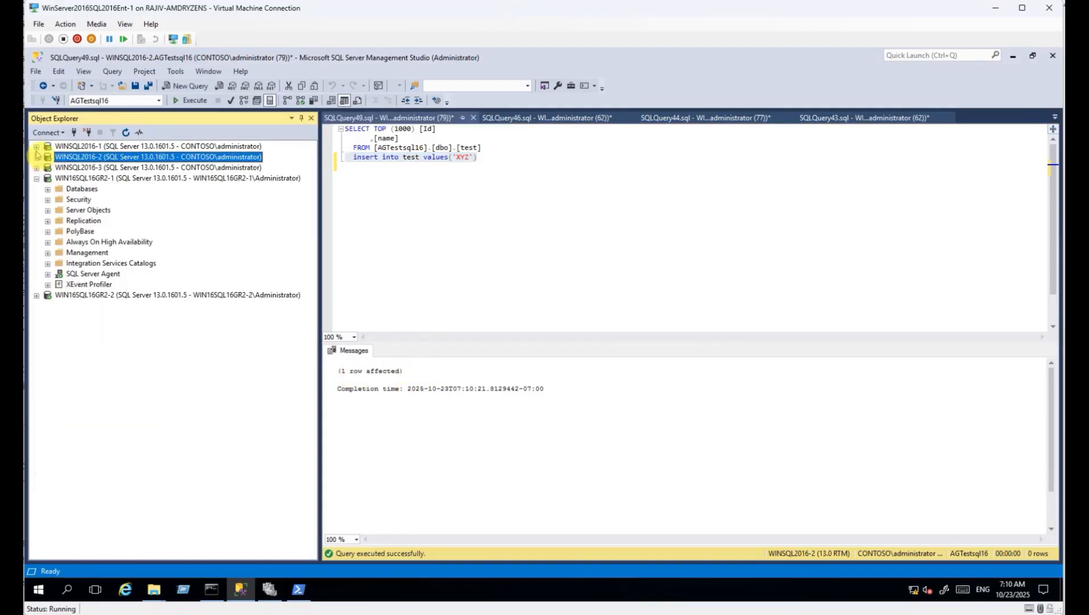
# Try opening AGTestSQL16 on WIN16SQL16GR2-1, dismiss the not-accessible error, and refresh the server.
pyautogui.click(47, 191)
pyautogui.click(63, 219)
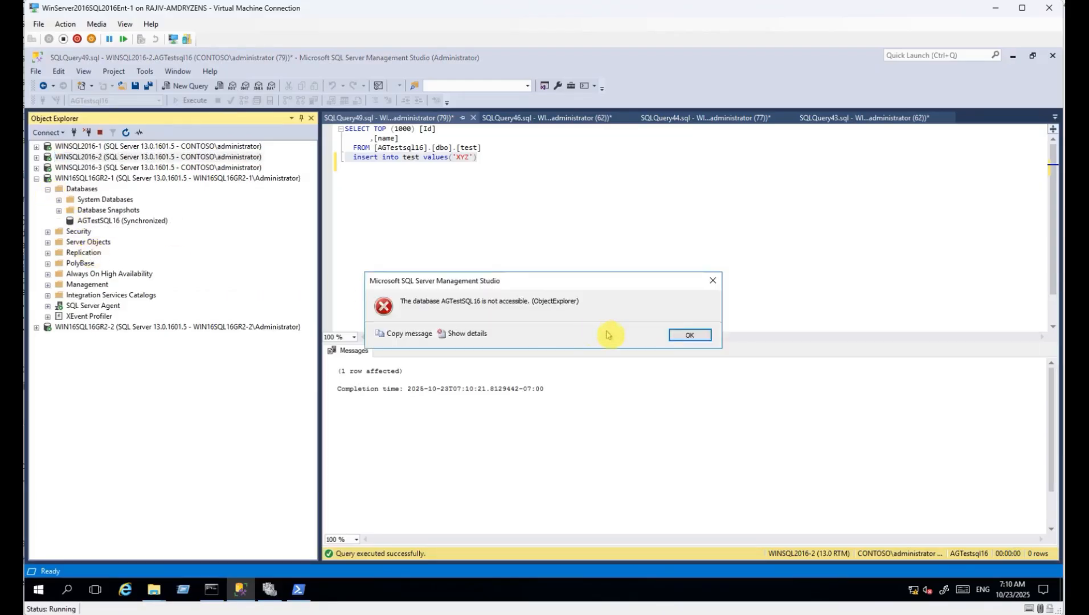
pyautogui.click(691, 338)
pyautogui.click(93, 180)
pyautogui.click(126, 133)
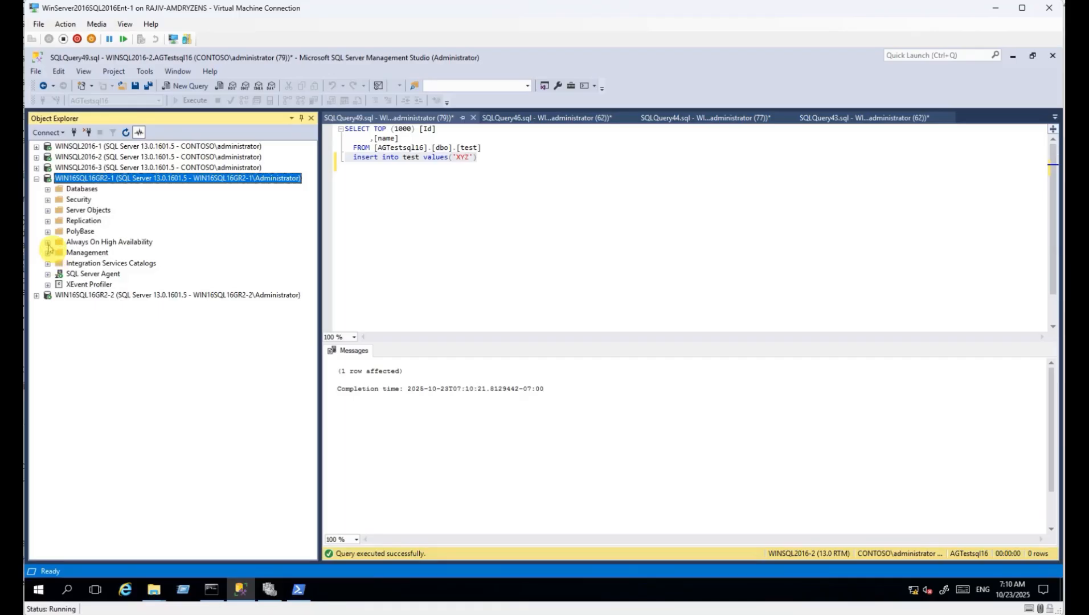
# Expand Always On to AGSQL16GR2-1 and retry AGTestSQL16, which is still inaccessible.
pyautogui.click(47, 242)
pyautogui.click(59, 252)
pyautogui.click(126, 263)
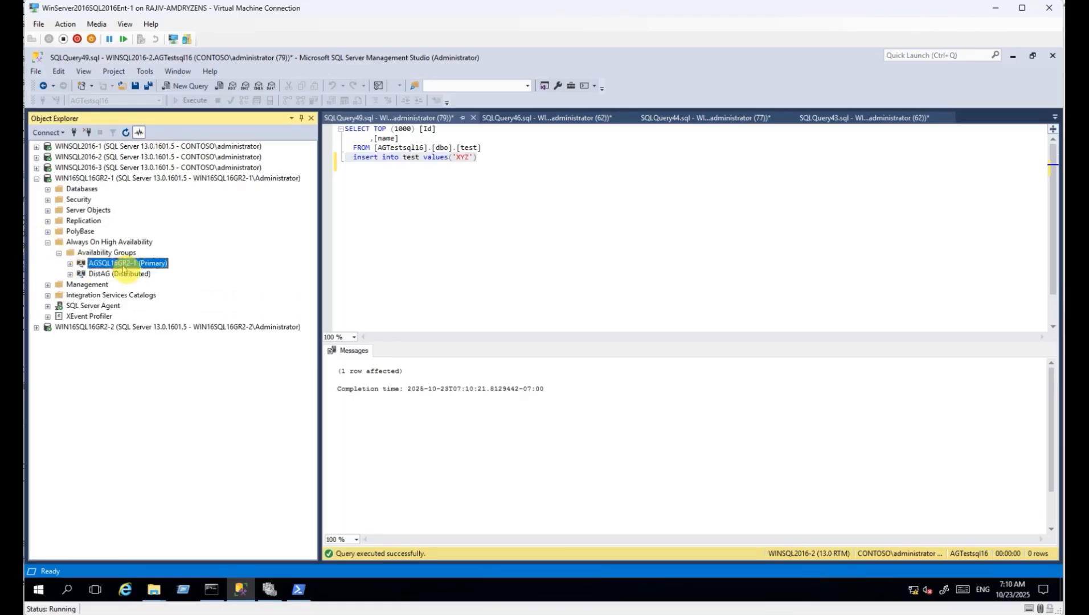
pyautogui.click(48, 191)
pyautogui.click(83, 190)
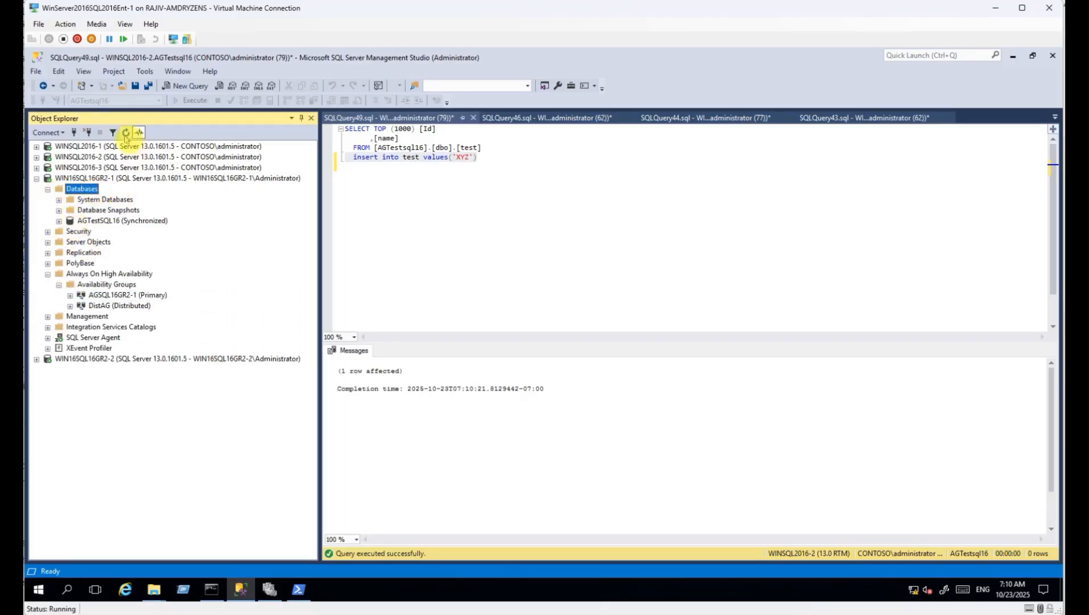
pyautogui.click(58, 221)
pyautogui.click(688, 335)
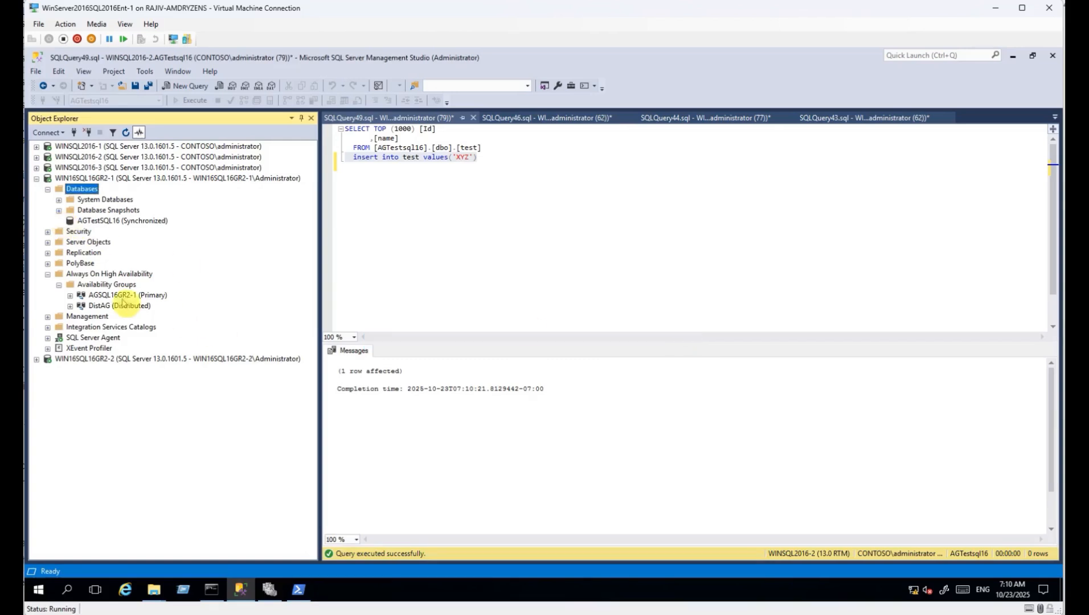
# Check the AGSQL16GR2-1 dashboard to confirm it is healthy and primary.
pyautogui.rightClick(137, 295)
pyautogui.click(177, 343)
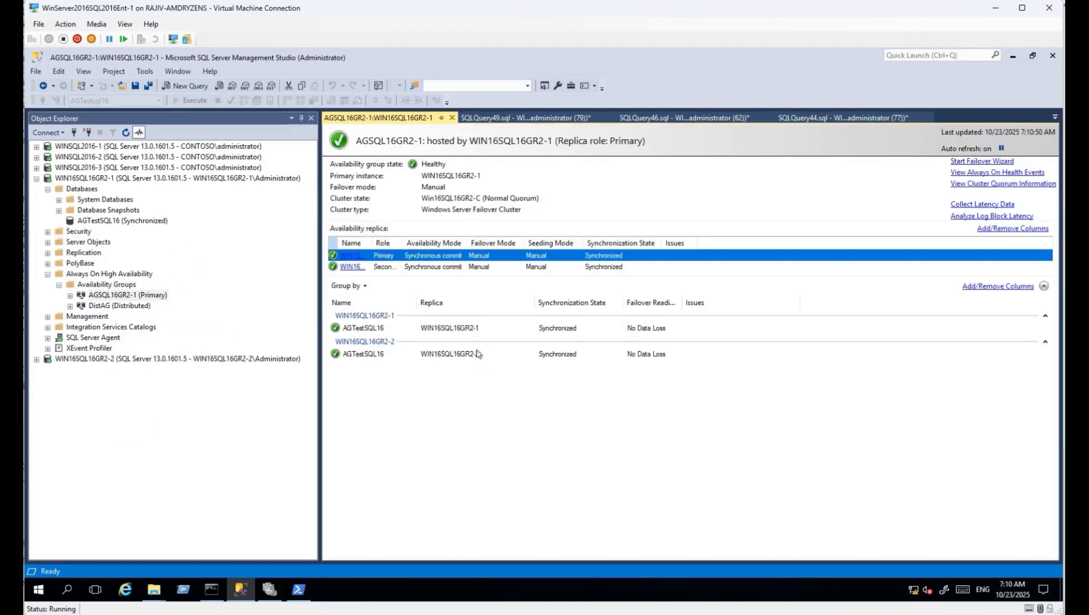
pyautogui.click(518, 118)
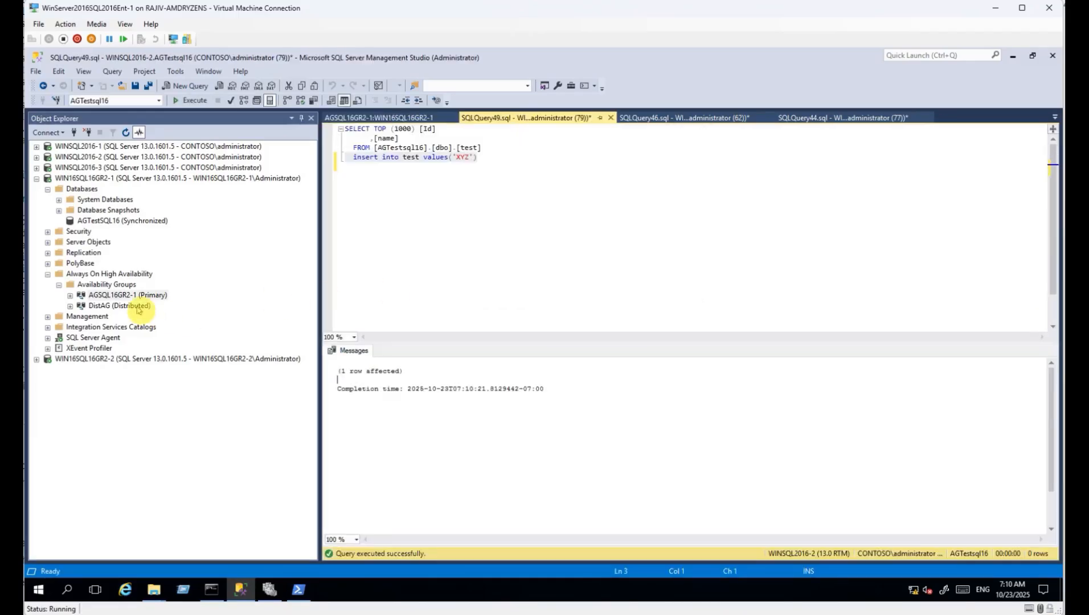
# Open AGSQL16GR2-1's properties and bring the Readable Secondary settings into view.
pyautogui.rightClick(106, 298)
pyautogui.click(133, 438)
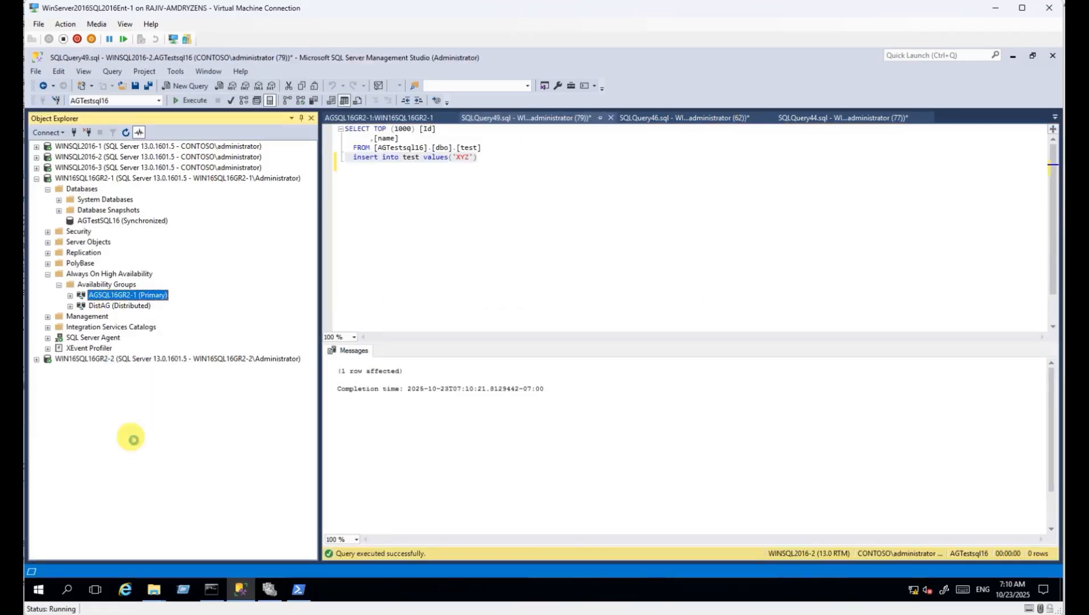
pyautogui.click(605, 450)
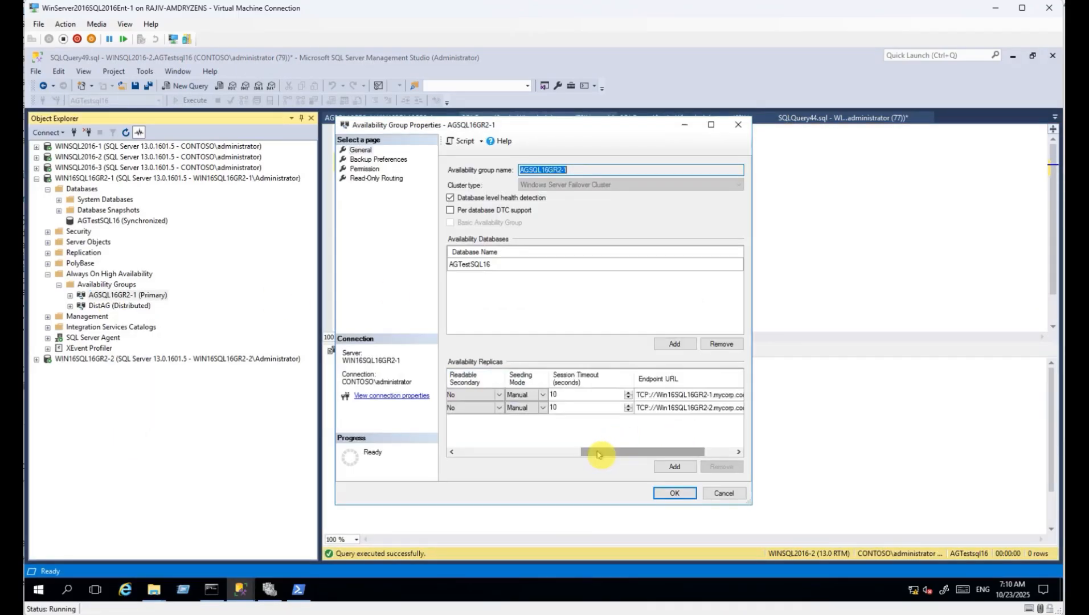
# Set Readable Secondary to Yes for both AGSQL16GR2-1 replicas and apply.
pyautogui.click(464, 397)
pyautogui.click(458, 423)
pyautogui.click(464, 408)
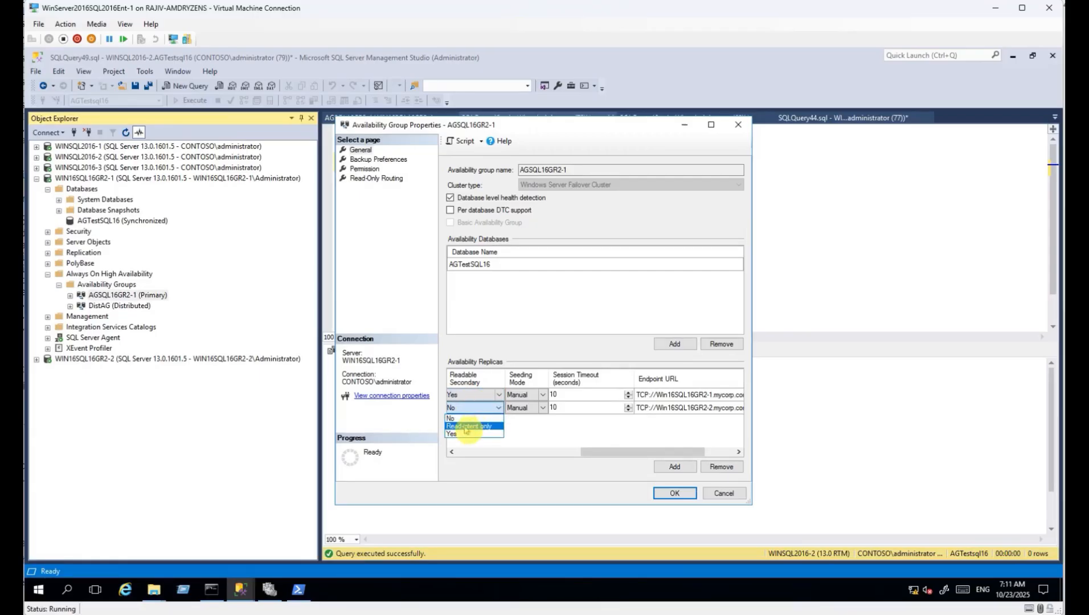
pyautogui.click(458, 434)
pyautogui.click(658, 493)
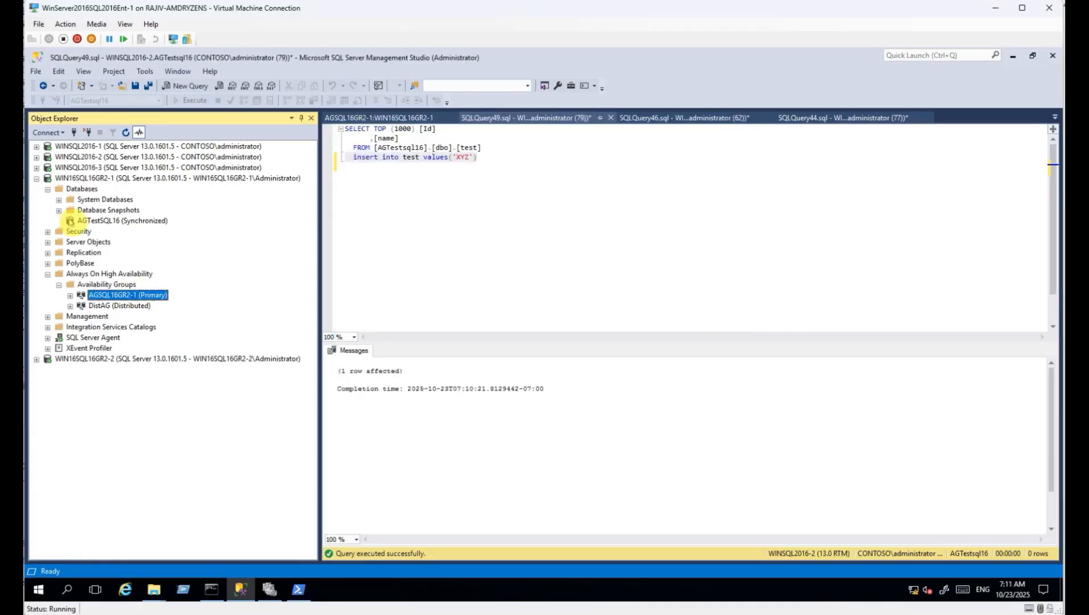
# Refresh WIN16SQL16GR2-1 and select top 1000 rows of dbo.test, showing the XYZ row (Id 1002).
pyautogui.click(86, 178)
pyautogui.click(126, 132)
pyautogui.click(48, 189)
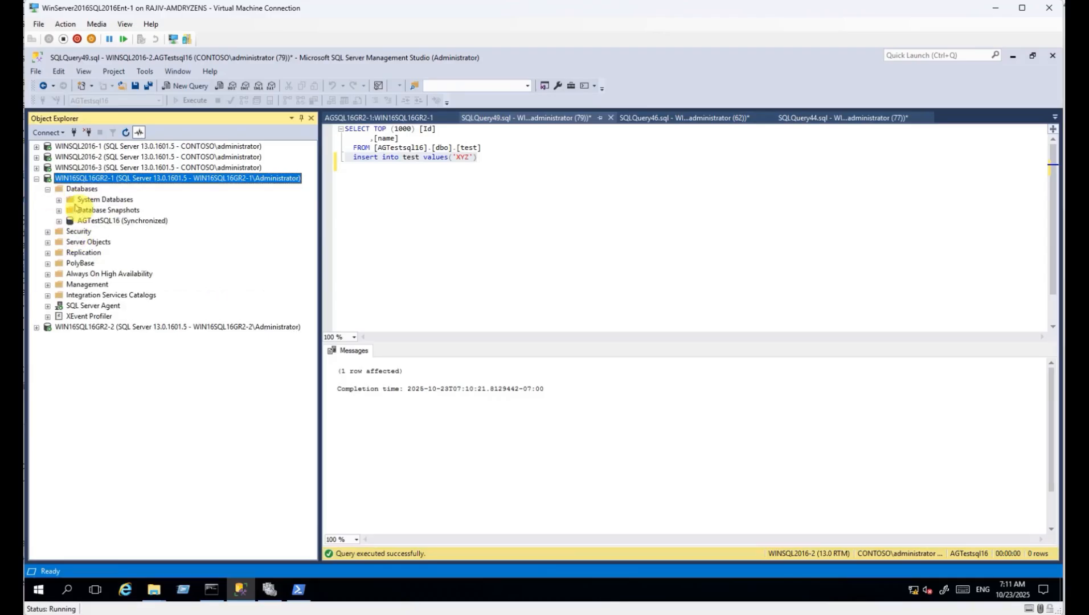
pyautogui.click(58, 221)
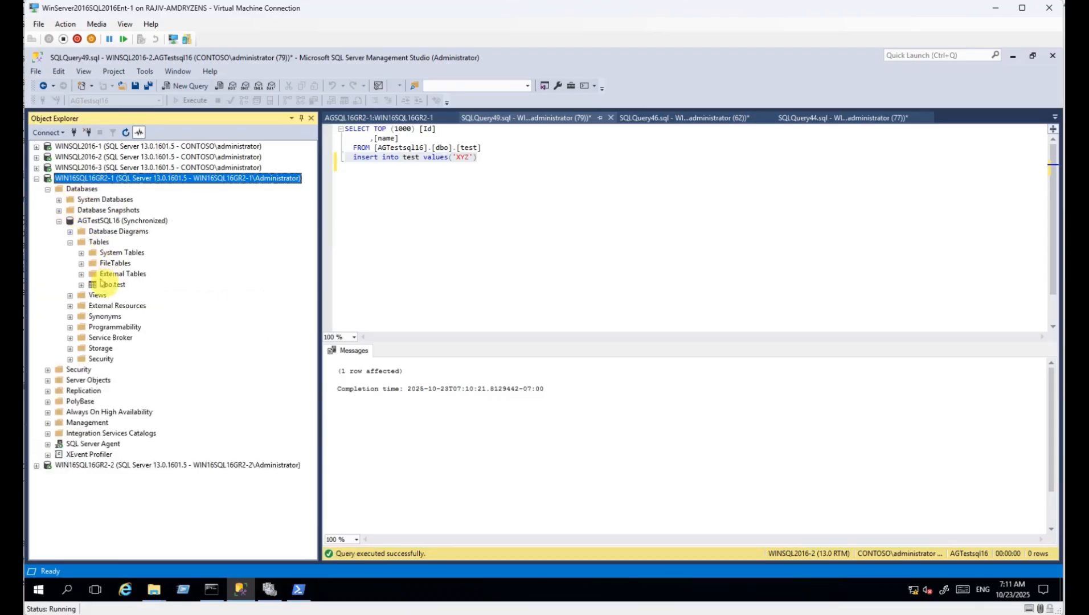
pyautogui.rightClick(112, 285)
pyautogui.click(153, 311)
pyautogui.click(380, 397)
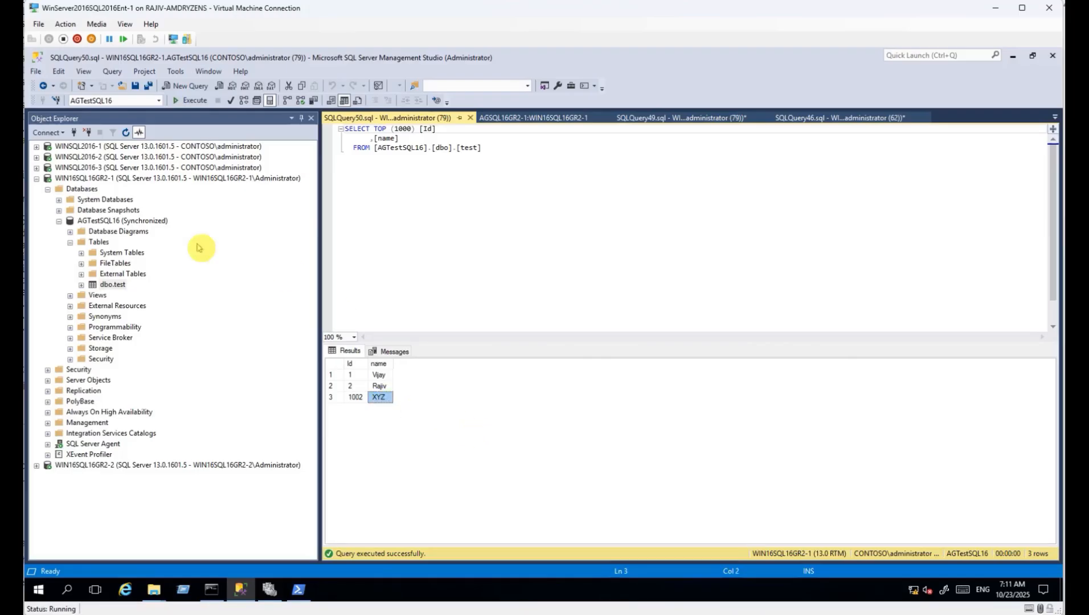
pyautogui.click(37, 178)
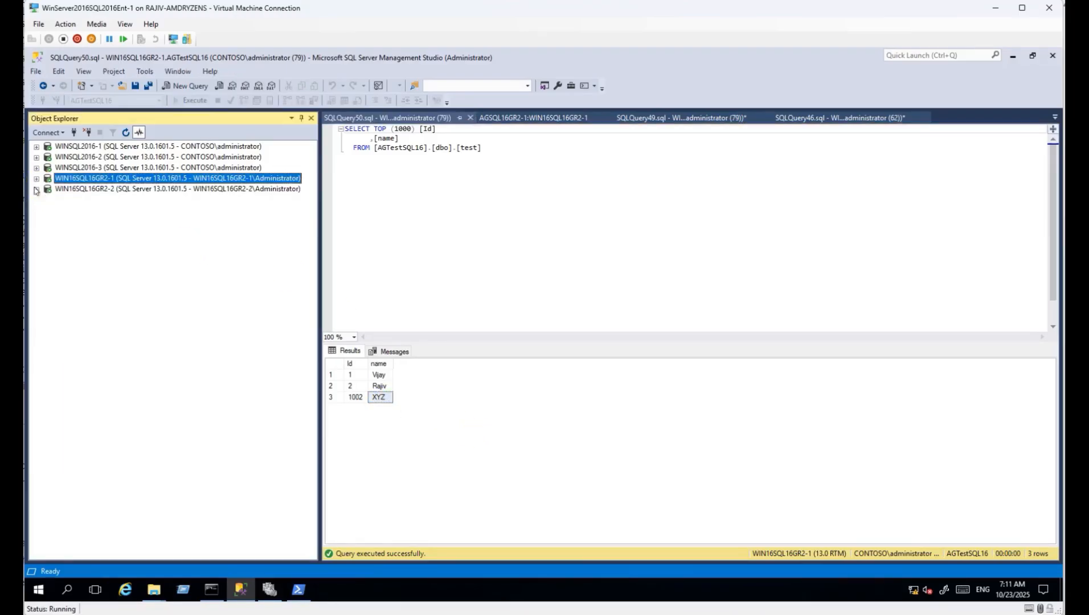